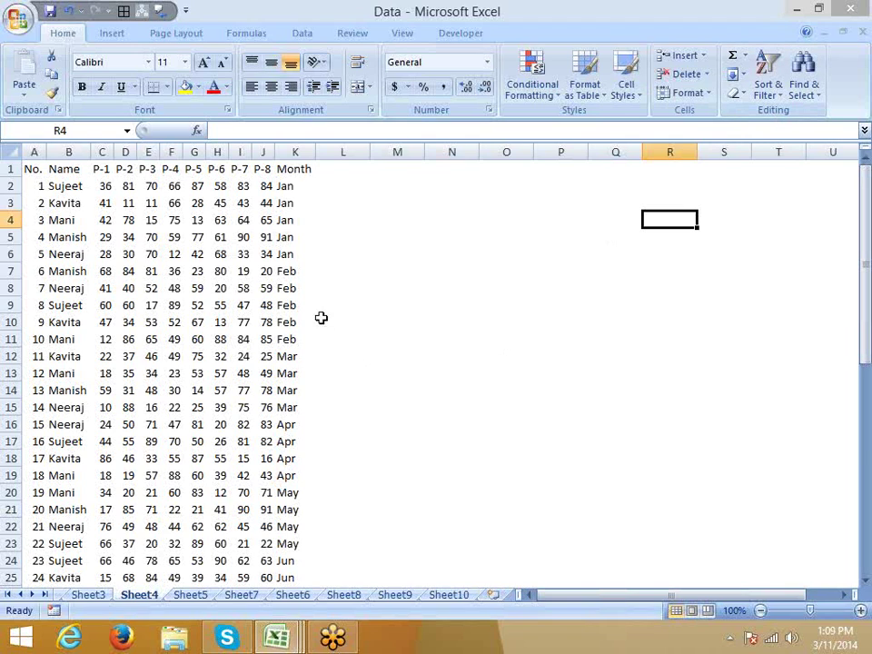
- Copy row 2's eight scores from C2:J2 and paste them into M2:T2
mouse_move(107, 187)
left_mouse_down()
mouse_move(153, 195)
mouse_move(265, 186)
left_mouse_up()
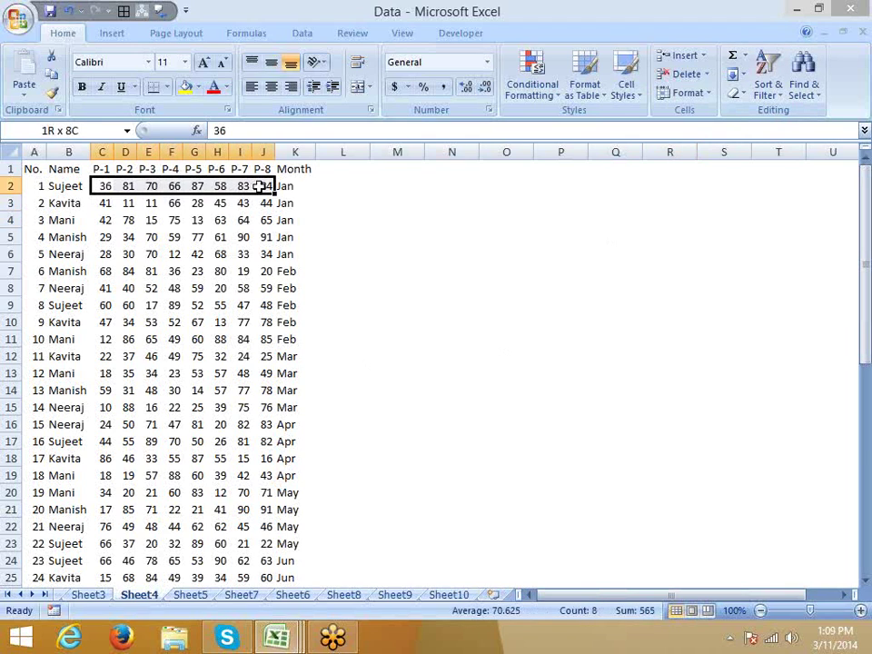
key("ctrl+c")
left_click(410, 191)
key("ctrl+v")
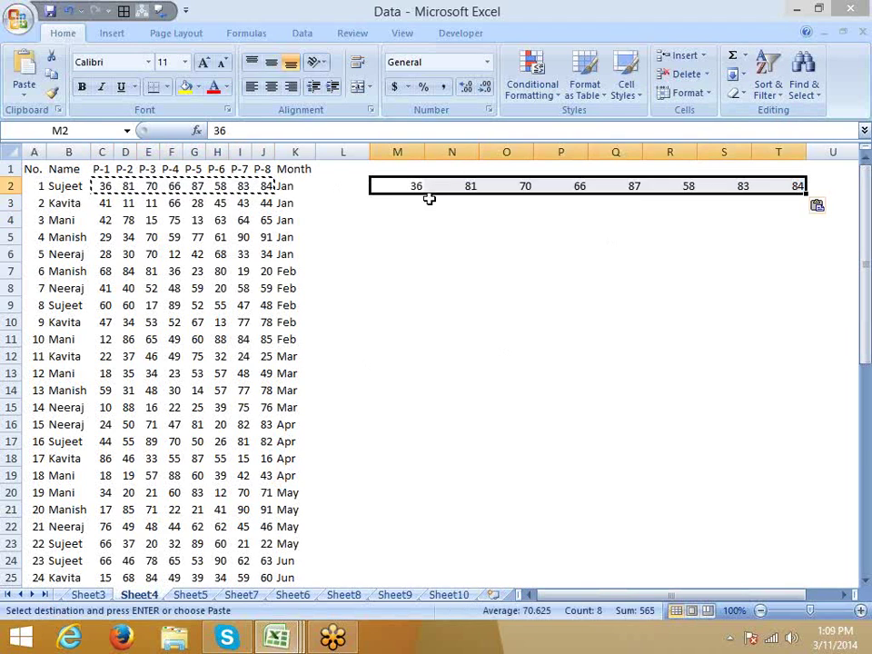
- Narrow columns M through T, then step along the copied row's cells
left_click(402, 152)
mouse_move(402, 151)
left_mouse_down()
mouse_move(805, 153)
mouse_move(513, 153)
left_mouse_up()
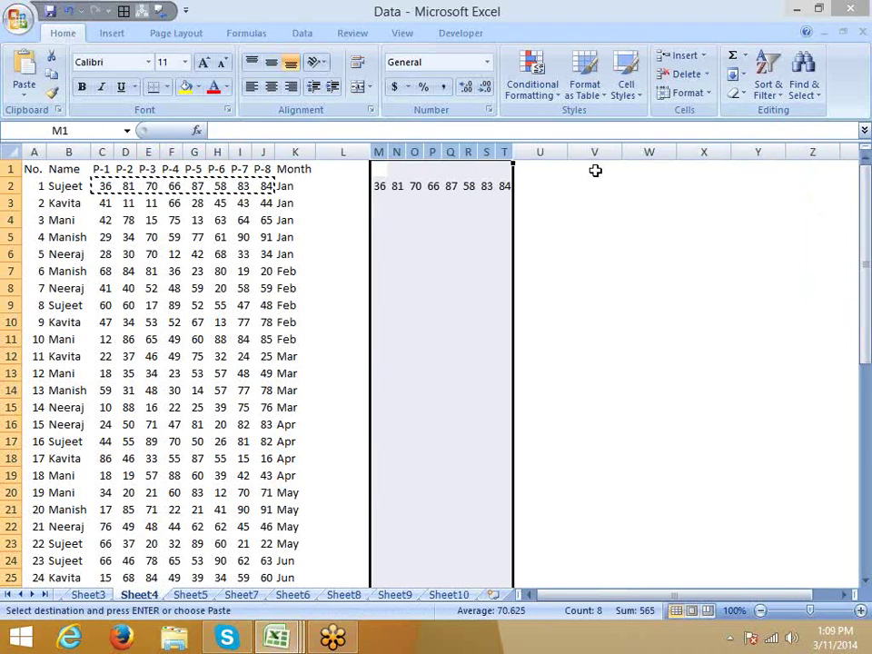
left_click(383, 185)
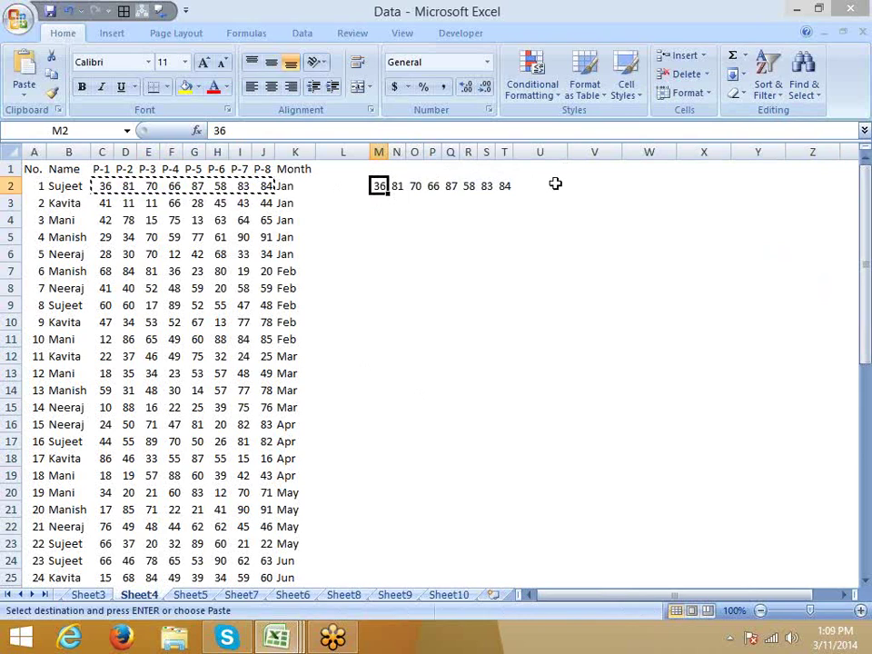
left_click(542, 184)
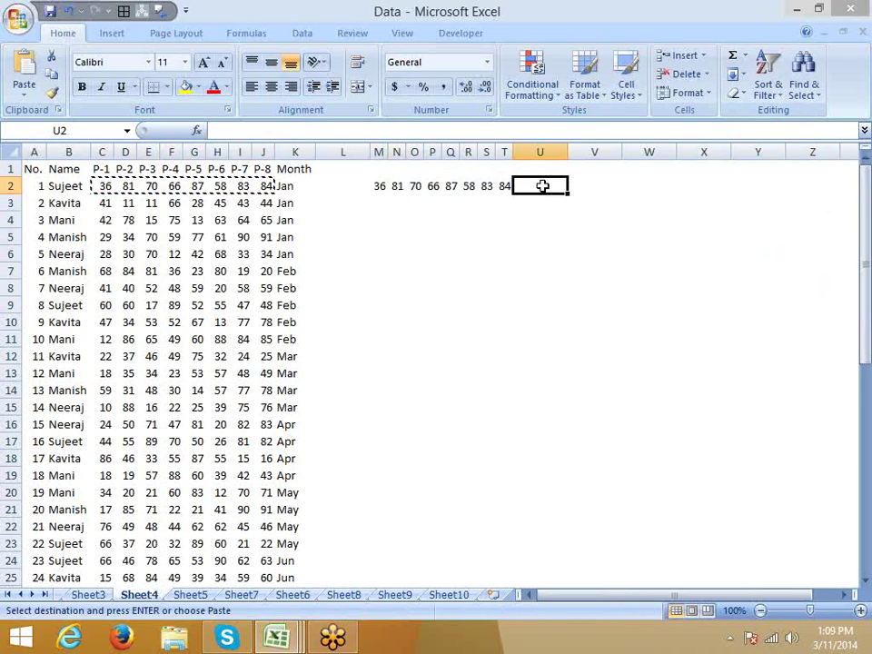
key("Right")
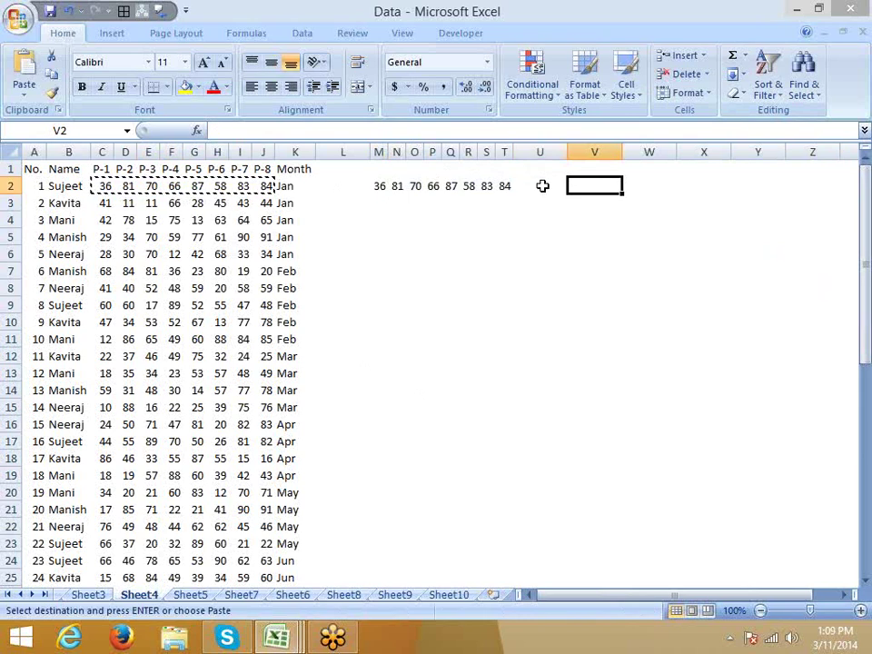
key("Left")
key("Left")
key("Left")
key("Left")
key("Left")
key("Left")
key("Left")
key("Left")
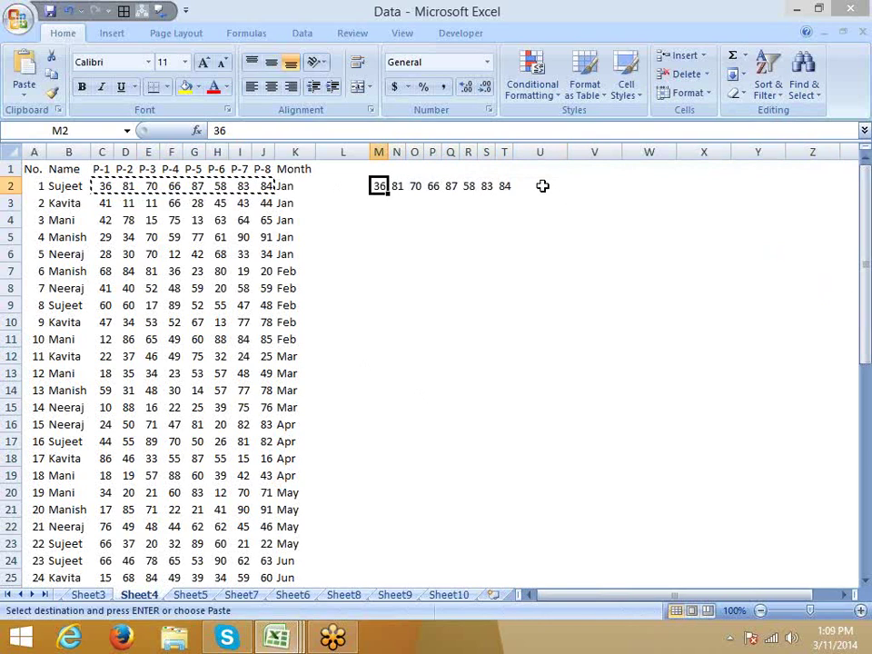
key("Right")
key("Right")
key("Right")
key("Right")
key("Right")
key("Right")
key("Right")
key("Right")
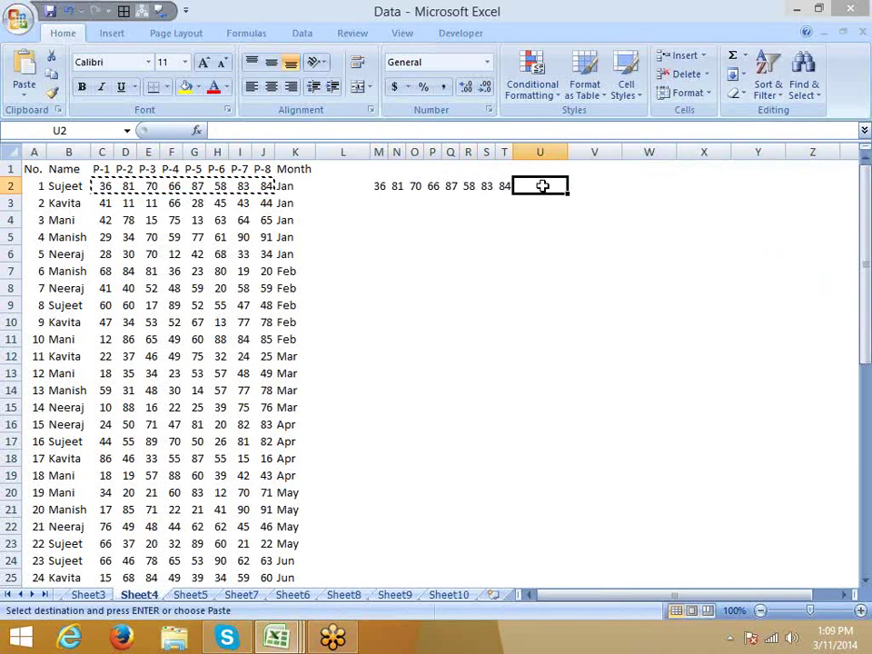
type("=s")
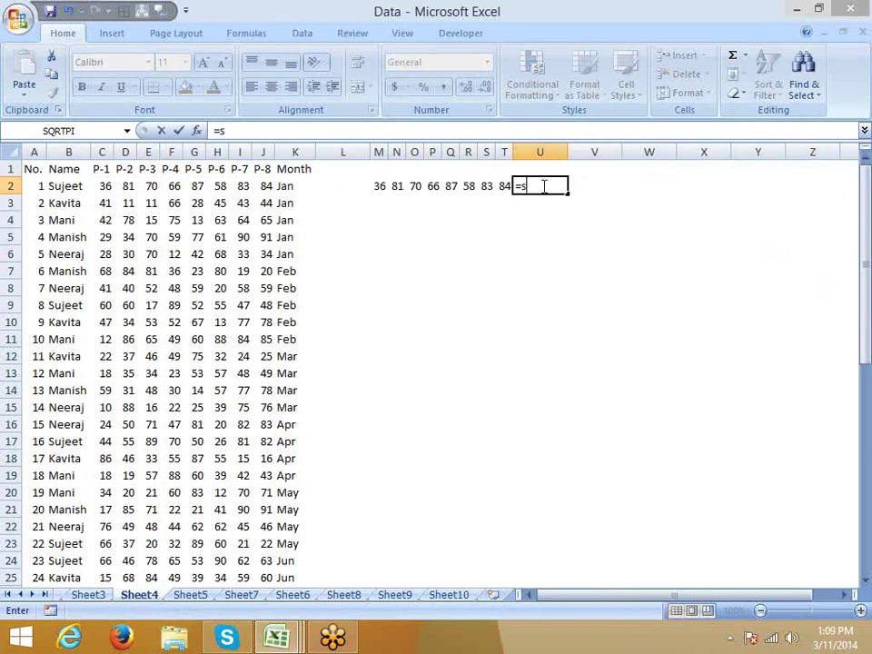
type("um")
key("Tab")
left_click_drag(504, 186, 379, 186)
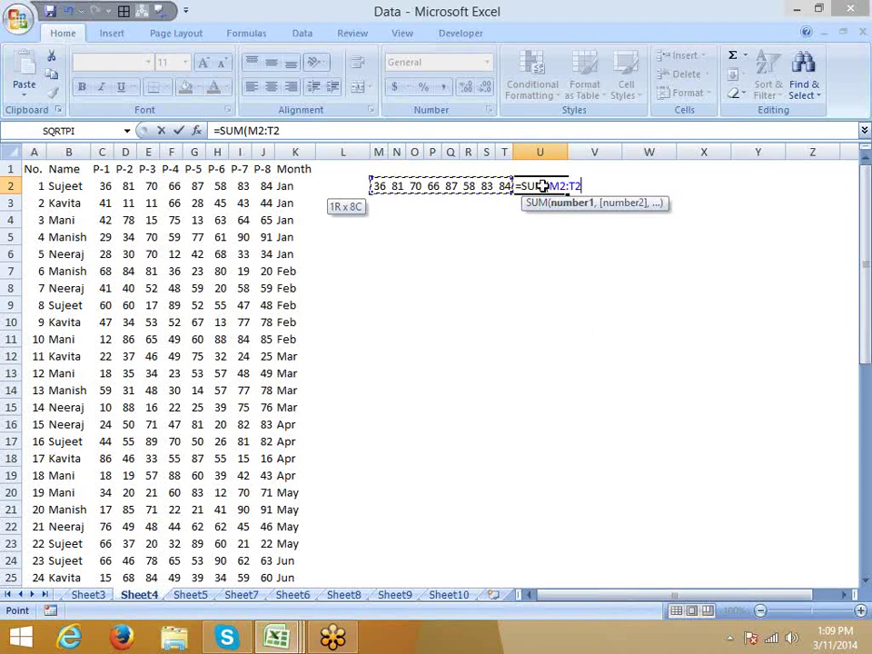
key("Escape")
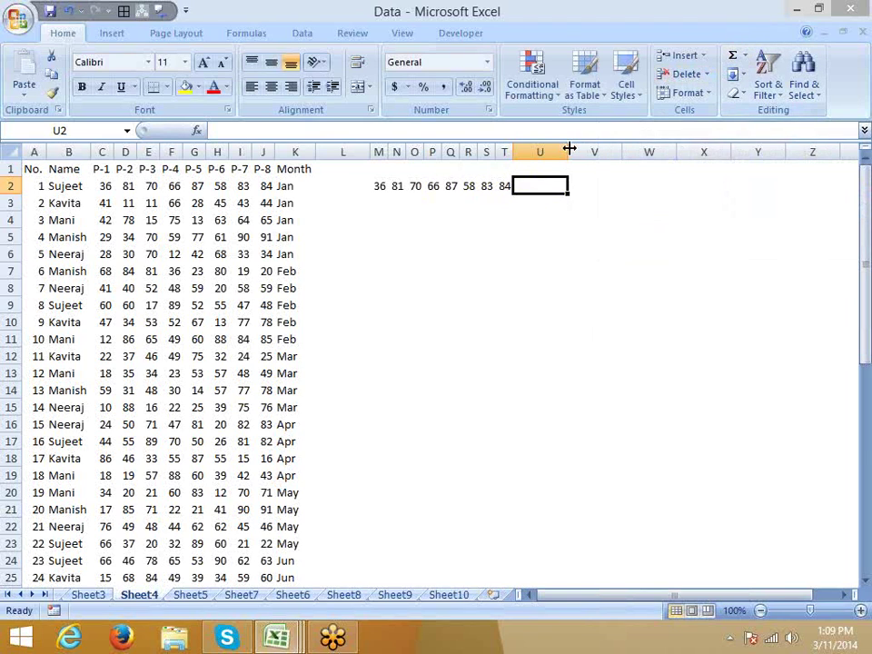
key("alt+equal")
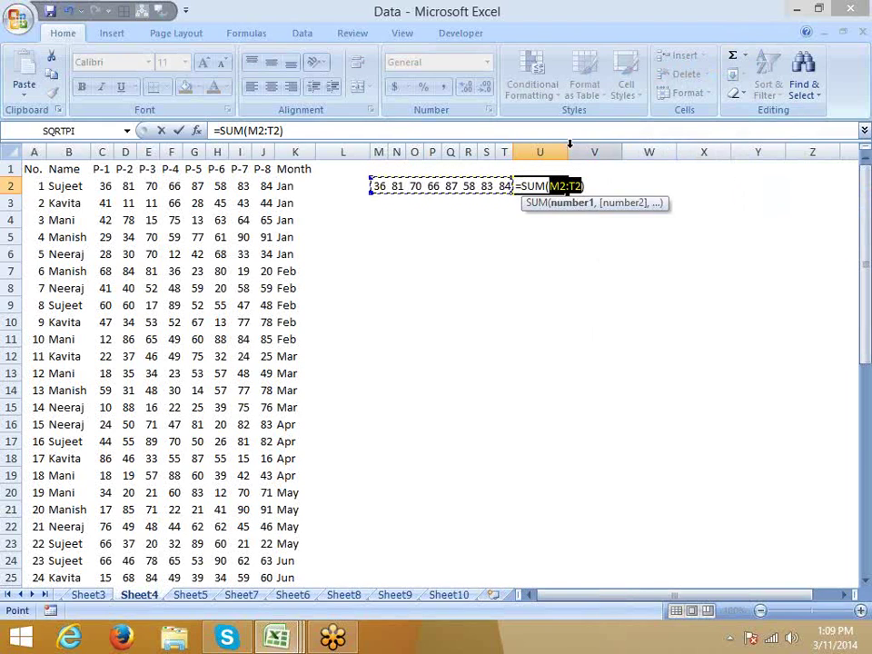
key("Escape")
left_click(745, 56)
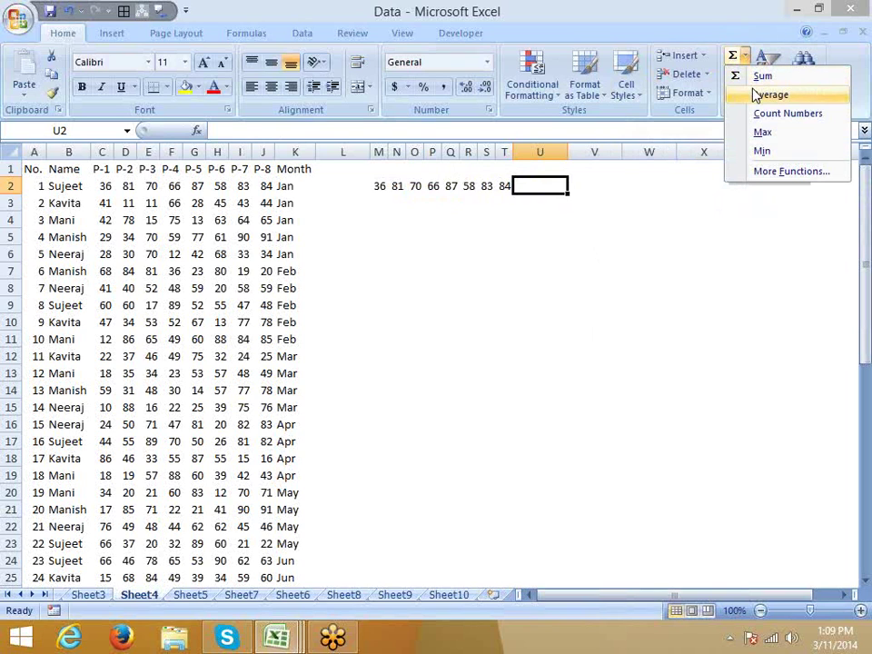
left_click(757, 95)
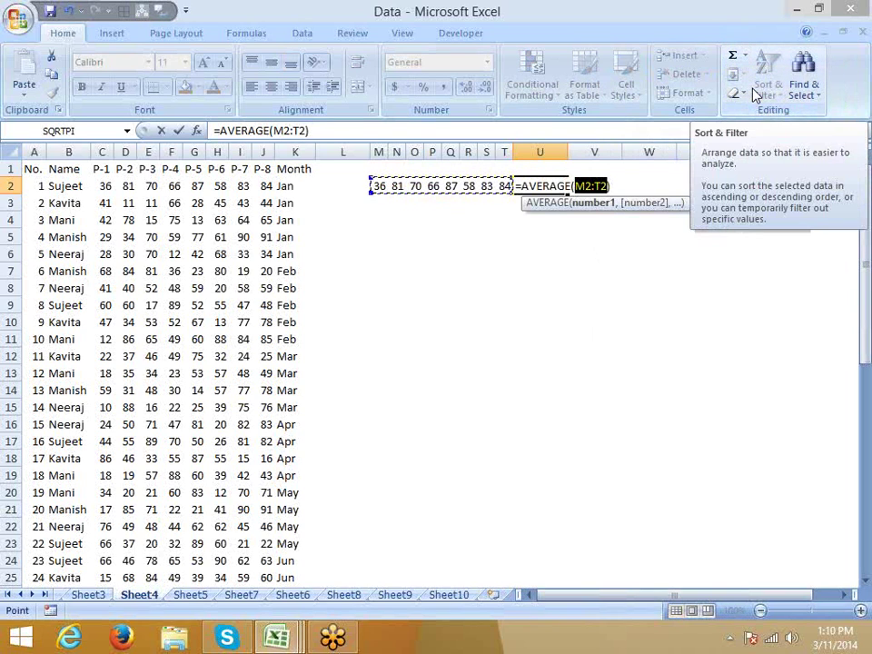
key("Escape")
left_click(745, 56)
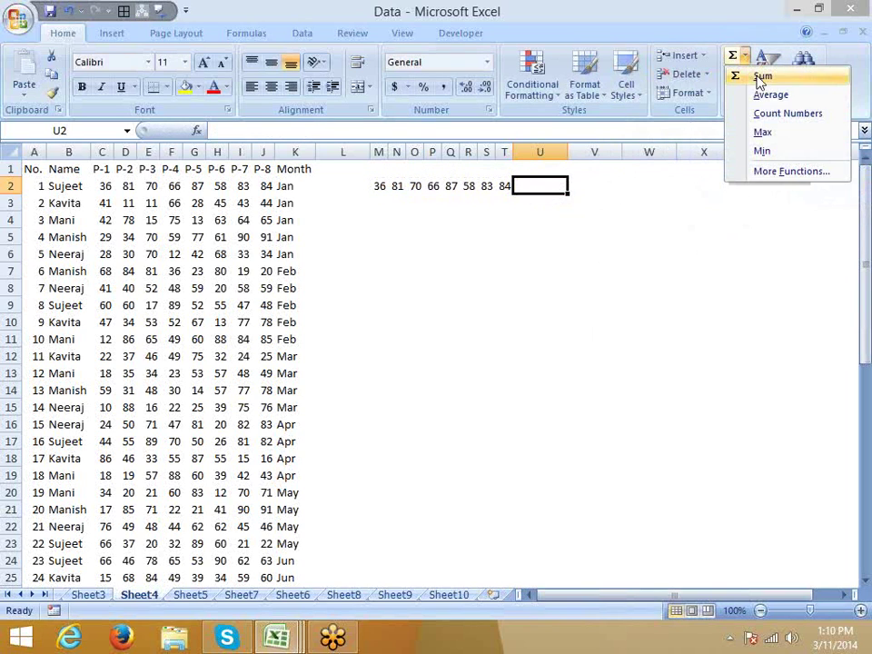
left_click(778, 116)
key("Escape")
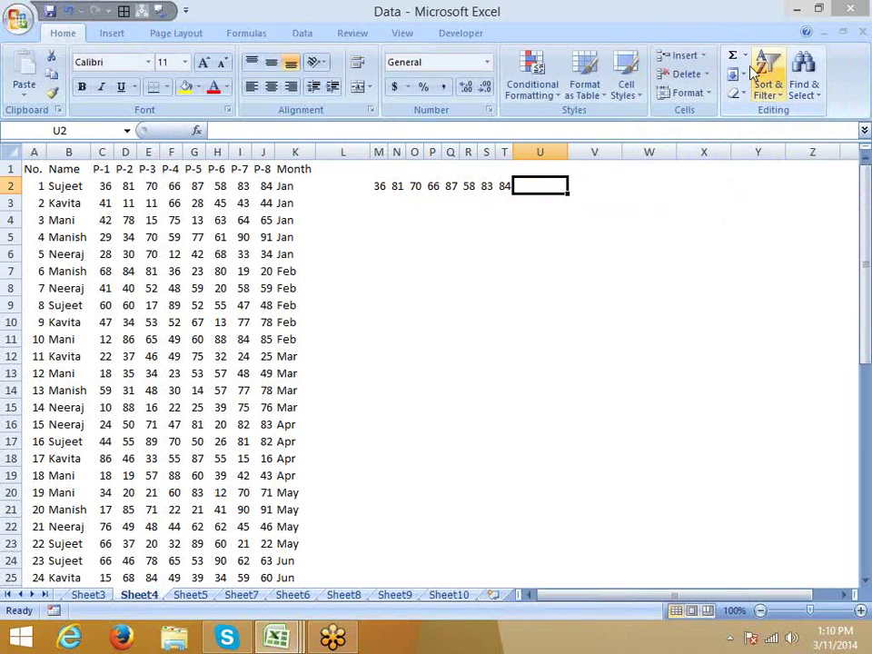
left_click(745, 56)
left_click(735, 133)
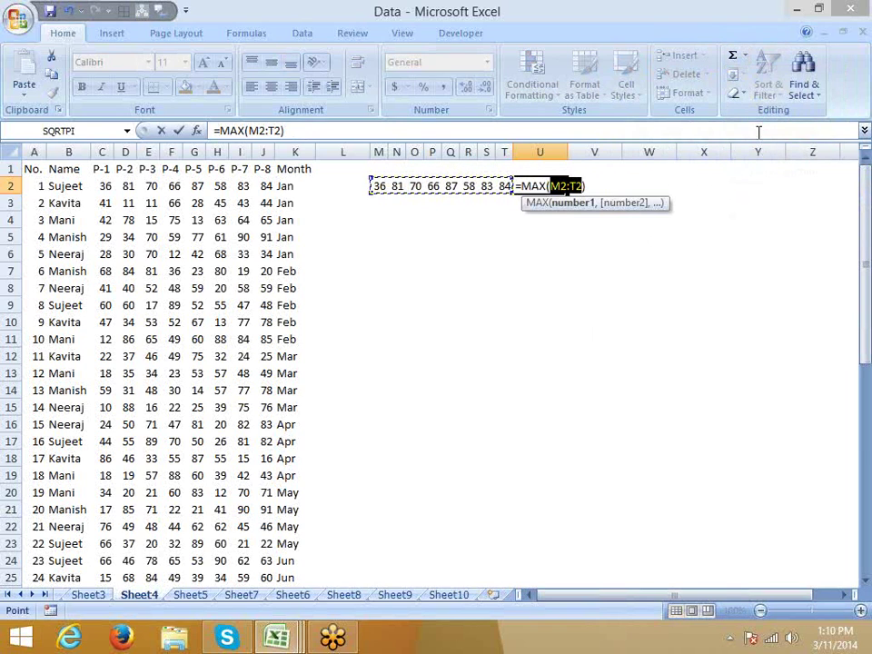
key("Escape")
left_click(745, 57)
left_click(738, 151)
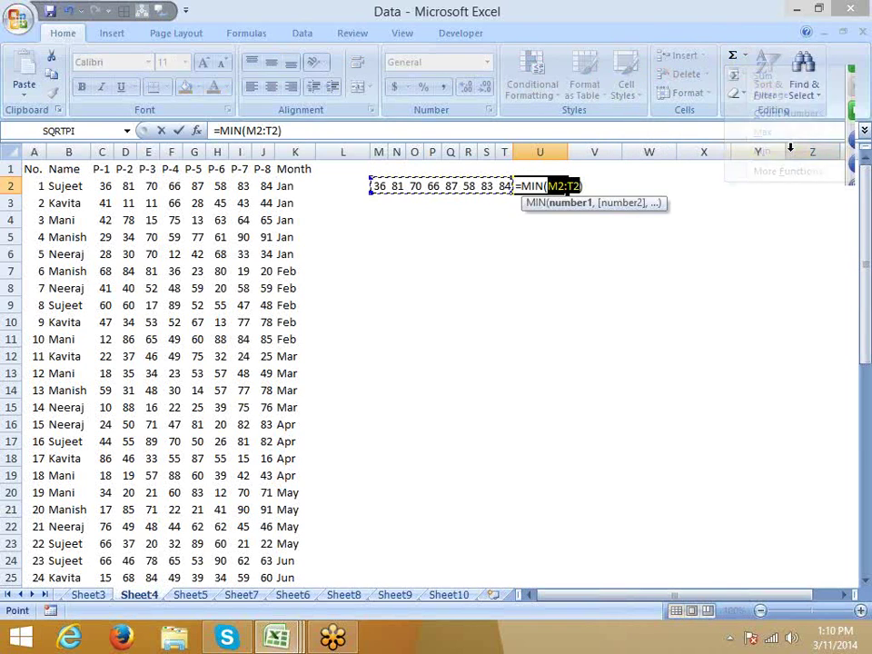
key("Escape")
left_click(745, 56)
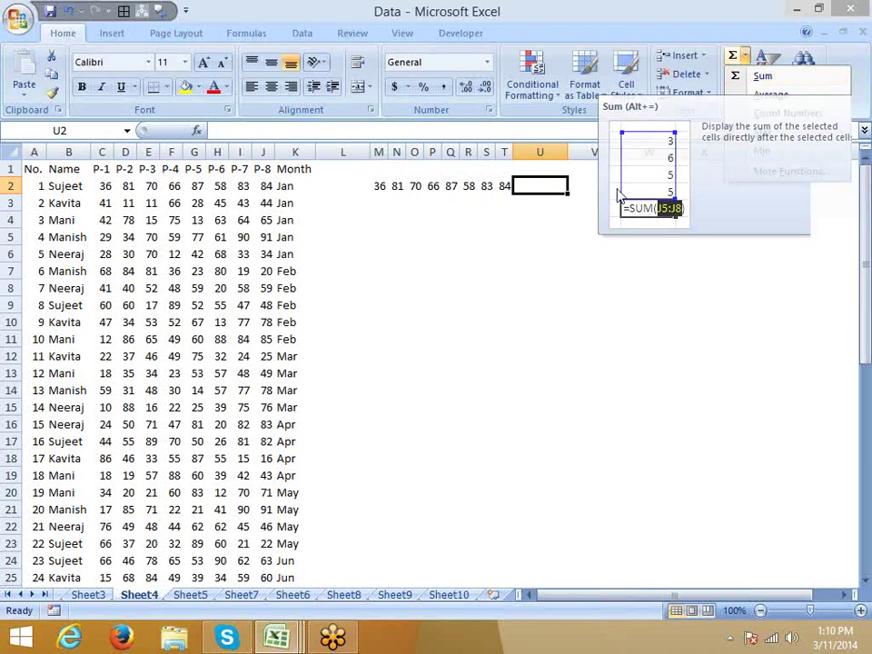
key("Escape")
- Delete the 70 from O2, try an AutoSum in U2 and cancel it, then select M2:U3
left_click(422, 187)
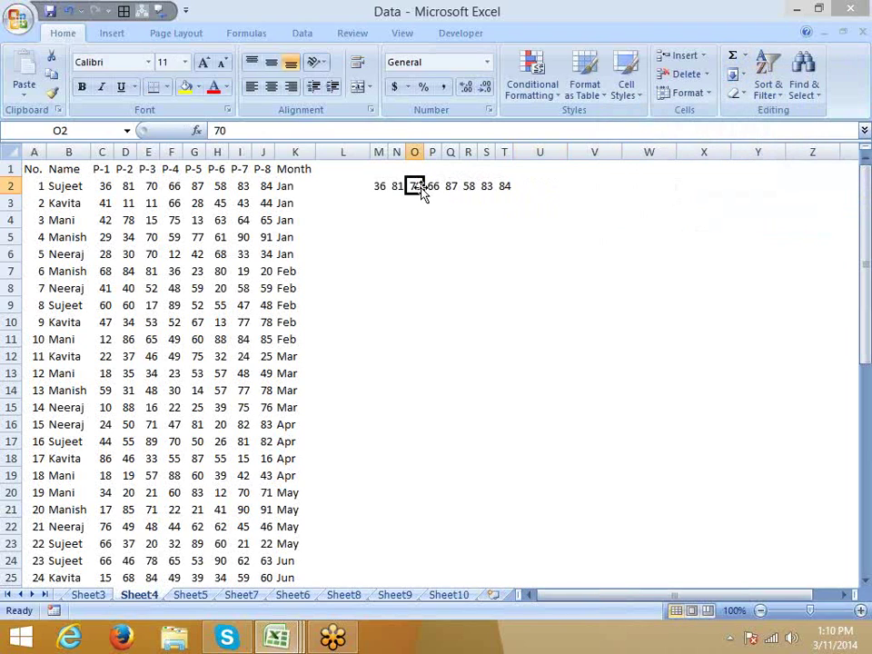
key("Delete")
left_click(528, 189)
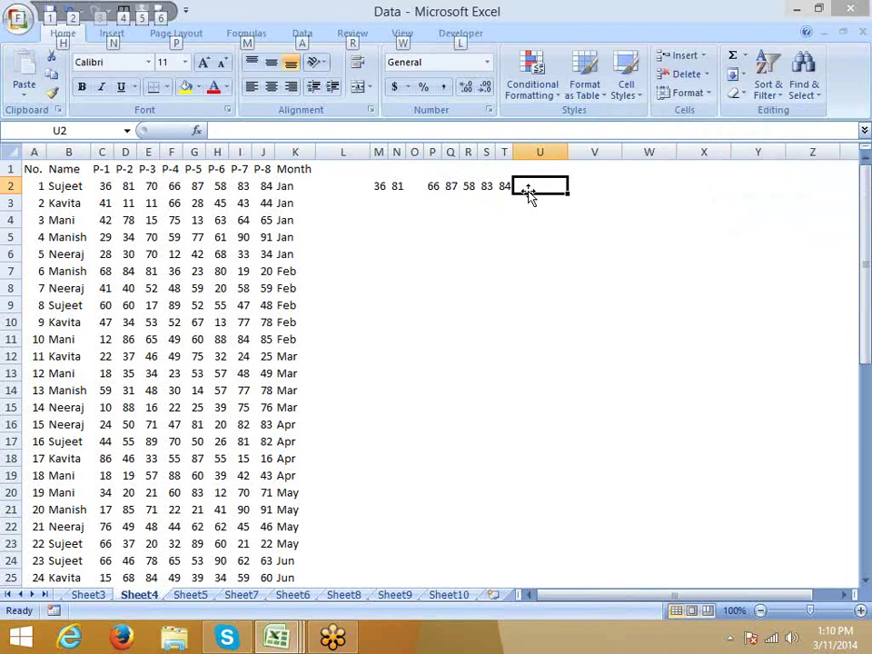
key("alt+equal")
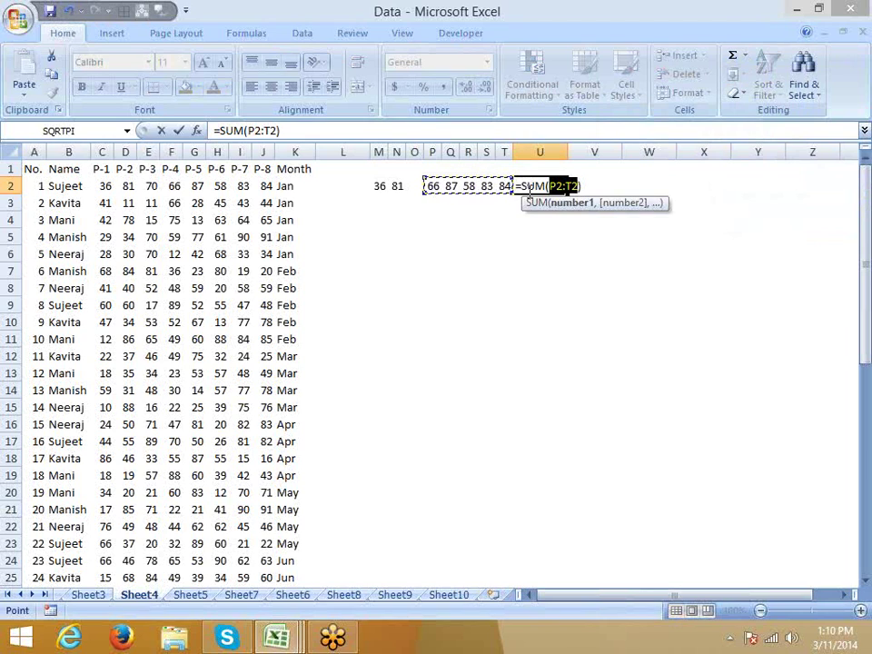
key("Escape")
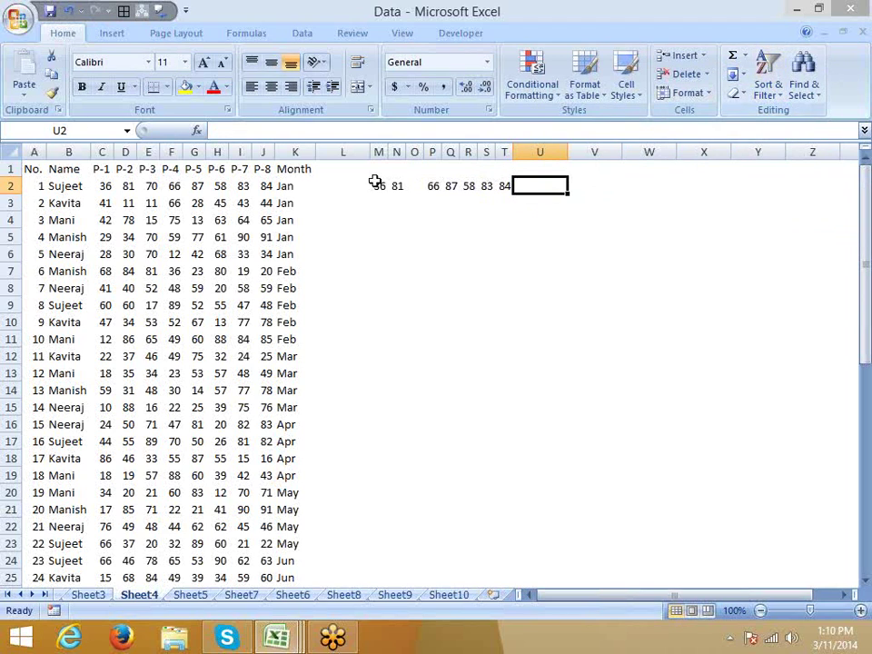
left_click_drag(376, 183, 526, 194)
- Clear the copied scores from M2:T2 and enter 84 in cell P2
key("Delete")
left_click(433, 185)
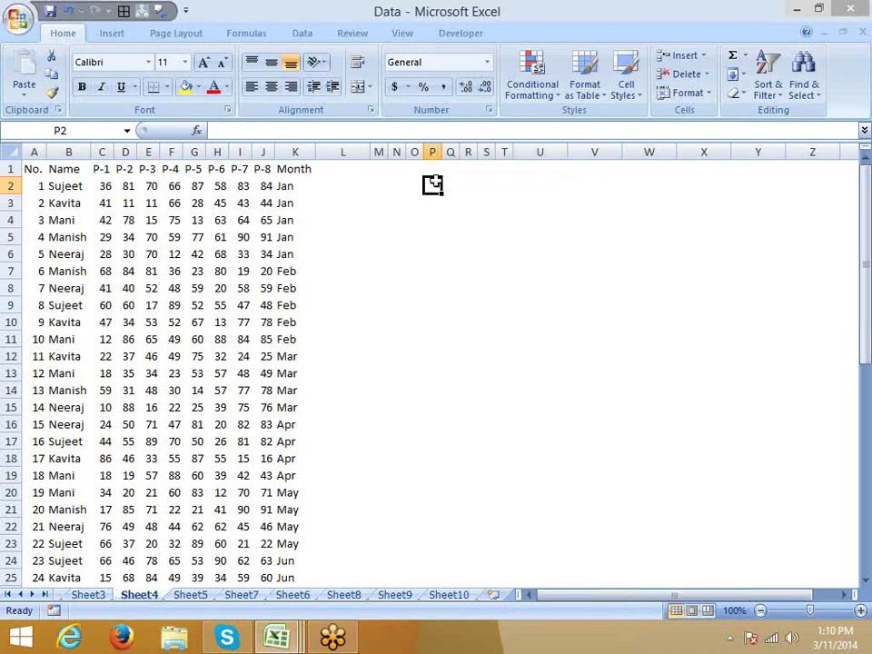
type("84")
left_click_drag(441, 192, 439, 311)
left_click(485, 235)
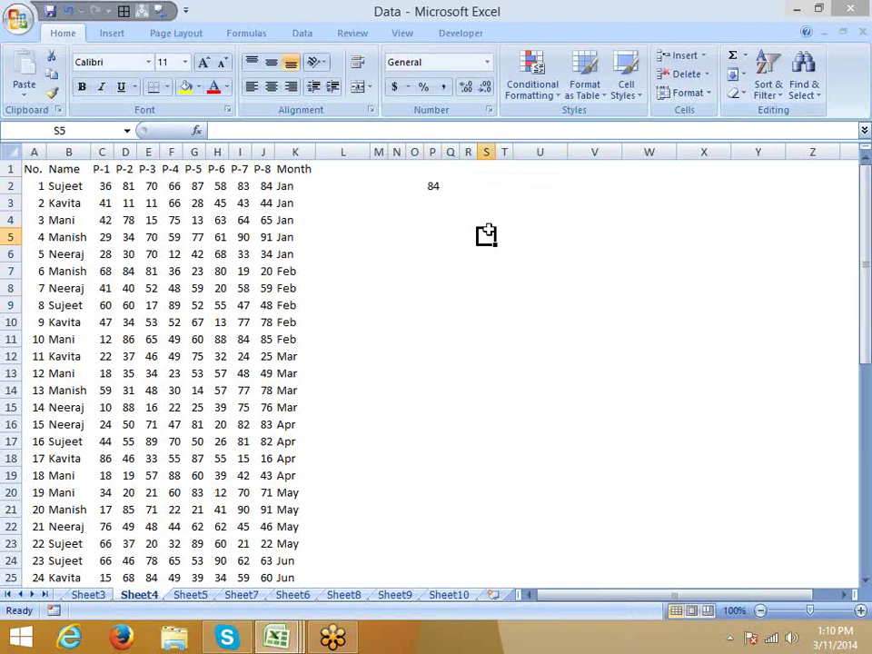
left_click(433, 185)
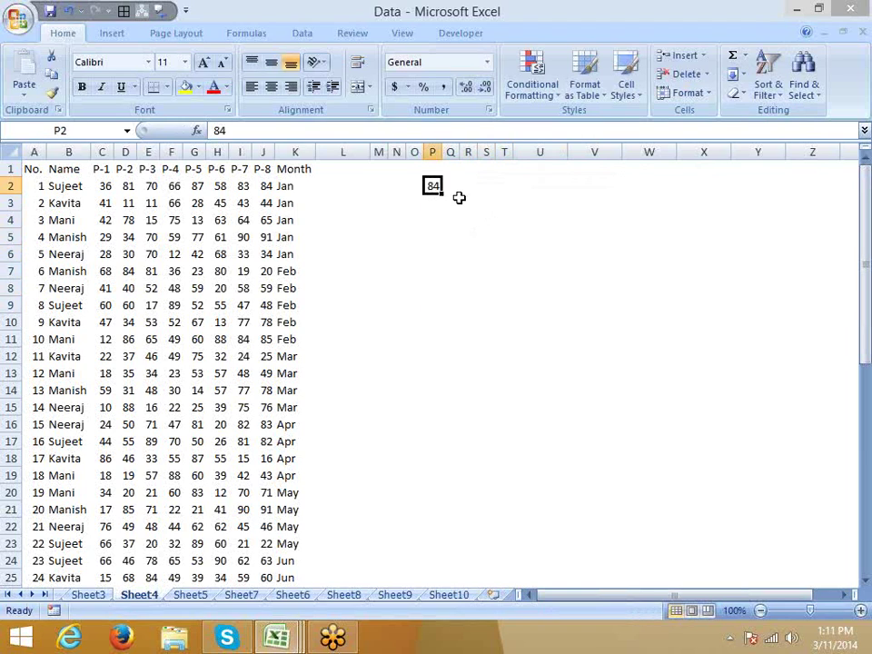
- Paste the 84 into P3:P11, then undo the paste while keeping 84 in P2
key("ctrl+c")
left_click_drag(435, 198, 433, 351)
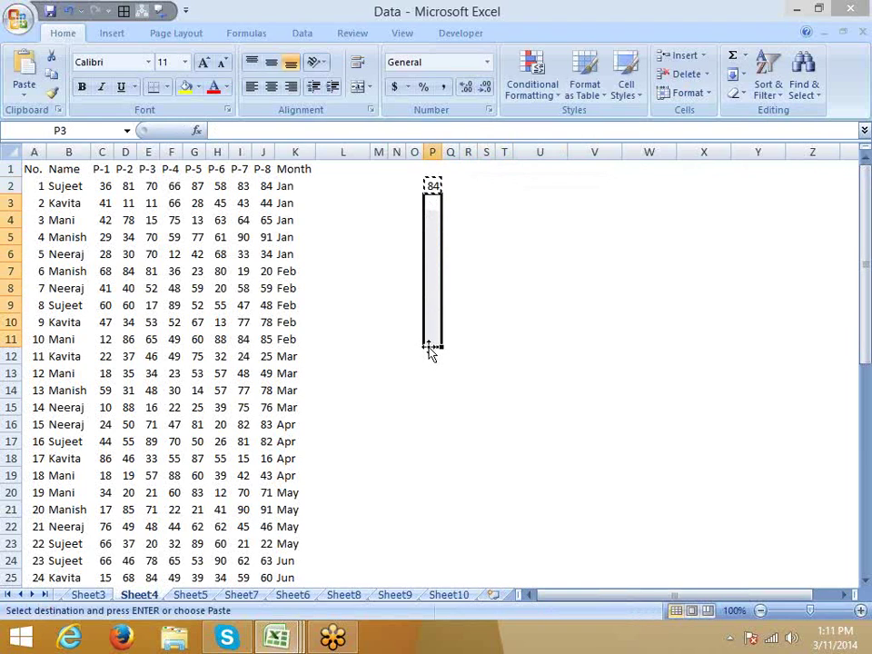
key("ctrl+v")
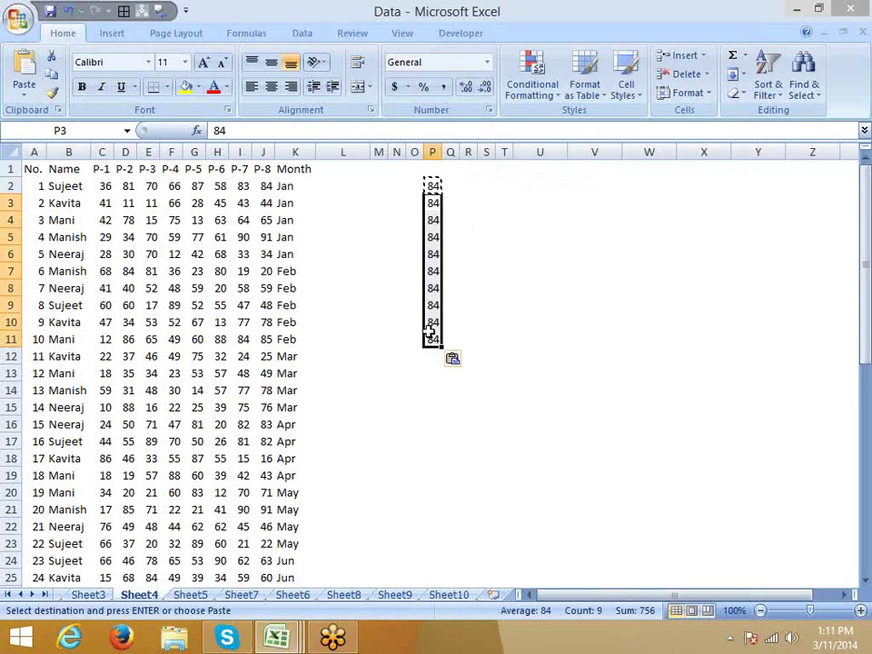
key("Escape")
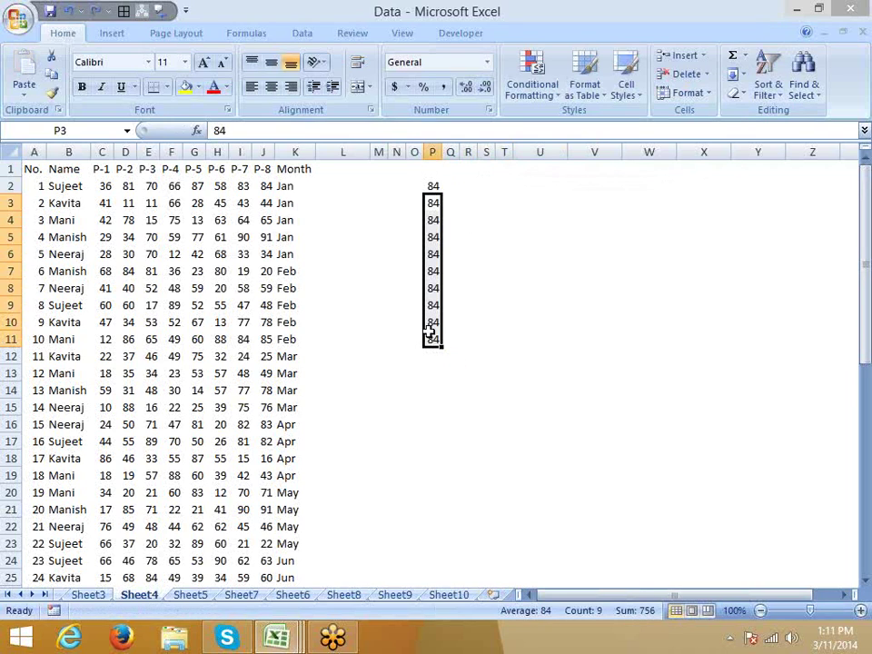
key("ctrl+z")
left_click(433, 185)
key("Delete")
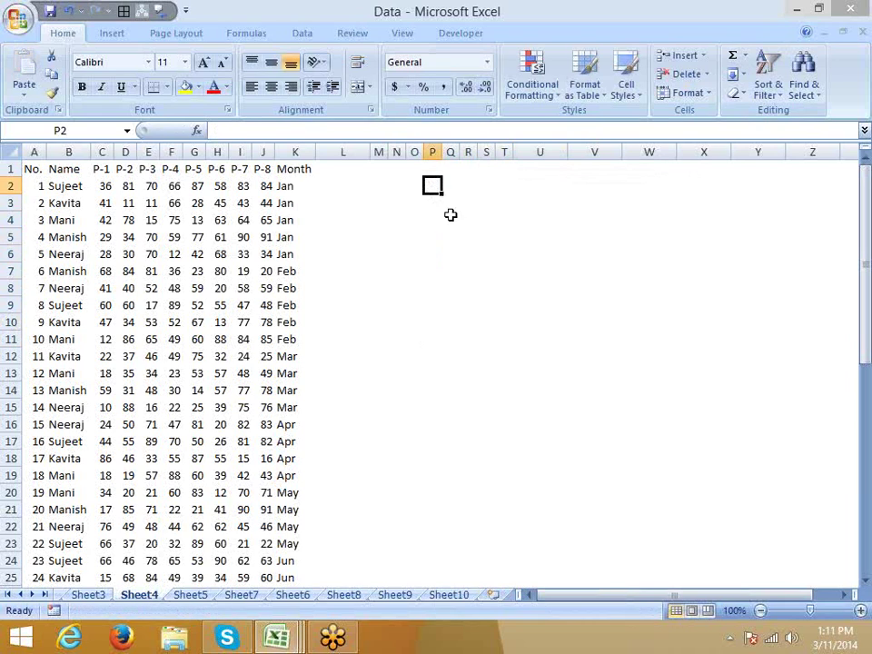
key("ctrl+z")
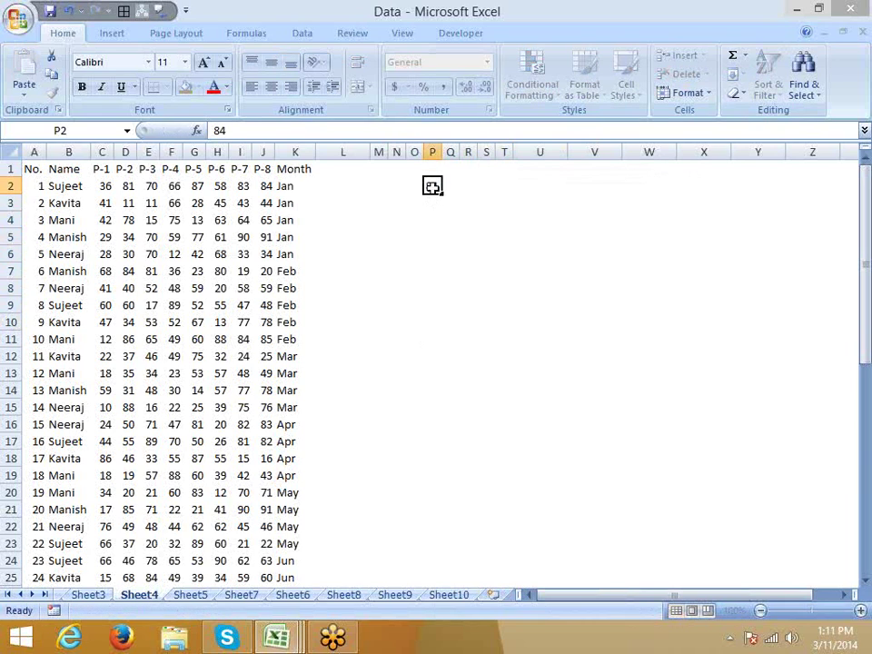
- Fill 84 down P2:P9 with Ctrl+D and across into column Q with Ctrl+R
left_click_drag(432, 185, 430, 301)
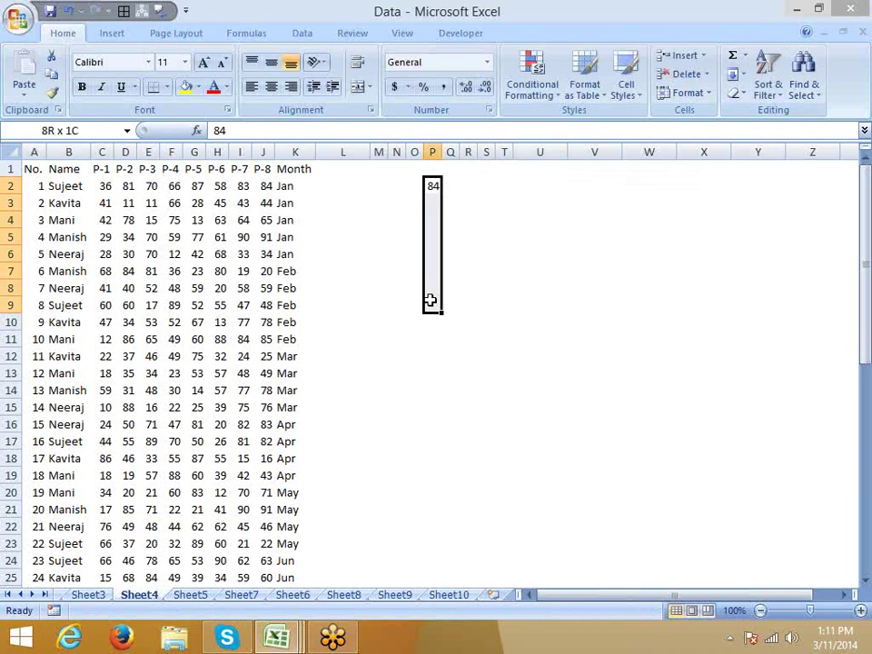
key("ctrl+d")
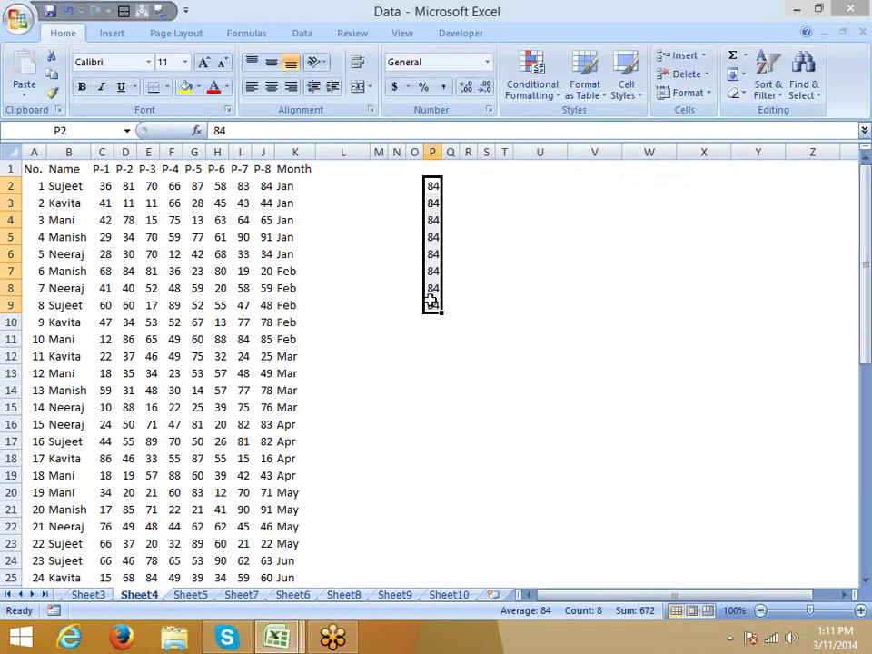
key("ctrl+z")
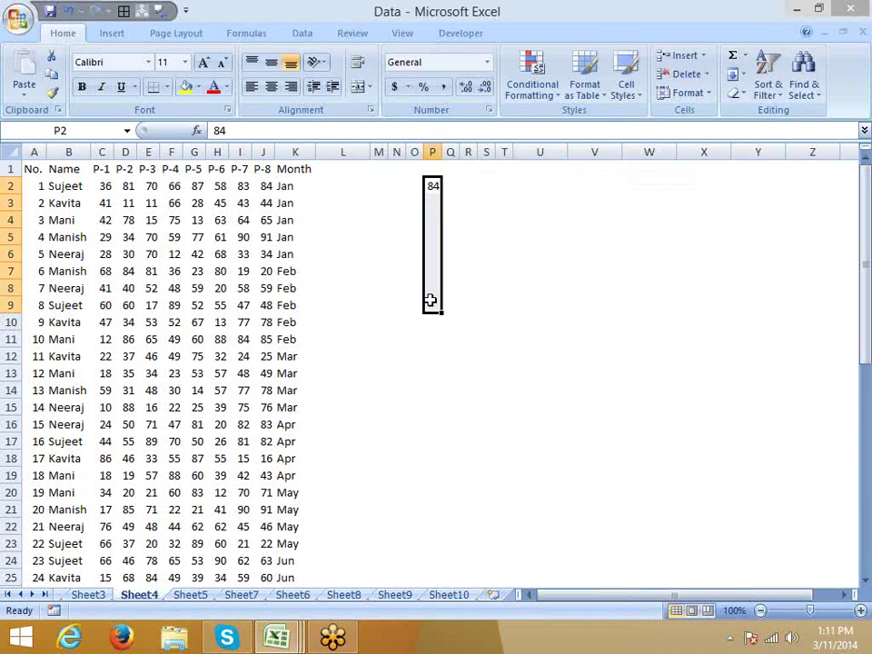
key("shift+Right")
key("ctrl+d")
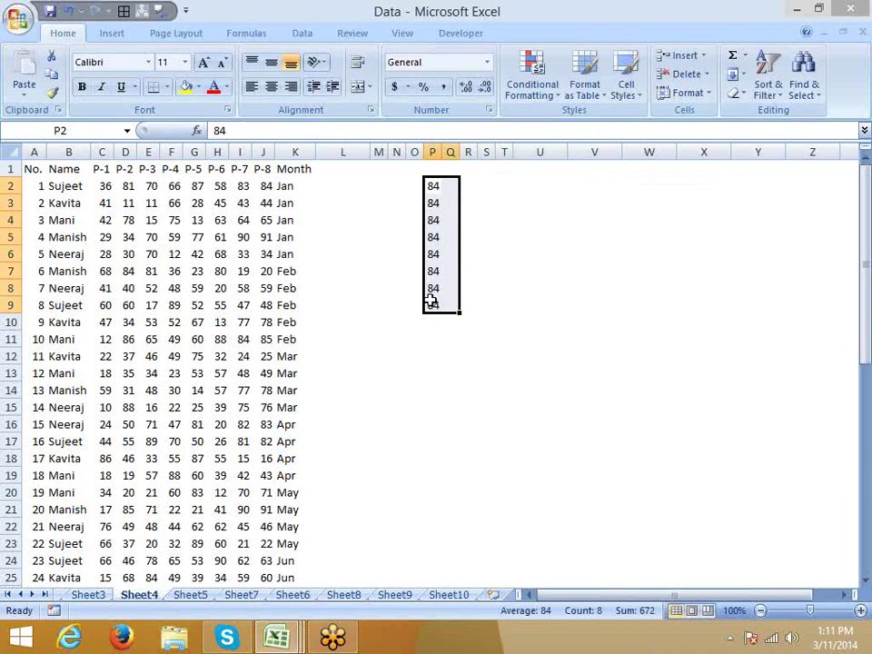
key("ctrl+r")
- Open and close the Home Fill menu, then select P2:Q9 for clearing
left_click(737, 76)
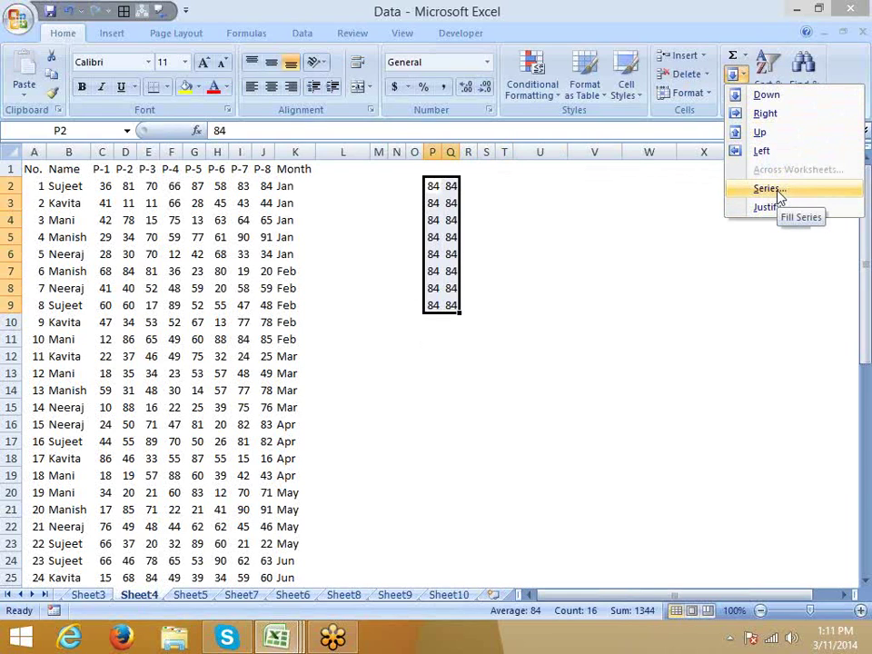
left_click(496, 249)
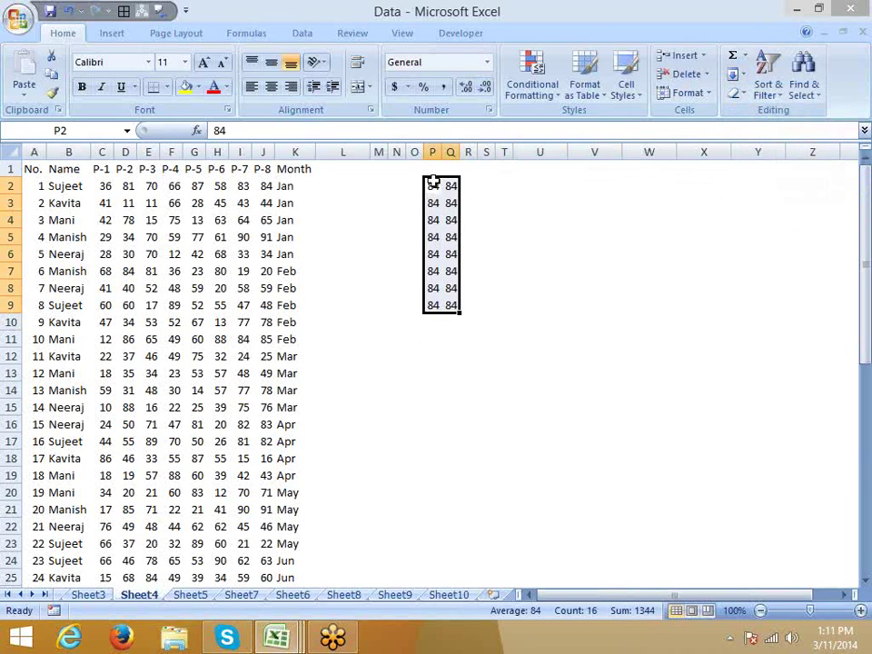
left_click_drag(432, 187, 447, 303)
- Clear the 84s from P2:Q9, then enter 1 in R1 and 2 in R2
key("Delete")
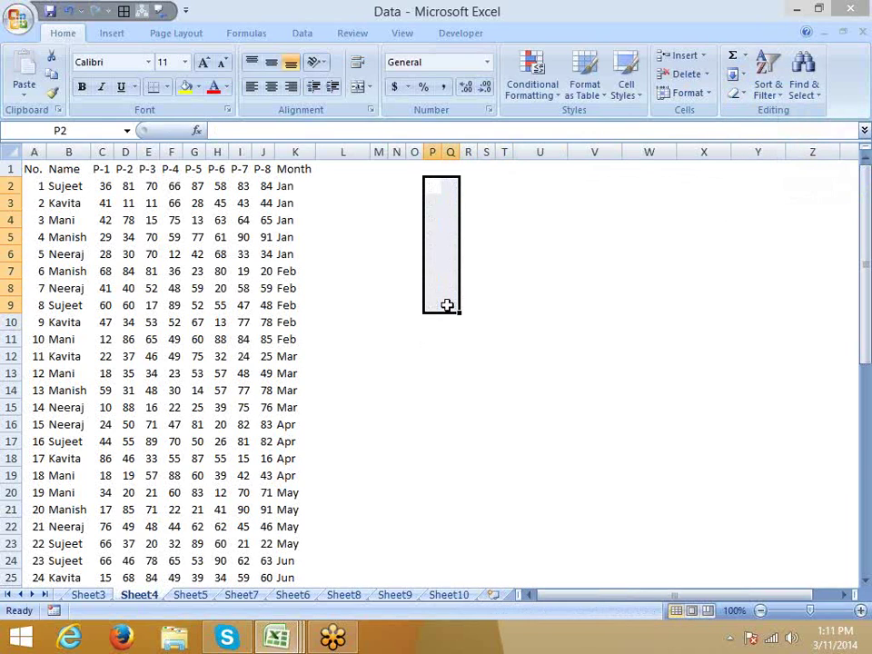
key("Right")
key("Up")
type("1")
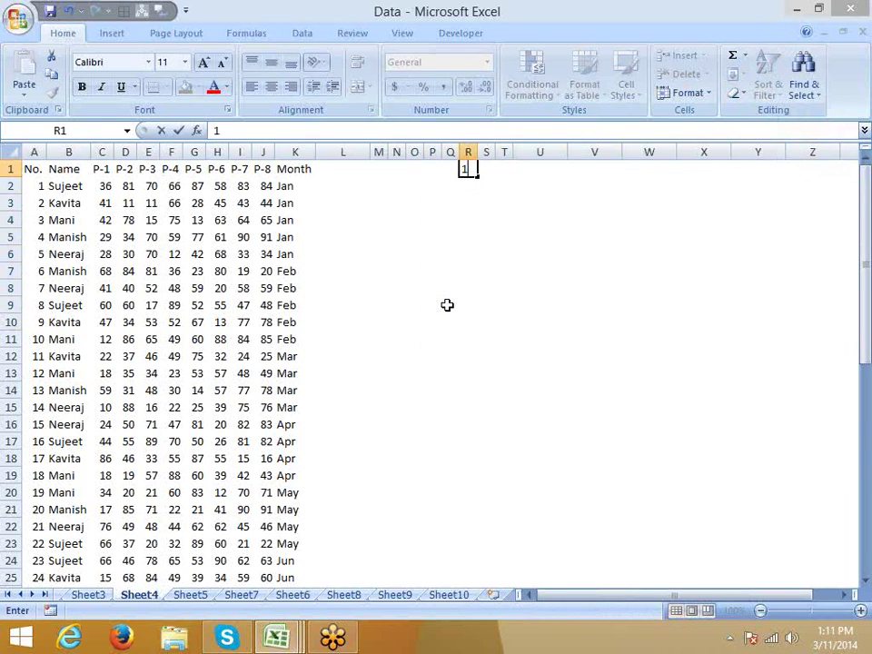
key("Return")
type("2")
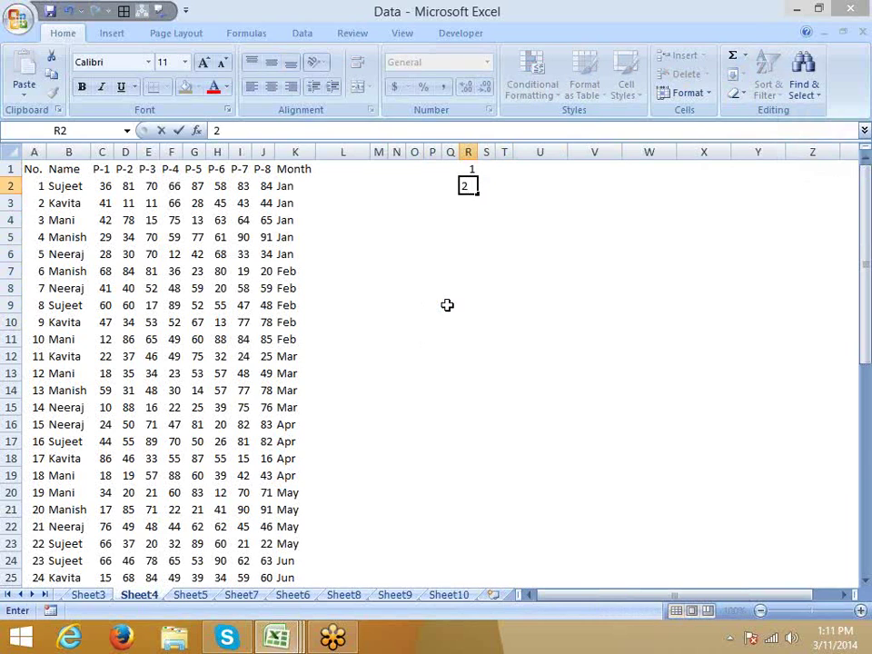
key("Return")
- Drag-fill column R, undo it and the 2 in R2, then select R1:R16
key("Up")
key("Up")
key("Down")
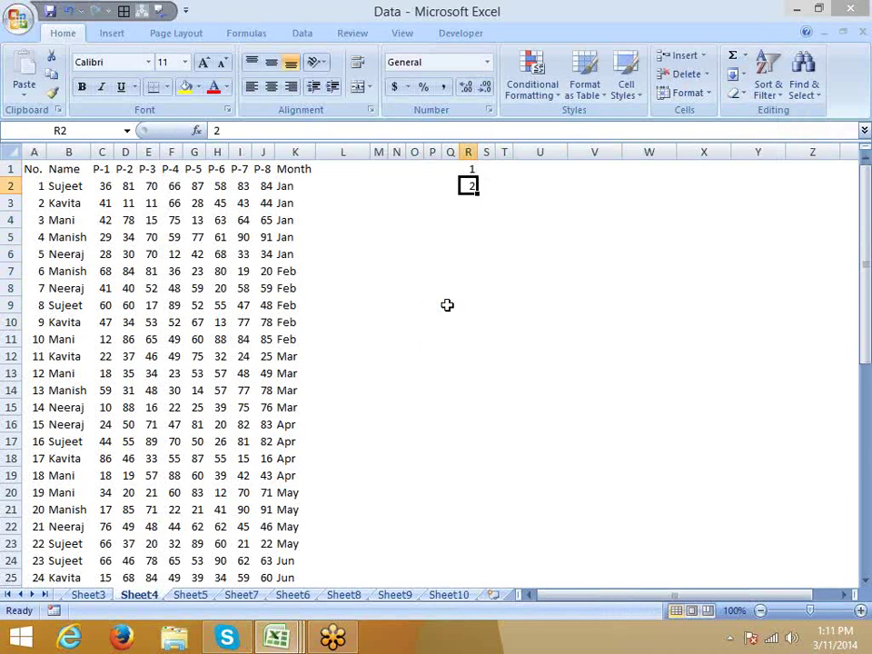
left_click(474, 172)
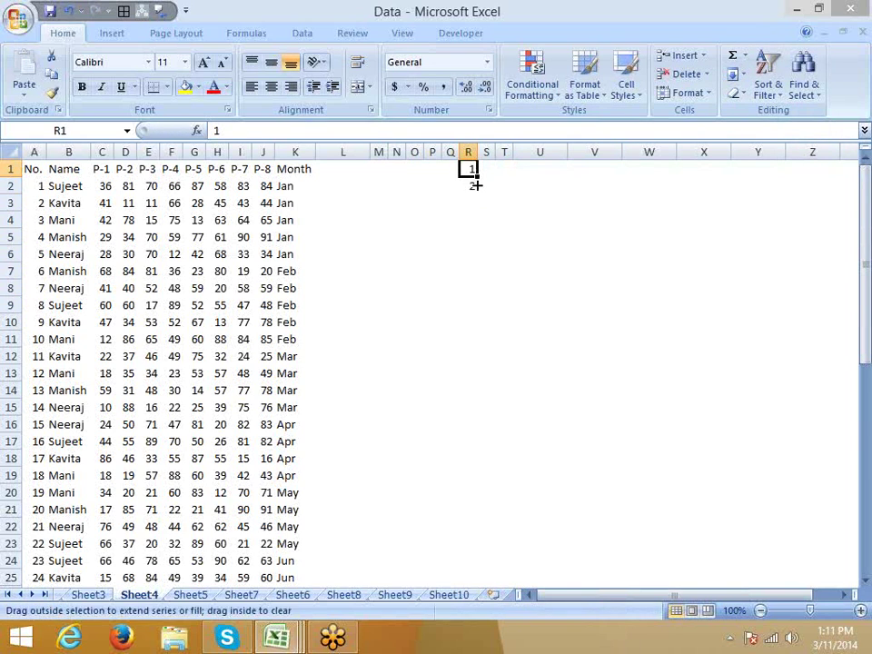
left_click_drag(474, 173, 484, 421)
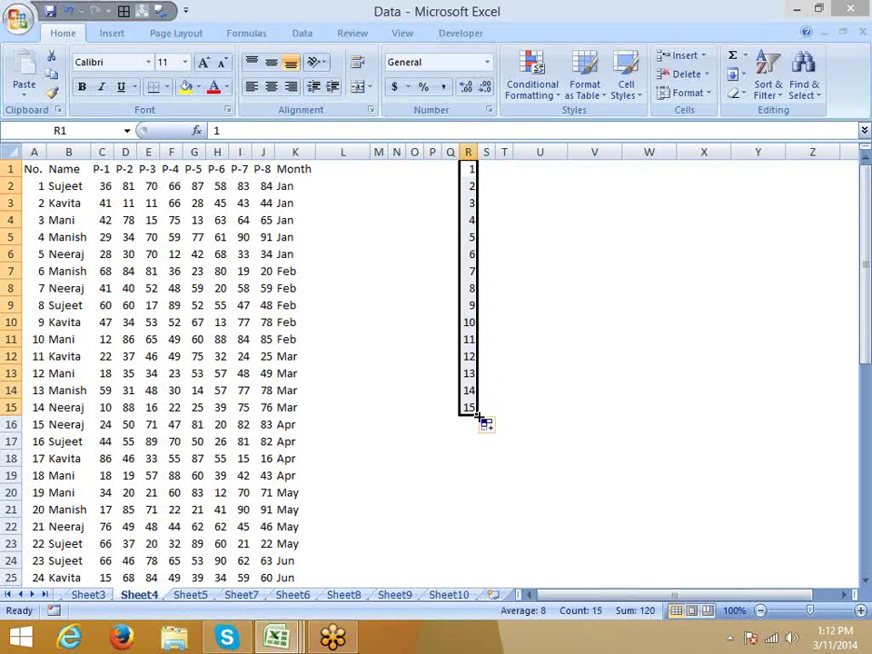
key("ctrl+z")
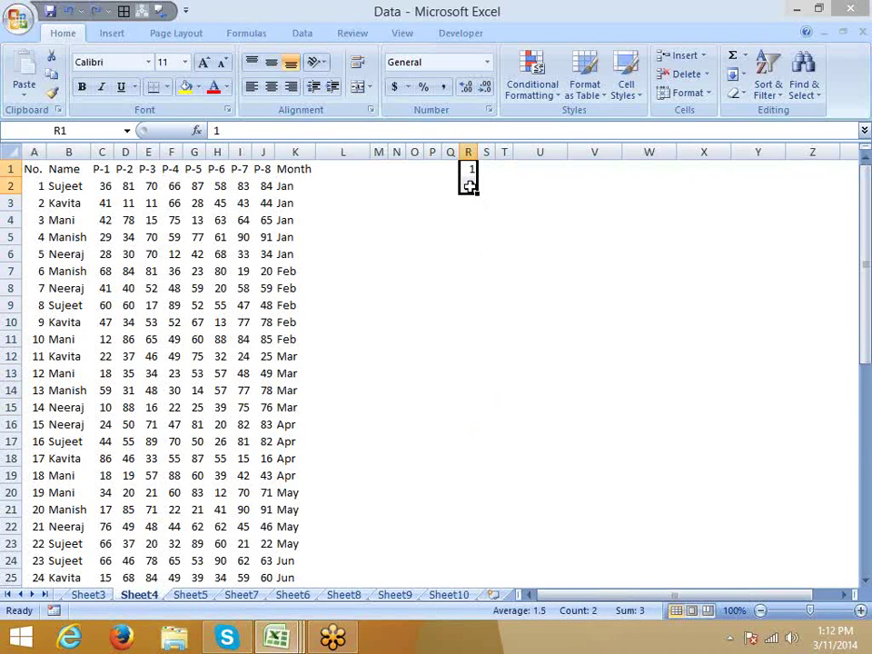
key("ctrl+z")
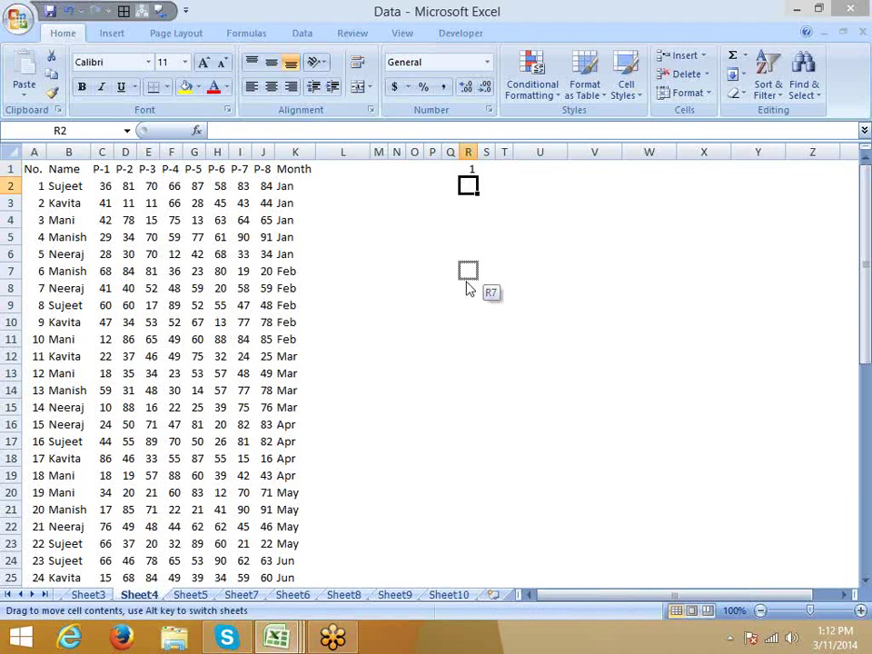
left_click_drag(468, 184, 471, 434)
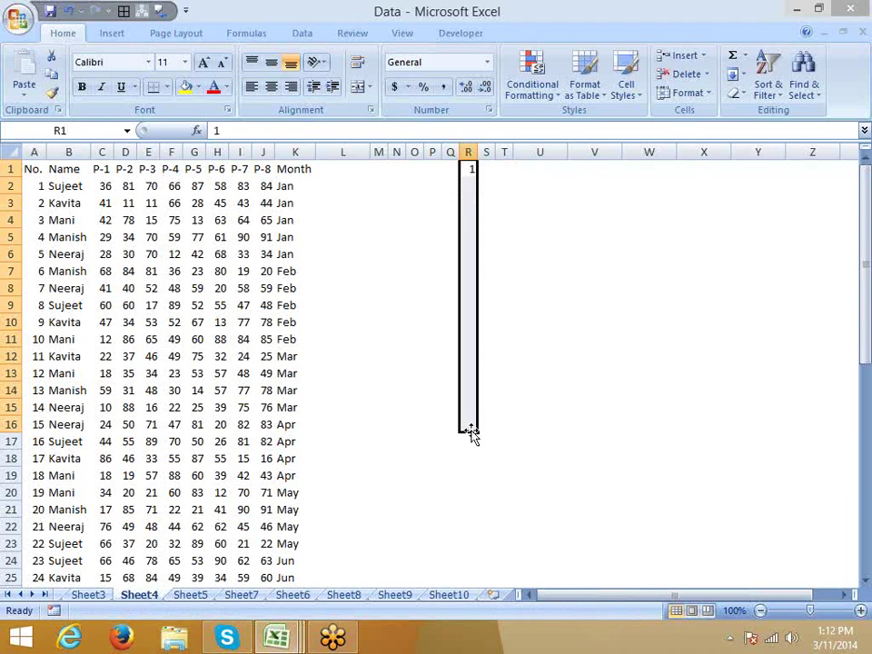
- Fill R1:R16 as a series with stop value 10
left_click(737, 74)
left_click(768, 189)
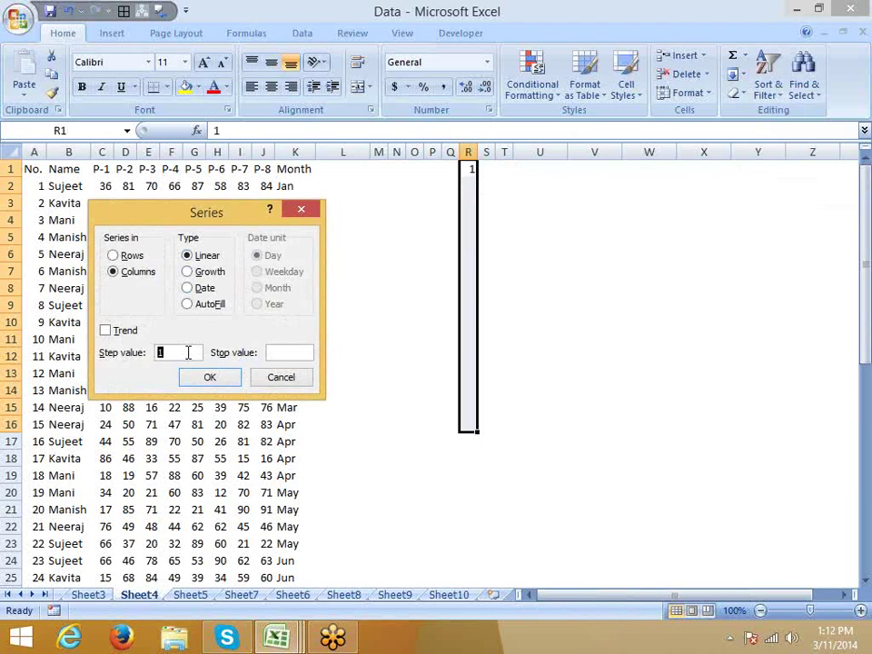
left_click(271, 356)
type("100")
key("BackSpace")
key("Return")
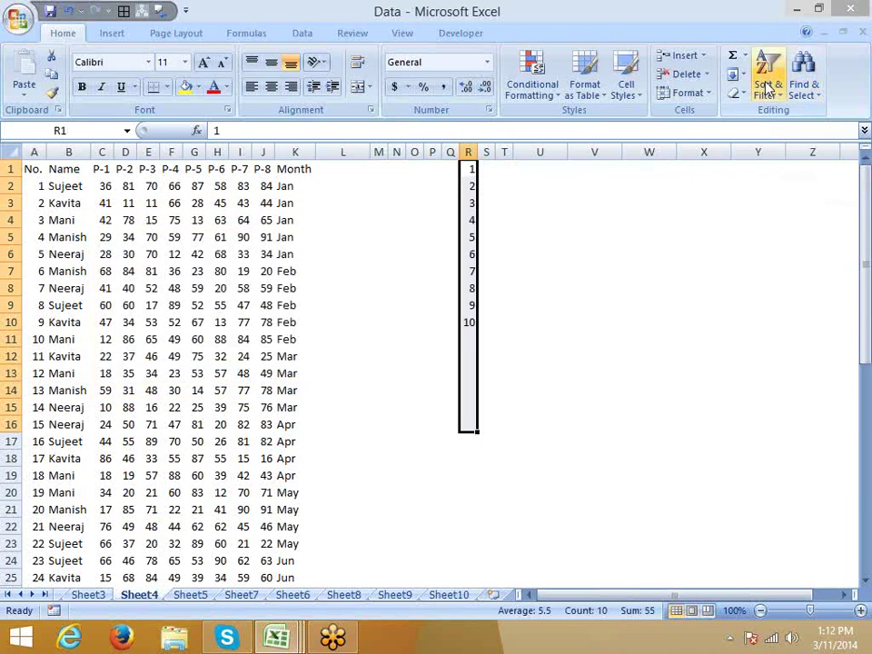
- Refill the series with step value 2, giving 1, 3, 5 … 31
left_click(737, 74)
left_click(767, 189)
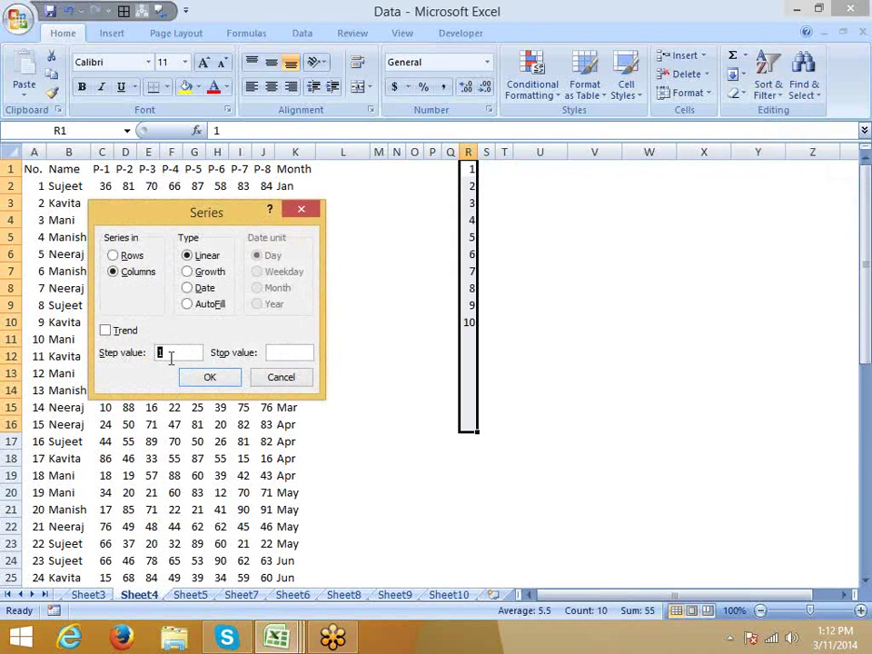
type("2")
left_click(222, 375)
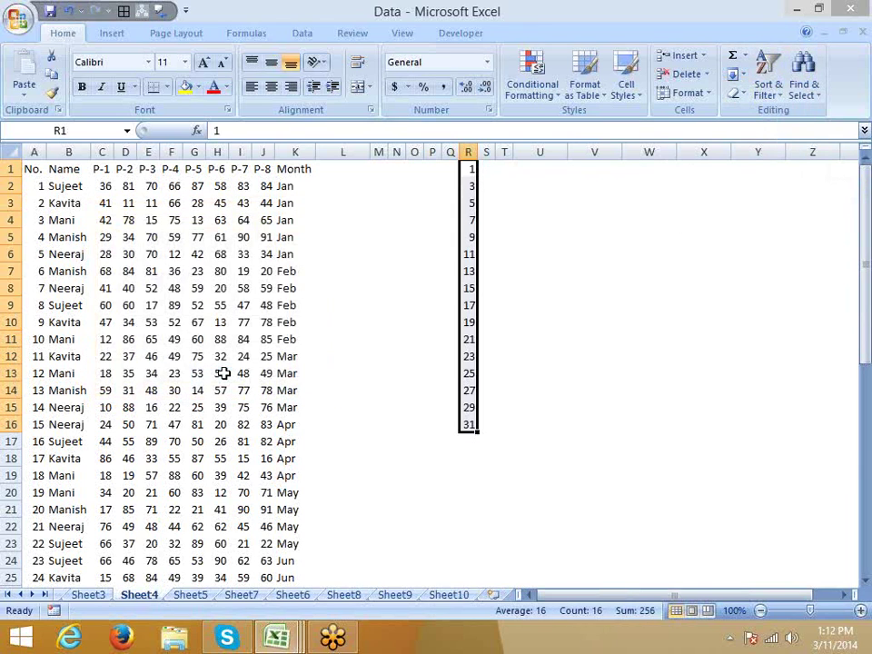
- Refill R1:R16 as a Growth series with step 2 (1 to 32768) and widen column R
left_click(736, 74)
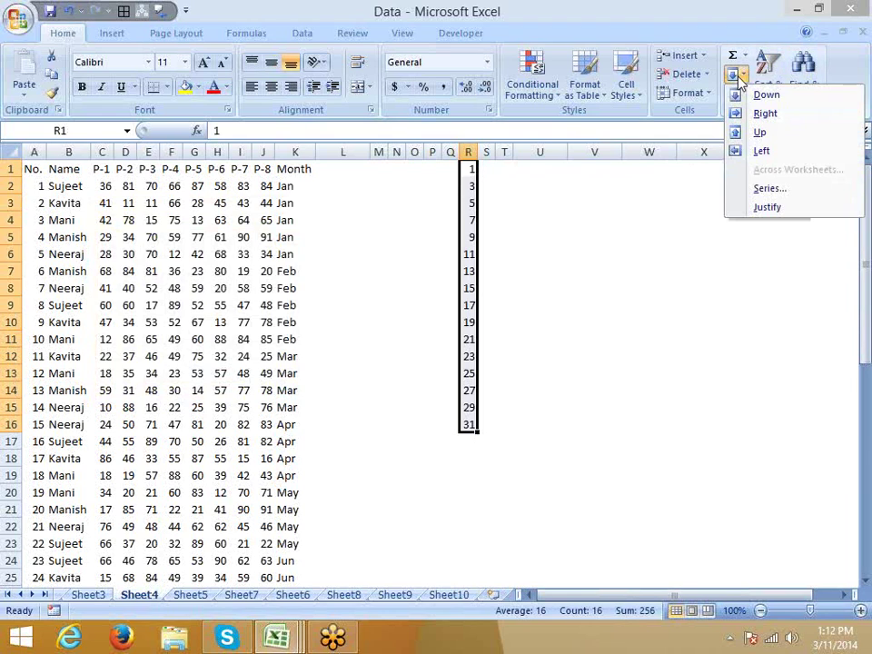
left_click(766, 187)
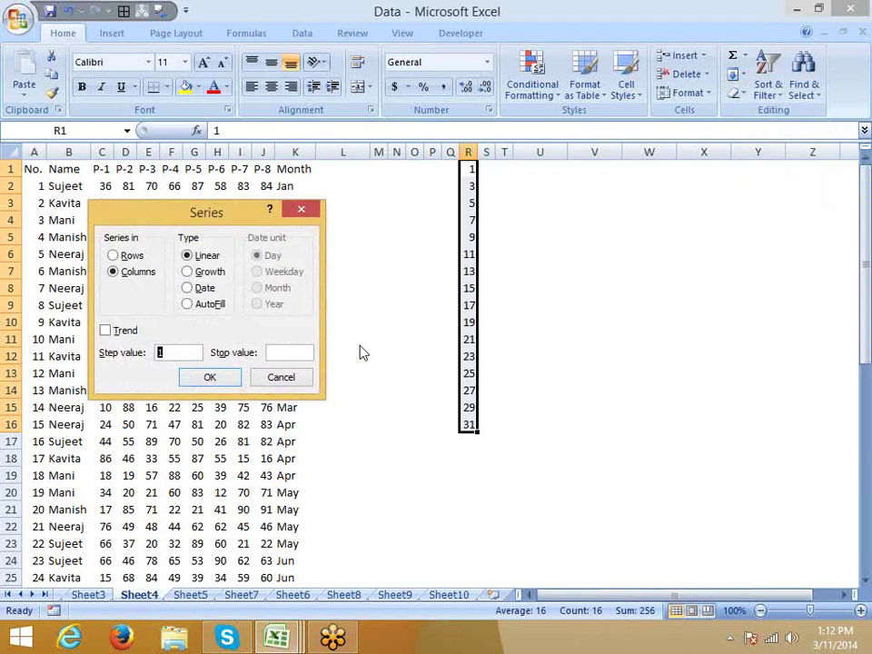
mouse_move(216, 220)
left_mouse_down()
mouse_move(263, 203)
mouse_move(279, 147)
left_mouse_up()
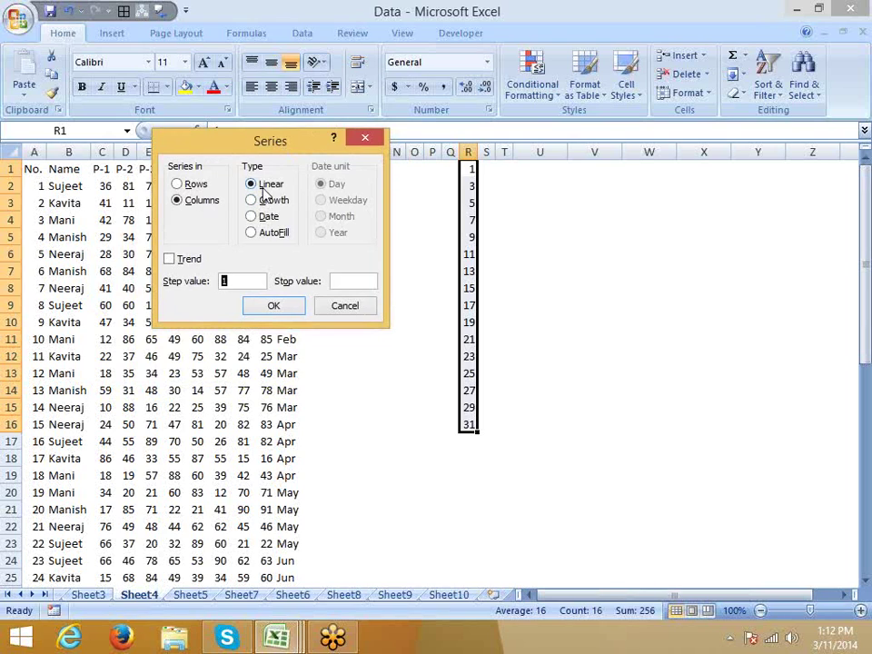
left_click(266, 200)
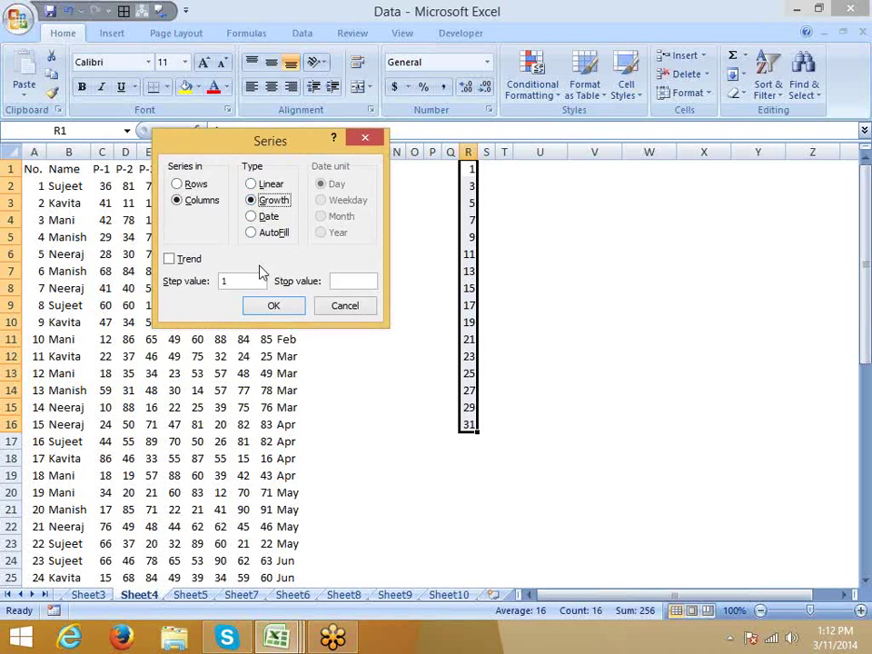
double_click(226, 282)
type("2")
left_click(272, 305)
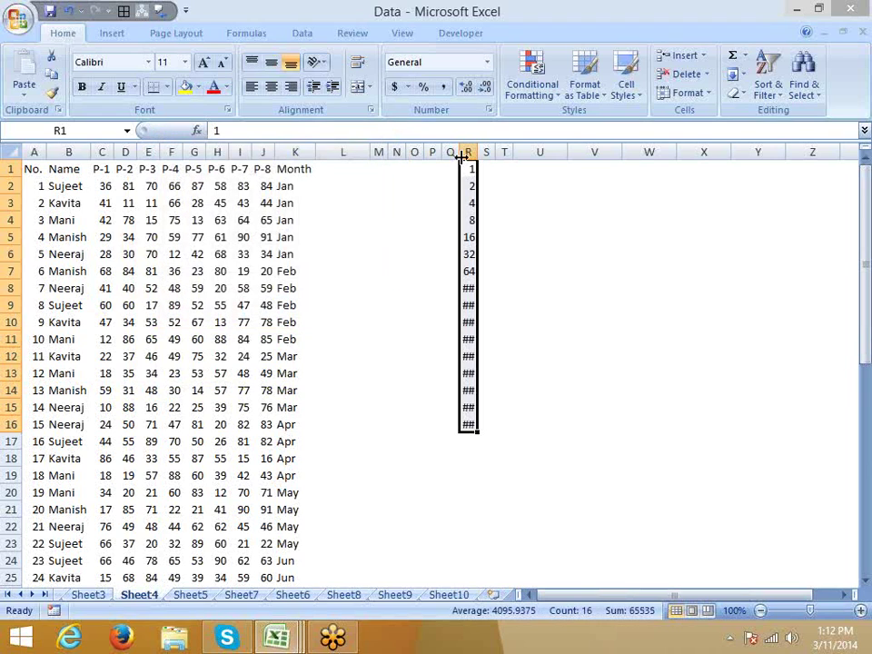
mouse_move(462, 157)
left_mouse_down()
mouse_move(494, 157)
mouse_move(483, 238)
left_mouse_up()
left_click(487, 172)
left_click(484, 205)
left_click(484, 222)
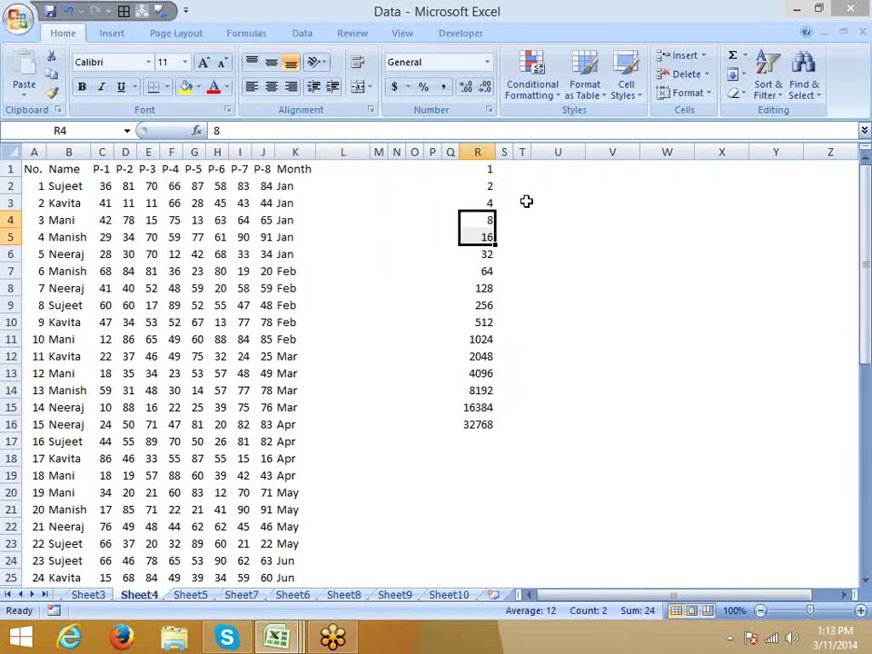
left_click(854, 36)
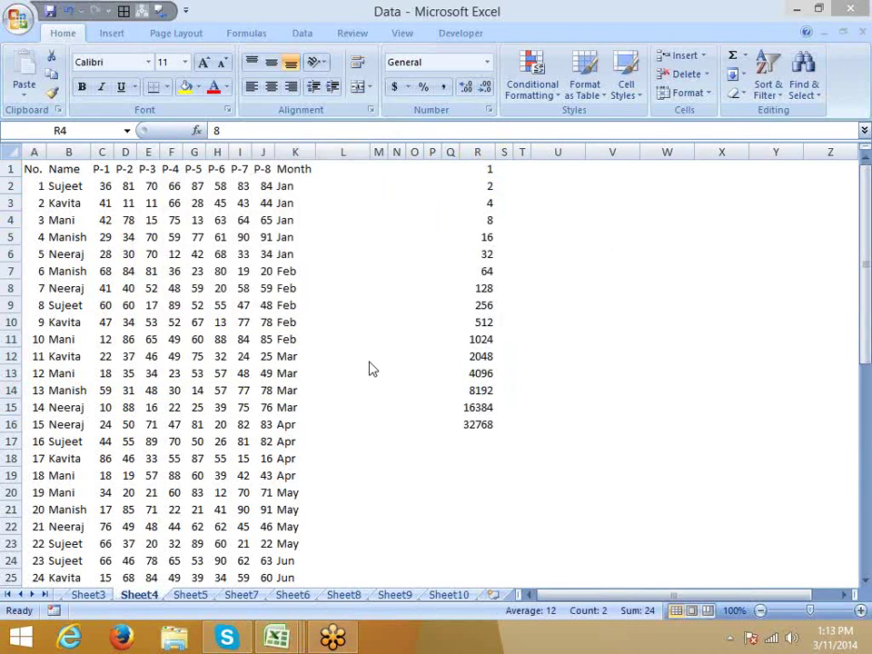
left_click(552, 513)
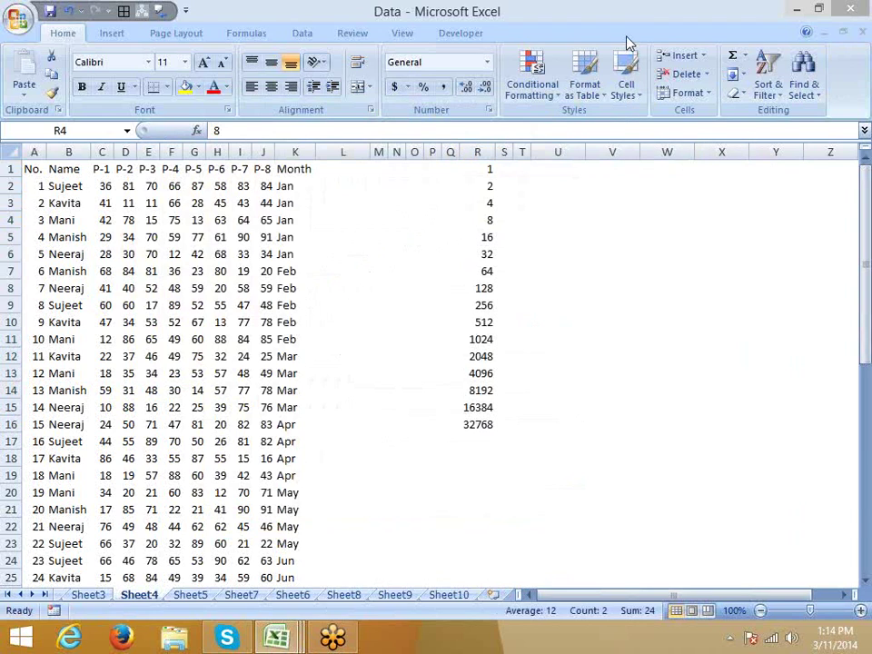
left_click(745, 75)
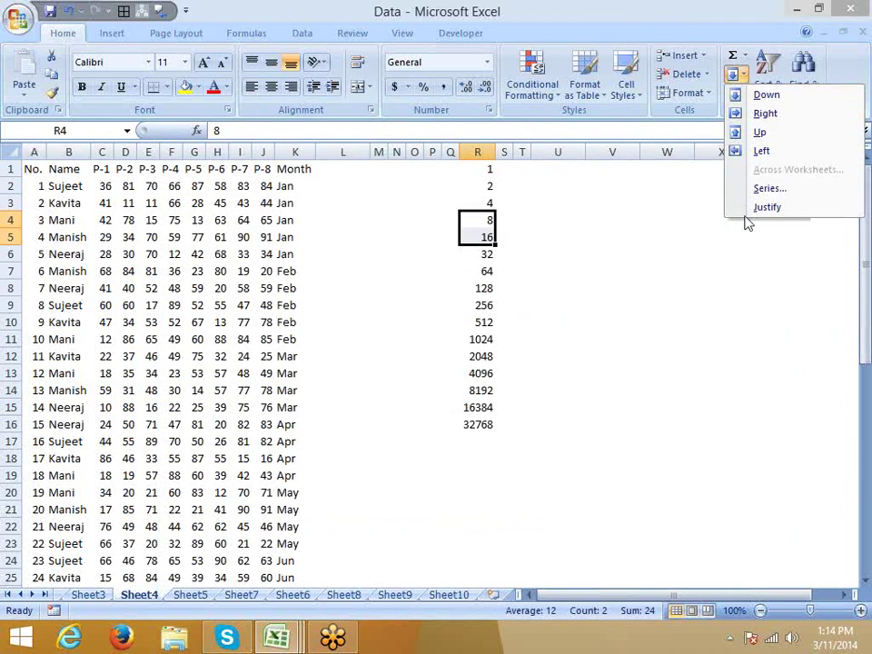
left_click(759, 188)
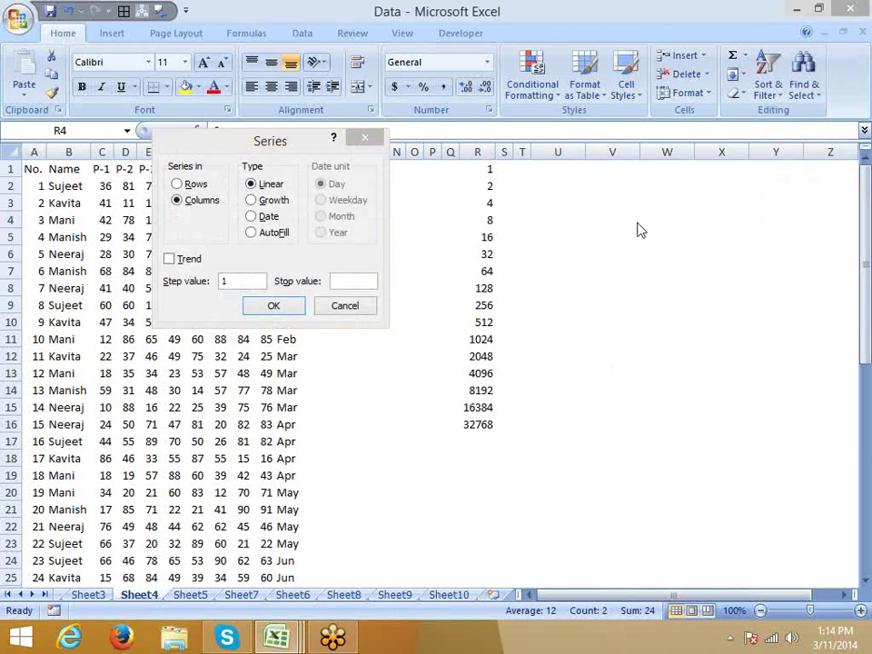
left_click(365, 309)
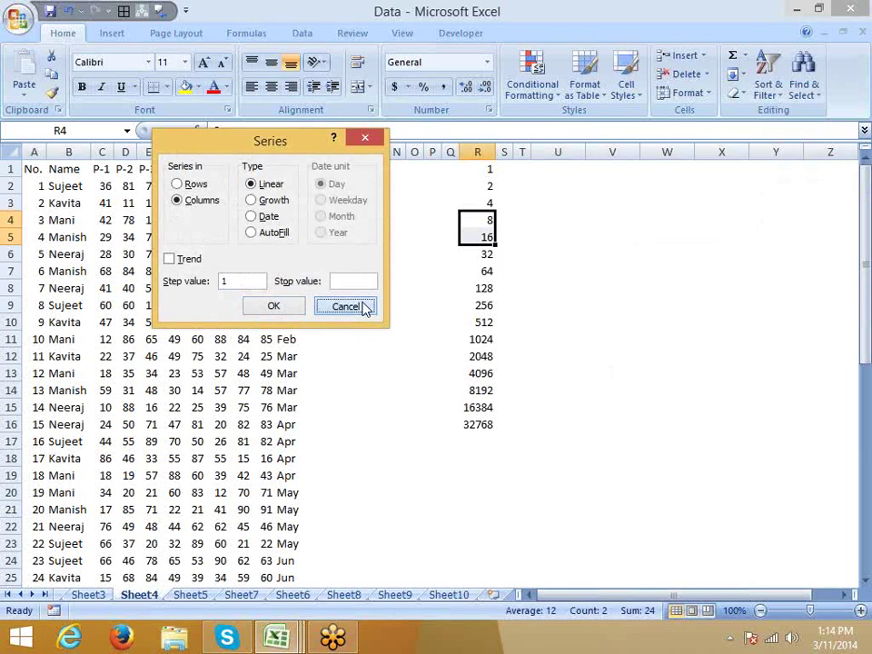
left_click(361, 304)
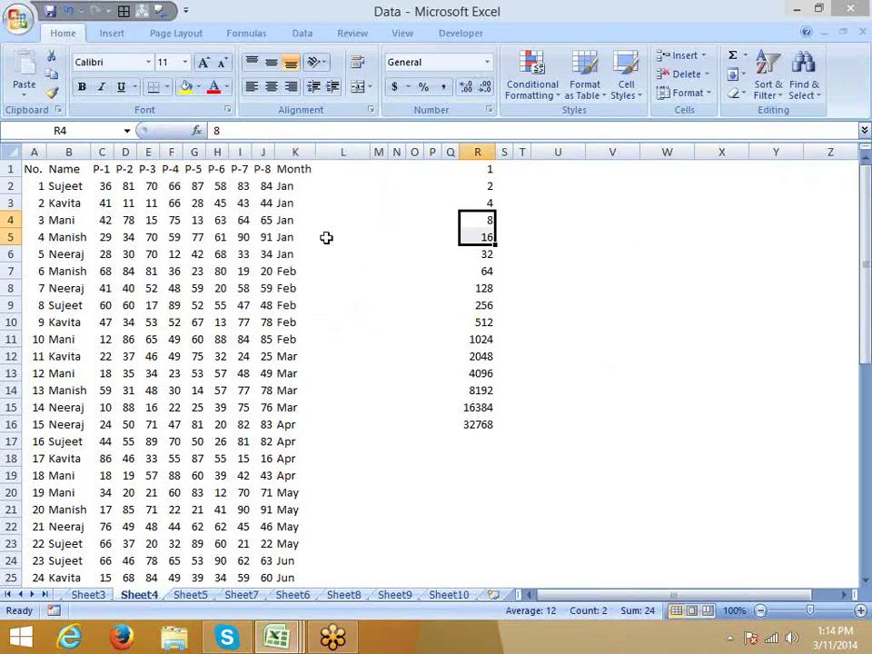
left_click(532, 181)
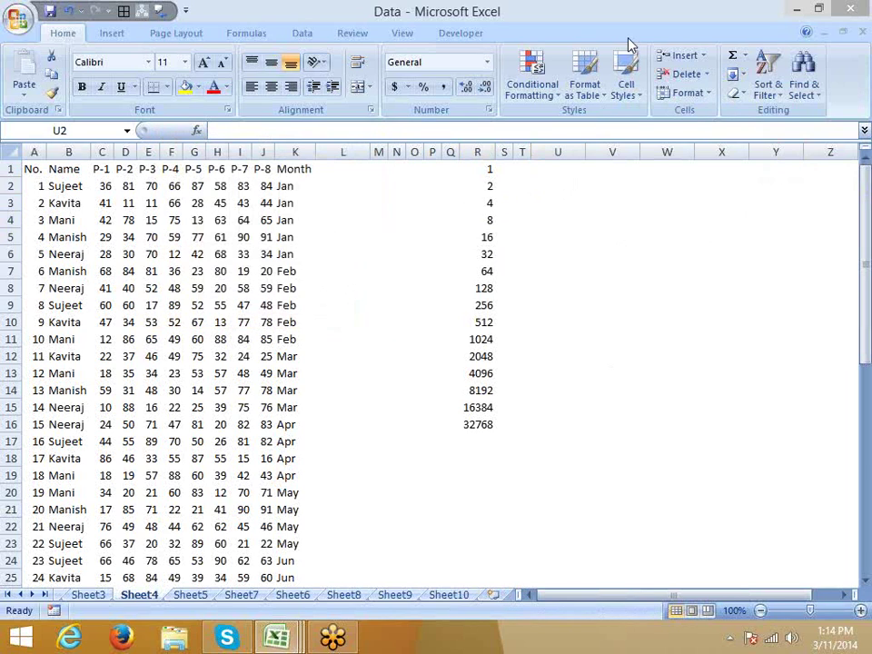
- Delete the values 1–32768 from column R, enter 1/1/2014 in U1 and drag-fill to U14
left_click_drag(483, 169, 468, 421)
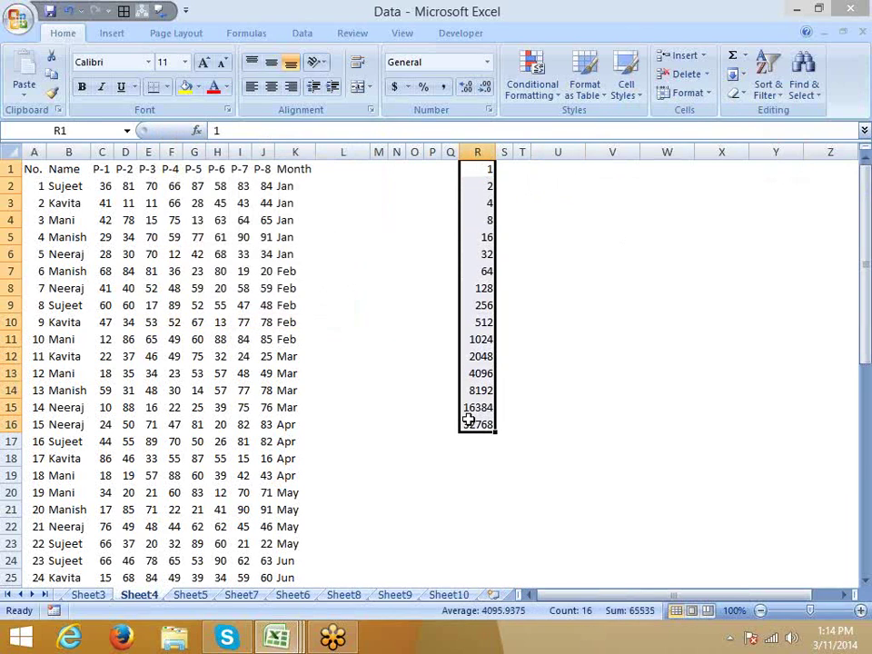
key("Delete")
left_click(526, 183)
left_click(551, 169)
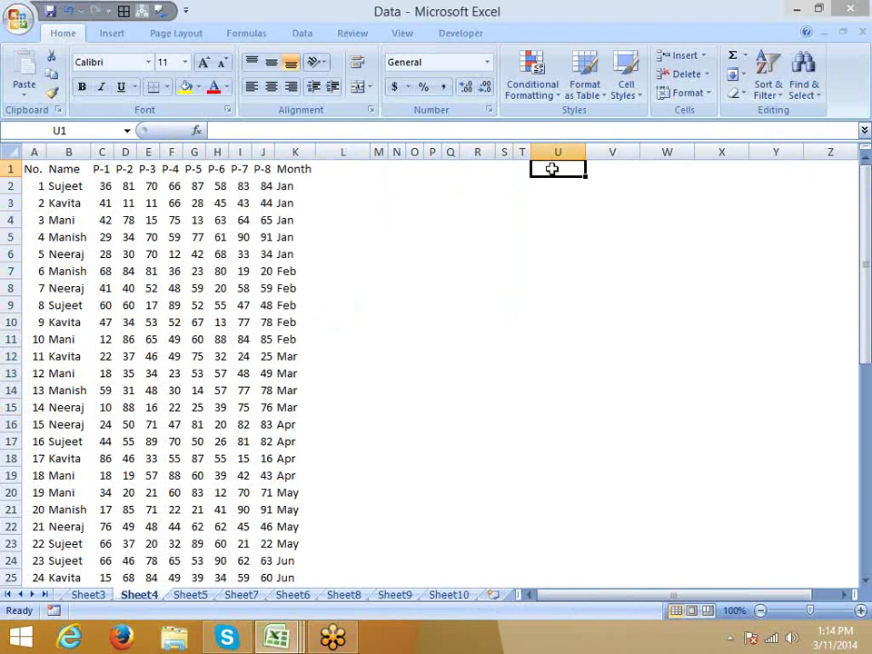
type("1/1/2014")
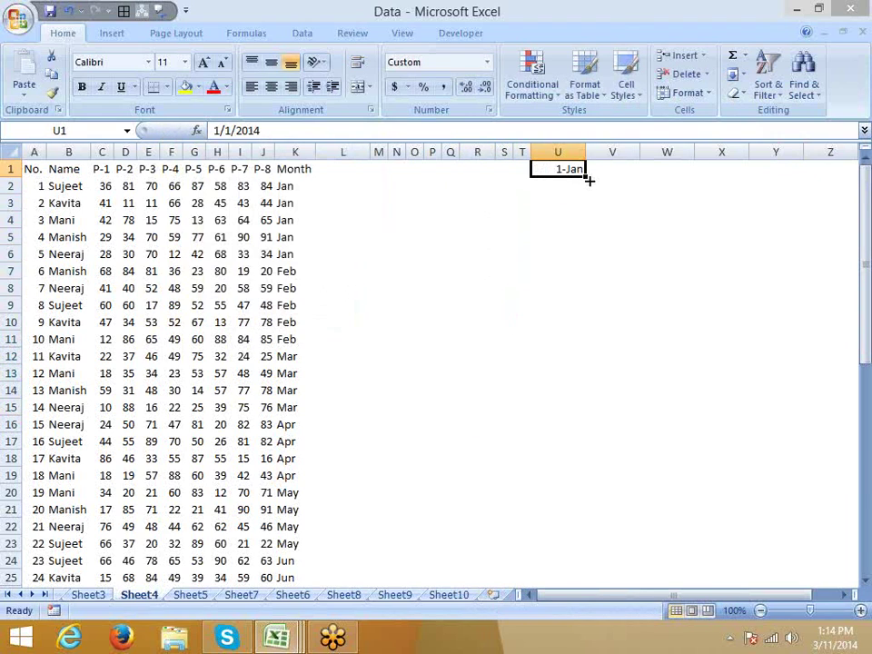
left_click_drag(586, 176, 586, 396)
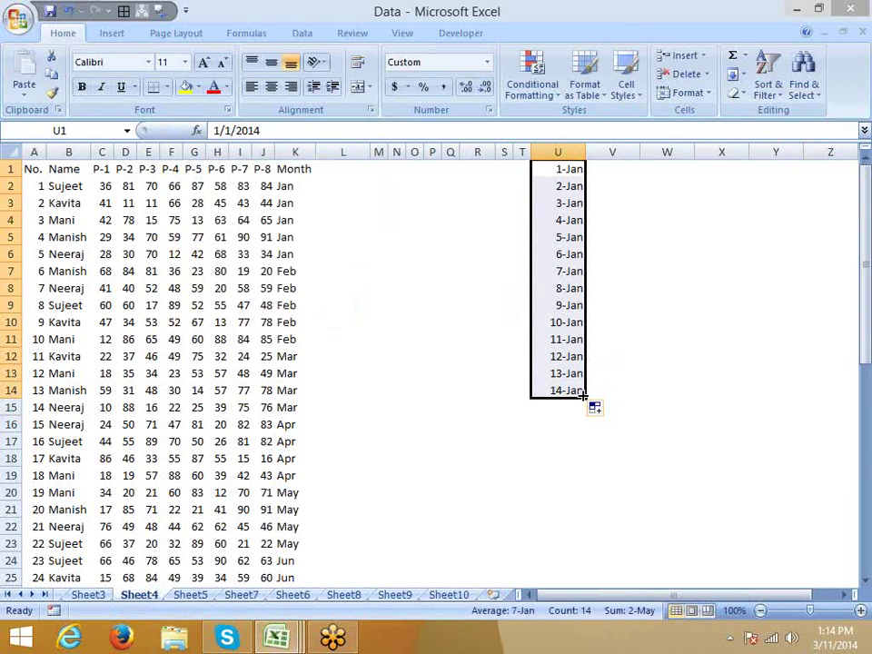
- Refill the U1:U14 dates as a Weekday series
left_click(735, 76)
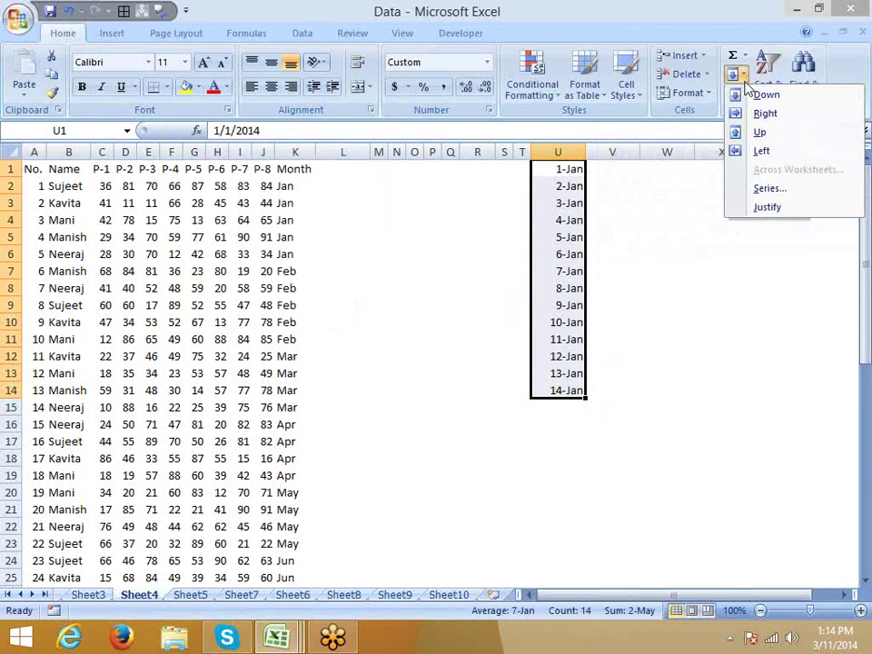
left_click(763, 189)
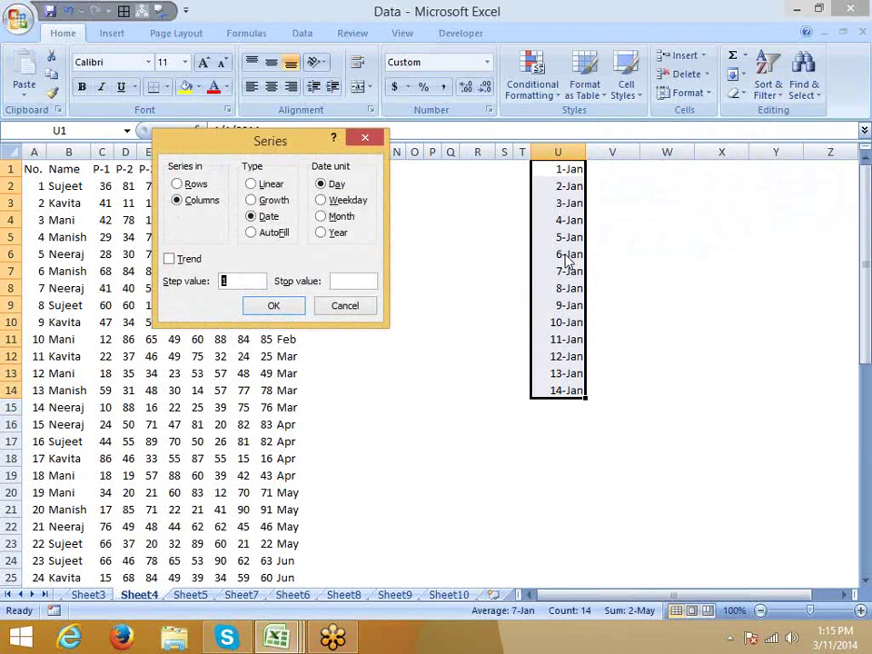
left_click(352, 201)
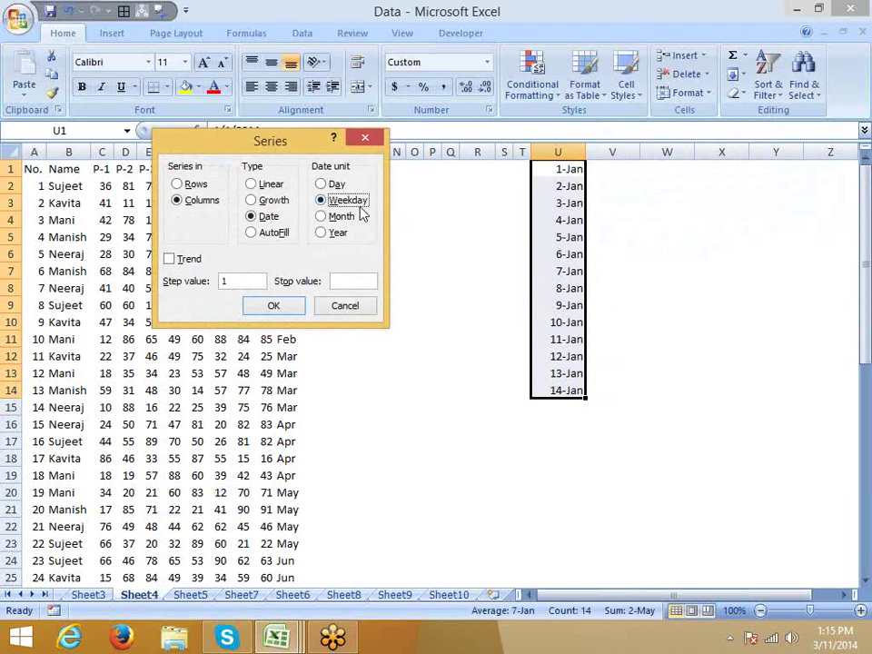
left_click(284, 306)
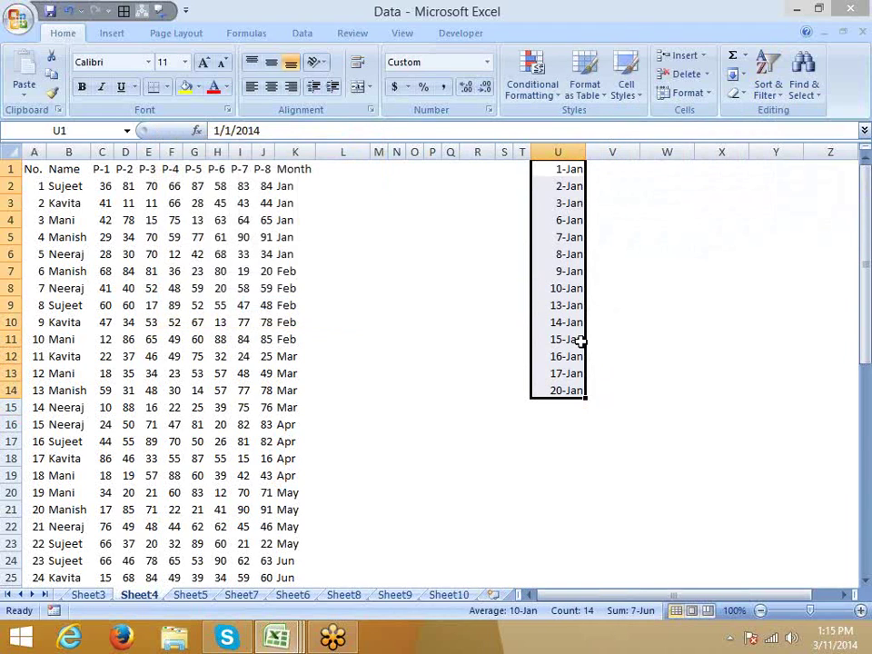
- Refill the U1:U14 dates as a Month series, 1-Jan through 1-Feb
left_click(736, 74)
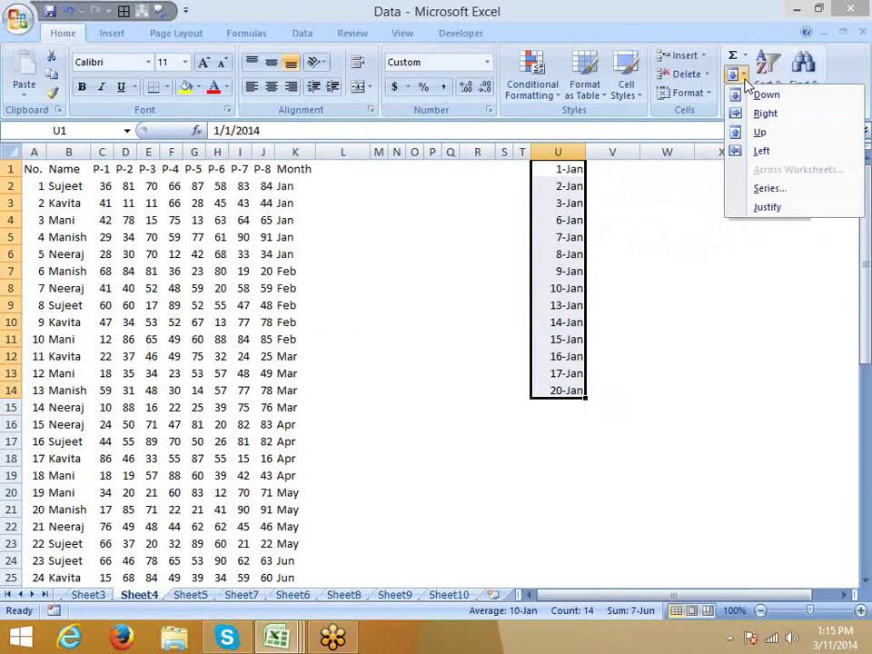
left_click(749, 190)
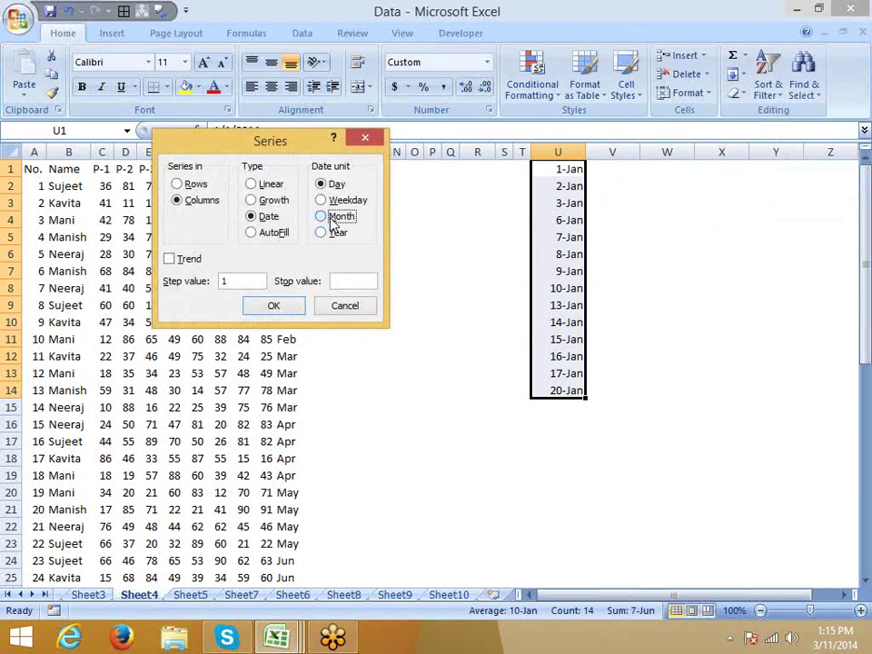
left_click(337, 216)
left_click(297, 308)
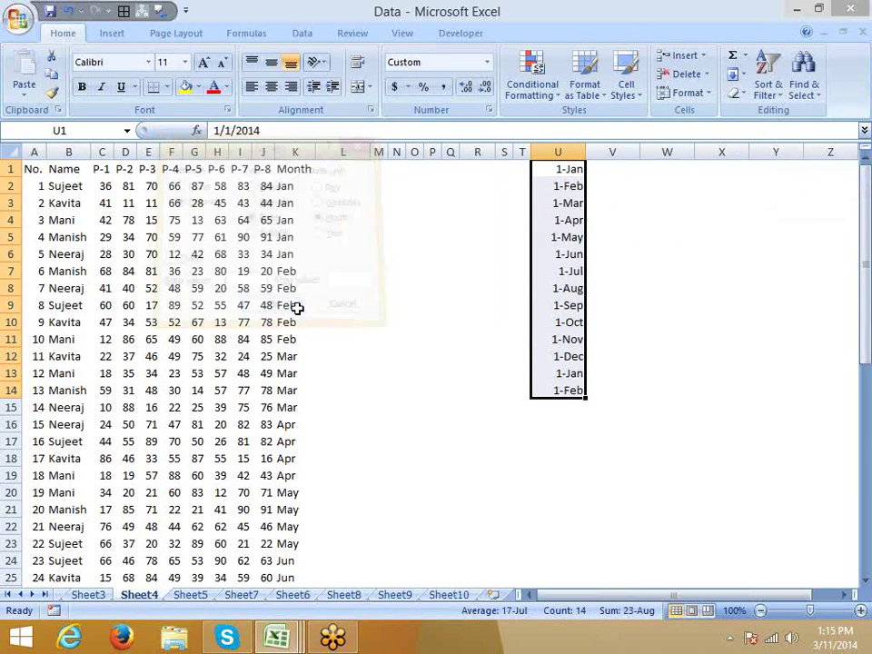
left_click(736, 74)
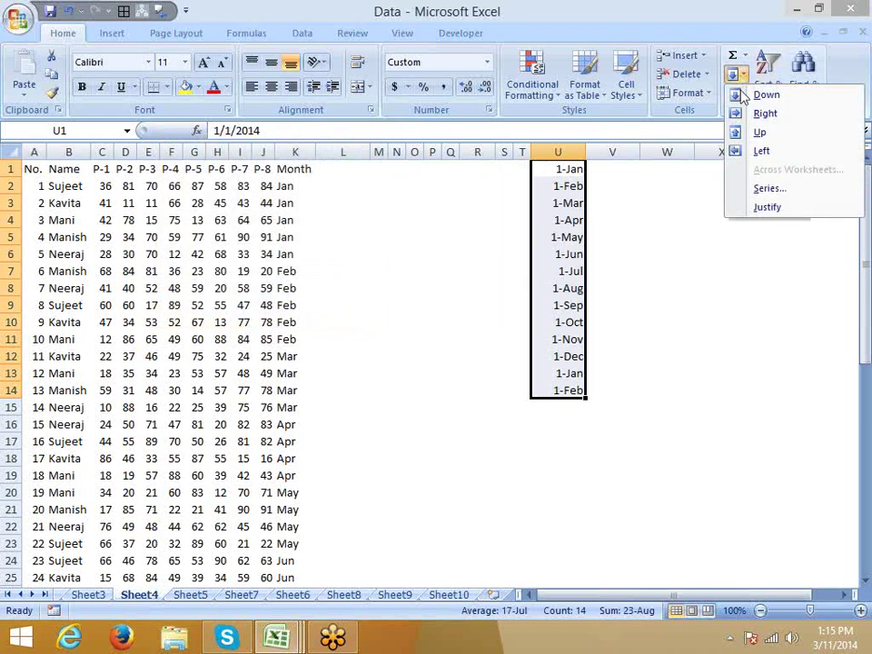
left_click(768, 187)
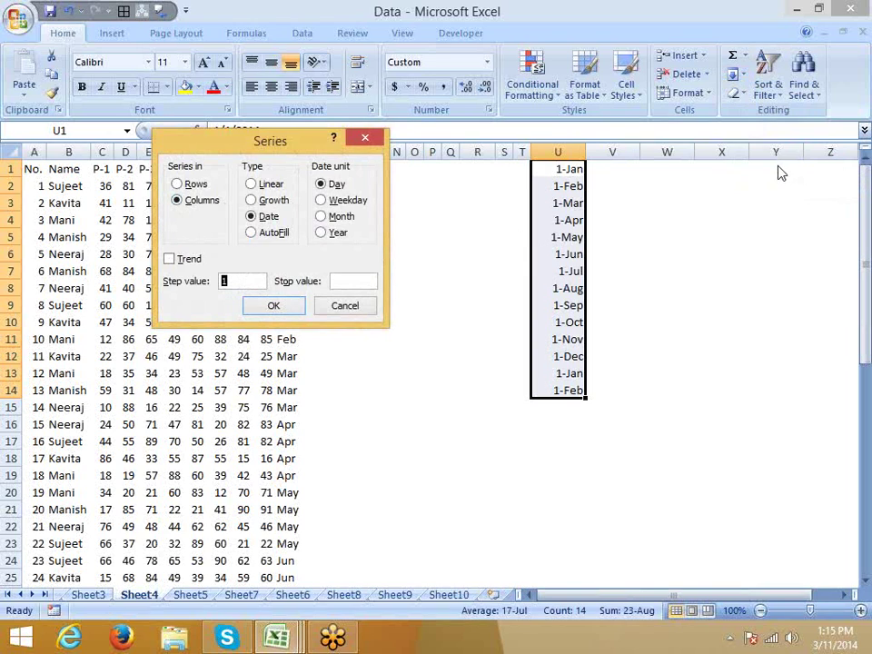
left_click(343, 306)
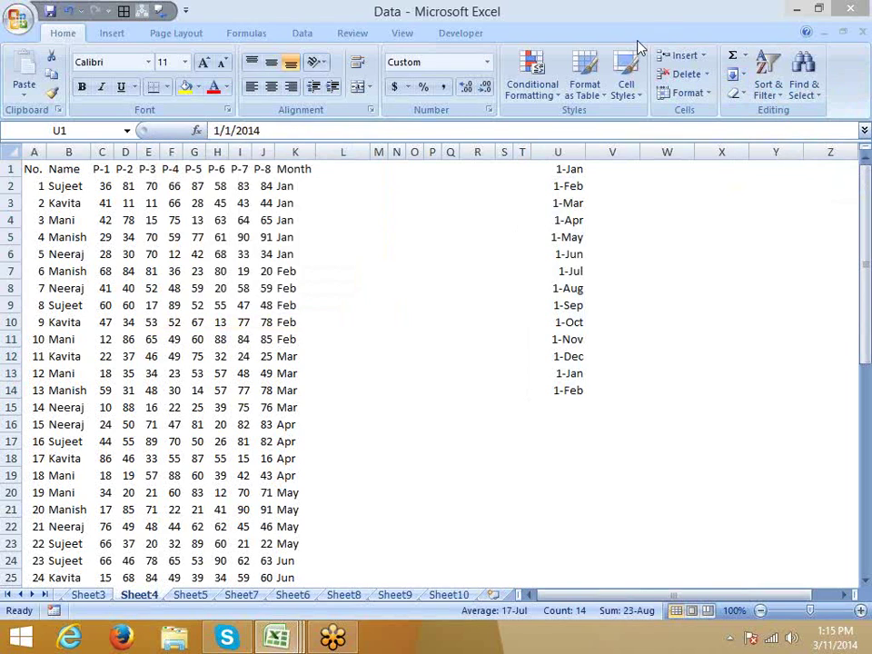
left_click(775, 98)
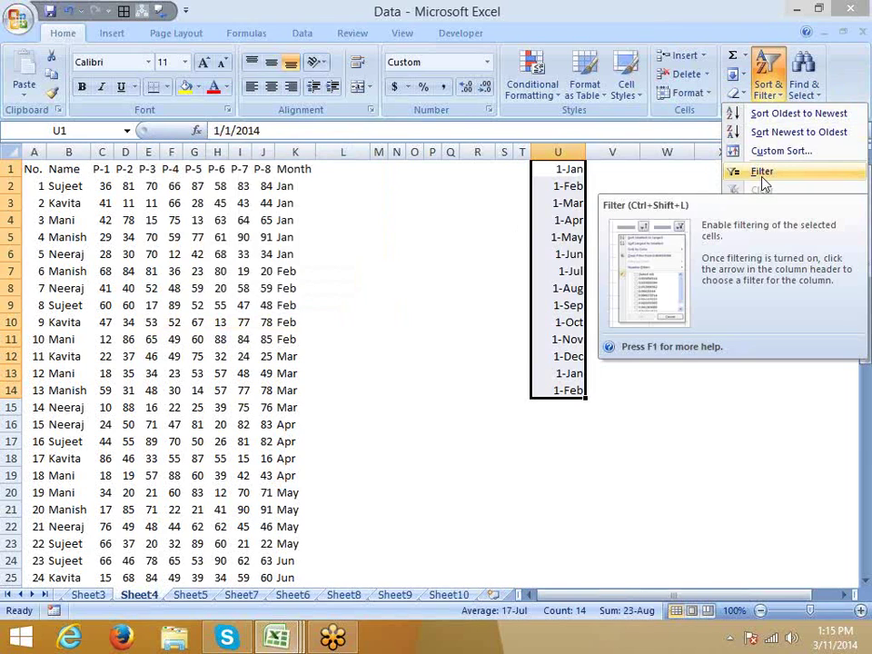
left_click(469, 209)
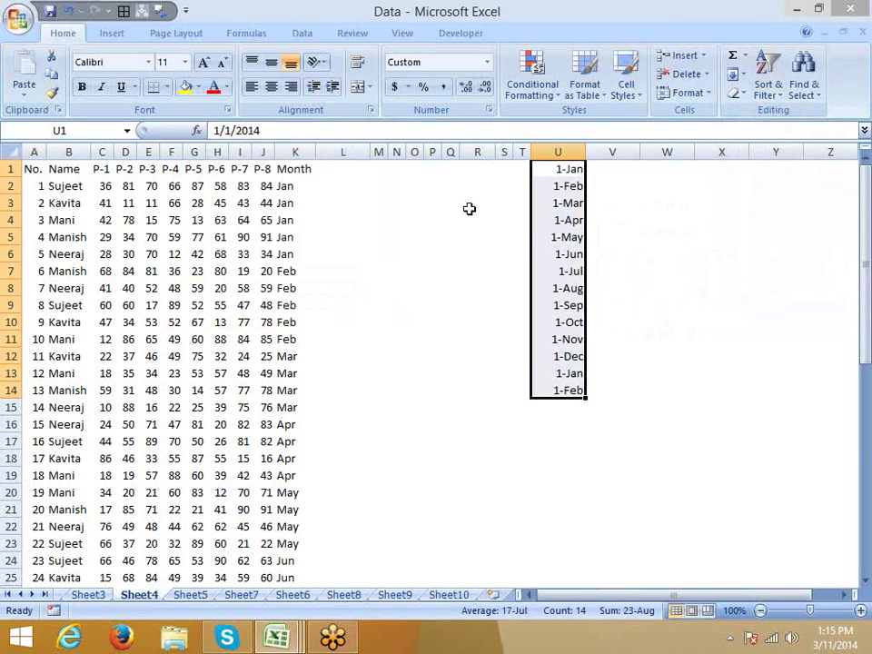
left_click(469, 209)
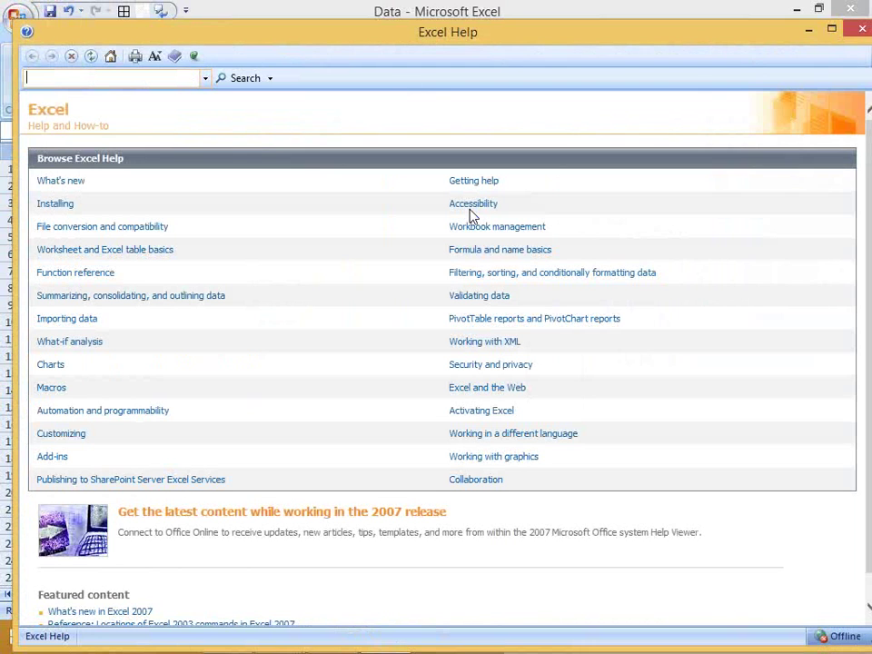
type("s")
type("hort")
type("cuts")
key("Return")
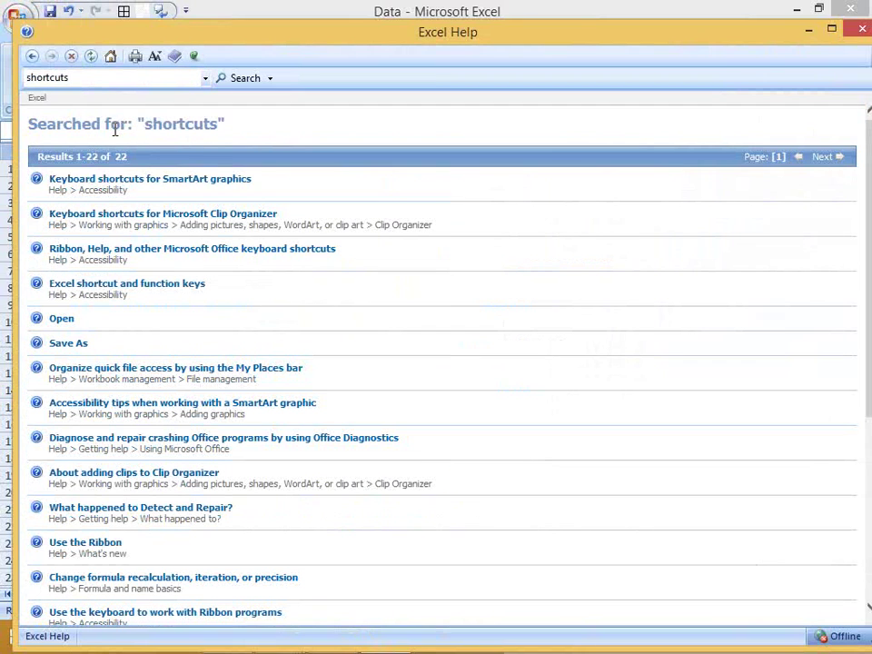
left_click(113, 293)
scroll(132, 276, "down", 9)
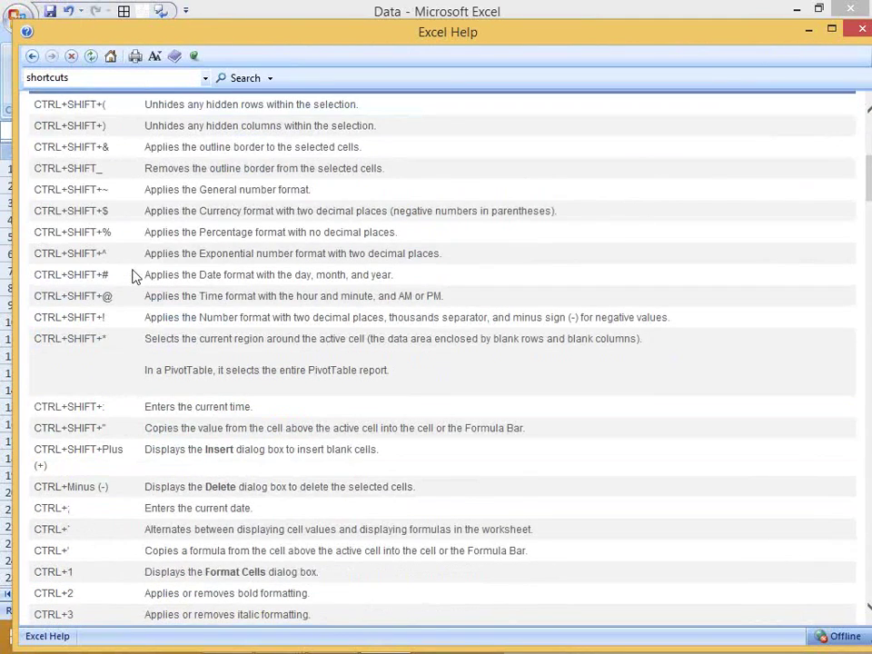
scroll(132, 276, "up", 2)
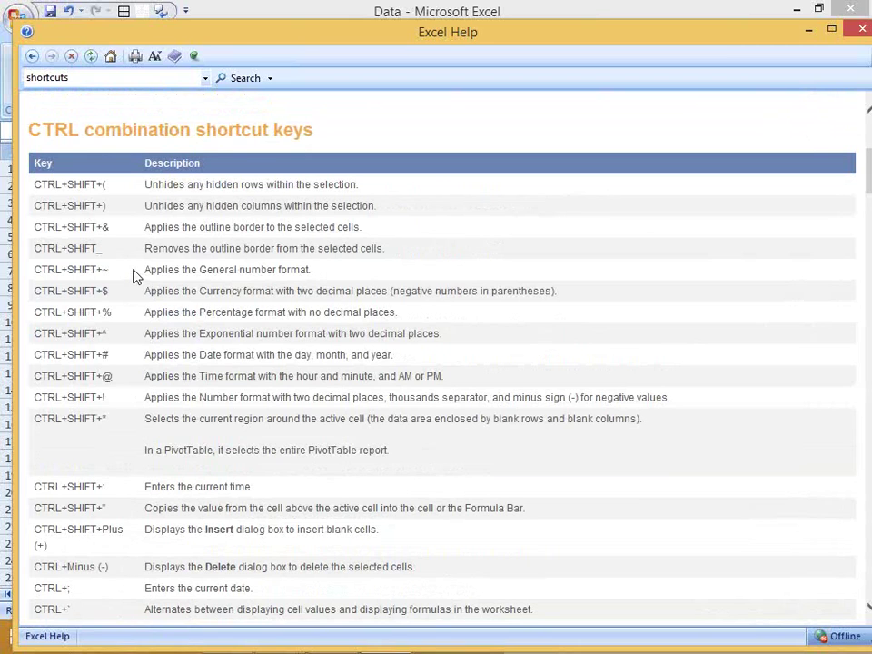
left_click(862, 29)
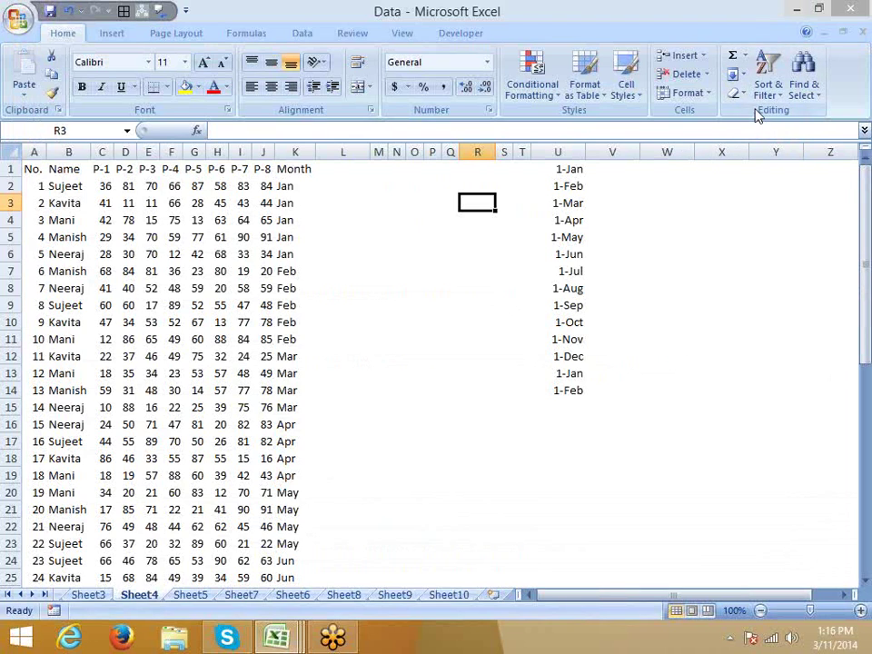
- In the new blank workbook, enter the heading Name in cell A4 and copy it
left_click(738, 74)
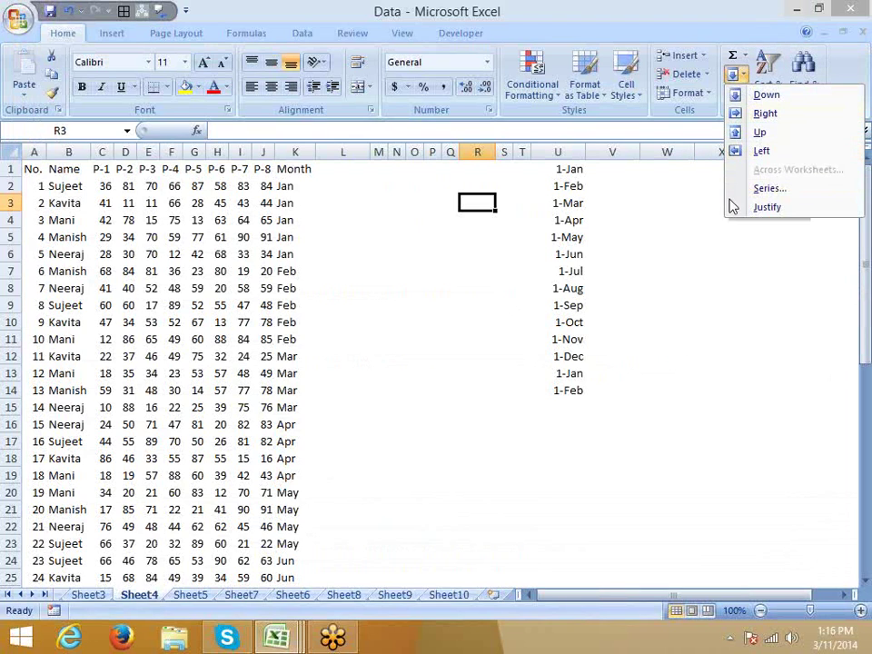
left_click(643, 234)
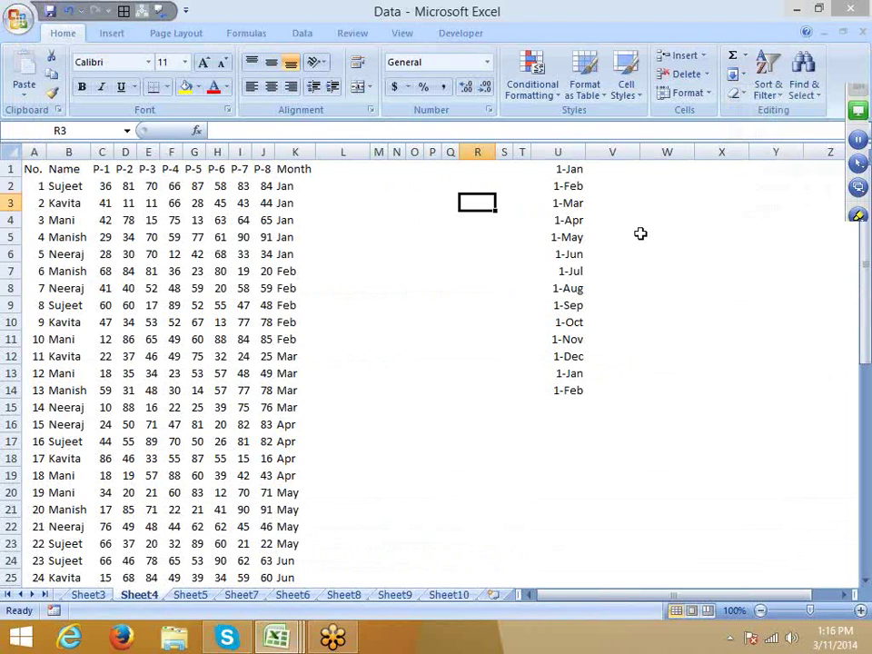
key("ctrl+n")
scroll(366, 409, "down", 1)
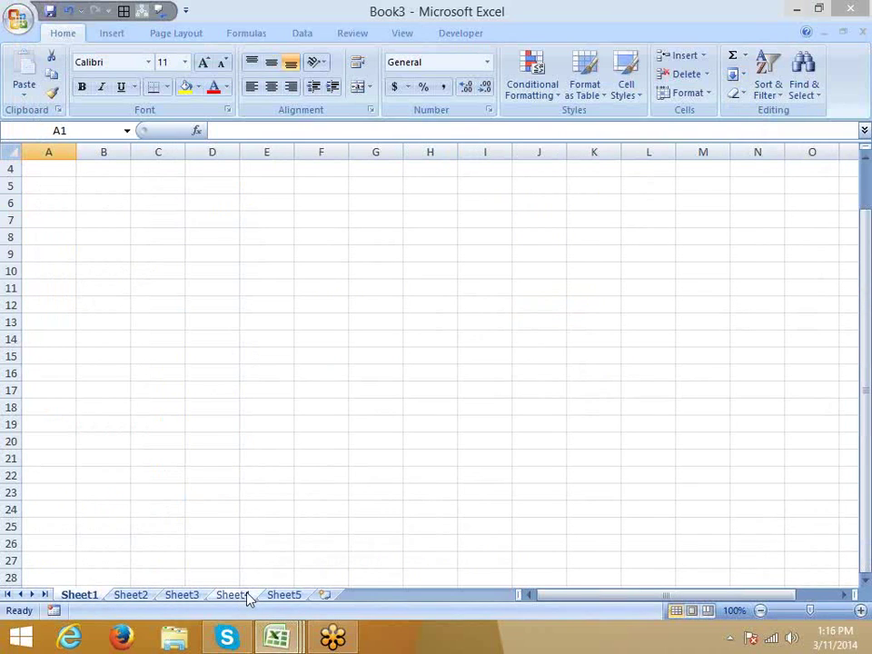
left_click(60, 168)
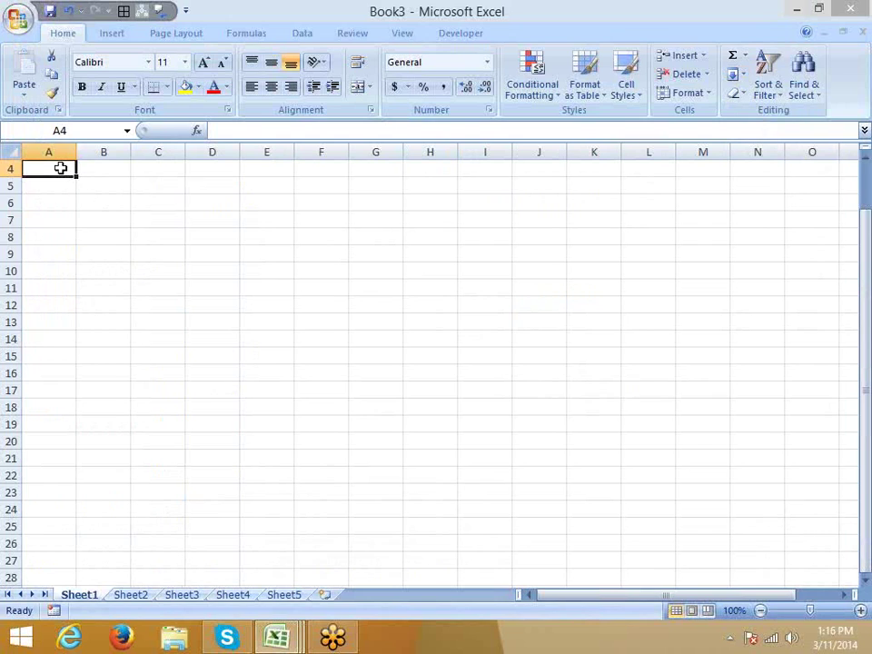
type("Name")
key("Return")
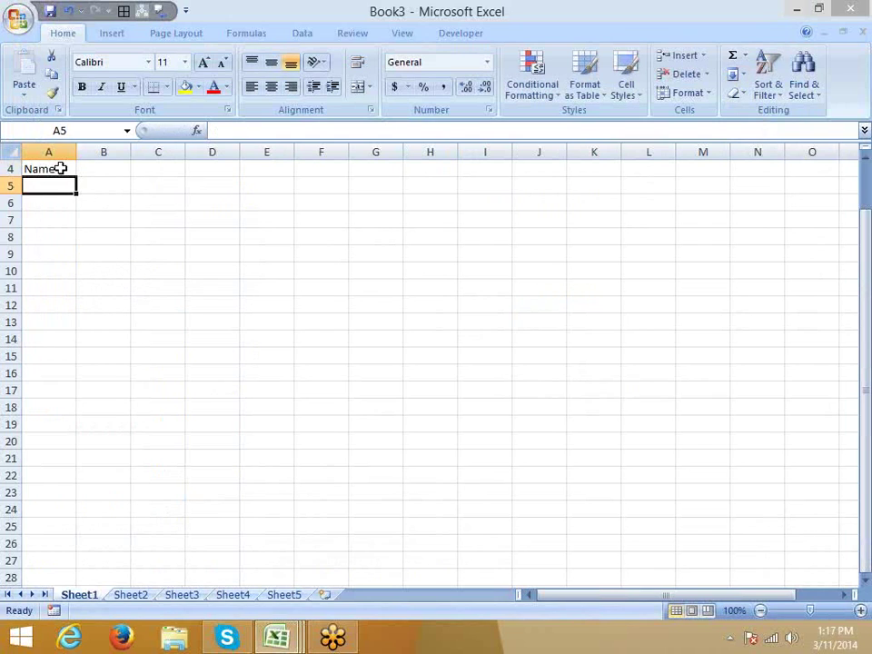
left_click(60, 168)
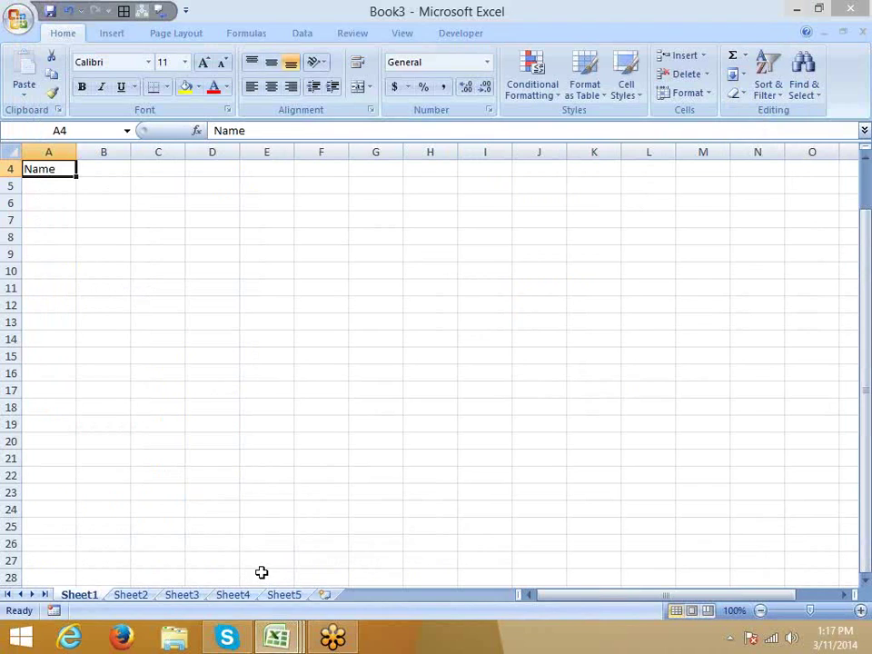
key("ctrl+c")
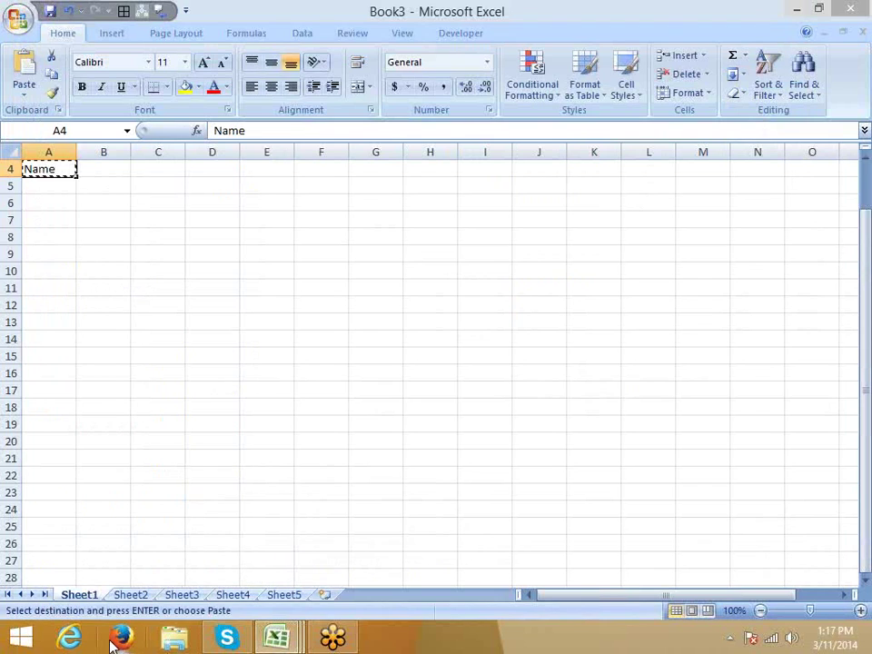
- Group Sheet2 through Sheet5 and type Name into them all at once
left_click(130, 595)
left_click(195, 595)
left_click(233, 595)
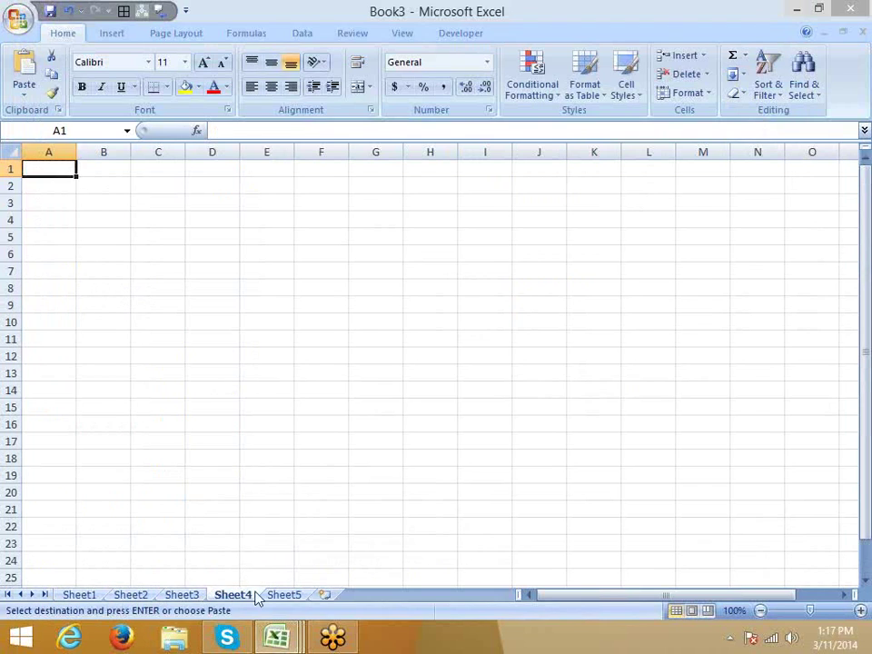
left_click(282, 595)
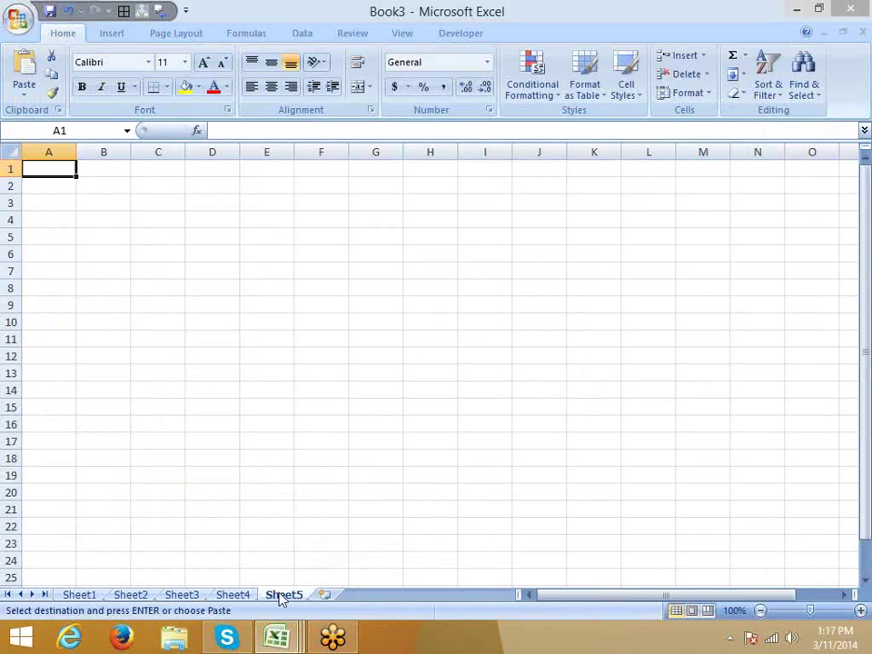
left_click(86, 595)
left_click(123, 595)
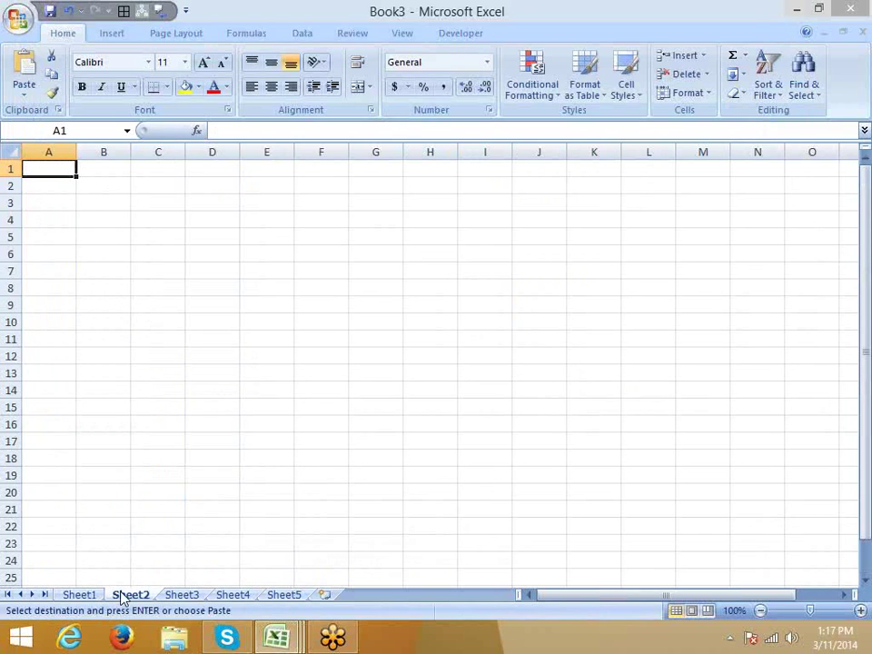
left_click(282, 595, "shift")
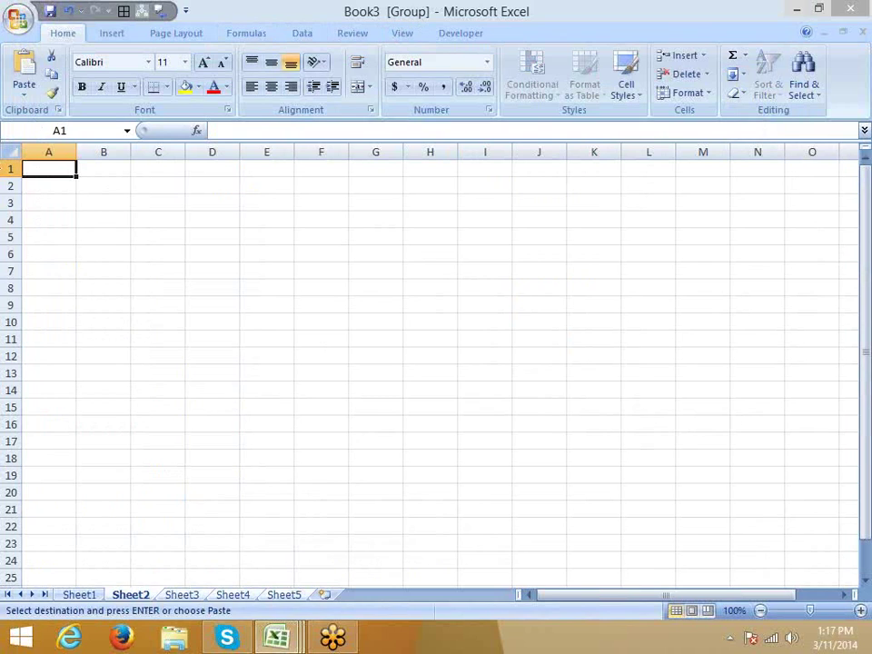
type("Name")
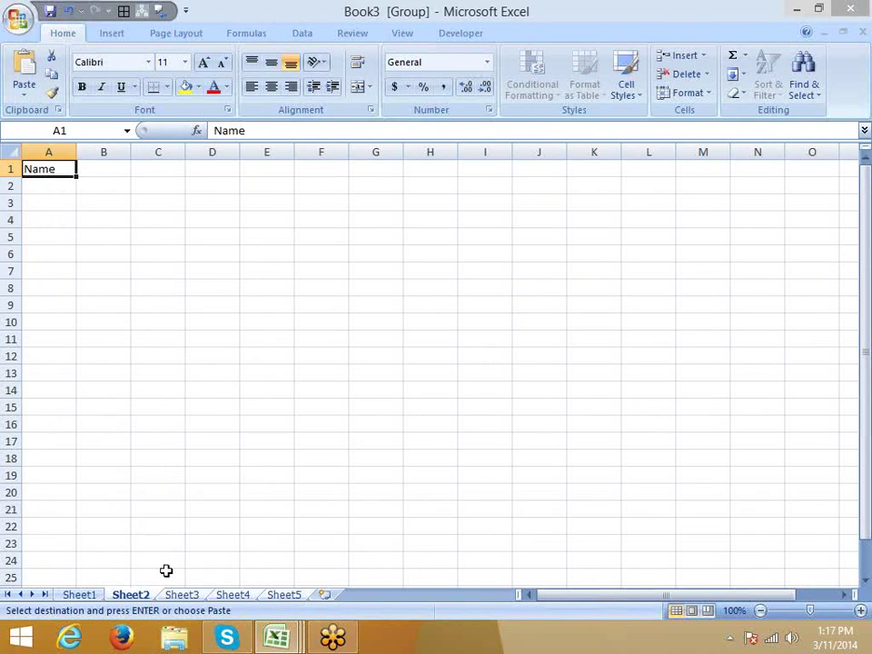
- Ungroup, confirm Name appears on Sheet2–Sheet5, then regroup Sheet2 through Sheet5
left_click(183, 595)
left_click(234, 596, "ctrl")
left_click(282, 595, "ctrl")
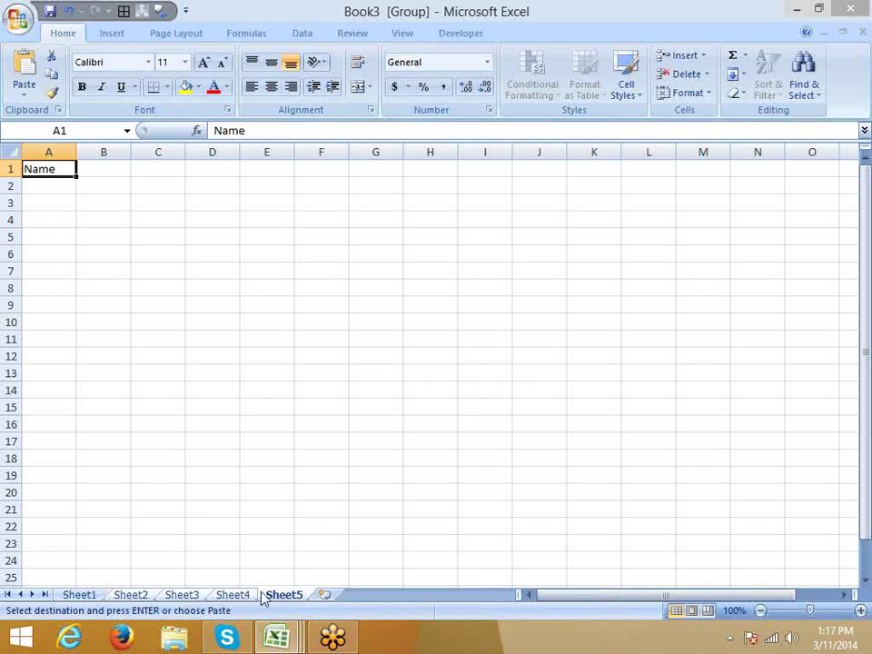
left_click(80, 596)
left_click(133, 597)
left_click(184, 598)
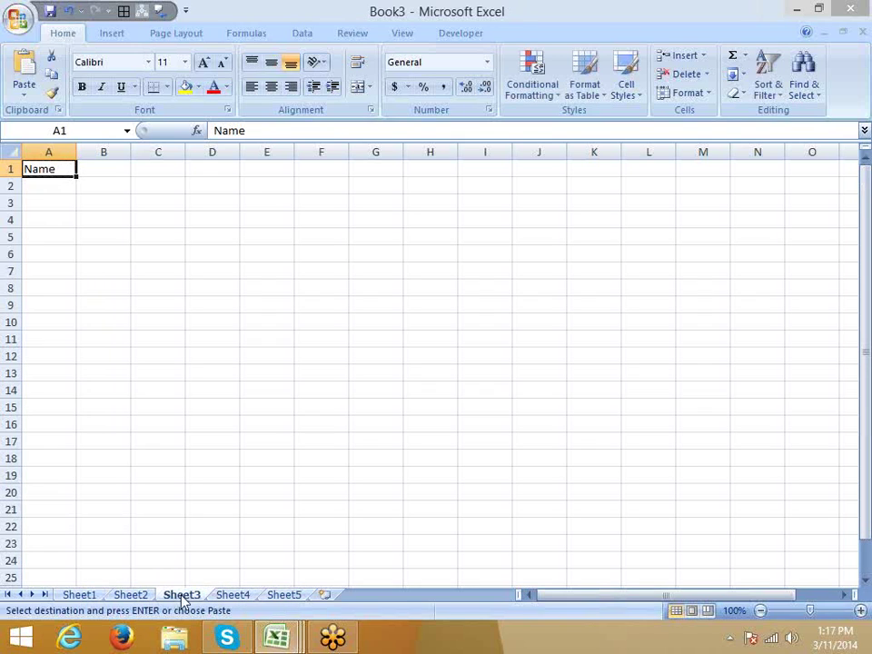
left_click(232, 597)
left_click(273, 598)
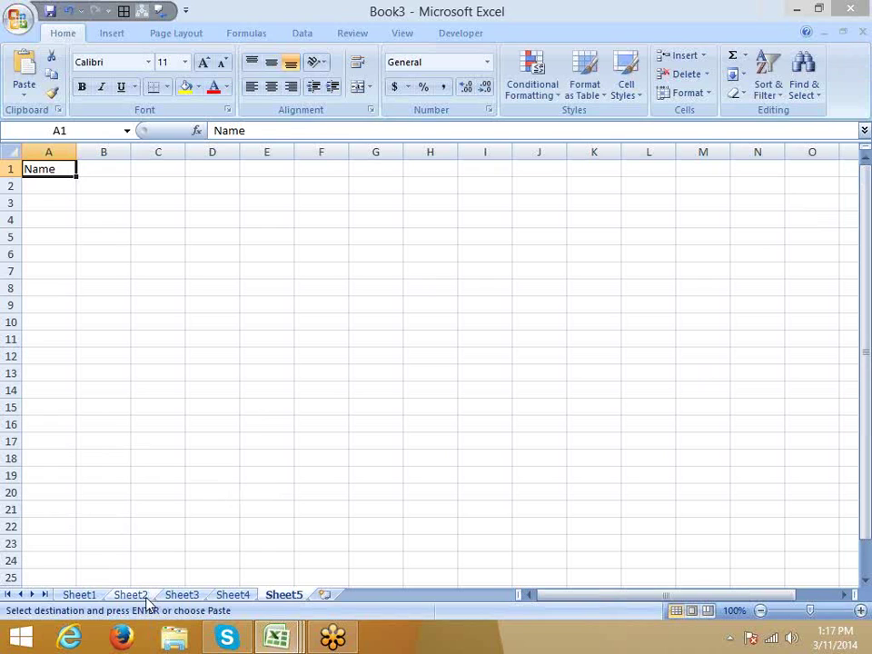
left_click(143, 597, "ctrl")
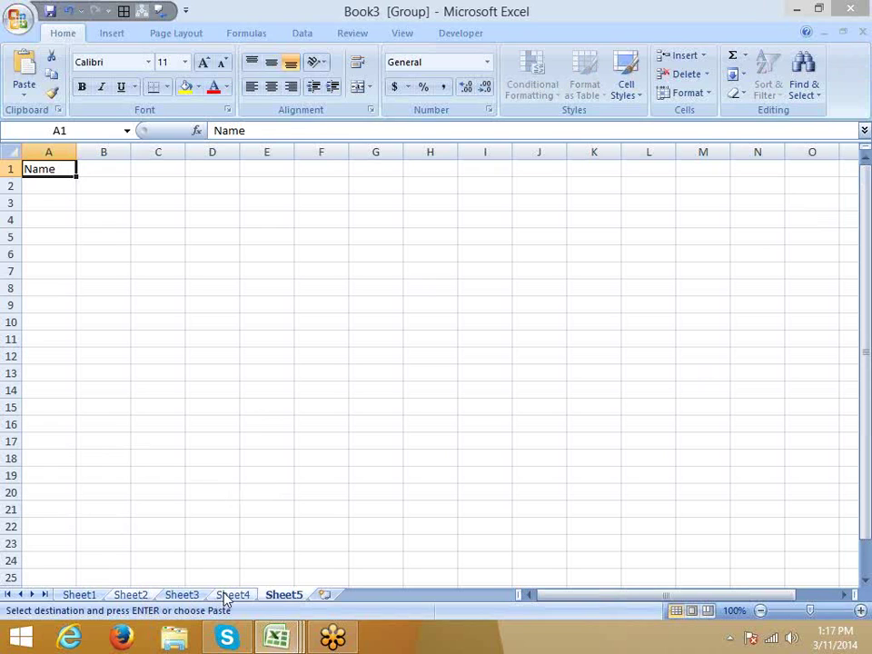
- Group Sheet2 through Sheet5 together
left_click(127, 595)
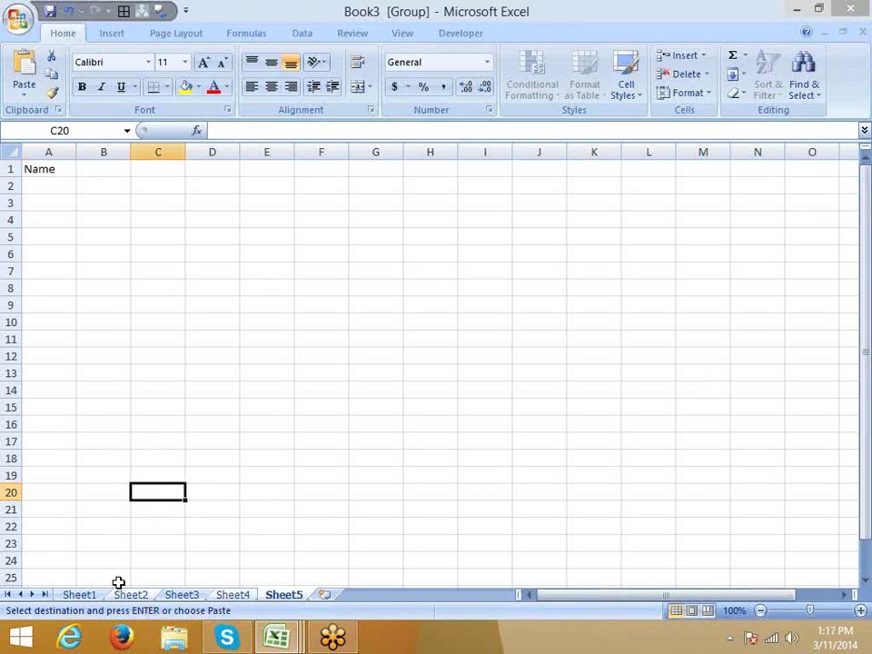
left_click(91, 596)
left_click(131, 597)
left_click(278, 598, "shift")
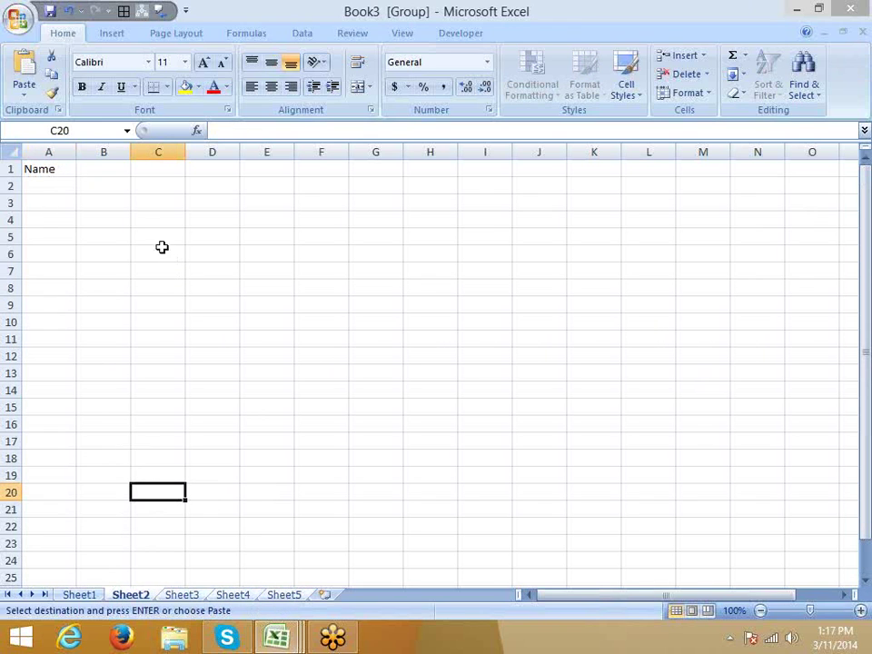
- Select the non-adjacent cells C3, C7, C11 and C15 together
left_click(146, 200)
left_click(148, 425, "shift")
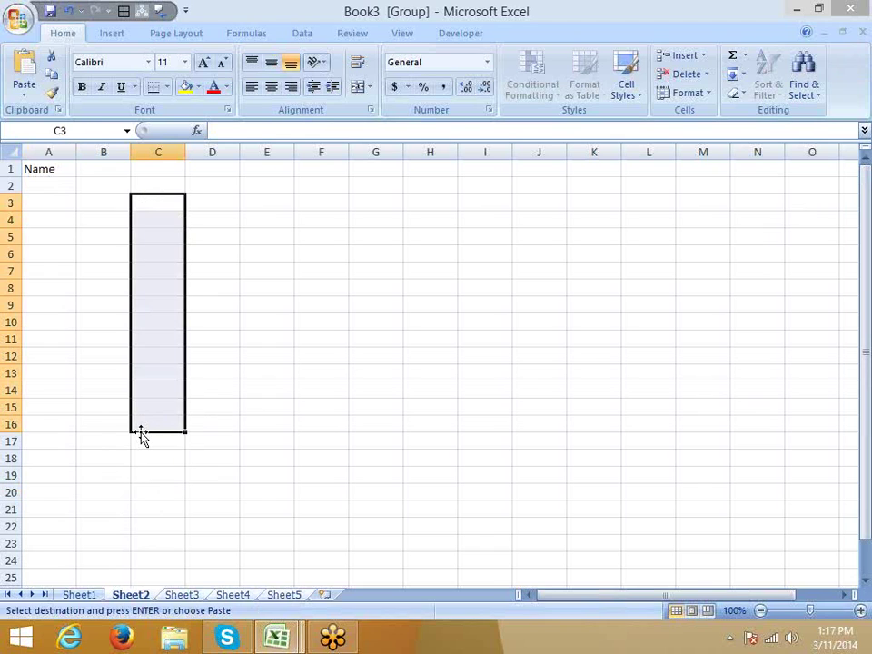
left_click(255, 300)
left_click(157, 201)
left_click(155, 271, "ctrl")
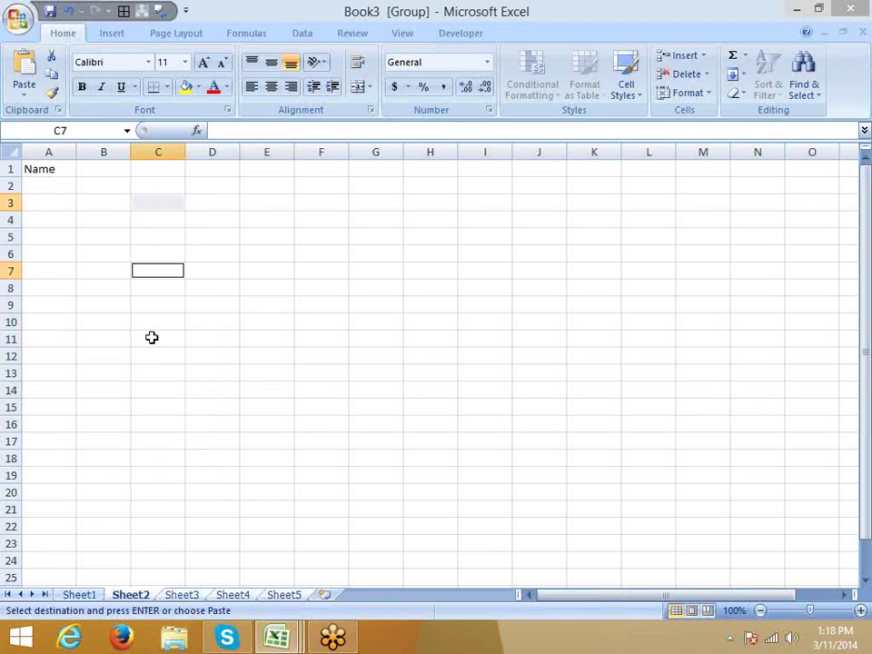
left_click(152, 339, "ctrl")
left_click(150, 407, "ctrl")
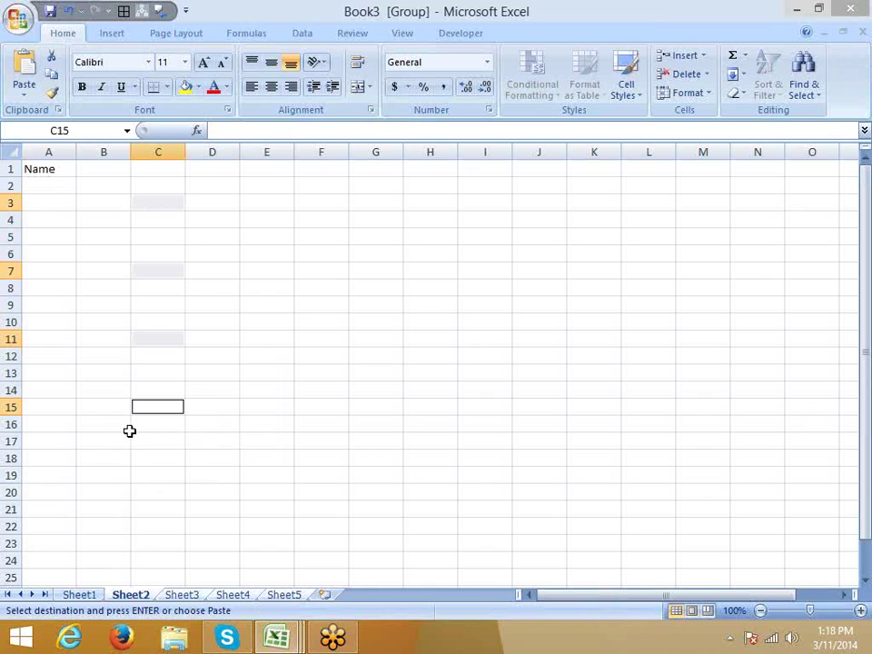
- Preview the open Excel windows, return to Book3, and look at the Fill options
left_click(639, 44)
left_click(270, 644)
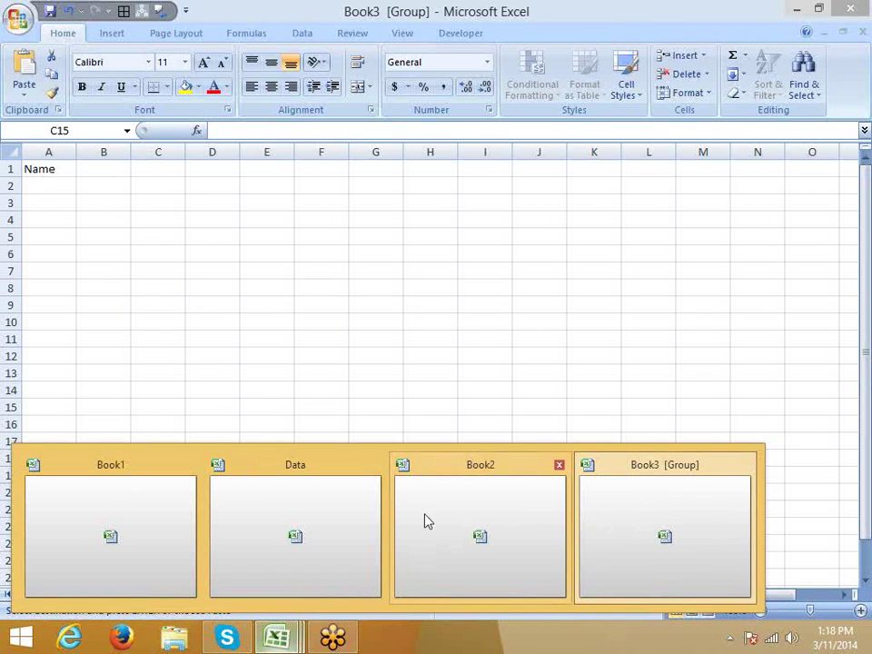
left_click(598, 535)
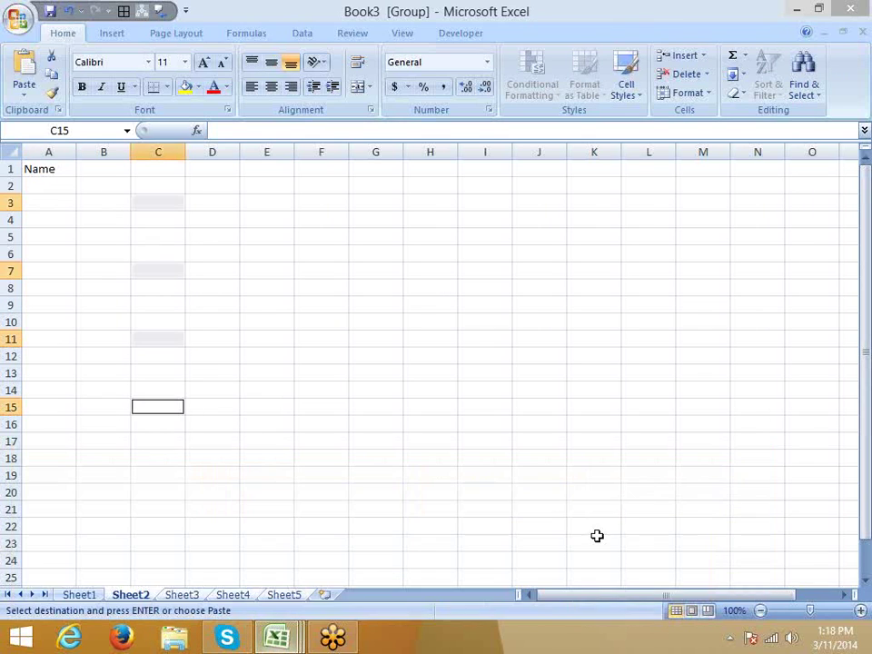
left_click(743, 78)
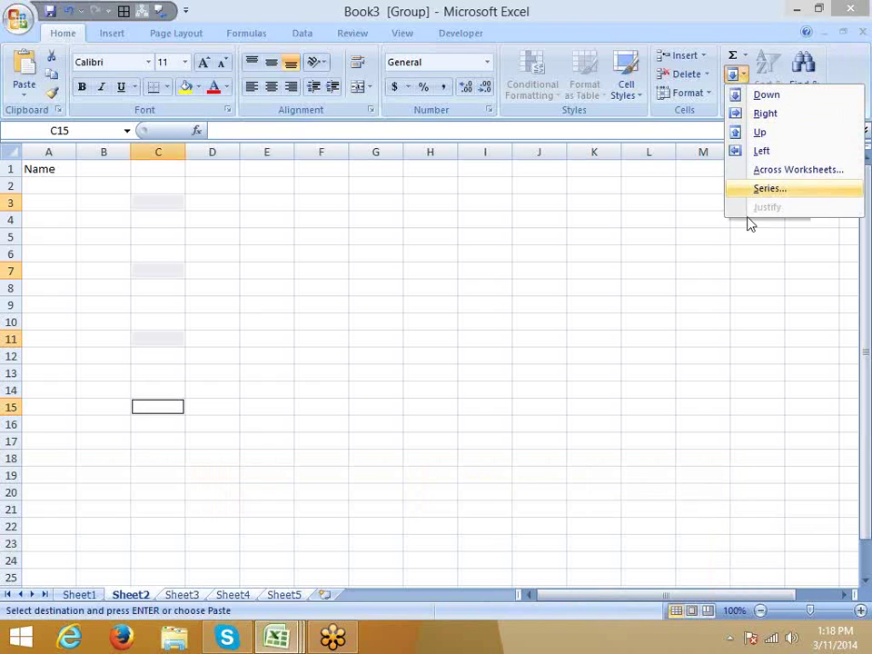
left_click(549, 281)
left_click(742, 74)
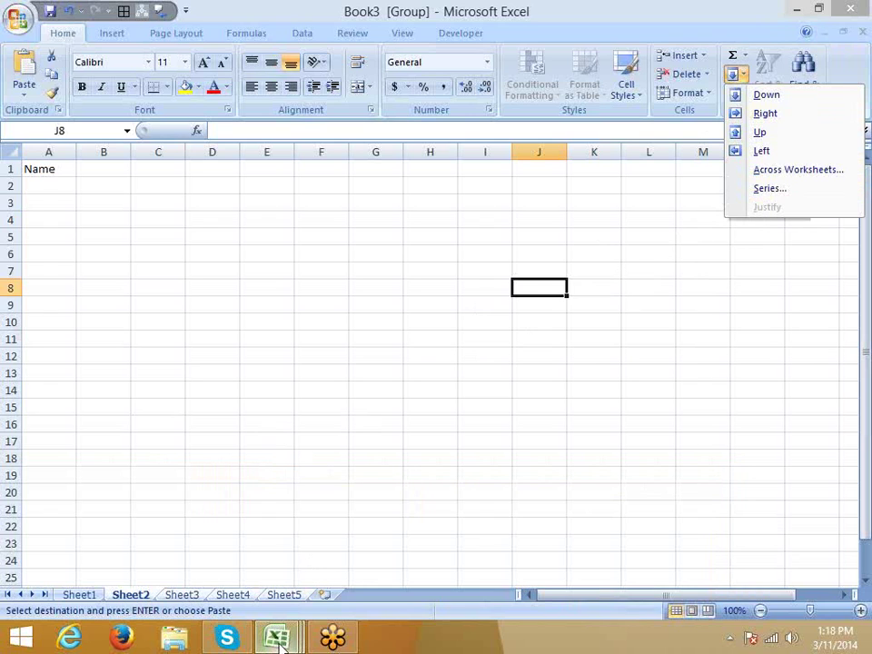
- Switch to the Book2 workbook, go to its Sheet2, and enter Jan in A1
mouse_move(280, 643)
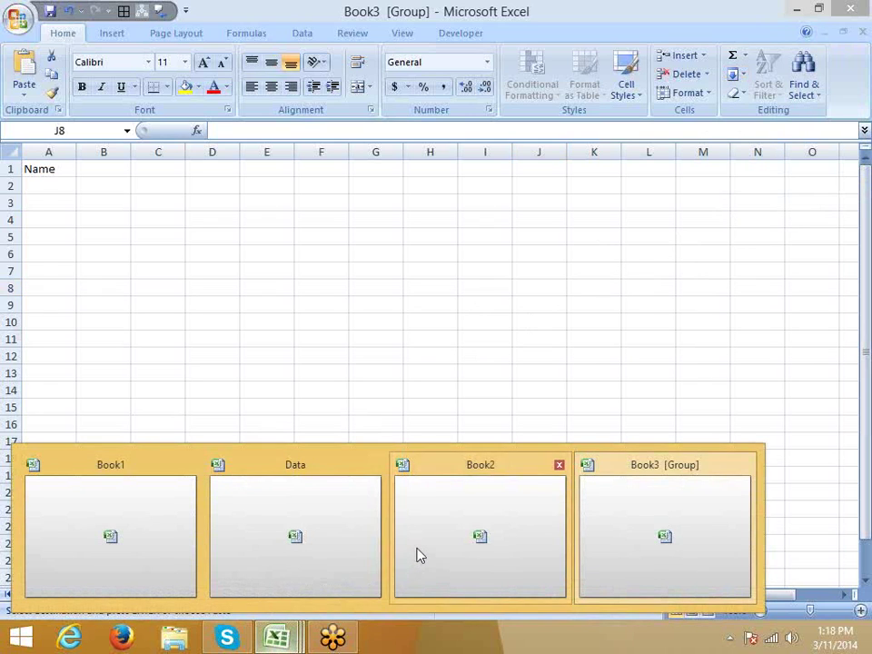
left_click(418, 555)
left_click(322, 404)
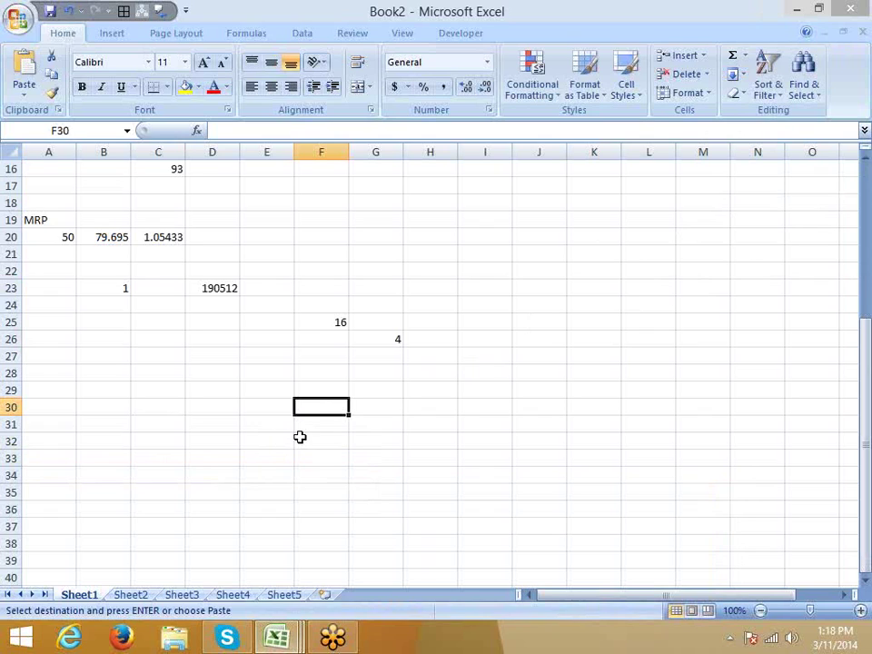
left_click(141, 596)
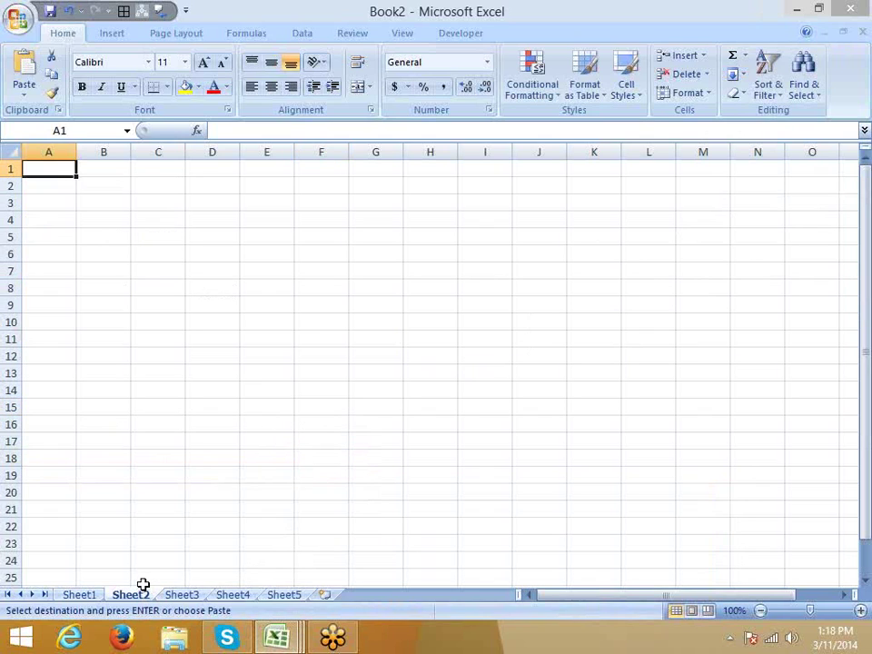
type("Jan")
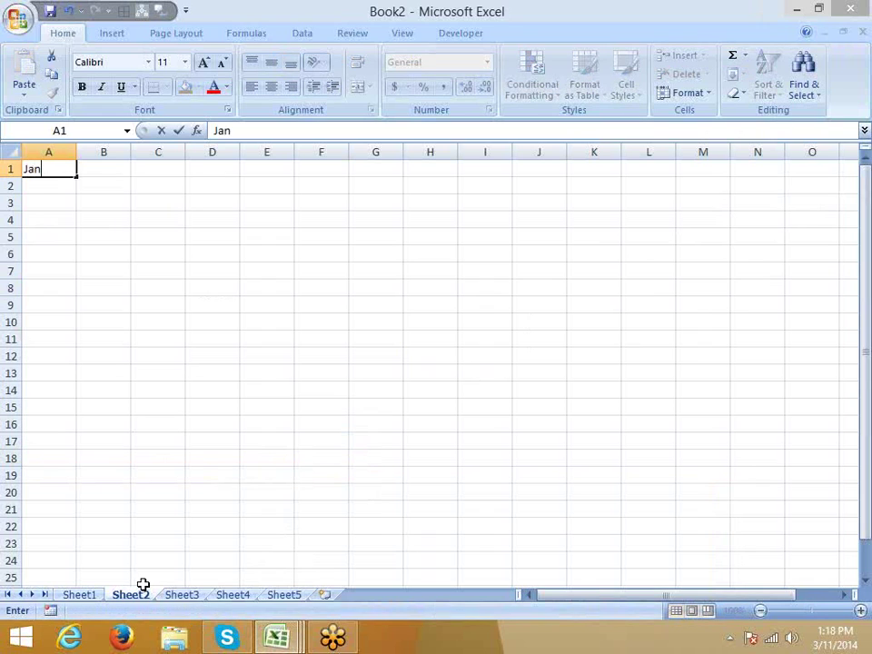
key("ctrl+Return")
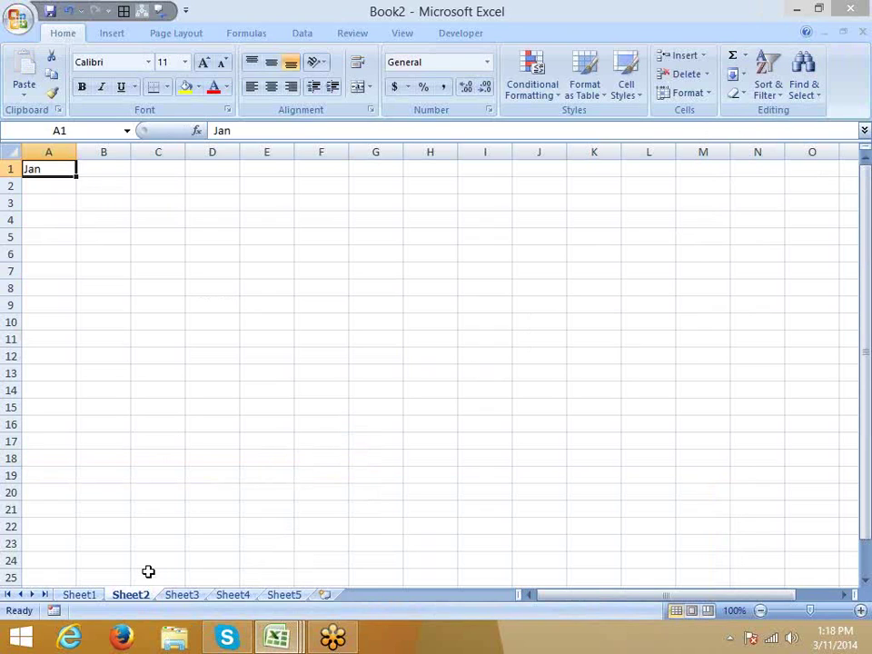
- Fill months down from A1 and delete the extras in A13:A20, keeping Jan–Dec
left_click(818, 81)
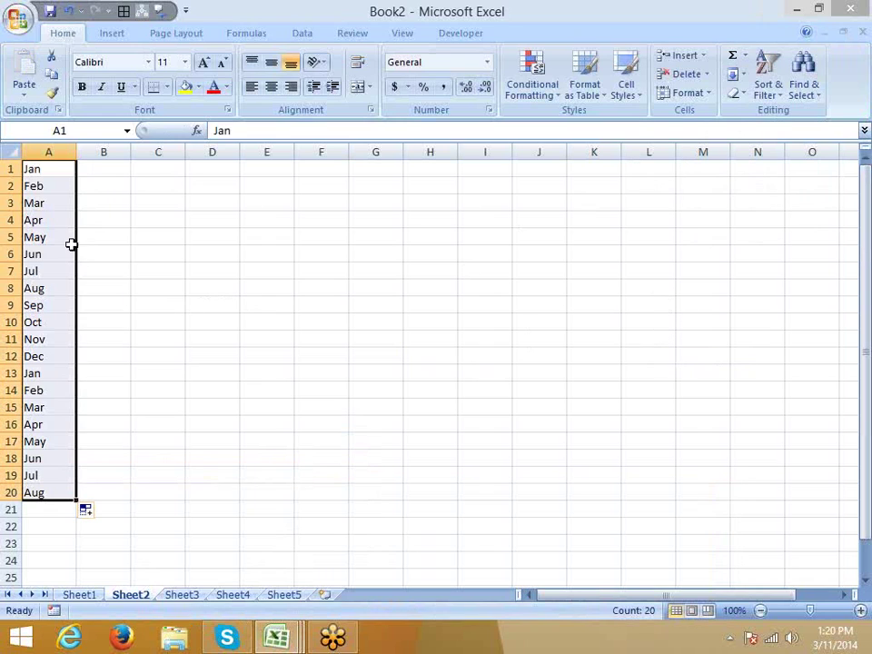
left_click(53, 188)
left_click_drag(45, 502, 44, 377)
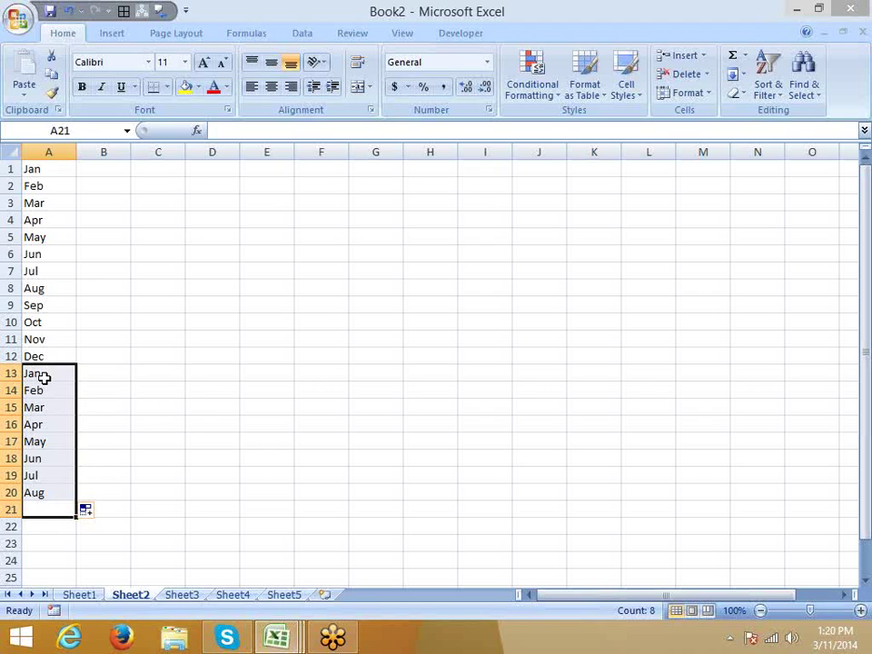
key("Delete")
left_click(108, 162)
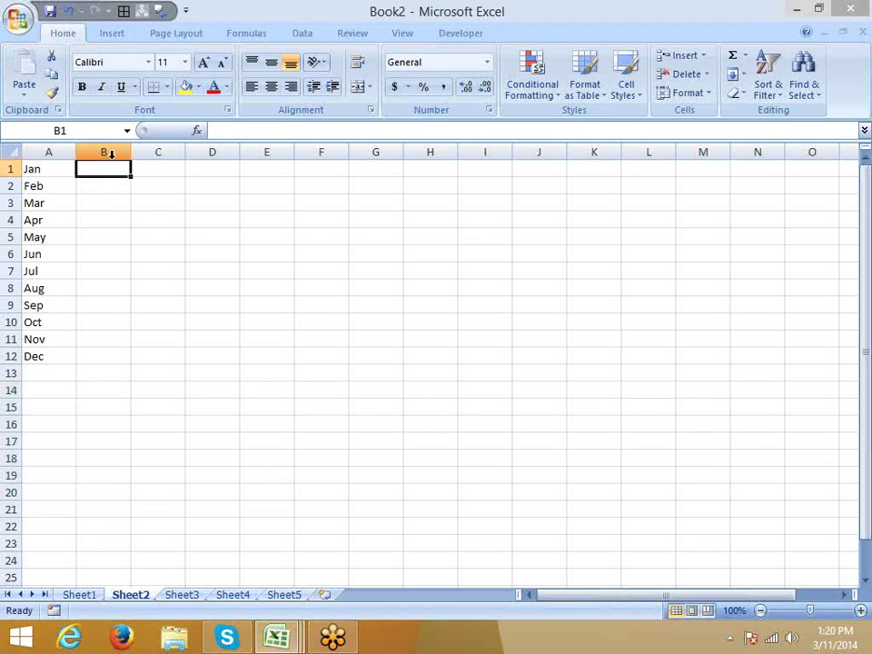
- Discard the B1 entry, widen column A to about 368 pixels, and select A1:A12
type("Jan")
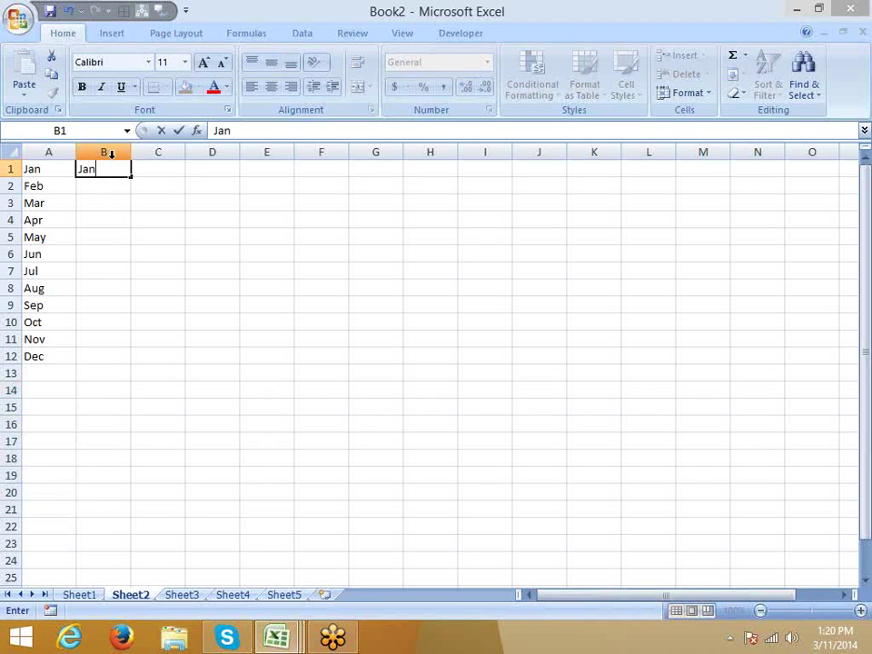
type(" F")
type("eb ")
type("Ma0")
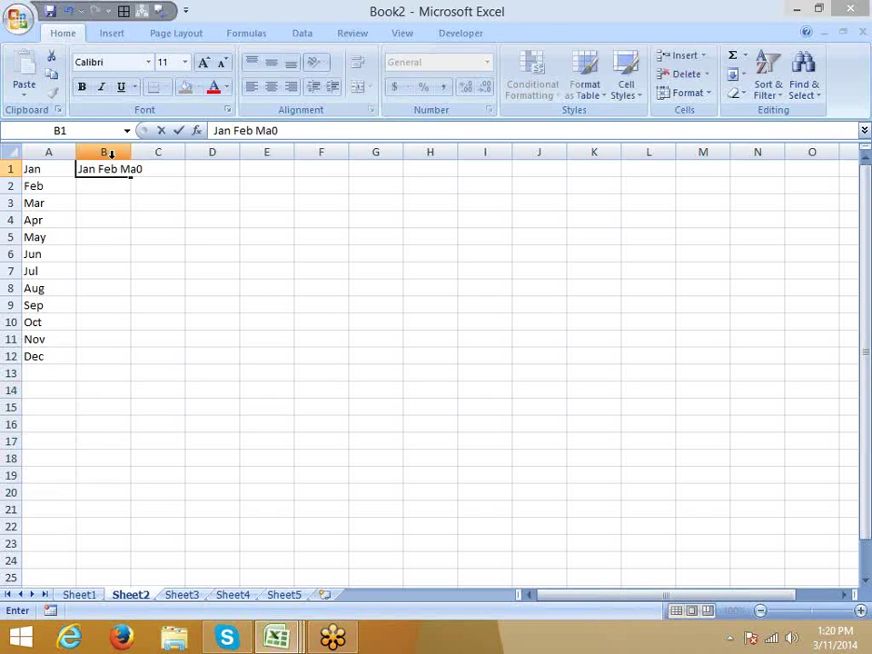
key("Escape")
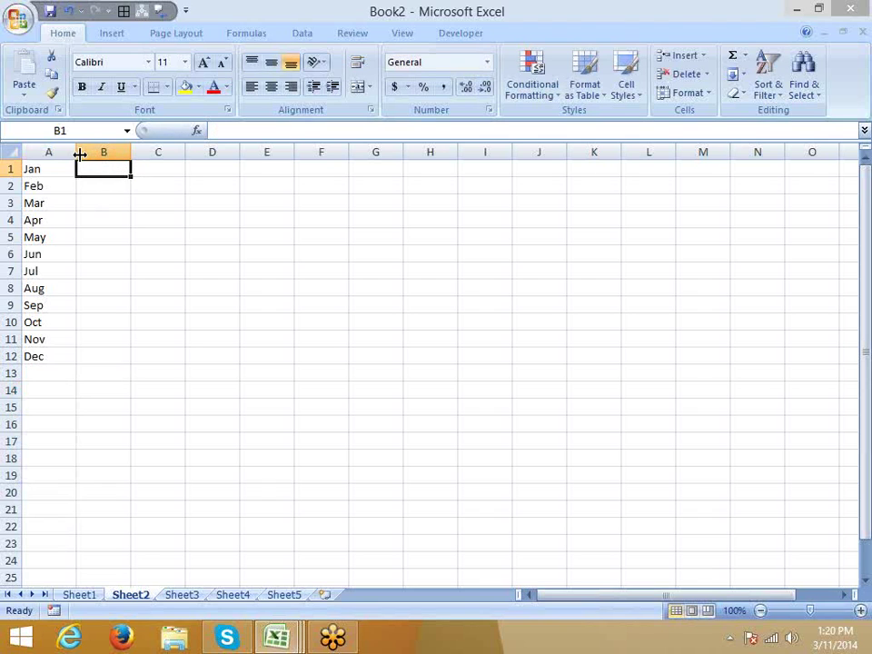
left_click_drag(79, 155, 257, 159)
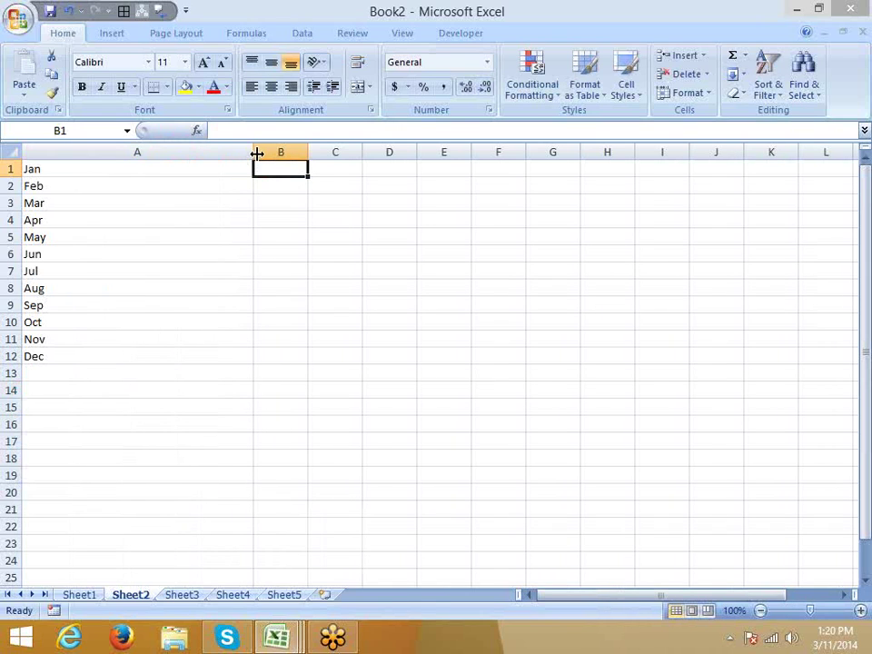
left_click_drag(256, 152, 354, 152)
left_click_drag(281, 168, 282, 357)
key("ctrl+c")
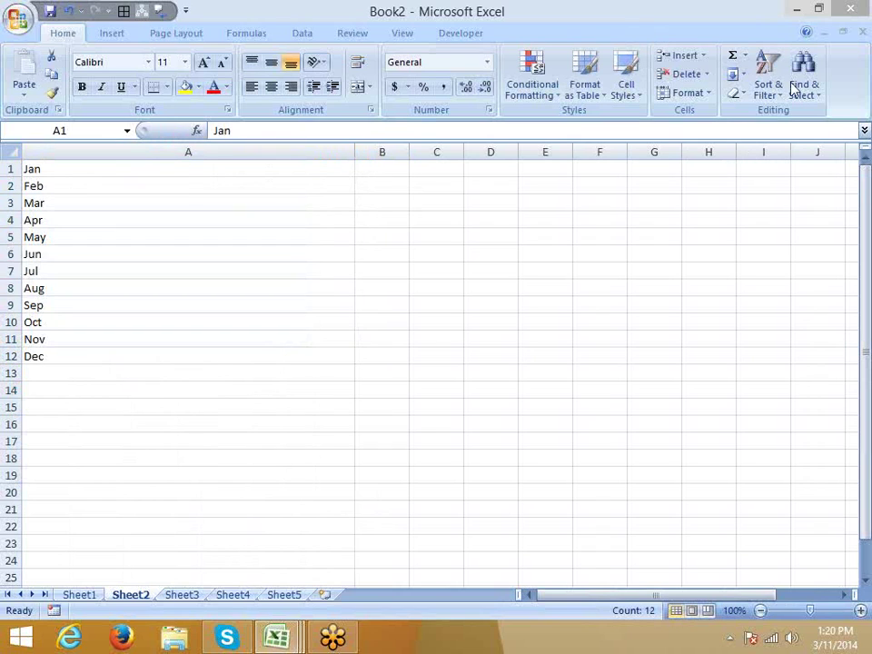
- Justify the month list into one line in A1 and fit column A to it
left_click(744, 75)
left_click(768, 207)
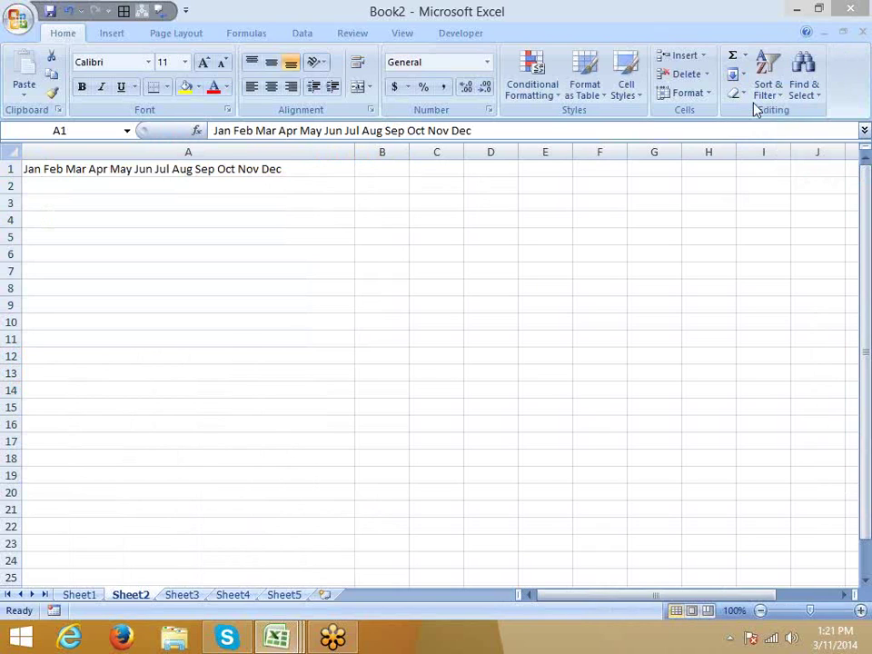
double_click(354, 151)
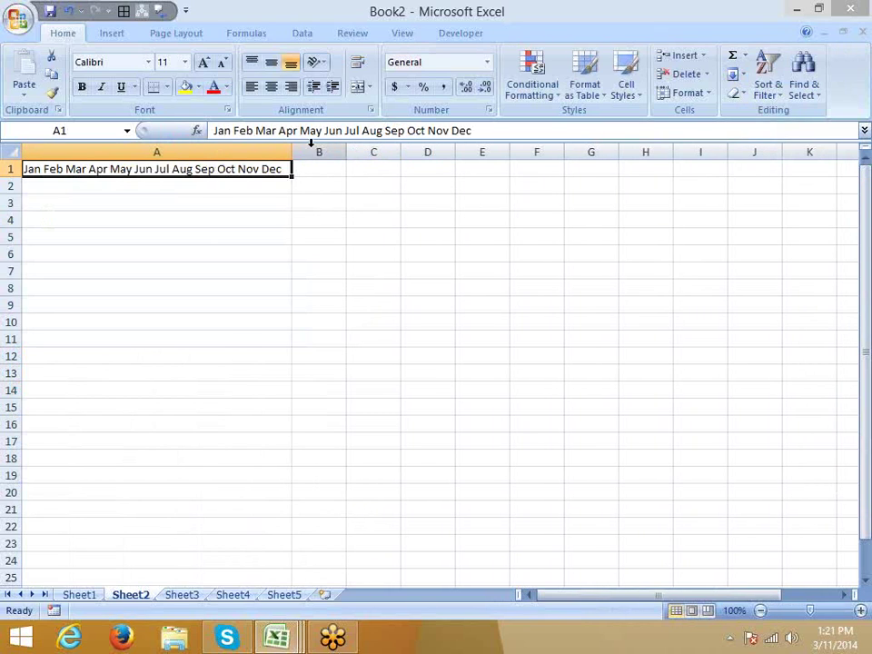
- Narrow column A to about 29 pixels and justify the months back down A1:A12
left_click_drag(292, 151, 44, 156)
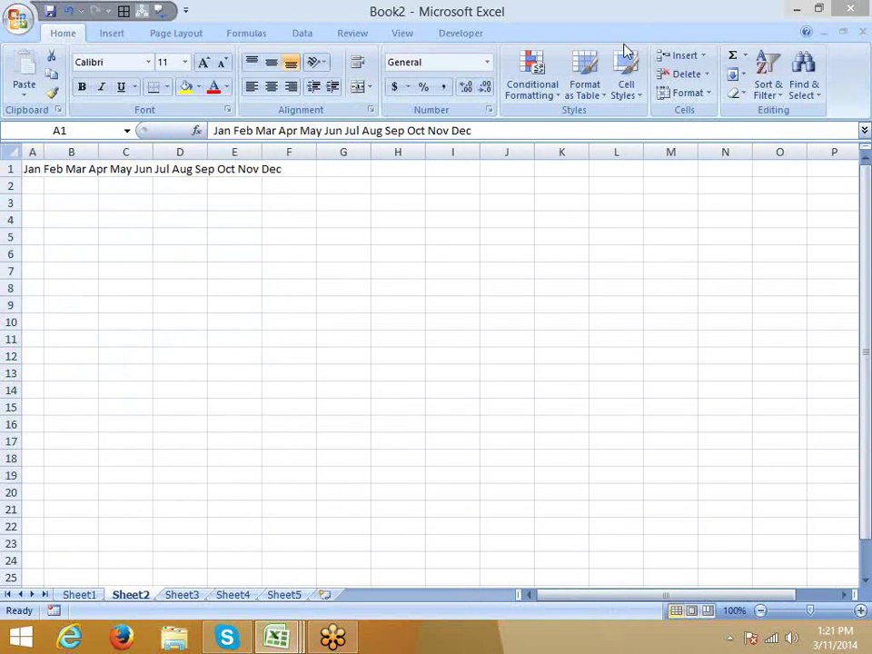
left_click(733, 73)
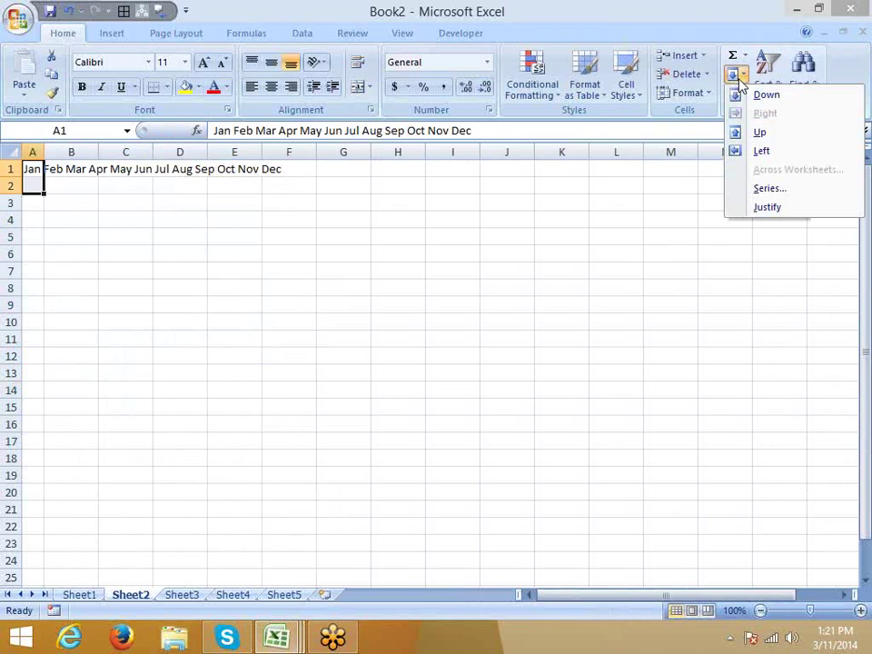
left_click(766, 208)
left_click(409, 368)
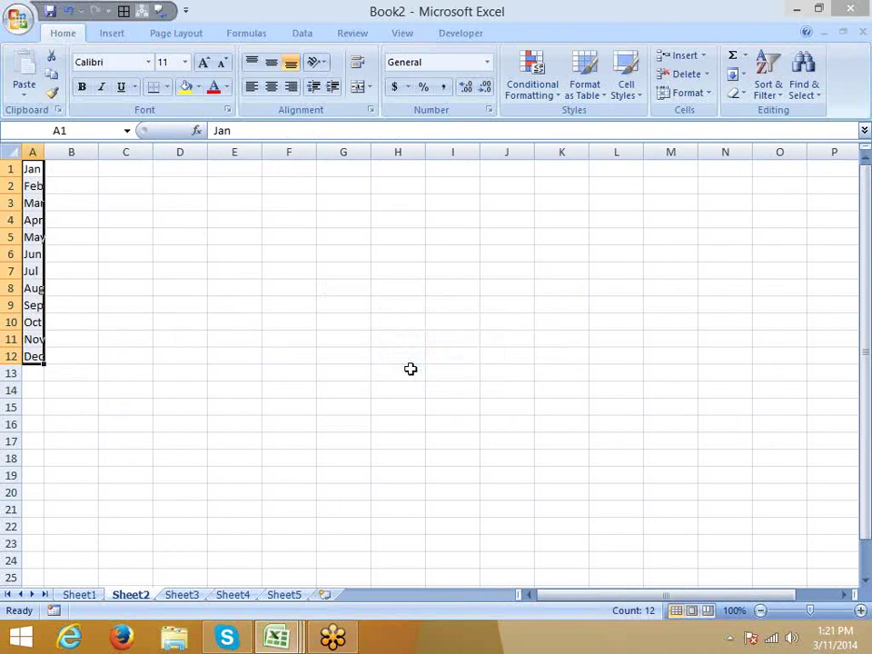
left_click(177, 303)
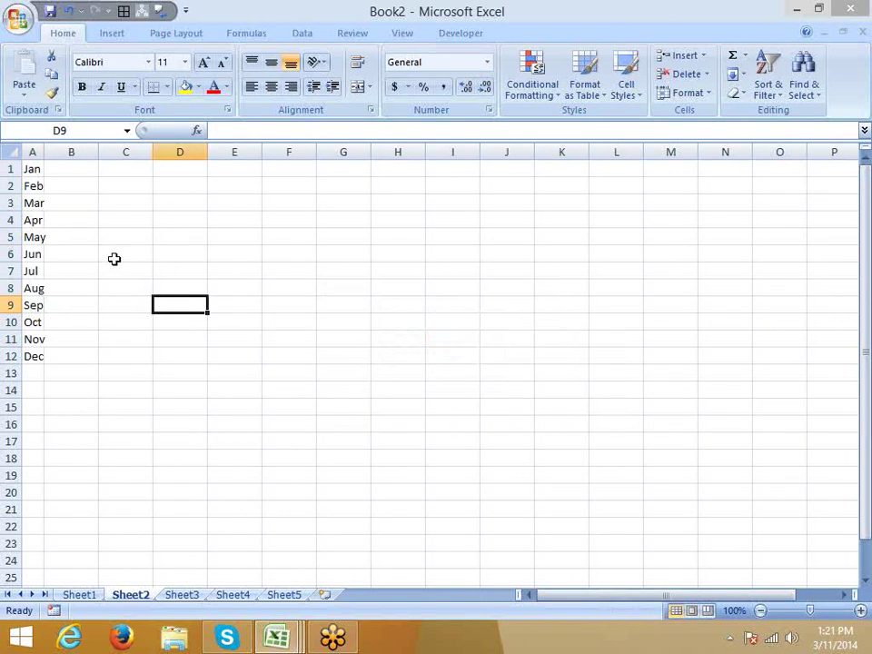
- Resize column A back to fit the month names
left_click_drag(45, 154, 49, 154)
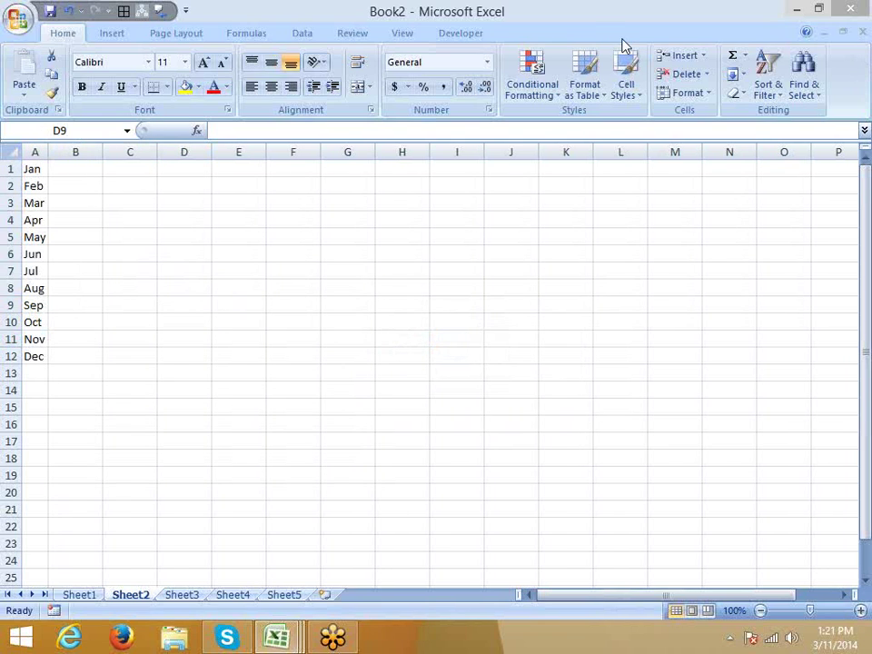
left_click_drag(48, 155, 500, 172)
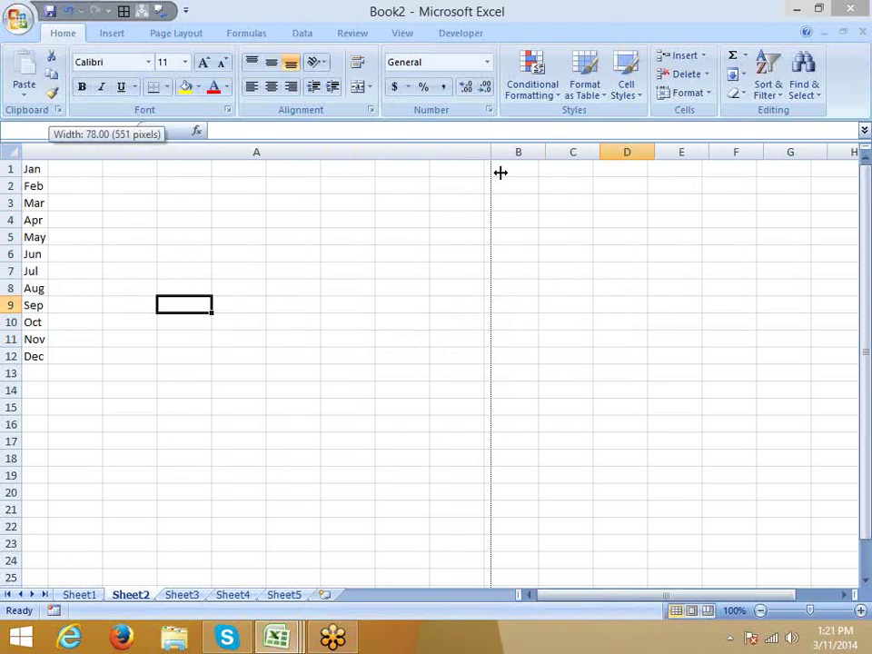
left_click_drag(501, 172, 501, 172)
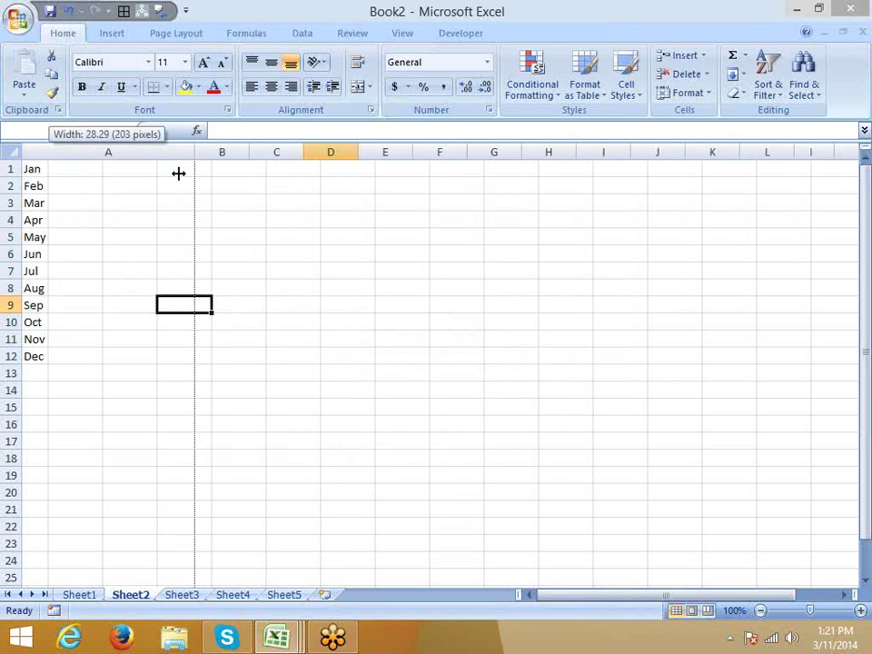
left_click_drag(500, 172, 50, 173)
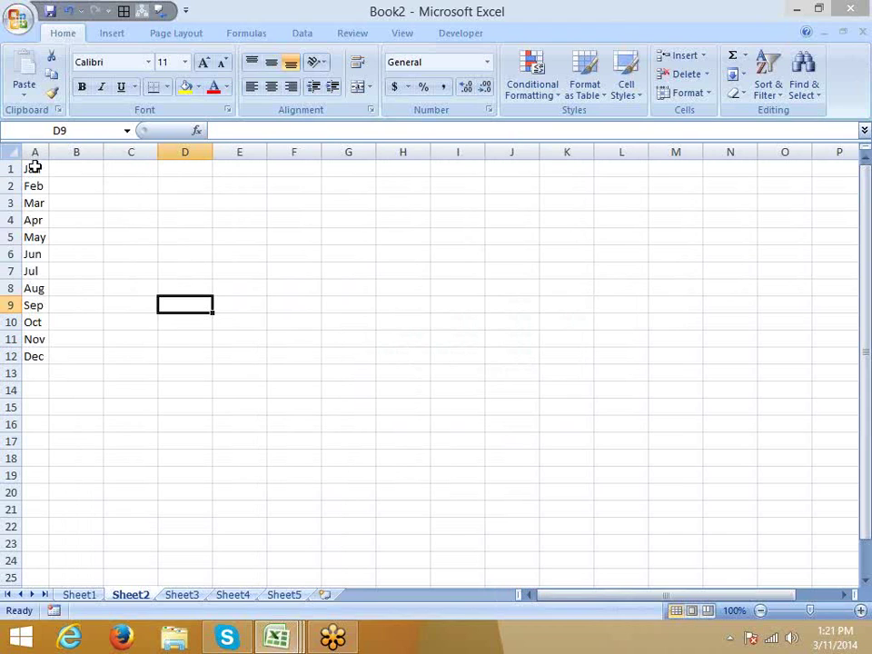
- Give A1:A12 a yellow fill and All Borders
left_click_drag(35, 168, 33, 355)
left_click(186, 87)
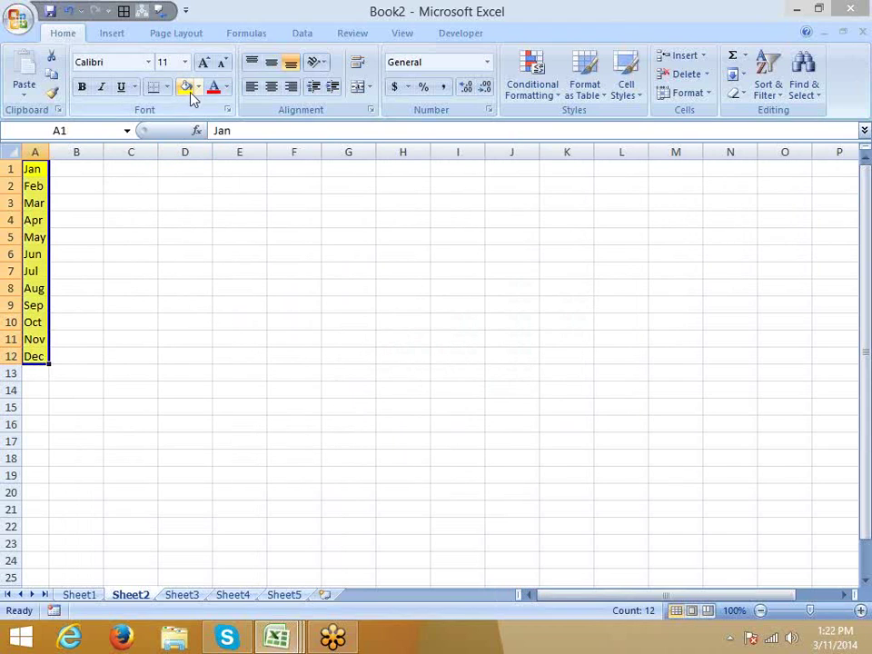
left_click(166, 87)
left_click(161, 221)
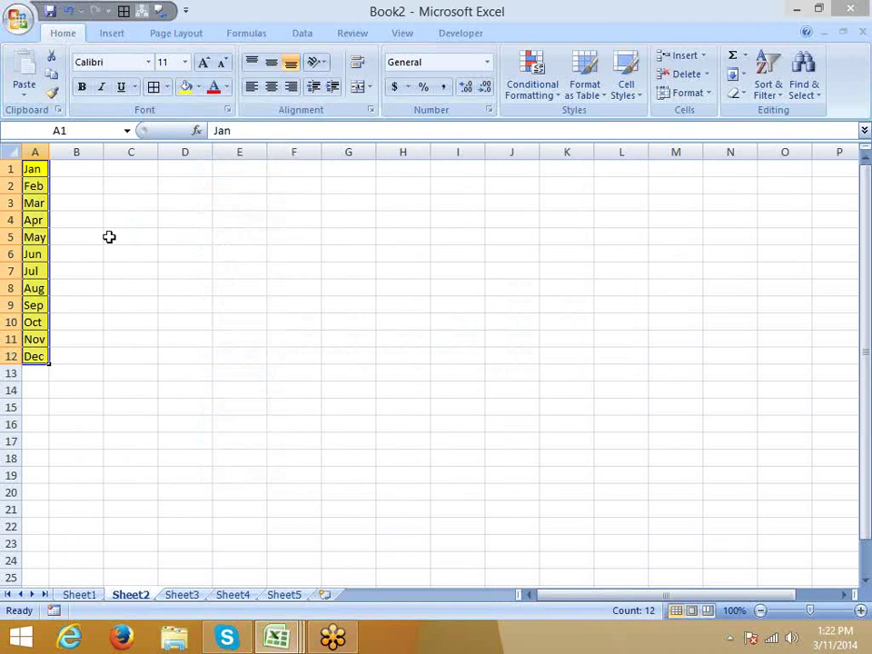
left_click(127, 218)
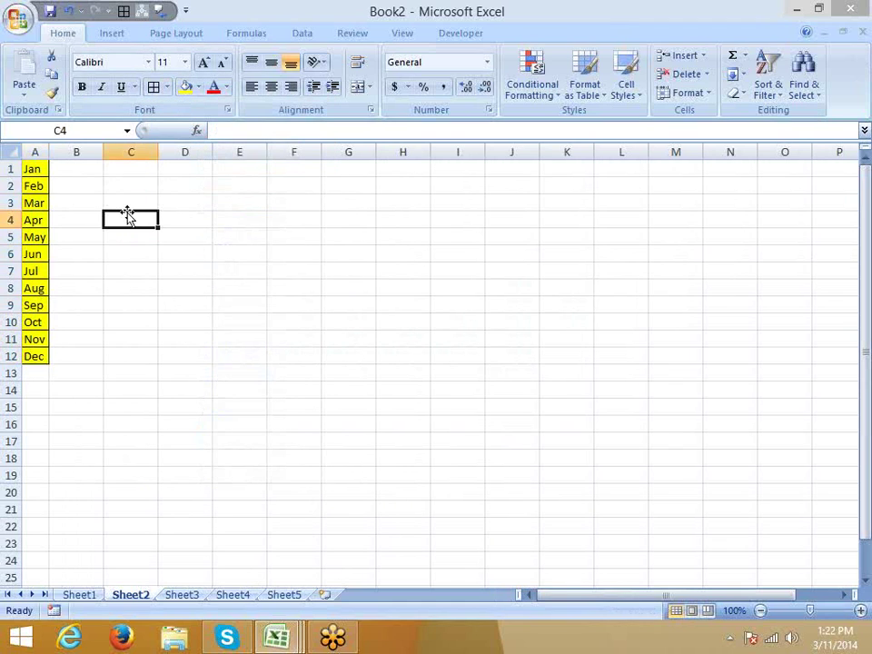
left_click(36, 152)
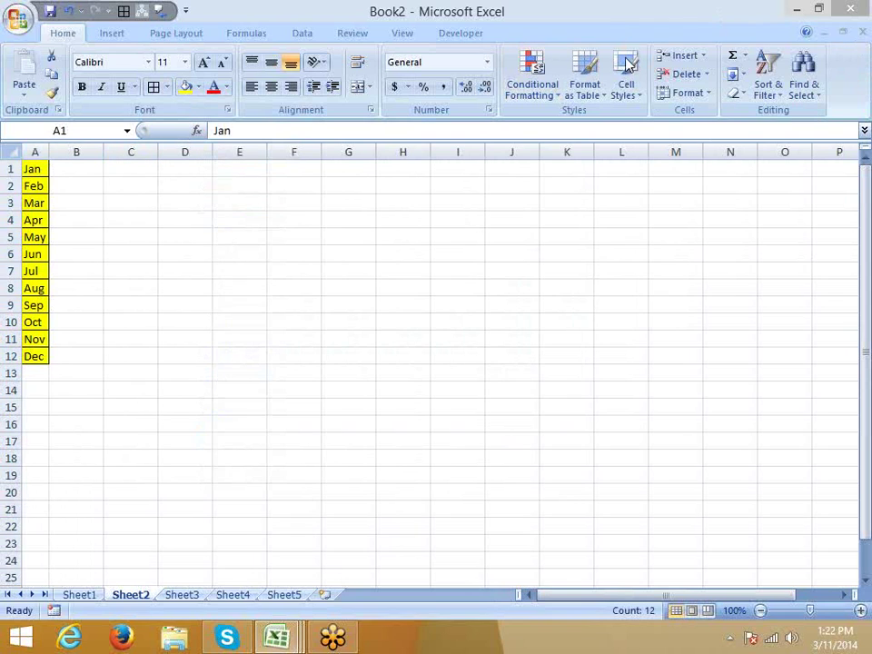
- Delete column A with the months, then bring it back
right_click(41, 153)
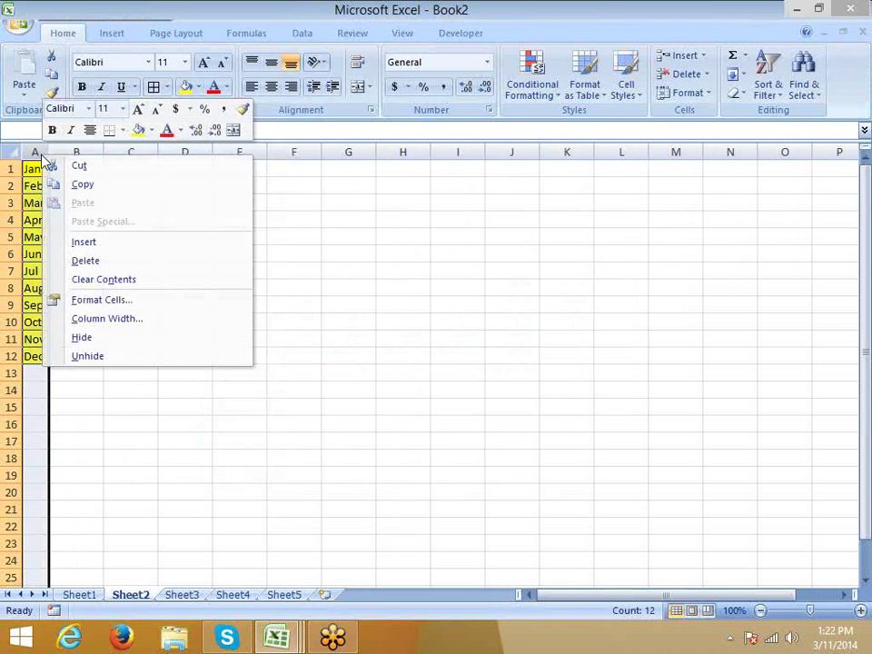
left_click(89, 260)
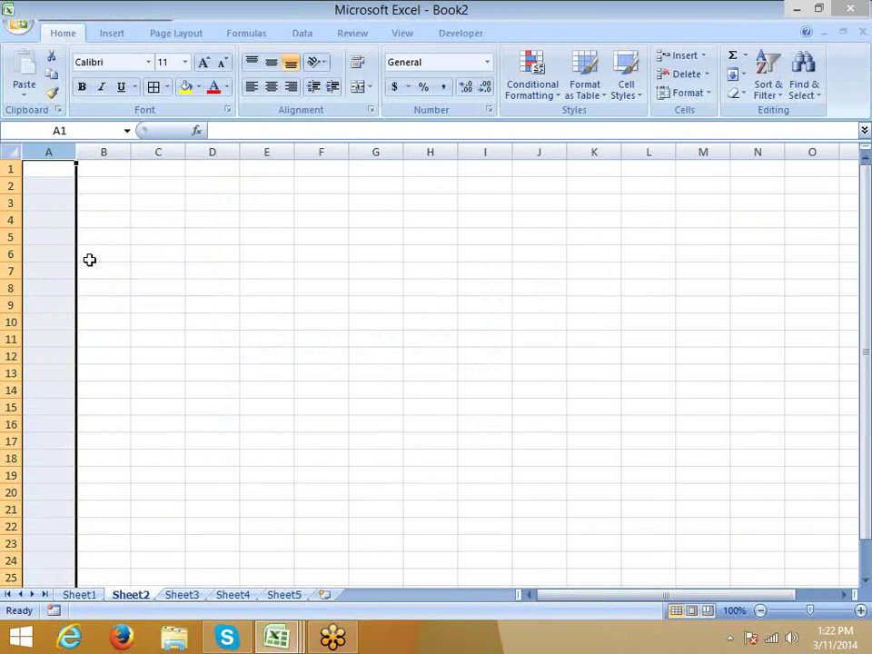
key("ctrl+v")
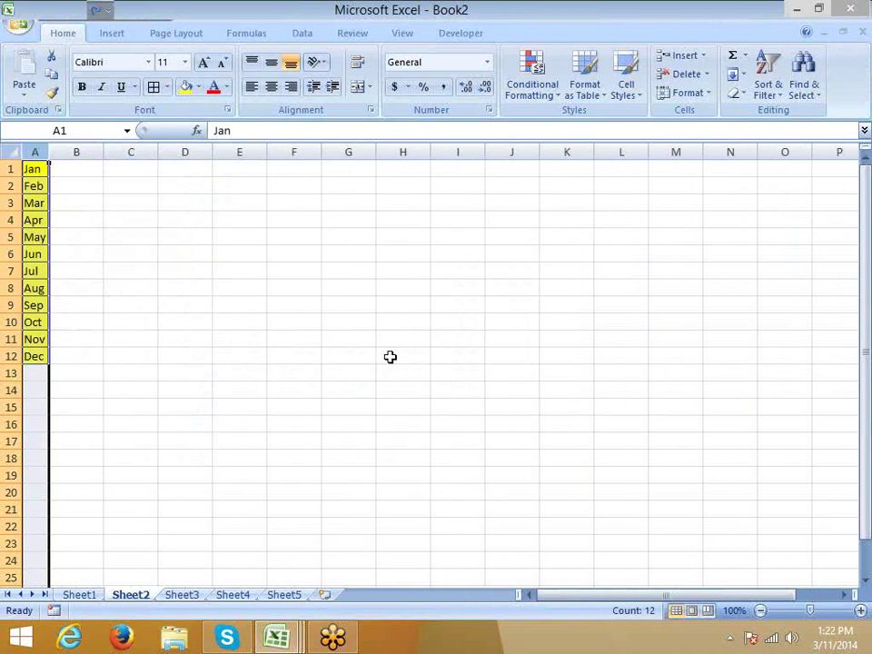
- Enter the formula =A1 in cell G12
left_click(354, 354)
type("=")
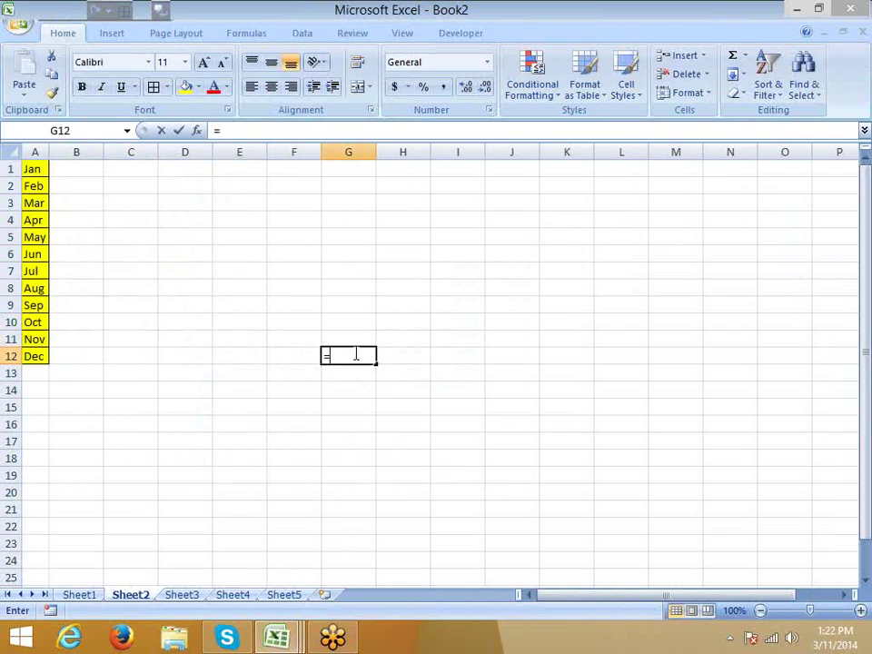
left_click(41, 169)
key("Return")
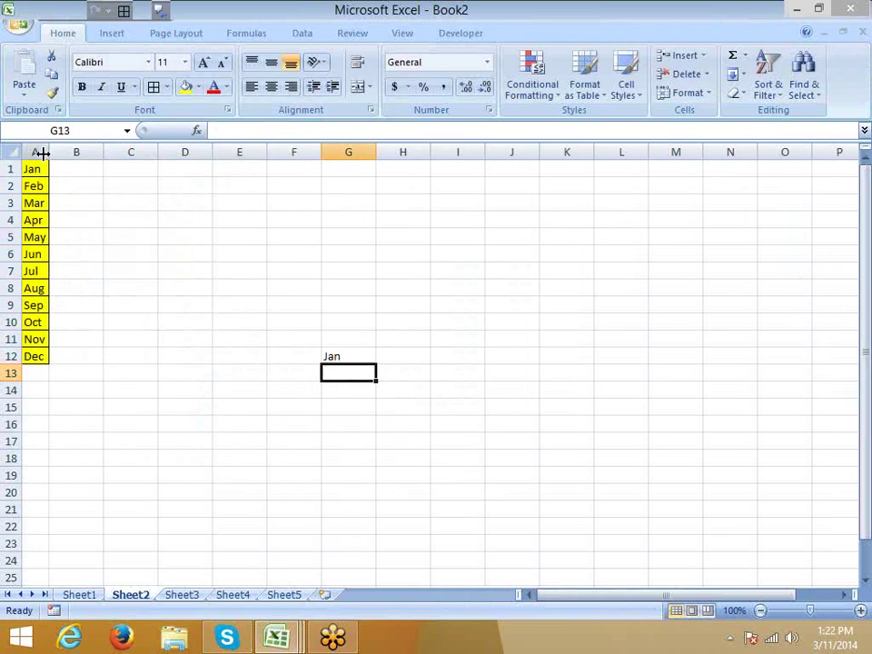
- Delete column A to show #REF! in the formula cell, then undo the deletion
right_click(41, 148)
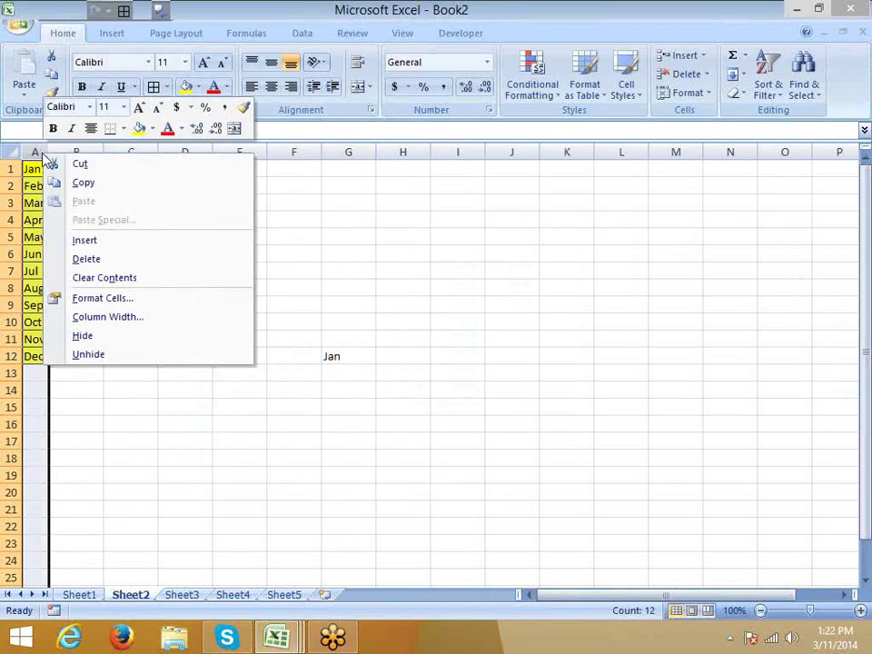
left_click(85, 258)
left_click_drag(325, 339, 322, 376)
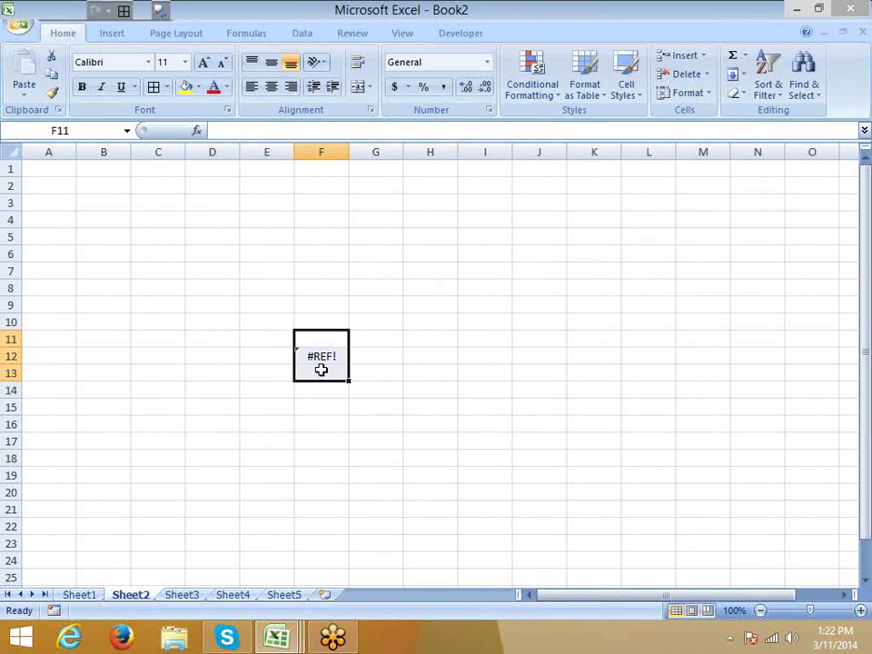
key("ctrl+z")
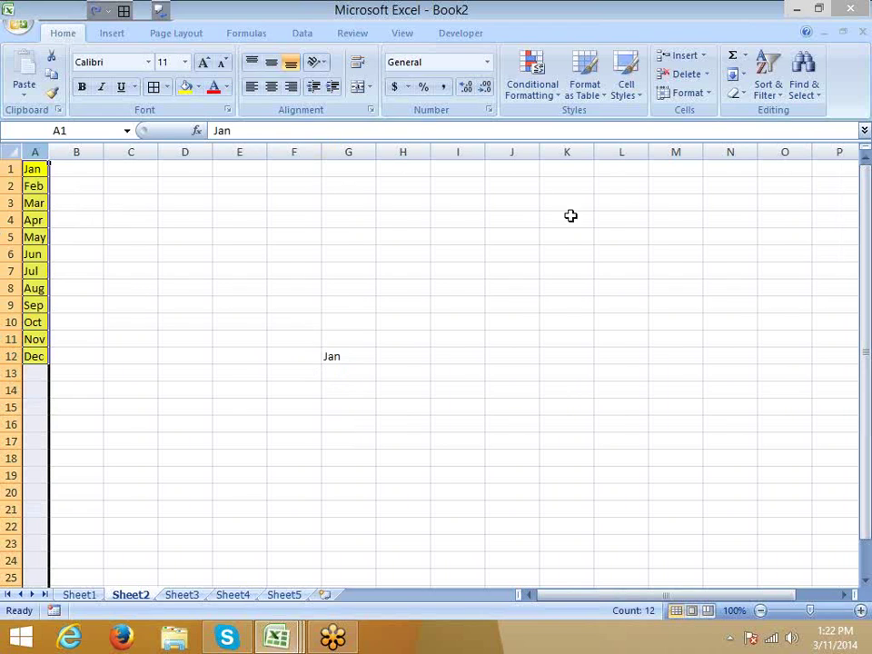
left_click(164, 200)
left_click(41, 172)
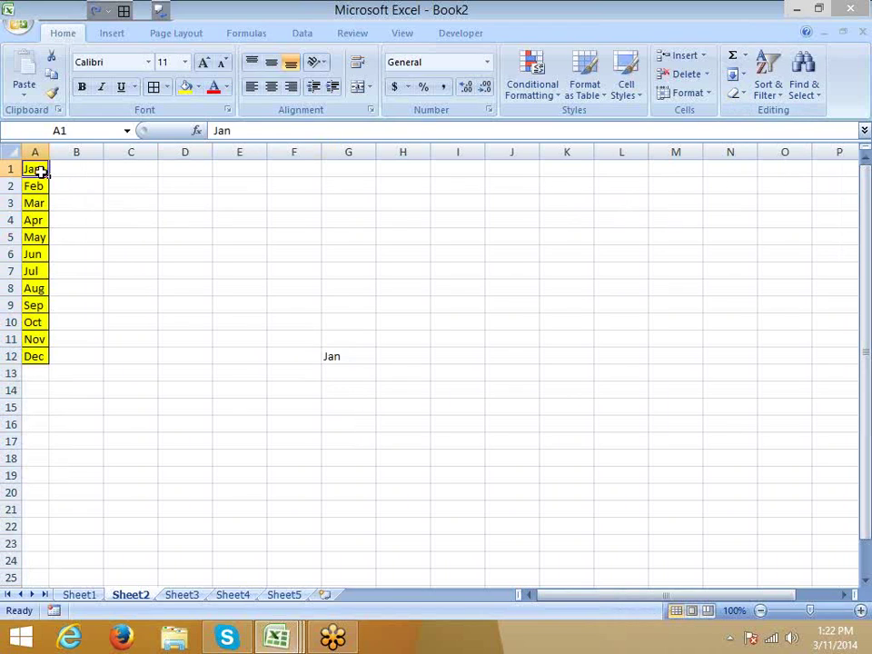
left_click_drag(41, 172, 35, 356)
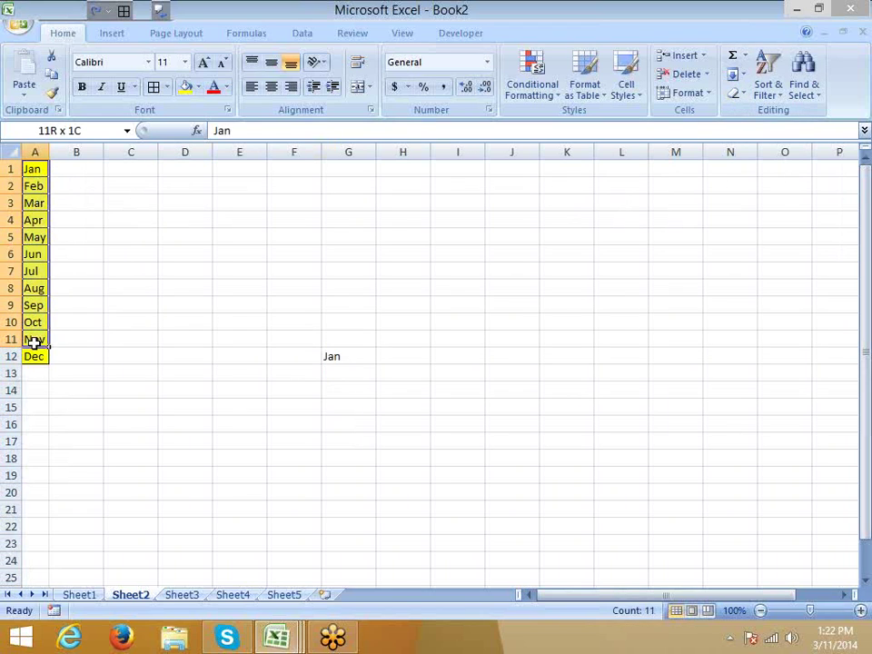
left_click(736, 97)
left_click(771, 117)
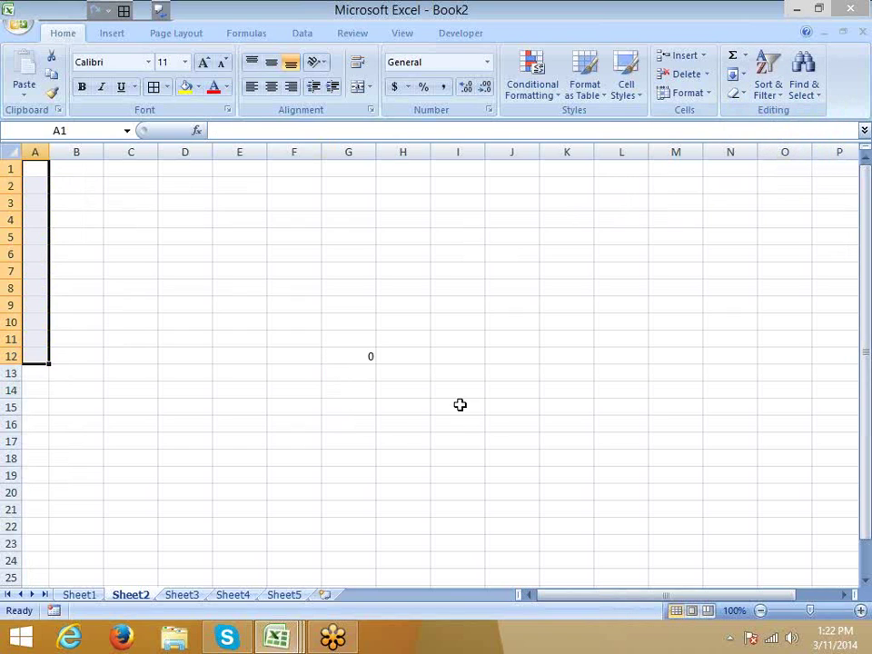
left_click(354, 356)
left_click_drag(262, 146, 161, 136)
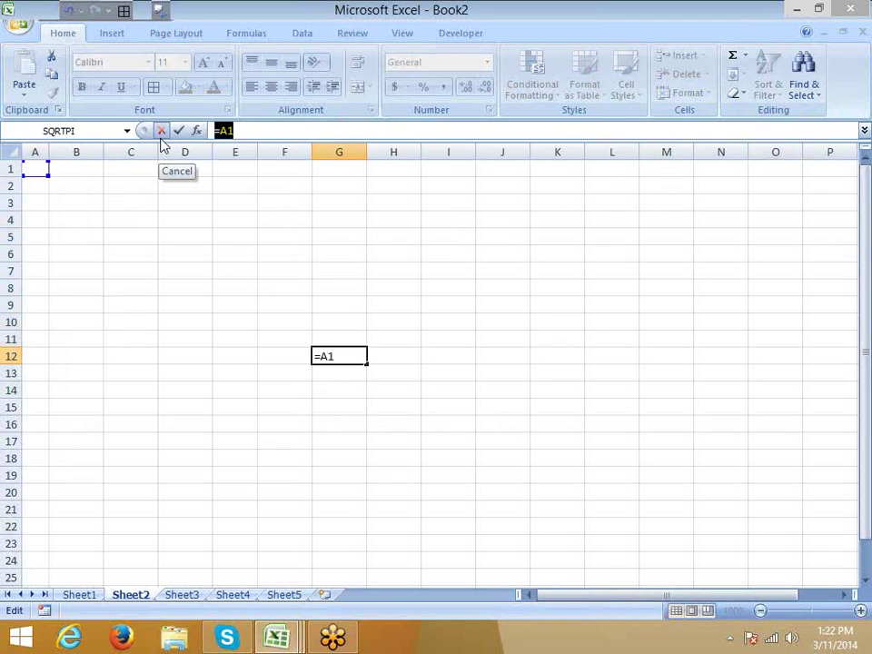
left_click(161, 140)
key("ctrl+z")
key("ctrl+z")
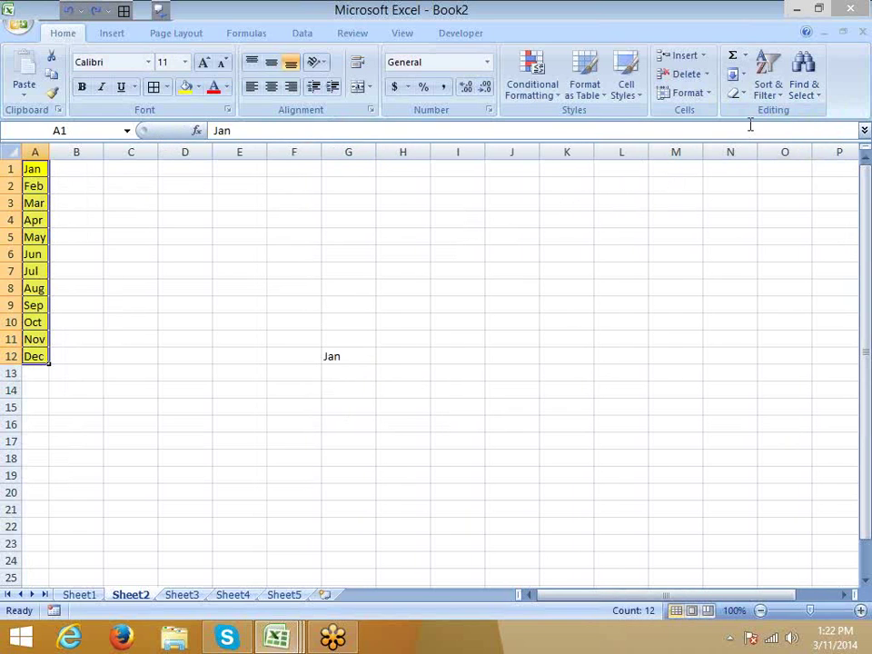
left_click(743, 74)
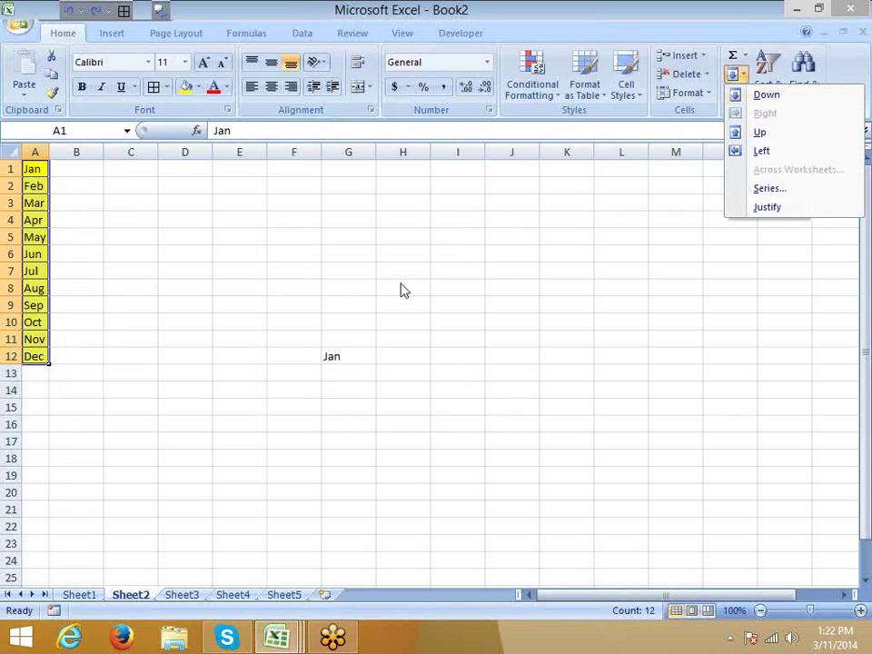
key("Escape")
left_click_drag(44, 165, 494, 374)
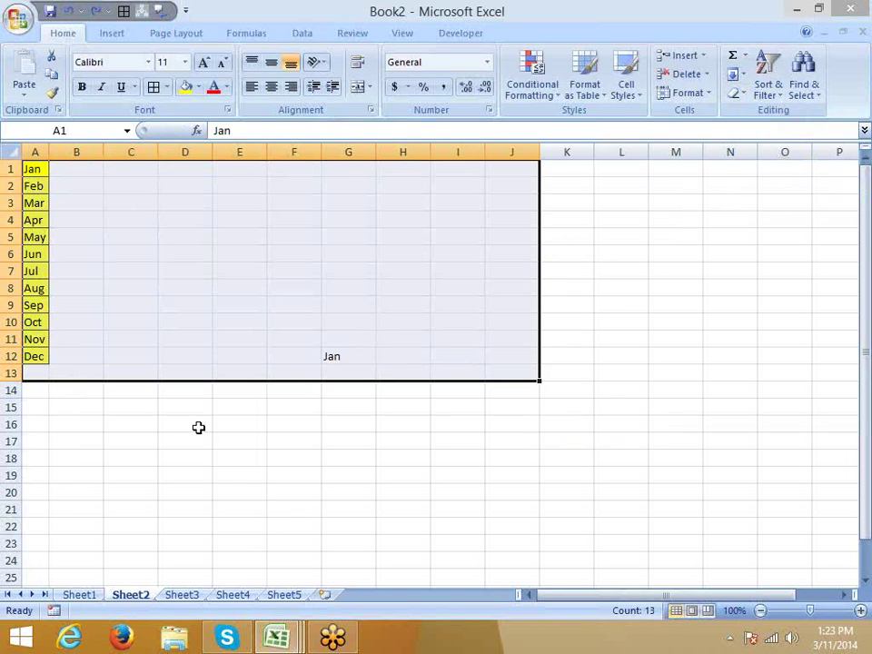
left_click(184, 390)
left_click_drag(33, 152, 241, 153)
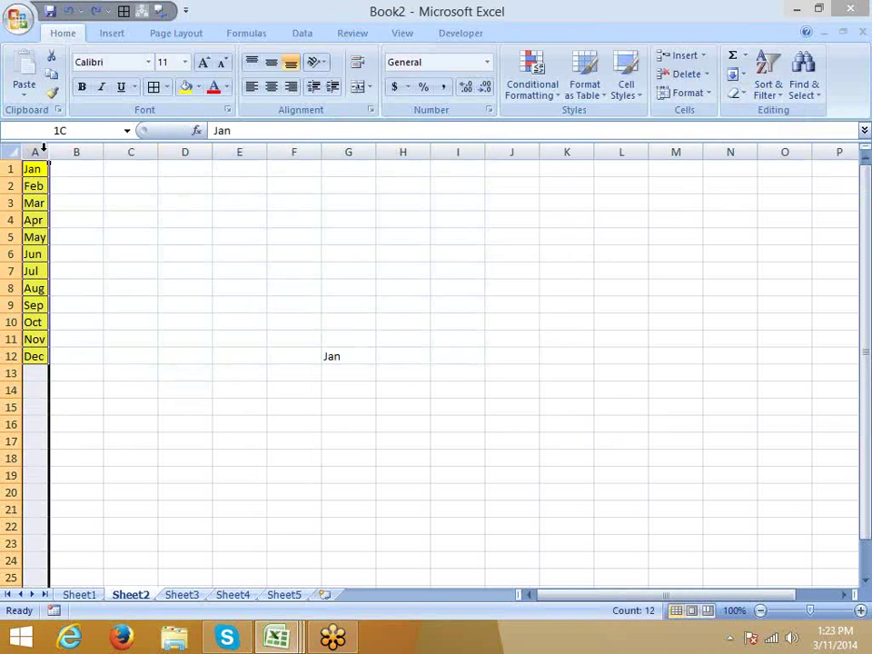
right_click(241, 154)
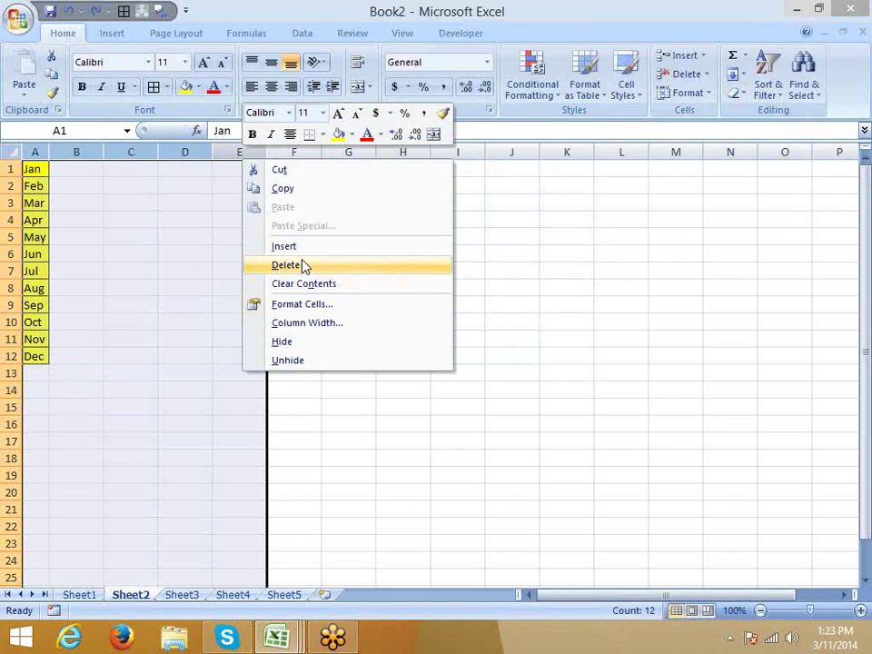
left_click(423, 452)
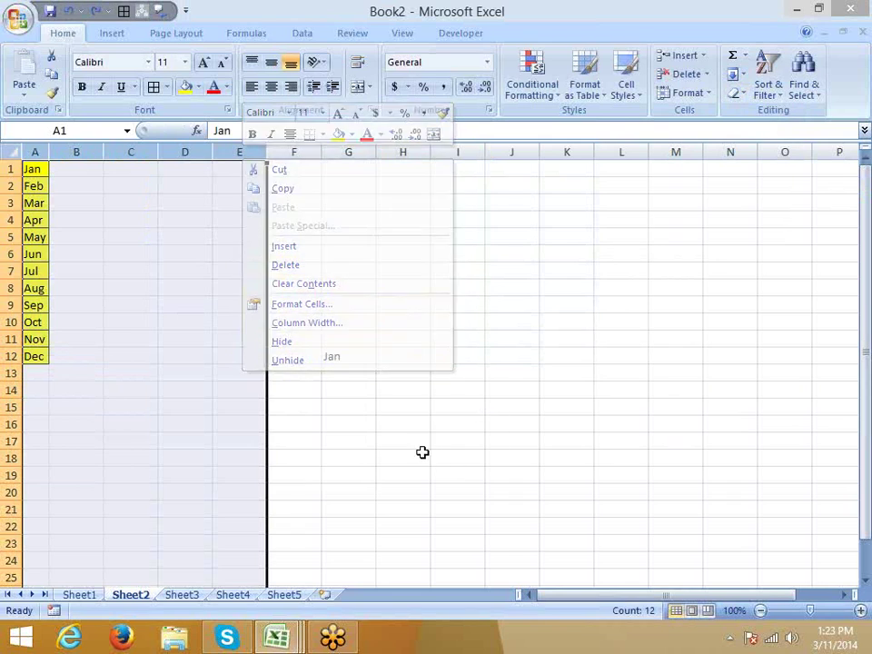
left_click(326, 352)
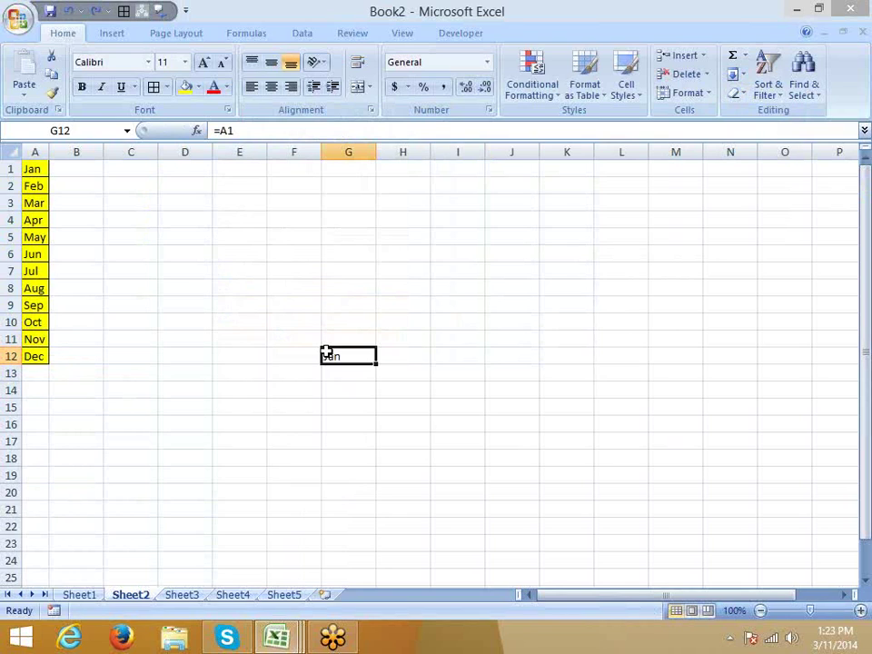
left_click_drag(35, 152, 289, 153)
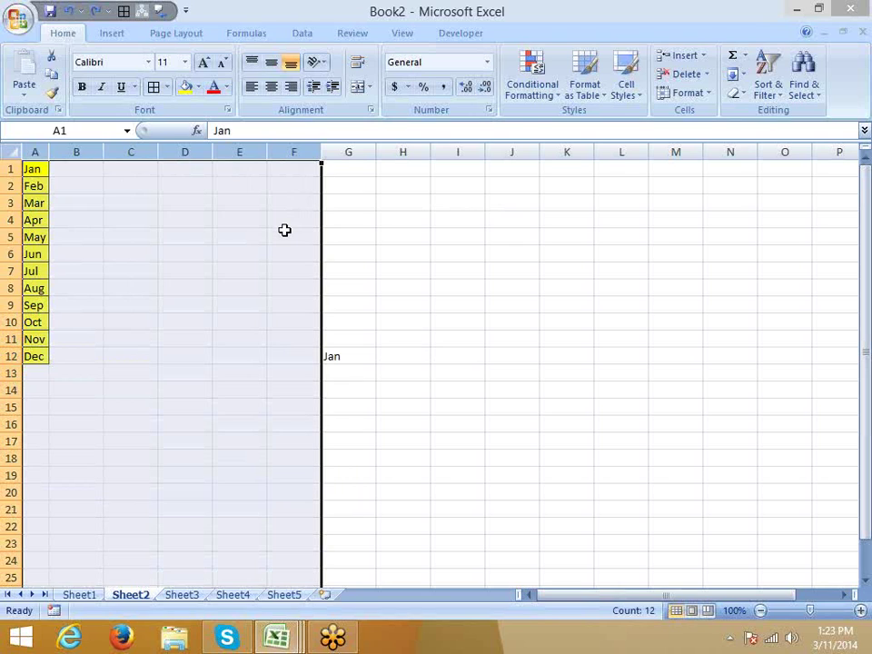
- Clear Formats on the month list to strip the yellow fill, then undo
left_click(736, 93)
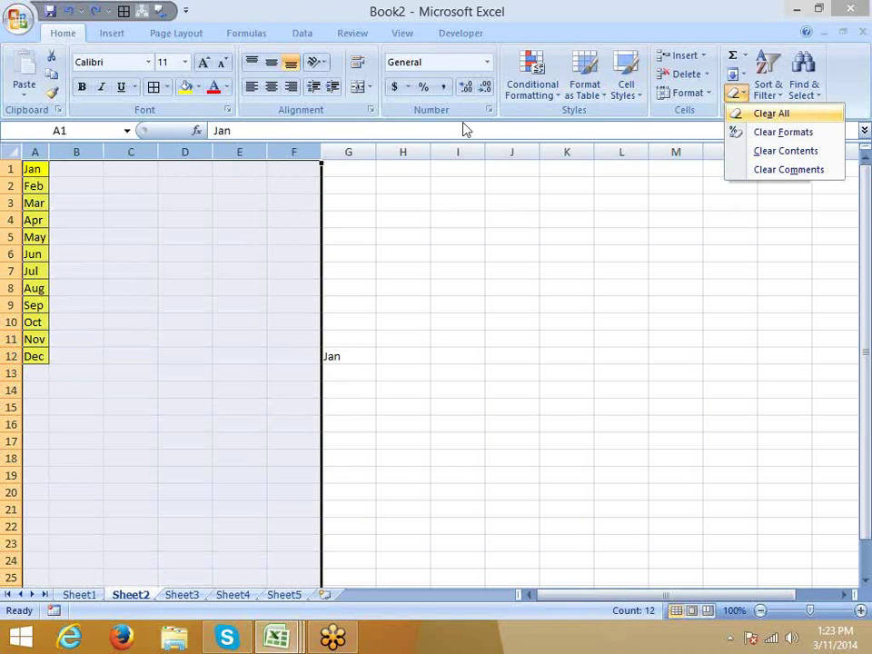
right_click(235, 152)
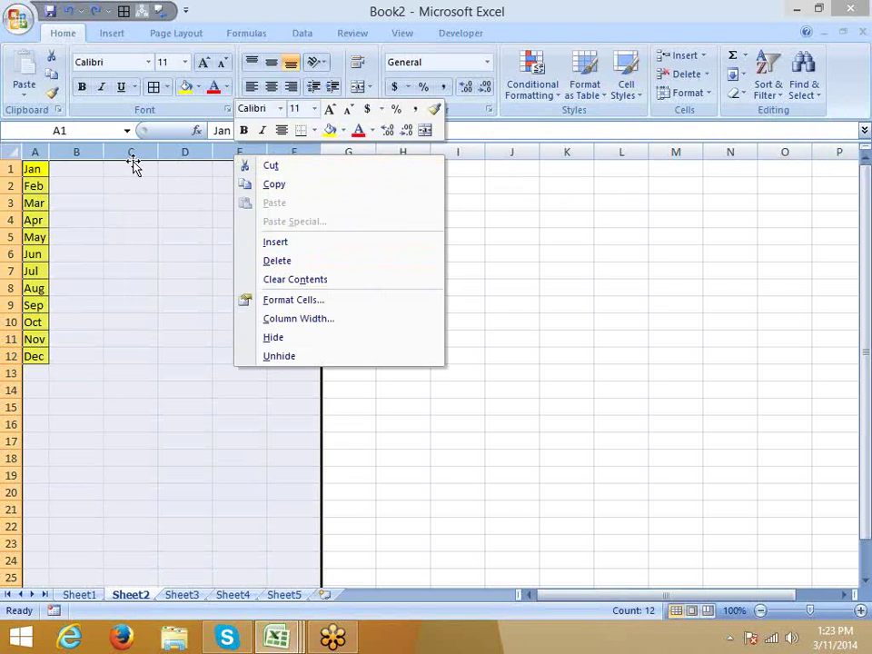
key("Escape")
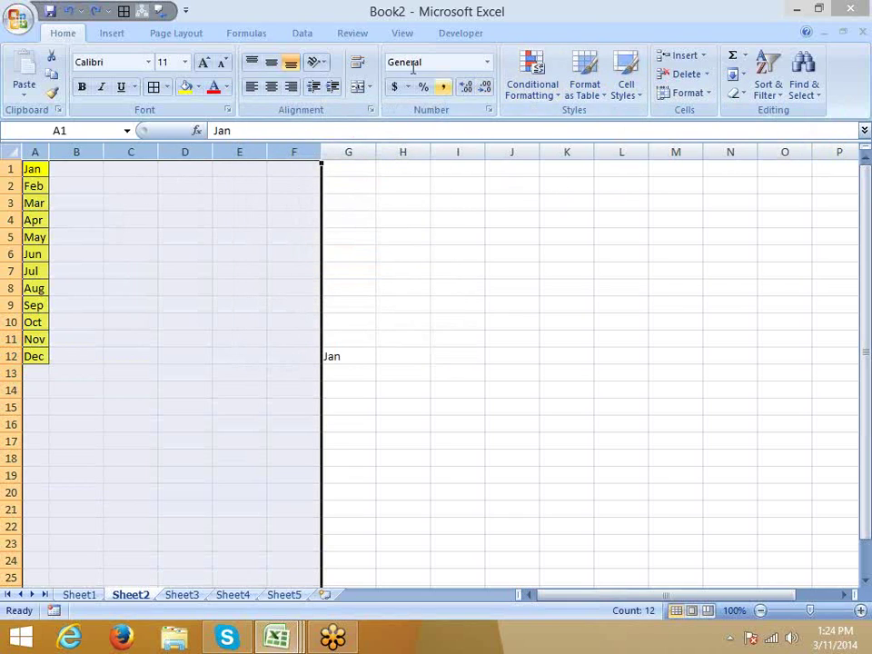
left_click(739, 73)
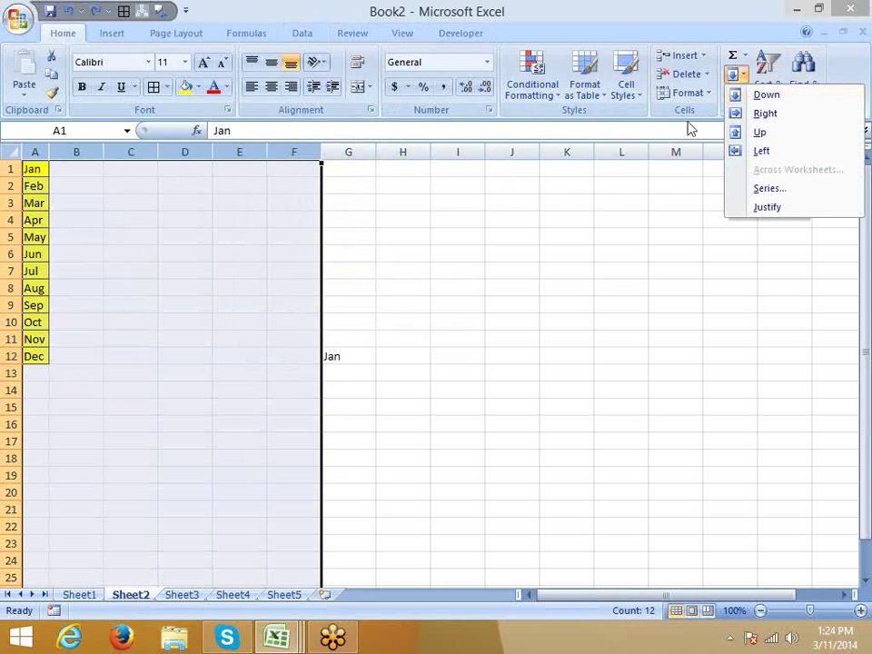
left_click(734, 92)
left_click(736, 92)
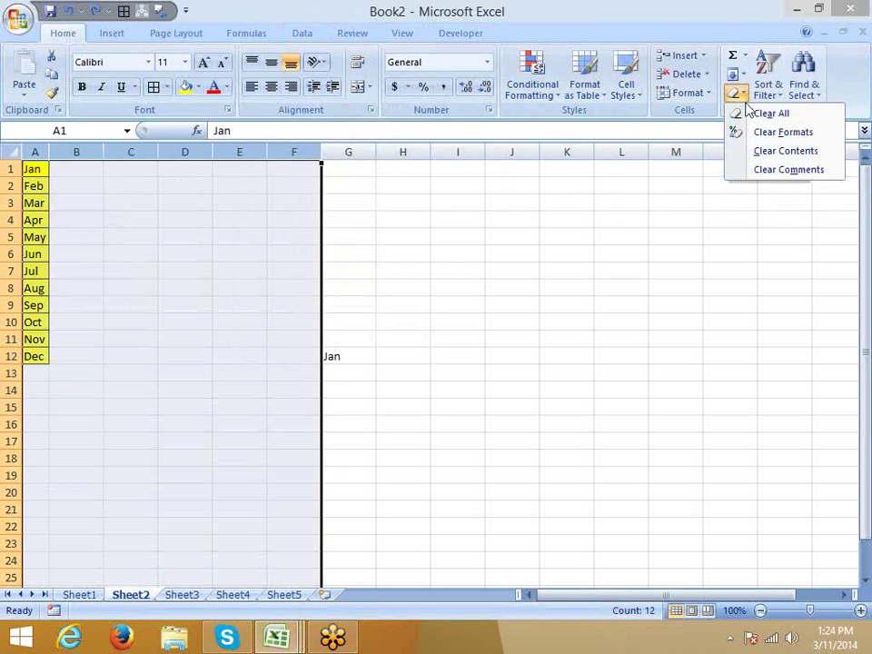
left_click(787, 133)
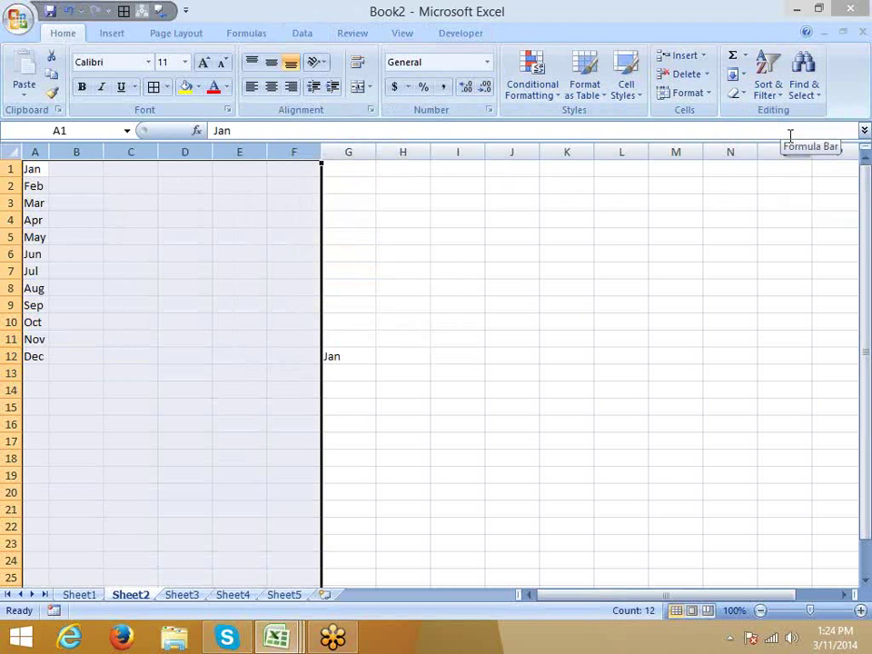
key("ctrl+z")
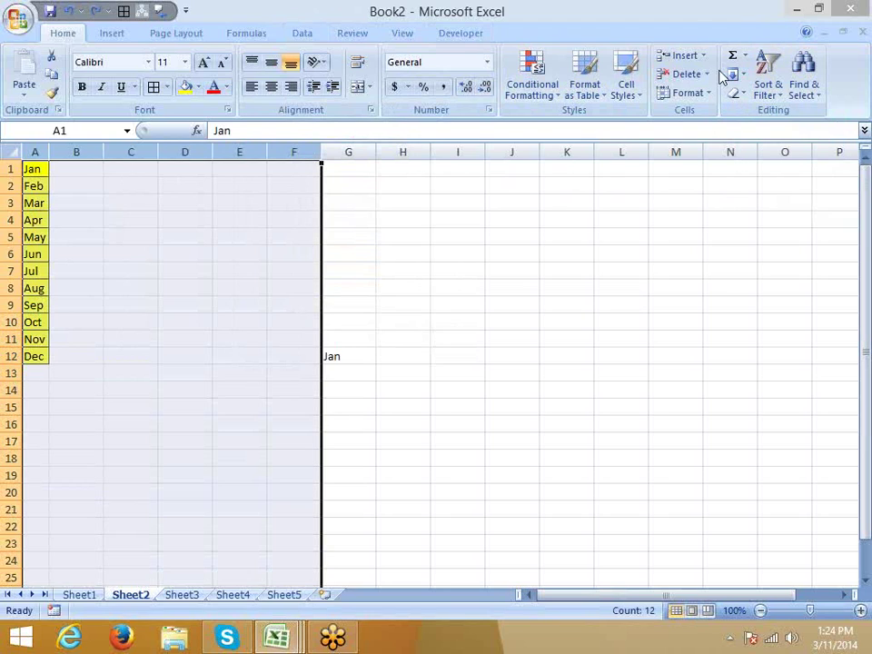
- Clear Contents on the month names, undo it, and select cell A1
left_click(734, 94)
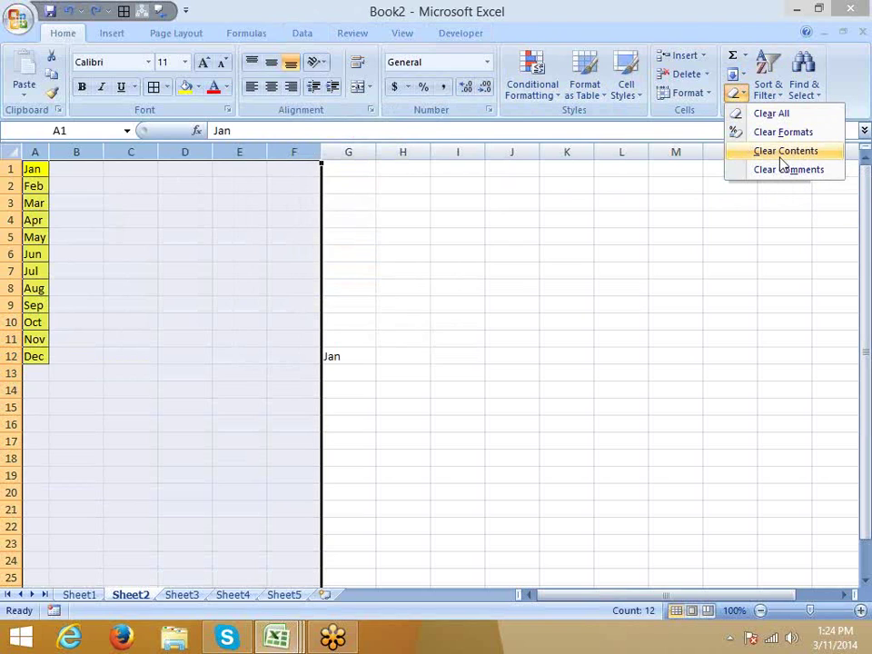
left_click(780, 151)
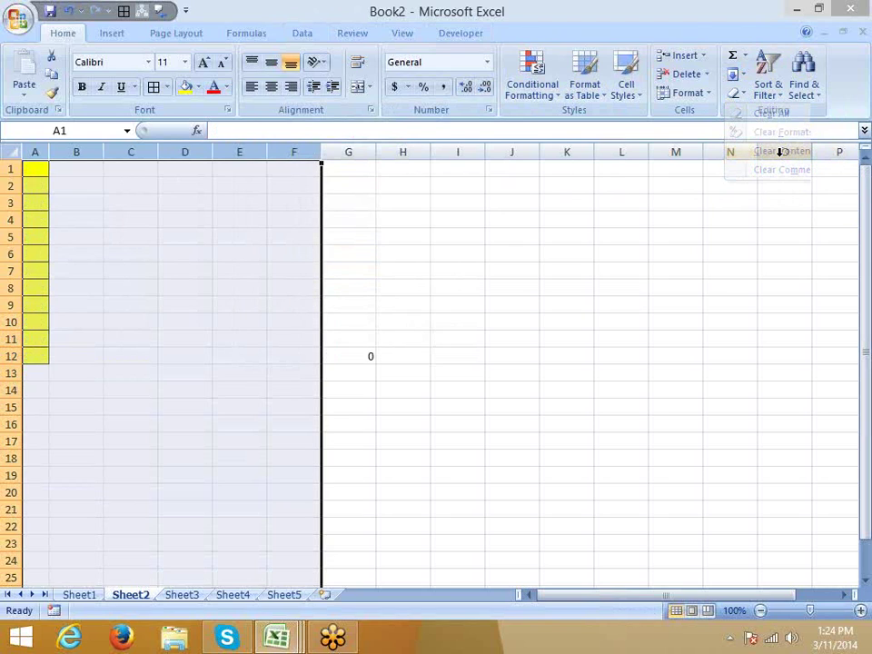
key("ctrl+z")
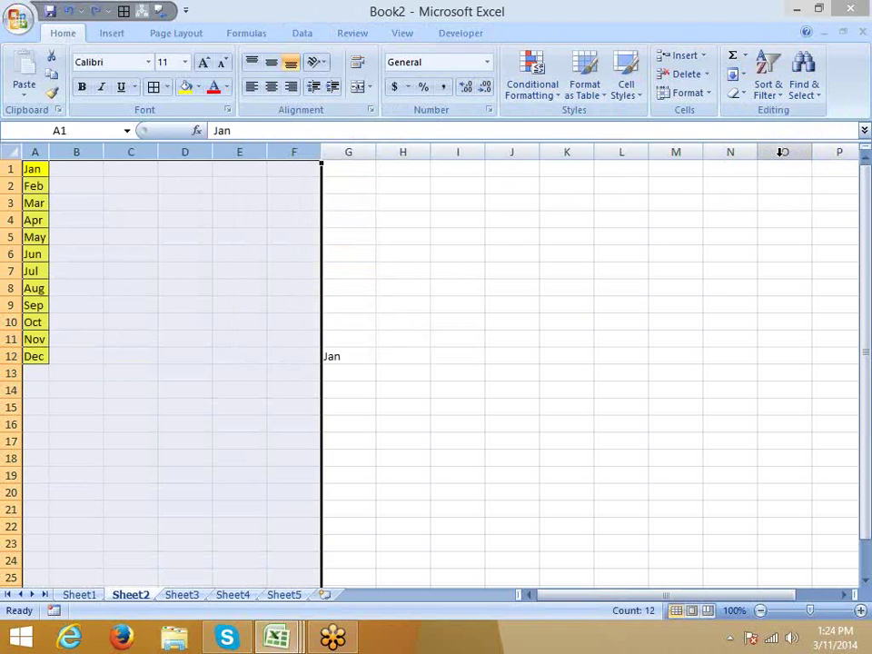
left_click(735, 94)
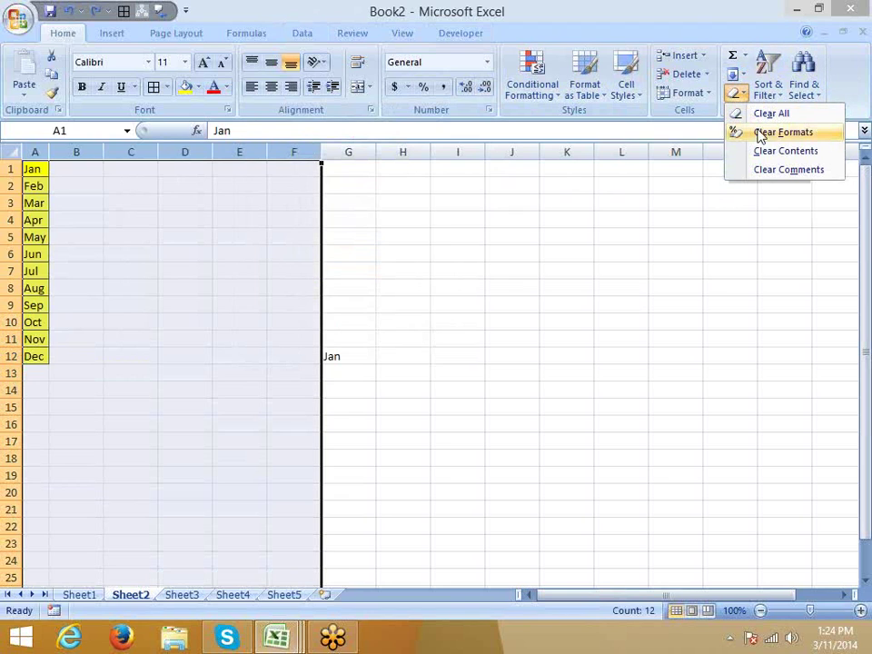
left_click(289, 228)
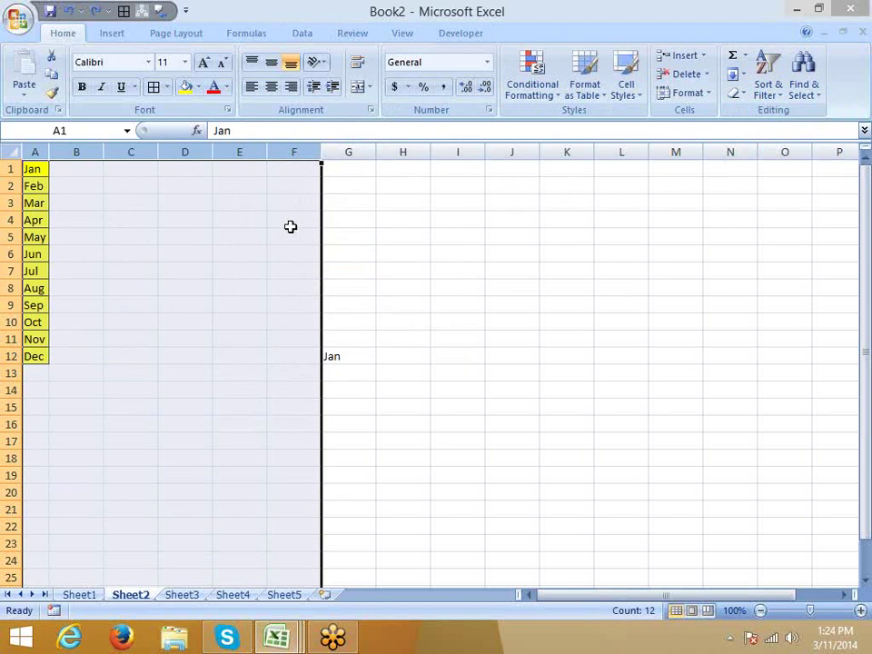
left_click(238, 220)
left_click(45, 169)
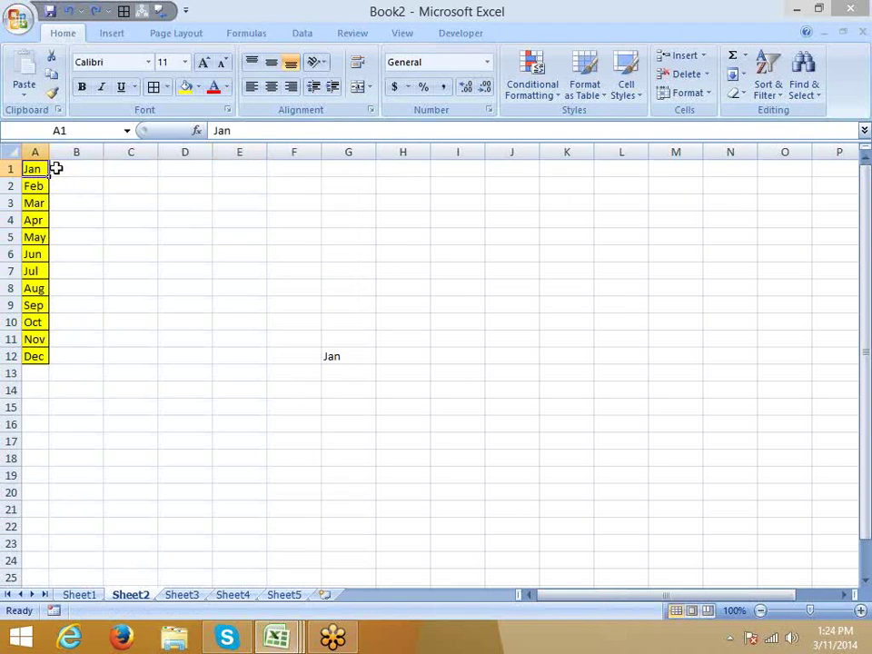
- Add a comment to cell A1, then try removing it
right_click(32, 169)
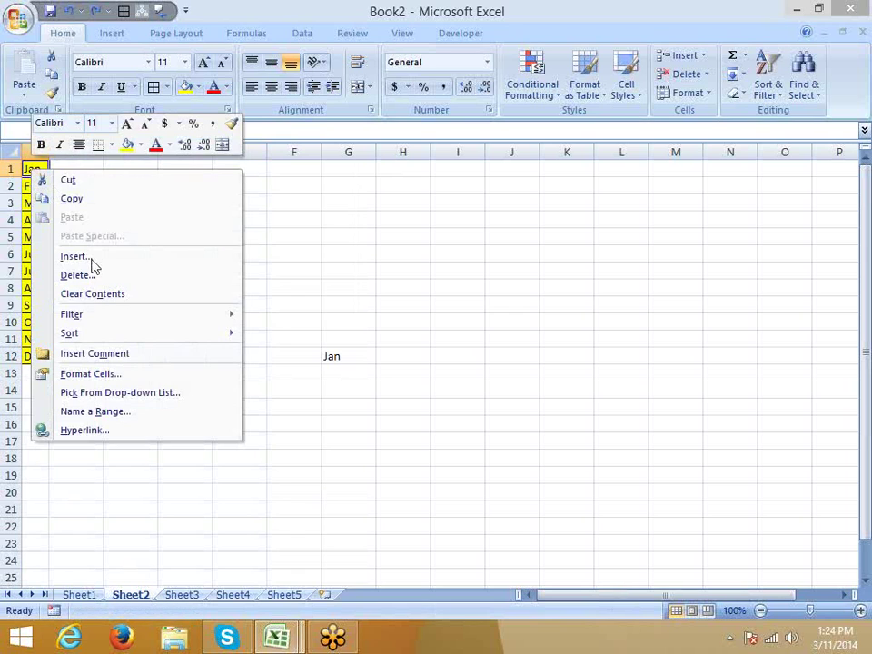
left_click(117, 357)
left_click(140, 303)
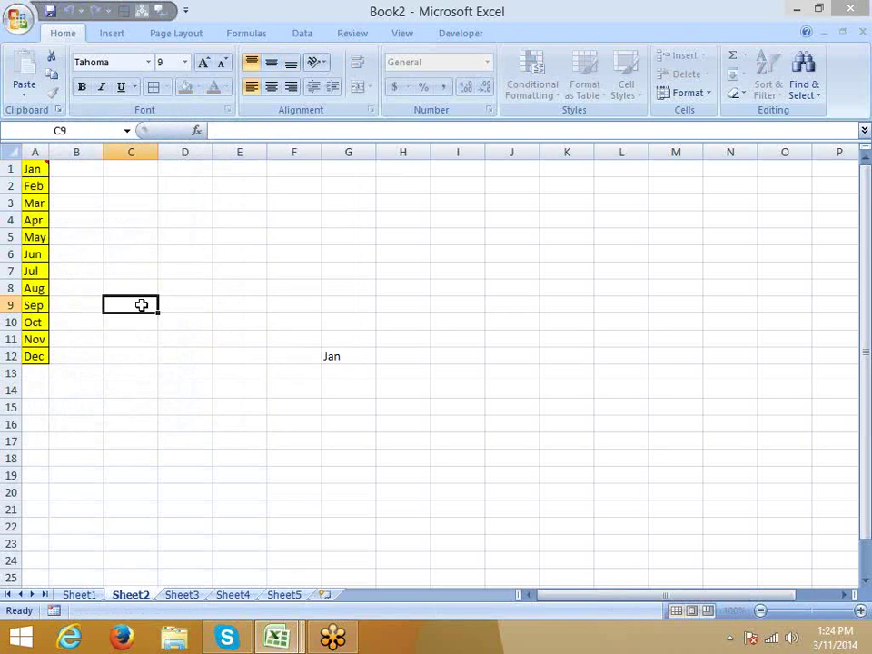
left_click(33, 170)
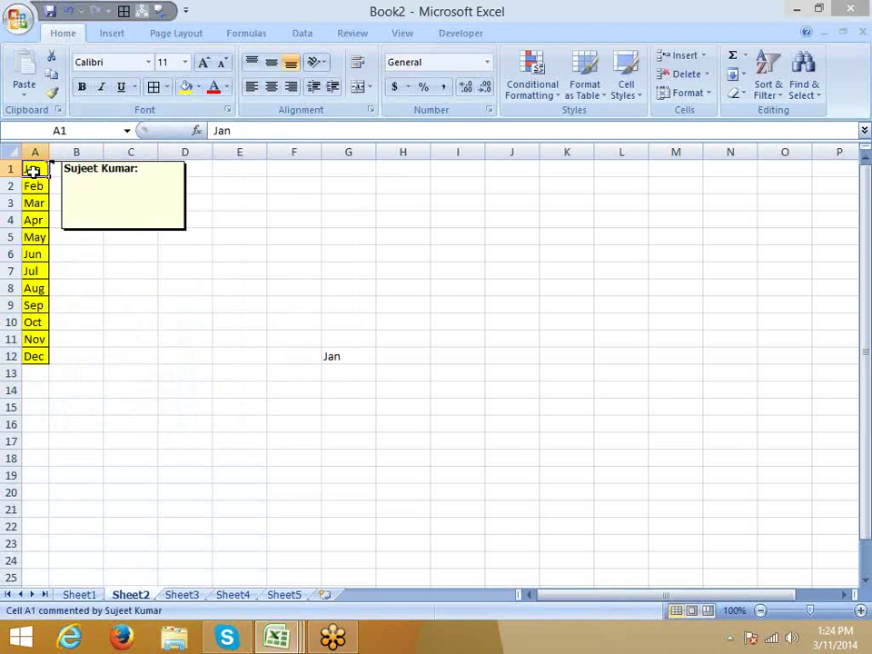
left_click(739, 93)
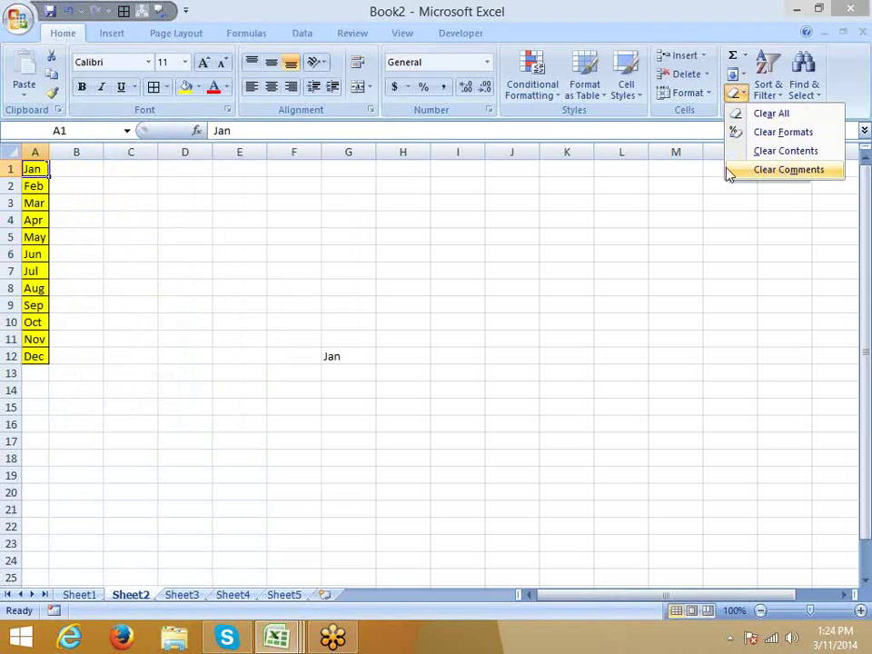
right_click(35, 170)
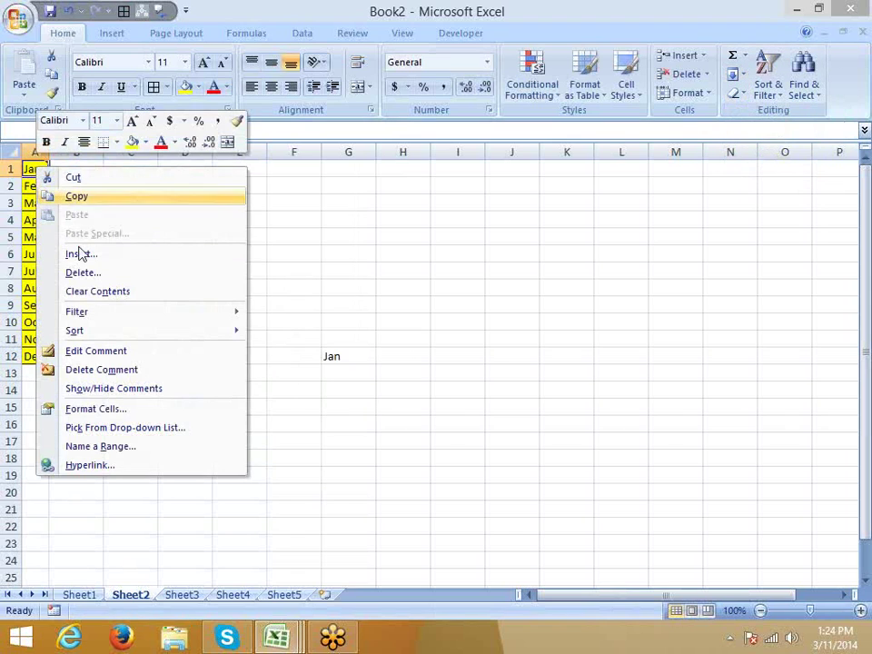
left_click(127, 367)
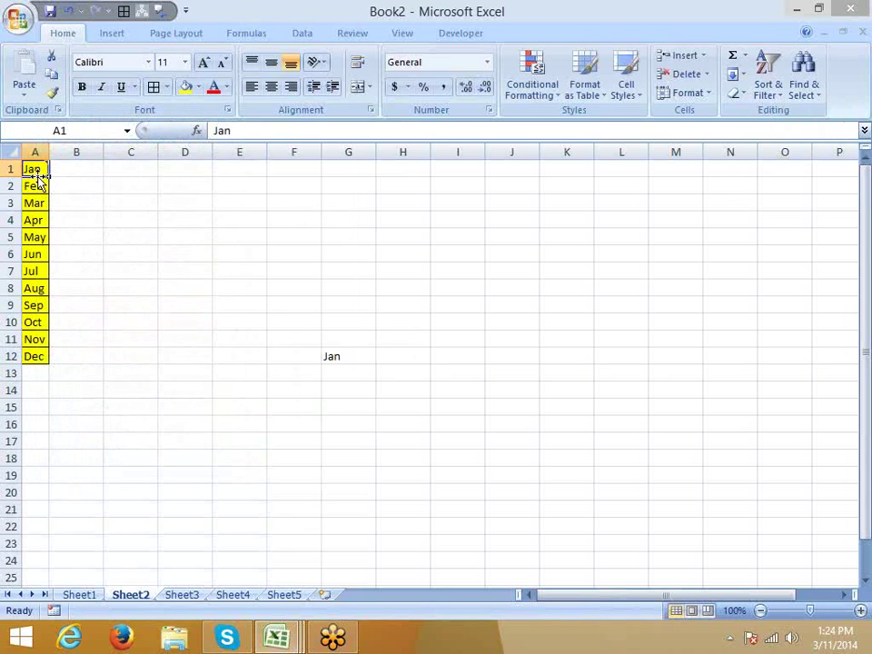
- Move Jan from A1 to E3 and fill it down through E10
mouse_move(56, 173)
left_mouse_down()
mouse_move(224, 201)
mouse_move(218, 320)
left_mouse_up()
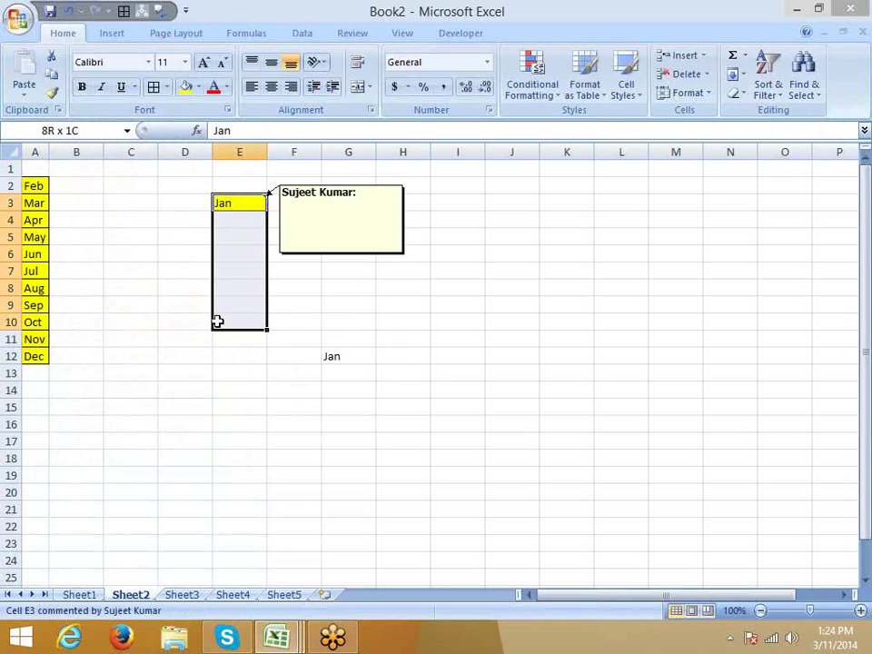
key("ctrl+d")
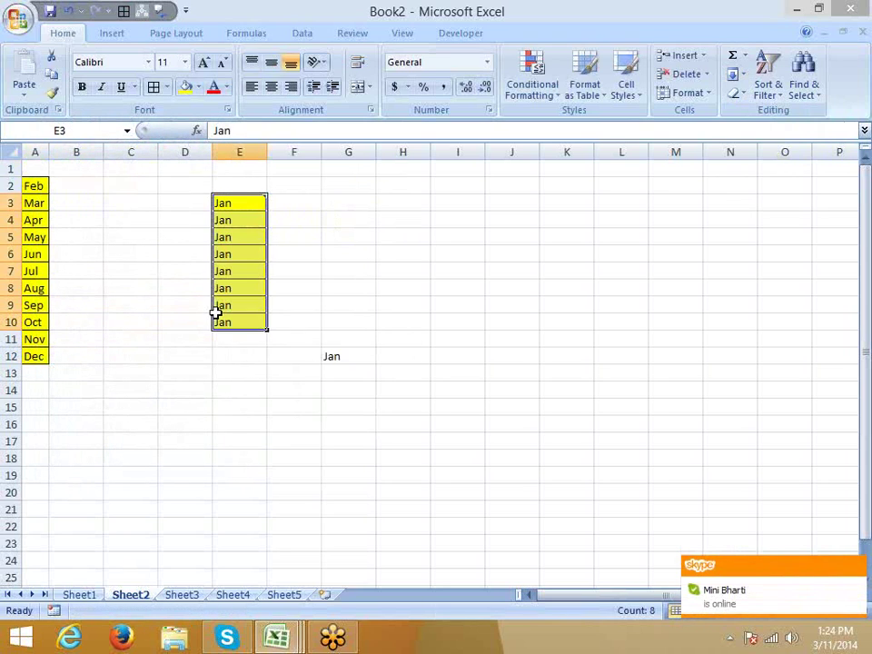
left_click(314, 271)
left_click(259, 204)
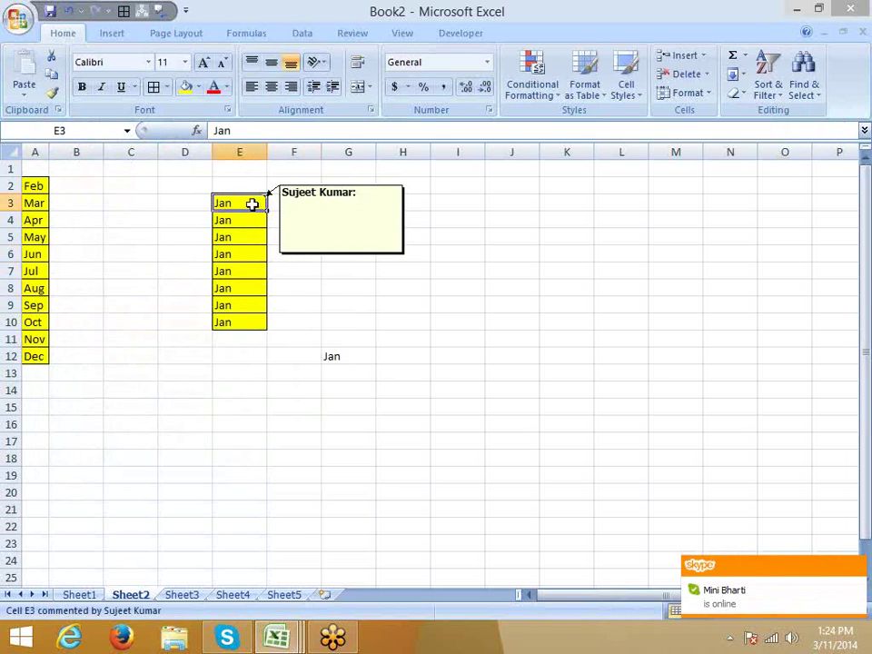
left_click(259, 222)
- Add comments to cells E4 and E5
right_click(260, 224)
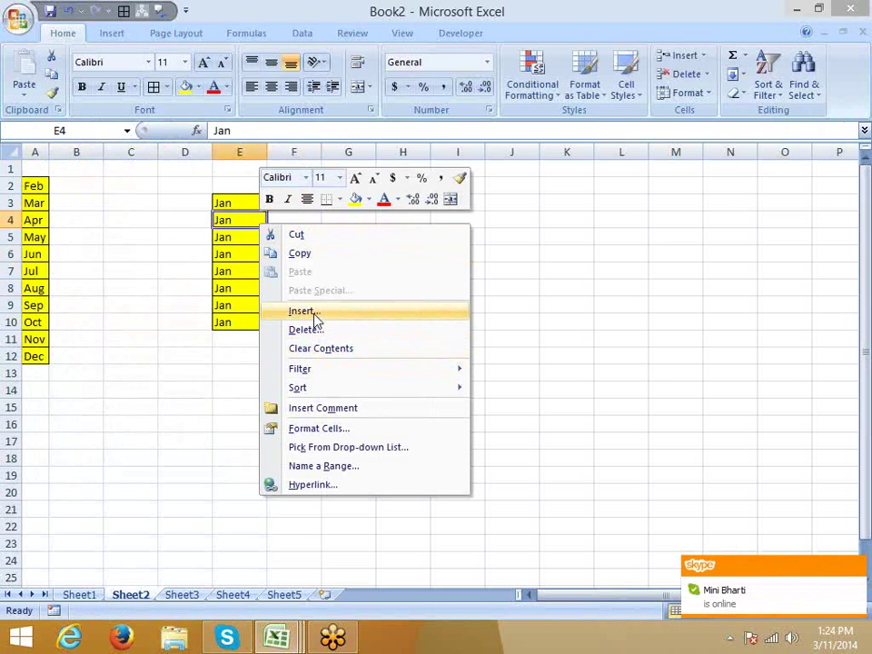
left_click(335, 408)
left_click(250, 235)
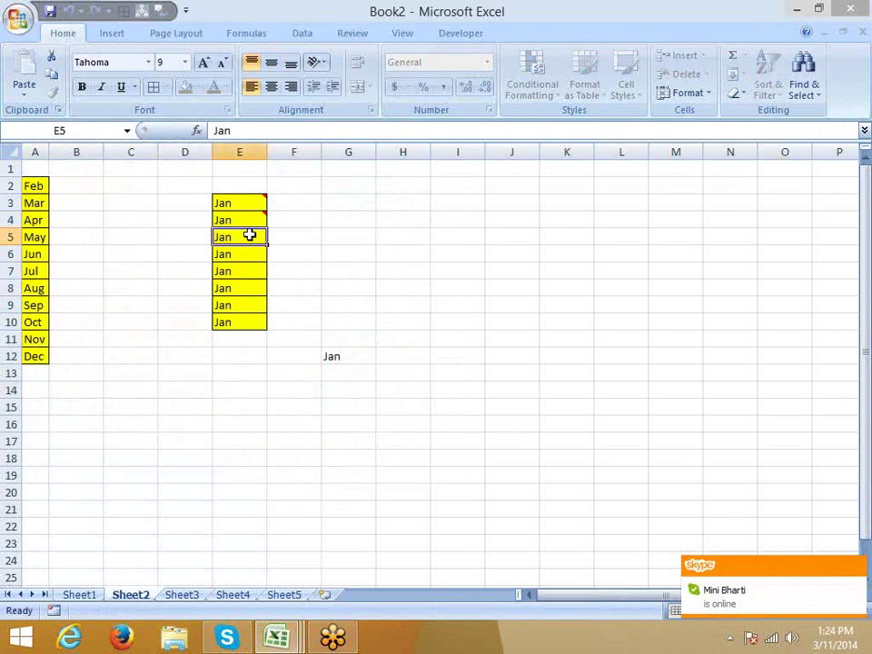
right_click(251, 235)
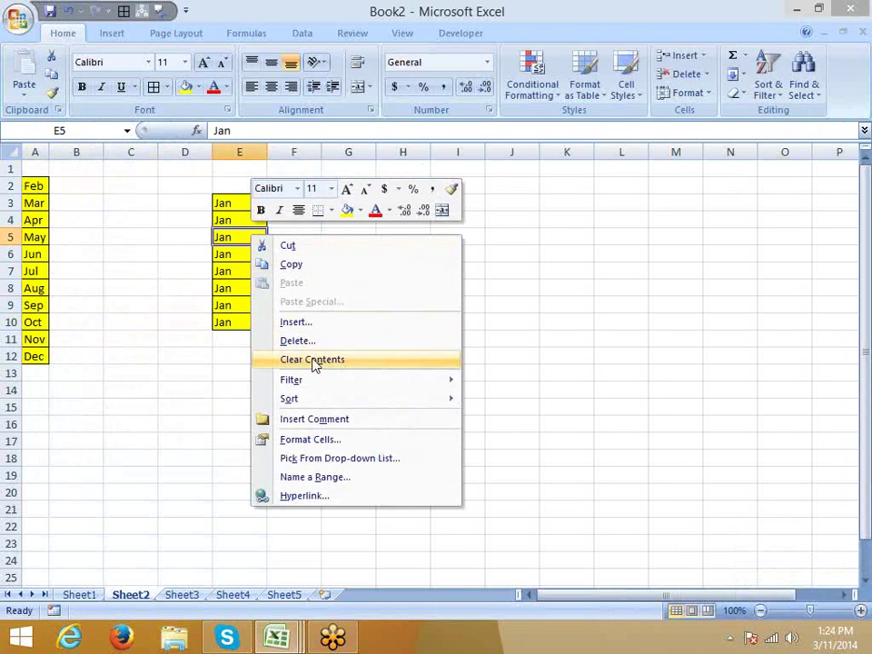
left_click(322, 419)
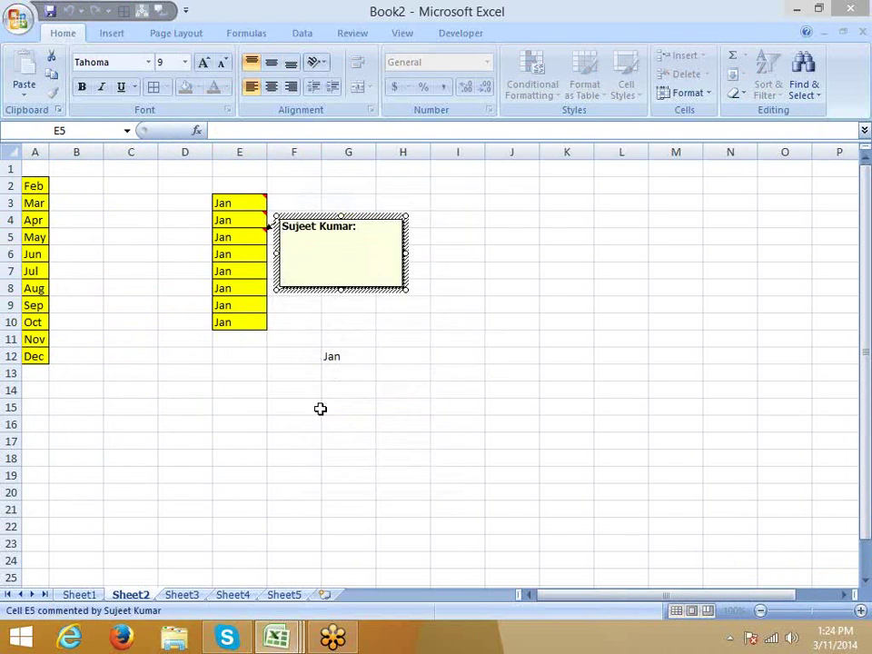
left_click(320, 408)
- Delete the comments from E3:E5
left_click(246, 202)
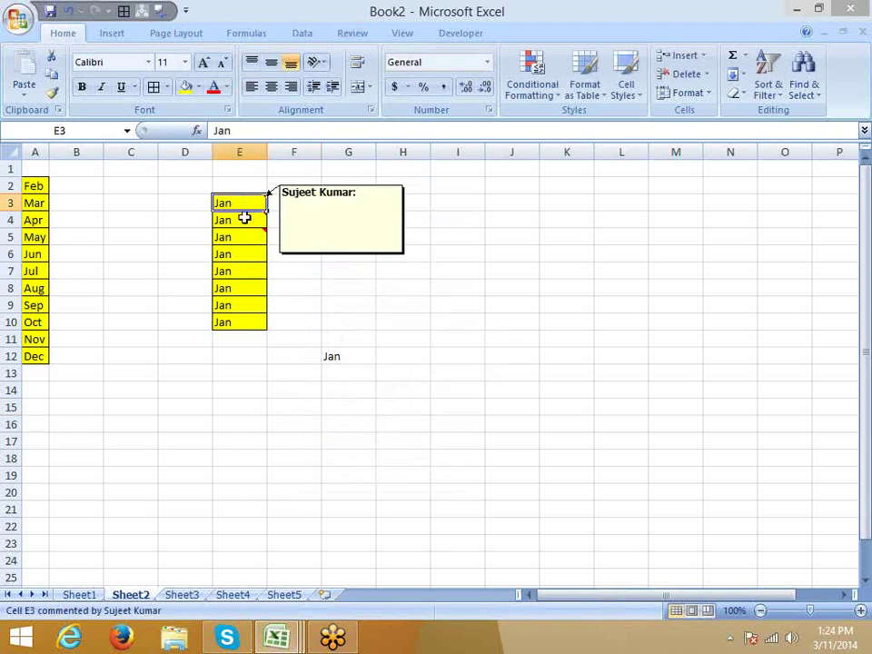
left_click_drag(244, 218, 246, 233)
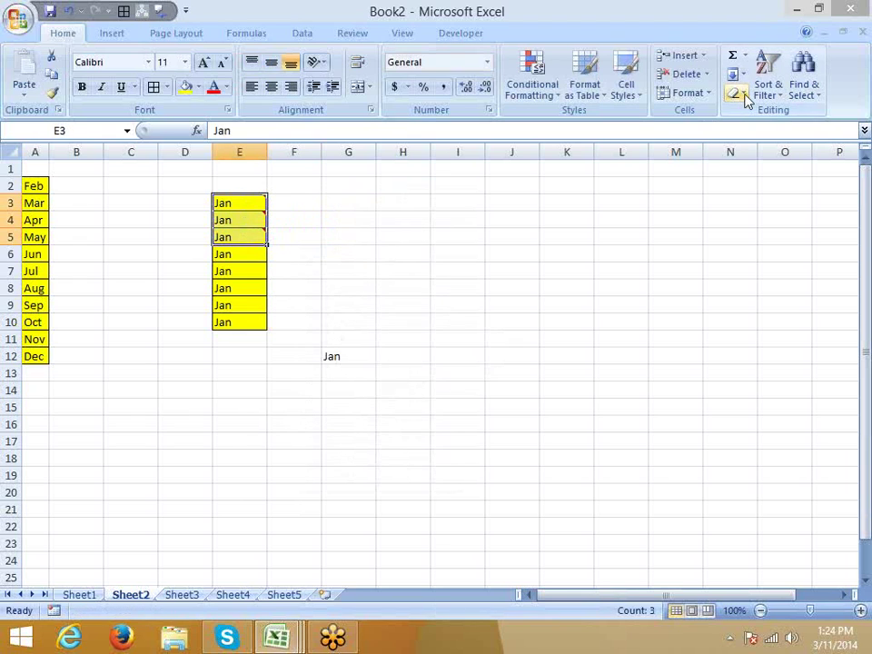
right_click(265, 227)
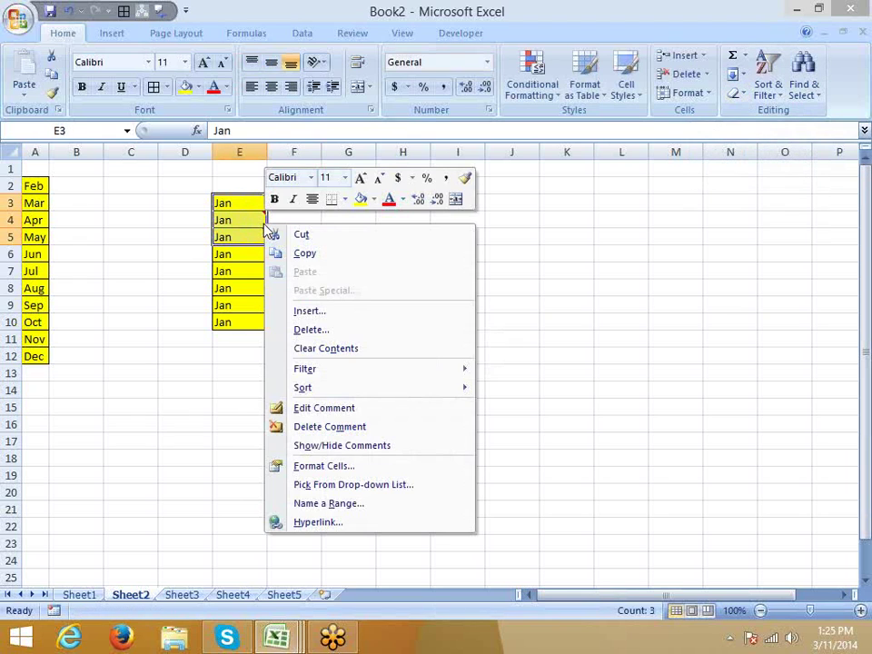
left_click(354, 426)
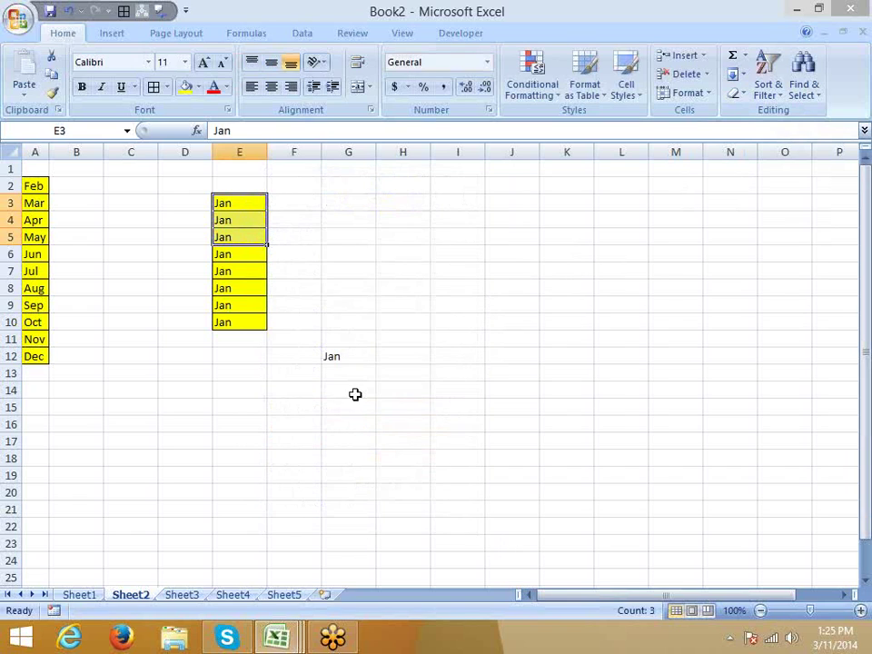
left_click(339, 338)
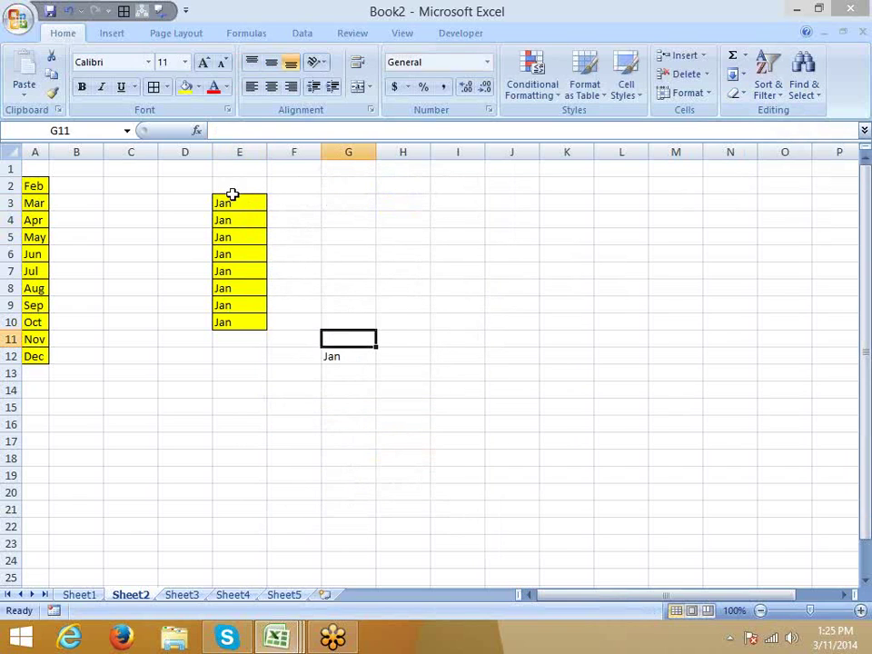
left_click(232, 200)
- Move Jan from E3 back to A1 and delete columns E through G
left_click_drag(237, 204, 38, 169)
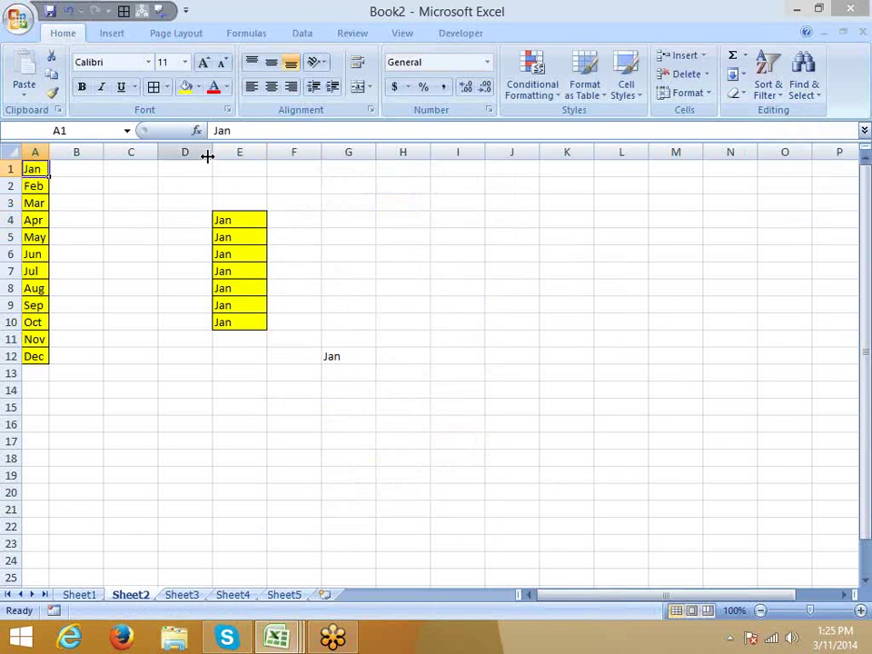
left_click_drag(228, 152, 348, 151)
right_click(345, 152)
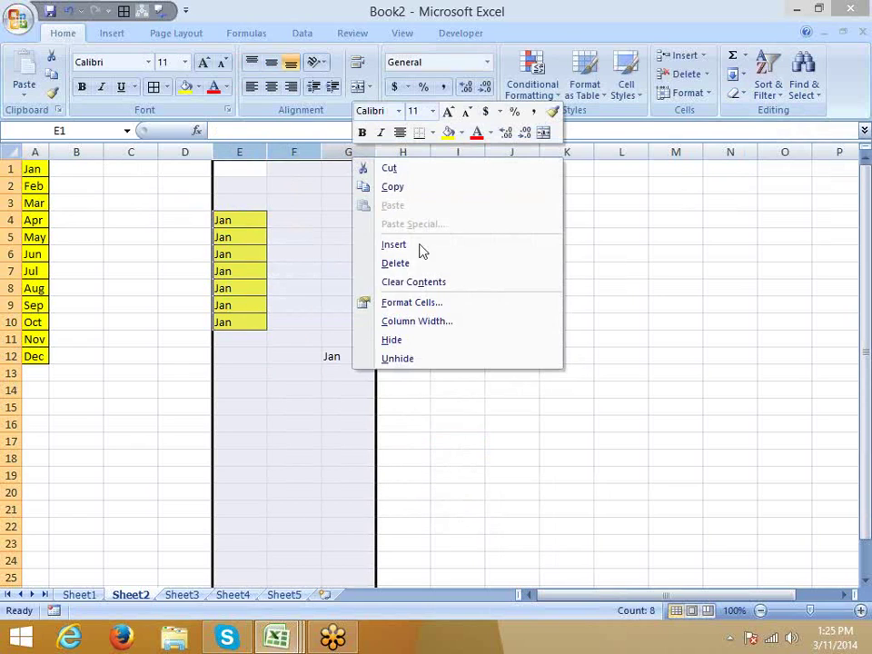
left_click(426, 264)
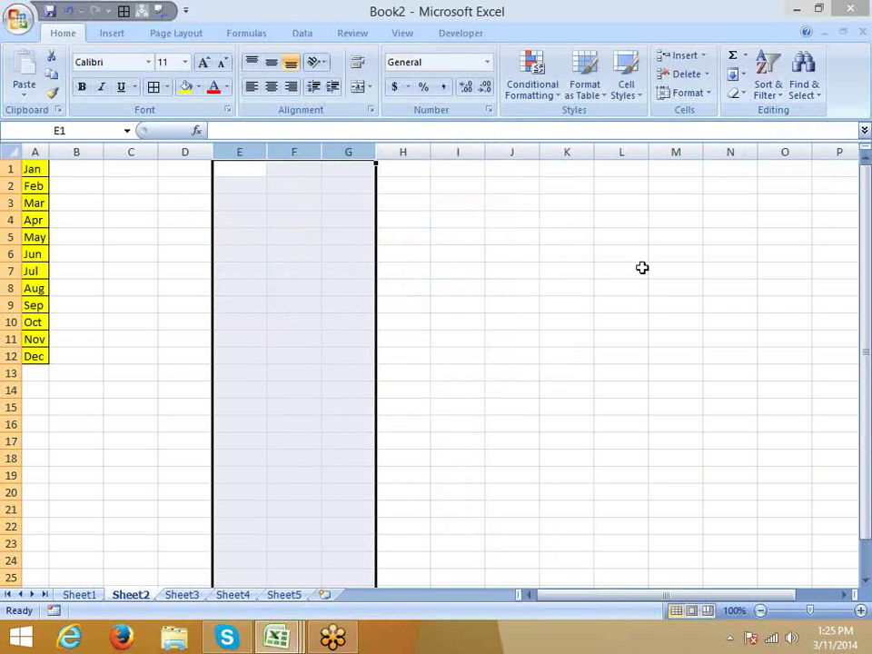
- Dismiss the Clear menu, select the months in A1:A12, and go to Sheet1
left_click(735, 93)
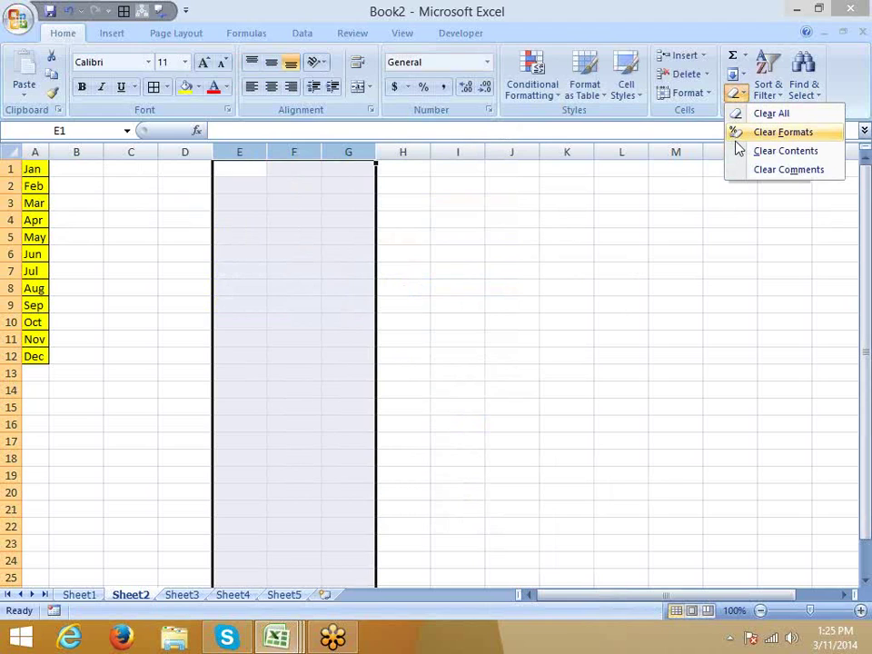
key("Escape")
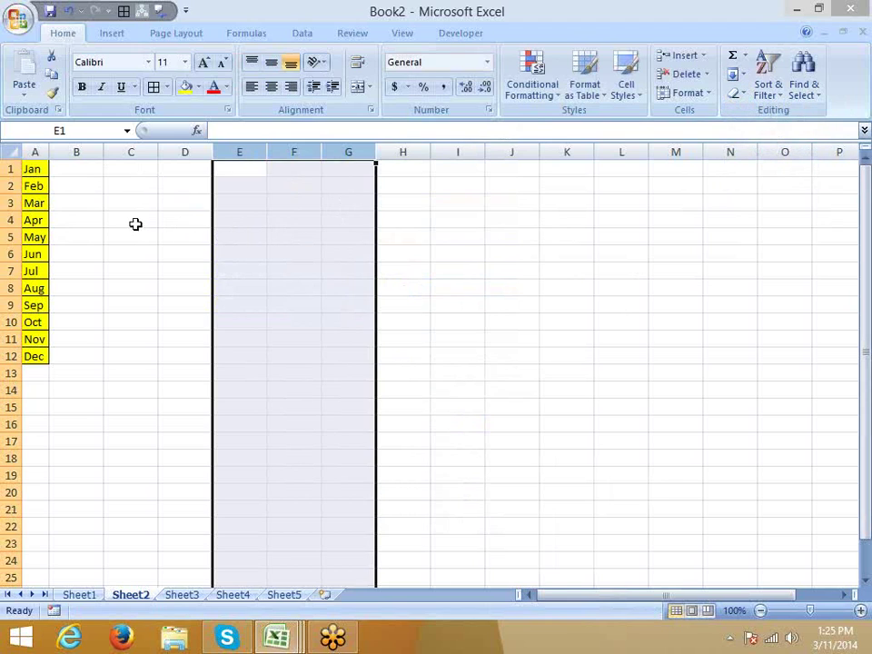
left_click_drag(35, 169, 29, 358)
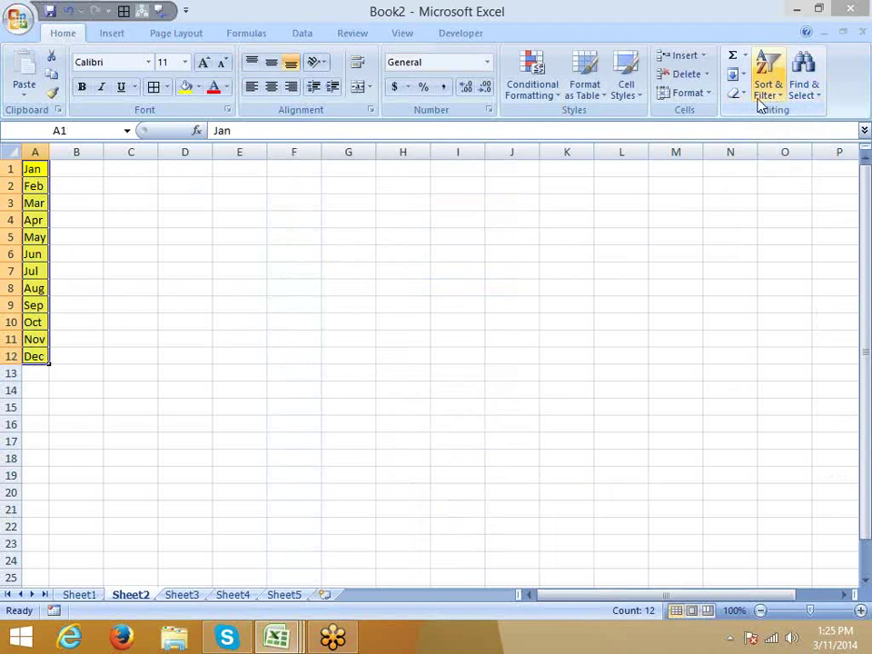
left_click(90, 600)
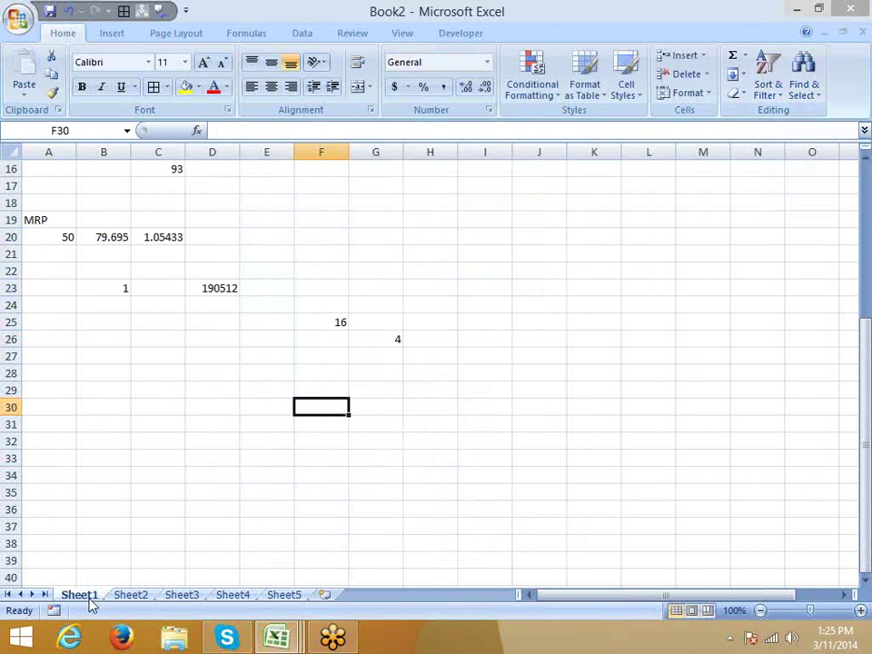
- Bring the Data workbook with its Sheet4 score table to the front from the taskbar
mouse_move(283, 640)
left_click(259, 547)
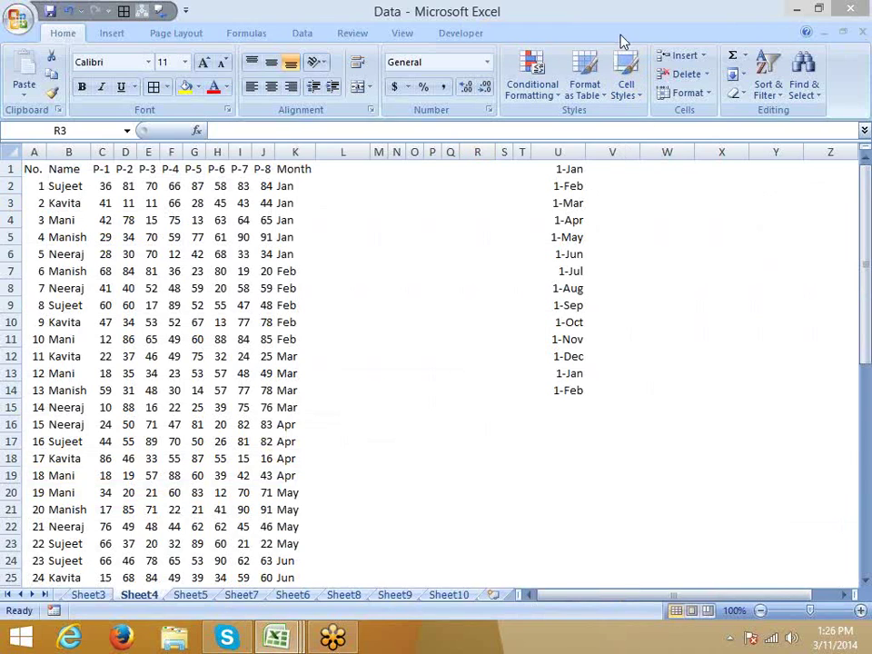
- Delete the monthly dates from column U
left_click(557, 152)
key("Delete")
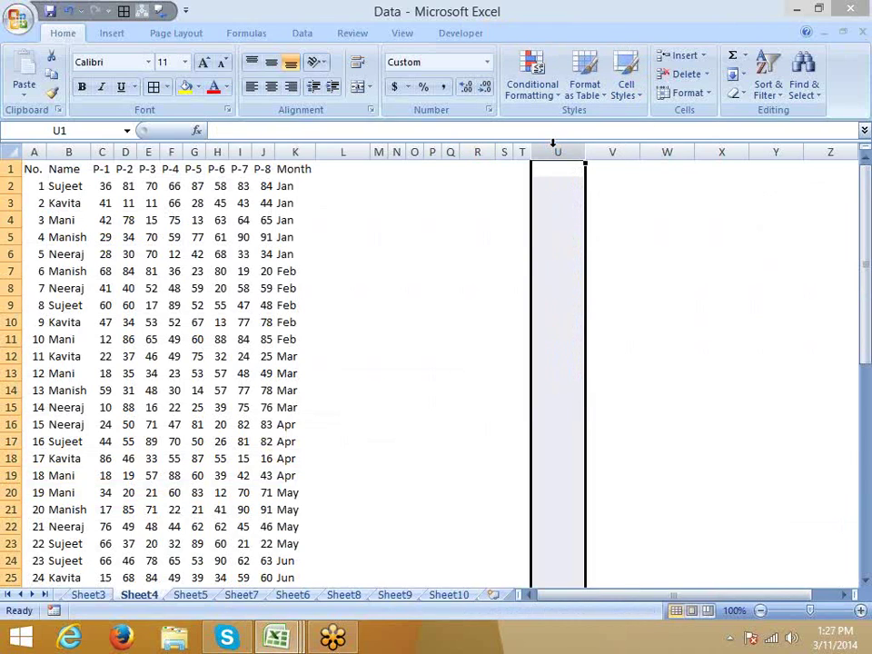
left_click(727, 202)
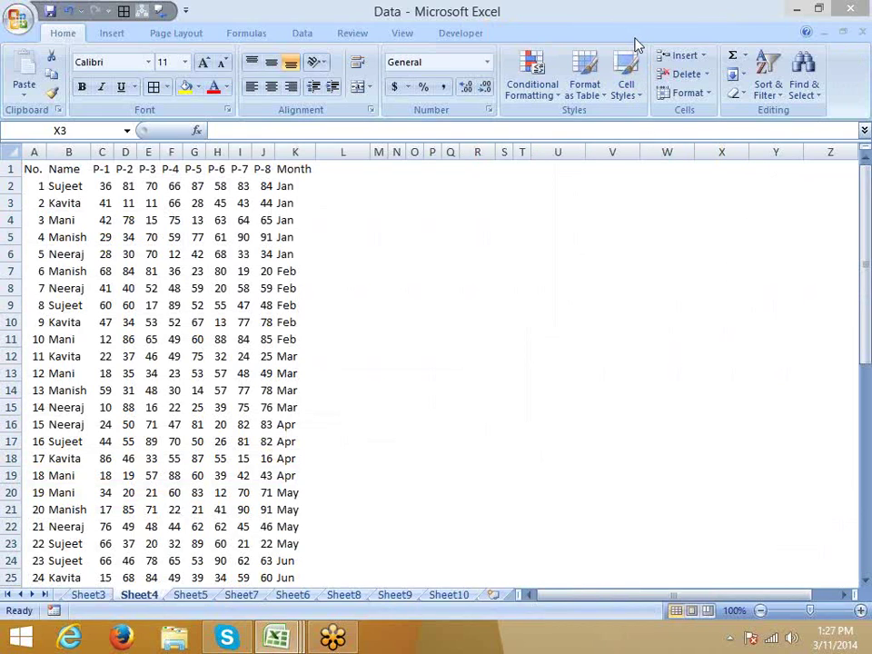
- Select the header row and first record, A1:K2
left_click(190, 272)
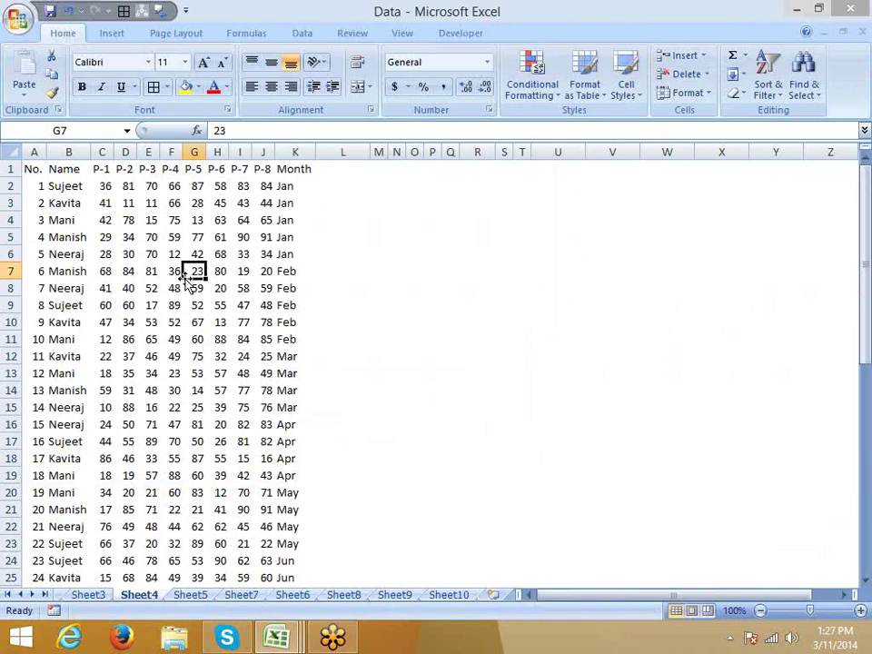
left_click(102, 220)
left_click(33, 168)
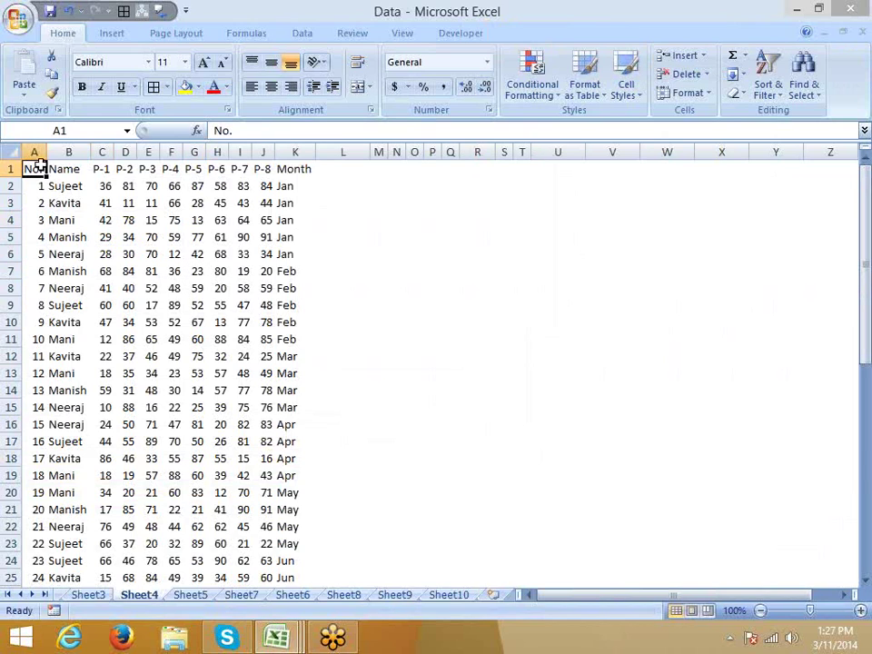
left_click_drag(33, 168, 278, 187)
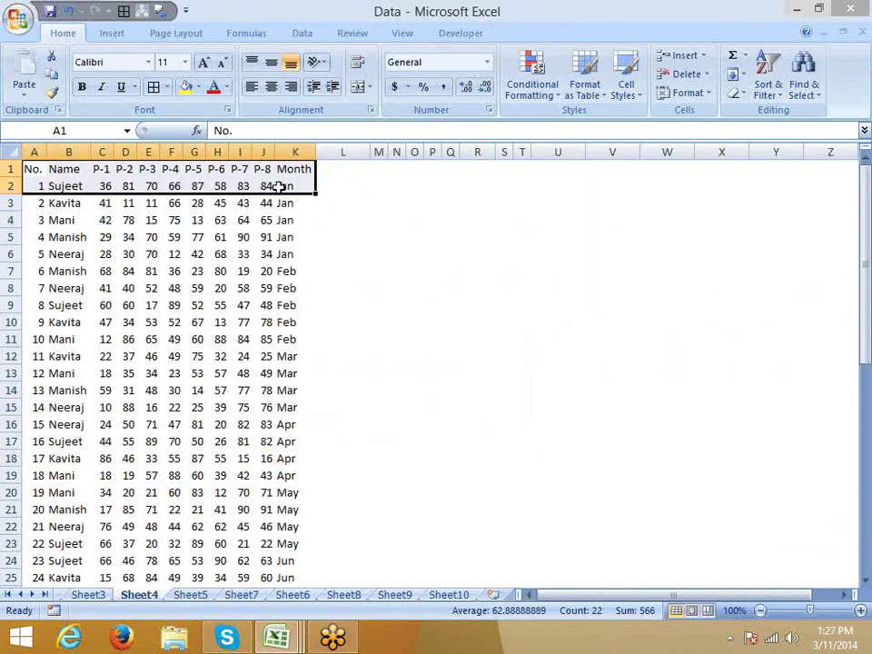
left_click(264, 234)
left_click(266, 150)
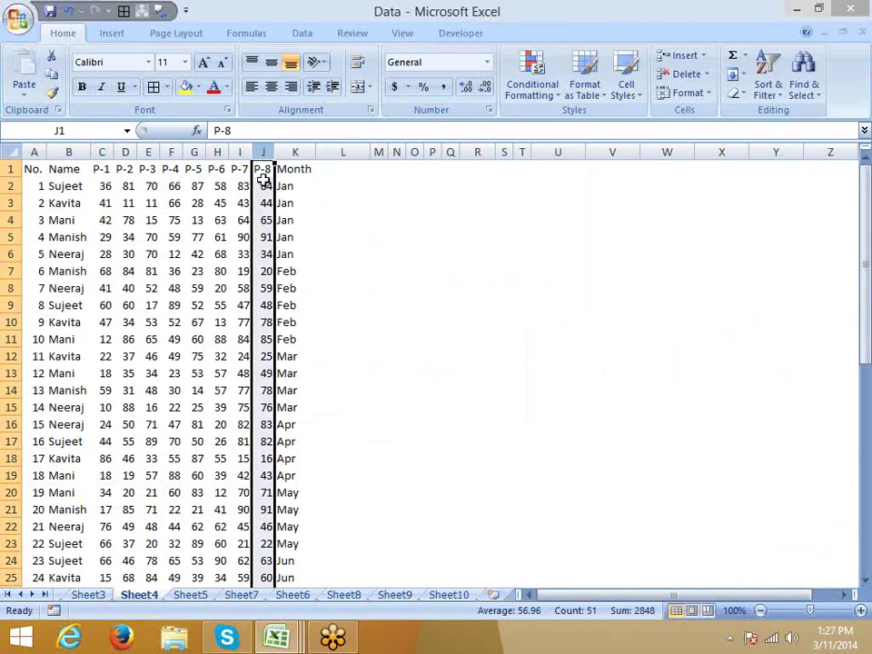
left_click_drag(262, 186, 262, 271)
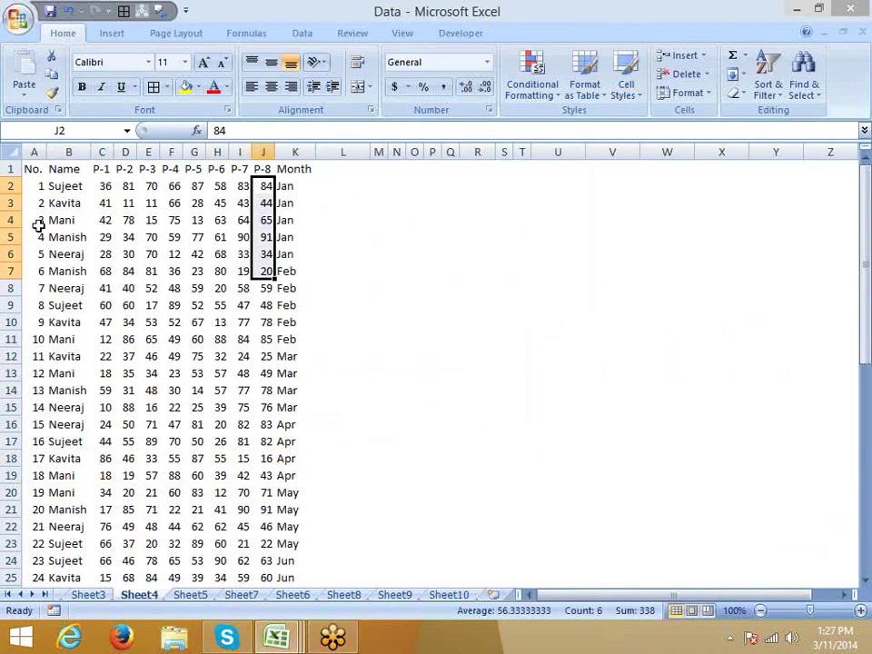
left_click(43, 183)
left_click(32, 170)
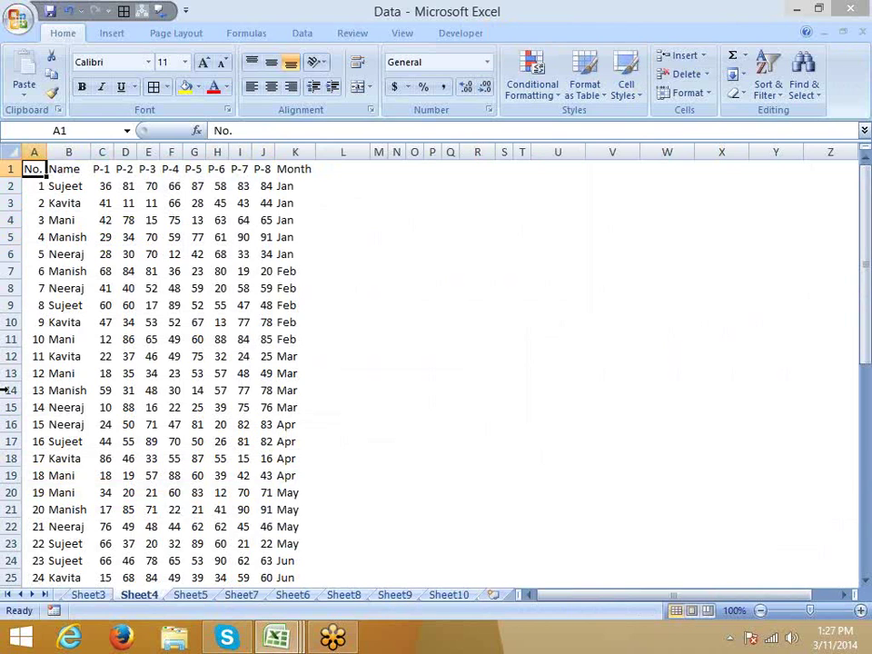
key("ctrl+shift+End")
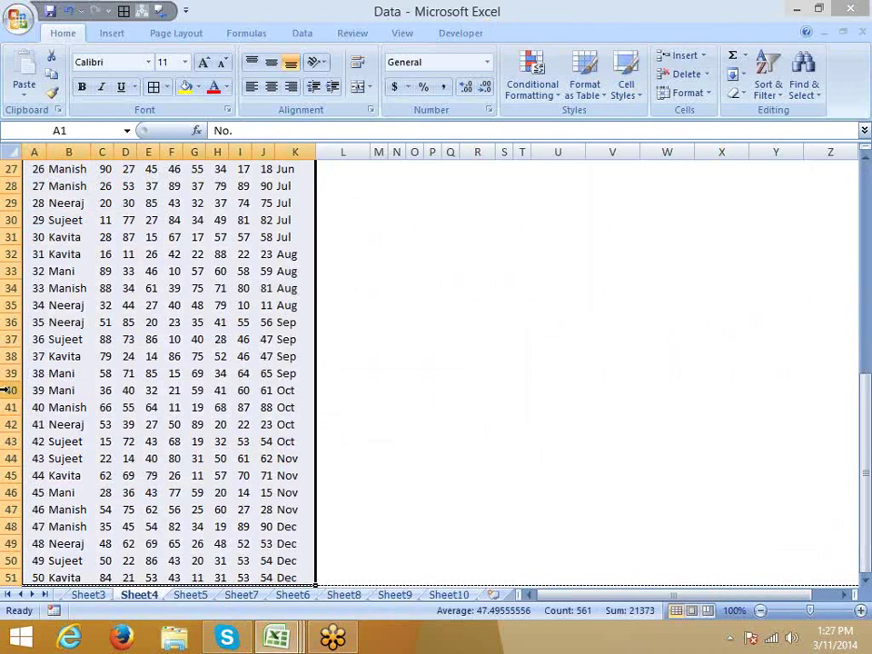
key("Down")
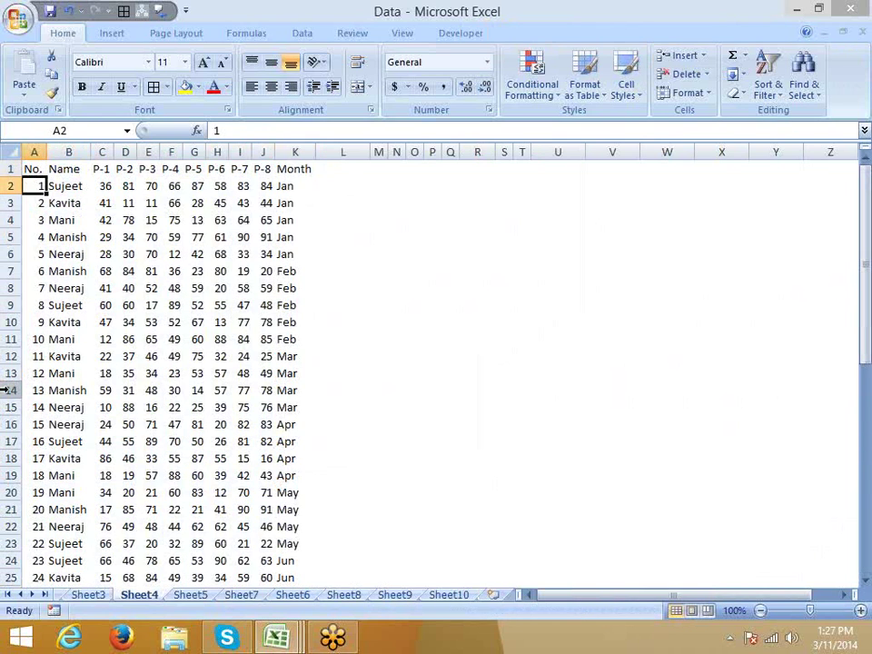
key("Down")
key("Down")
key("Down")
key("Down")
key("Down")
key("Down")
key("Up")
key("ctrl+Home")
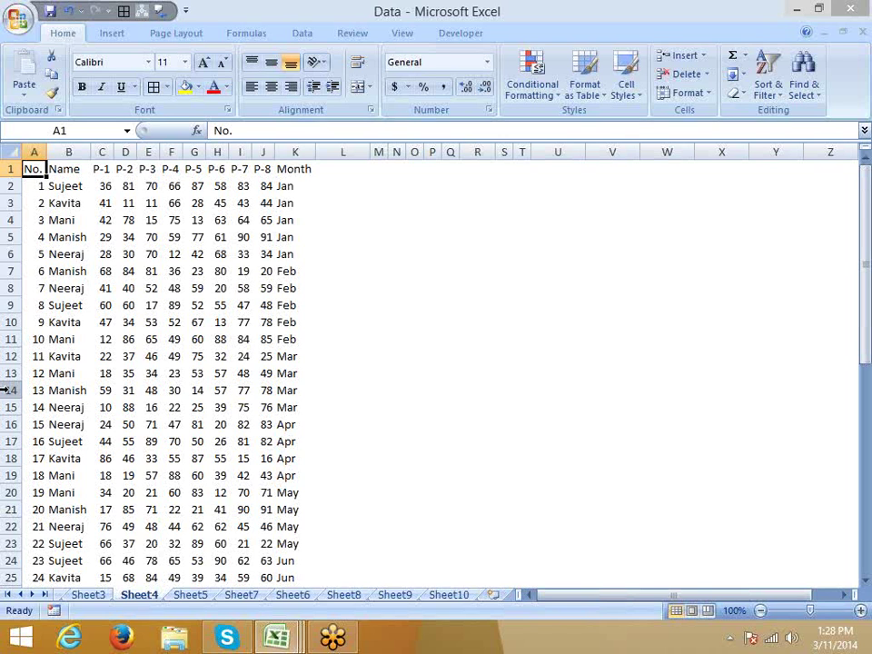
- Launch Excel 2013 with a maximized blank workbook, then return to the Data workbook
key("super")
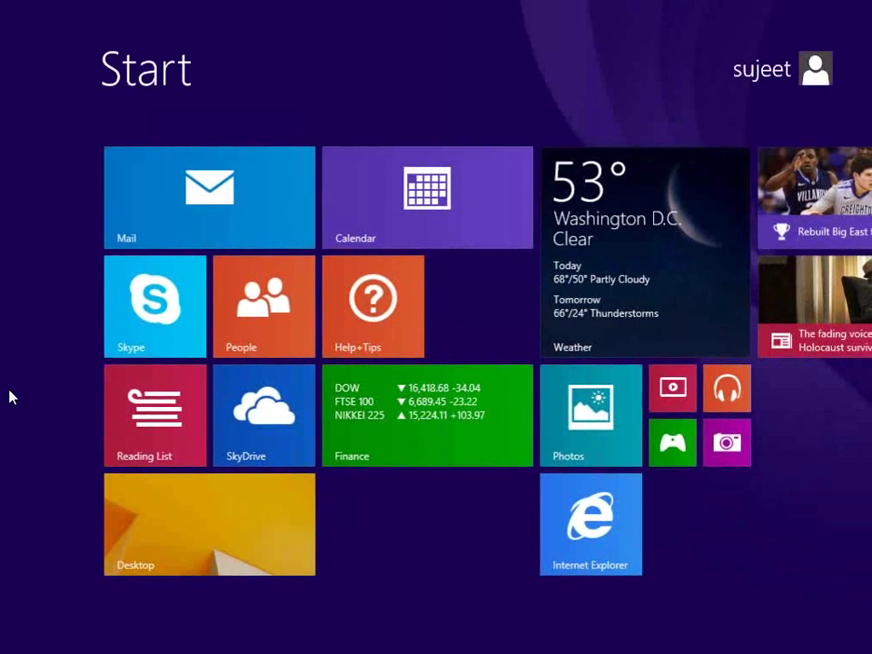
type("excel 2007")
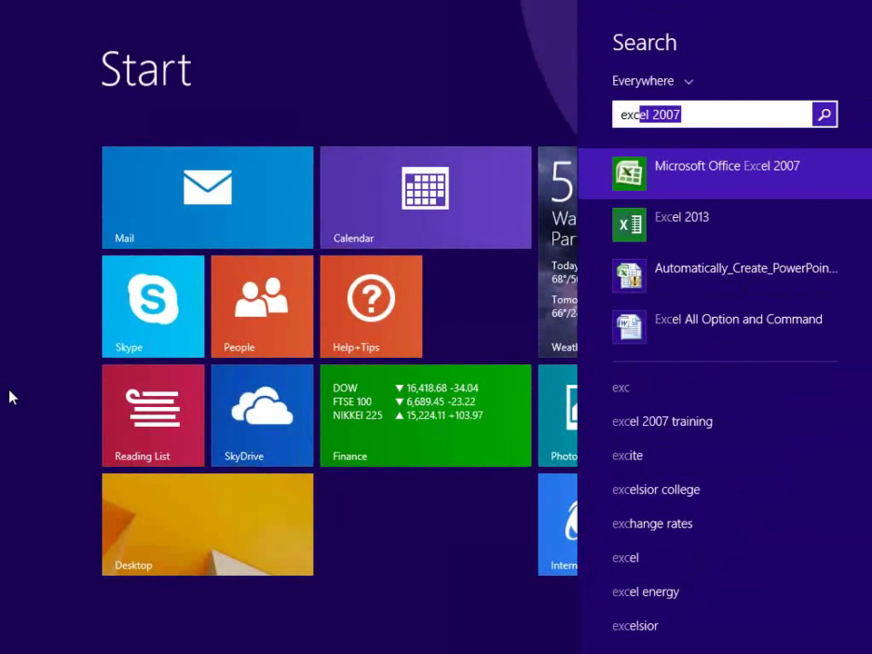
key("Down")
key("Return")
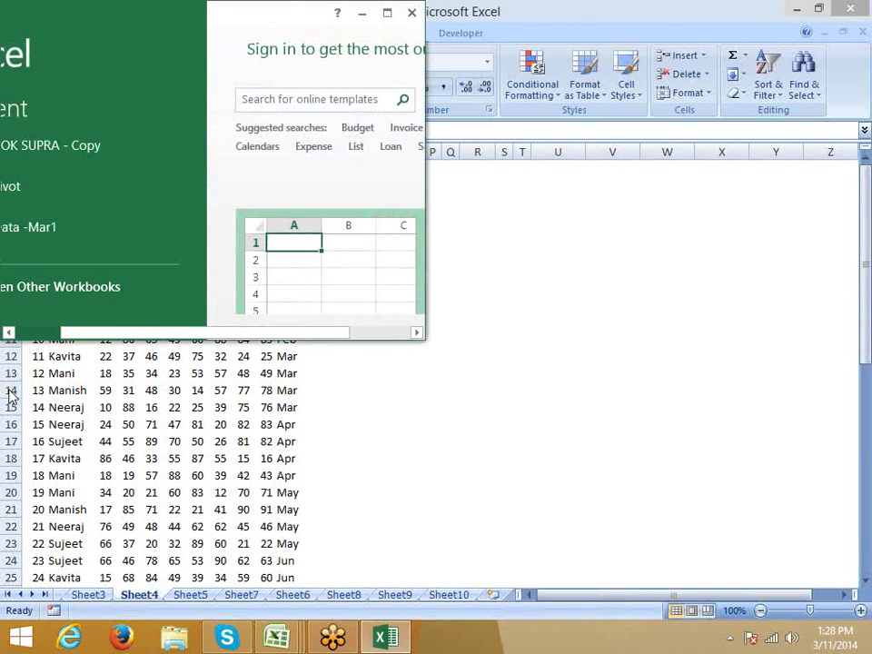
left_click(302, 247)
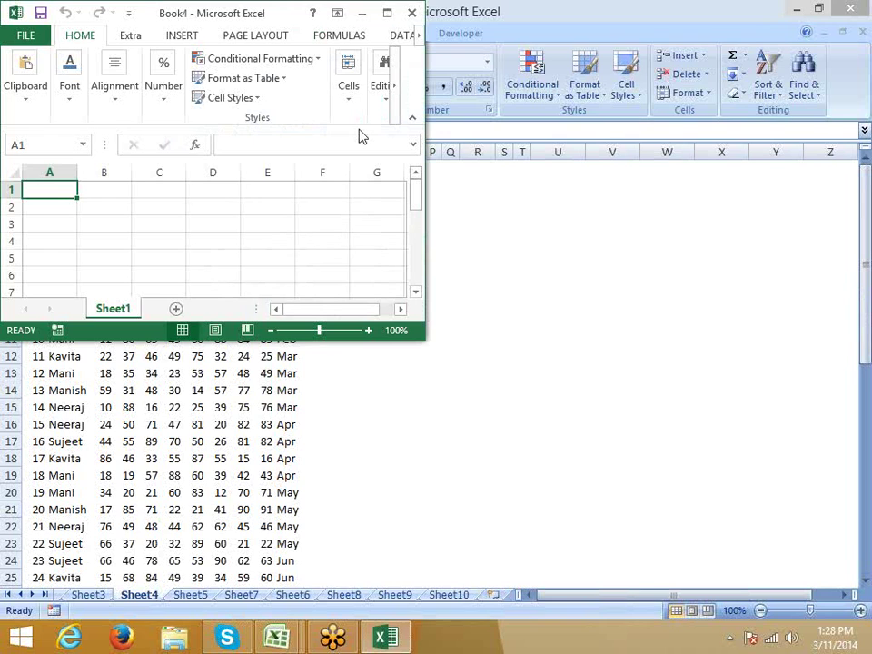
left_click(386, 18)
key("alt+Tab")
left_click(131, 188)
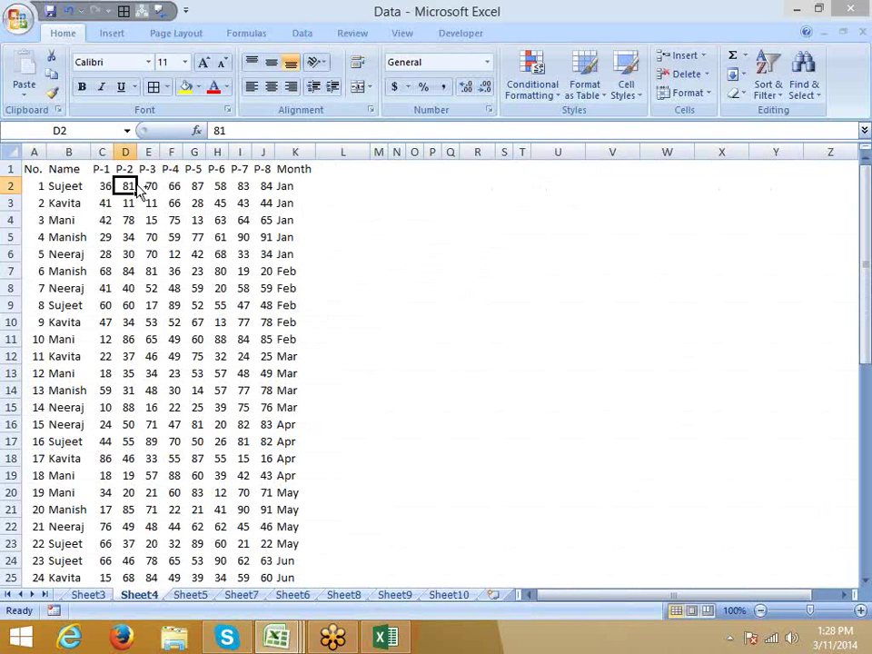
- Select the table from A1 across the header row and down to row 51
key("ctrl+Left")
key("ctrl+Up")
key("ctrl+shift+Right")
key("ctrl+shift+Down")
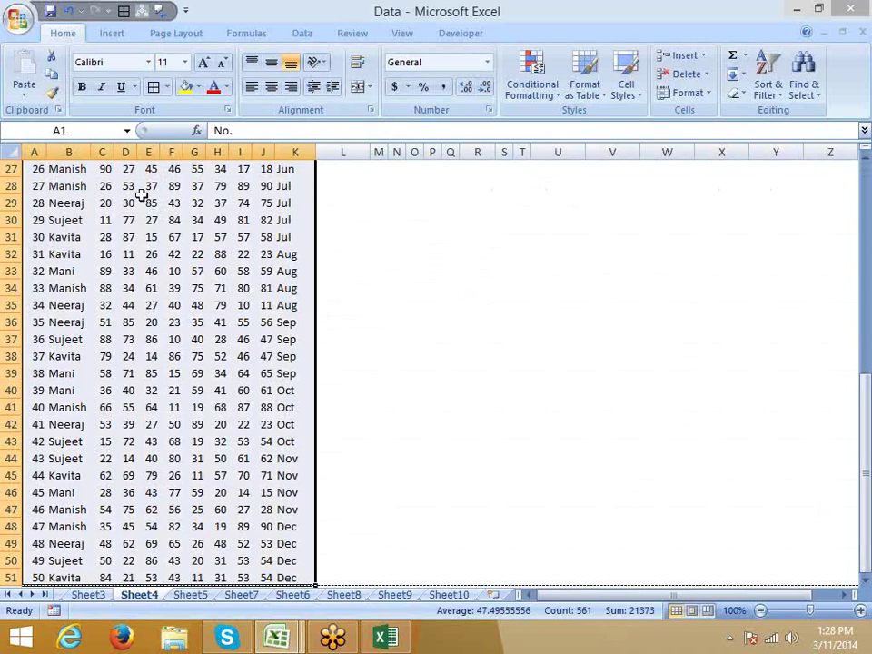
key("alt")
key("alt")
- Jump between the table's top and row 51, then select A1:K51 with Ctrl+Shift+End
key("ctrl+Home")
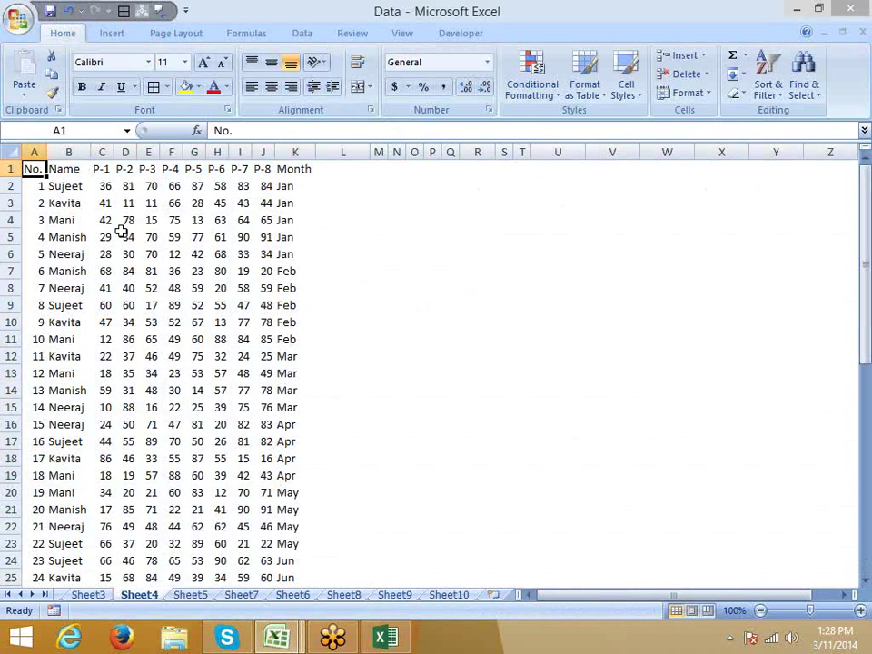
key("Down")
key("Down")
key("Down")
key("Down")
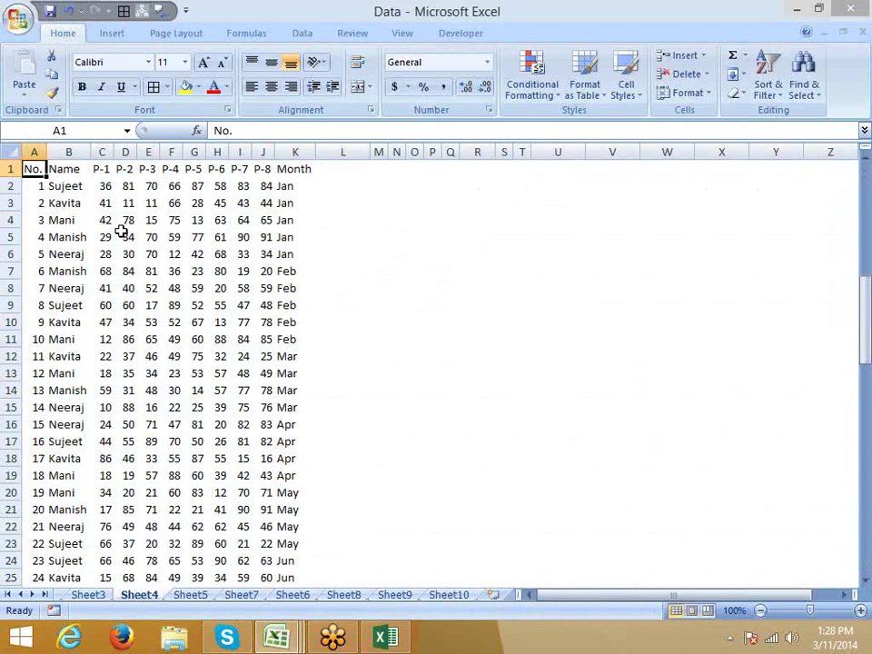
key("ctrl+Down")
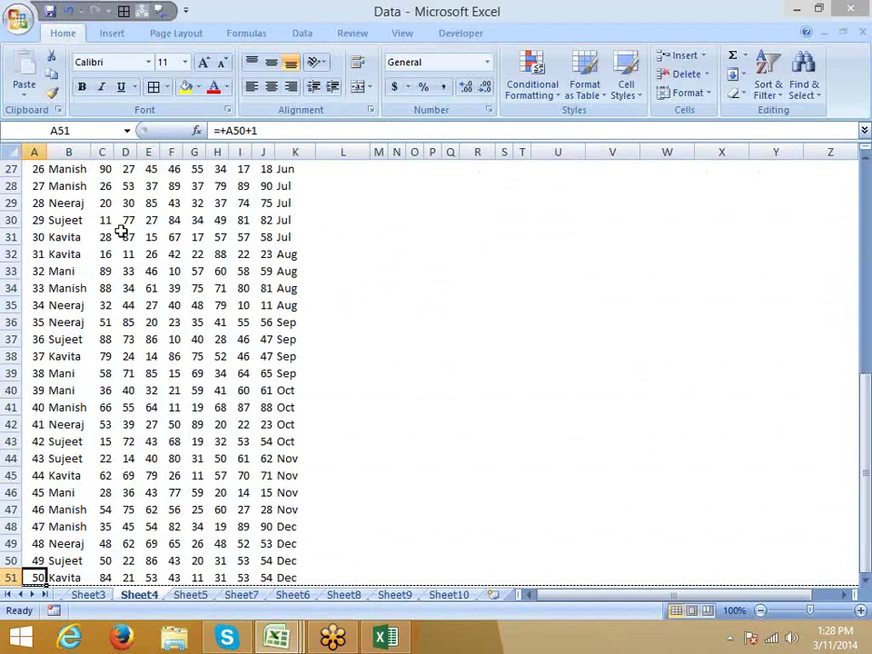
key("ctrl+Up")
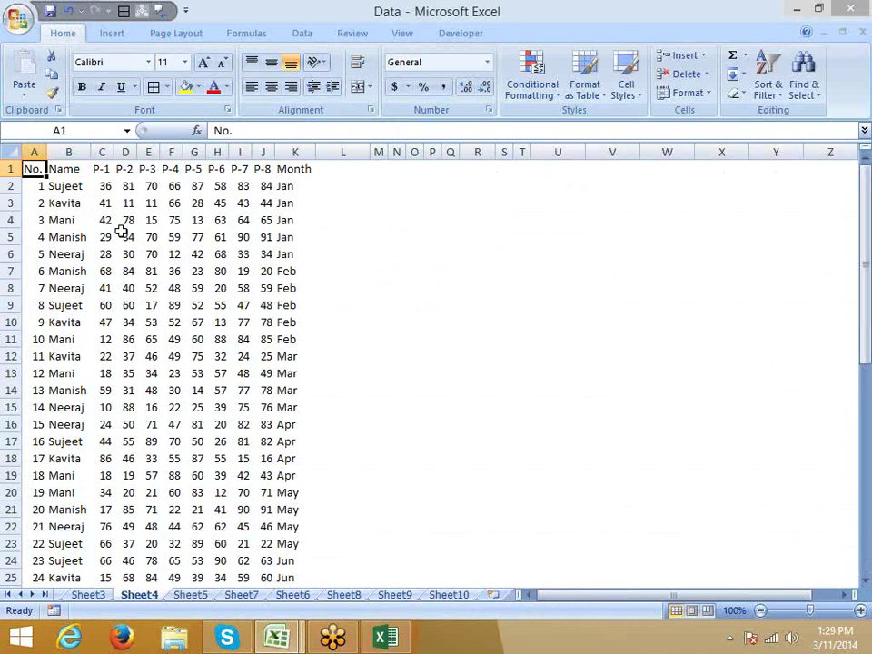
key("ctrl+shift+End")
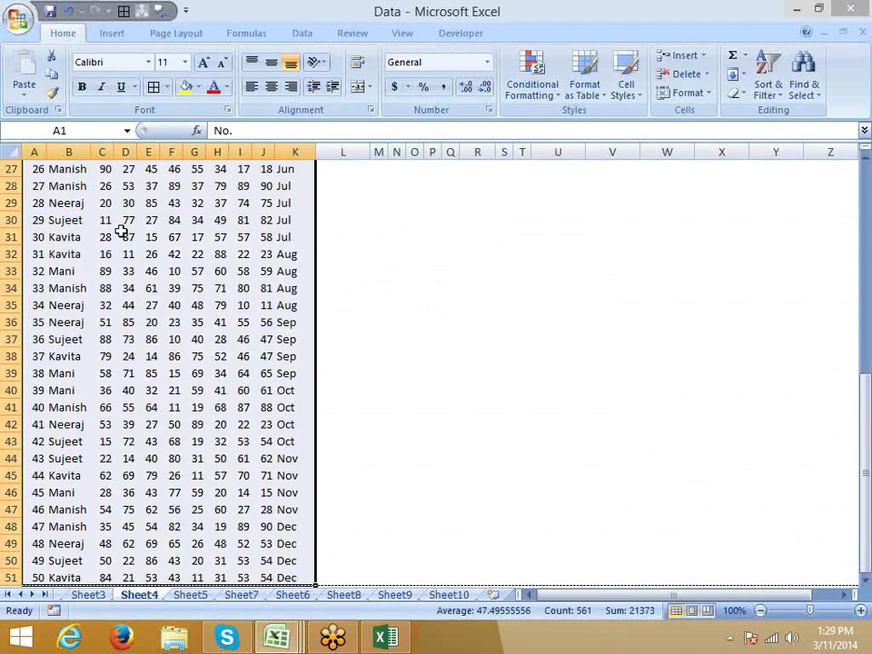
- Select the whole sheet, then just the data region around B28 with Ctrl+A
left_click(13, 150)
key("Down")
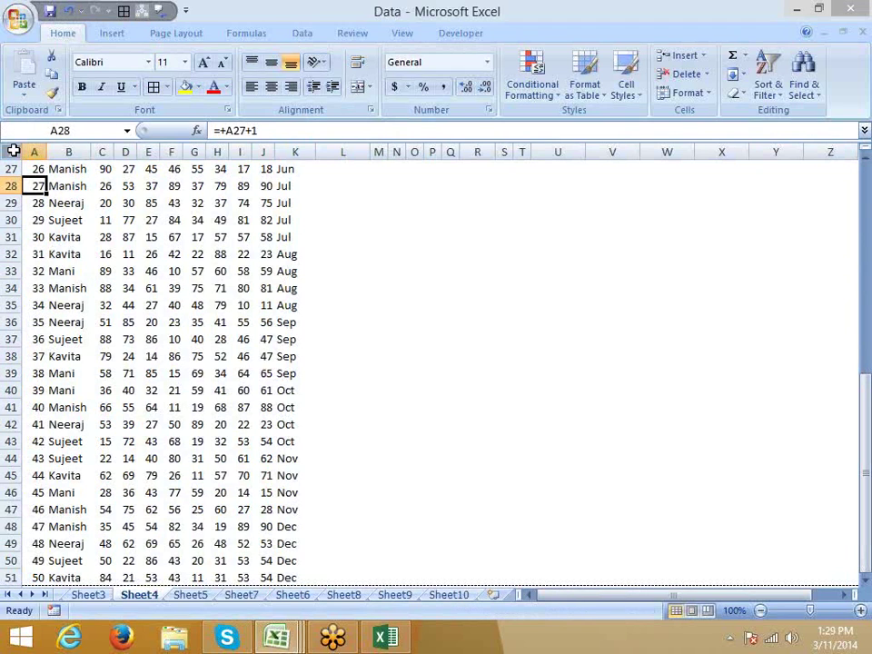
key("Right")
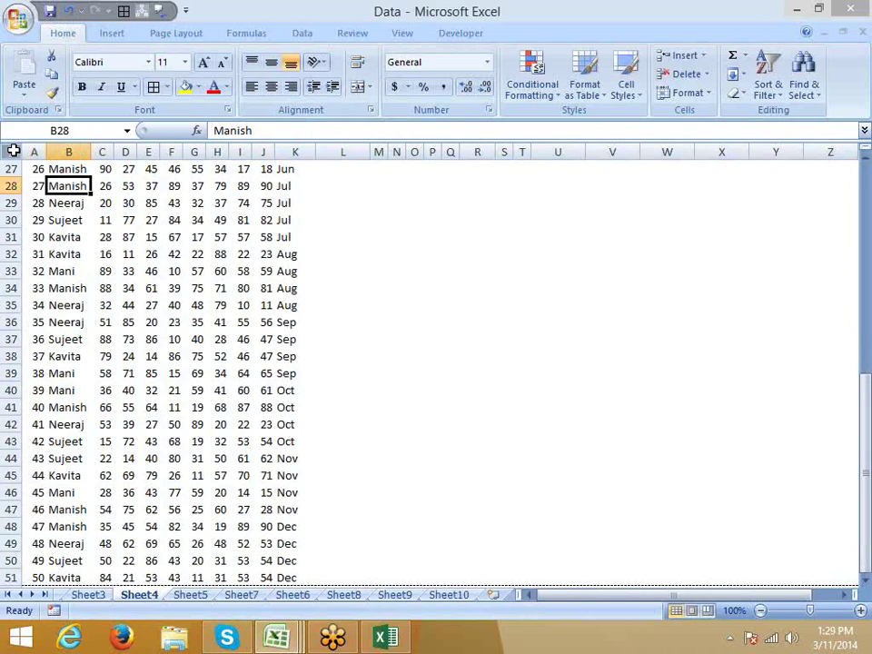
key("ctrl+a")
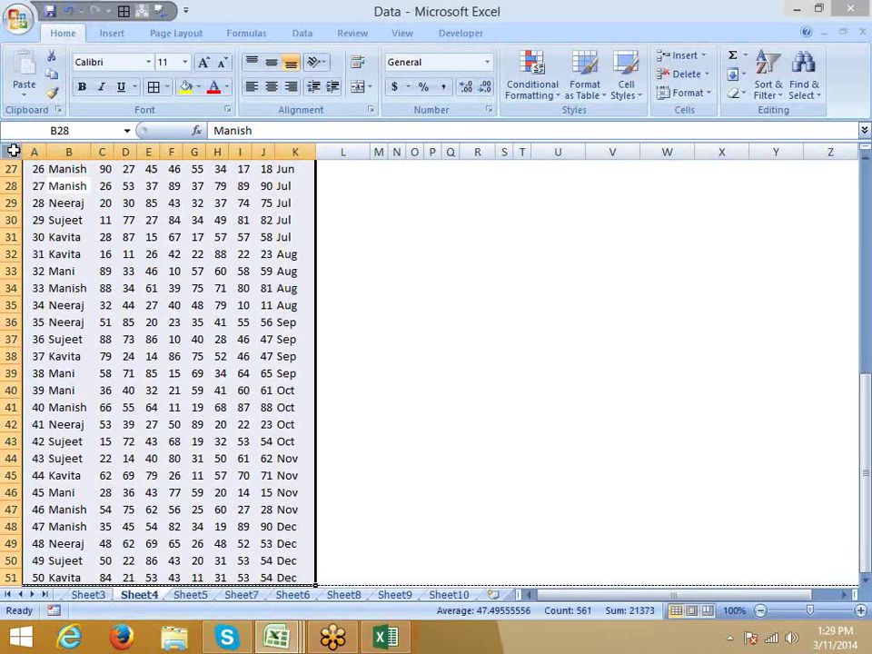
- Select the current region via Go To Special, then again with Ctrl+A from F32
left_click(802, 96)
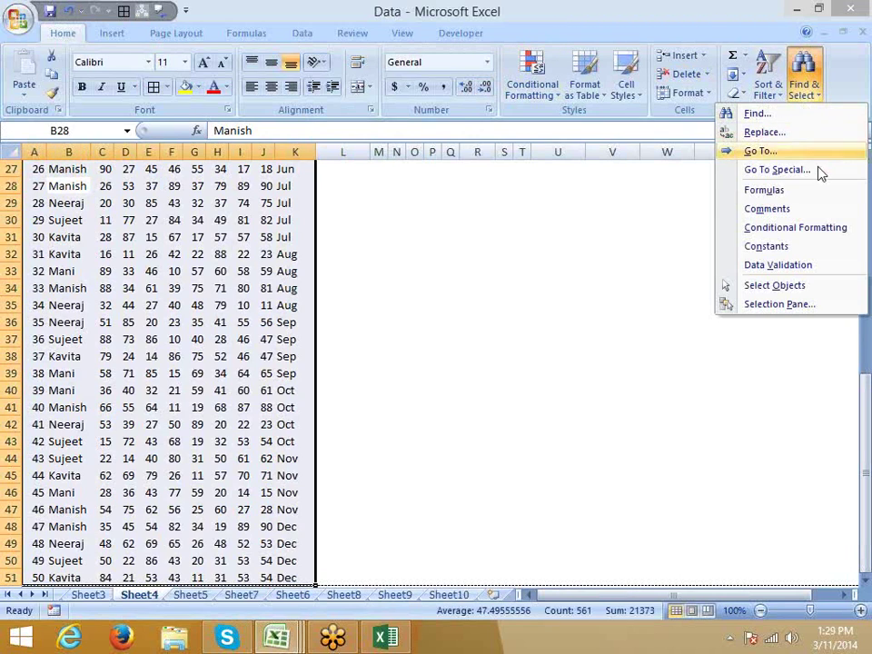
left_click(817, 176)
left_click(221, 274)
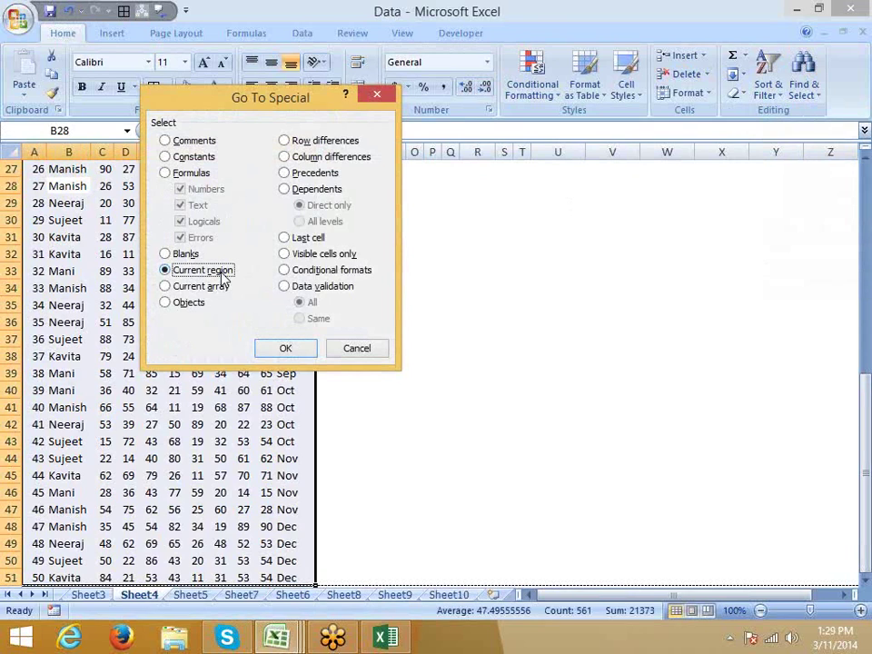
double_click(220, 271)
left_click(172, 253)
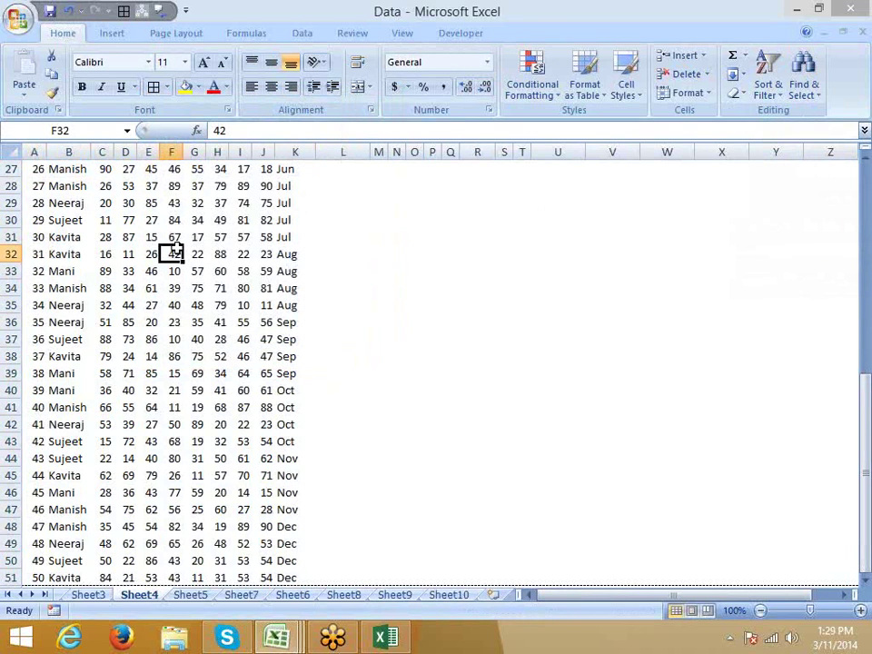
key("ctrl+a")
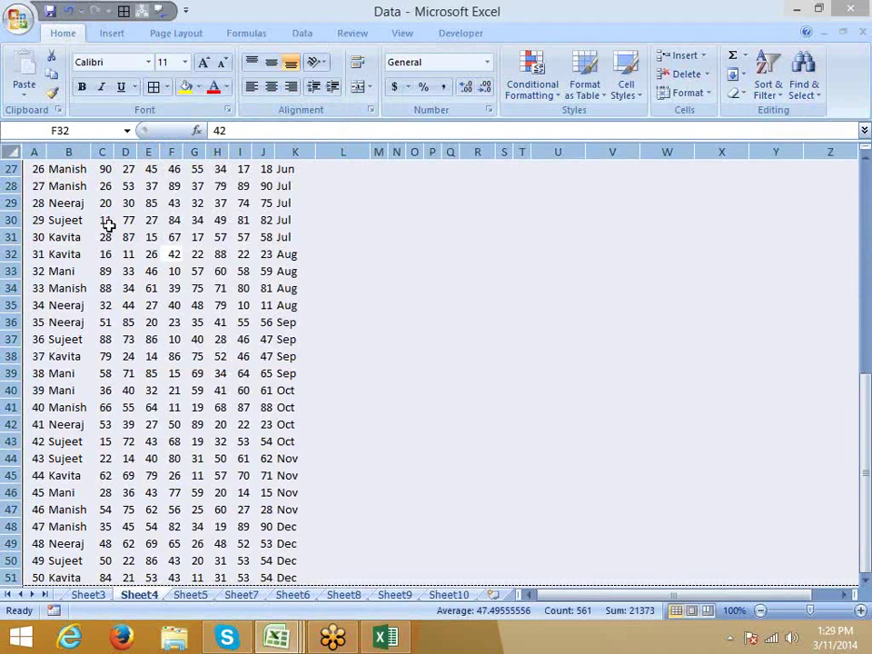
- Insert a blank test row at row 10 inside the table
left_click(106, 222)
key("ctrl+Up")
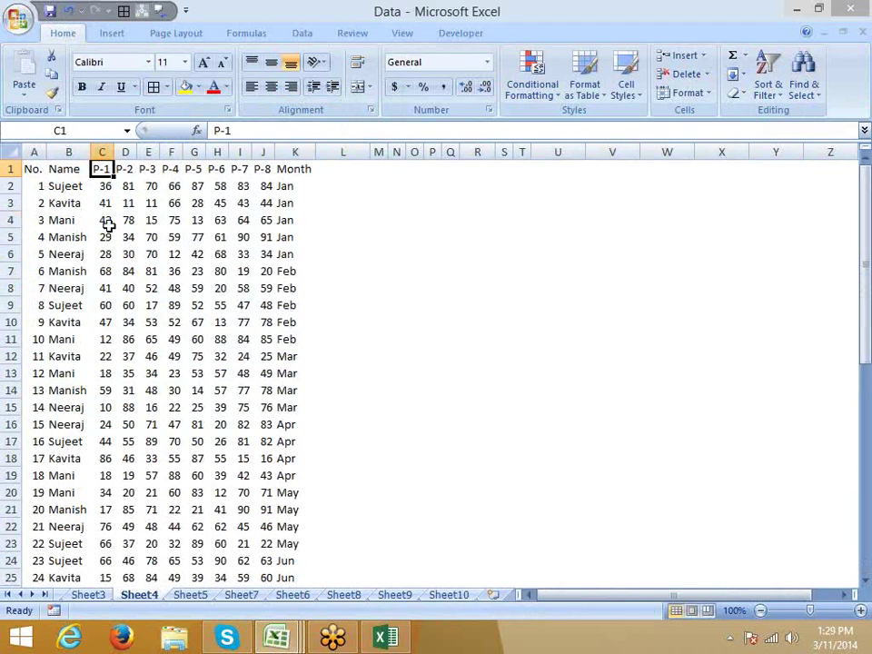
key("ctrl+a")
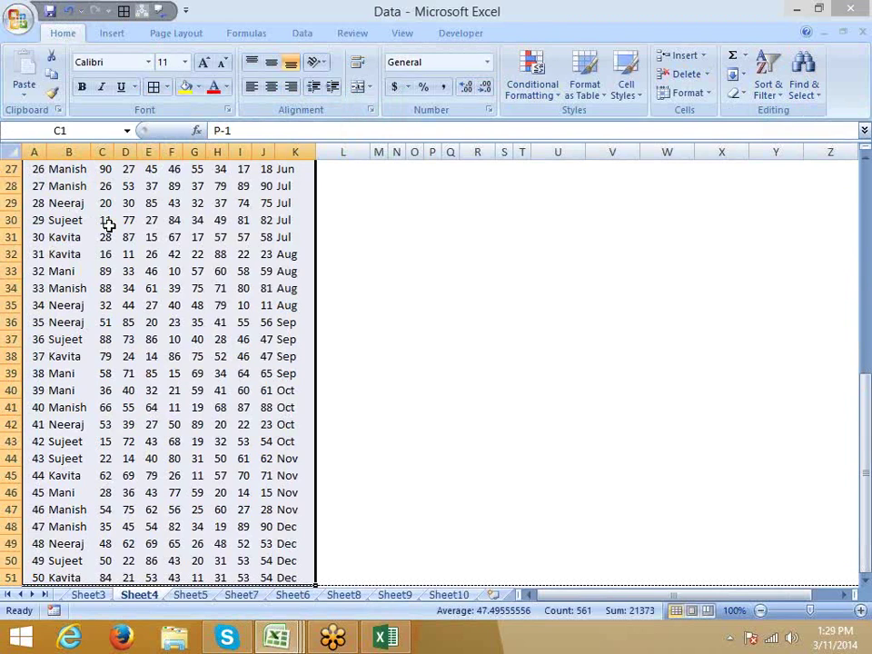
key("Up")
key("Down")
key("Down")
key("Down")
key("Down")
key("Down")
key("shift+space")
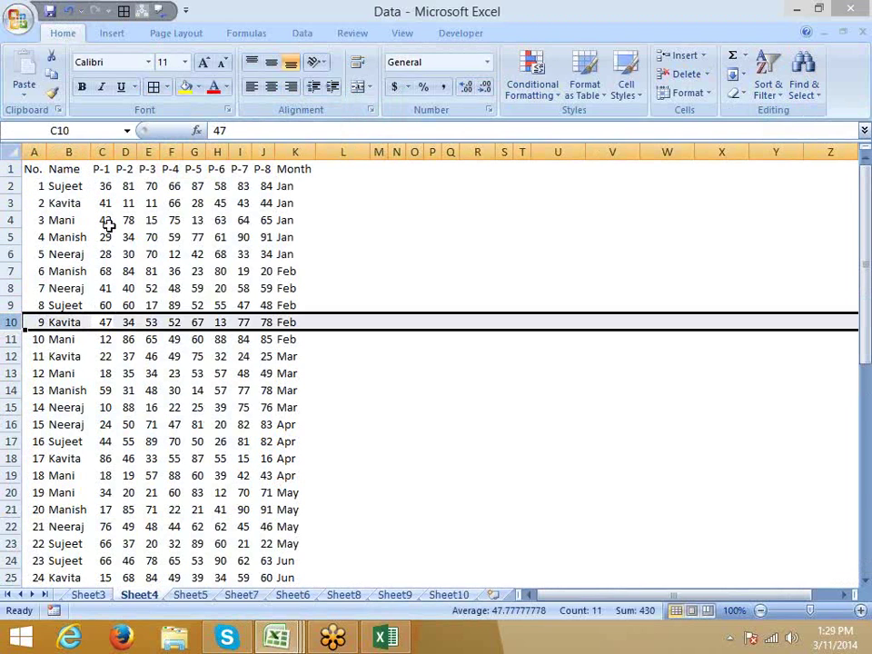
key("ctrl+shift+plus")
- Check how the selected data region stops at the blank test row
key("Up")
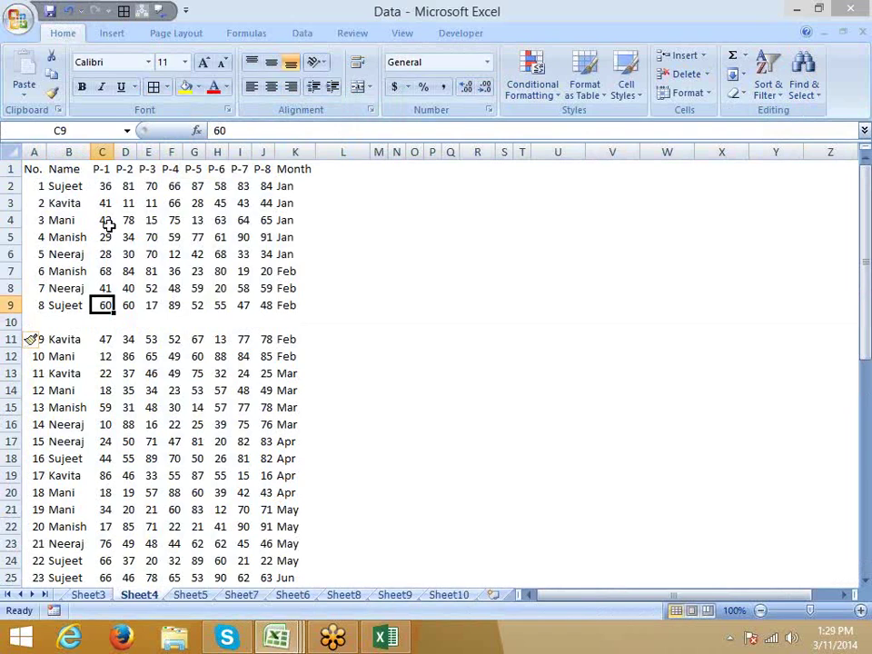
key("ctrl+a")
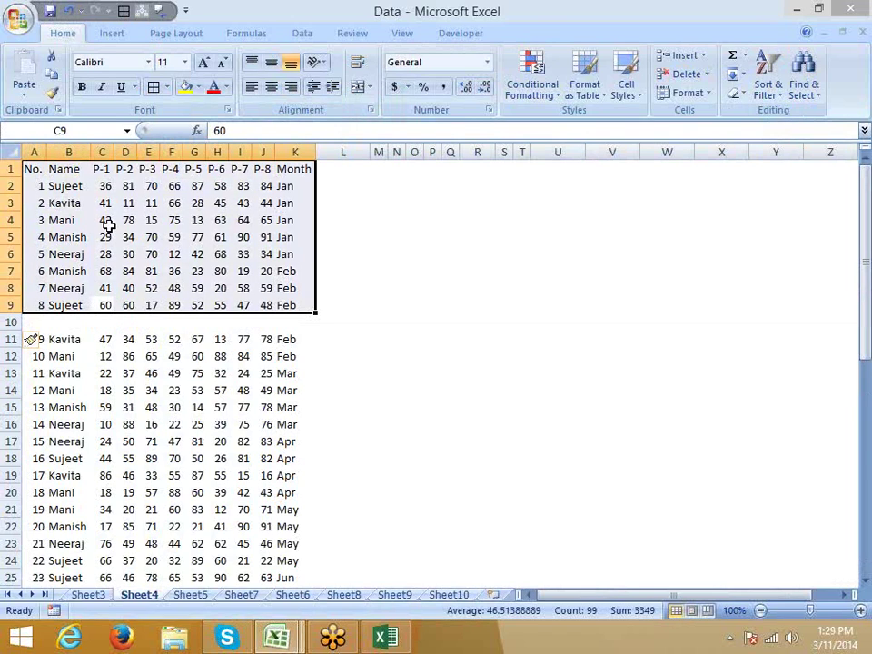
key("Down")
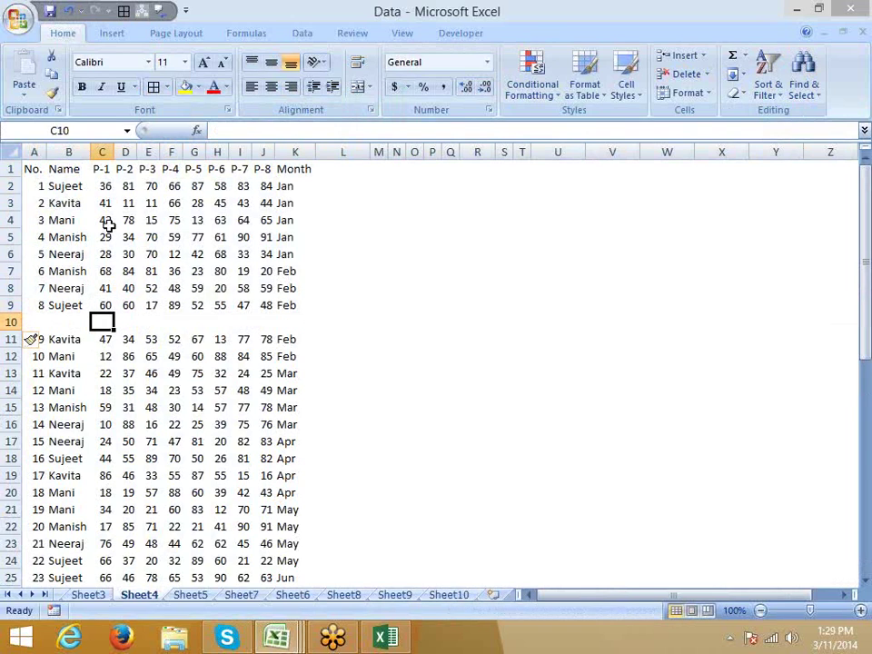
key("Down")
key("Left")
key("Up")
key("Left")
key("shift+Right")
key("shift+Right")
key("shift+Right")
key("shift+Right")
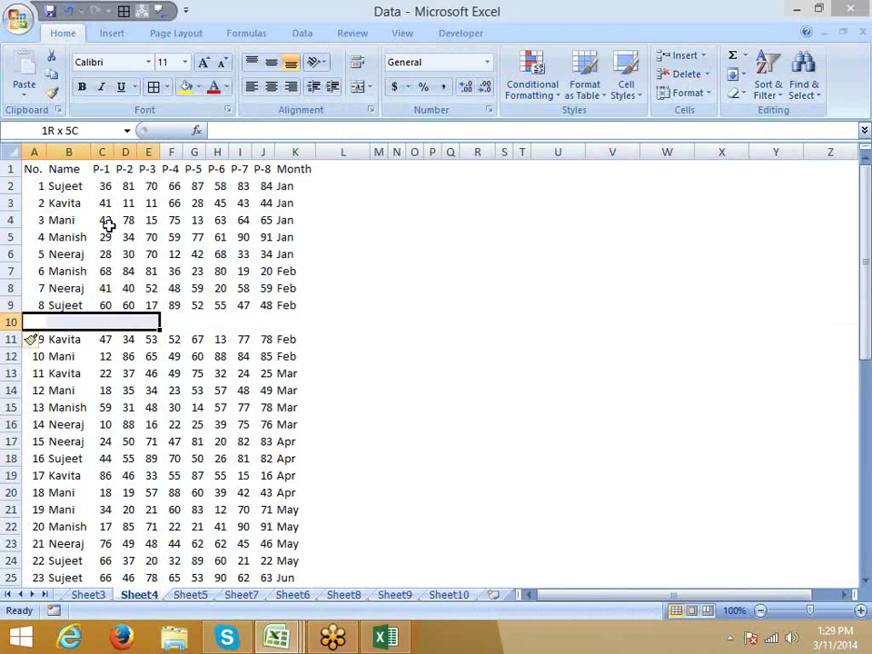
key("shift+Right")
key("shift+Right")
key("shift+Right")
key("shift+Right")
key("shift+Right")
key("shift+Right")
- Enter 1 in the blank row and reselect the data region around it
key("Down")
key("Right")
key("Right")
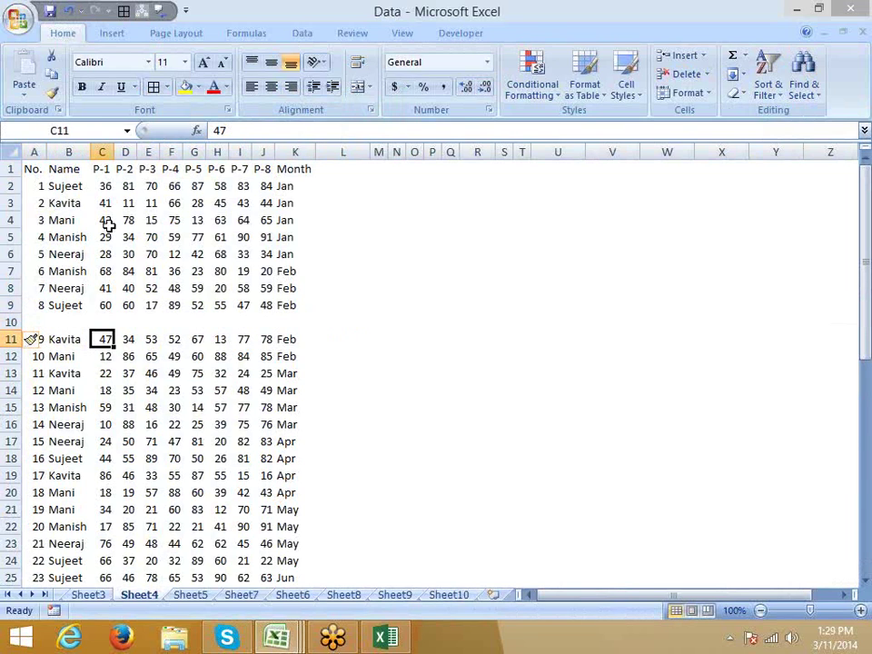
key("Up")
type("1")
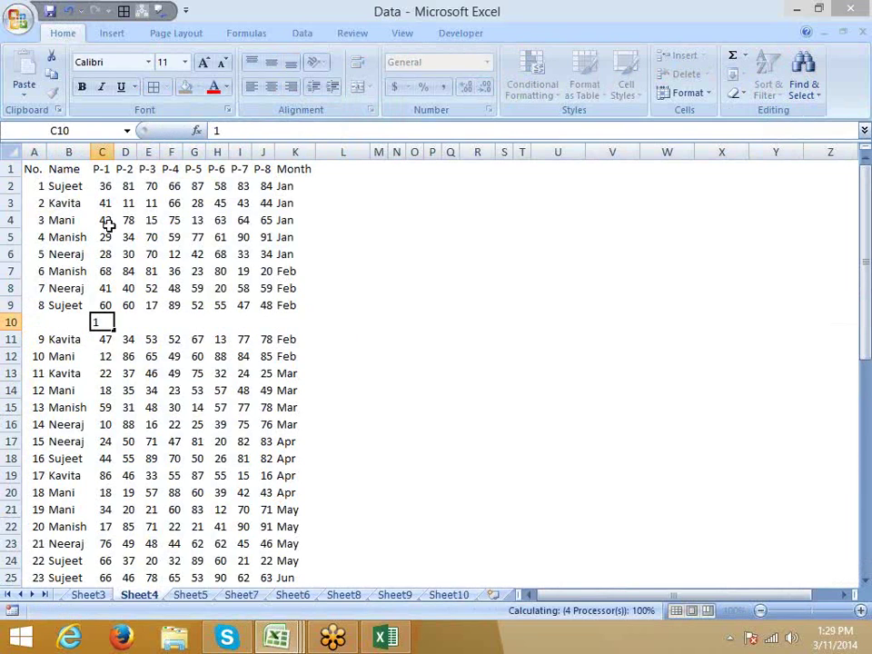
key("Right")
key("ctrl+a")
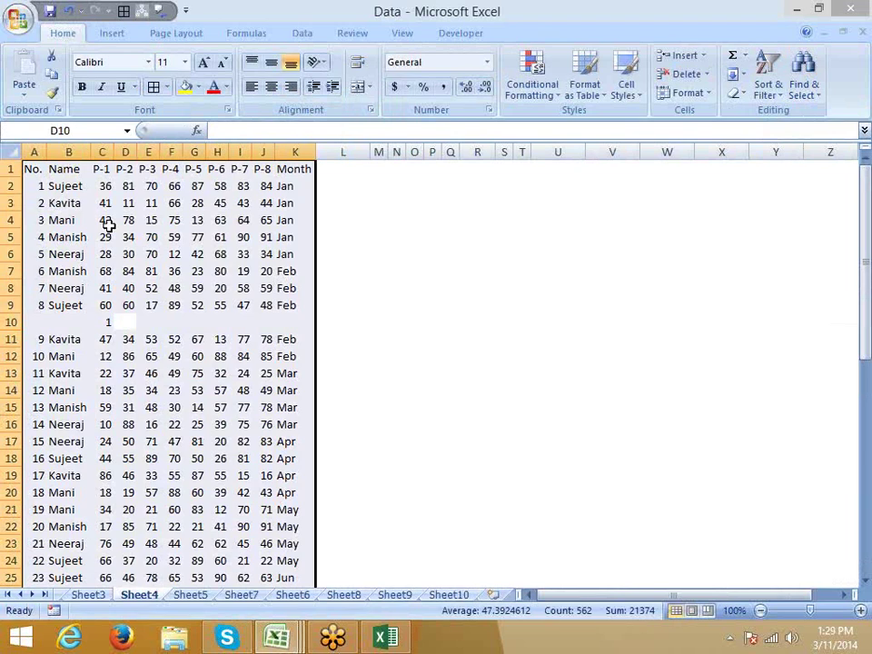
- Delete the temporary row 10 and return to the top of the table
key("Down")
key("Down")
key("Up")
key("Up")
key("shift+space")
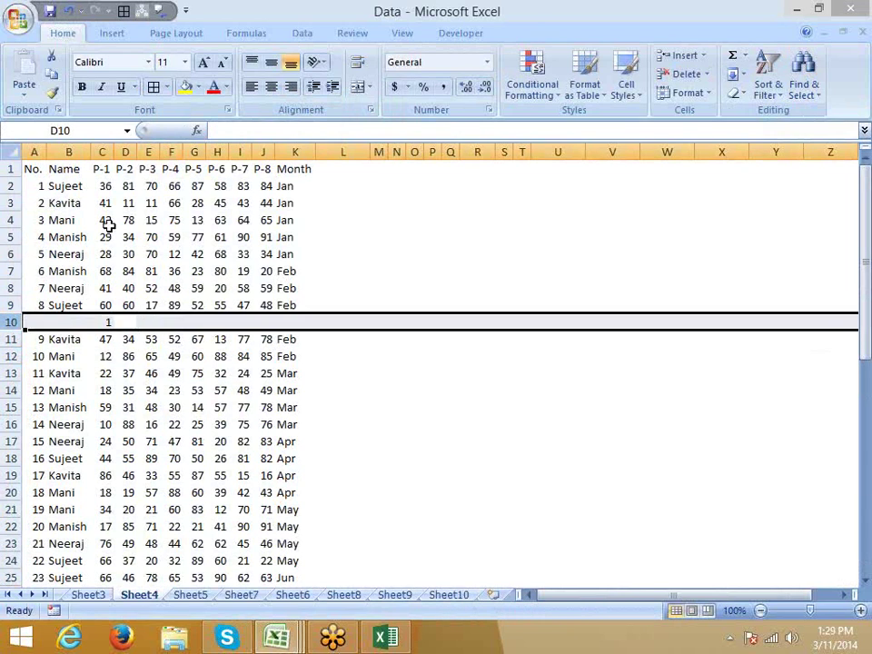
key("ctrl+minus")
key("ctrl+Up")
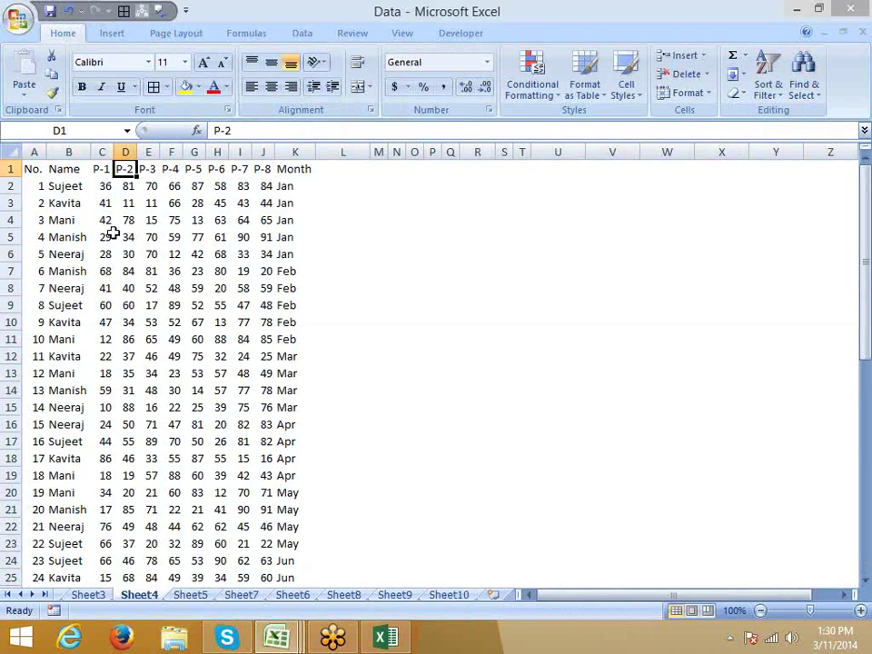
- Insert a blank row 12 between entries 10 and 11
left_click(41, 166)
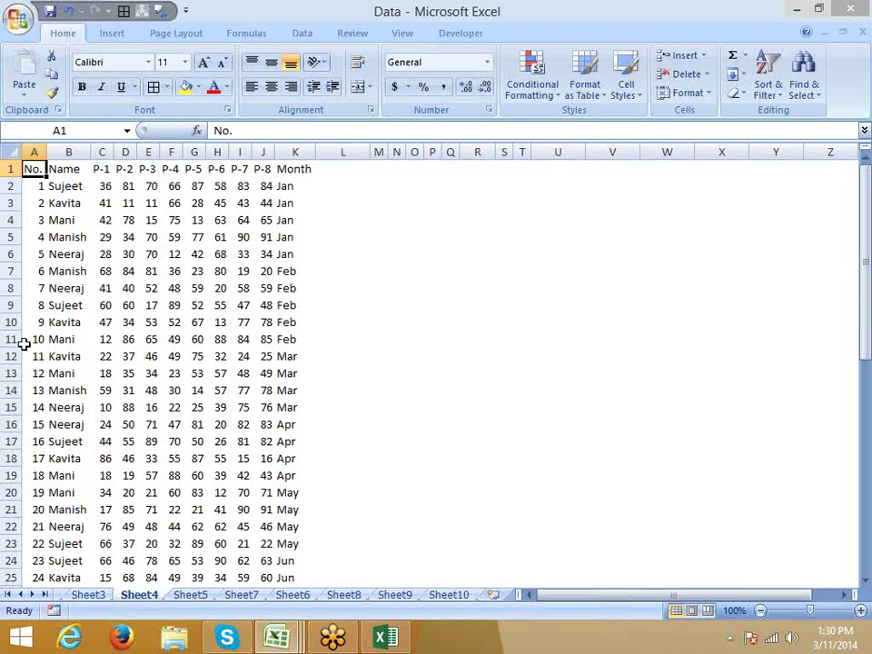
left_click(11, 354)
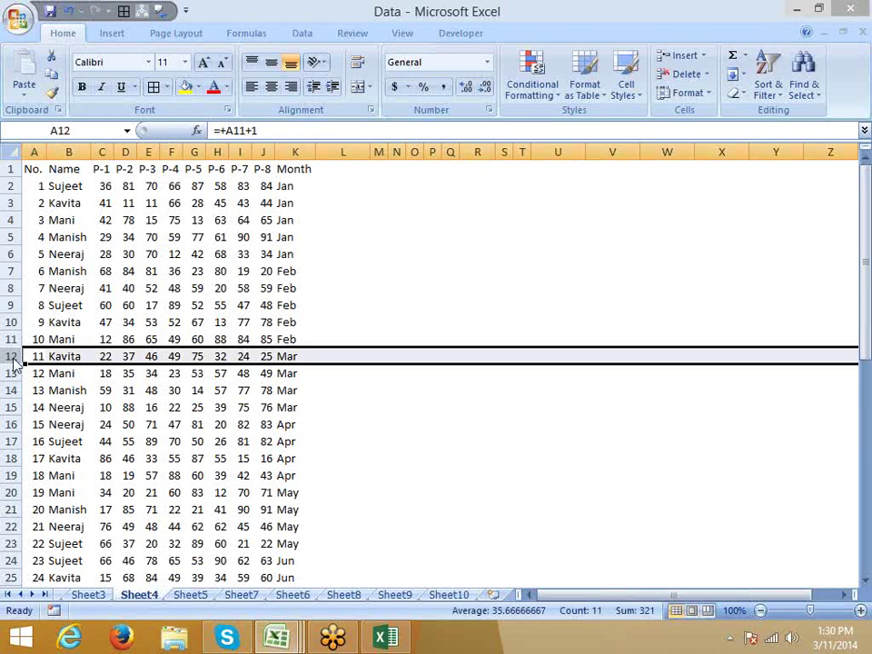
right_click(11, 357)
left_click(79, 451)
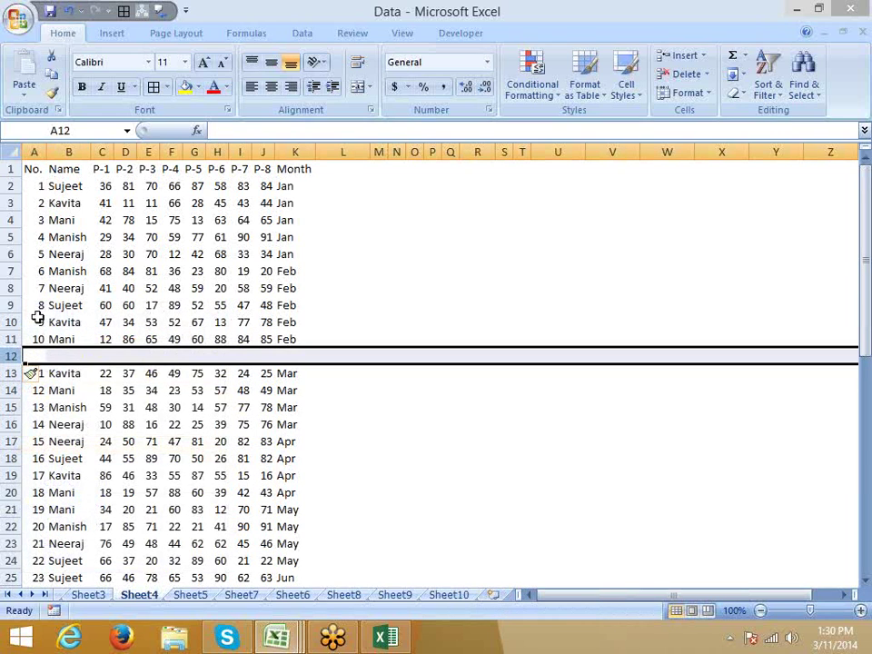
left_click_drag(40, 153, 309, 581)
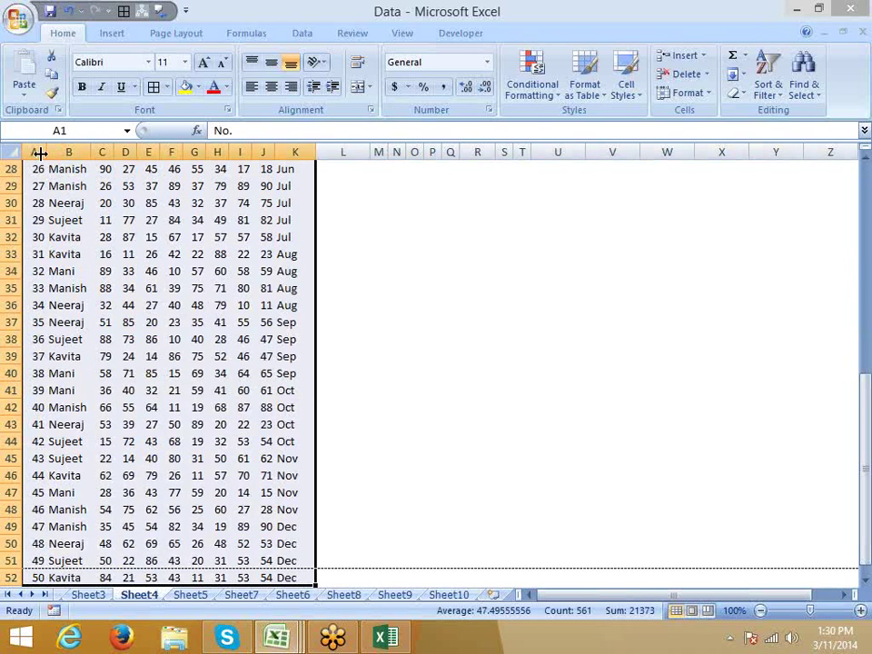
- Delete the empty row 12 and return to the No. heading
key("Down")
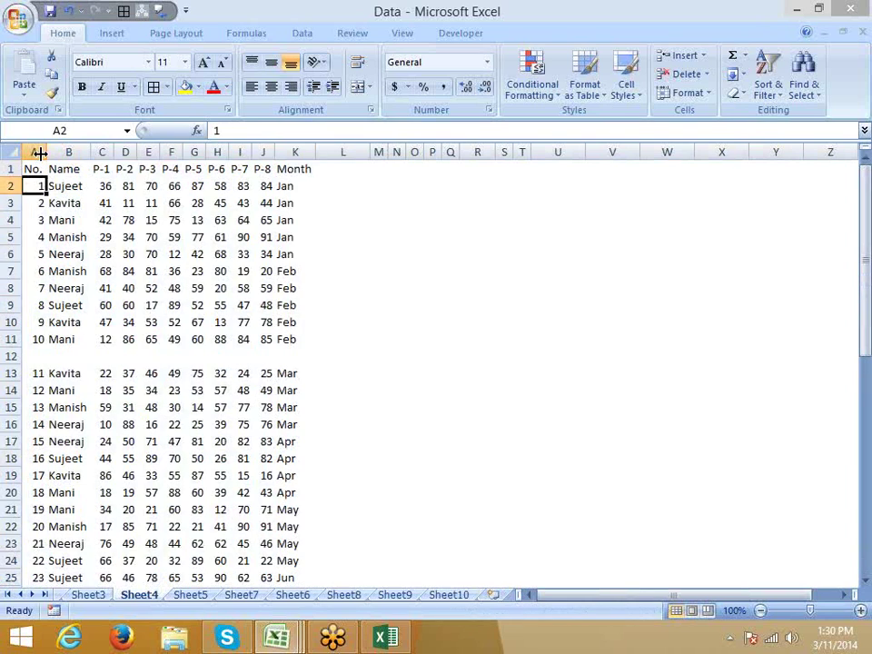
left_click(36, 339)
left_click_drag(11, 356, 10, 356)
key("ctrl+minus")
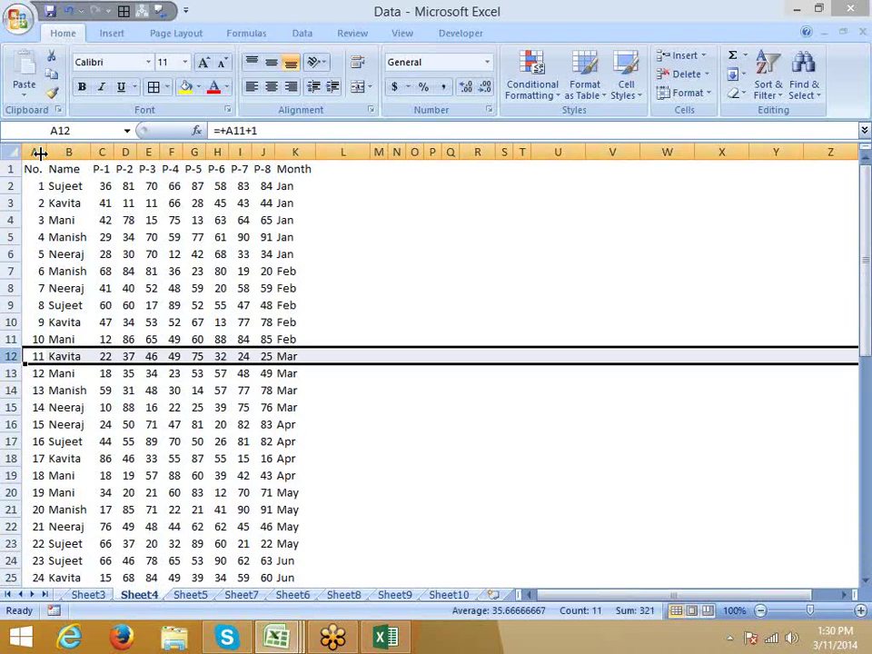
key("ctrl+Home")
- Sort the table by P-4 ascending, then undo the sort
left_click(768, 86)
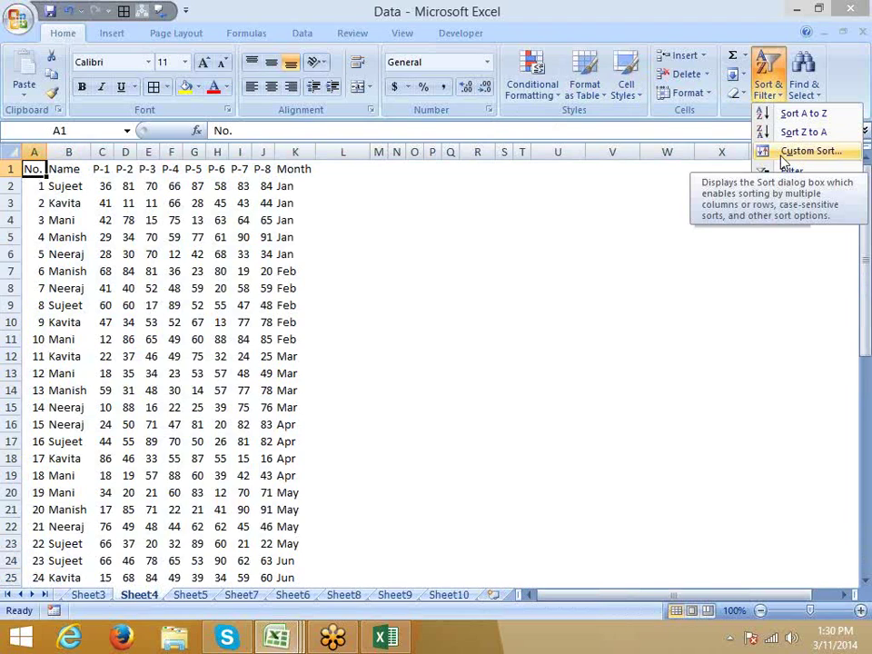
left_click(194, 240)
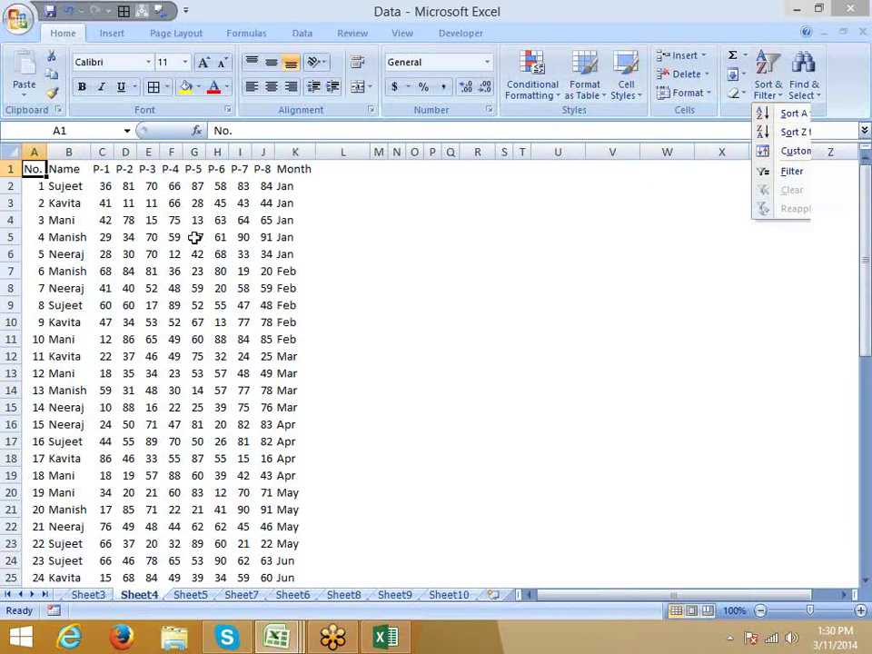
left_click(171, 170)
left_click(768, 84)
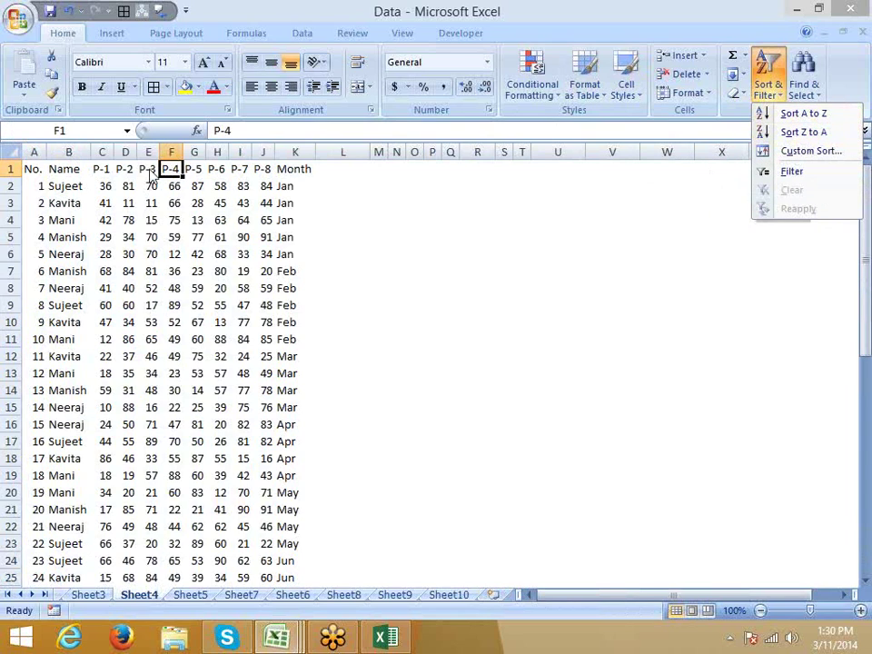
left_click(800, 116)
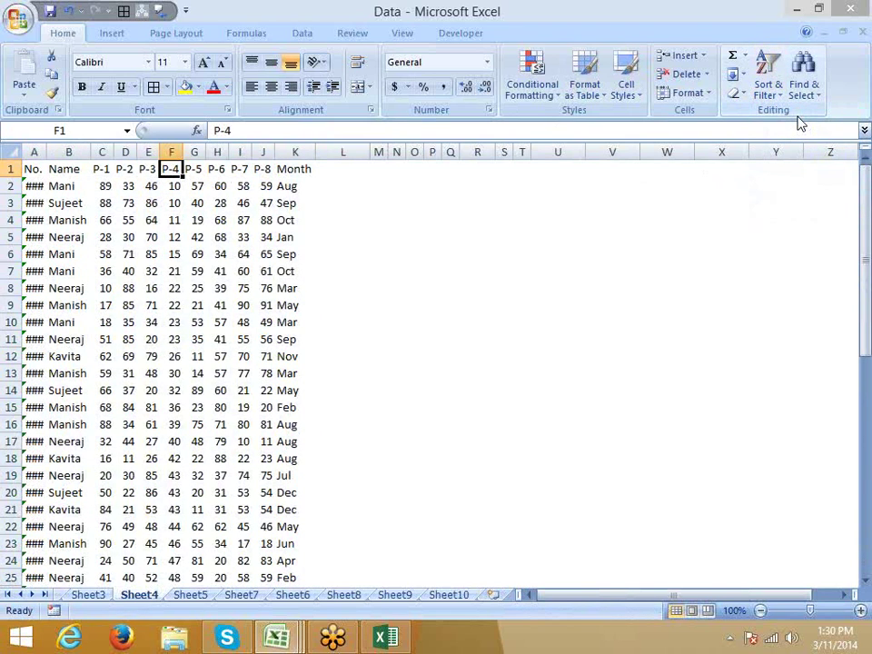
key("ctrl+z")
- Replace the No. column's formulas with pasted plain values
left_click(66, 151)
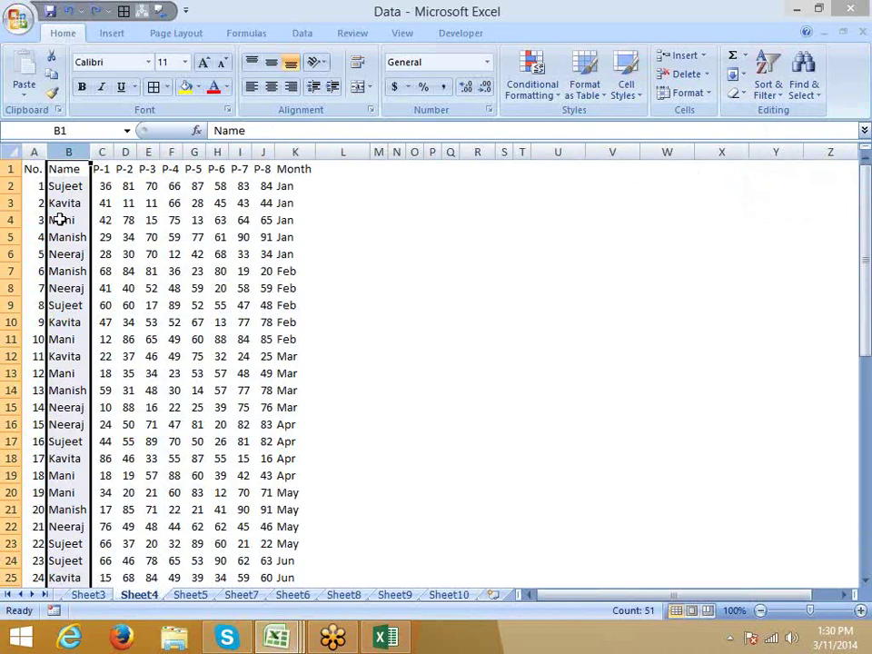
left_click(37, 152)
key("ctrl+c")
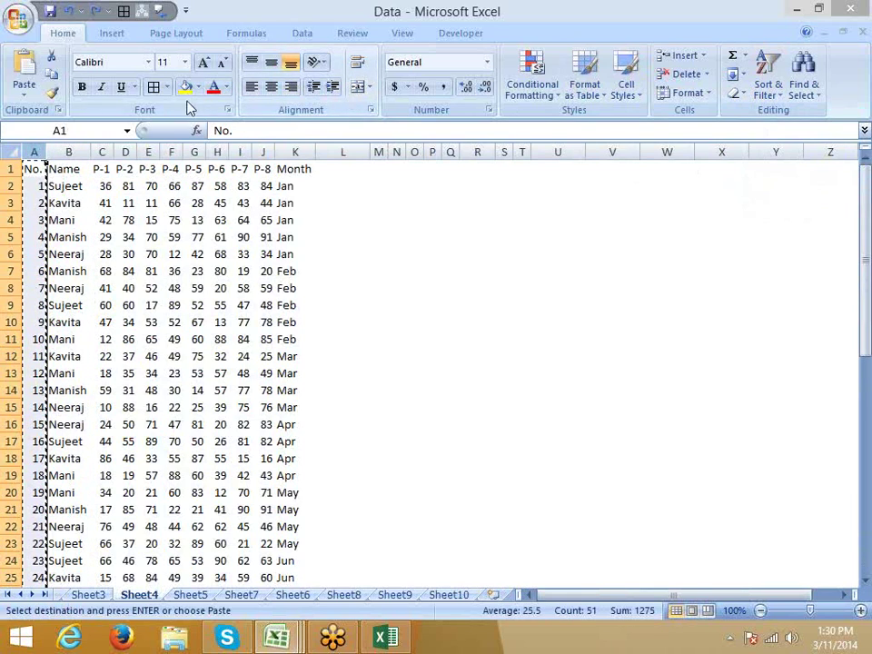
left_click(25, 93)
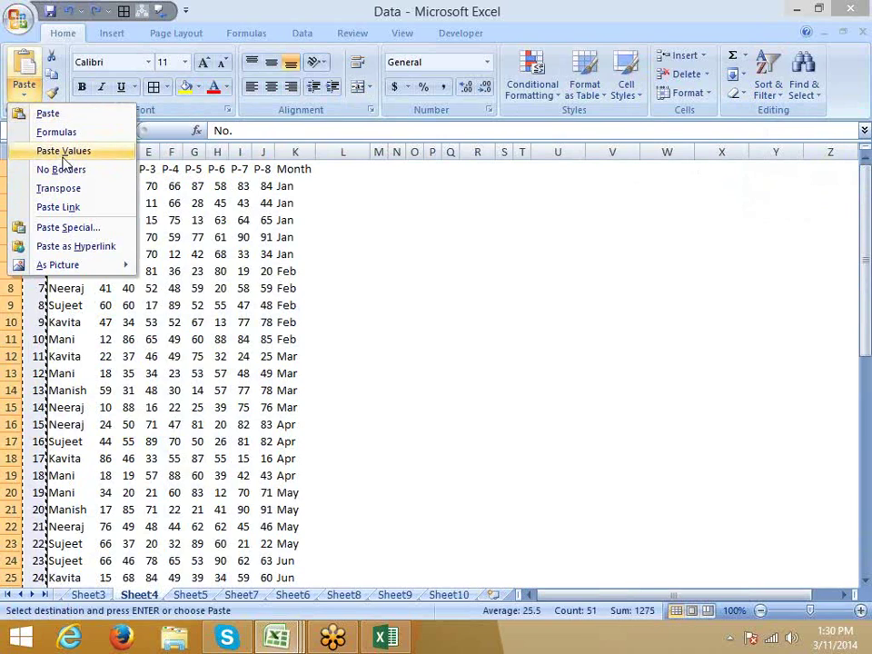
left_click(64, 150)
left_click(217, 185)
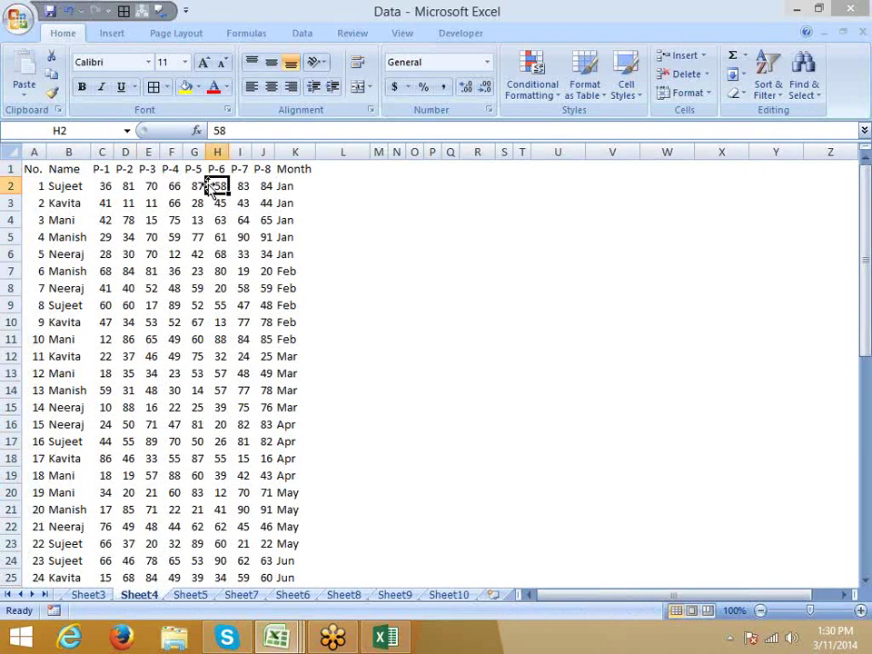
- Select the whole table A1:K51 starting from the No. heading
left_click(33, 168)
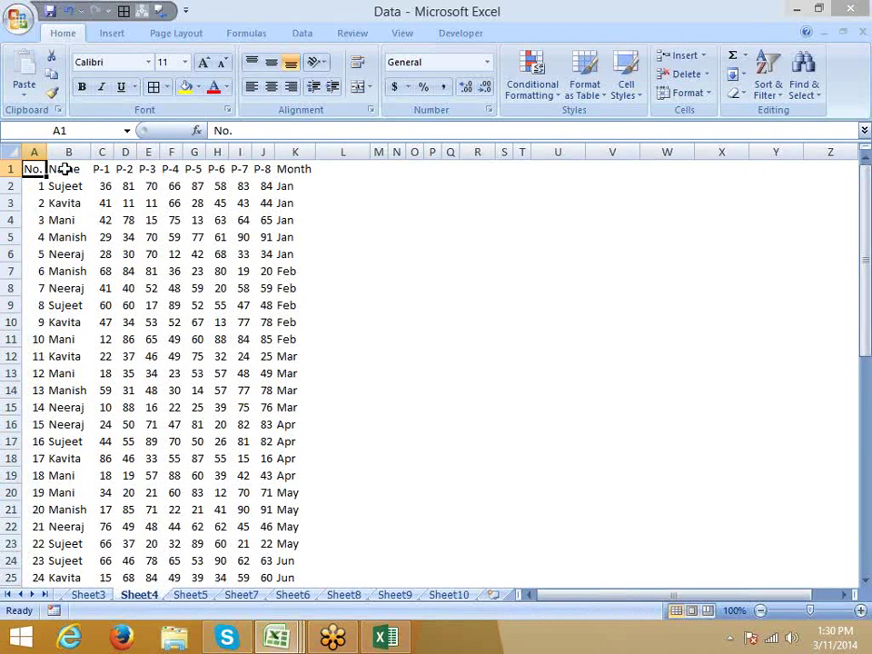
left_click(102, 184)
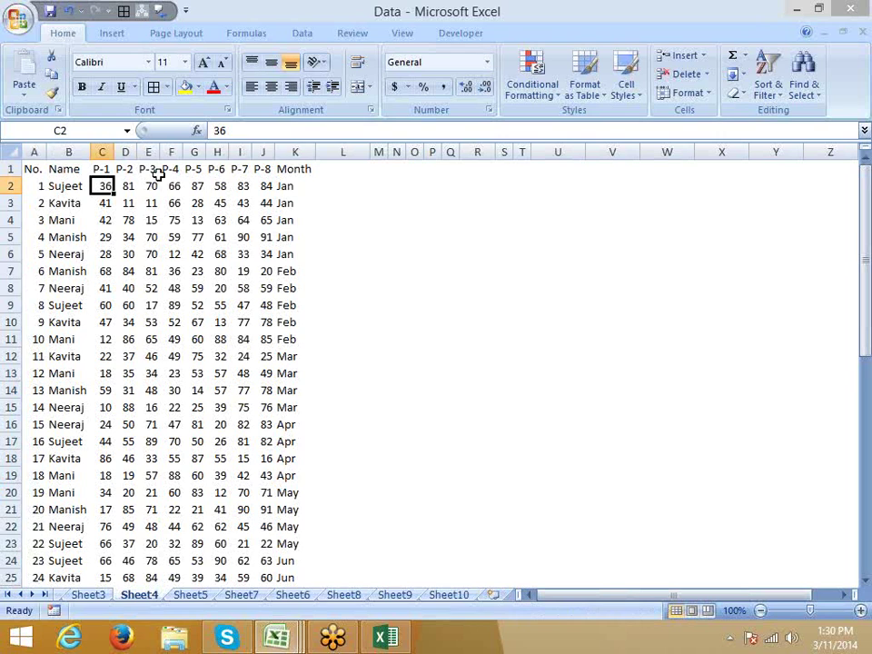
left_click(283, 149)
left_click(34, 169)
key("ctrl+shift+Right")
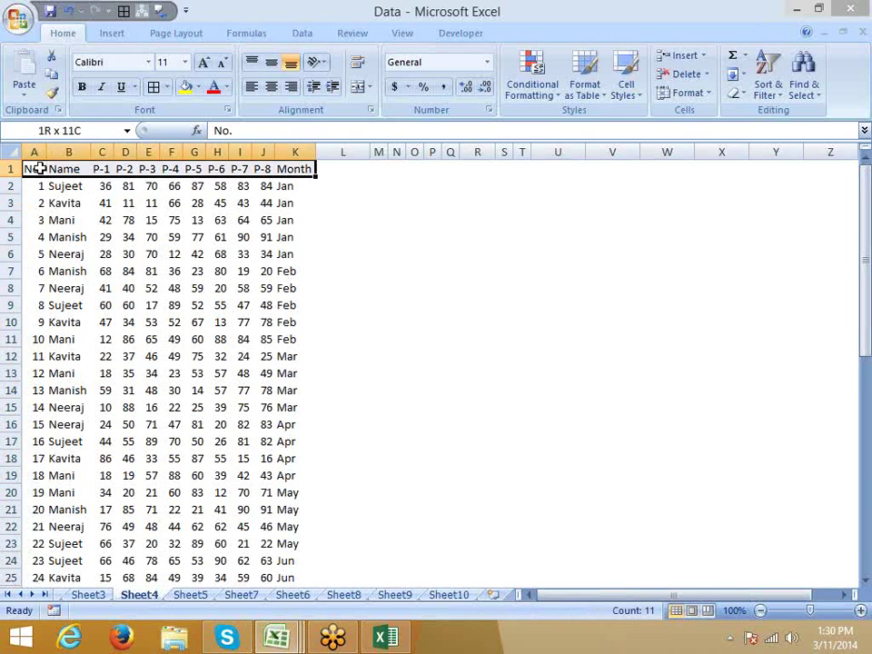
key("ctrl+shift+Down")
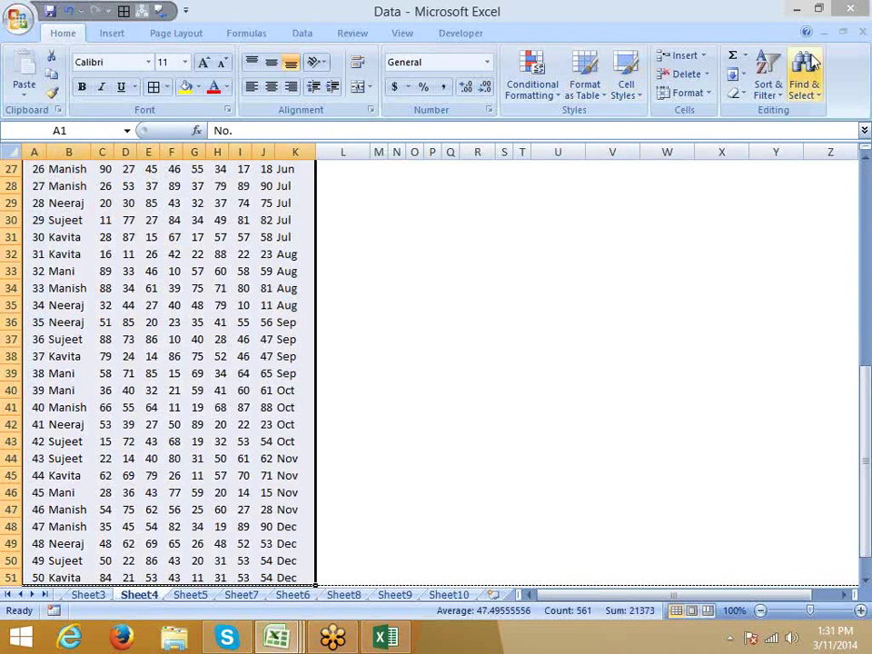
- In Custom Sort, set the first level to Name, A to Z
left_click(767, 84)
left_click(772, 152)
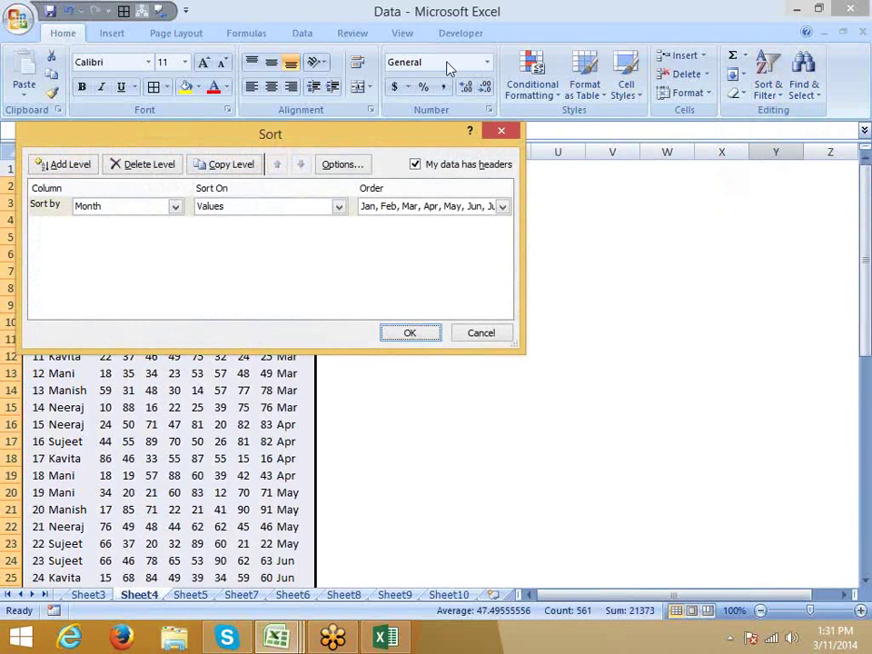
left_click_drag(354, 134, 604, 148)
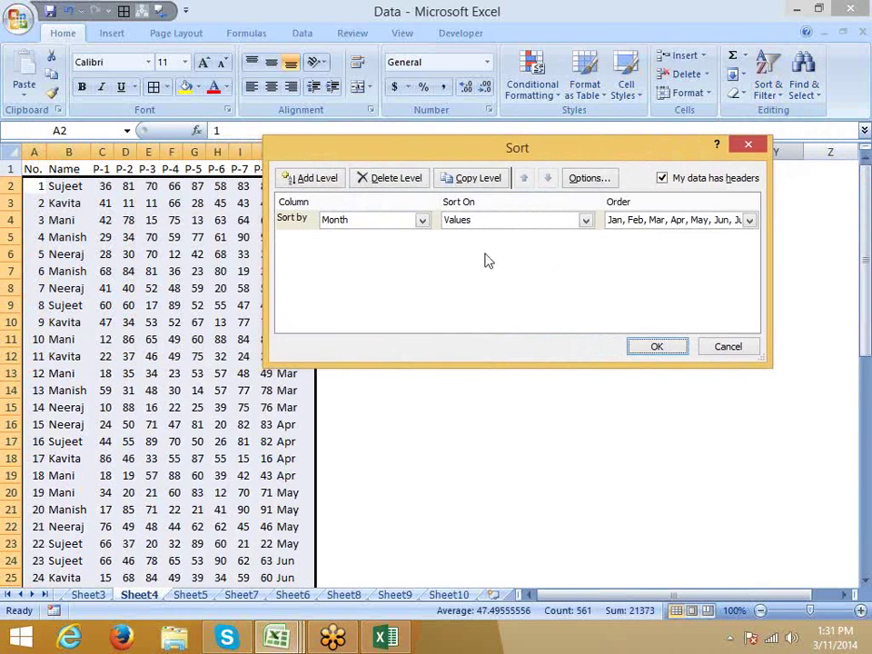
left_click(363, 220)
left_click(358, 247)
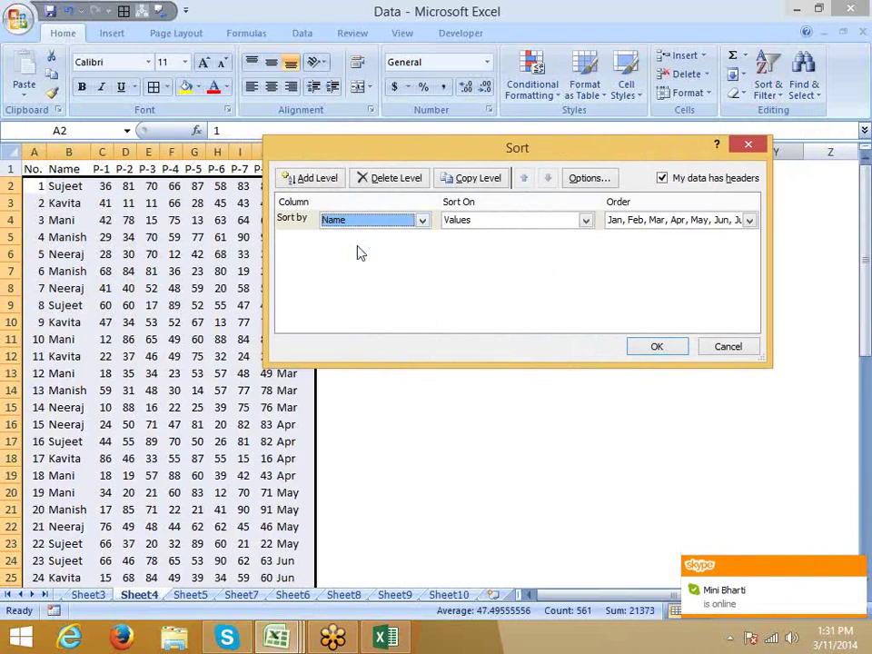
left_click(627, 220)
left_click(627, 238)
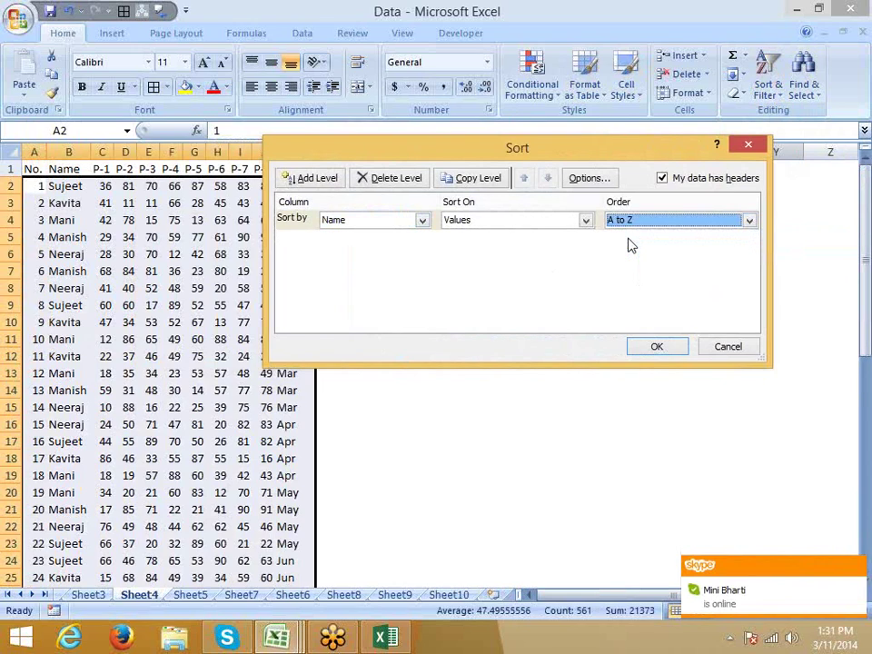
- Add a second level on P-1, smallest to largest, and apply the sort
left_click(309, 182)
left_click(350, 242)
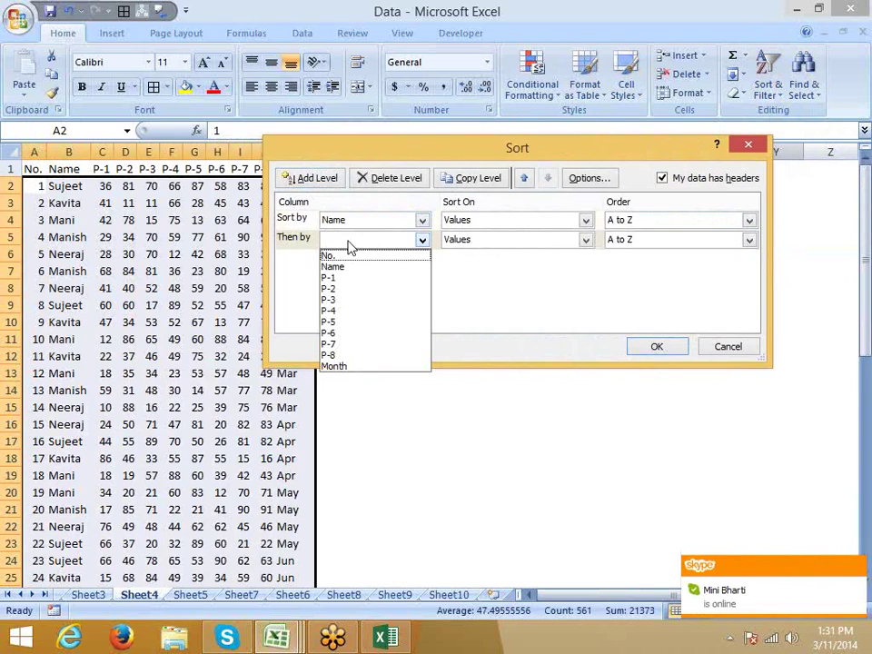
left_click(351, 267)
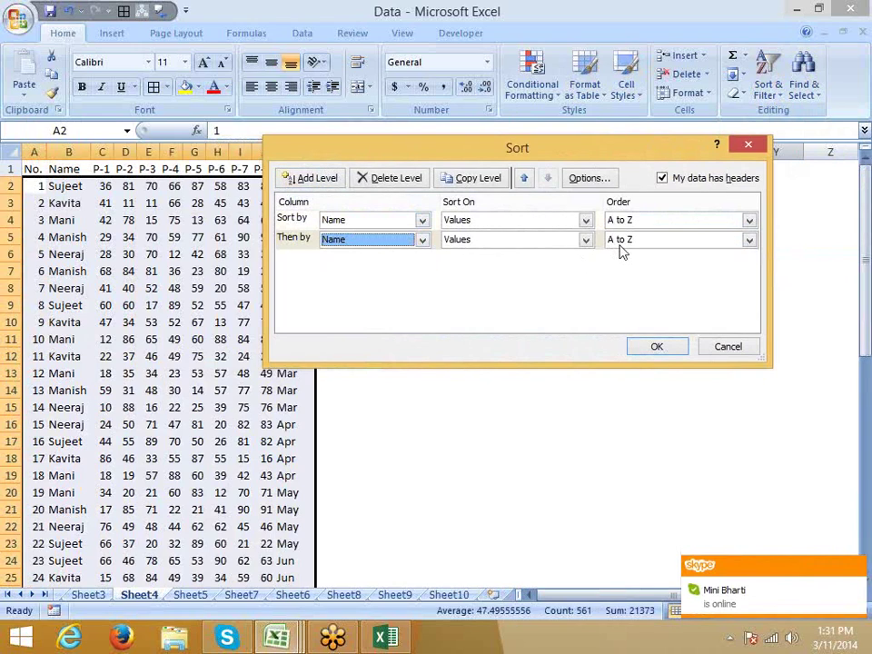
left_click(621, 241)
left_click(392, 247)
left_click(393, 247)
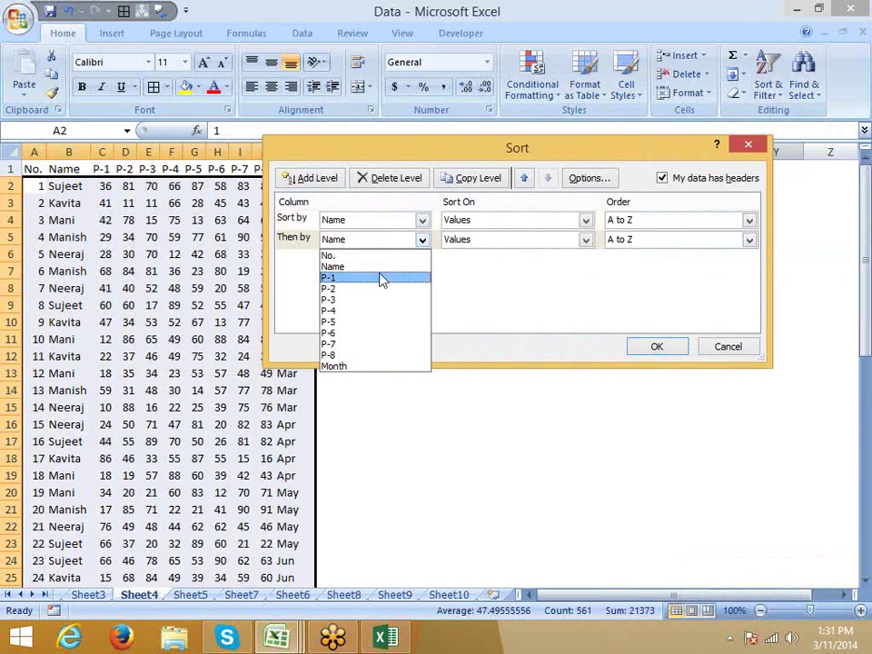
left_click(381, 278)
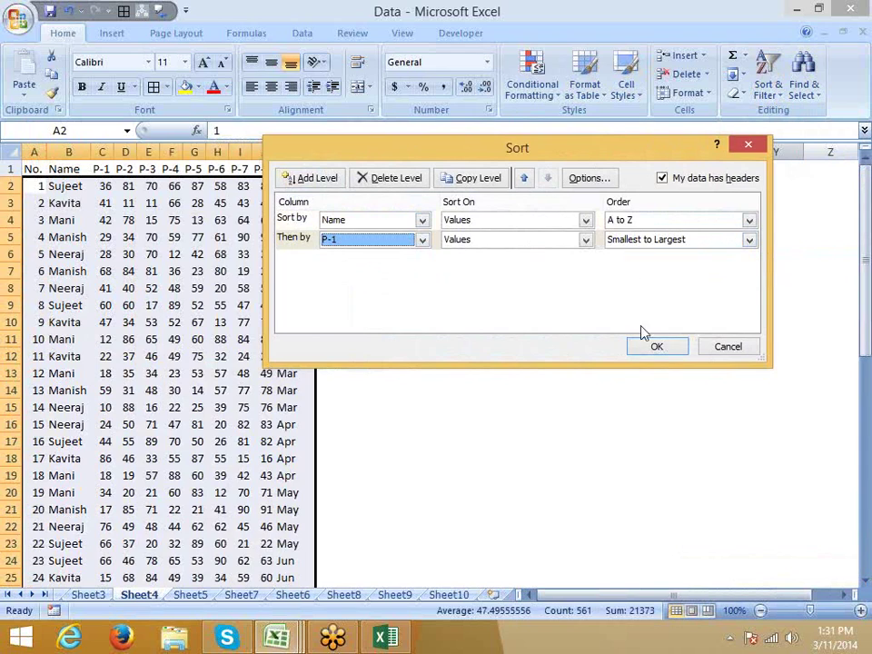
left_click(656, 346)
left_click(125, 322)
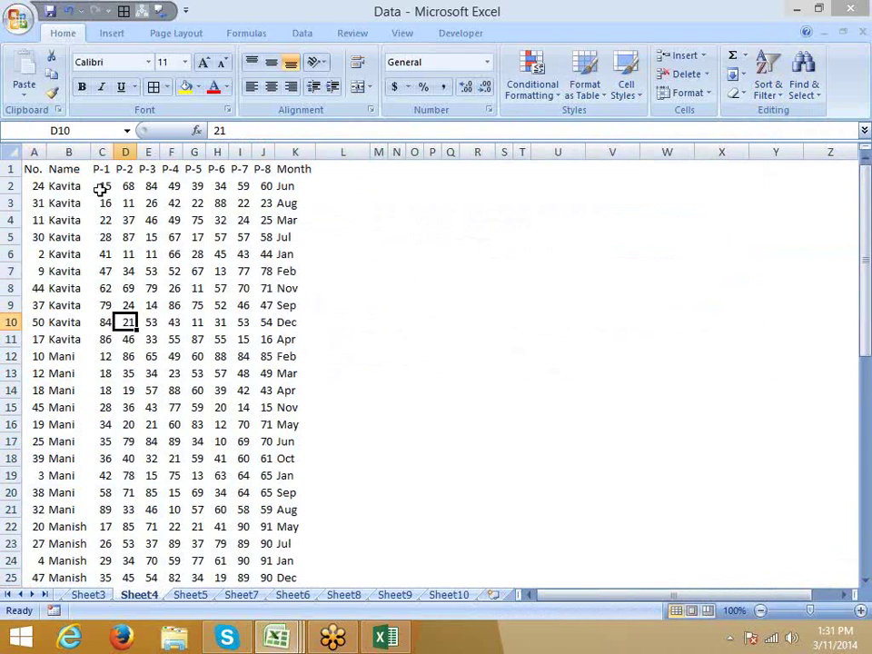
left_click_drag(101, 187, 100, 322)
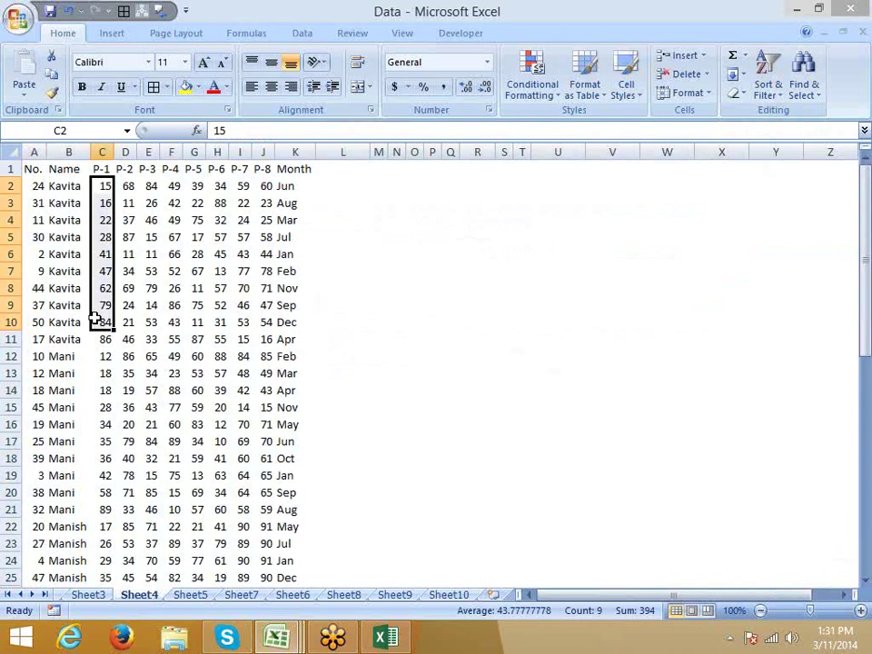
left_click(126, 254)
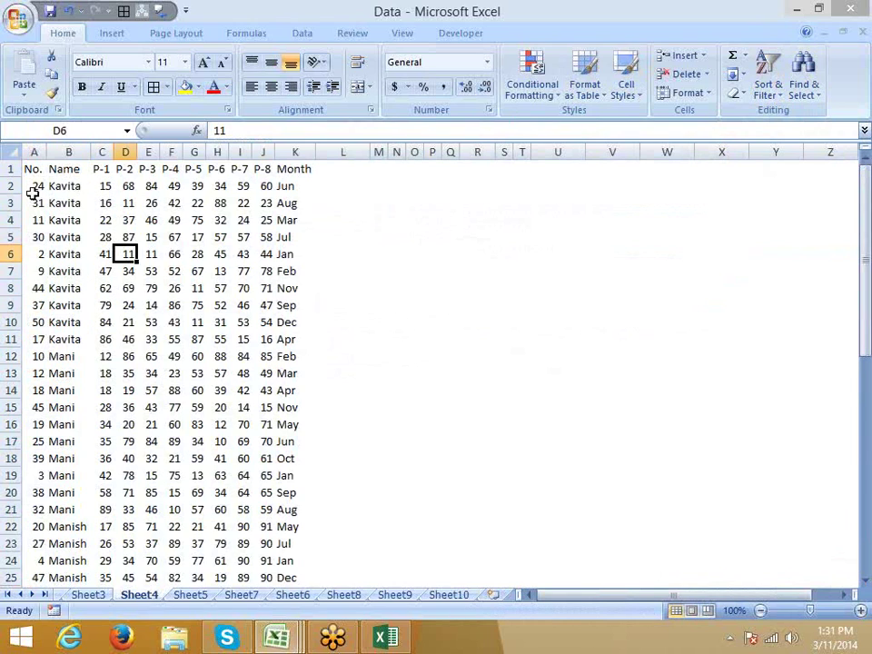
mouse_move(32, 188)
left_mouse_down()
mouse_move(249, 182)
mouse_move(286, 198)
left_mouse_up()
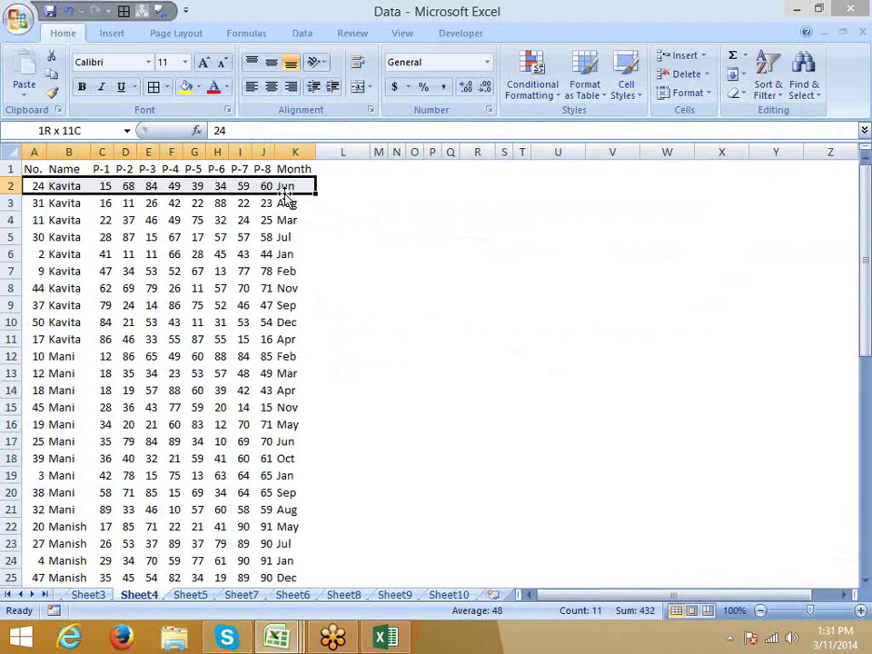
left_click(101, 203)
left_click(102, 187)
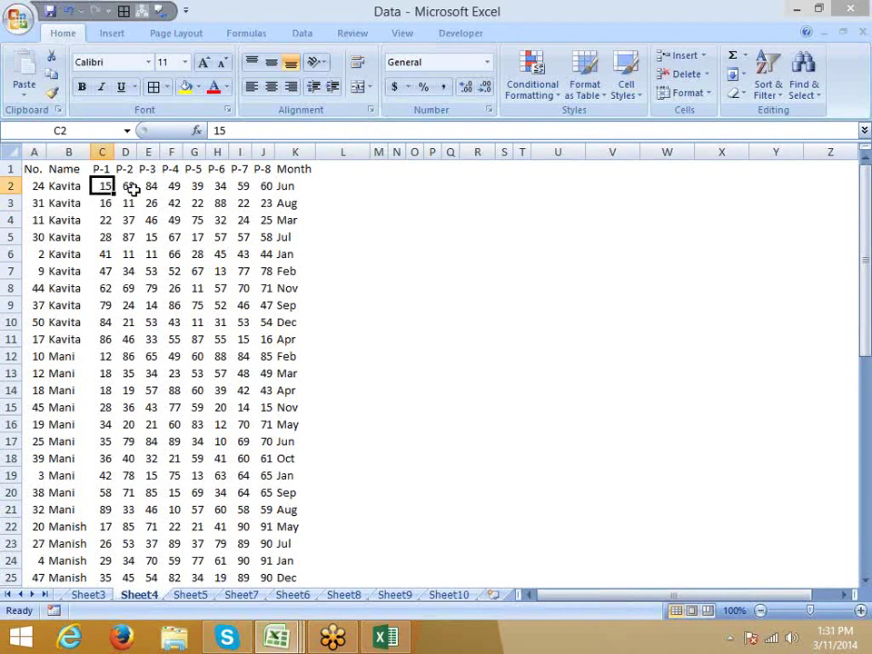
left_click_drag(125, 186, 279, 186)
left_click_drag(43, 185, 313, 187)
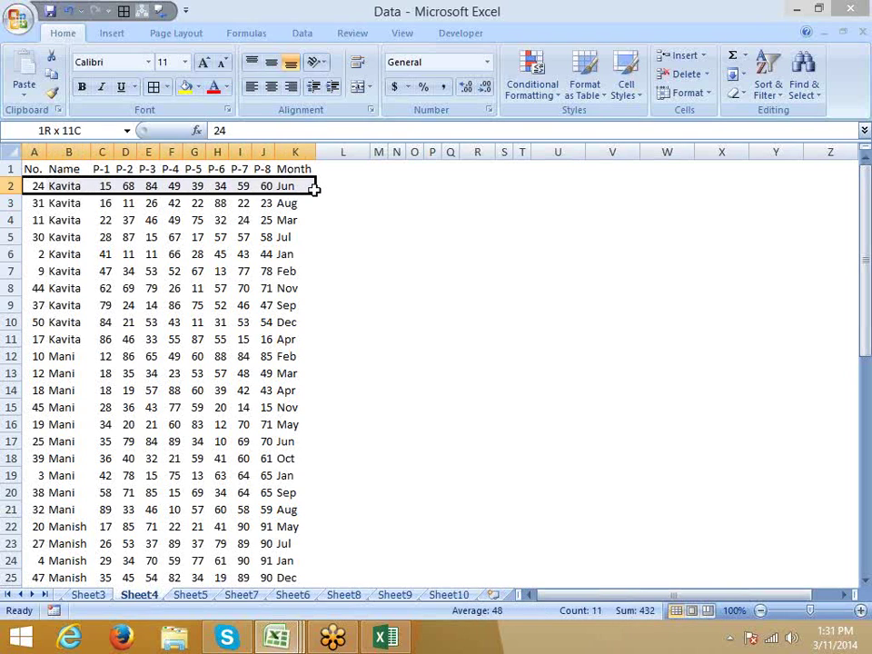
left_click_drag(313, 187, 291, 187)
- In Custom Sort, remove the empty third level and the P-1 level
left_click(34, 169)
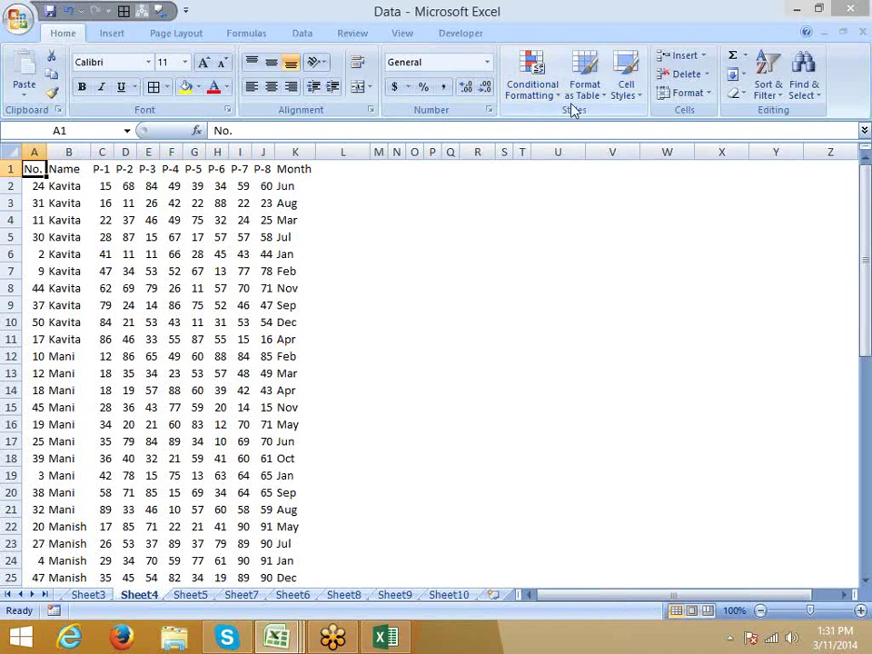
left_click(541, 96)
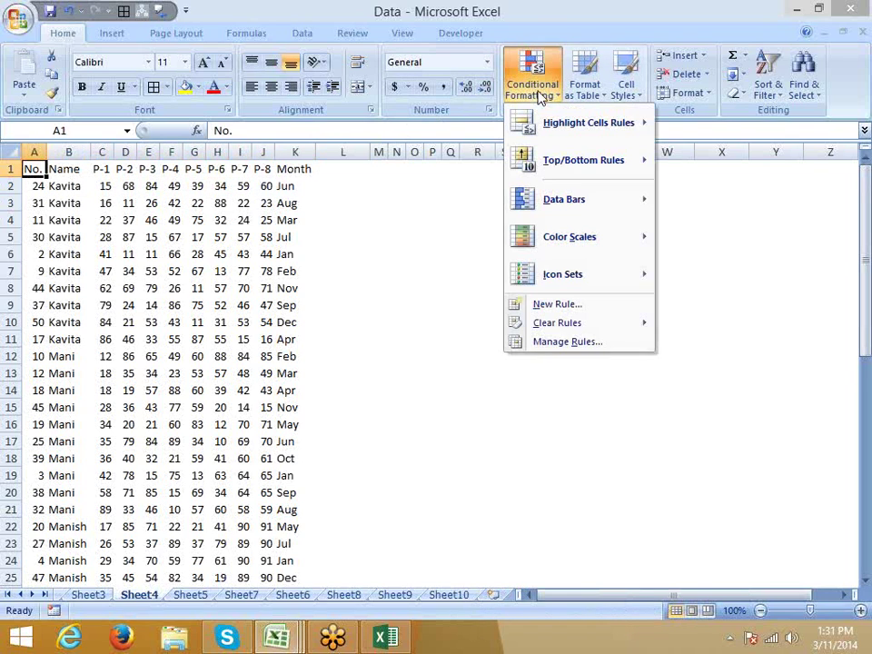
left_click(766, 80)
left_click(795, 152)
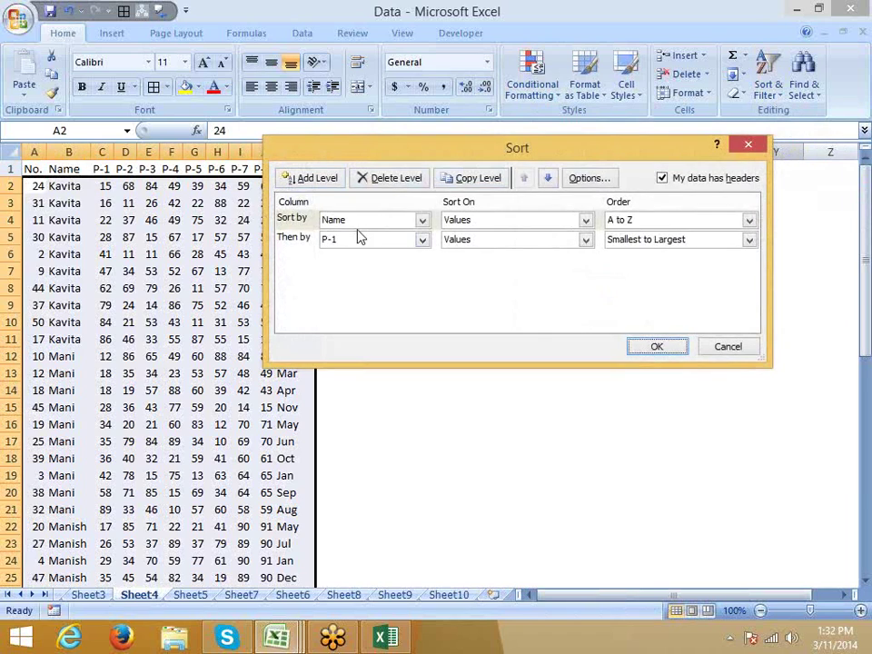
left_click_drag(396, 149, 428, 210)
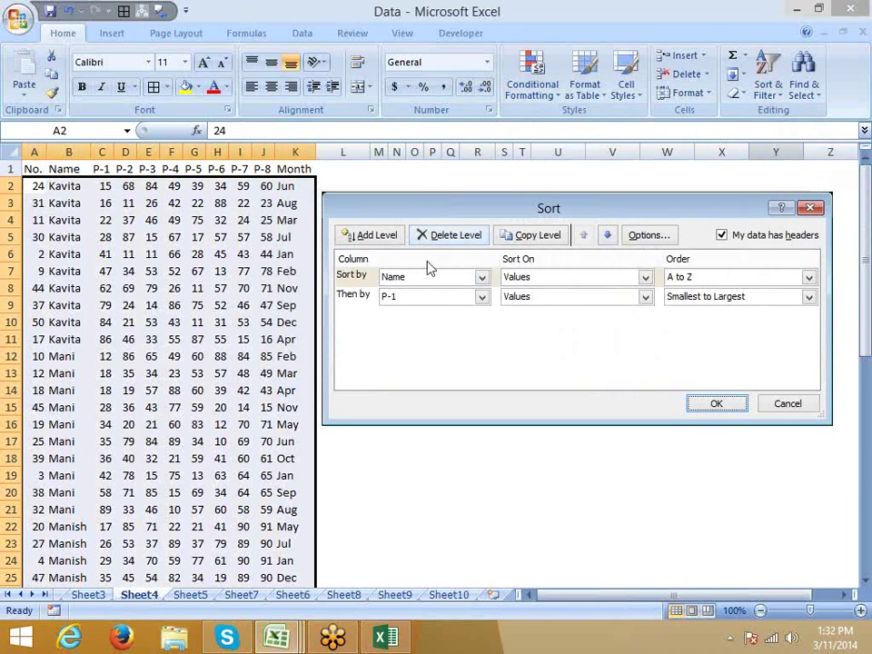
left_click(421, 297)
left_click(421, 299)
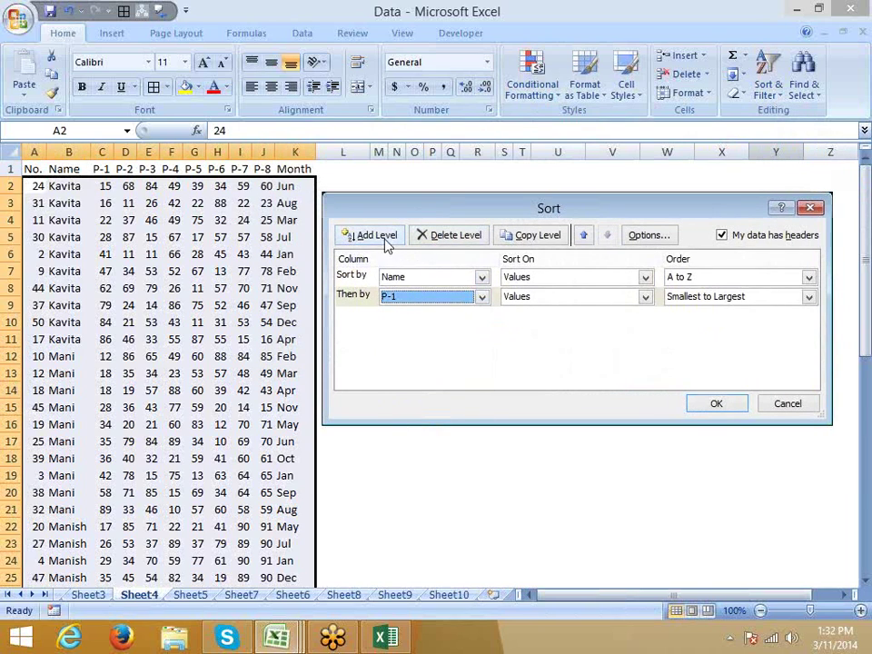
left_click(379, 238)
left_click(389, 317)
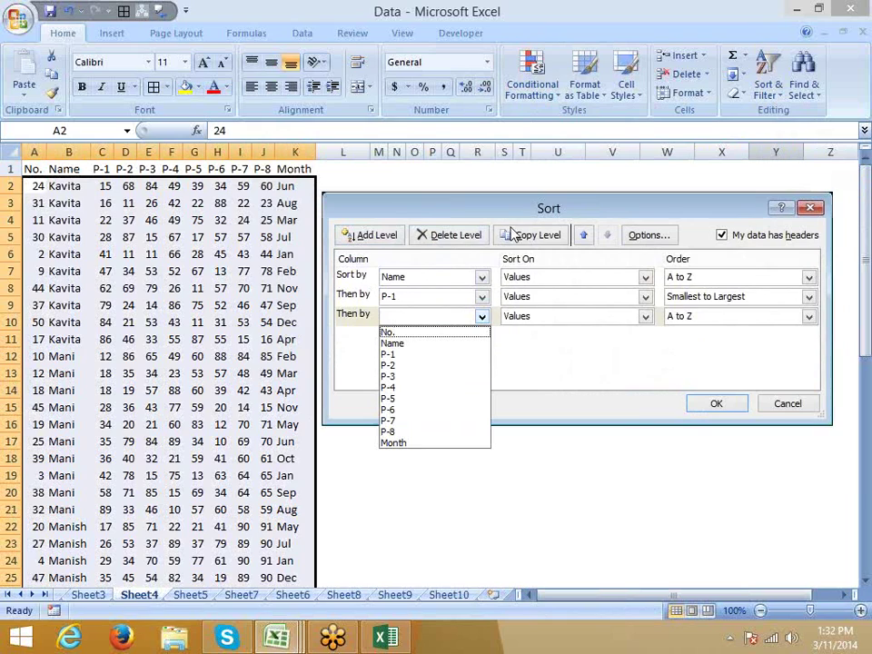
left_click(430, 318)
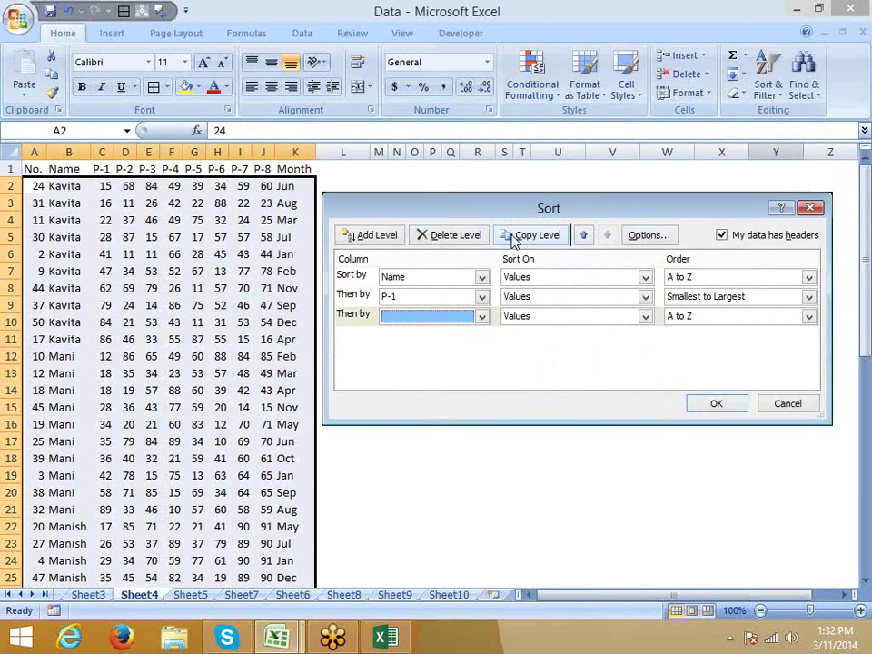
left_click(433, 236)
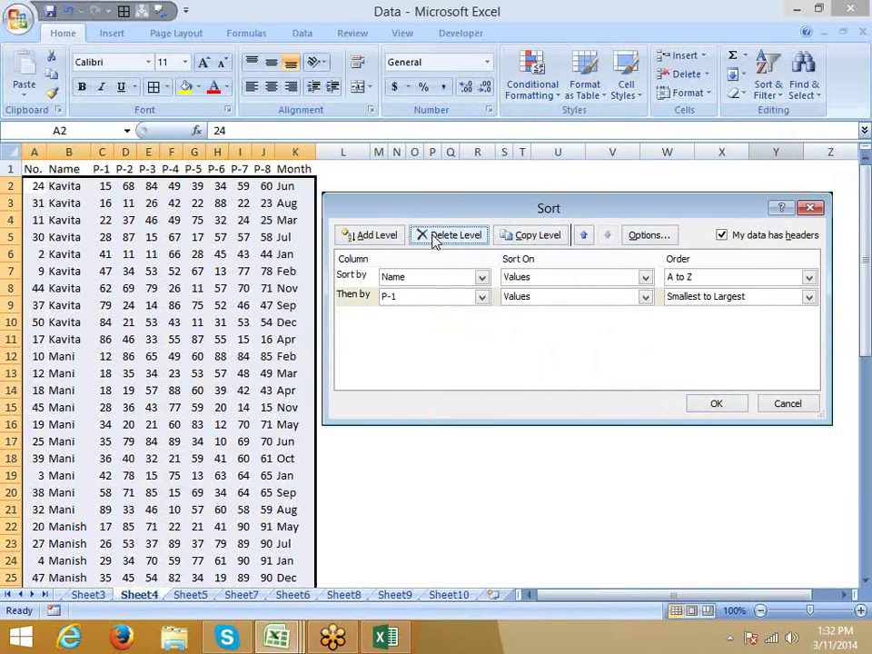
left_click(433, 237)
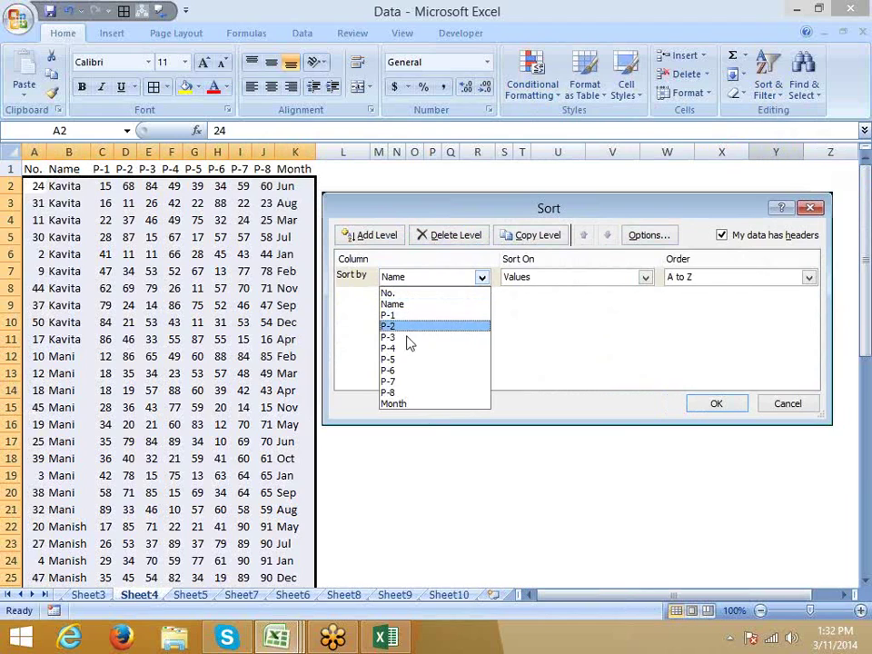
- Sort by Month using the Jan, Feb, Mar custom list order
left_click(409, 404)
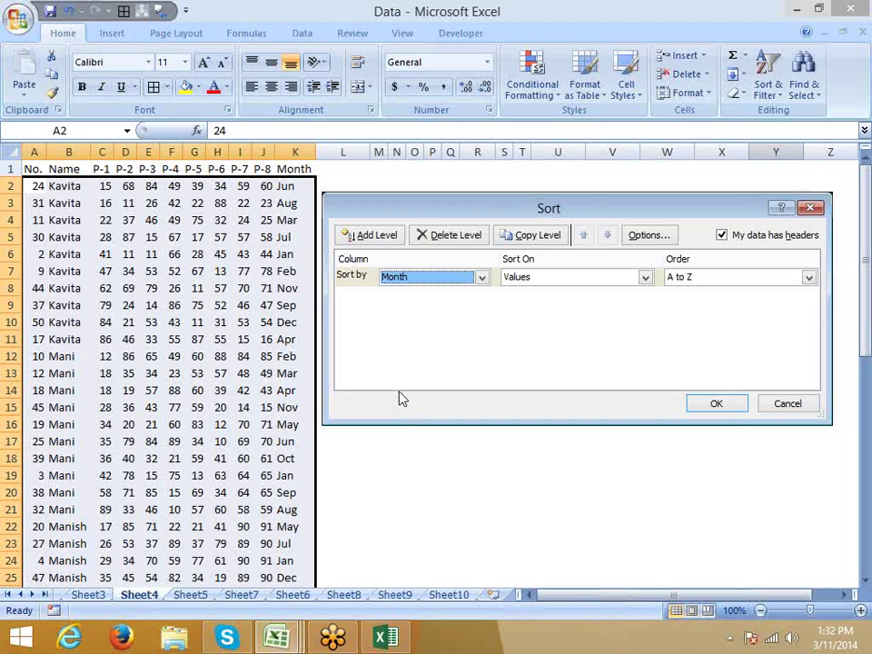
left_click(712, 277)
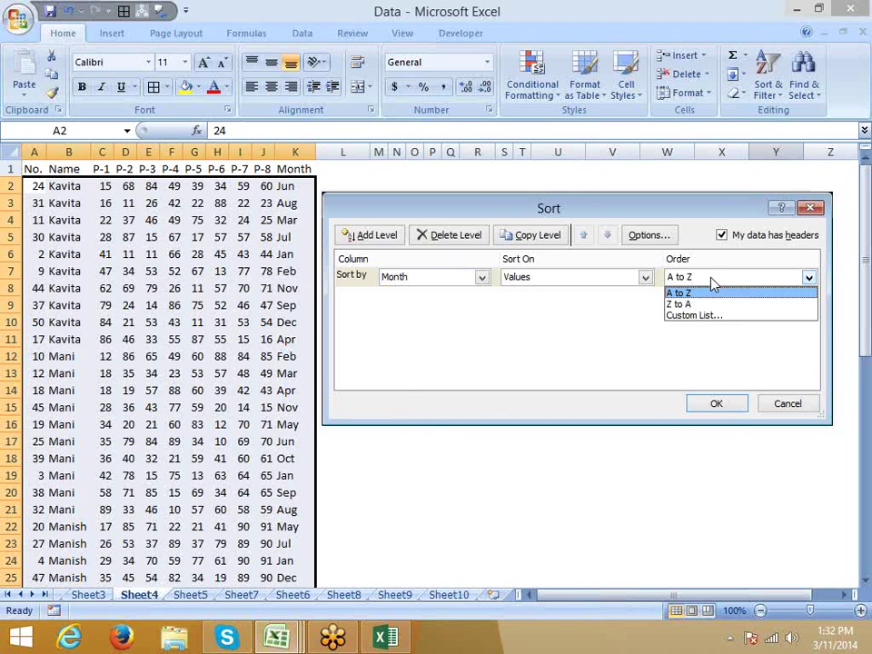
left_click(712, 315)
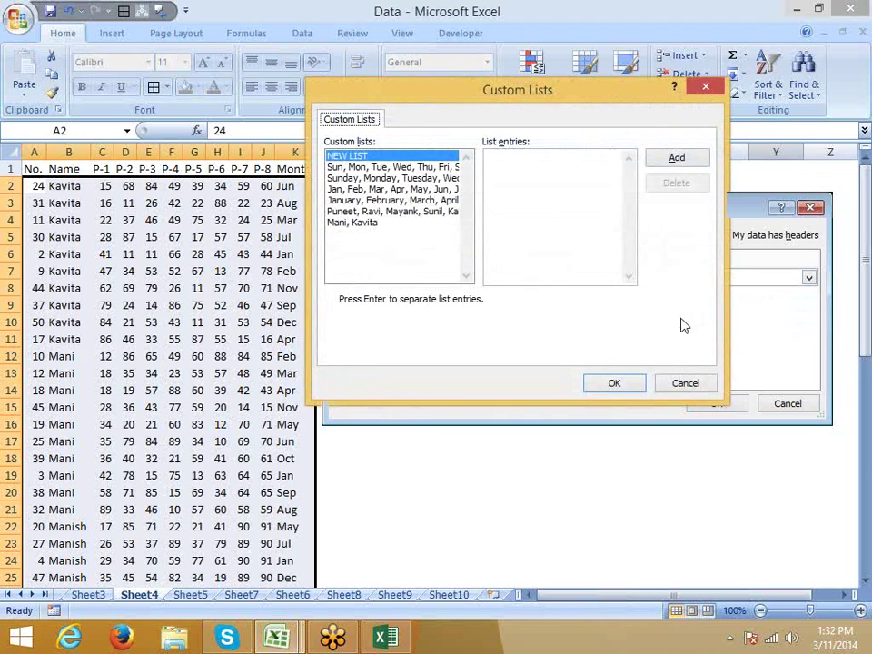
left_click(367, 190)
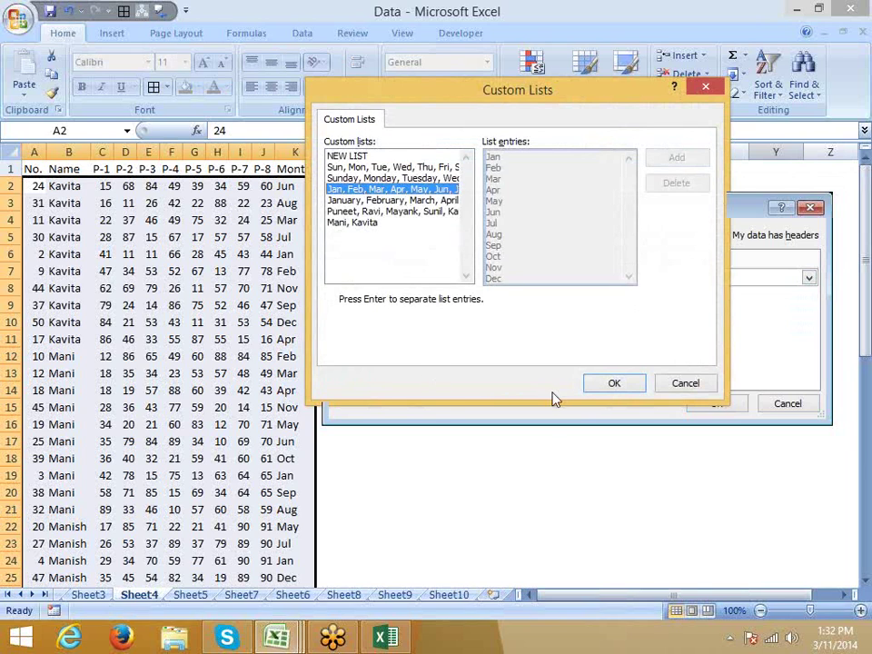
left_click(618, 389)
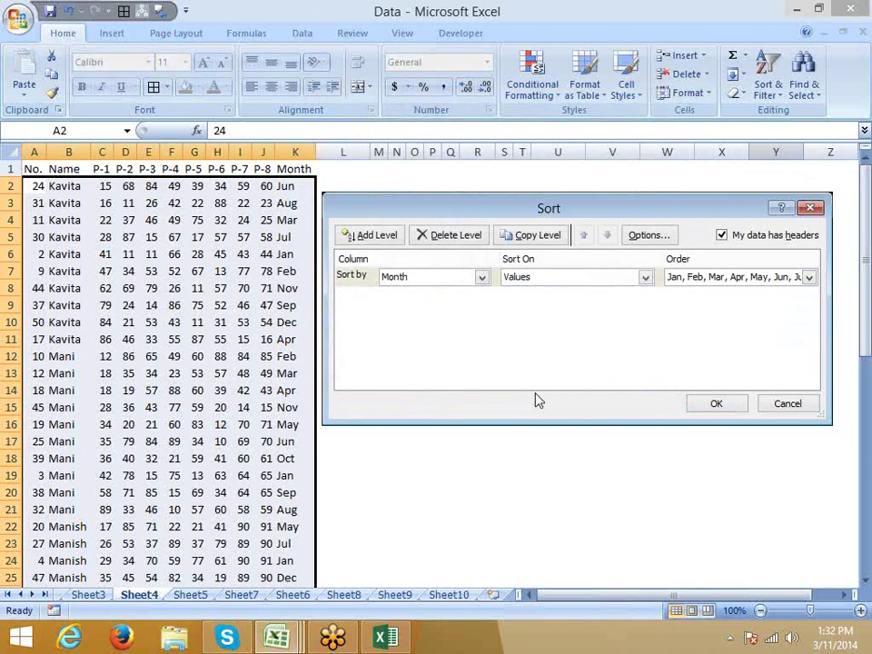
left_click(714, 405)
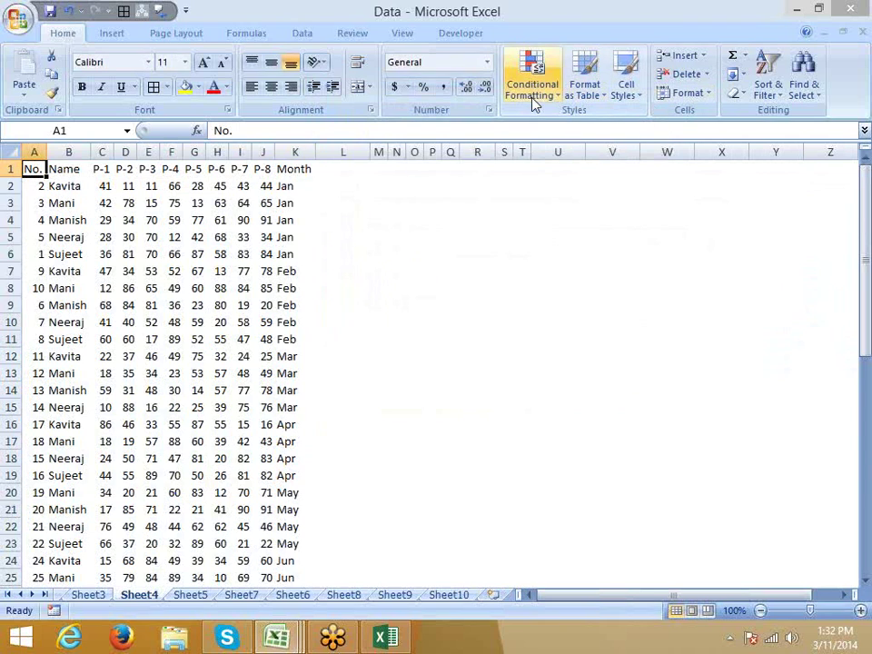
- Reopen Custom Sort with Name as the first sort key
left_click(766, 89)
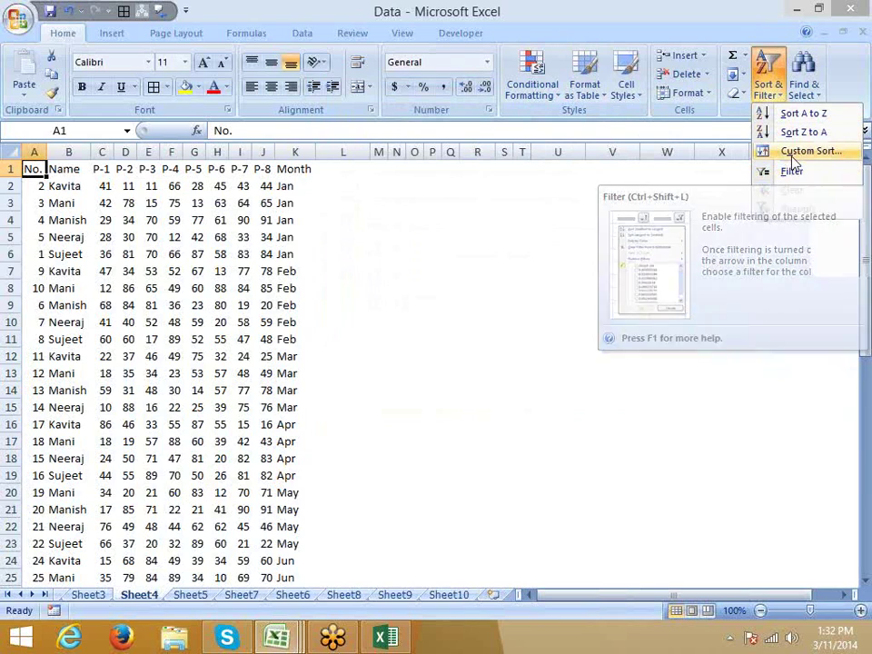
left_click(798, 152)
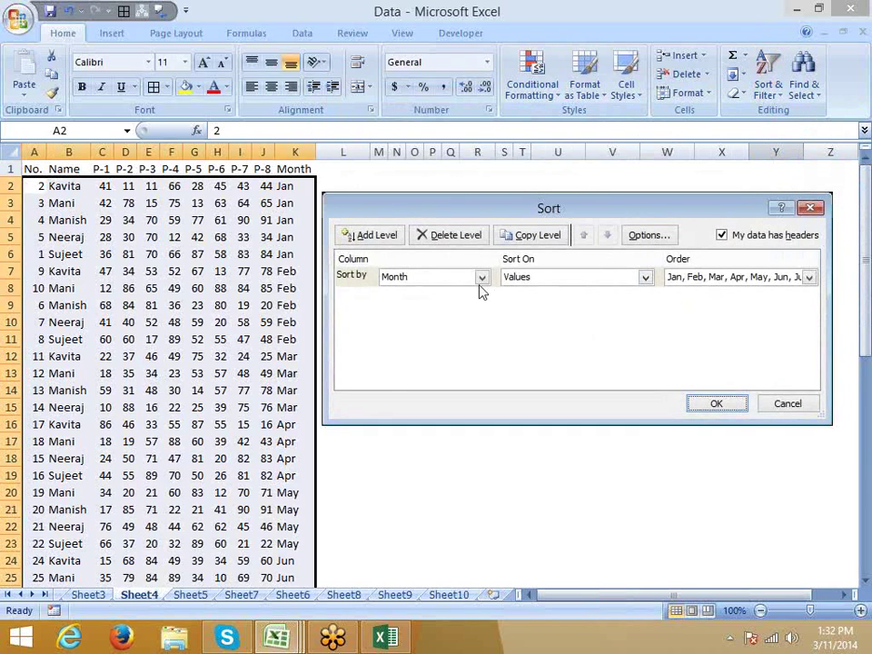
left_click(433, 278)
left_click(421, 302)
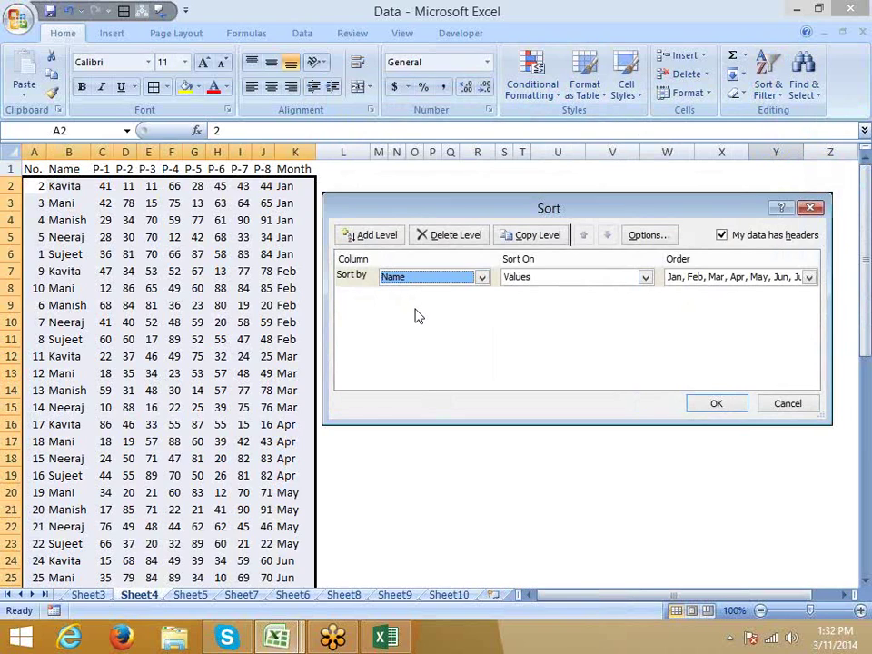
- Sort the table by Name using a new custom list: Kavita, Mani, Neeraj
left_click(699, 277)
left_click(675, 339)
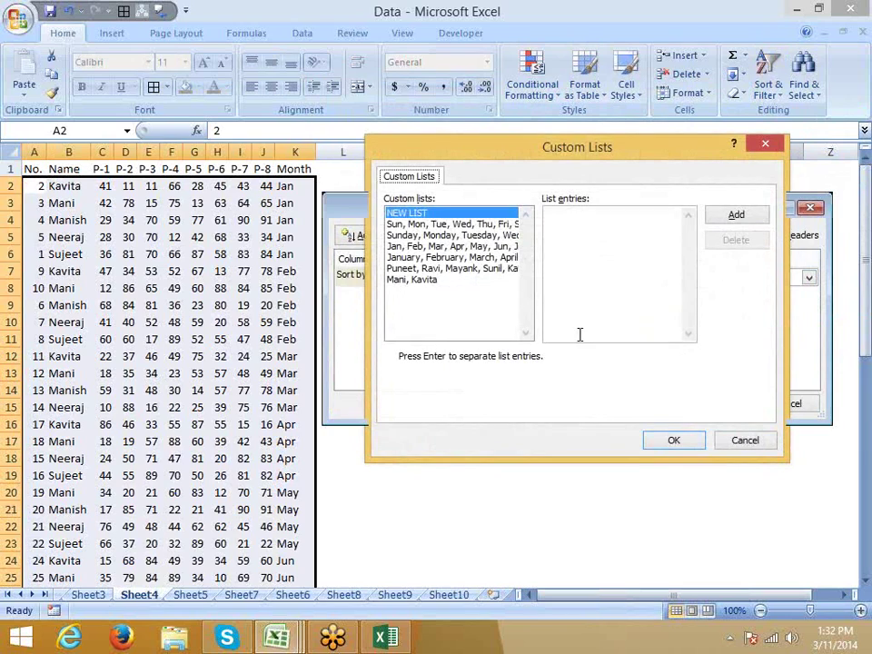
left_click(550, 216)
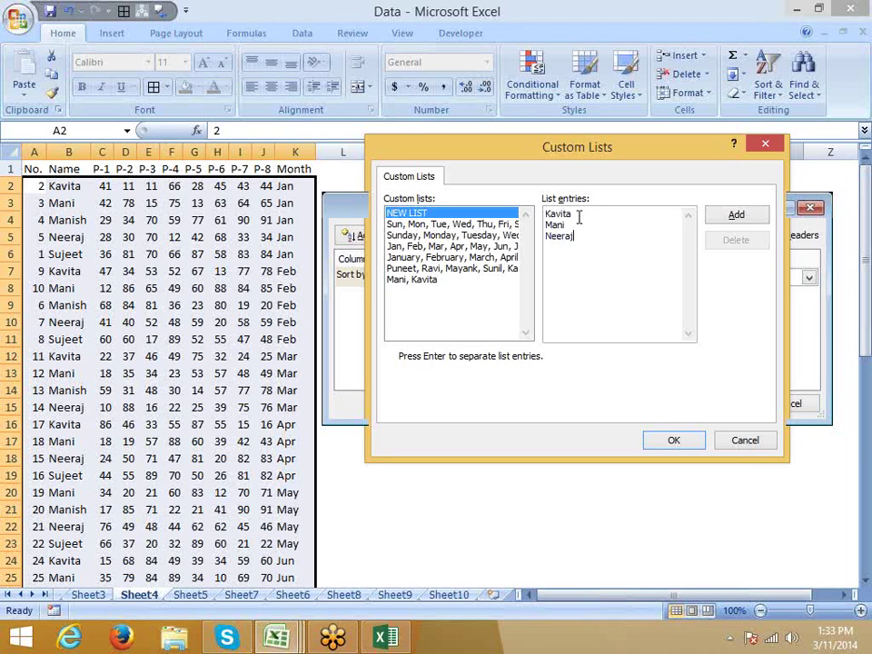
left_click_drag(576, 214, 546, 215)
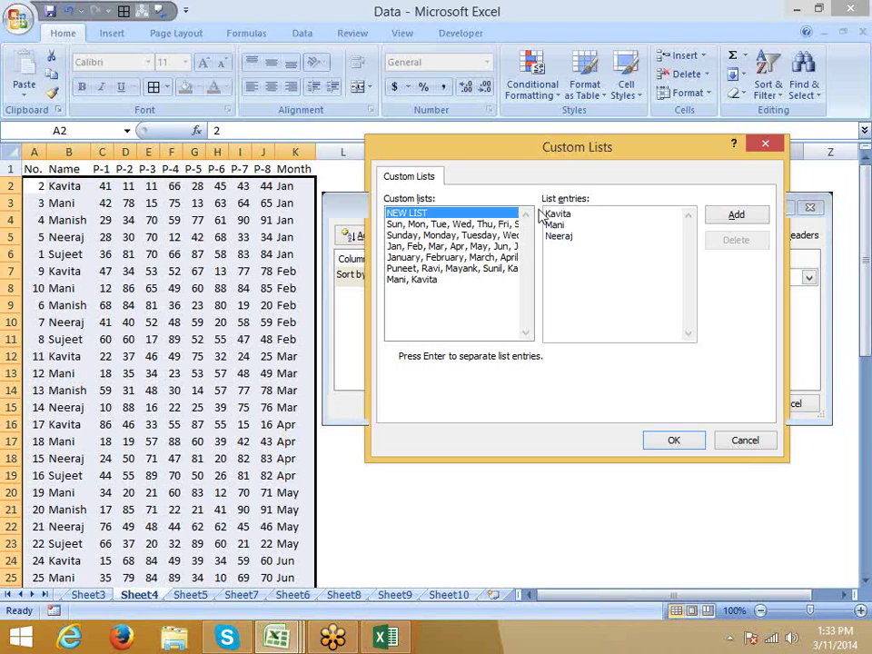
left_click(585, 223)
left_click_drag(583, 213, 409, 160)
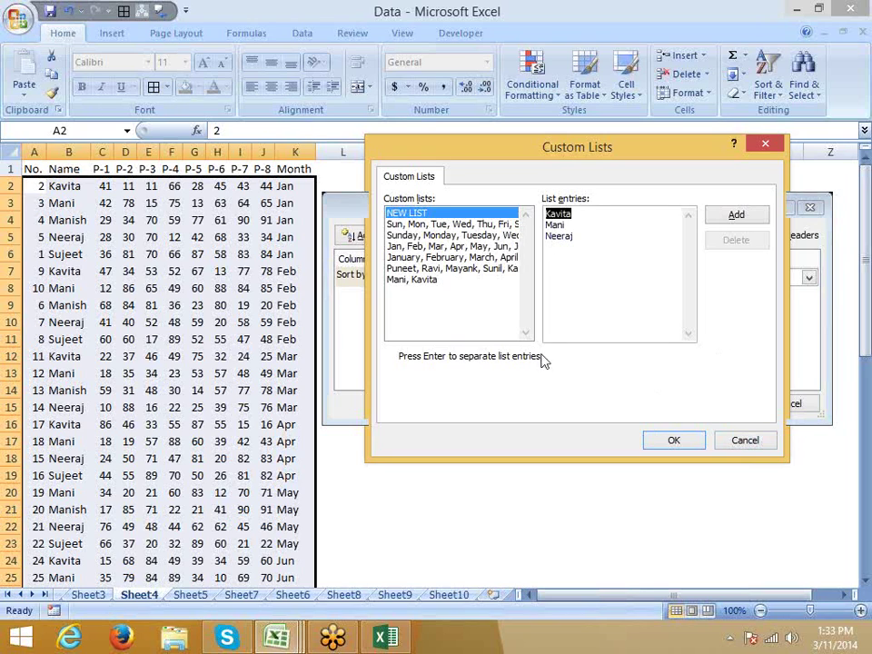
left_click(723, 219)
left_click(668, 442)
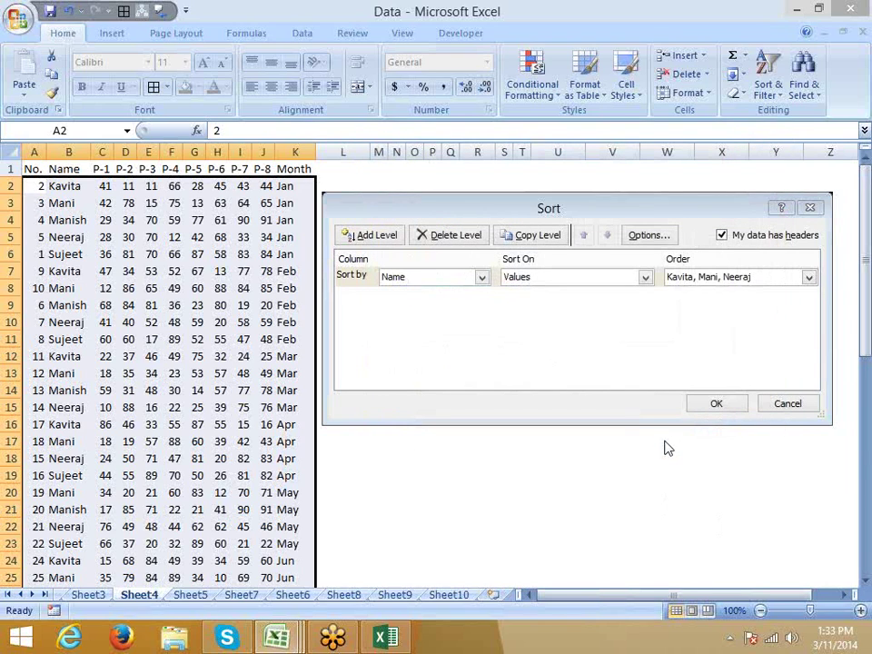
left_click(715, 404)
- Select Name ranges down the table, including B3:B6 and B32:B46, then return to the top
left_click_drag(84, 203, 69, 254)
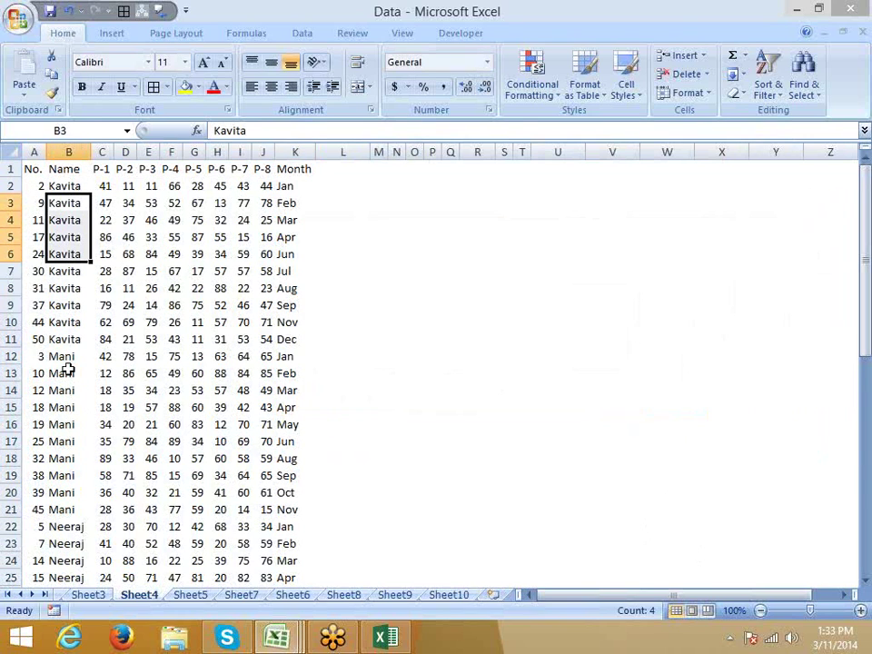
left_click_drag(63, 356, 67, 442)
scroll(66, 471, "down", 4)
left_click_drag(66, 338, 66, 421)
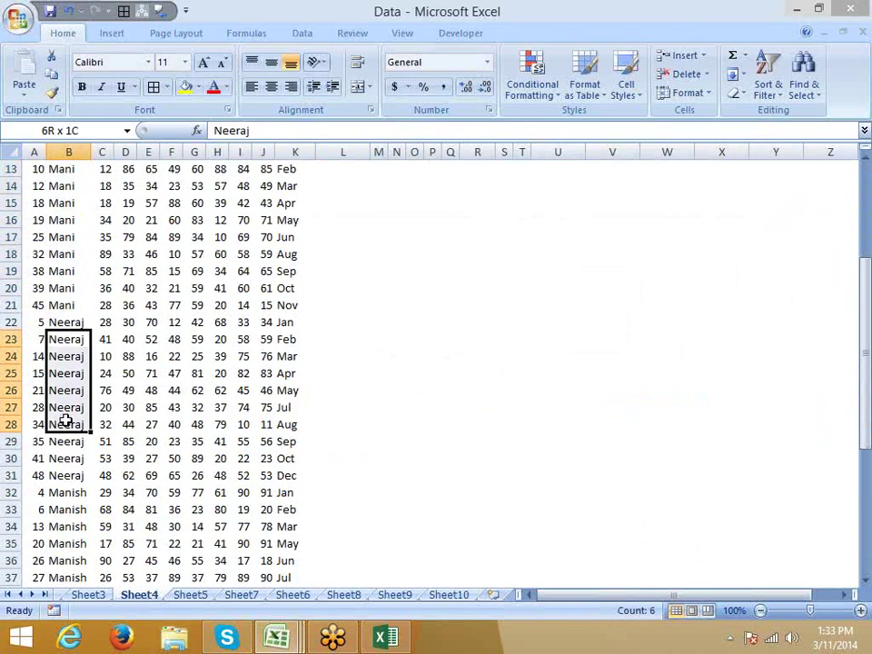
scroll(65, 420, "down", 3)
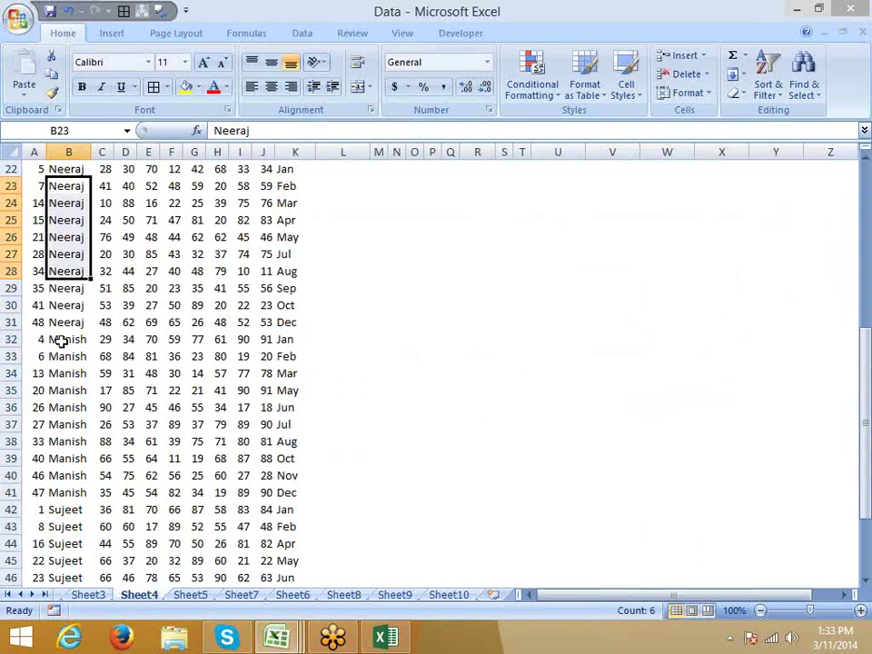
left_click_drag(60, 339, 61, 568)
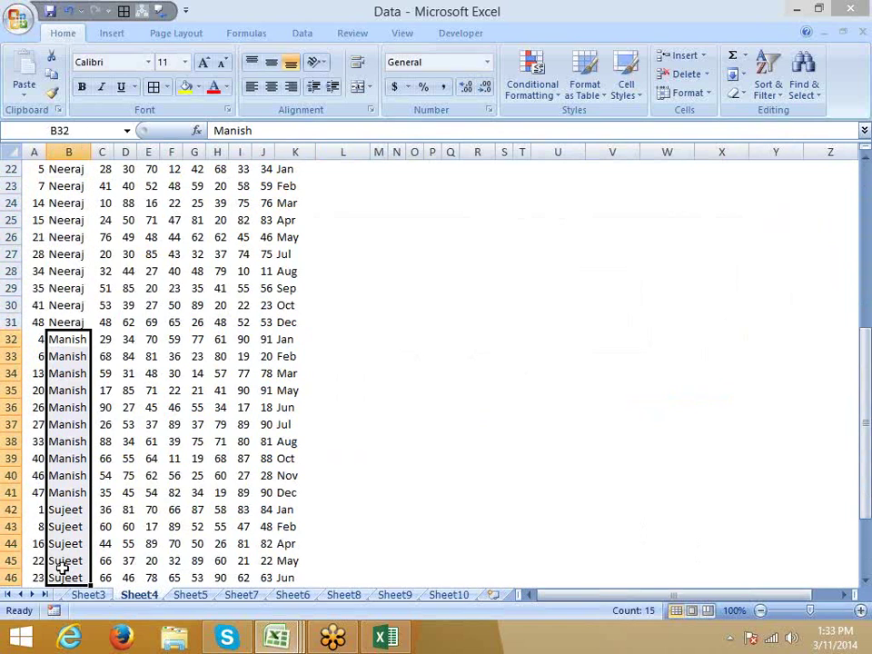
scroll(62, 565, "up", 1)
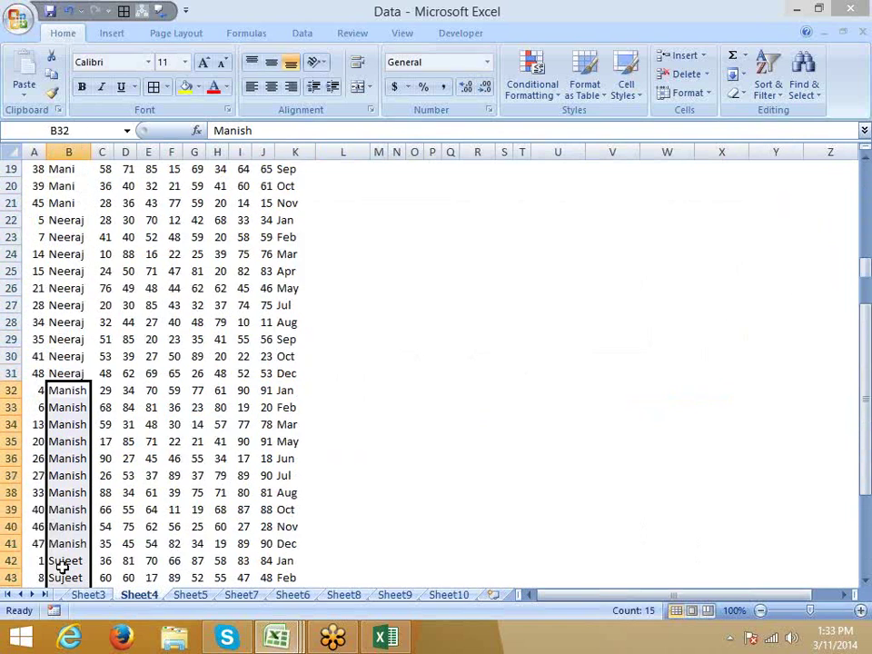
scroll(60, 554, "up", 6)
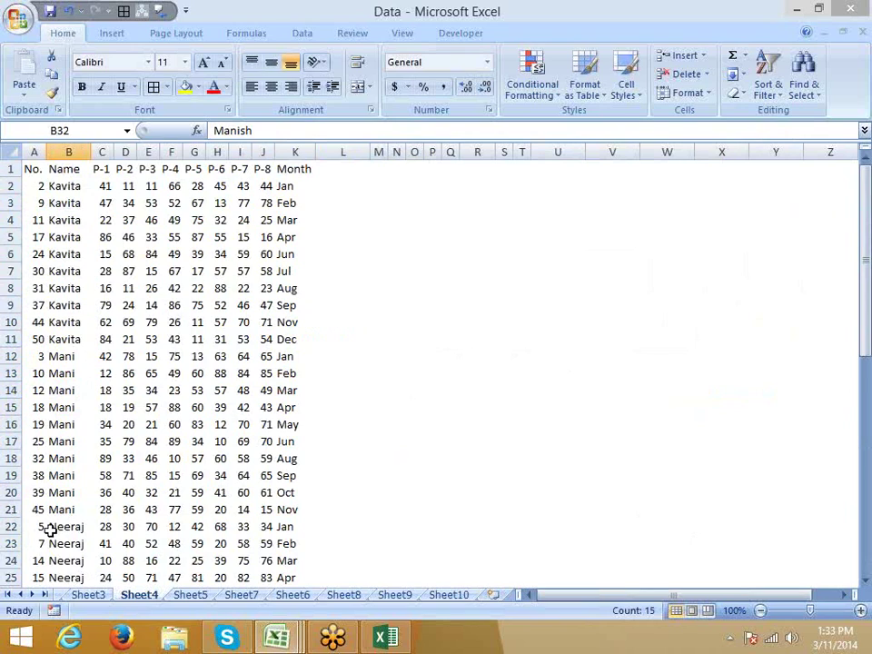
left_click(40, 168)
left_click(54, 169)
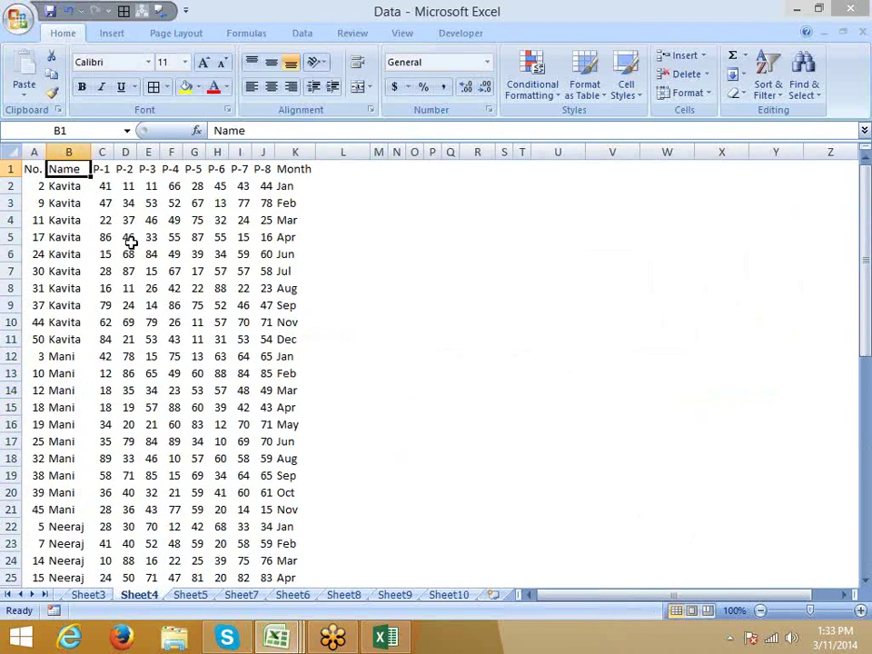
left_click(128, 239)
- Fill Name cells B3, B9 and B15 yellow
left_click(62, 202)
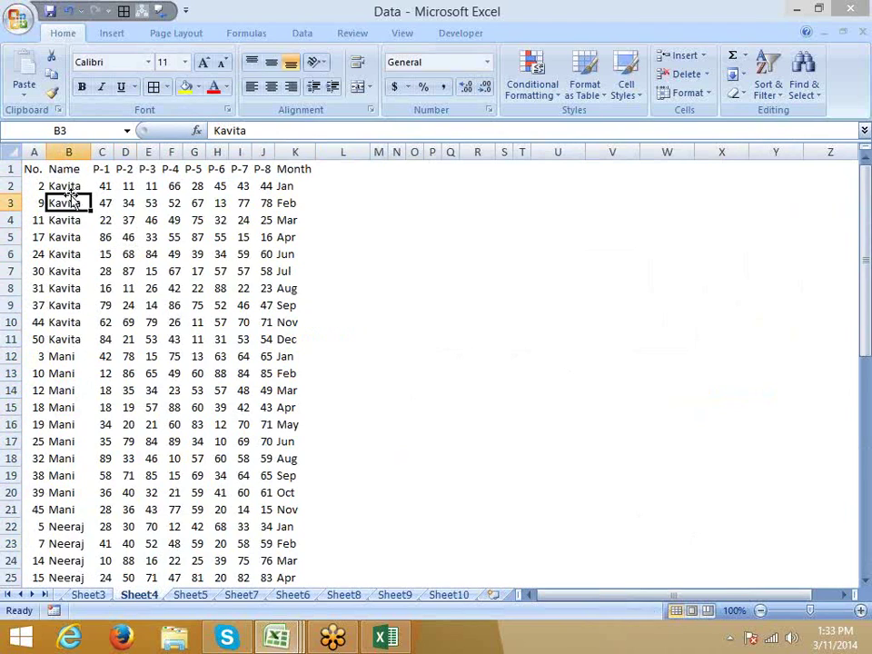
left_click(185, 87)
left_click(68, 305)
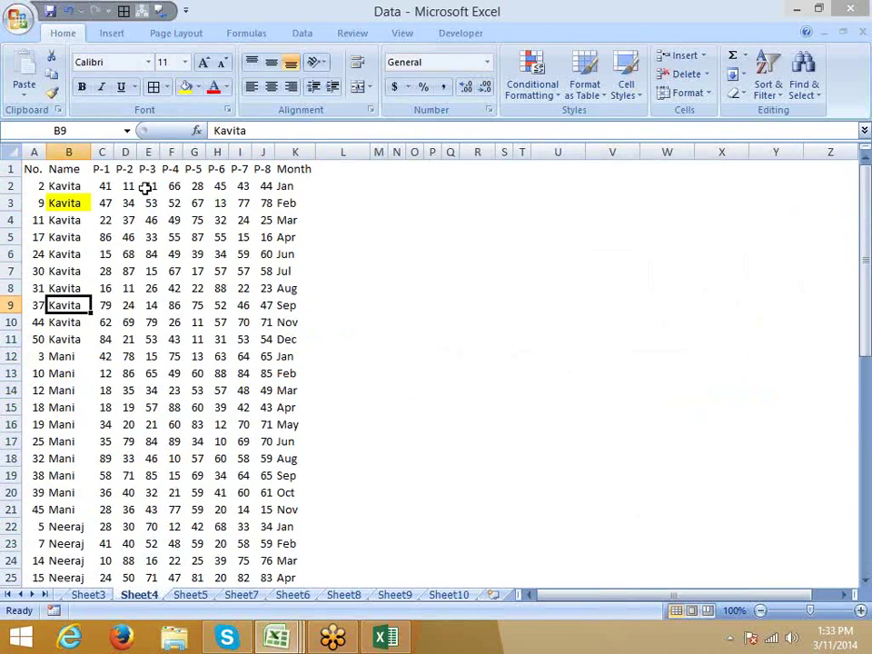
left_click(185, 86)
left_click(64, 407)
left_click(186, 88)
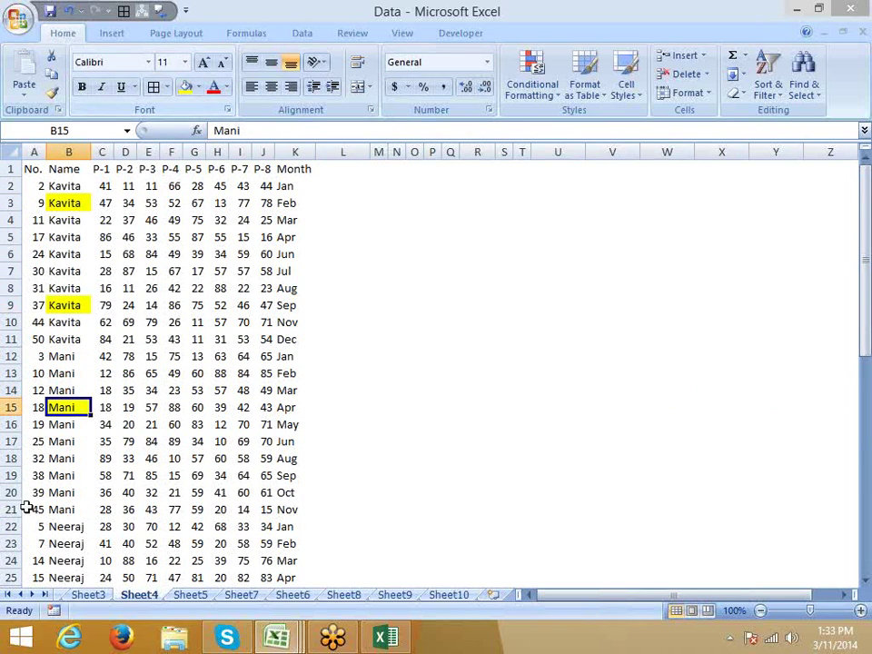
- Fill cell B20 green and cell B27 light blue
left_click(63, 493)
left_click(200, 87)
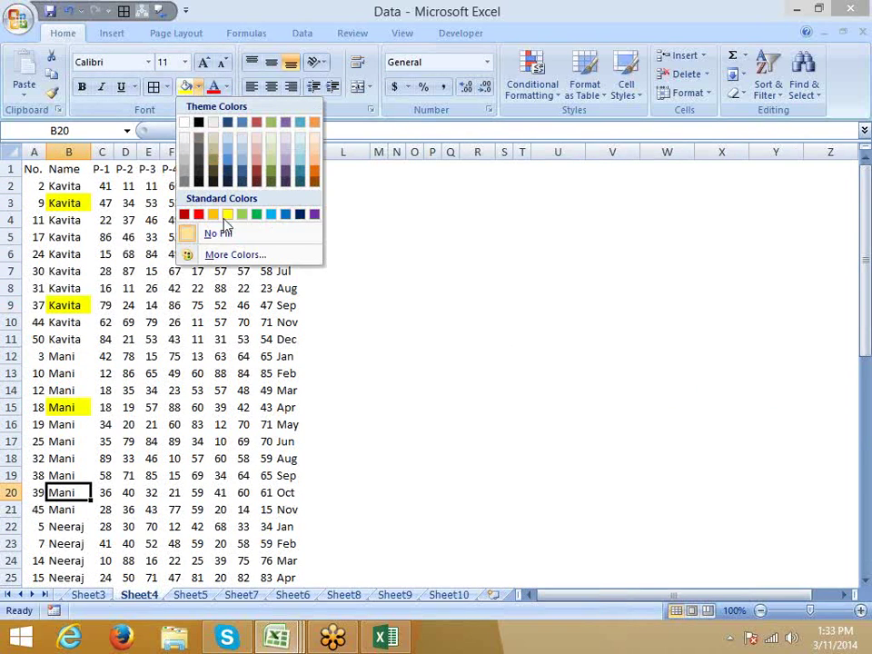
left_click(254, 212)
left_click(67, 522)
scroll(70, 504, "down", 4)
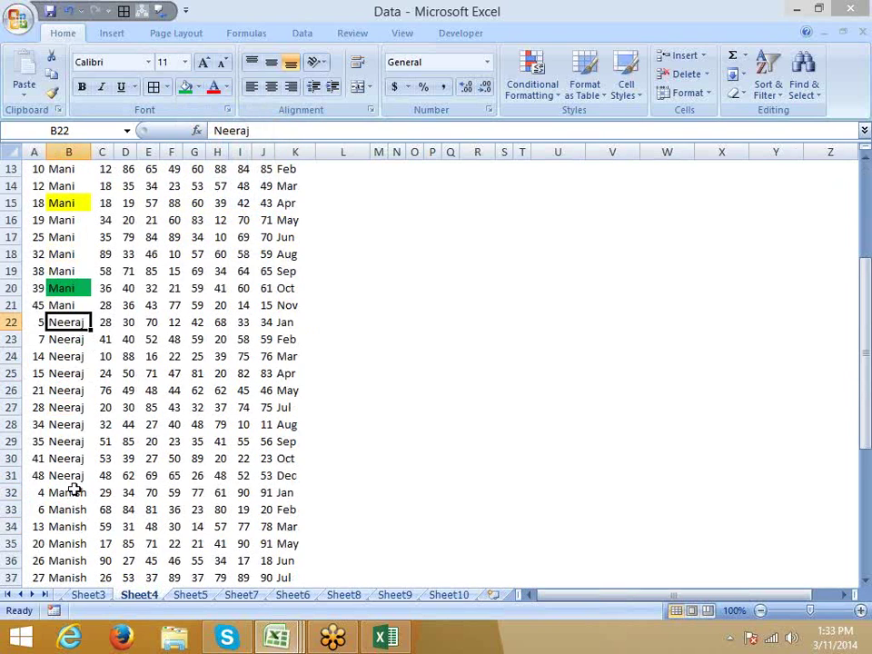
left_click(64, 407)
left_click(200, 88)
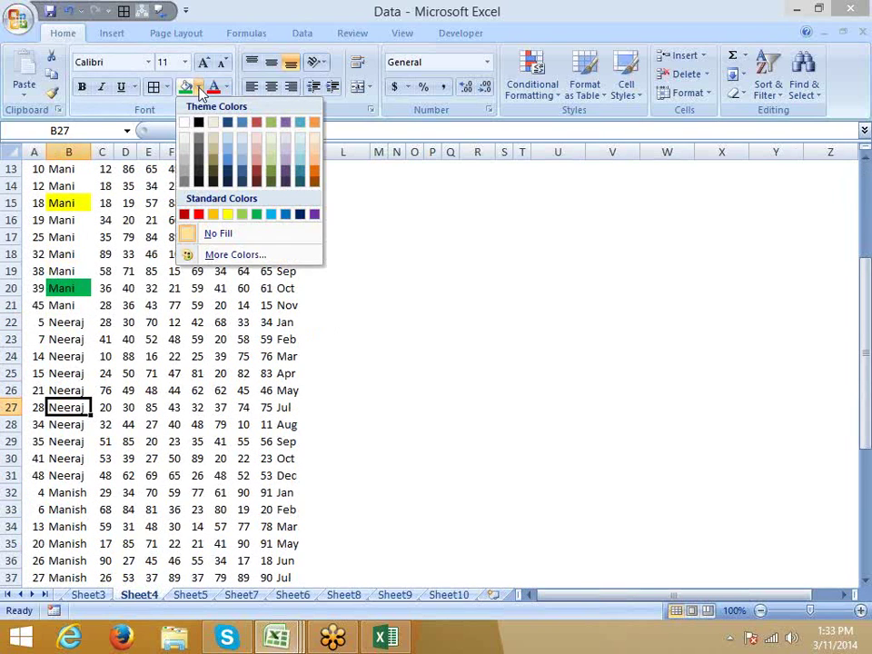
left_click(270, 214)
- Make the text in B32 red and go back to cell A1
left_click(147, 390)
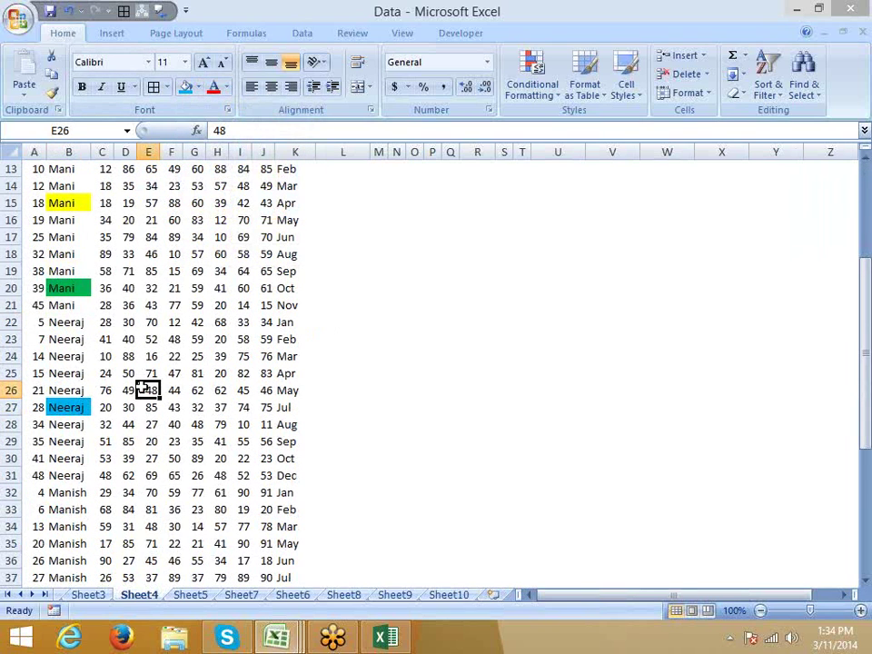
left_click(64, 492)
left_click(213, 87)
scroll(136, 273, "up", 4)
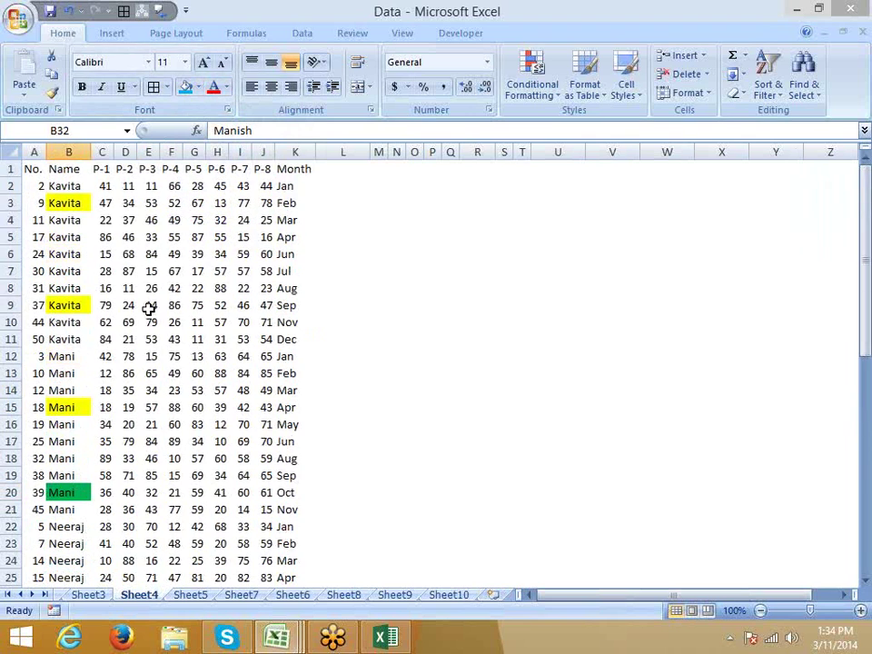
left_click(33, 167)
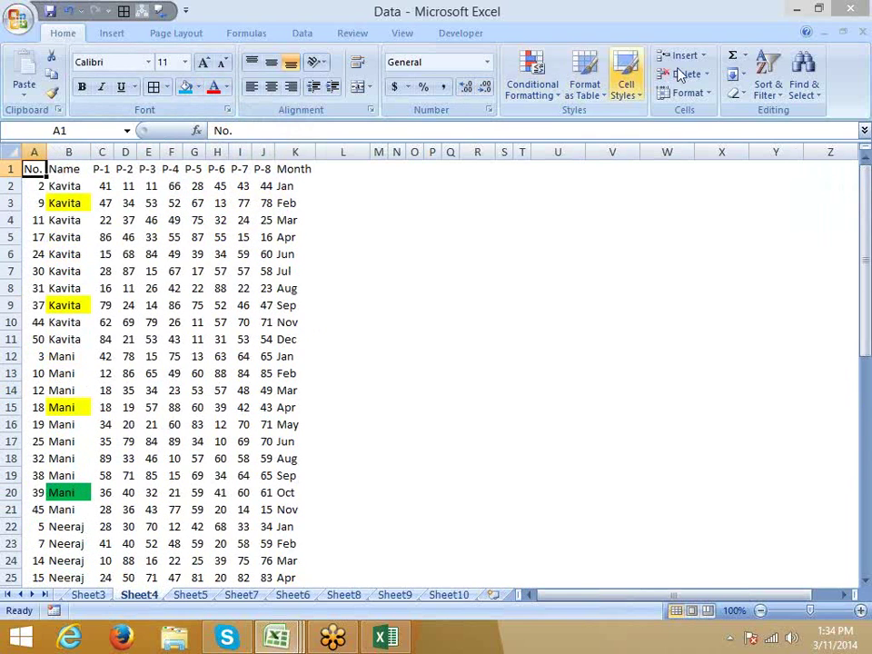
left_click(769, 80)
left_click(794, 151)
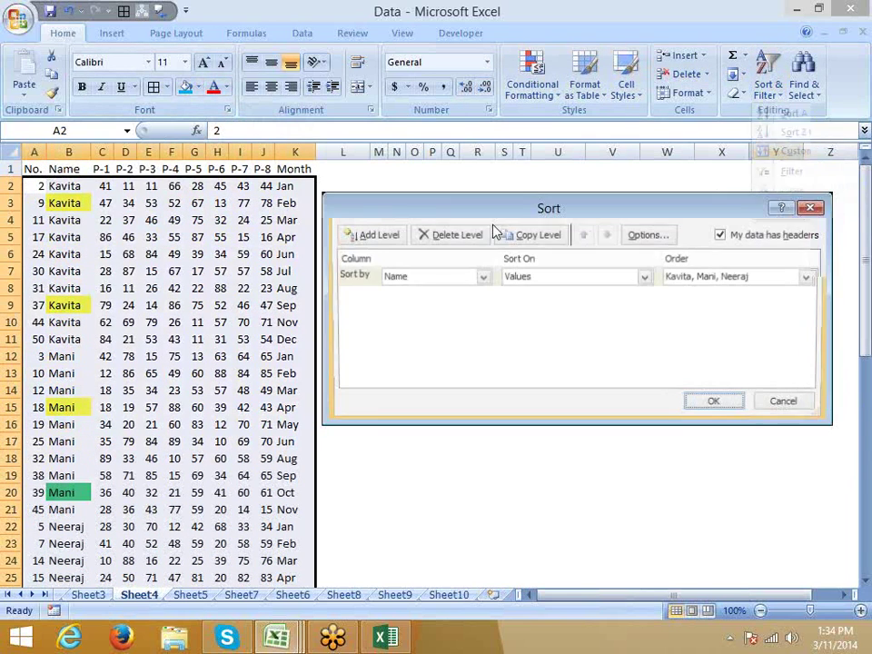
left_click(441, 286)
left_click(440, 285)
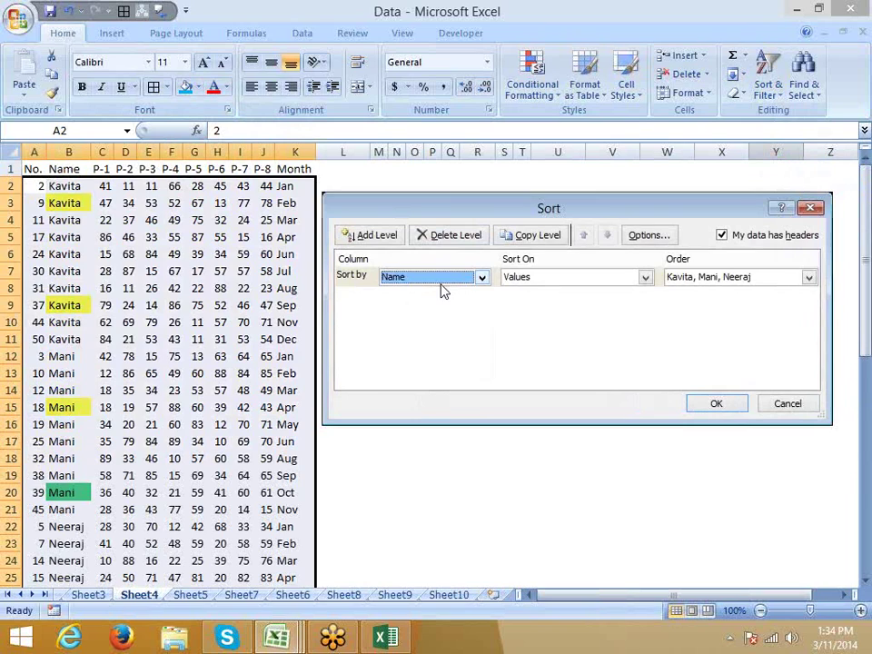
left_click(532, 282)
left_click(527, 303)
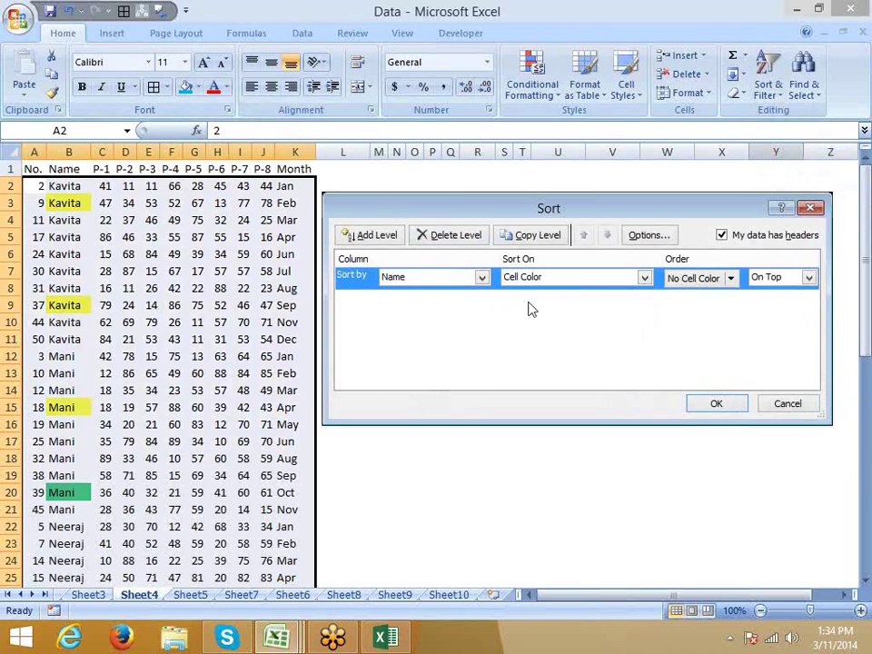
left_click(732, 279)
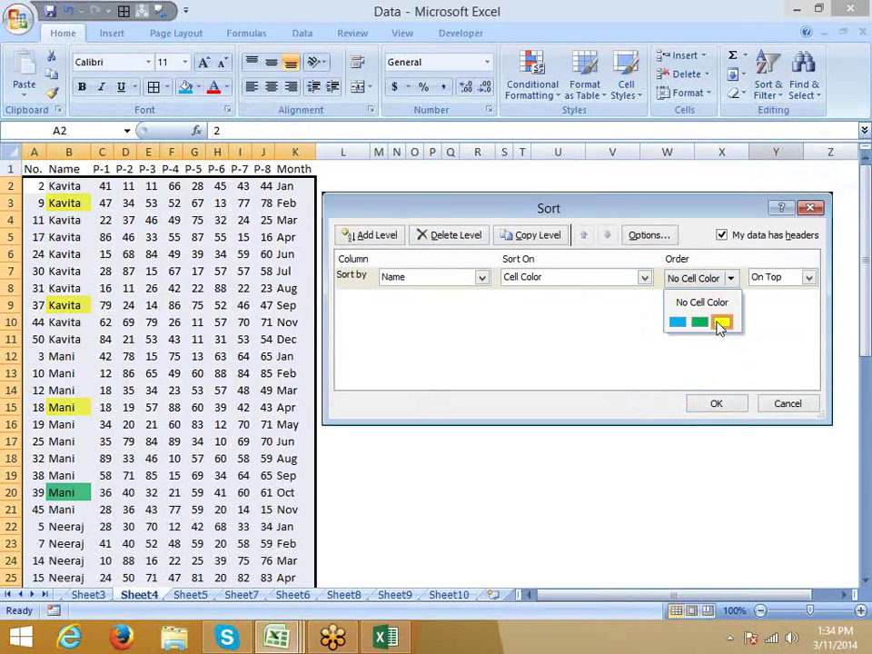
left_click(721, 323)
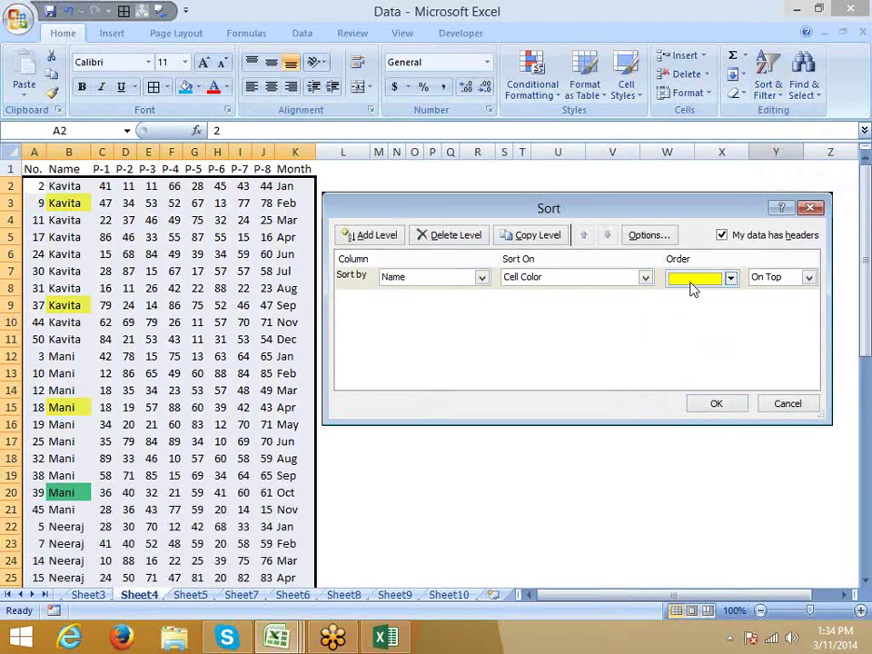
left_click(763, 278)
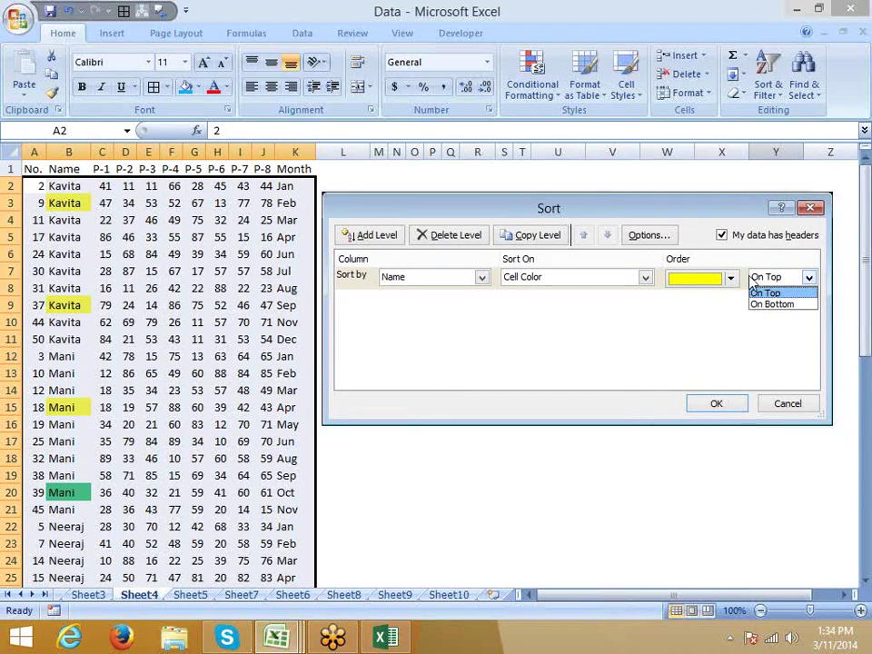
left_click(621, 312)
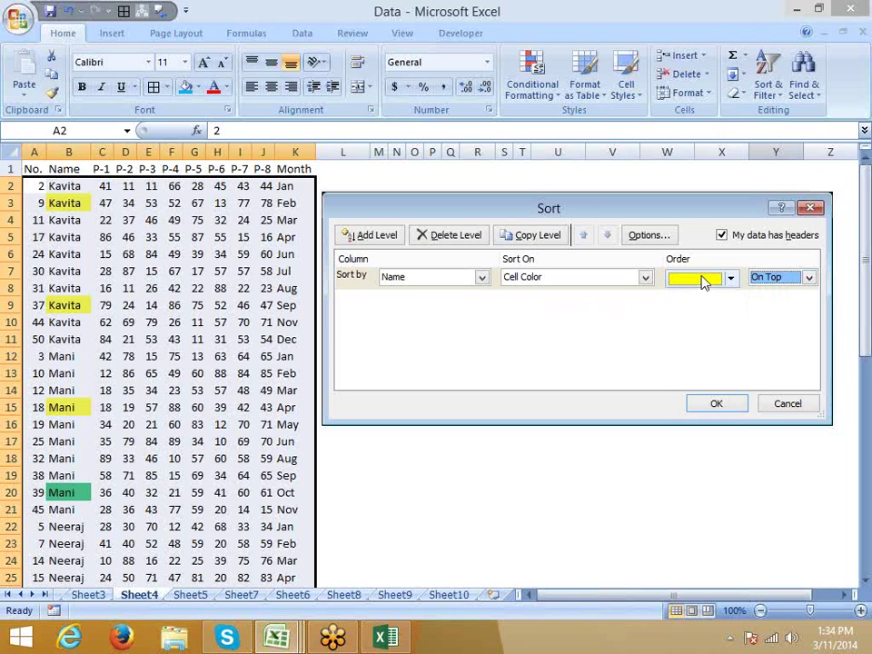
left_click(359, 234)
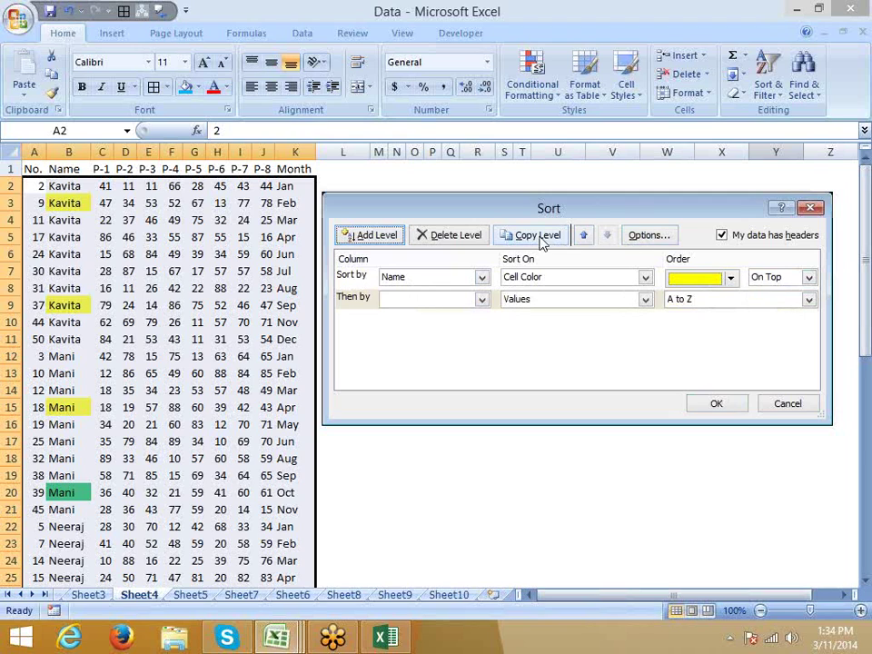
left_click(463, 238)
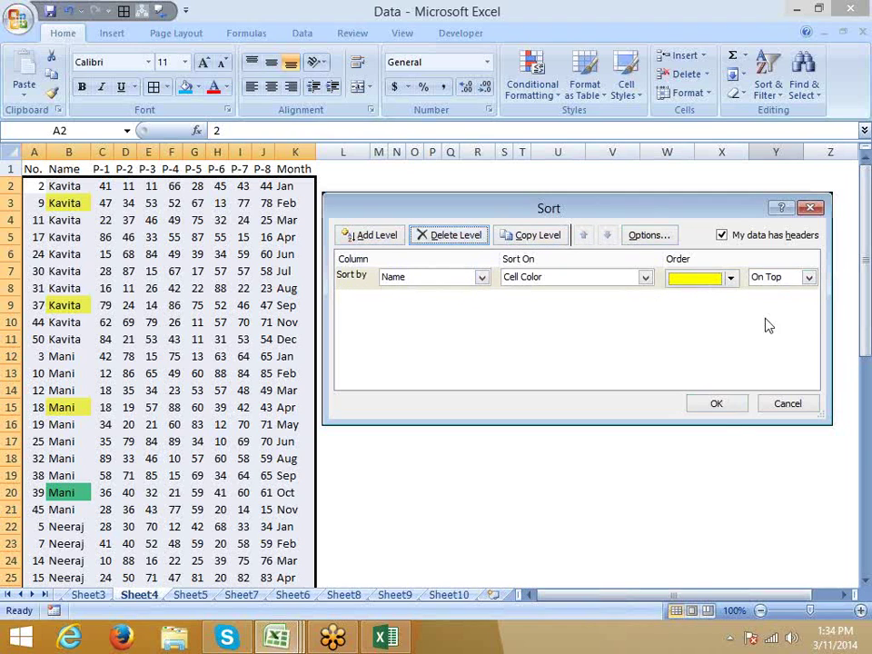
left_click(717, 403)
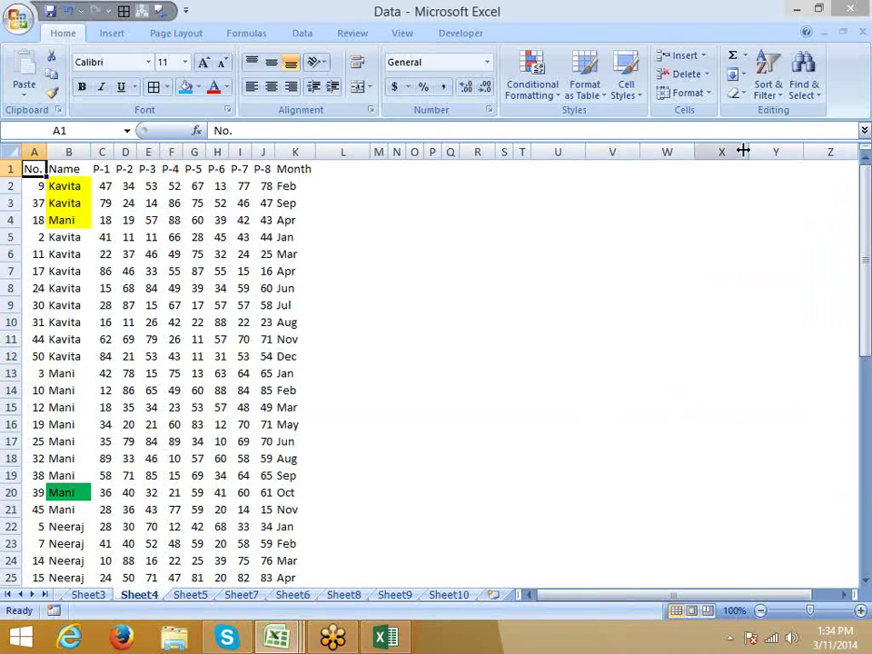
- Custom-sort by Name on Font Color with red on top
left_click(768, 91)
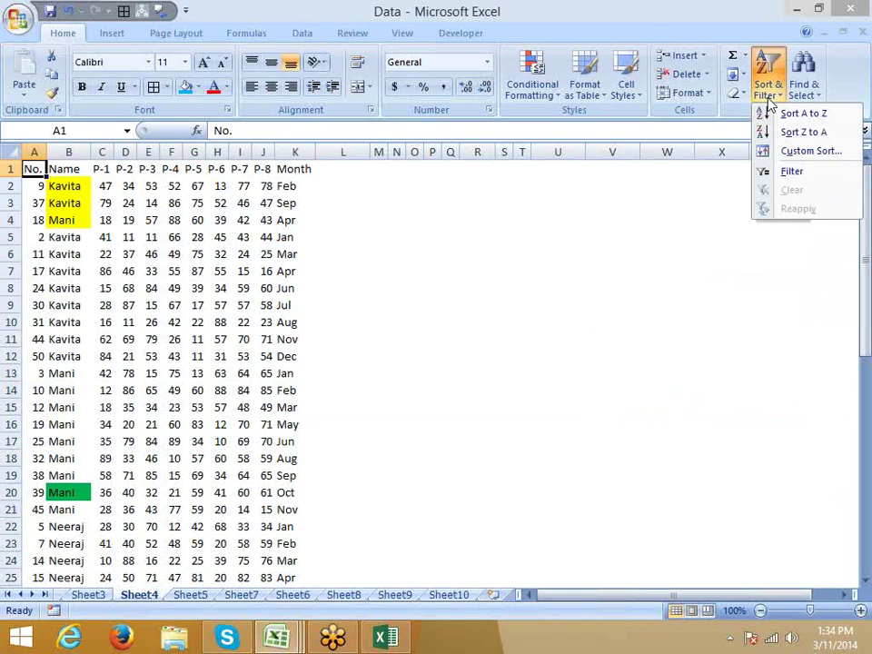
left_click(804, 152)
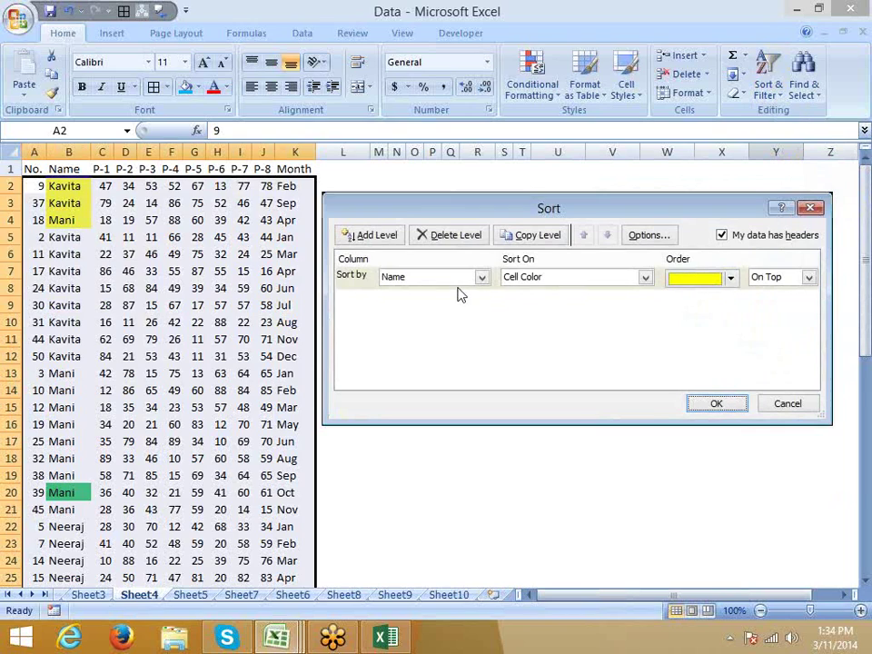
left_click(521, 280)
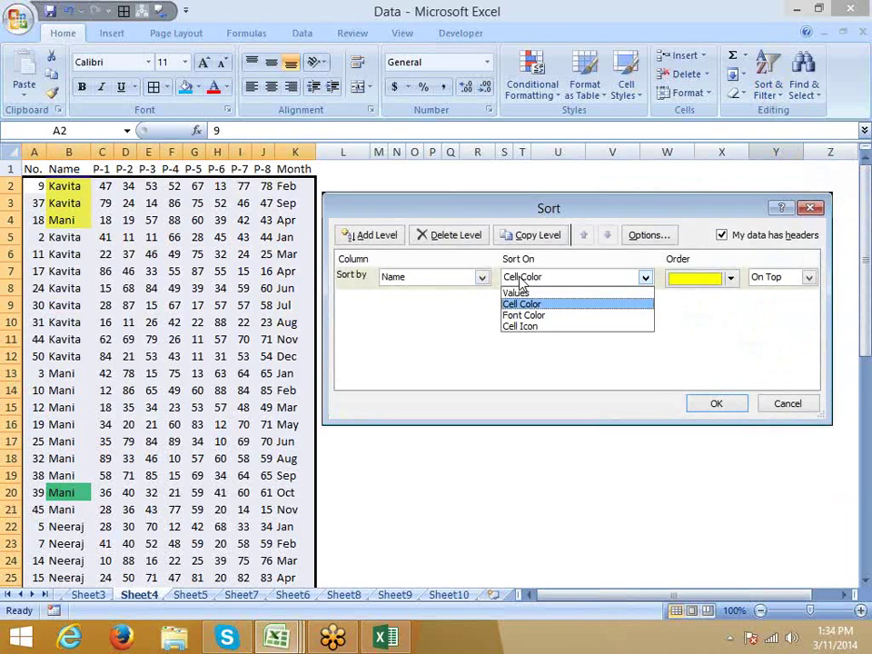
left_click(525, 316)
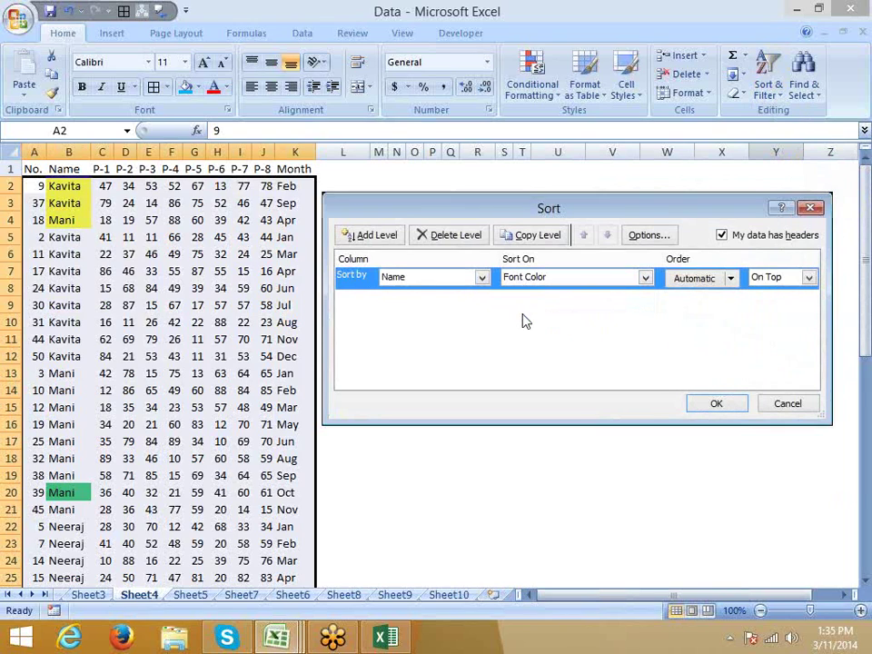
left_click(730, 278)
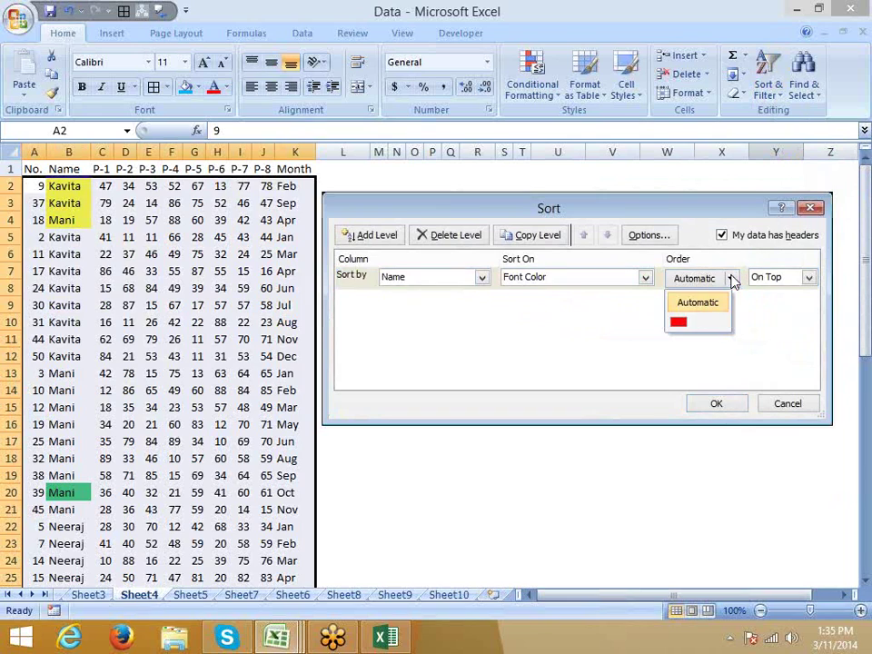
left_click(677, 324)
left_click(709, 406)
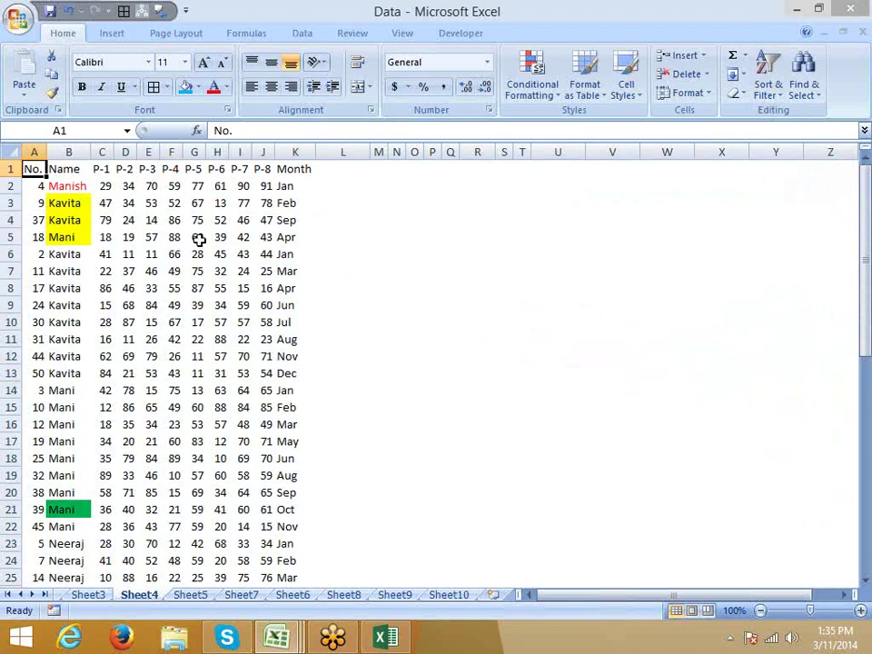
left_click(196, 237)
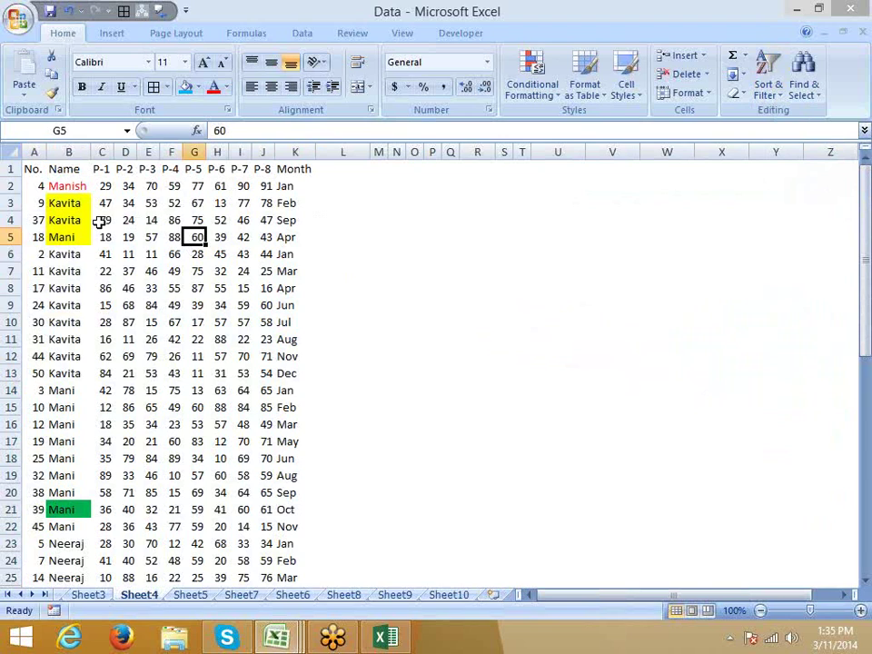
- Apply the check/exclamation/cross icon set to column C and autofit its width
left_click(102, 152)
left_click(534, 74)
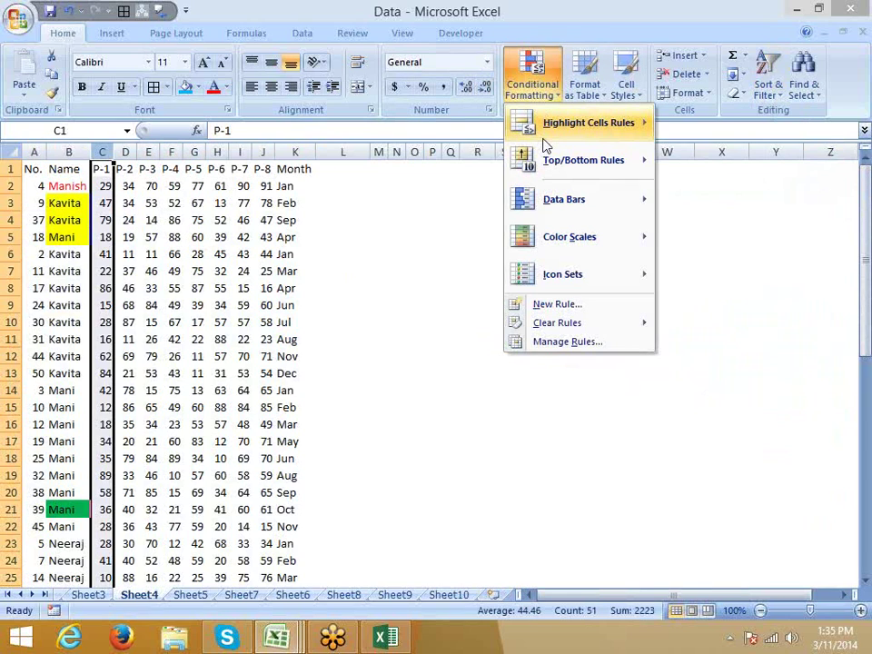
mouse_move(545, 144)
mouse_move(563, 273)
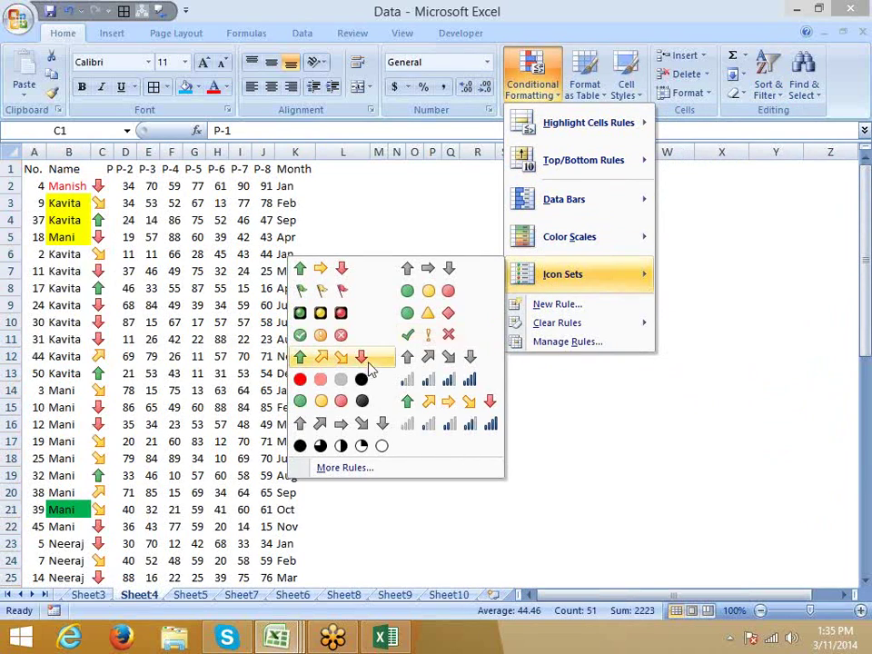
left_click(400, 335)
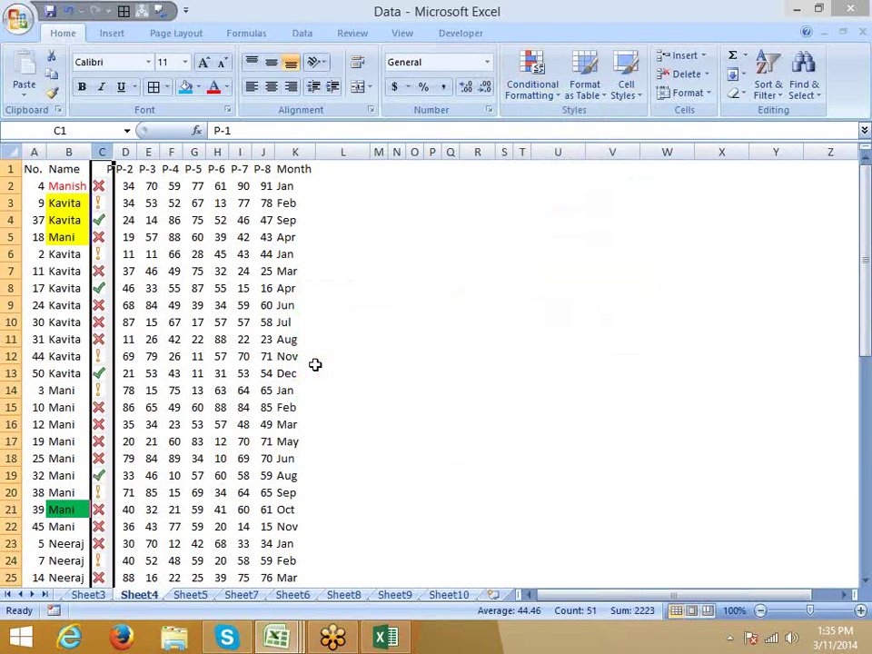
left_click(218, 271)
double_click(113, 152)
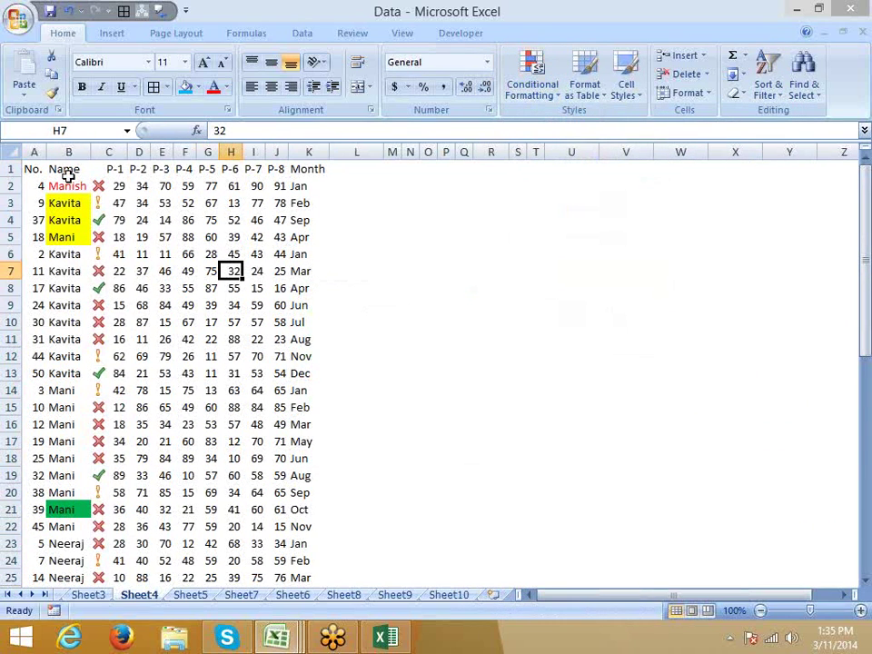
- In Custom Sort, sort by P-1 on Cell Icon with the green check on top
left_click(32, 169)
left_click(767, 82)
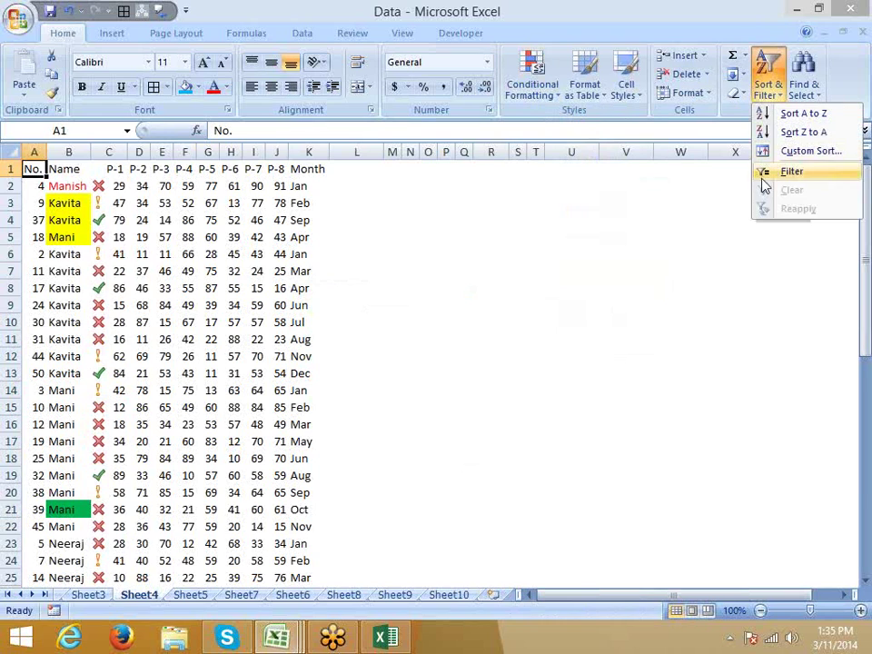
left_click(800, 150)
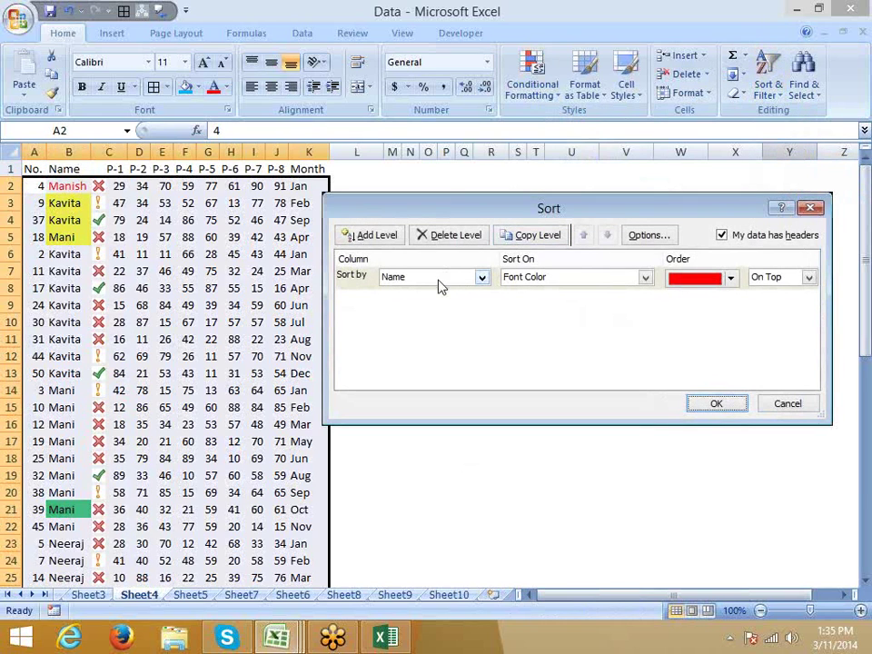
left_click(441, 286)
left_click(427, 313)
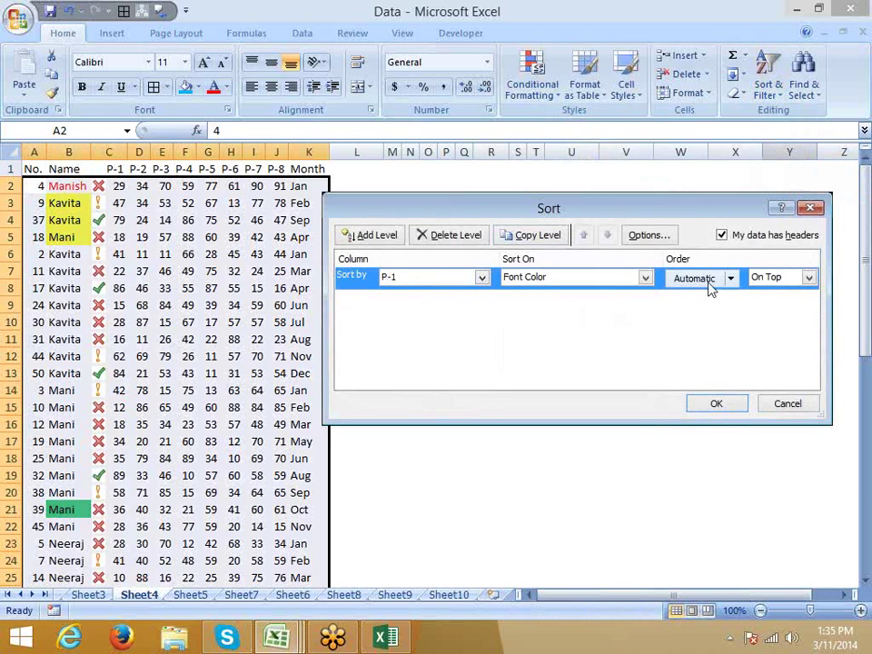
left_click(618, 278)
left_click(590, 329)
left_click(731, 277)
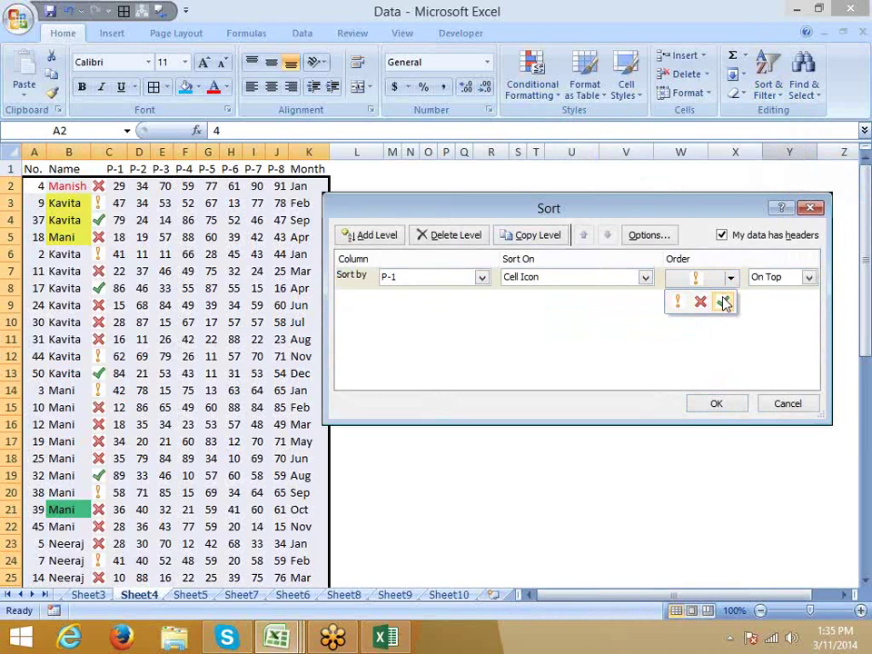
left_click(724, 304)
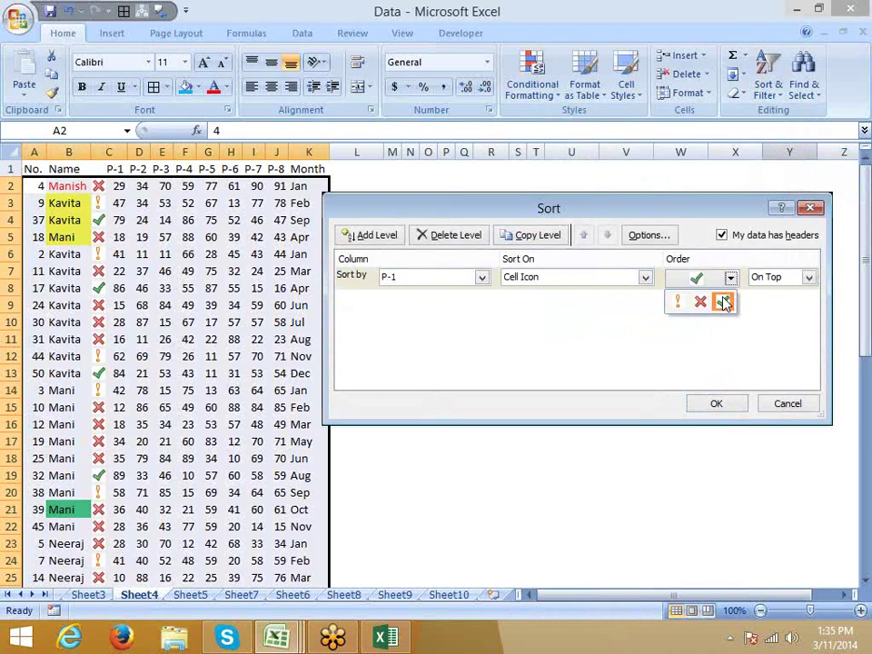
- Add a second P-1 Cell Icon level with the exclamation mark on top, and sort
left_click(381, 236)
left_click(440, 301)
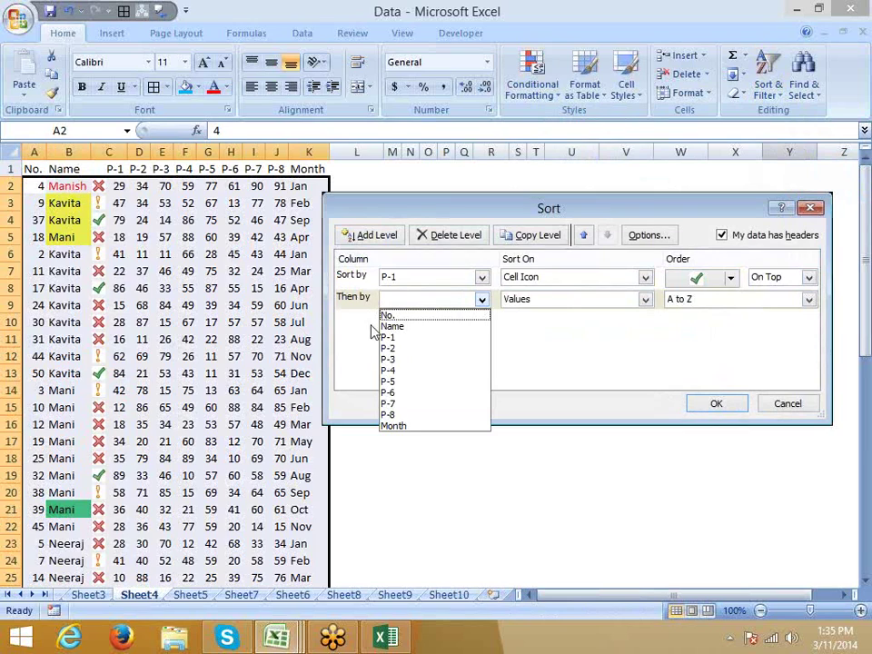
left_click(564, 305)
left_click(559, 350)
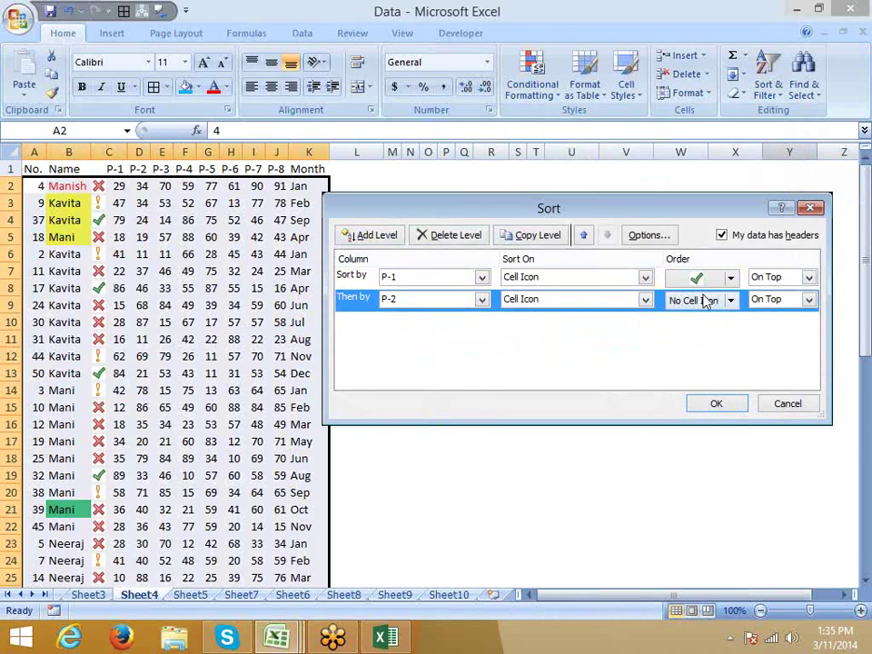
left_click(709, 301)
left_click(713, 325)
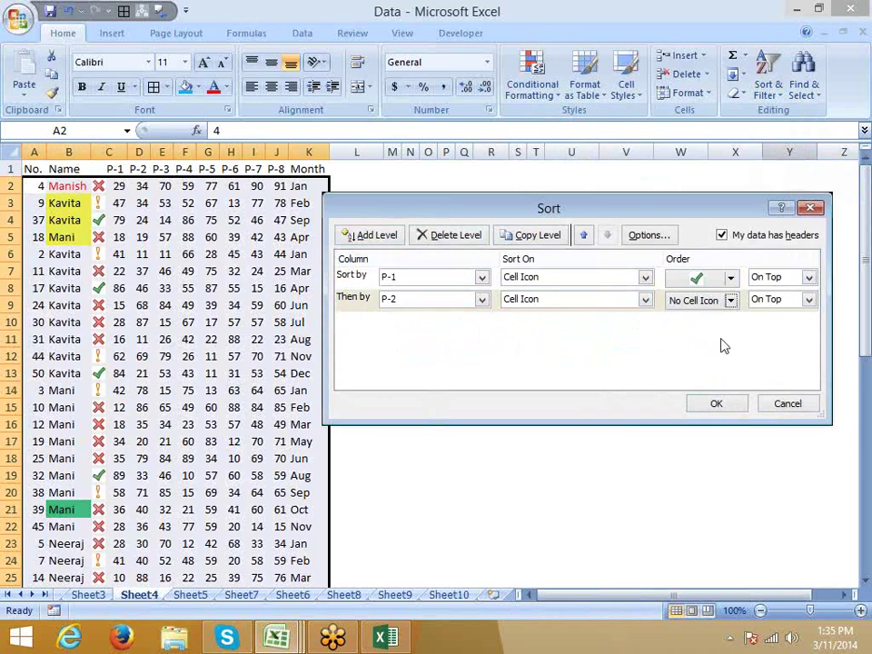
left_click(411, 302)
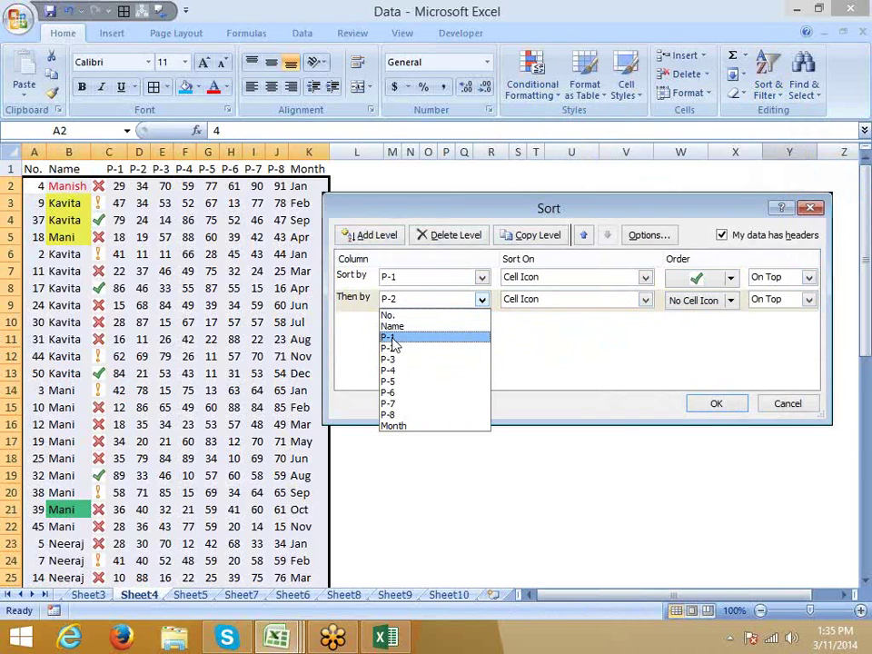
left_click(391, 339)
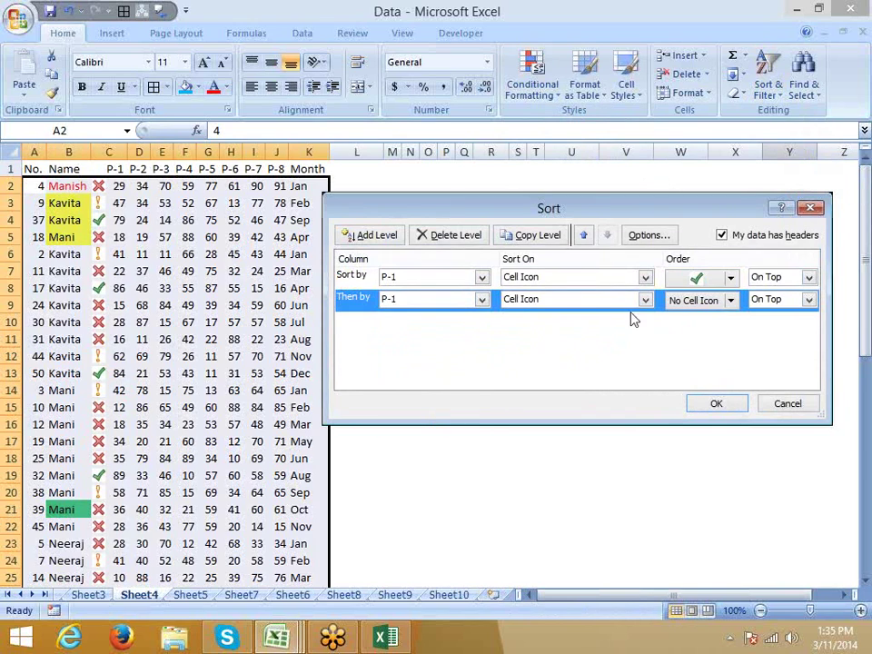
left_click(729, 303)
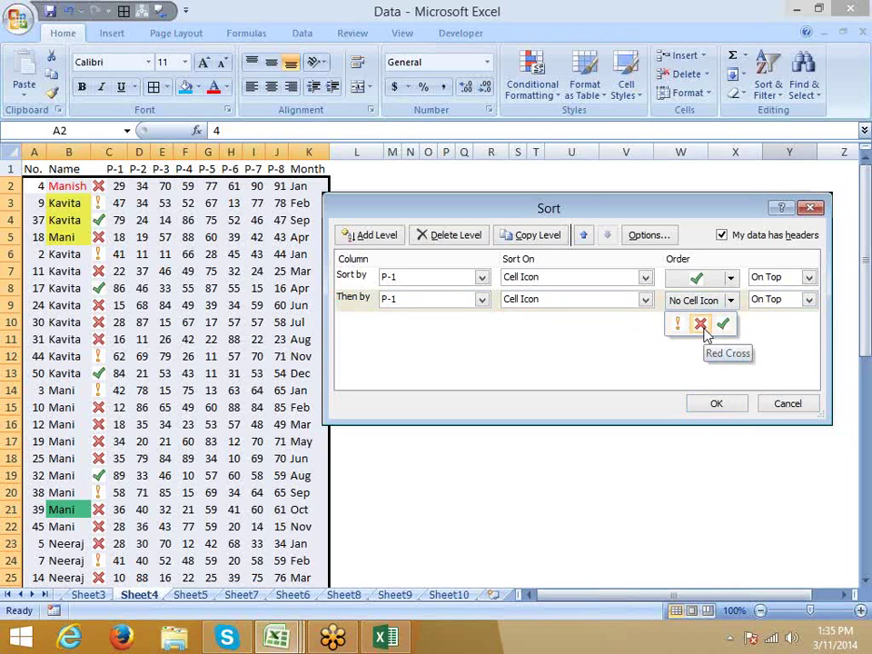
left_click(678, 325)
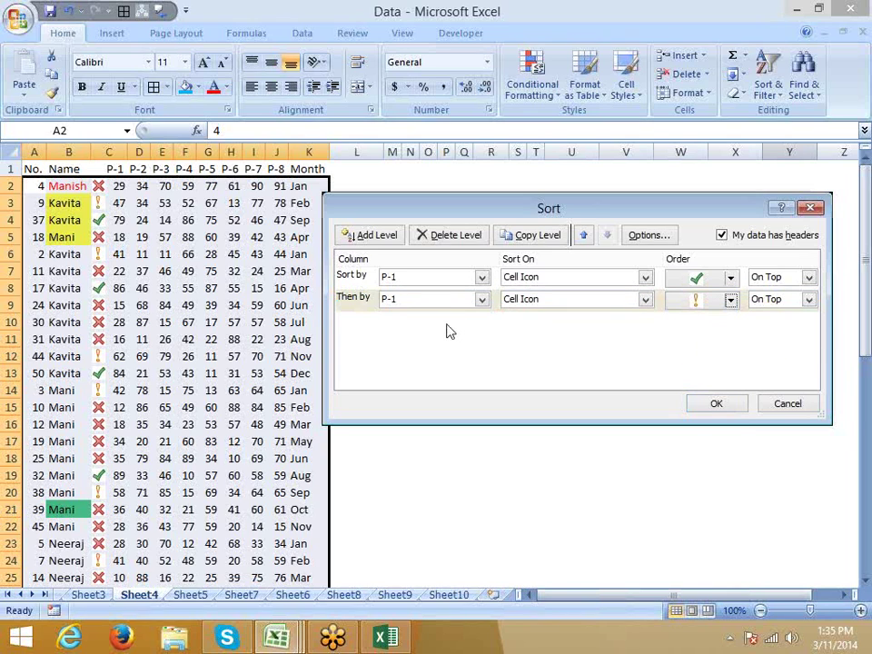
left_click(717, 407)
scroll(694, 422, "down", 5)
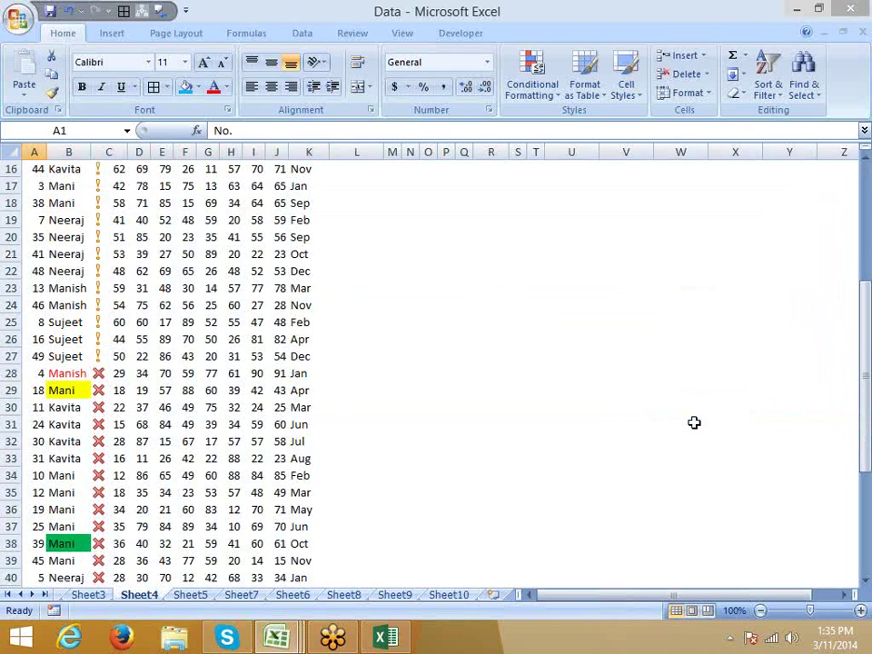
scroll(694, 422, "up", 5)
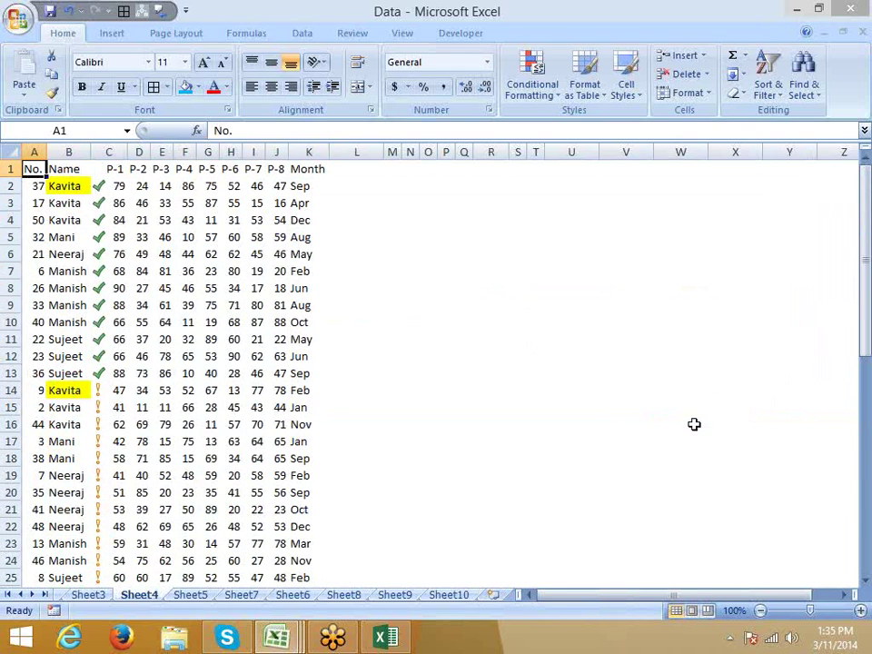
left_click(759, 97)
left_click(797, 150)
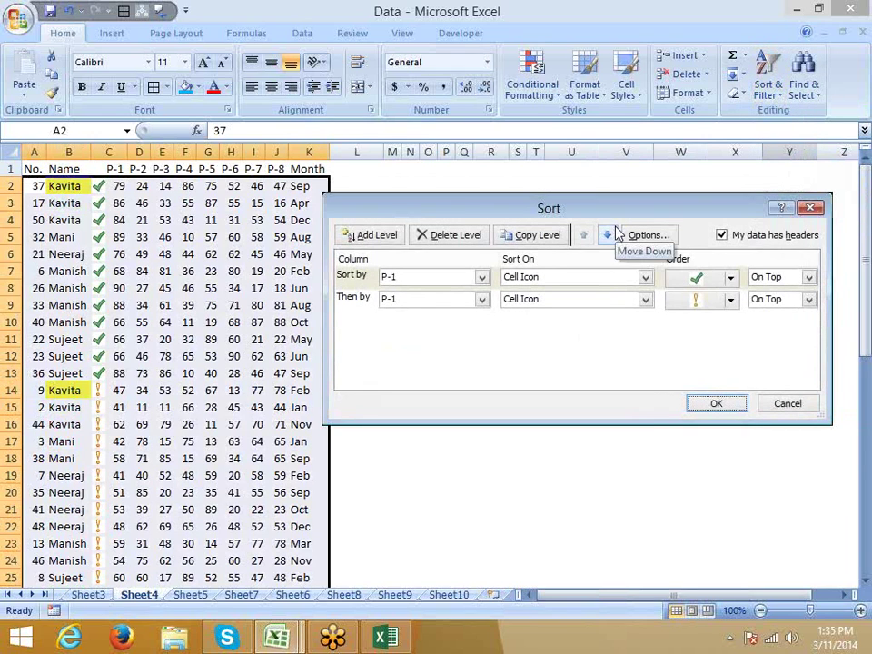
left_click(407, 278)
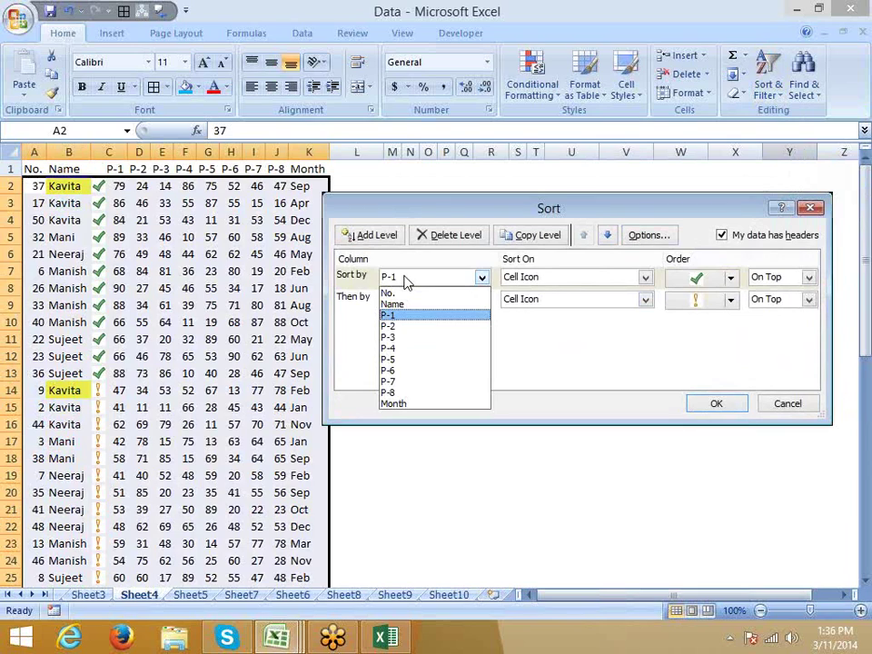
left_click(406, 282)
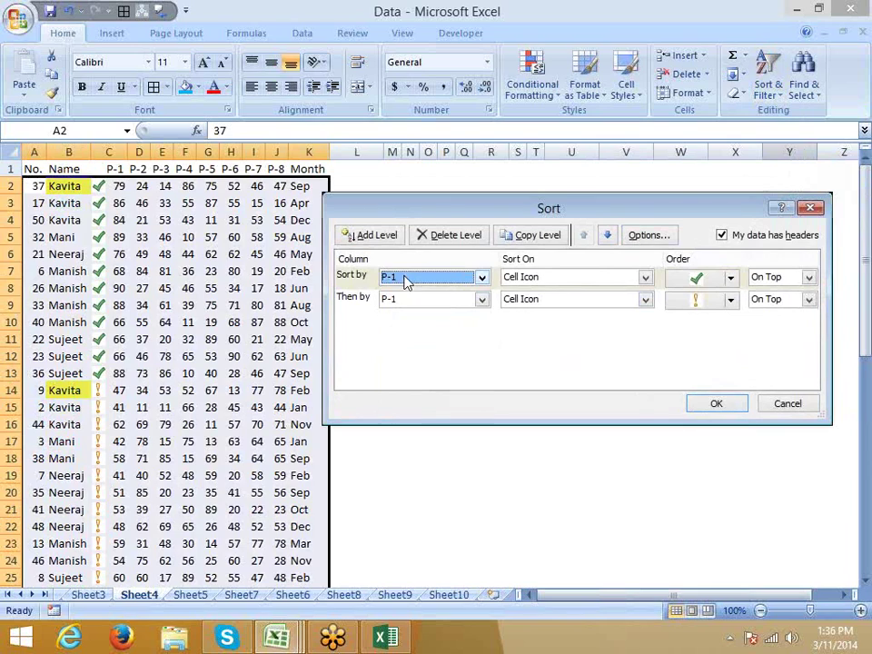
left_click(722, 236)
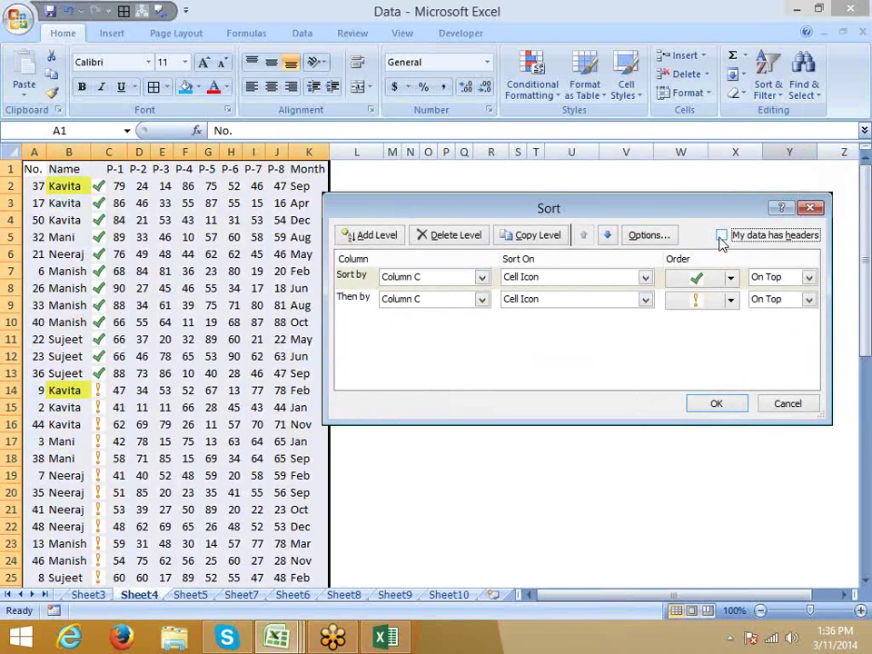
left_click(404, 279)
left_click(406, 280)
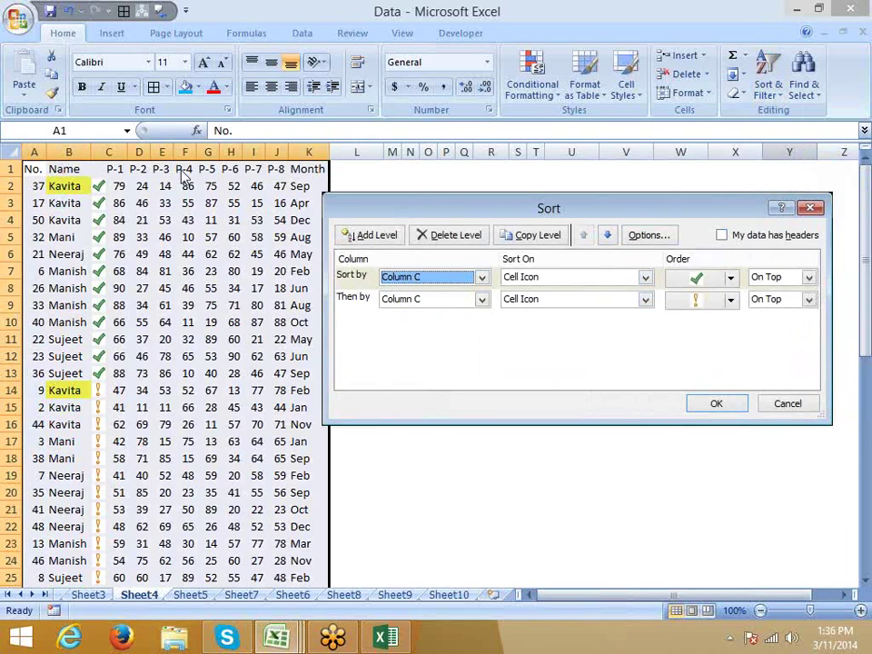
left_click(722, 235)
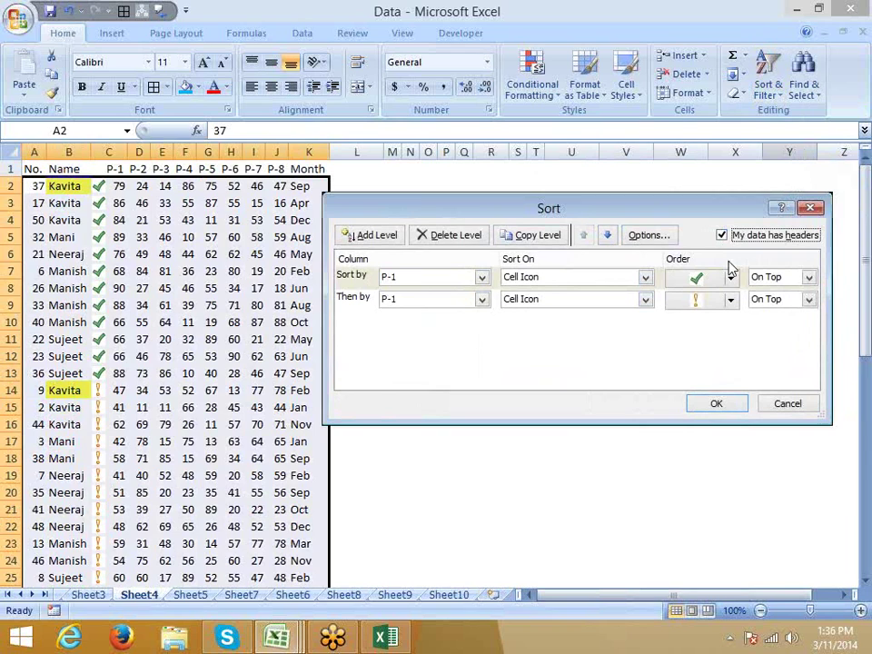
left_click(789, 405)
left_click(356, 357)
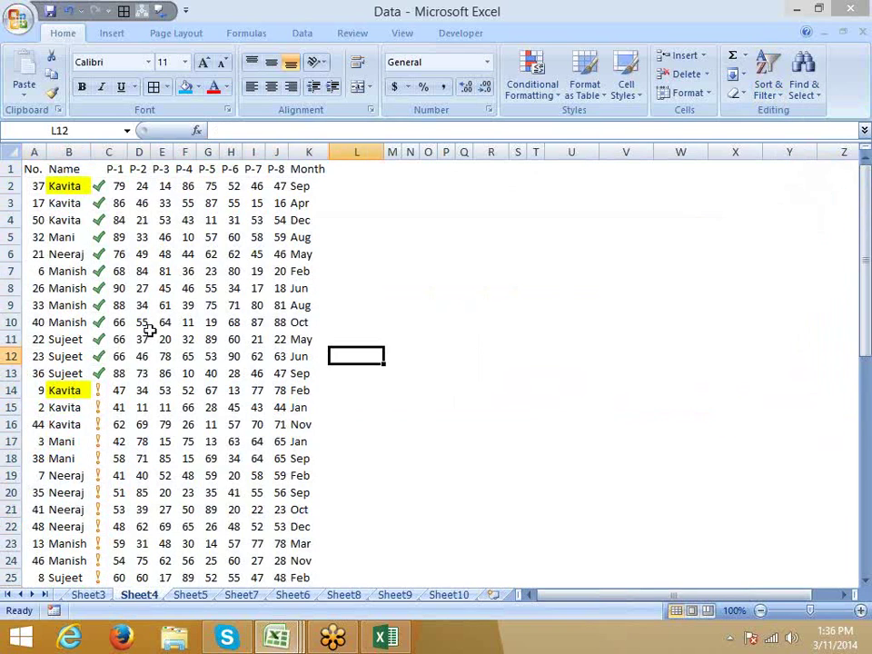
- Retype B3 as KAVITA and B6 as NEERAJ
left_click(68, 203)
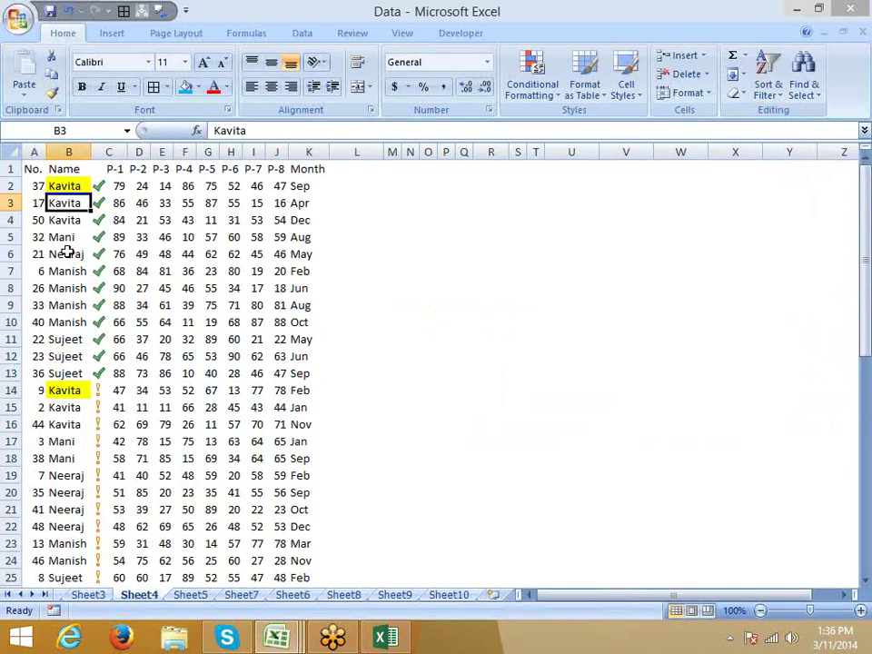
type("KA")
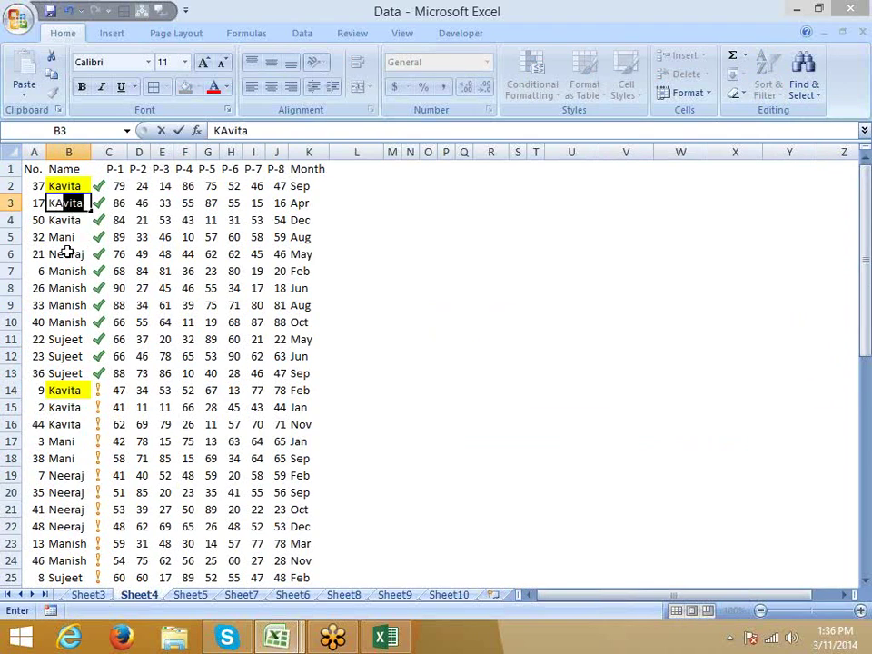
type("VITA")
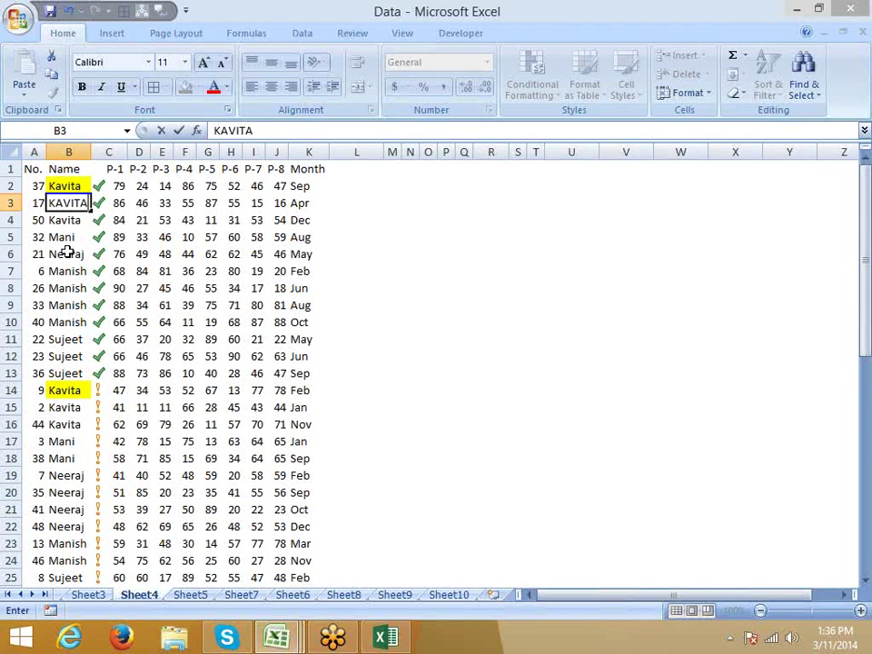
key("Return")
left_click(66, 253)
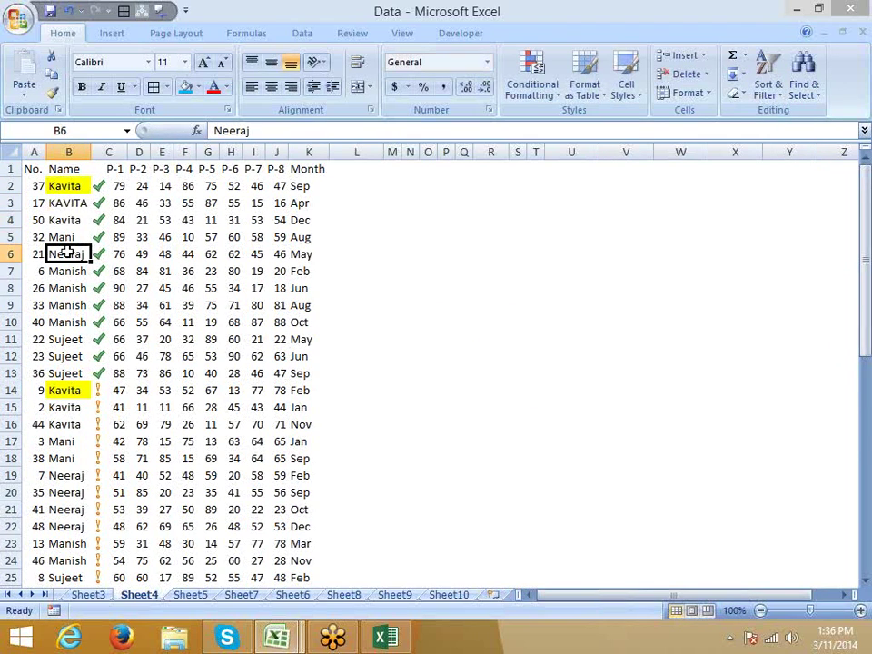
type("NEE")
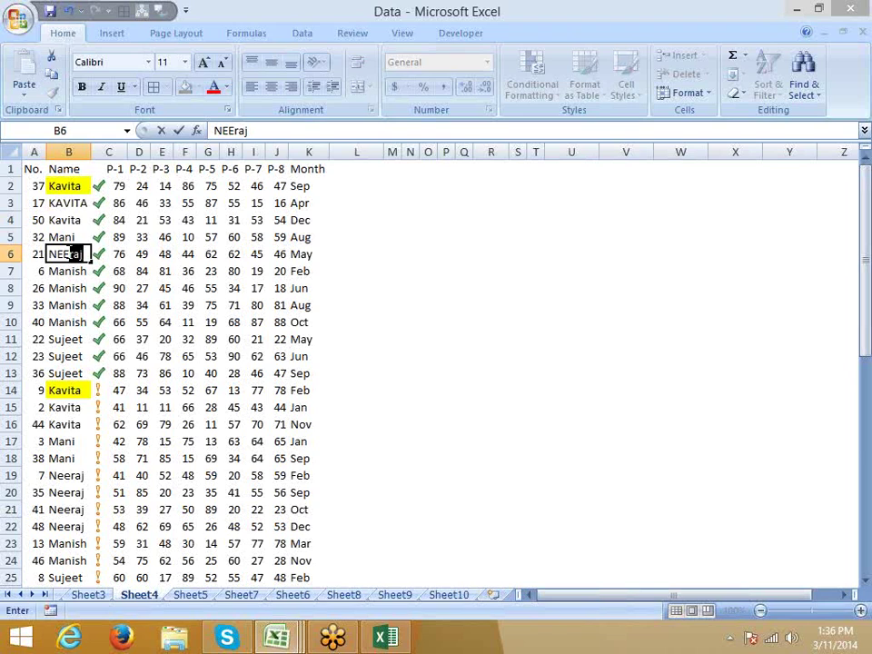
type("RAJ")
left_click(66, 253)
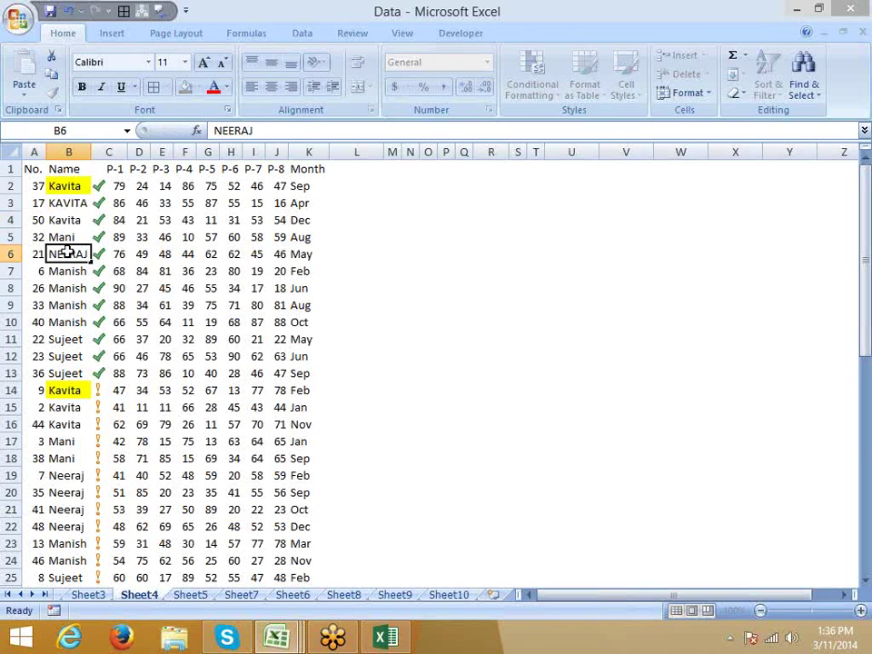
key("Return")
- Open the Custom Sort options from A1 and close them without changes
left_click(31, 169)
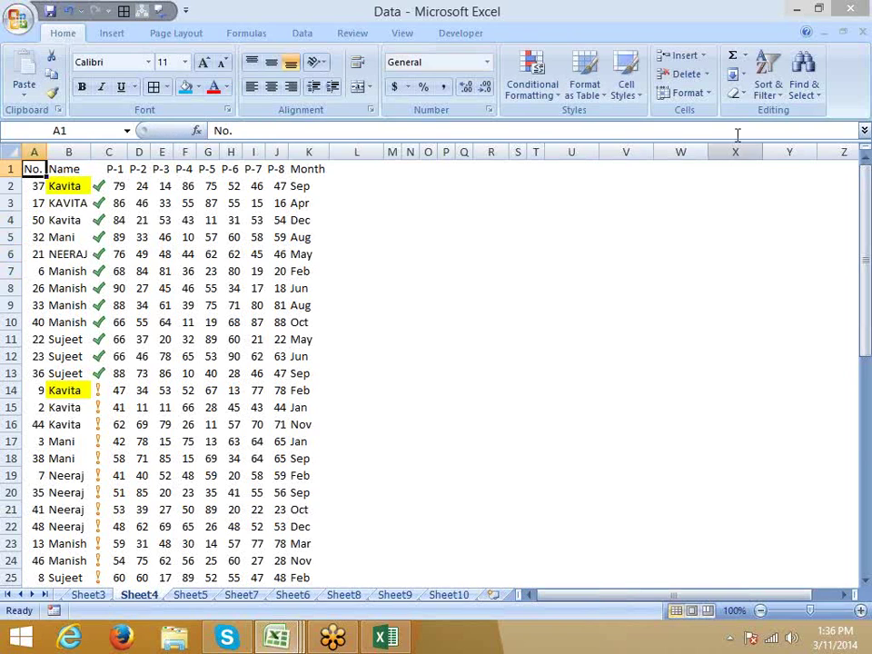
left_click(768, 98)
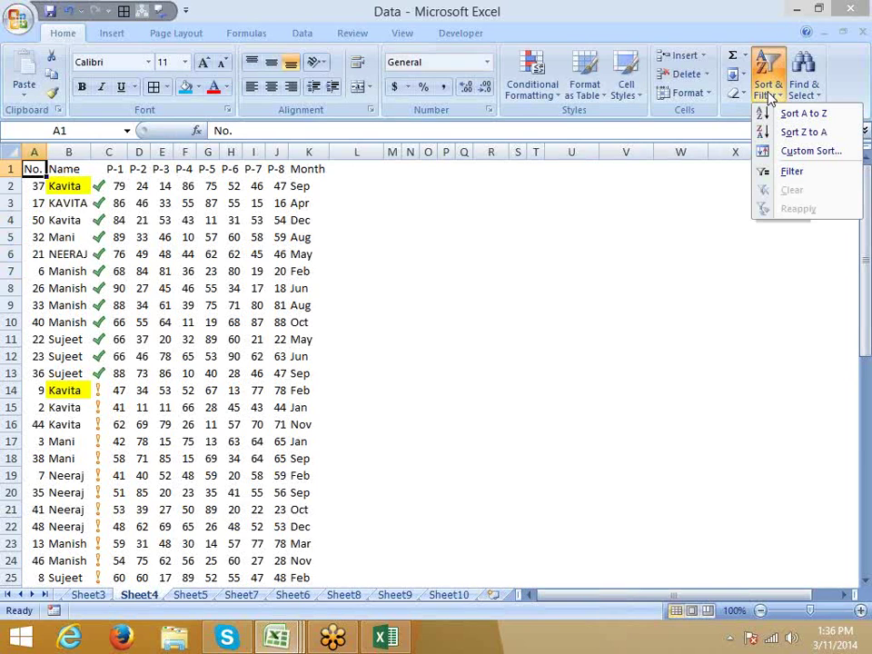
left_click(826, 152)
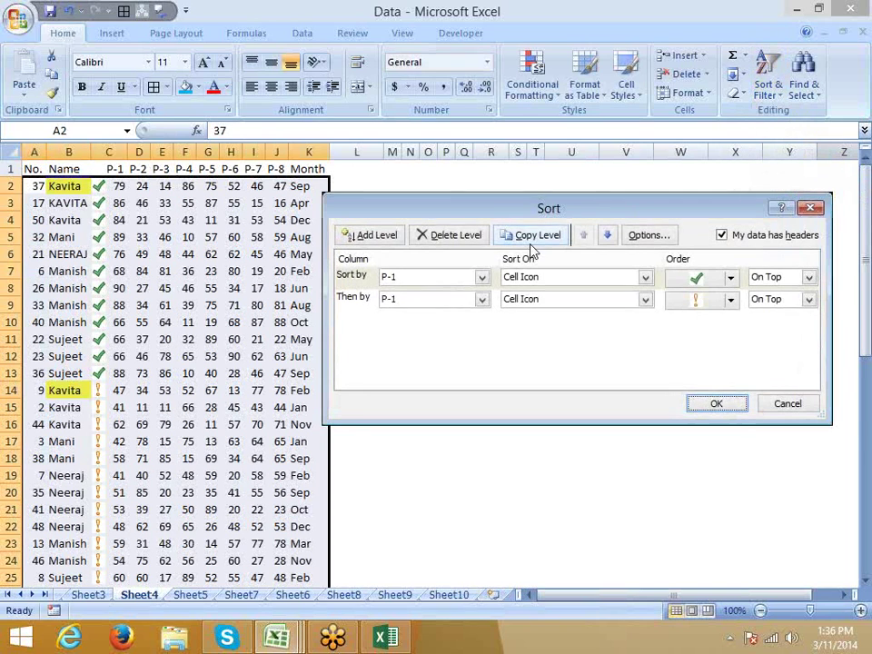
left_click(648, 238)
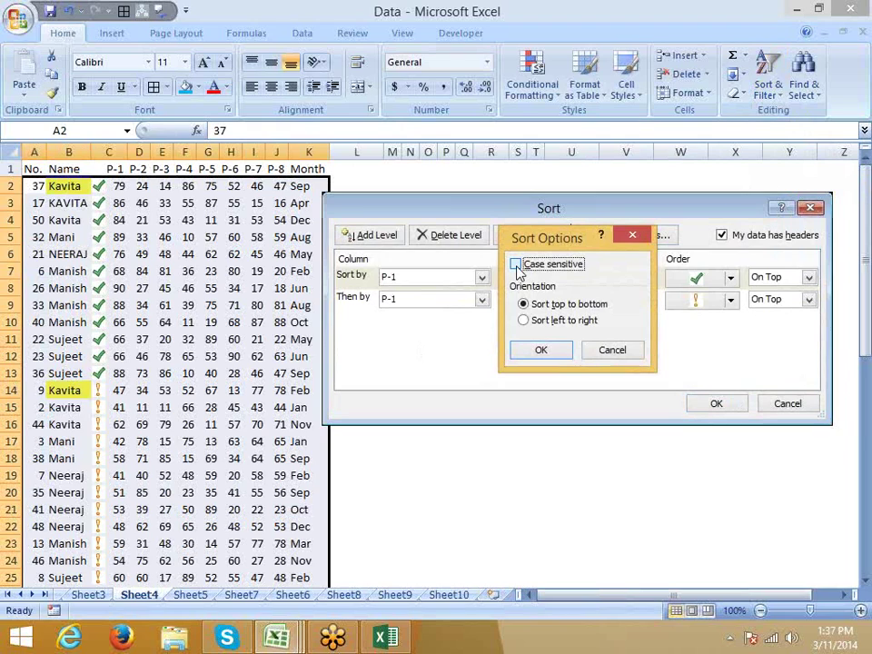
left_click(636, 352)
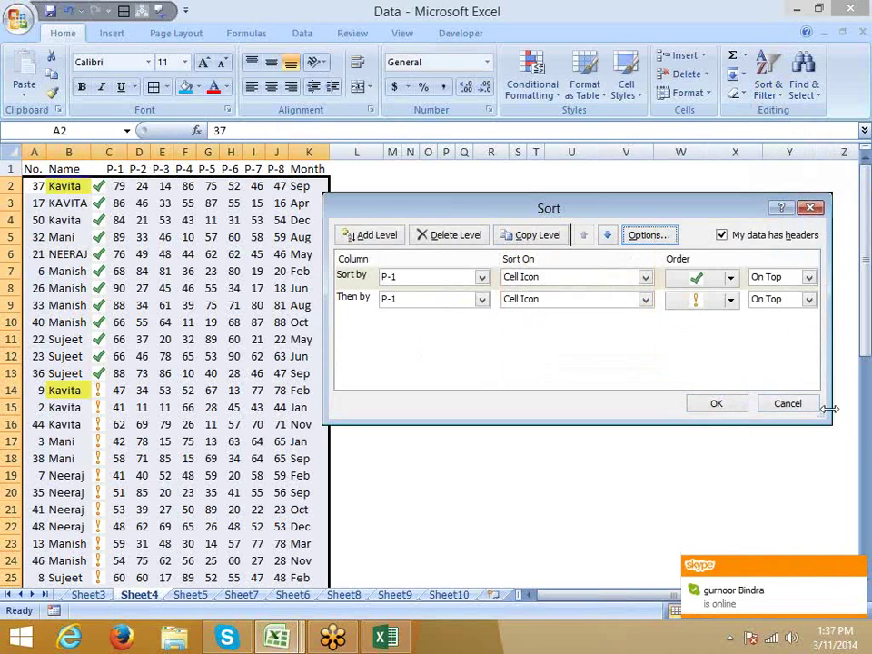
- Cancel the Sort dialog, copy the header row, and paste it at A1 in Book5
left_click(787, 403)
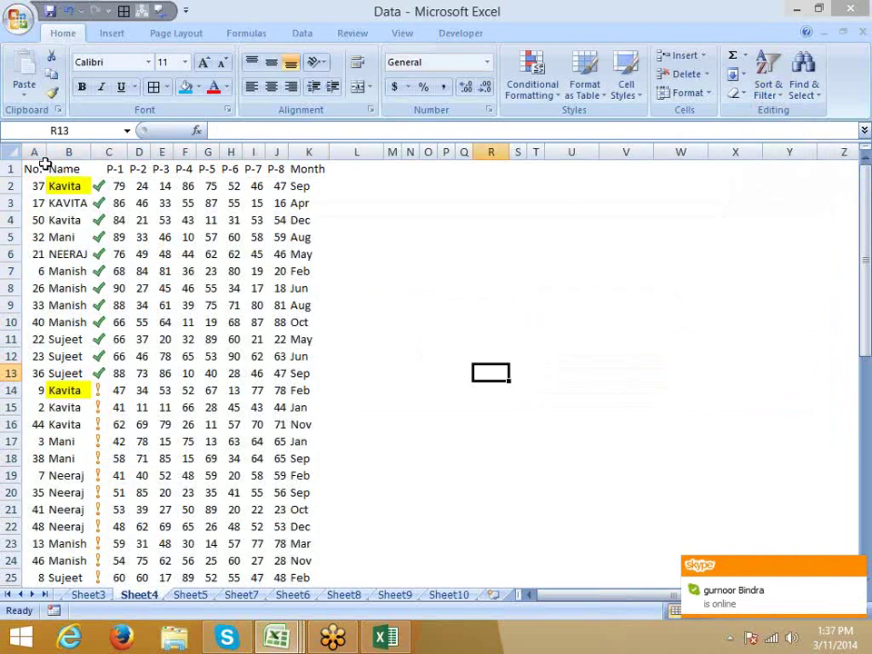
left_click(34, 169)
mouse_move(68, 169)
left_mouse_down()
mouse_move(271, 169)
mouse_move(280, 189)
left_mouse_up()
key("ctrl+c")
left_click(202, 595)
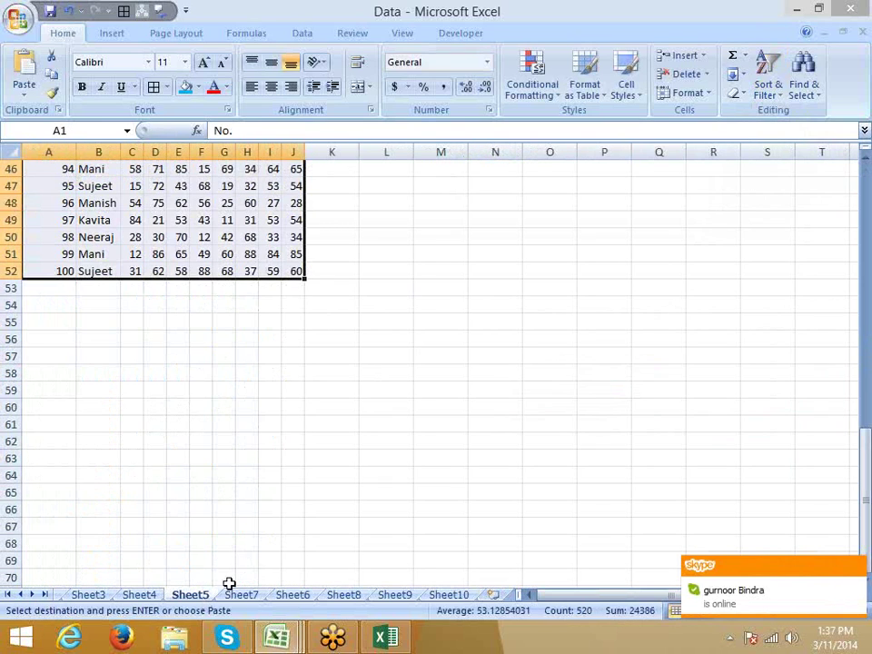
key("ctrl+Tab")
key("ctrl+v")
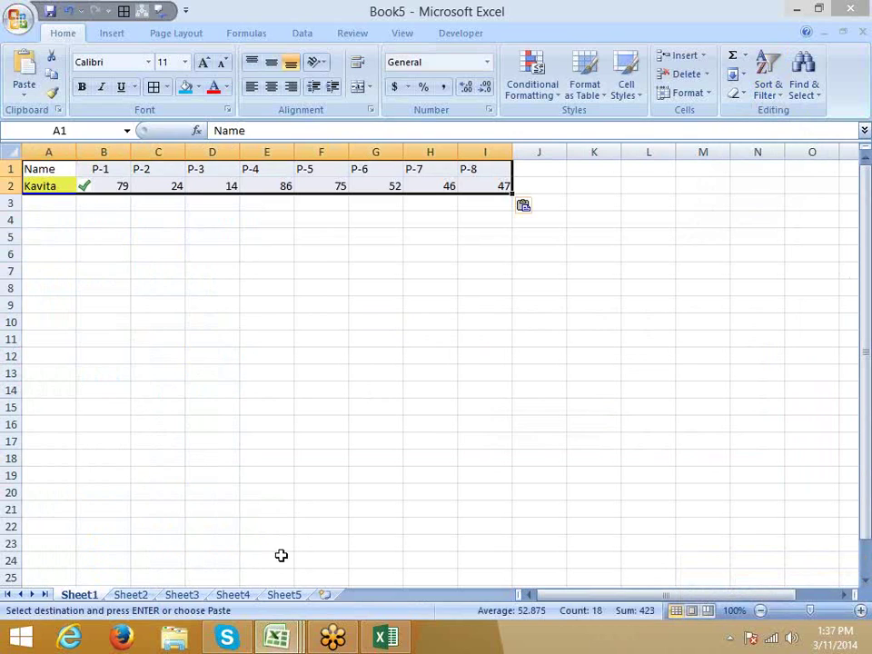
- Select the pasted headers and Kavita's scores from B1 onward on Sheet1
left_click(389, 344)
left_click_drag(495, 186, 122, 185)
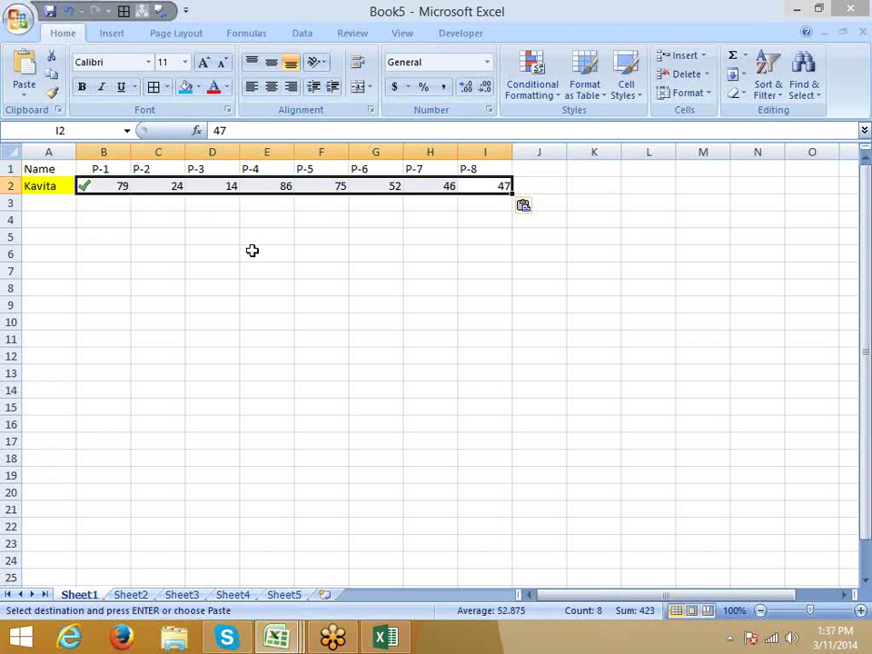
left_click(259, 252)
left_click(134, 595)
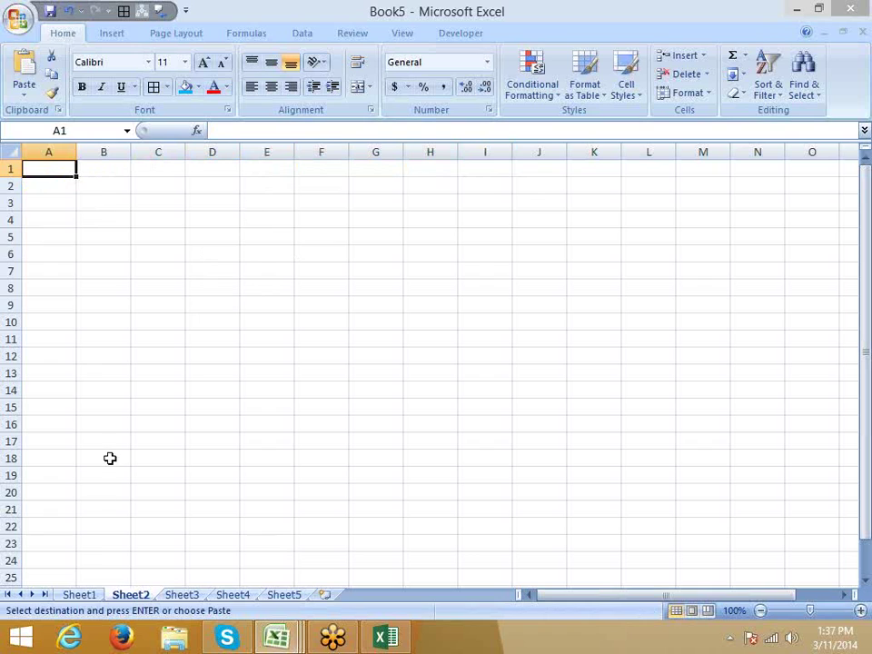
left_click(89, 596)
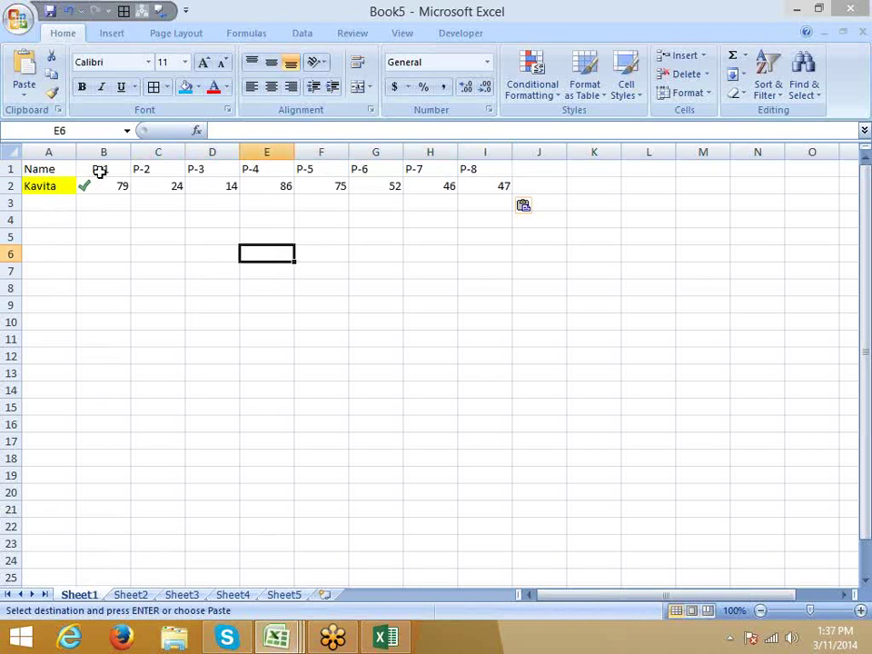
left_click_drag(99, 171, 496, 184)
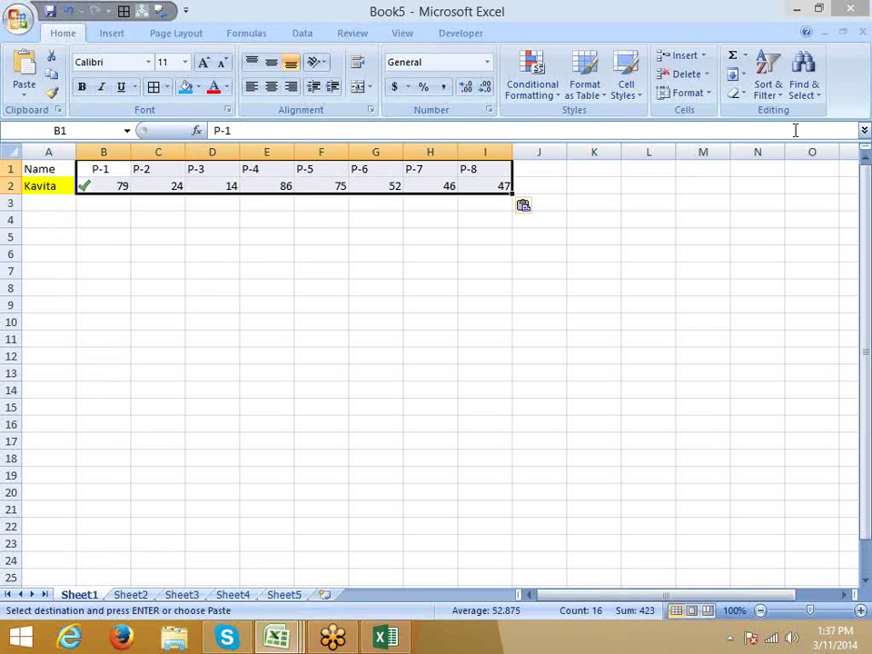
- Set the Custom Sort orientation to sort left to right
left_click(770, 89)
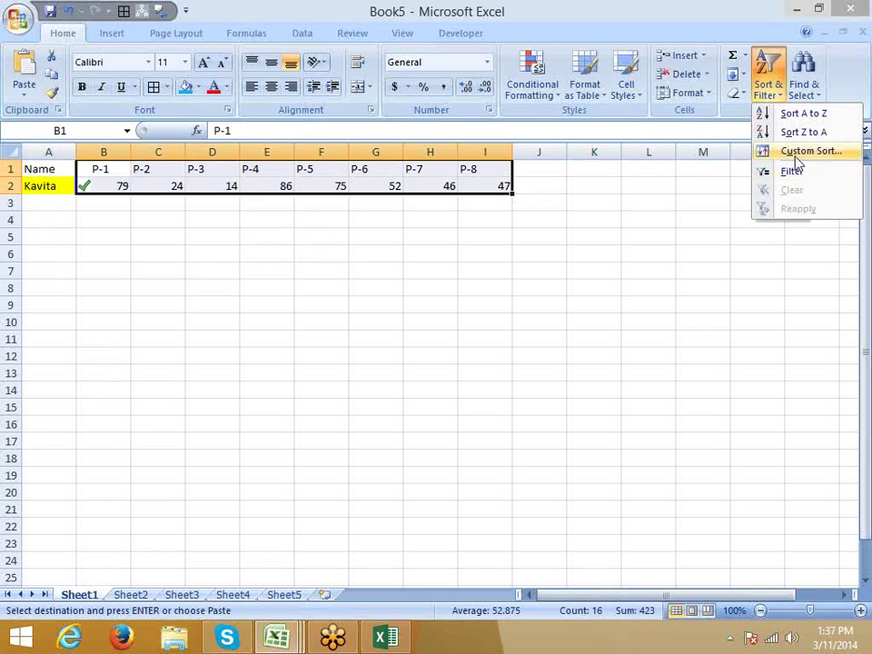
left_click(796, 156)
left_click(456, 282)
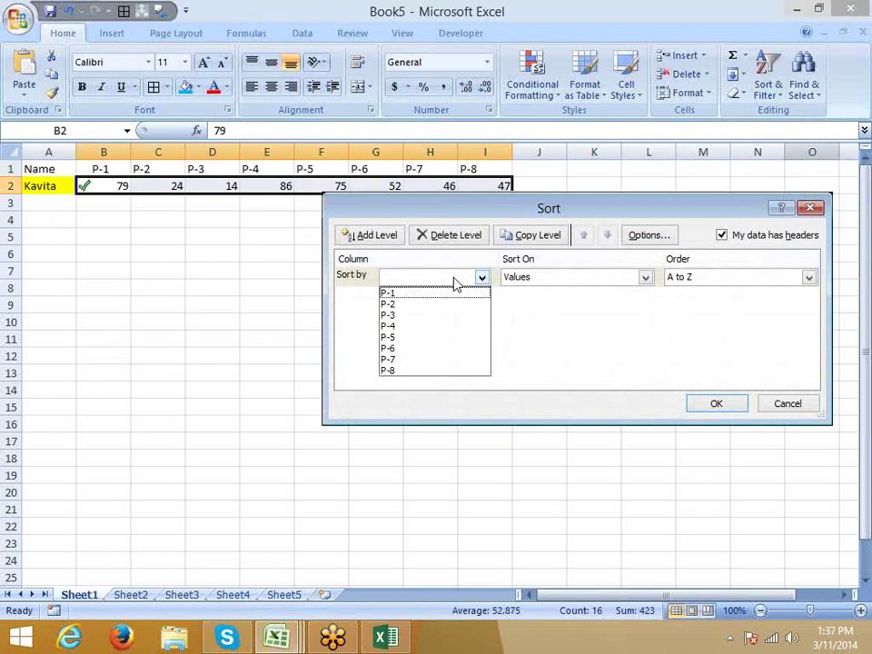
left_click(455, 283)
left_click(648, 236)
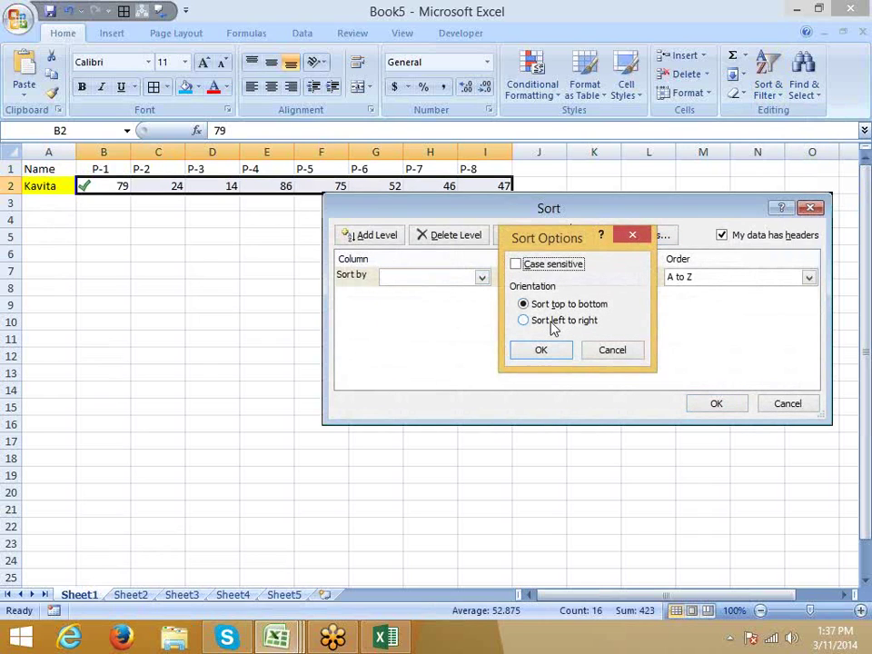
left_click(553, 323)
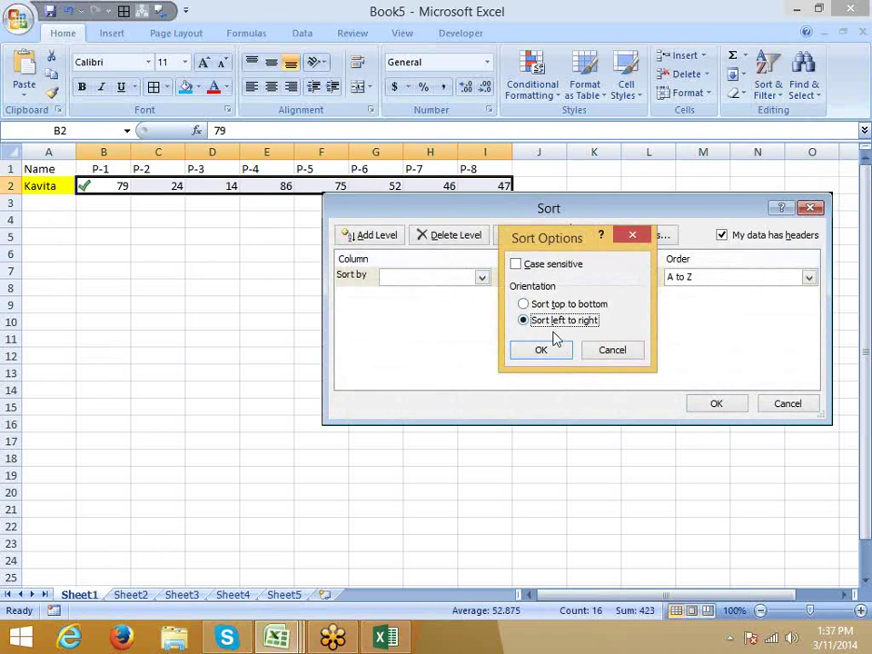
left_click(560, 351)
- Sort by Row 2 values smallest to largest, then bring up the other Excel windows
left_click(452, 282)
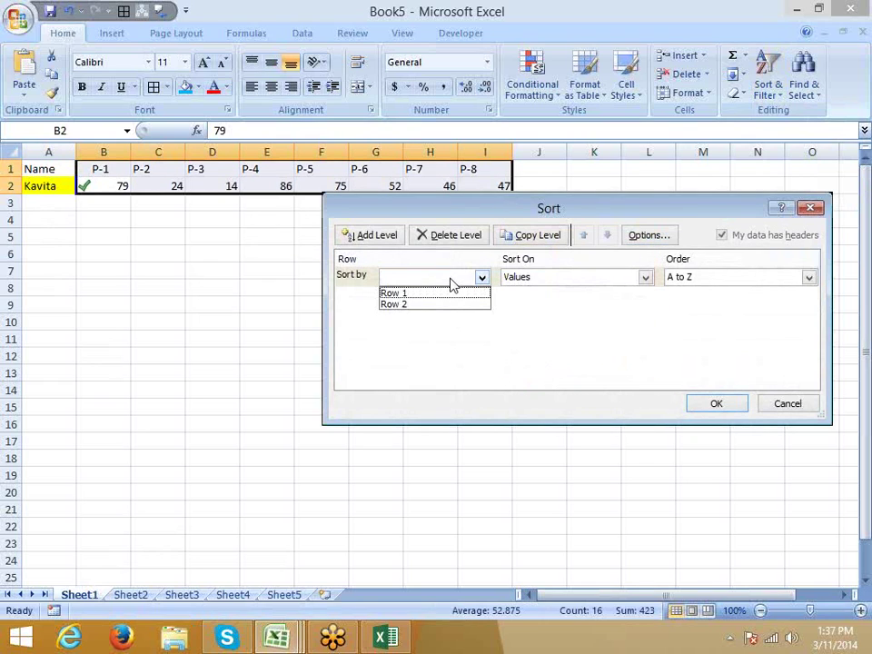
left_click(441, 304)
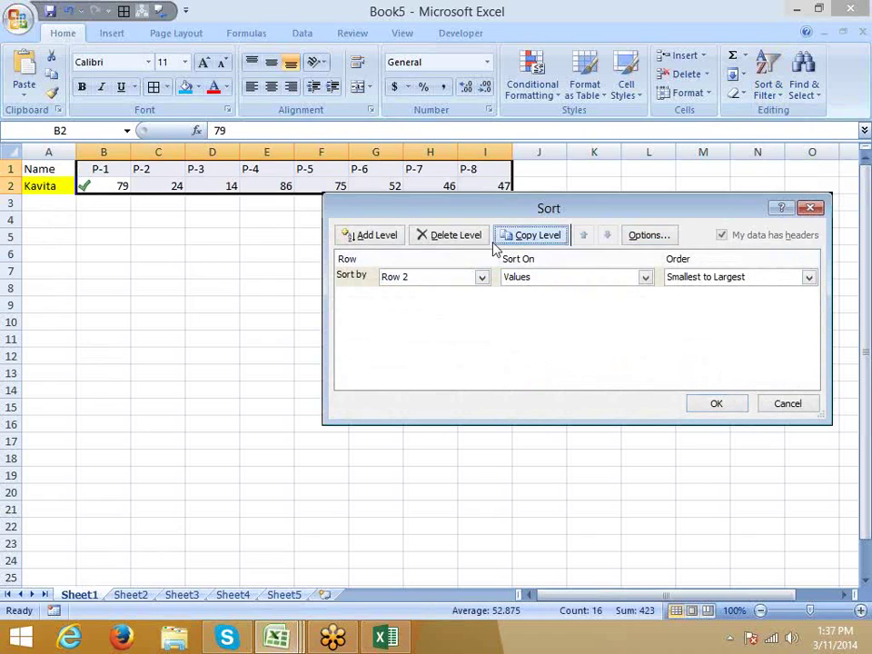
left_click(536, 235)
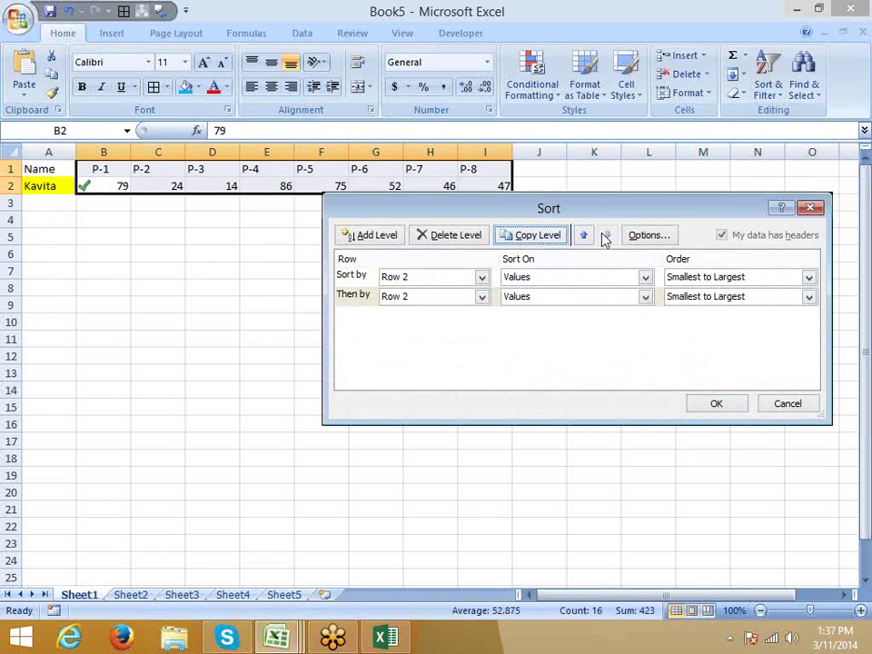
left_click(468, 235)
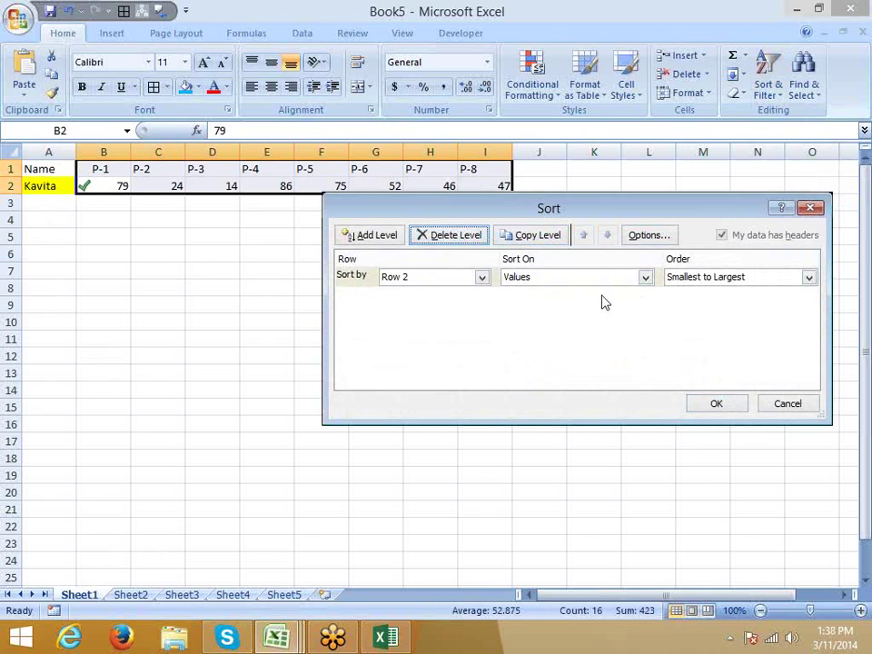
left_click(716, 407)
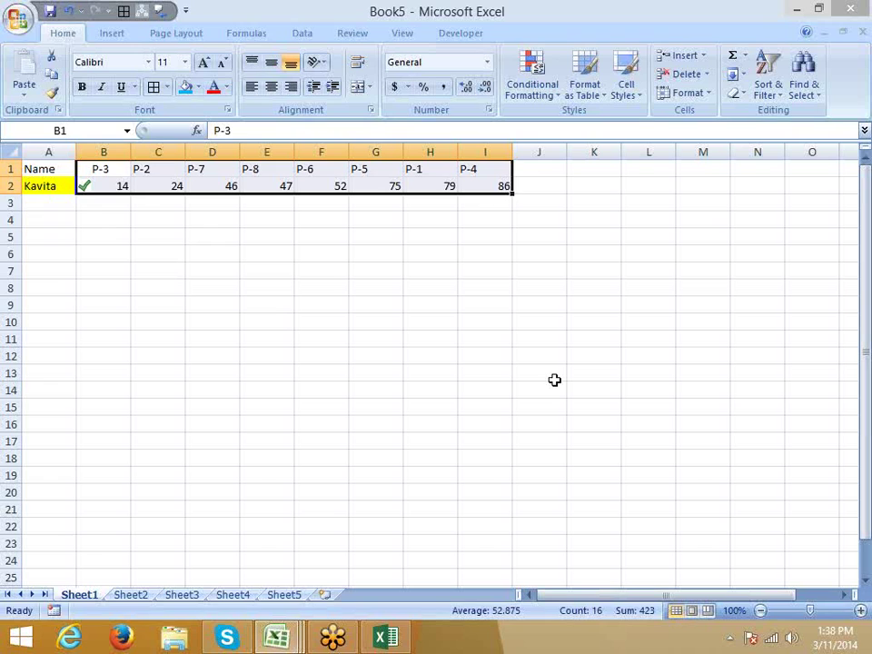
left_click(766, 91)
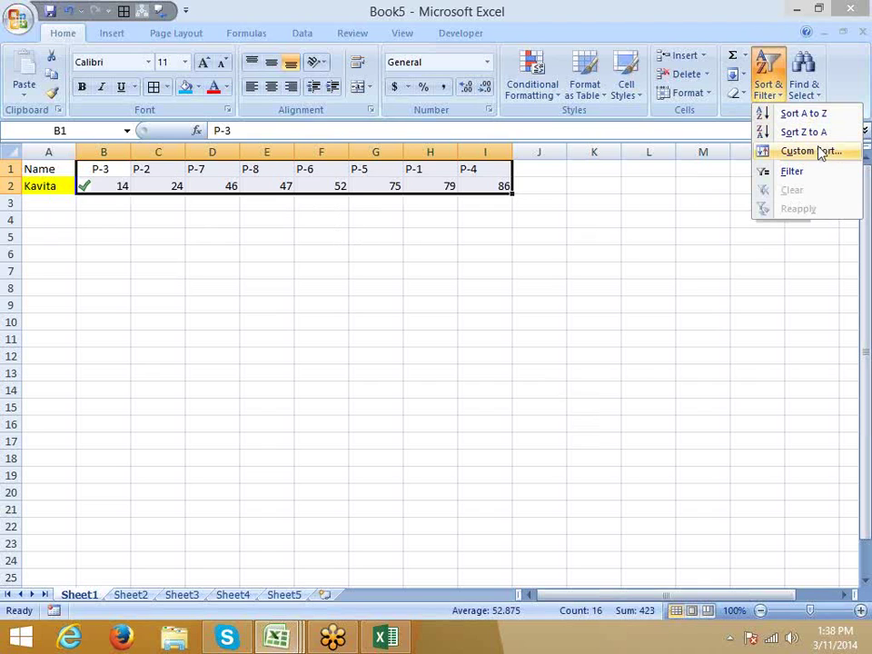
left_click(277, 638)
- In the Data workbook's Sheet1, delete the contents of columns L:N and return to A1
left_click(301, 530)
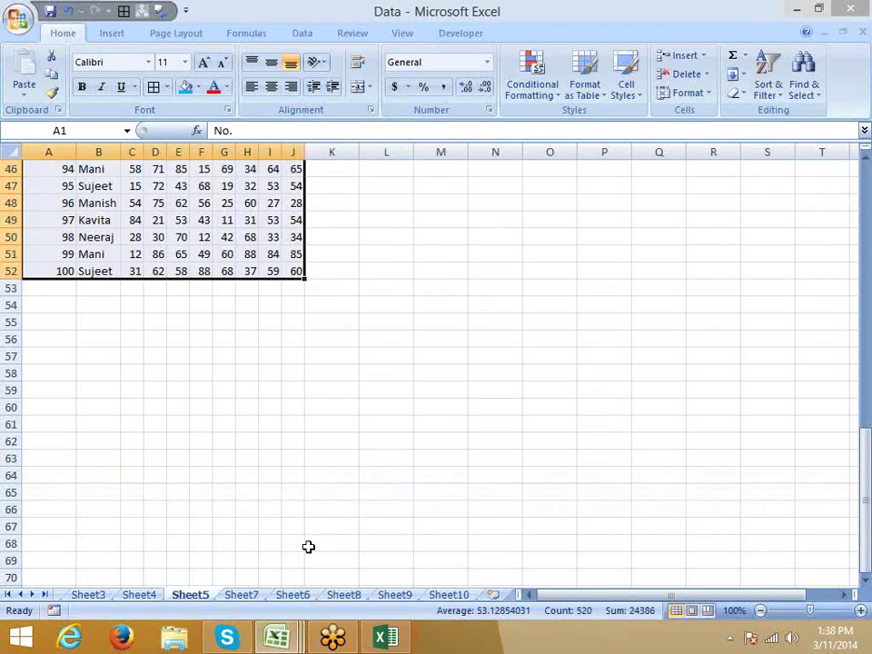
left_click(95, 596)
left_click(20, 595)
left_click(20, 595)
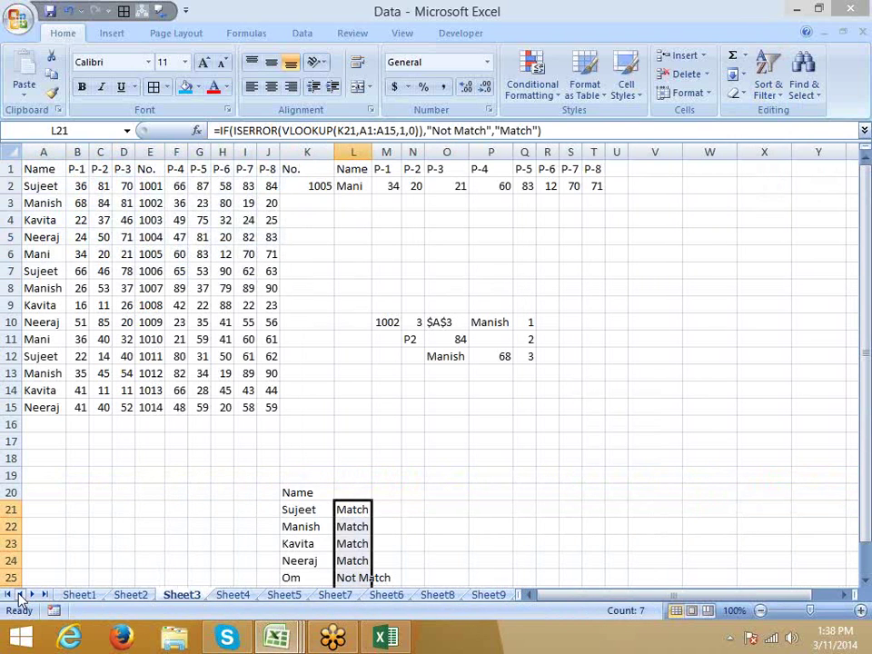
left_click(79, 595)
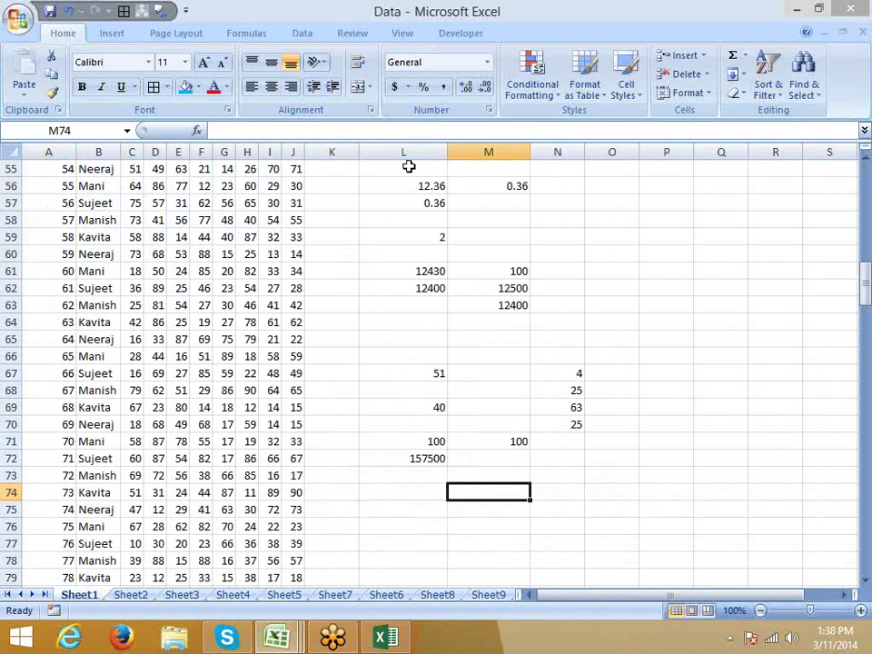
left_click_drag(406, 153, 576, 176)
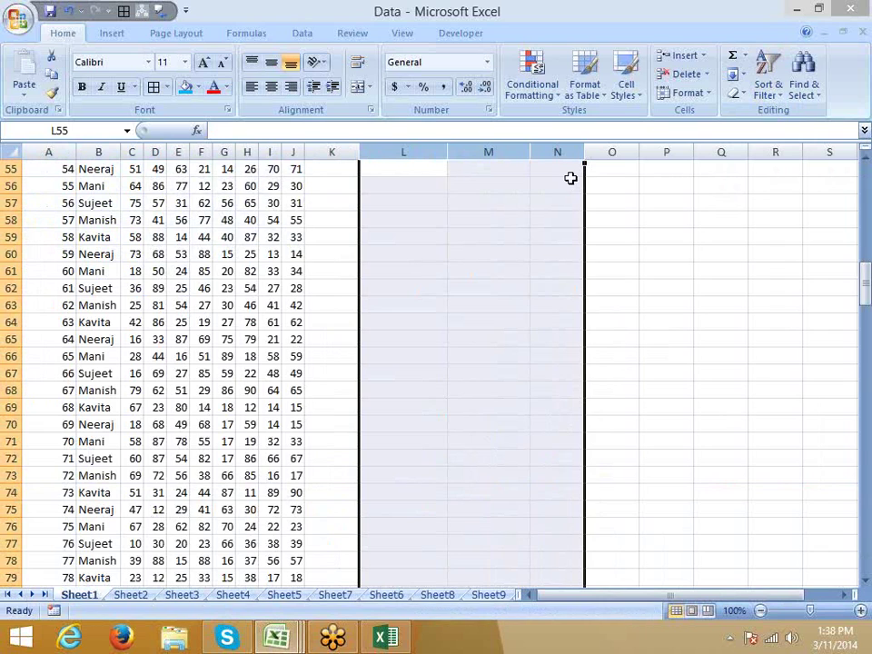
left_click(132, 288)
scroll(76, 331, "up", 5)
left_click(76, 322)
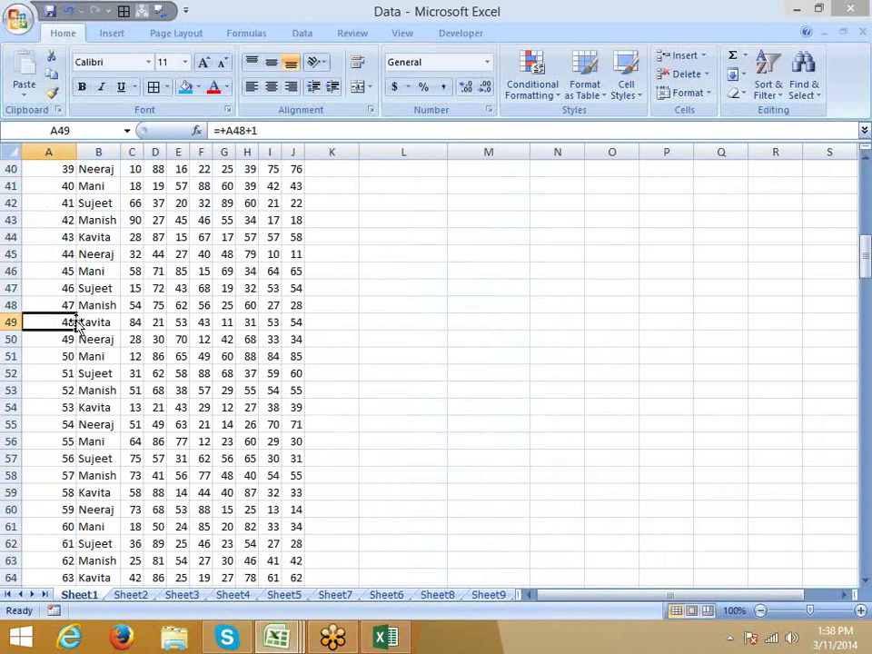
key("ctrl+Home")
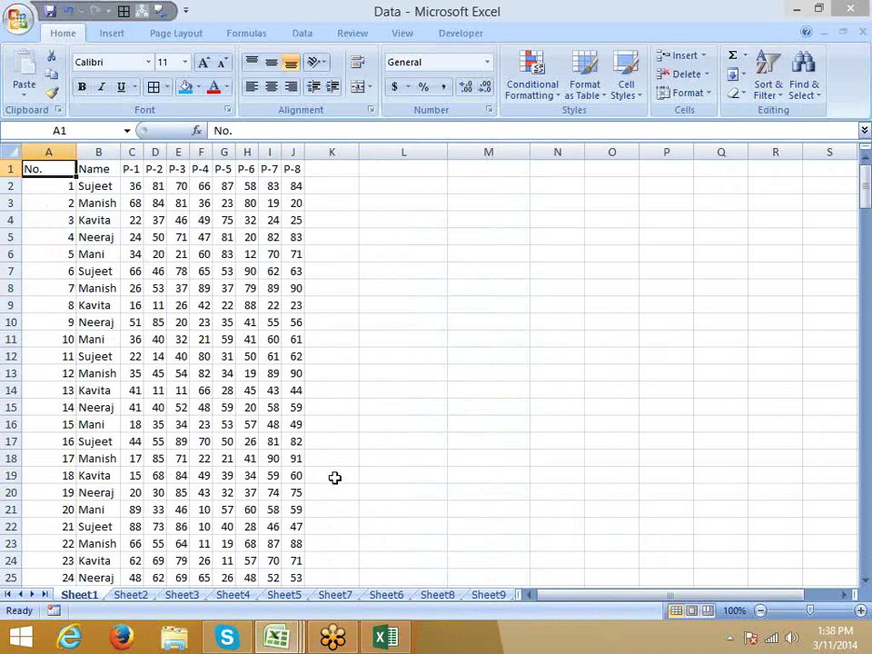
- Add a Date header in K1 with 3/1 in K2 and fill the dates down
left_click(326, 171)
type("DA")
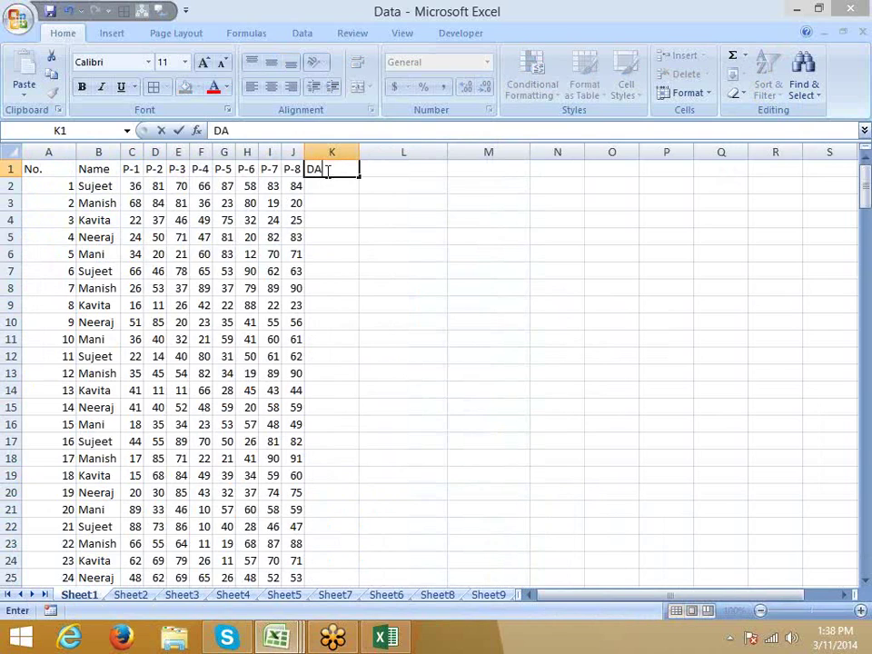
type("te")
key("Return")
left_click(326, 171)
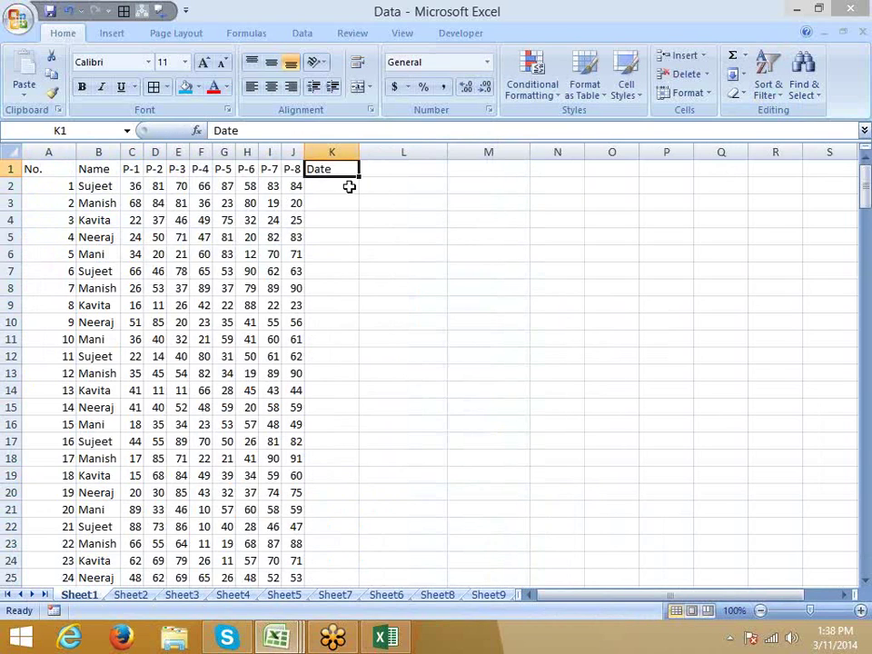
left_click(337, 185)
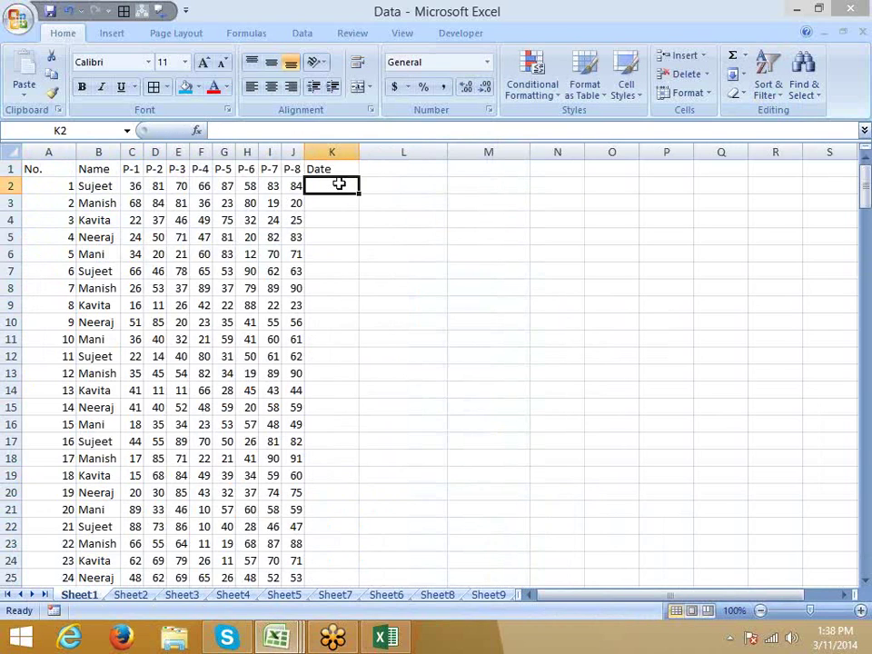
type("3")
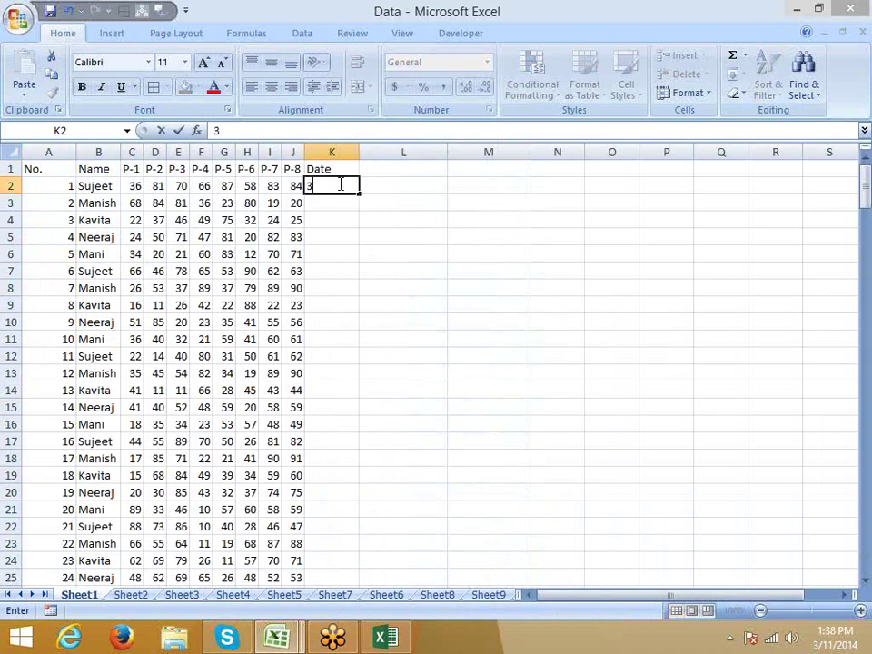
type("/1")
key("Return")
left_click(338, 185)
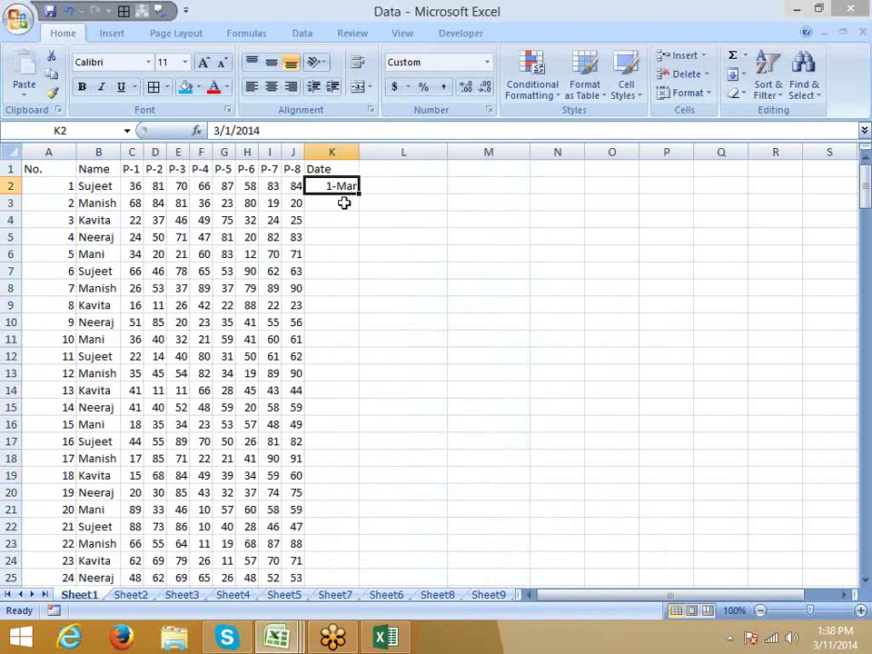
double_click(360, 193)
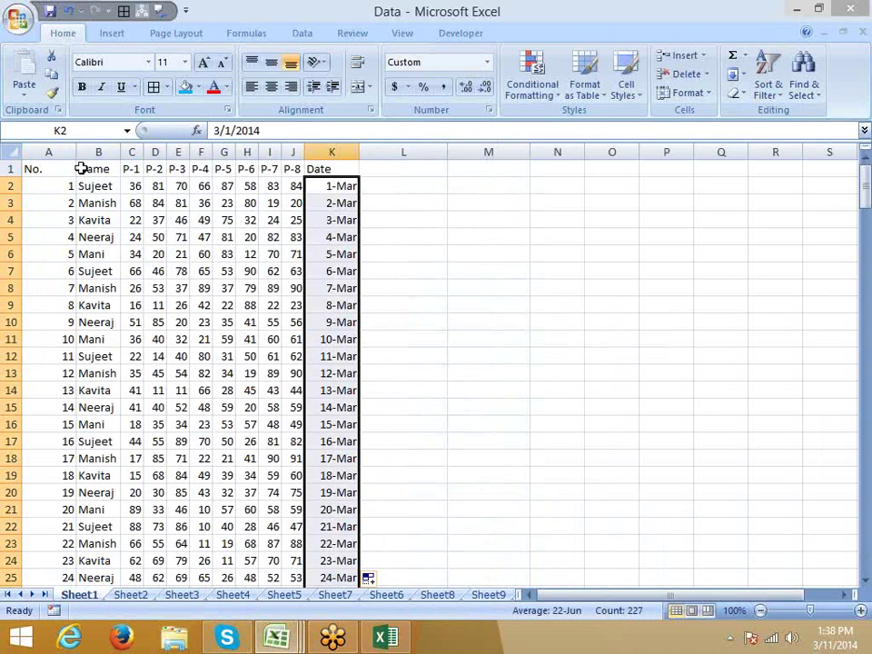
- Autofit column A to its contents
left_click(81, 169)
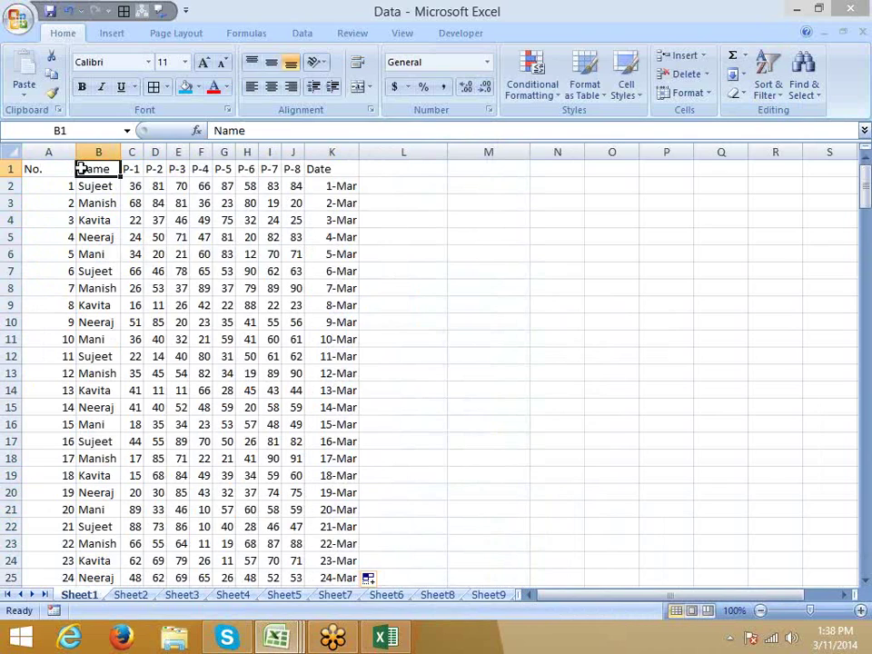
left_click(85, 186)
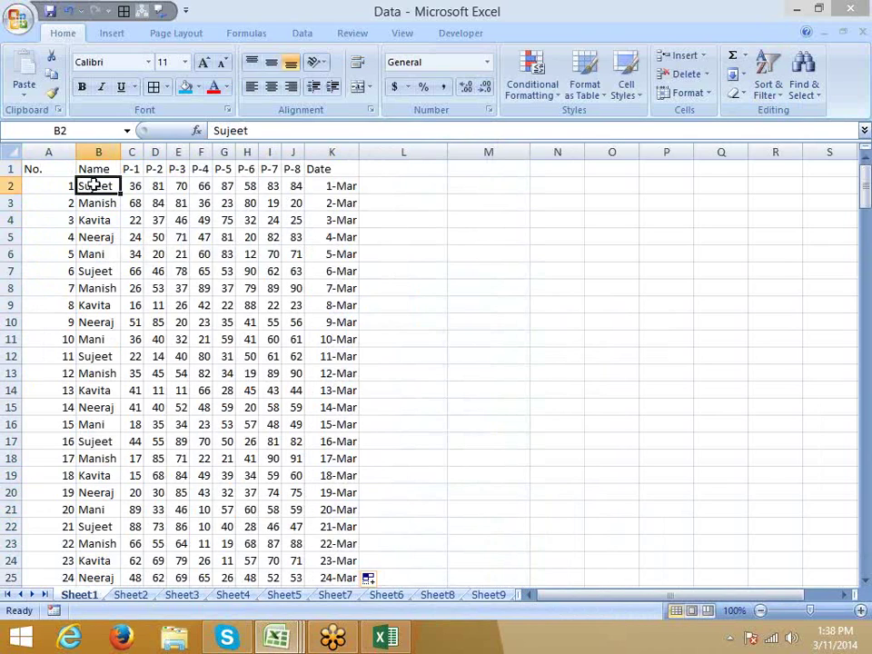
left_click(97, 271)
left_click(98, 316)
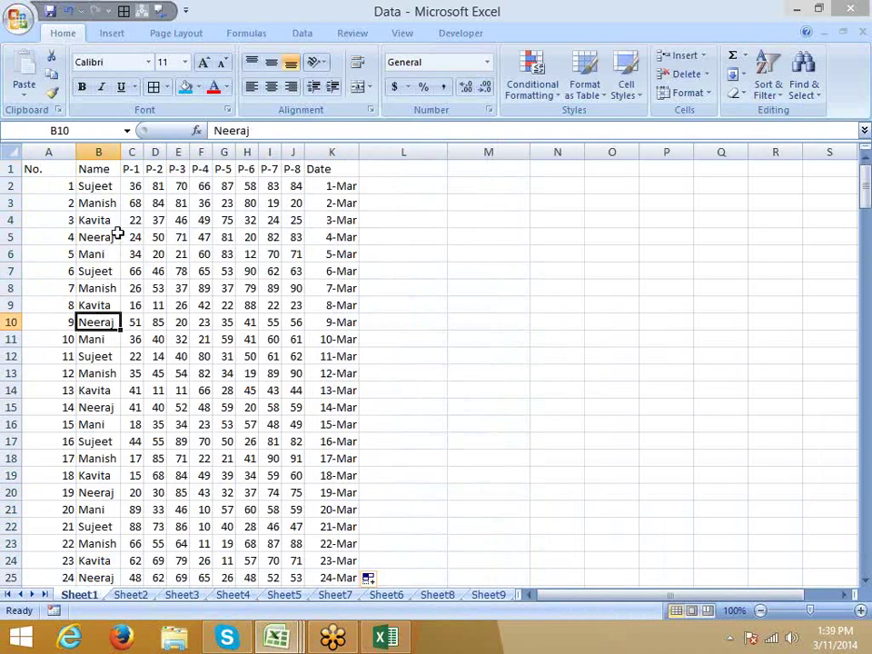
left_click(104, 187)
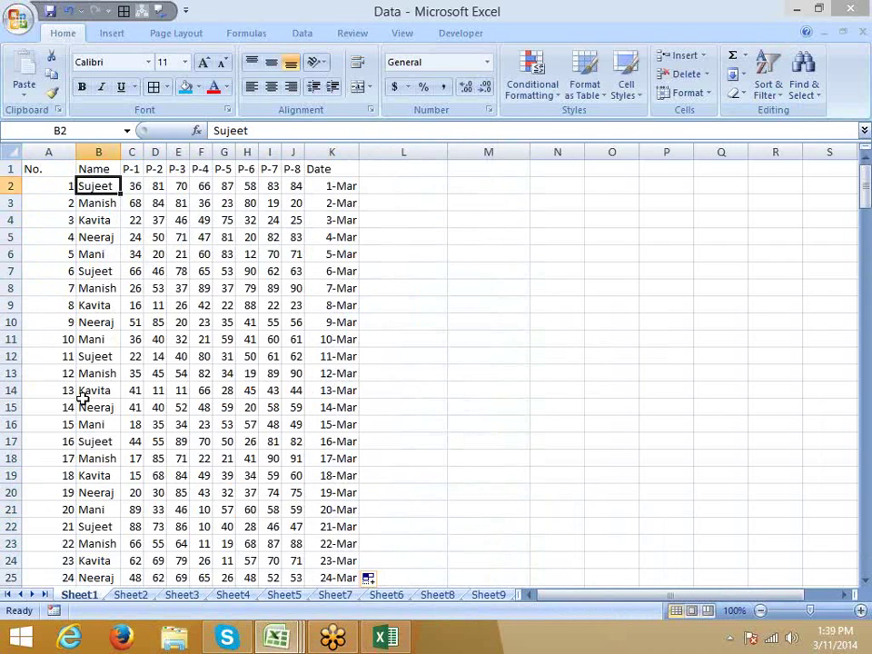
left_click(41, 170)
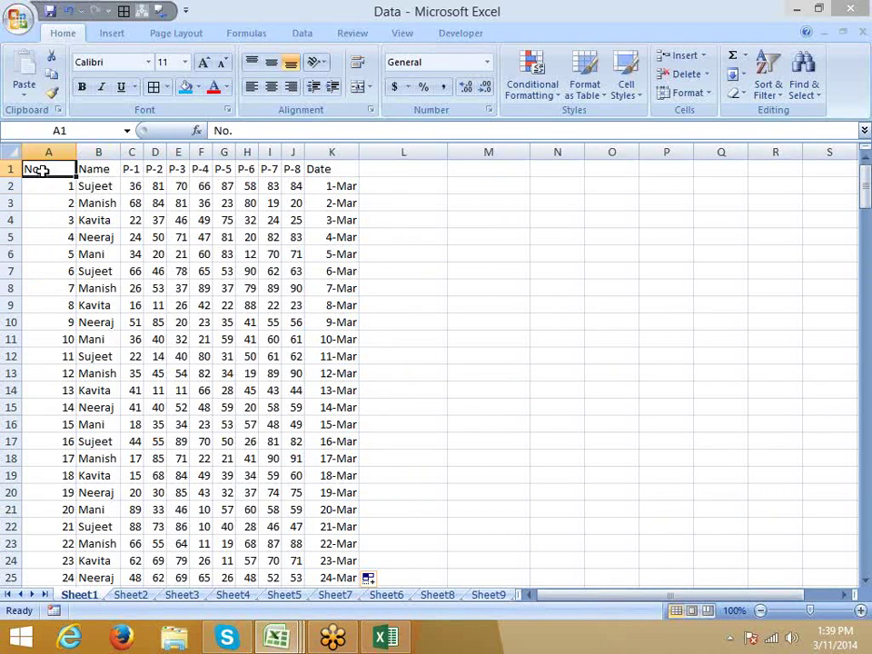
double_click(76, 152)
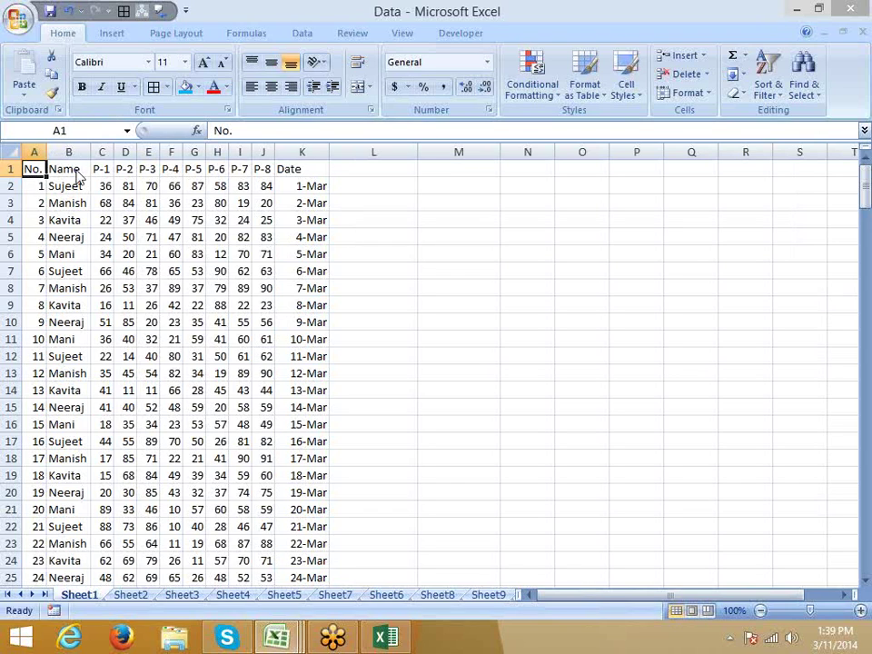
- Turn on AutoFilter for the header row with Ctrl+Shift+L and check the Sort & Filter menu
key("ctrl+shift+l")
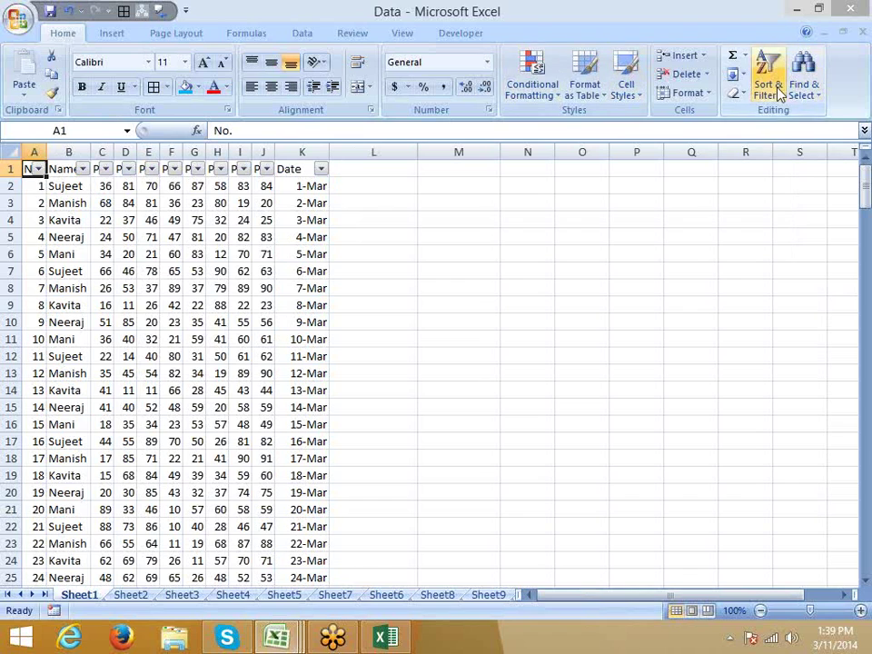
left_click(768, 88)
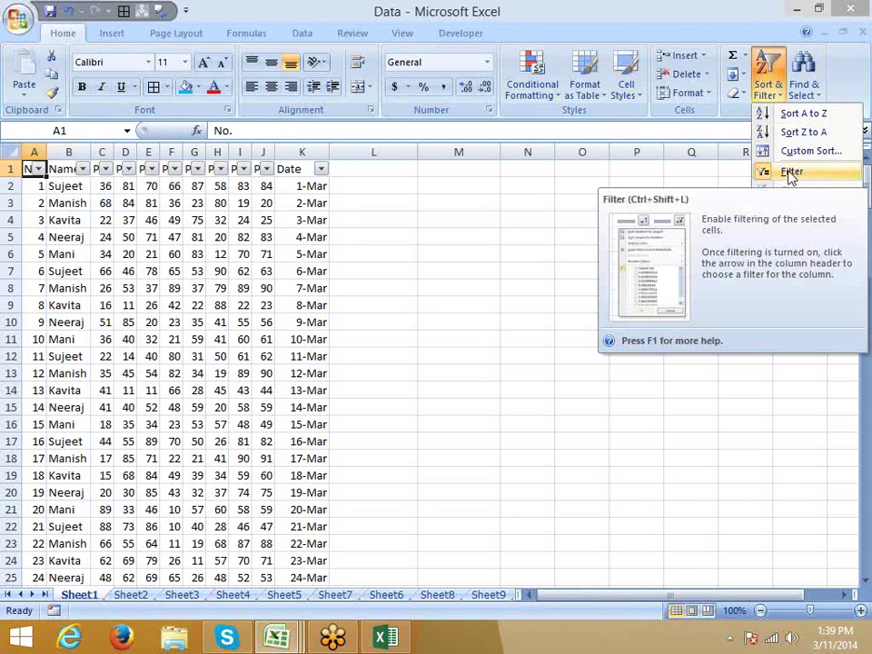
key("Escape")
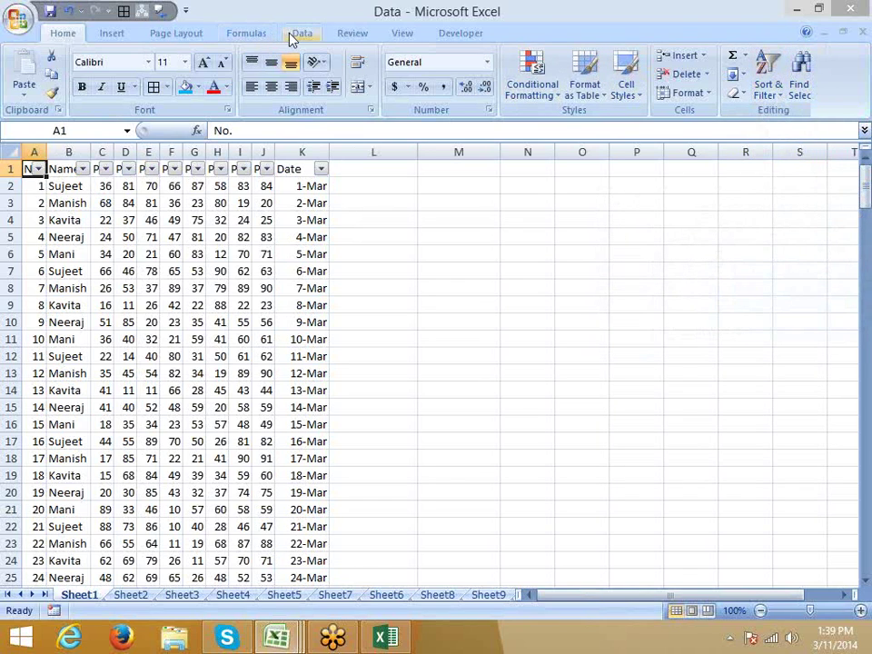
- Switch to the Data tab and select the whole Name column (B)
left_click(300, 33)
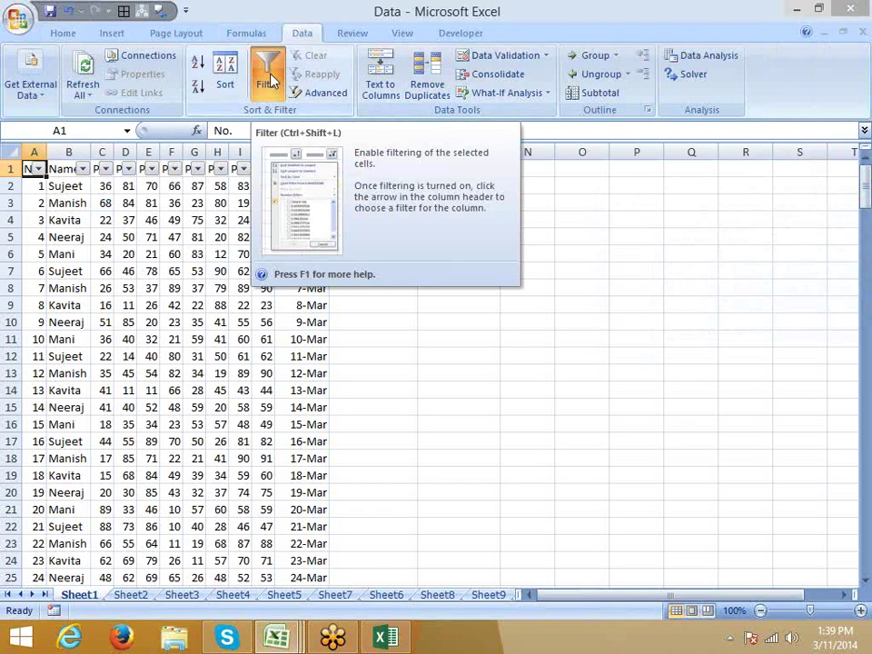
left_click(66, 269)
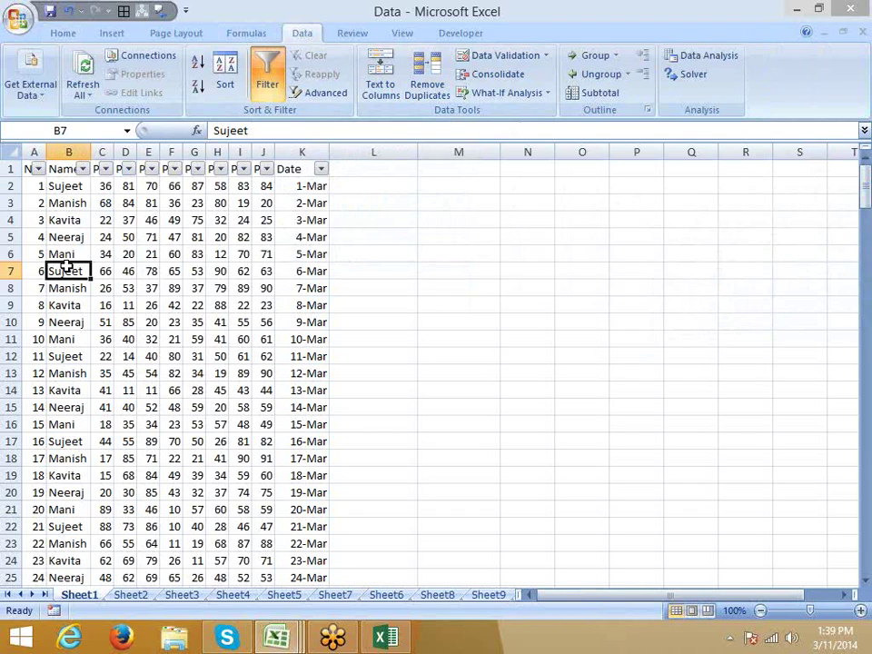
left_click(75, 201)
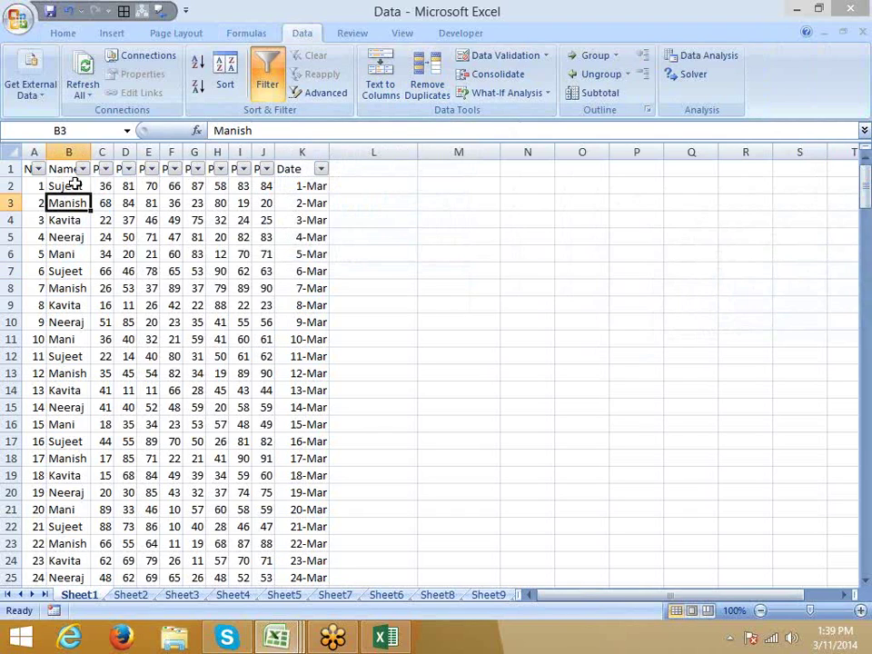
left_click(71, 151)
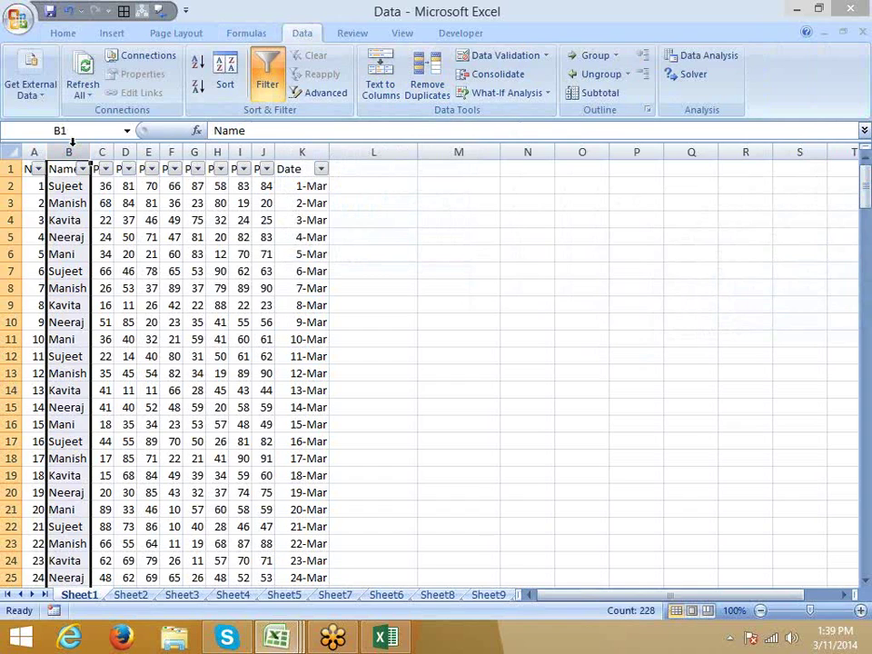
- Look through the Name, P-5 and Date filter lists without changing any filter
left_click(83, 169)
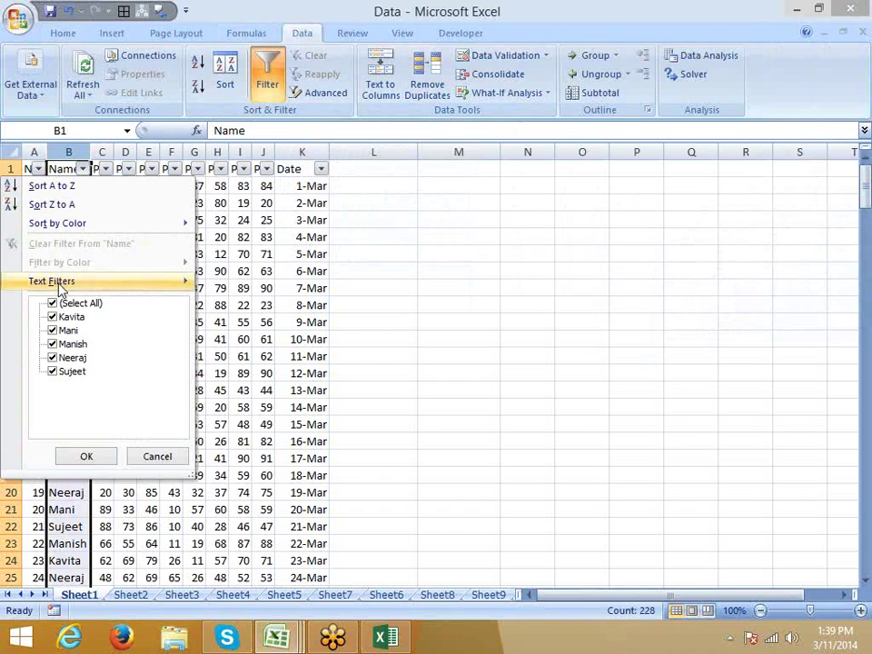
left_click(336, 222)
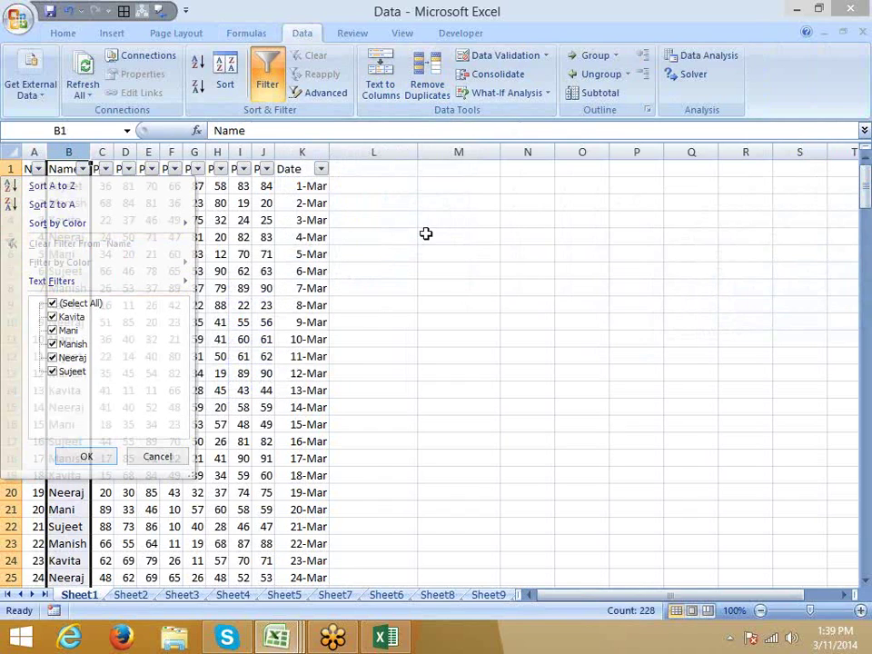
left_click(198, 169)
mouse_move(132, 284)
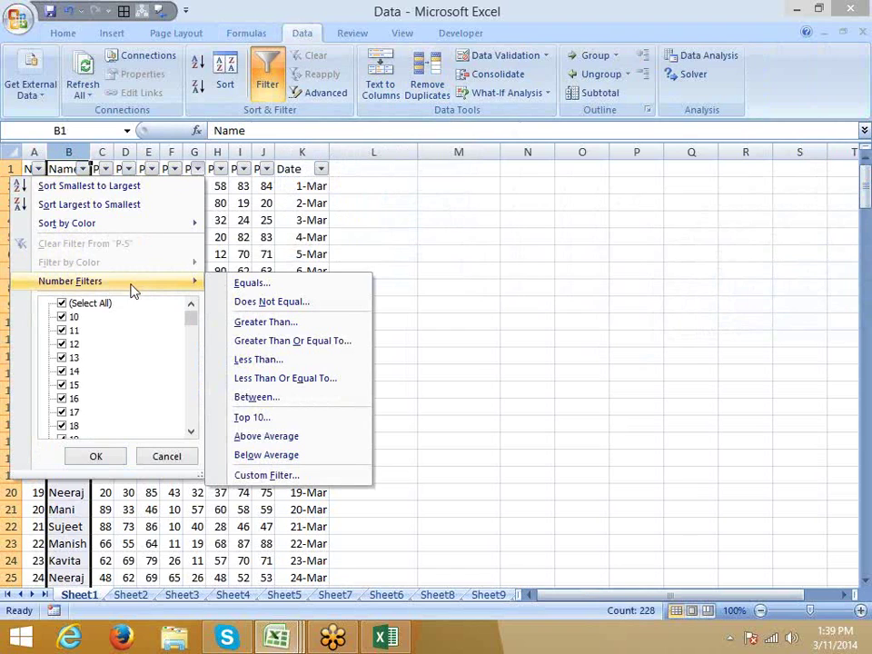
left_click(341, 175)
left_click(321, 169)
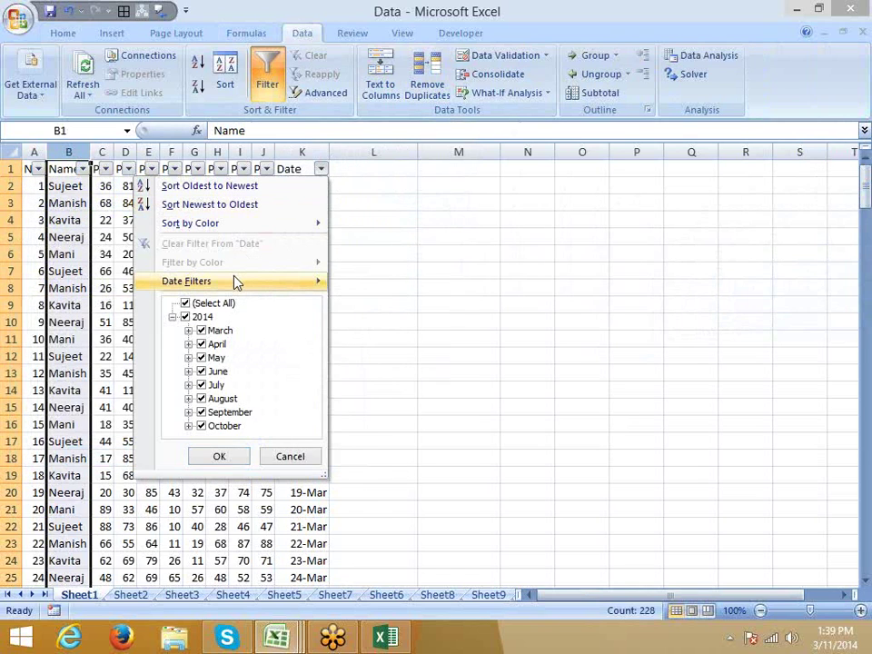
mouse_move(236, 284)
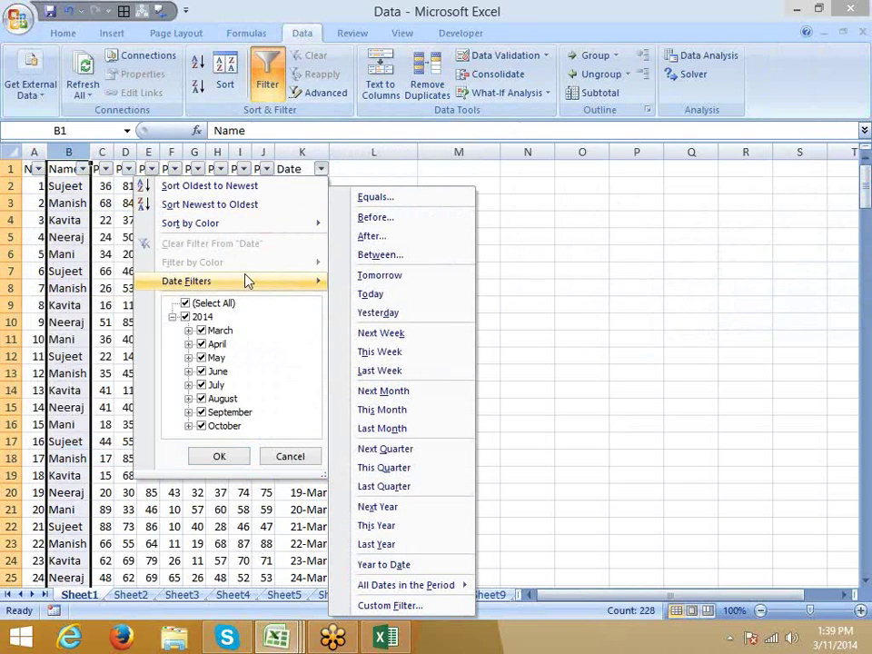
left_click(558, 329)
left_click(85, 255)
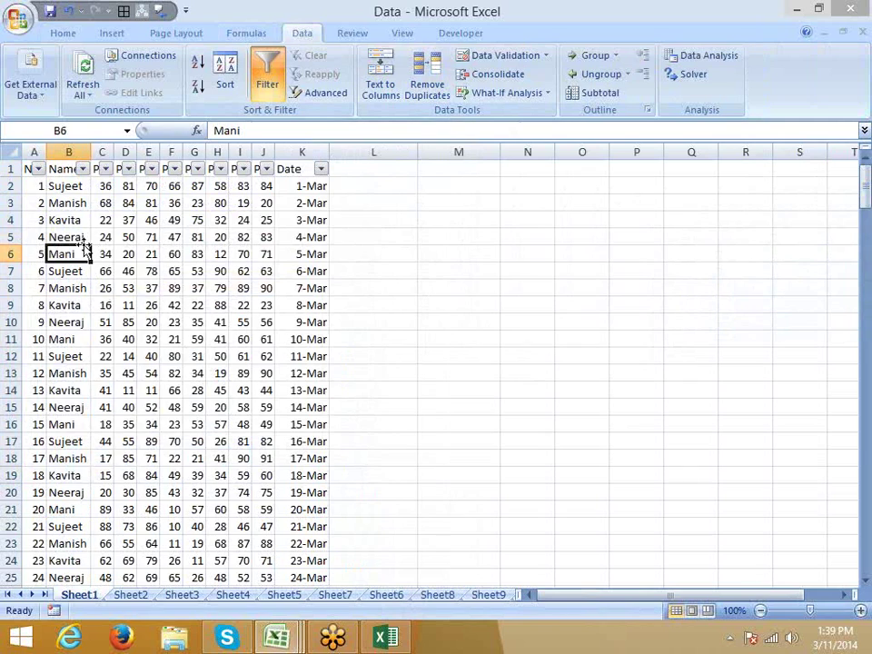
left_click(82, 170)
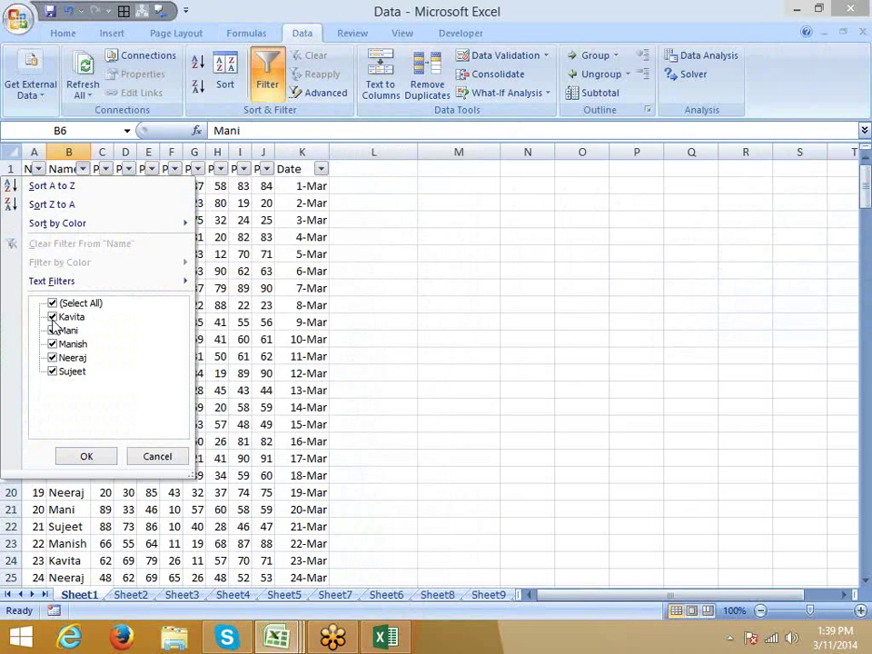
left_click(209, 283)
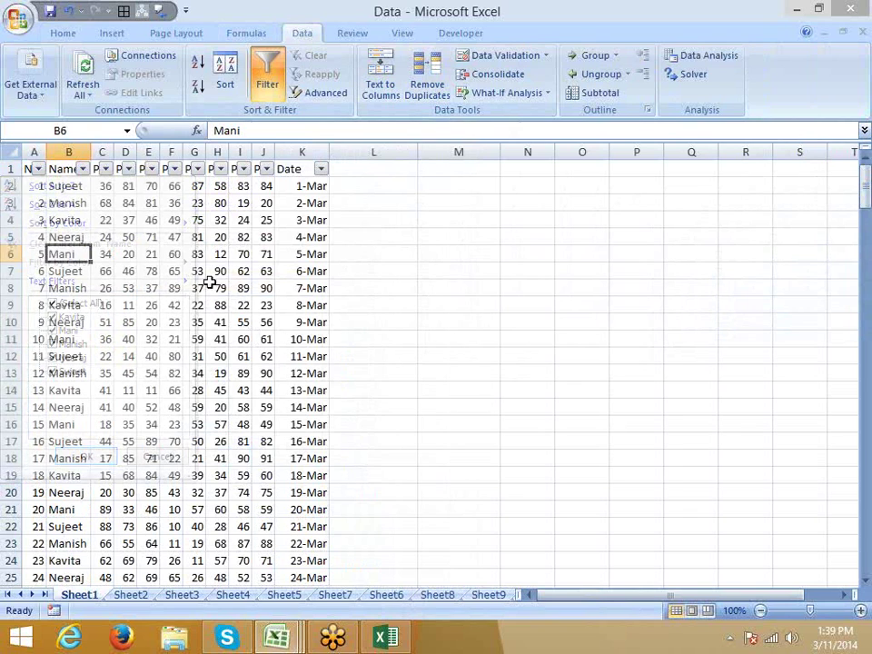
- Give cell E6 (21) a blue fill and move to E8 holding 37
left_click(148, 254)
left_click(64, 34)
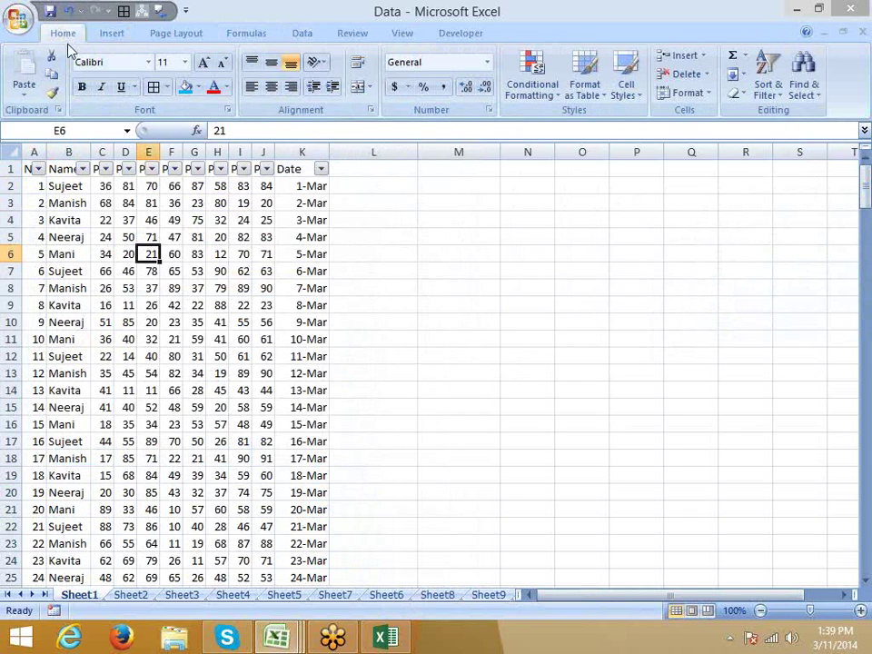
left_click(185, 86)
left_click(148, 288)
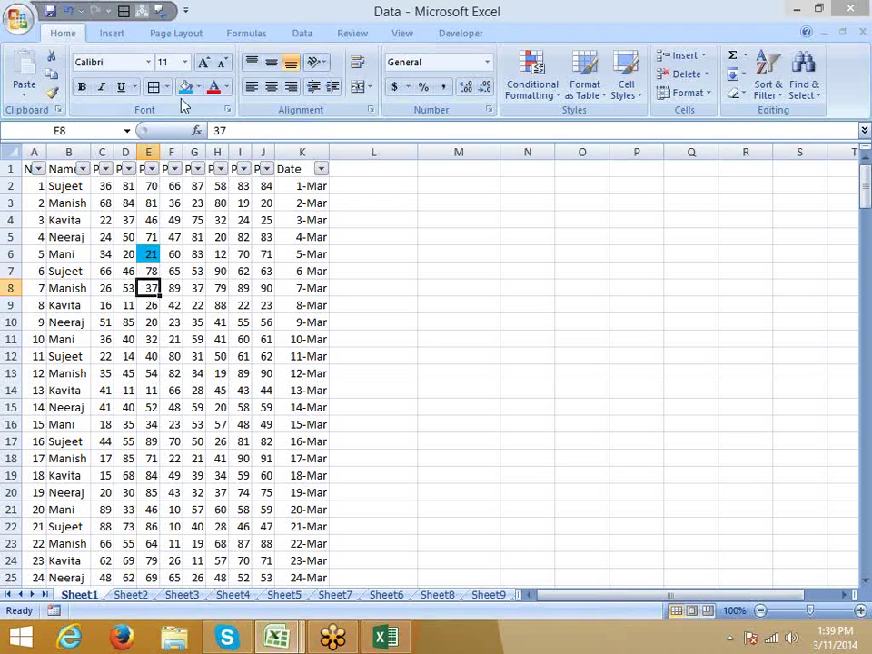
- Look at the P-3 filter list without filtering, then select a Name cell
left_click(152, 169)
mouse_move(115, 266)
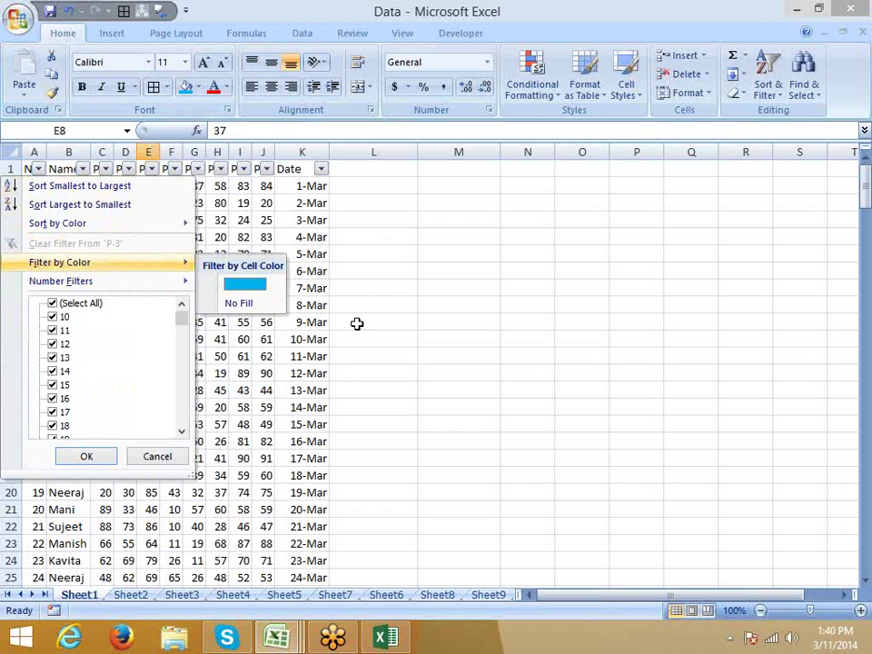
key("Escape")
left_click(72, 203)
- Filter the Name column to names equal to 'mani'
left_click(66, 187)
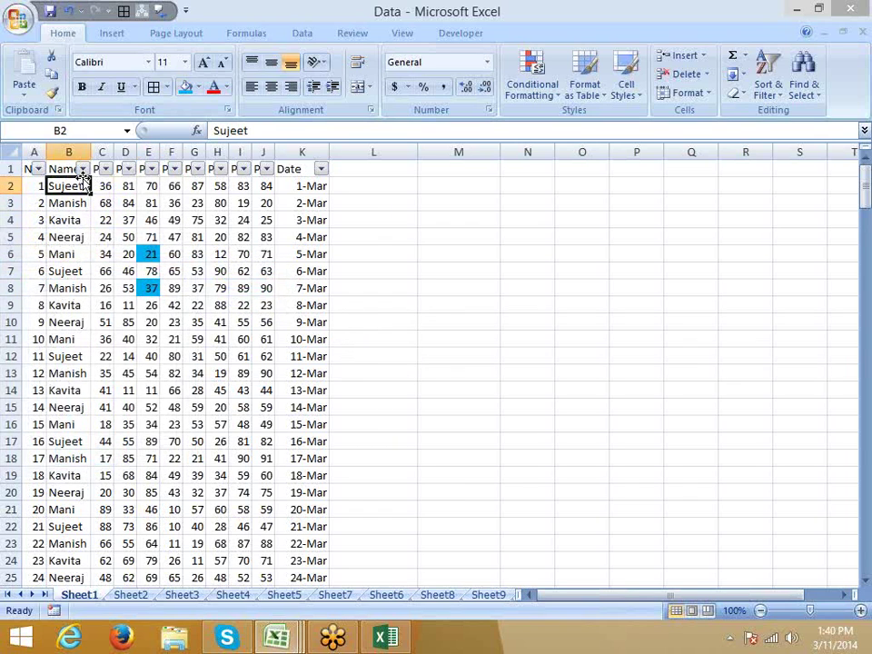
left_click(83, 169)
mouse_move(143, 284)
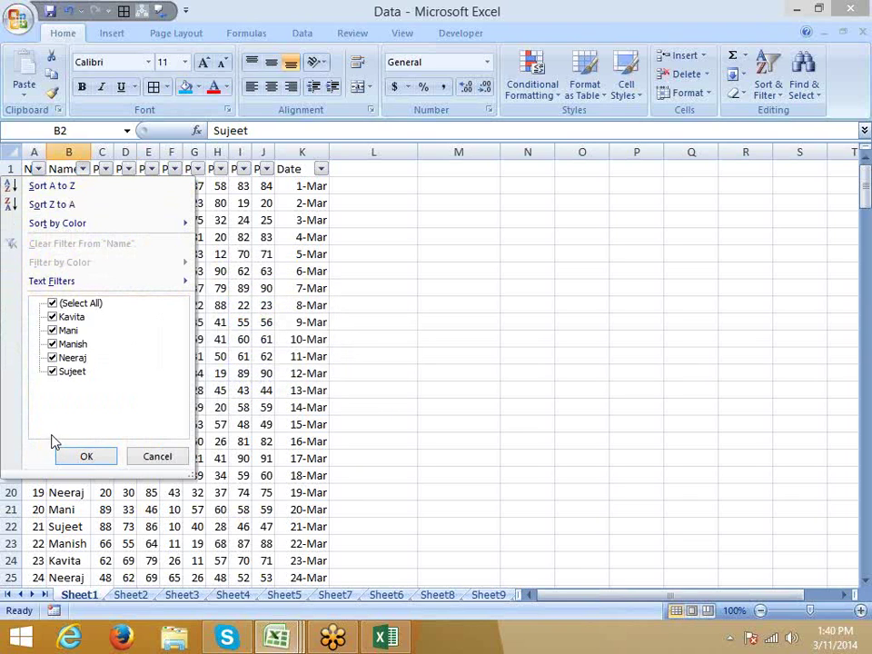
left_click(244, 284)
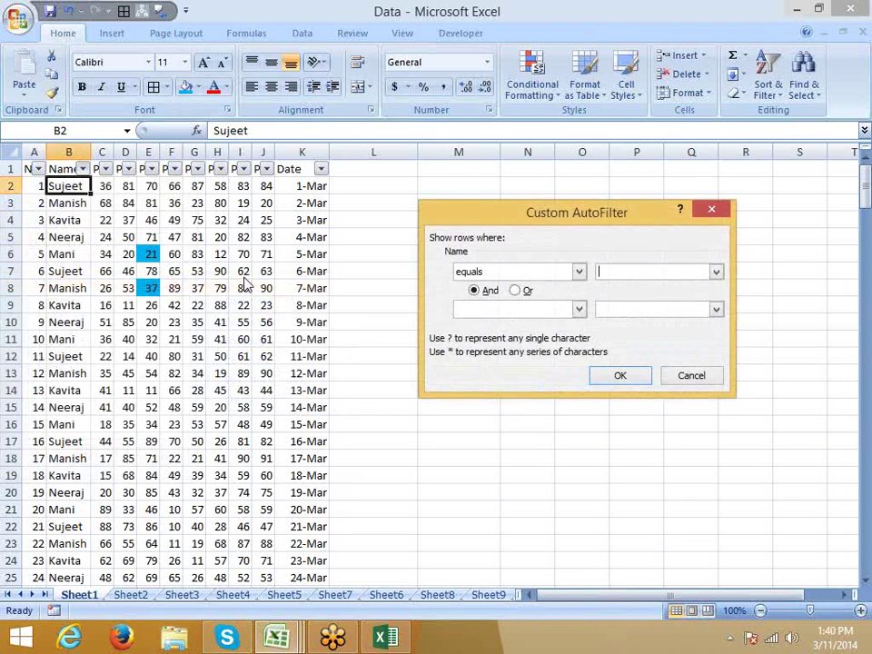
type("ma")
type("ni")
key("Return")
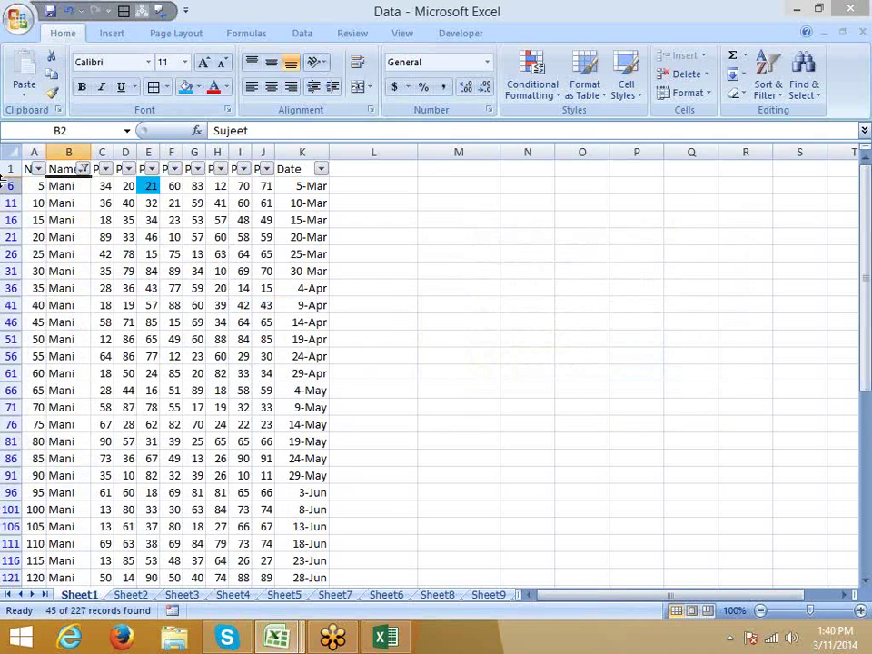
- Change the Name filter to names beginning with 'nee', showing Neeraj's rows
left_click(83, 169)
mouse_move(62, 288)
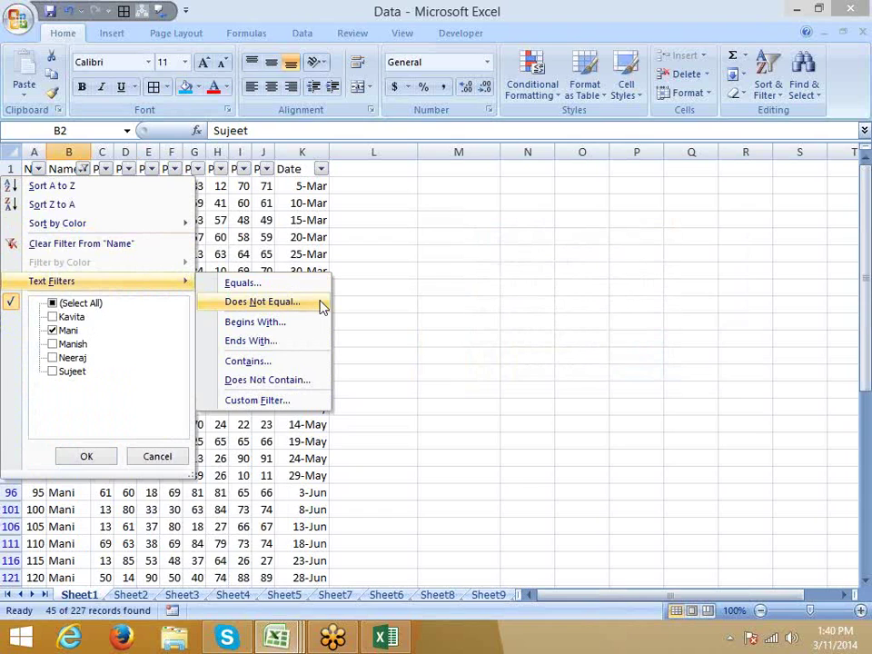
left_click(294, 326)
type("n")
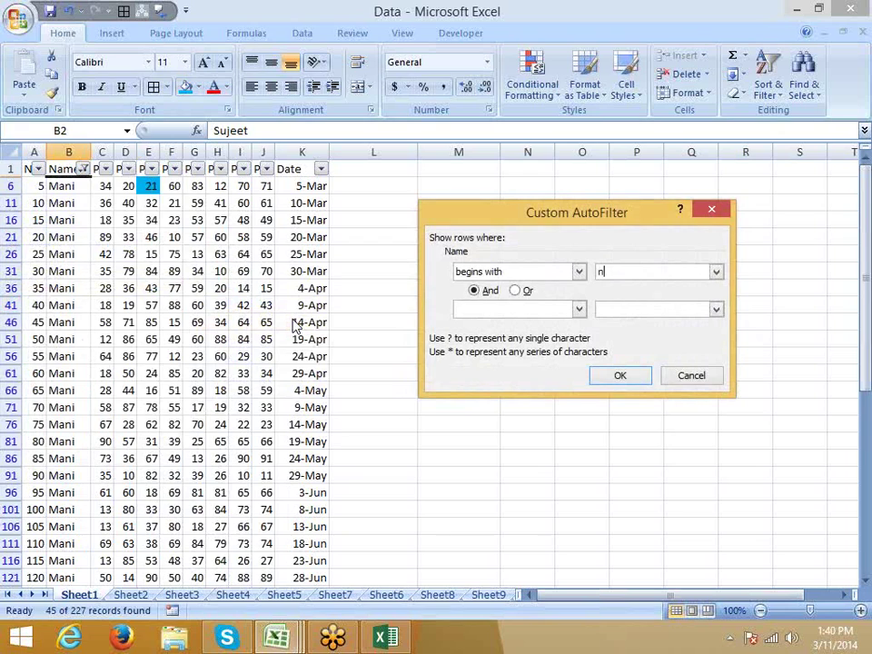
type("ee")
key("Return")
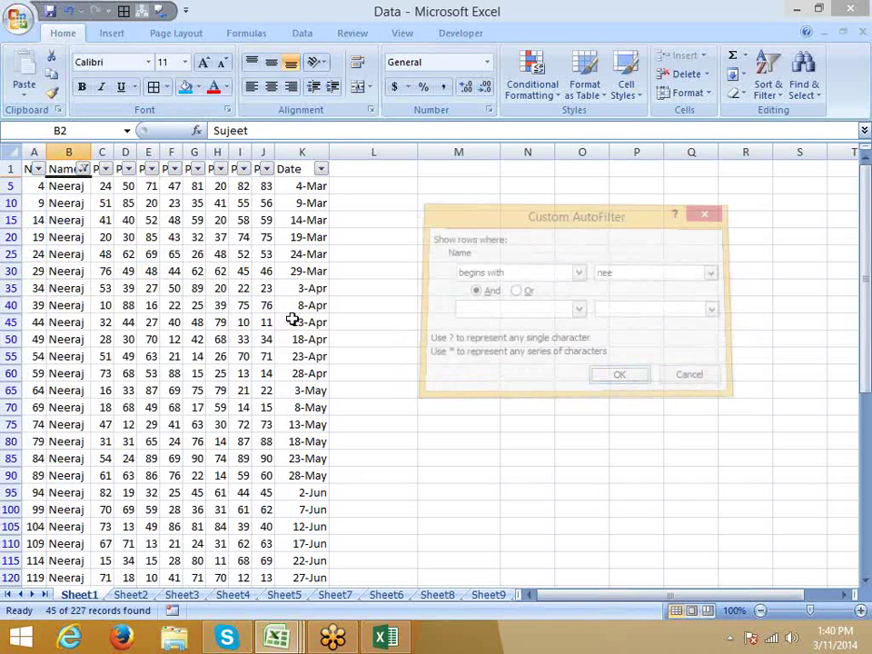
- Filter the Name column to names ending with 't'
left_click(83, 169)
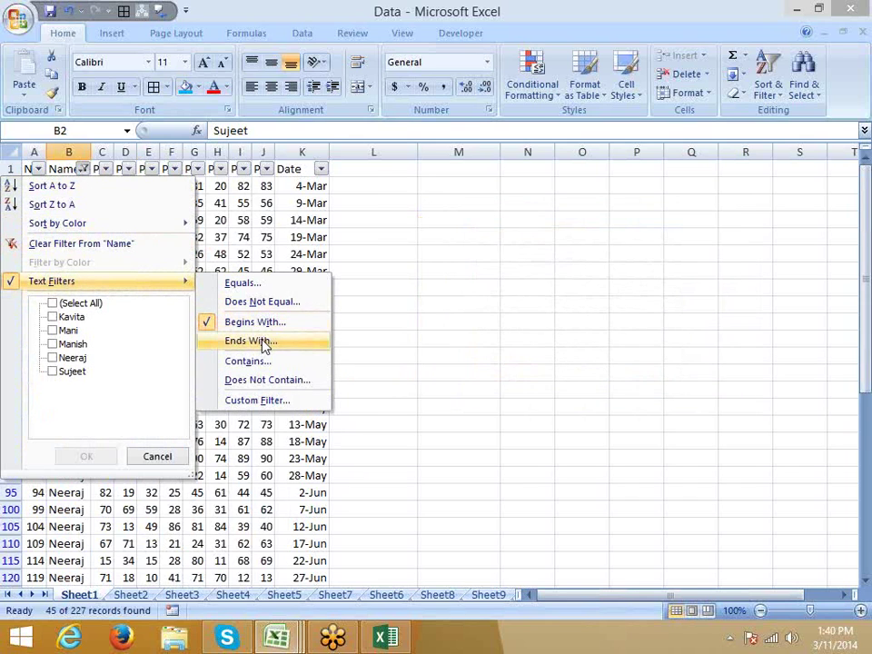
left_click(236, 341)
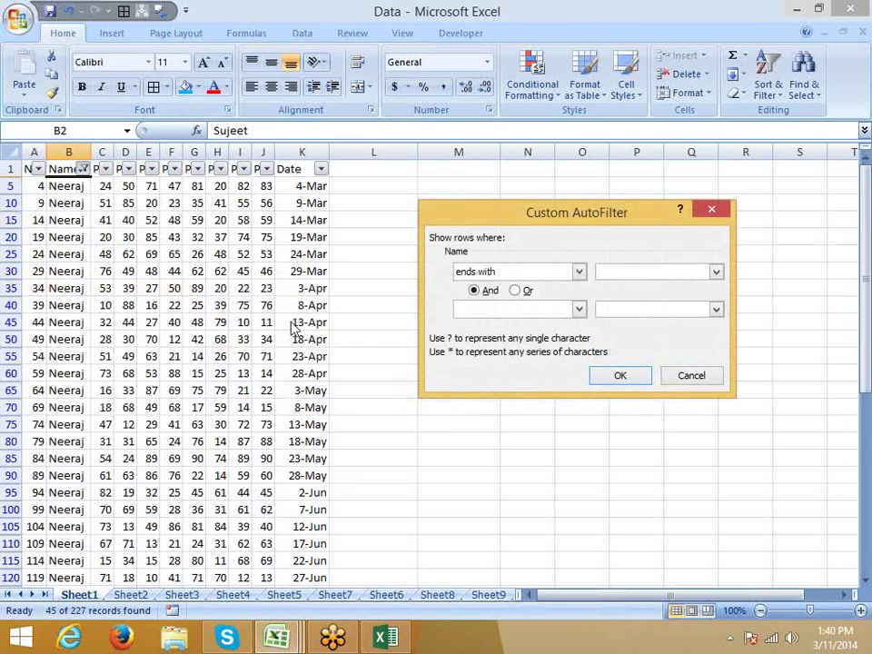
type("t")
left_click(617, 376)
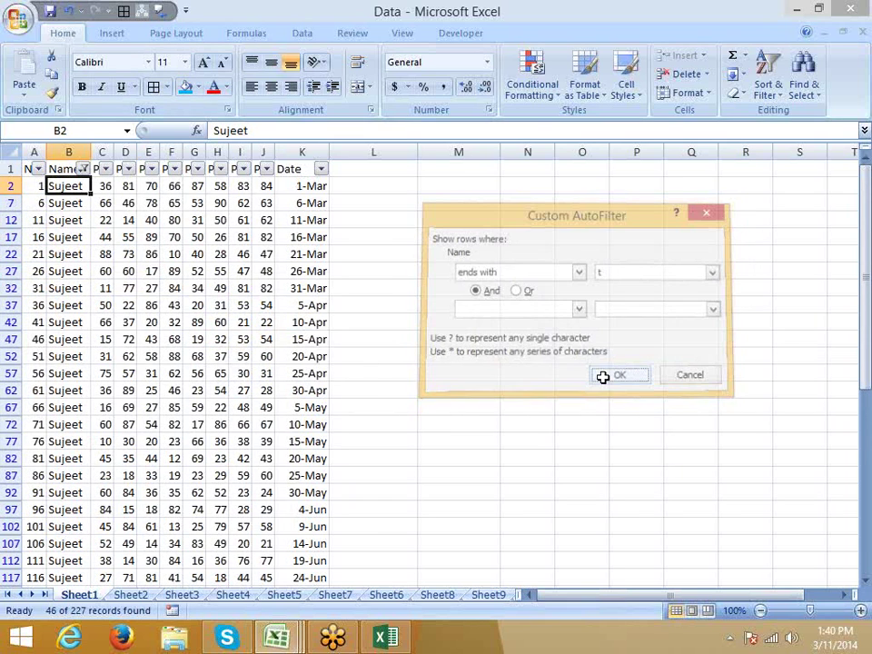
scroll(523, 380, "down", 4)
scroll(506, 378, "up", 1)
scroll(482, 368, "up", 3)
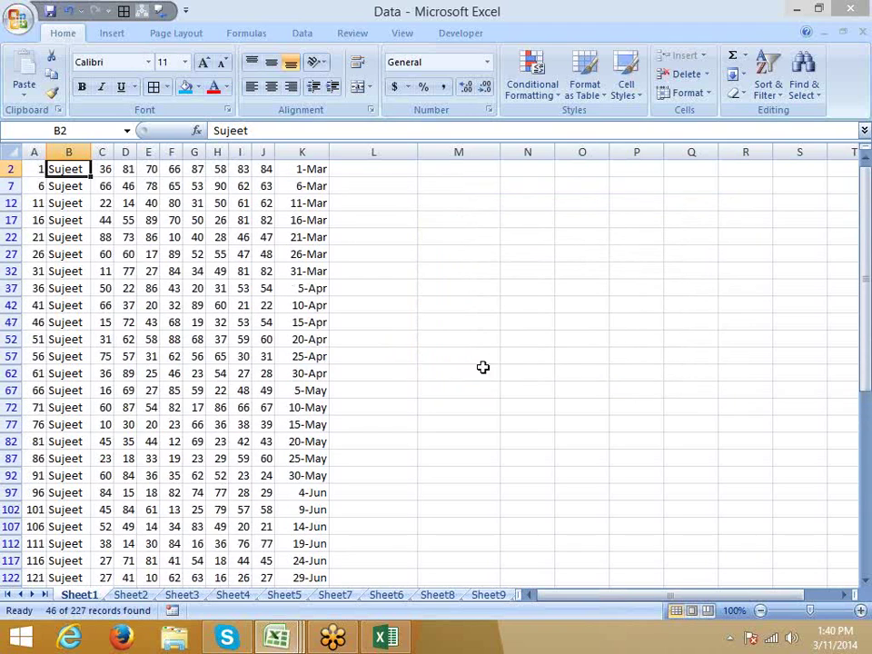
- Set up a Contains filter on Name with the value 'm'
left_click(83, 169)
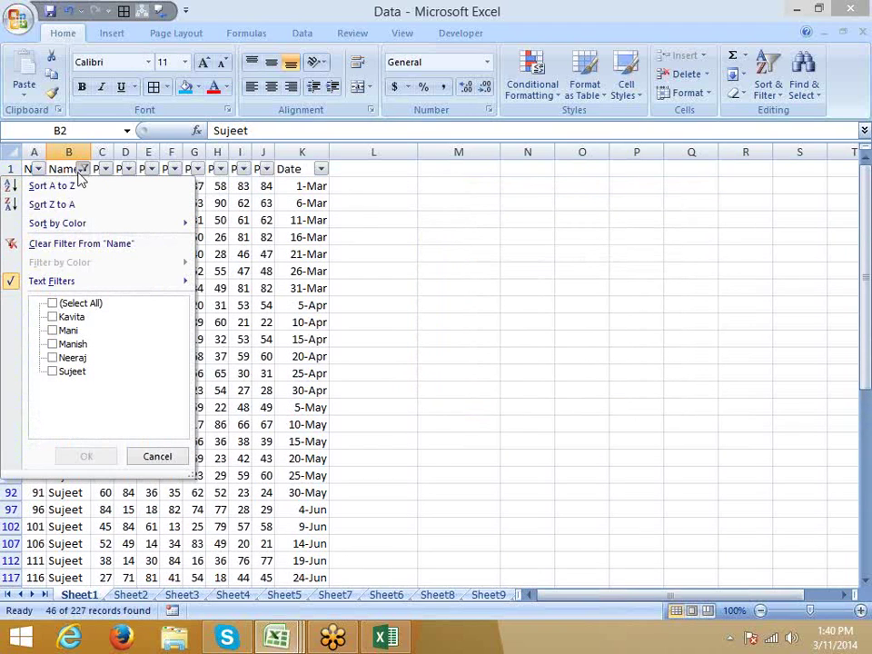
mouse_move(98, 288)
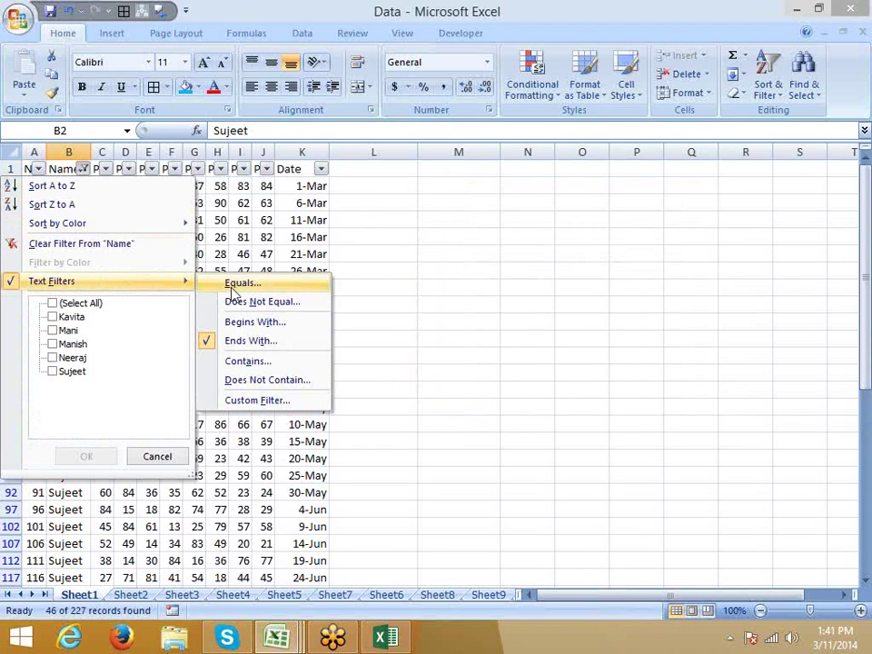
left_click(249, 360)
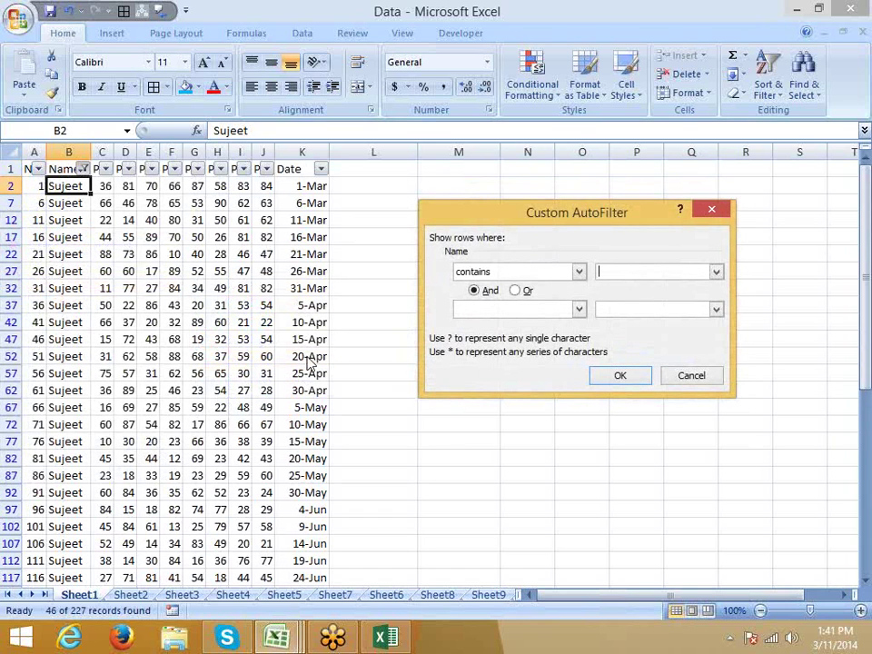
type("s")
key("BackSpace")
type("ma")
key("BackSpace")
- Apply the Name filter for names containing 'm'
left_click(625, 376)
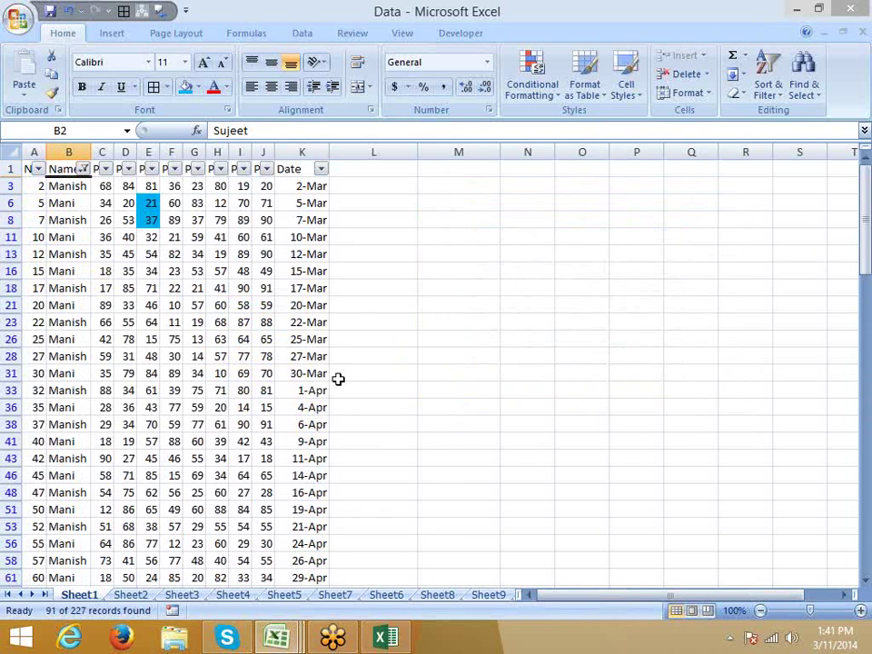
scroll(332, 378, "down", 2)
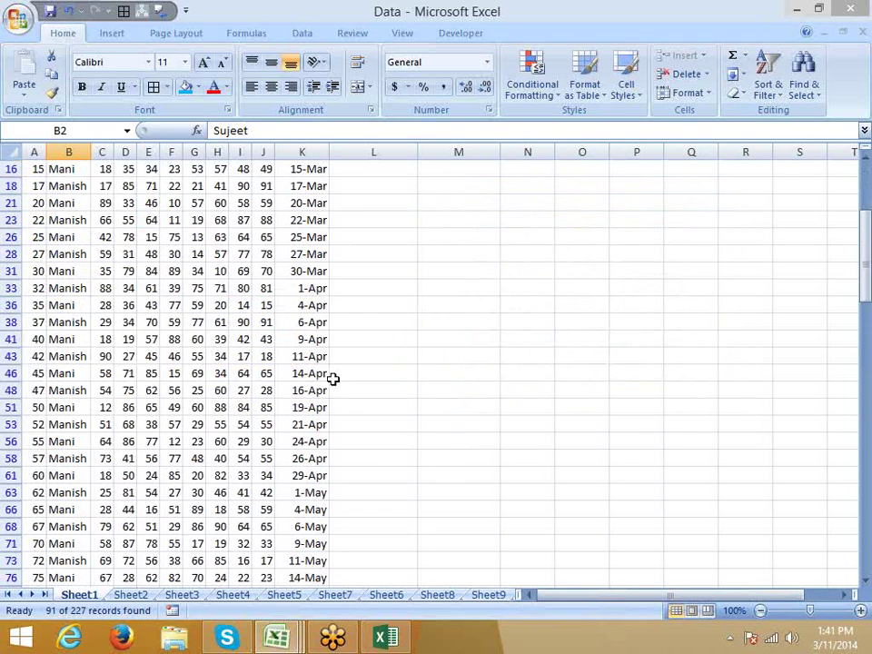
scroll(332, 378, "up", 1)
scroll(333, 378, "up", 1)
- Change the Name filter to contains 'm' Or ends with 't'
left_click(82, 169)
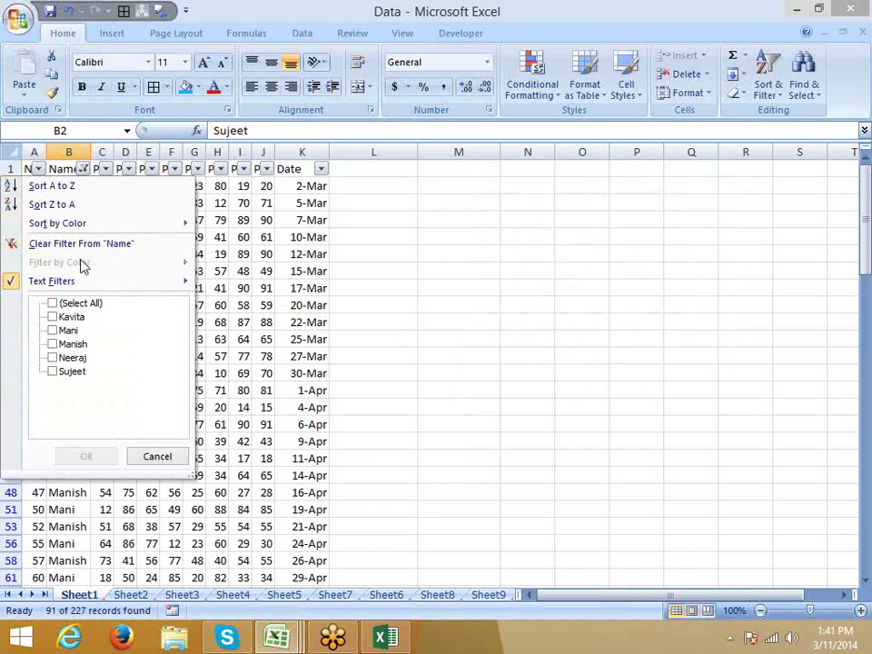
mouse_move(180, 286)
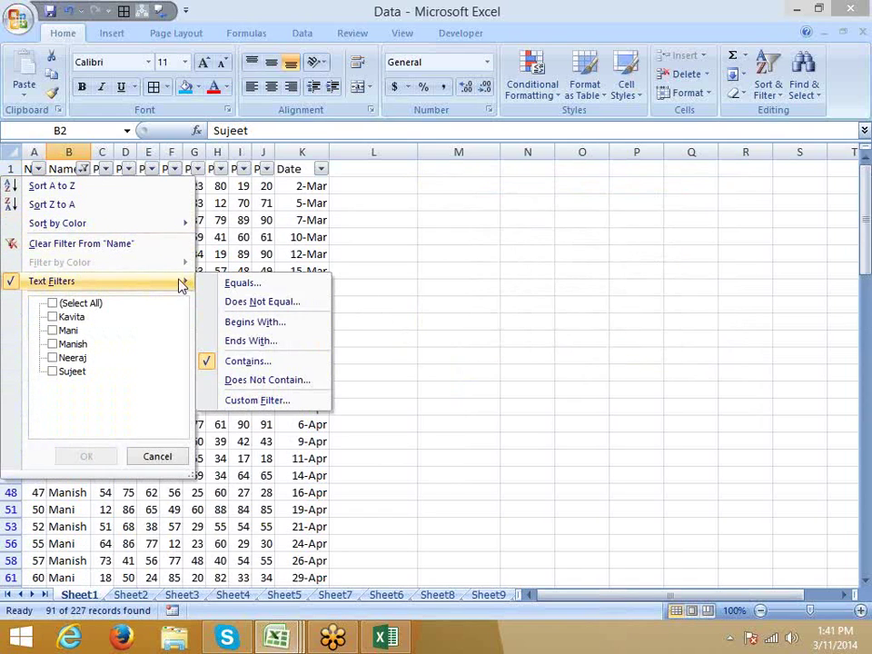
left_click(278, 400)
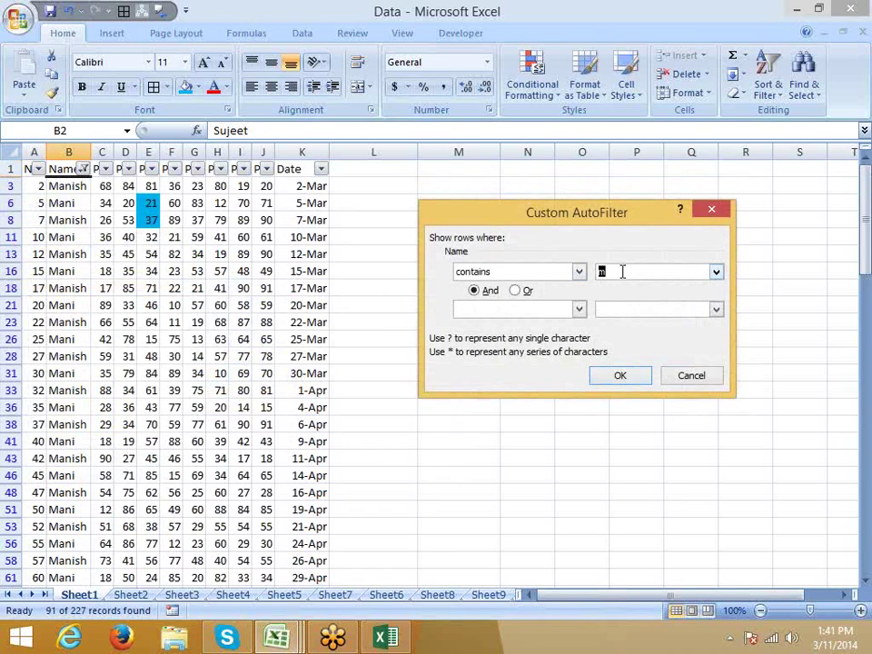
left_click(512, 309)
left_click(515, 290)
left_click(556, 310)
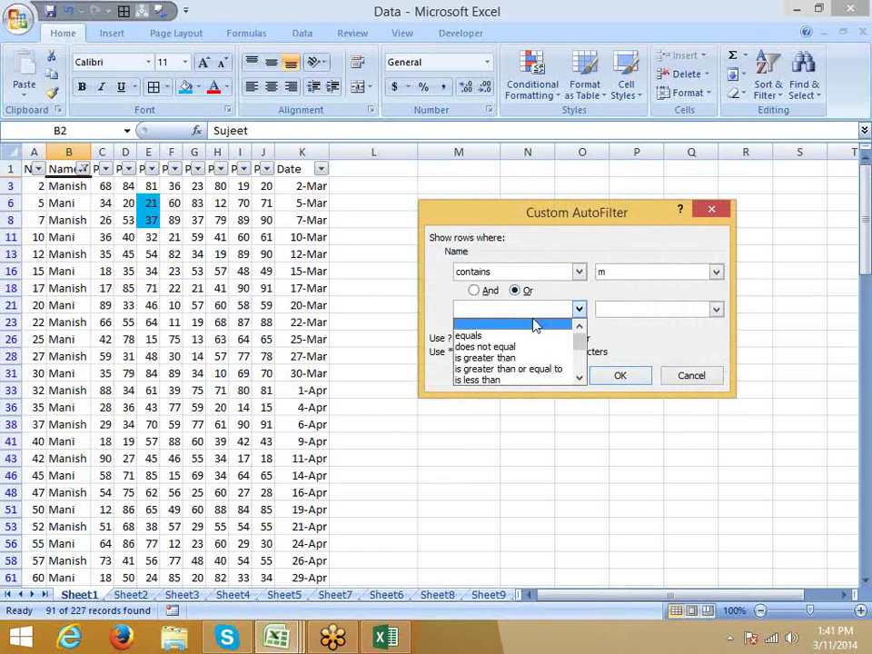
scroll(525, 374, "down", 1)
scroll(523, 372, "down", 2)
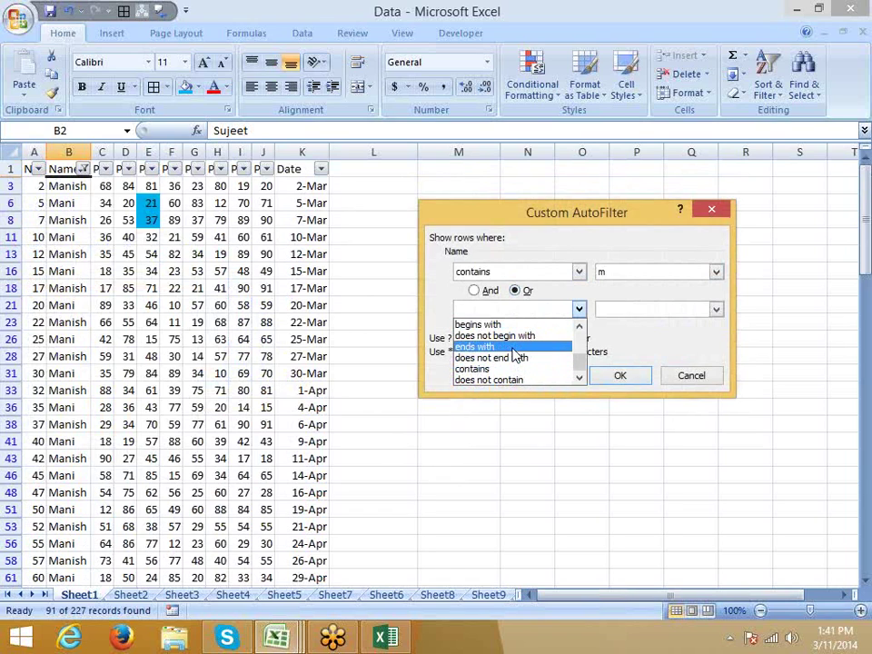
left_click(512, 348)
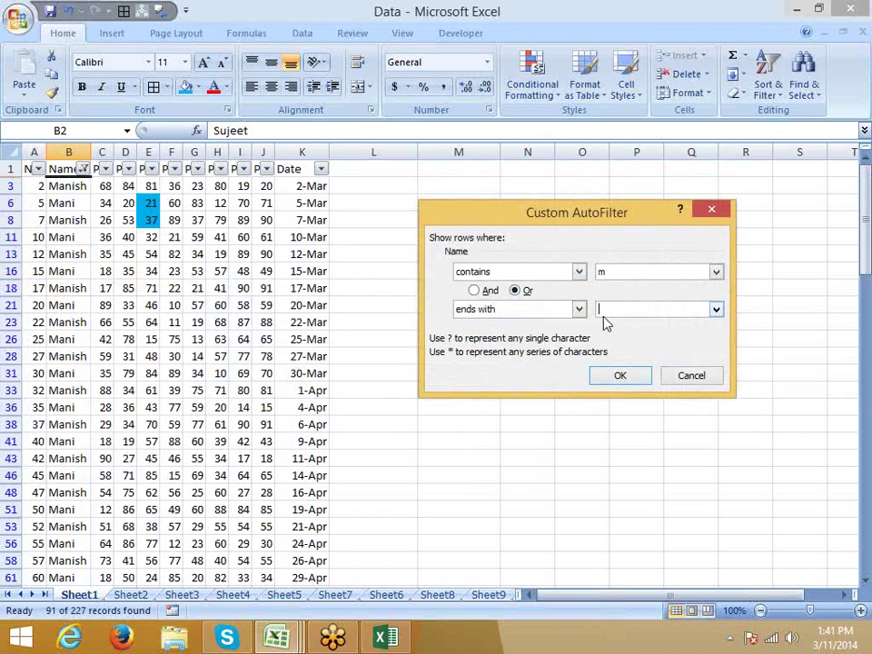
type("t")
left_click(476, 293)
left_click(527, 291)
left_click(610, 378)
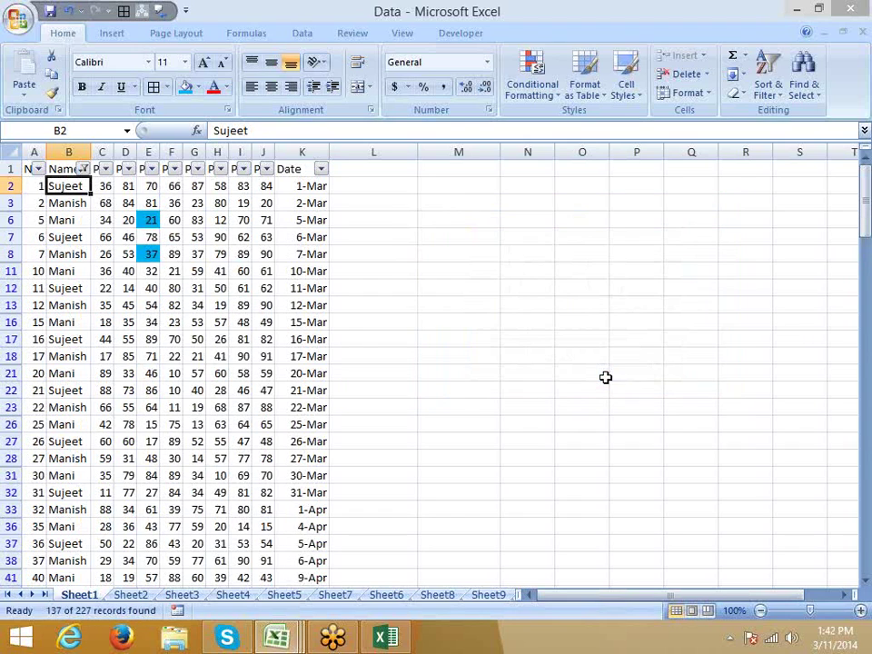
- Reopen the Name filter and tick (Select All) to include every name
left_click(83, 169)
mouse_move(17, 283)
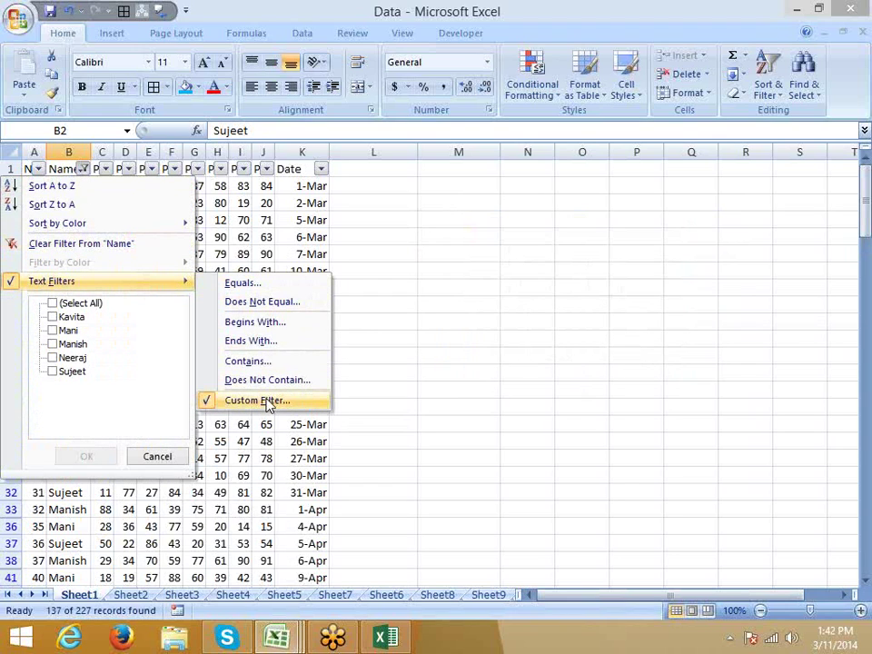
left_click(53, 304)
- Show all names again, then filter P-1 to its bottom 10 items
left_click(86, 456)
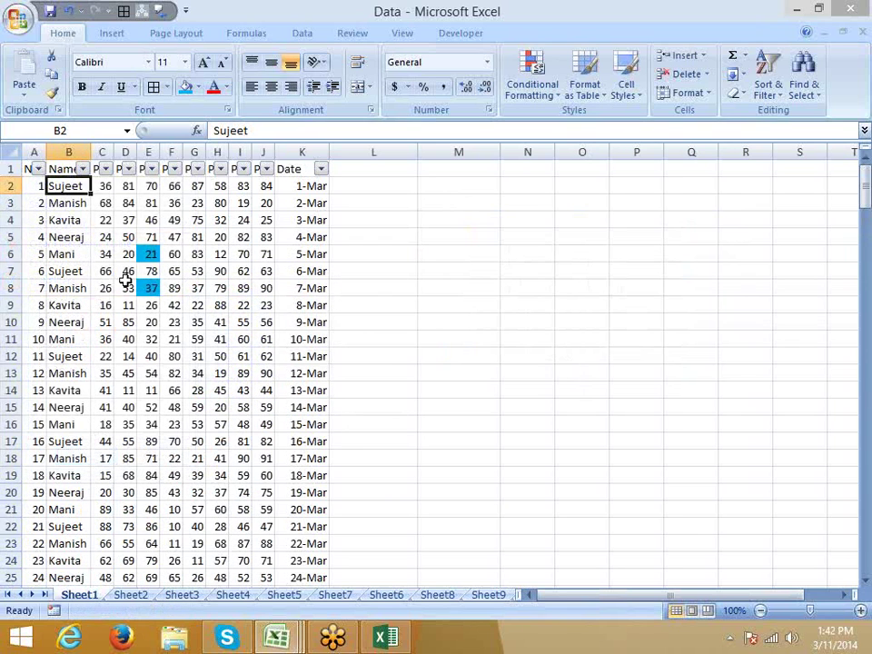
left_click(102, 218)
left_click(106, 170)
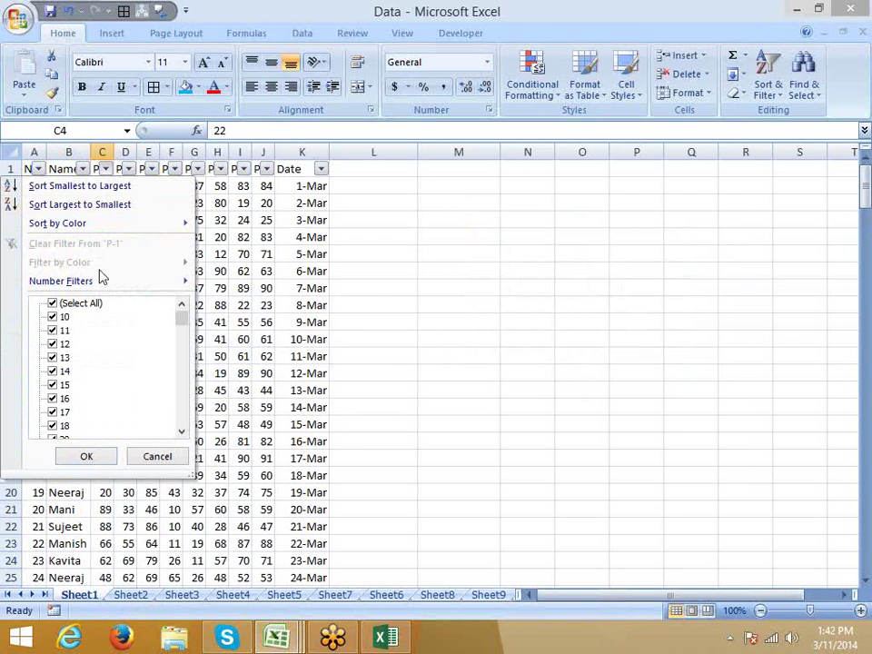
mouse_move(101, 279)
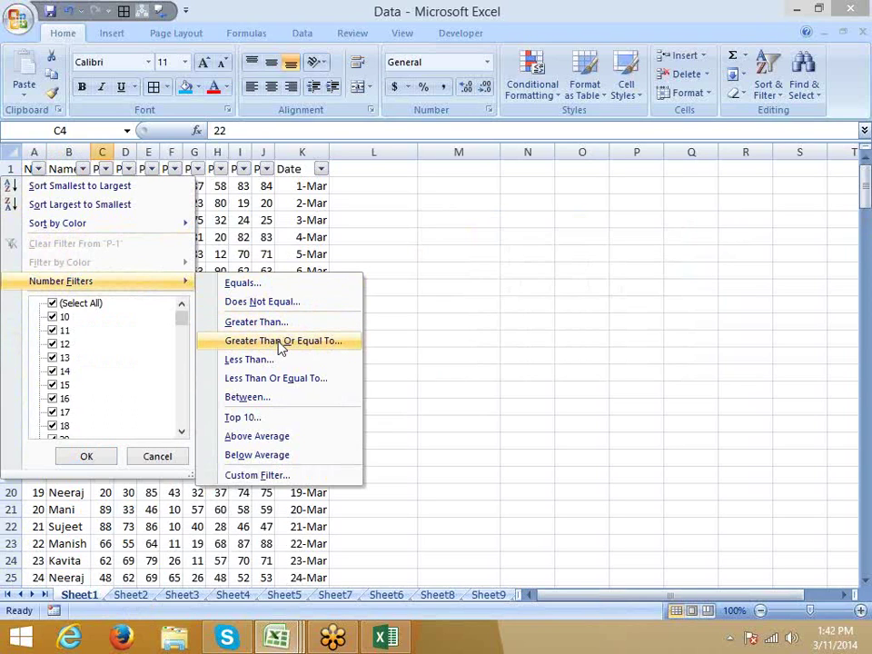
left_click(269, 417)
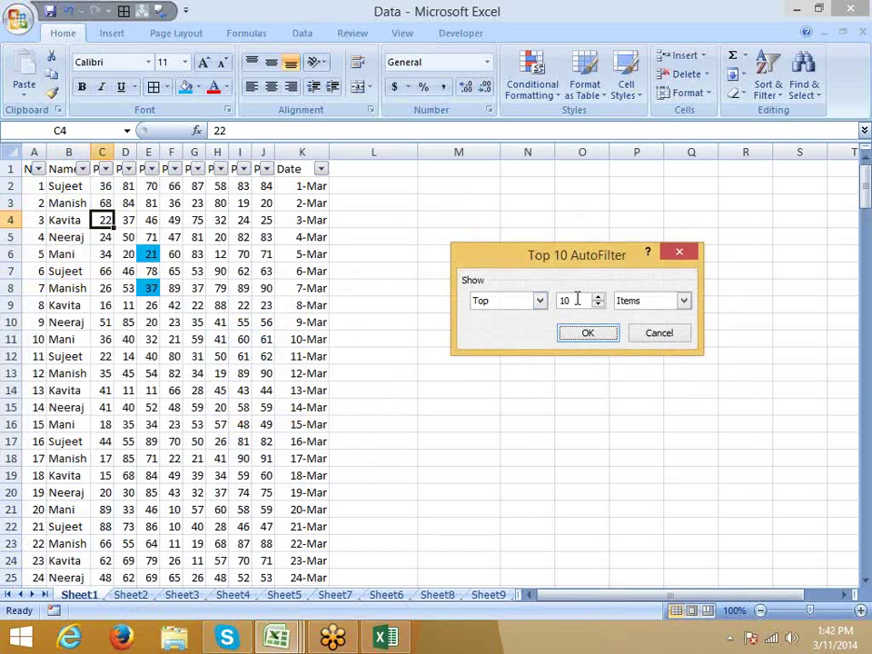
double_click(571, 300)
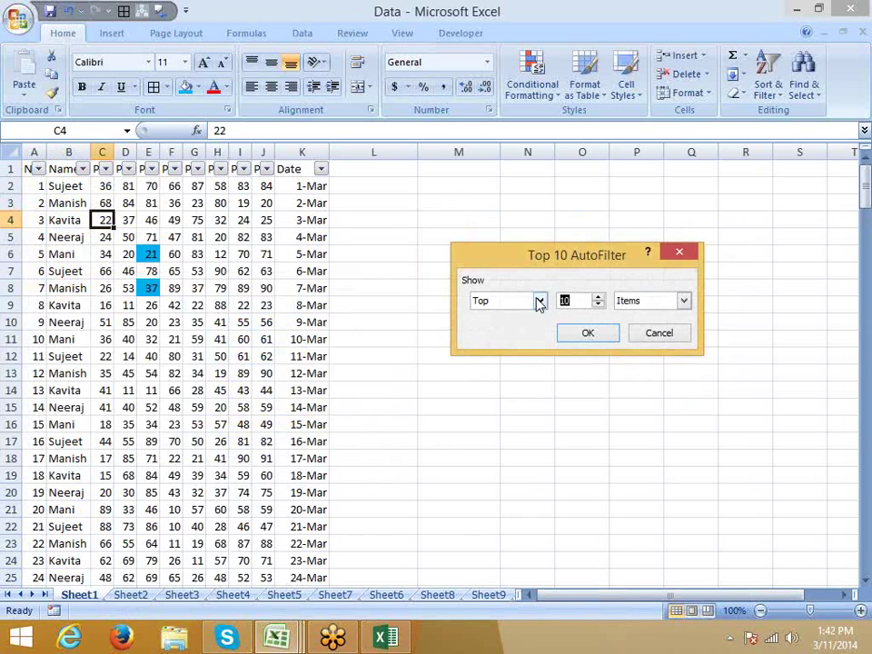
left_click(538, 302)
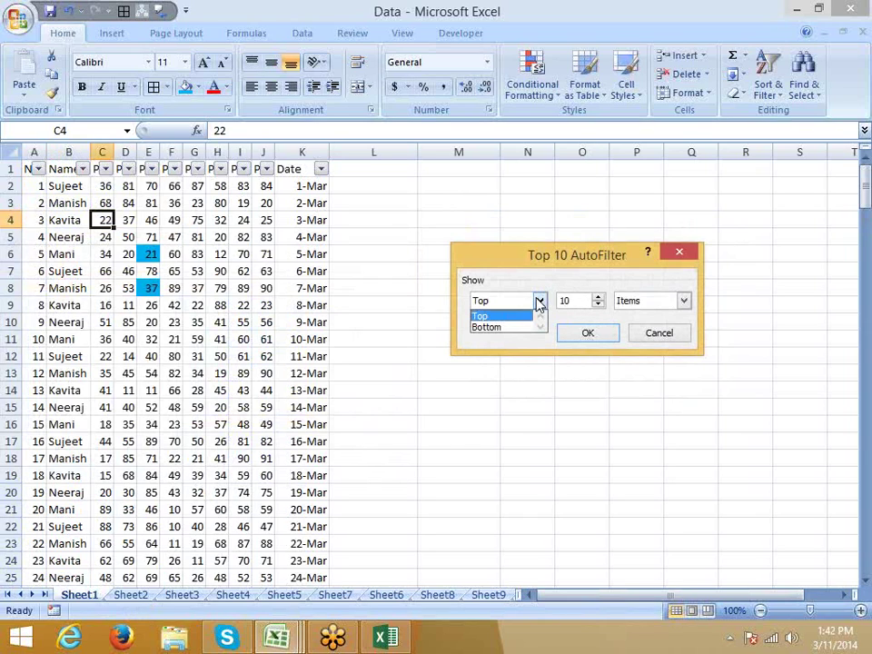
left_click(512, 327)
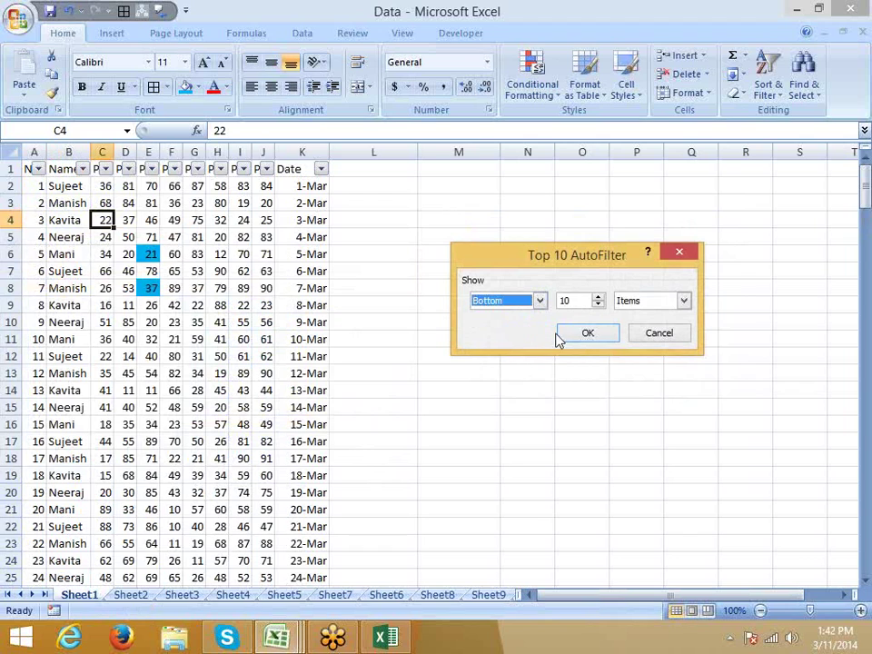
left_click(583, 338)
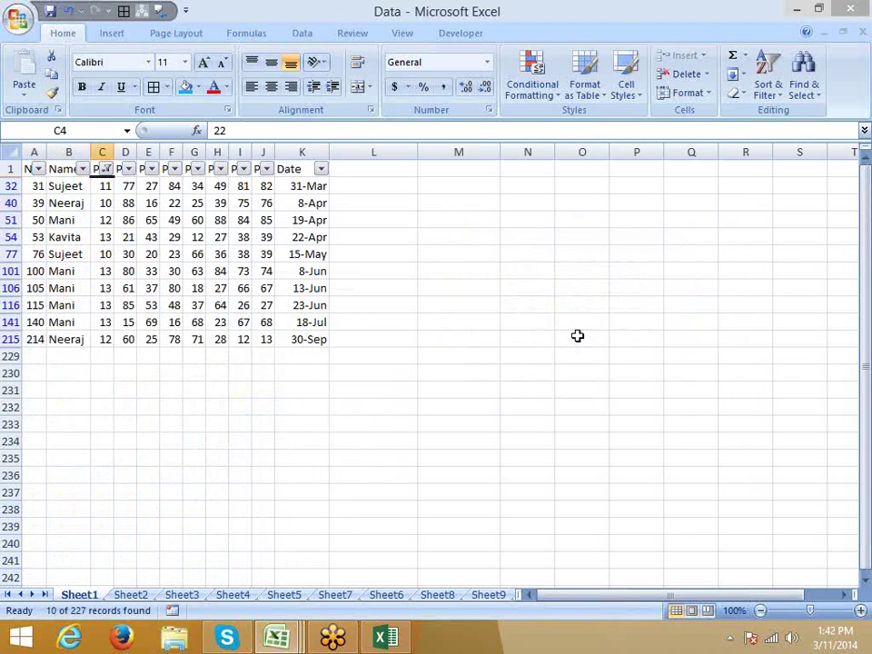
- Turn AutoFilter off with Ctrl+Shift+L so every row shows, and select column P-1
left_click(105, 169)
mouse_move(60, 283)
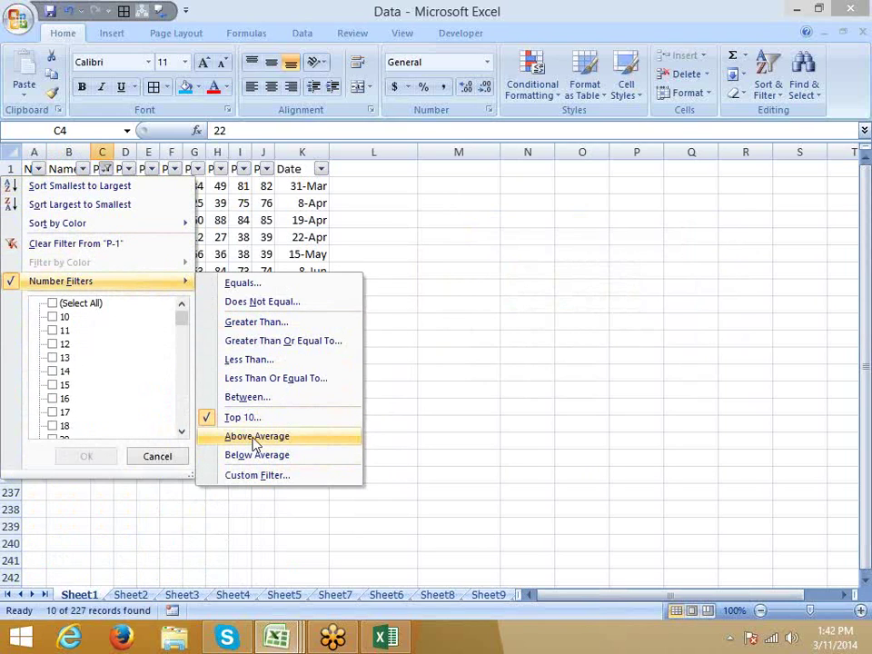
left_click(245, 207)
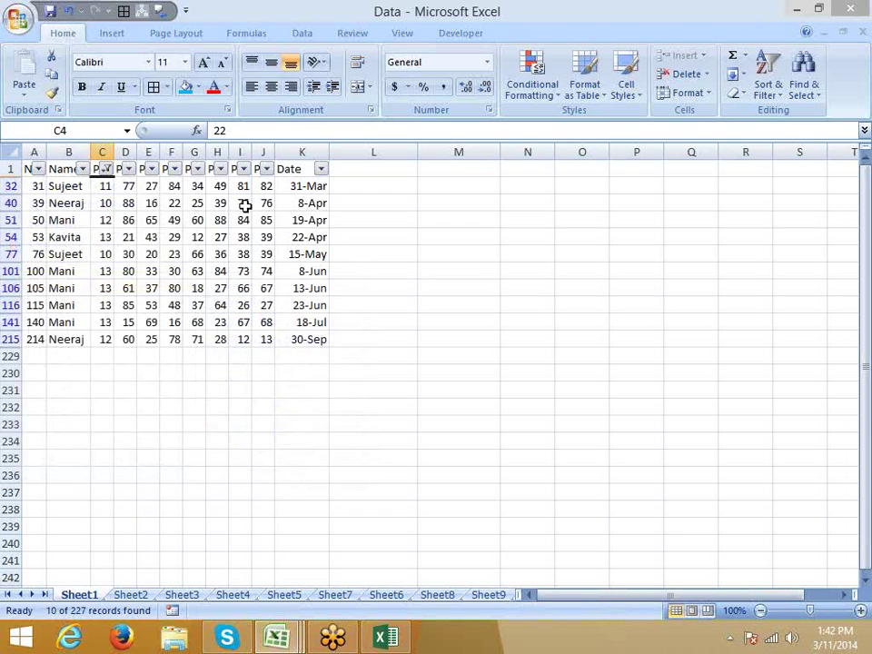
key("ctrl+shift+l")
left_click(102, 151)
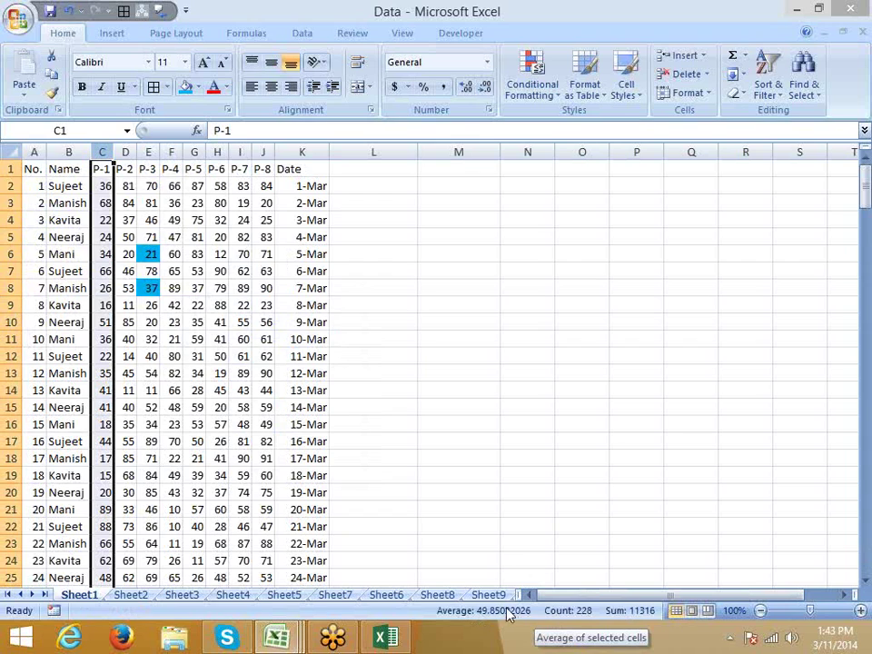
- Turn AutoFilter back on and filter P-1 to above-average scores
left_click(70, 167)
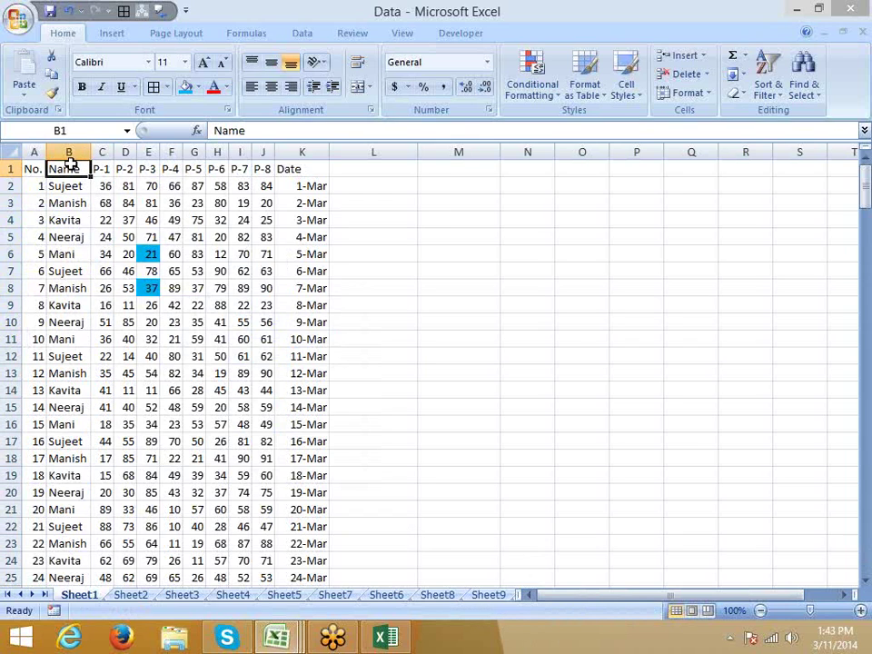
key("ctrl+shift+l")
left_click(107, 169)
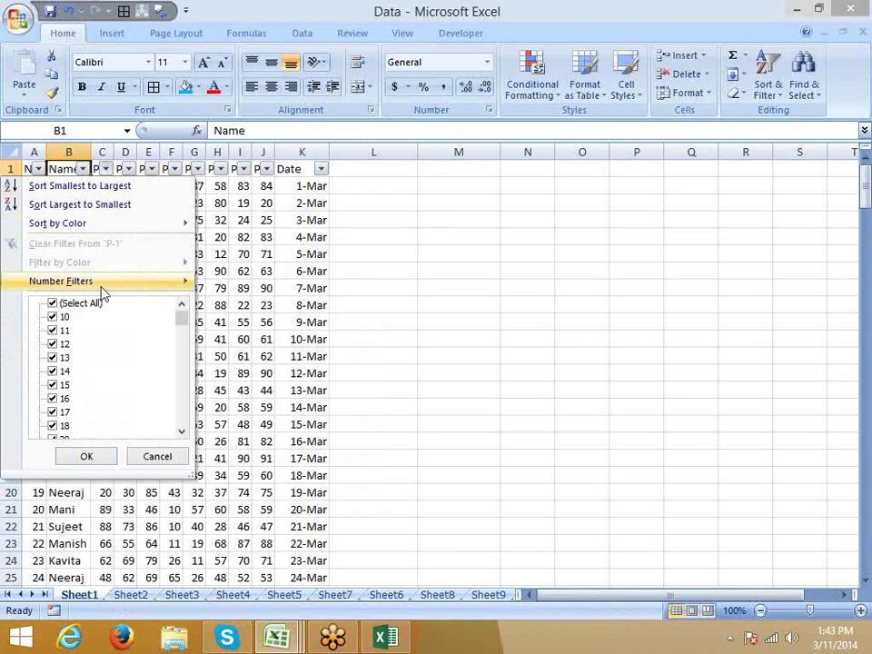
mouse_move(102, 282)
left_click(273, 437)
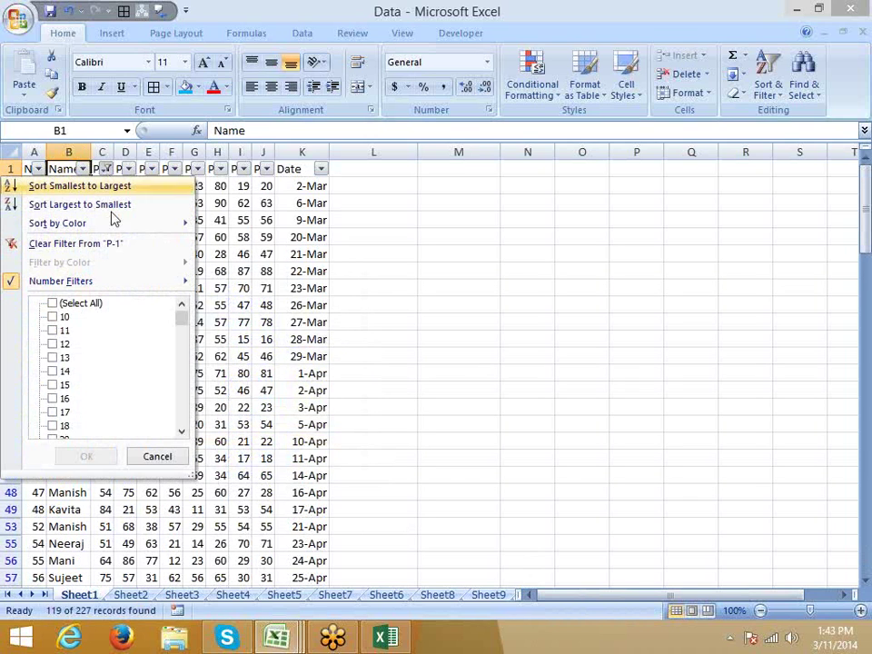
- Switch the P-1 filter to below-average scores, showing 108 of 227 records
left_click(106, 169)
mouse_move(143, 288)
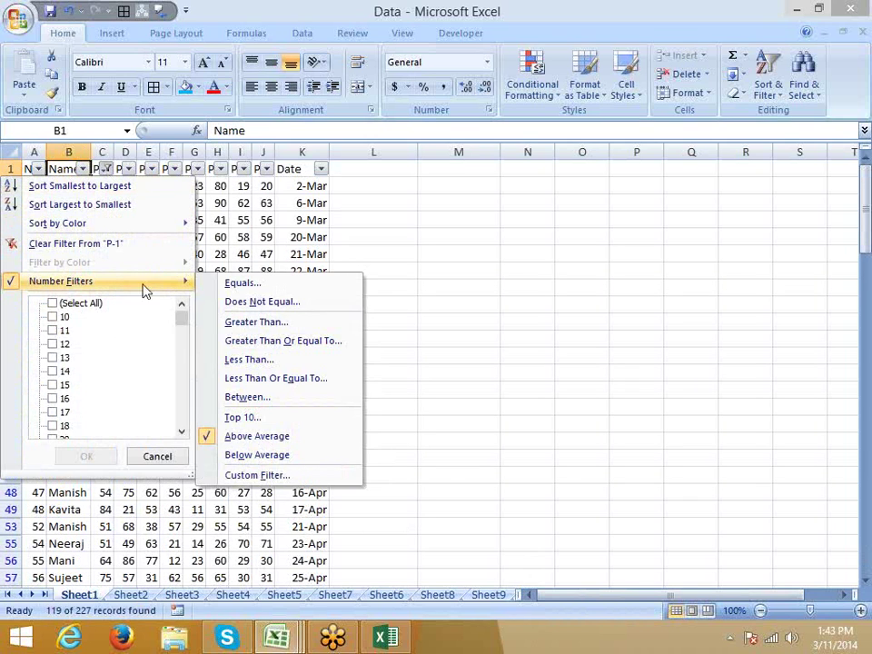
left_click(261, 451)
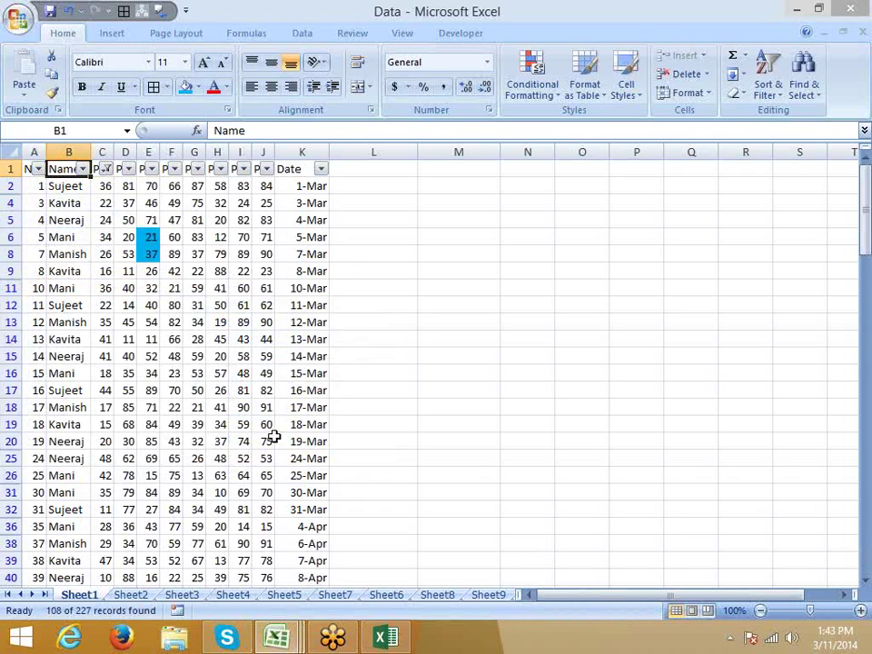
left_click(118, 172)
left_click(108, 170)
- Start a custom P-1 filter with the first condition 'is greater than 50'
mouse_move(114, 284)
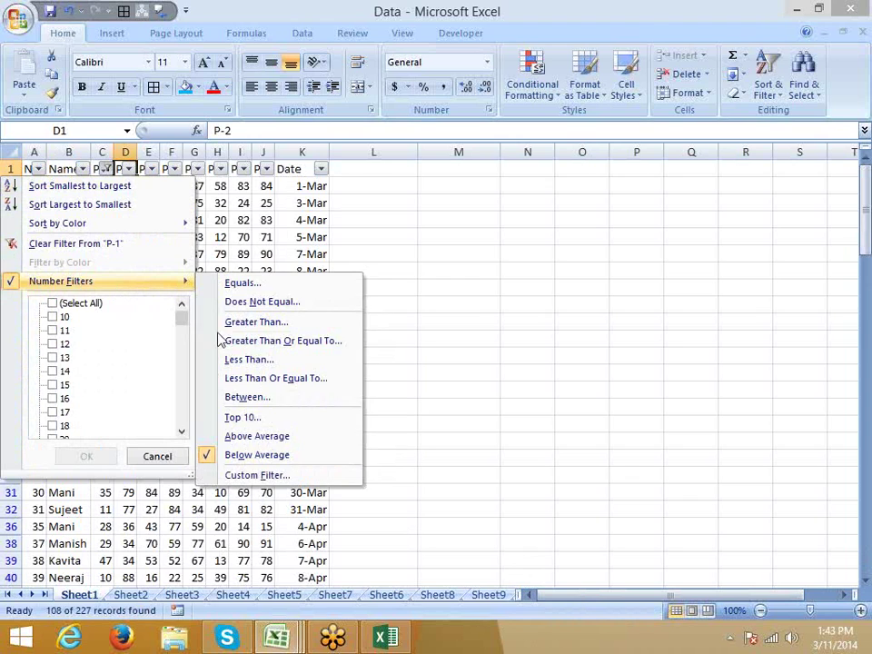
left_click(274, 474)
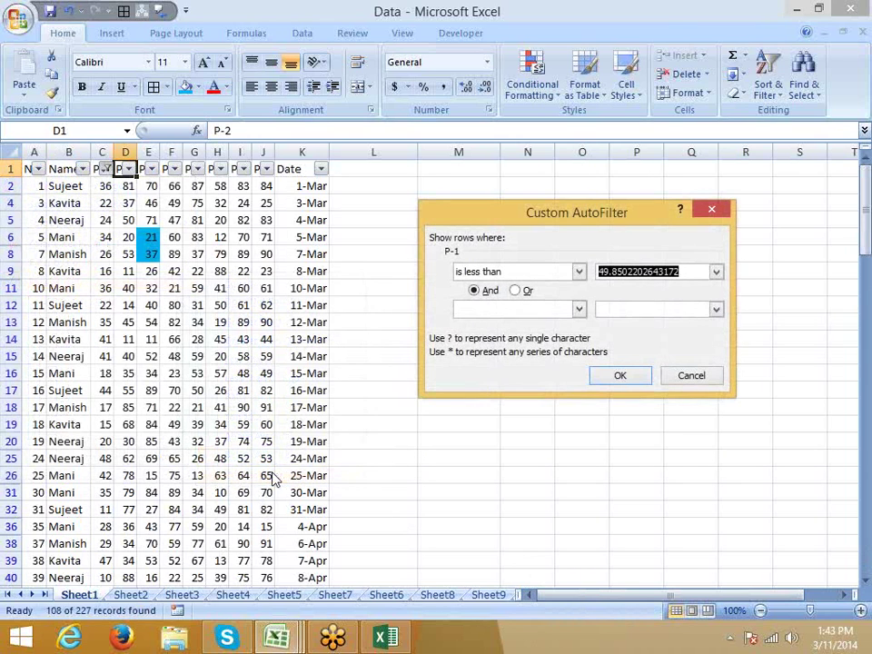
left_click(512, 276)
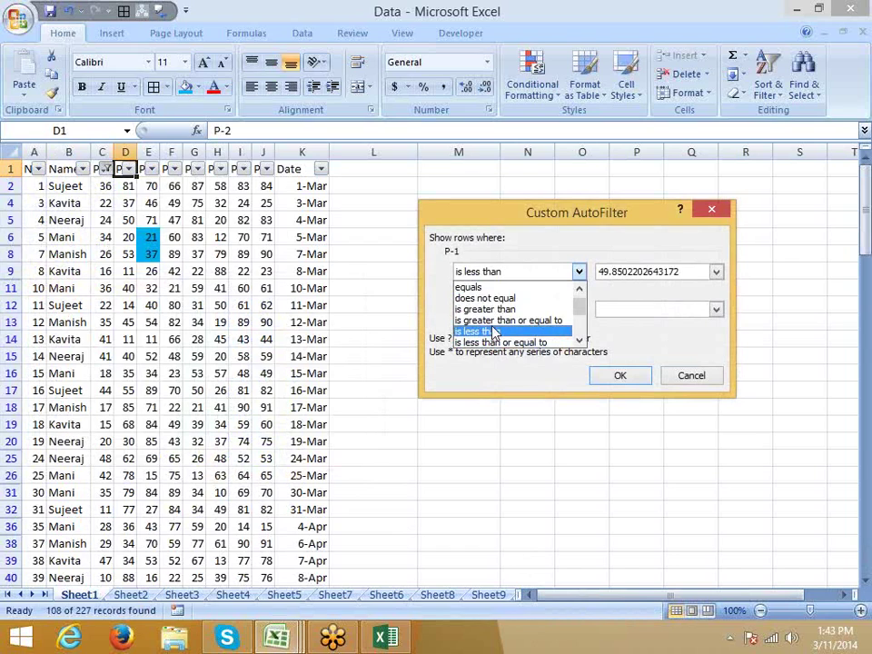
left_click(495, 309)
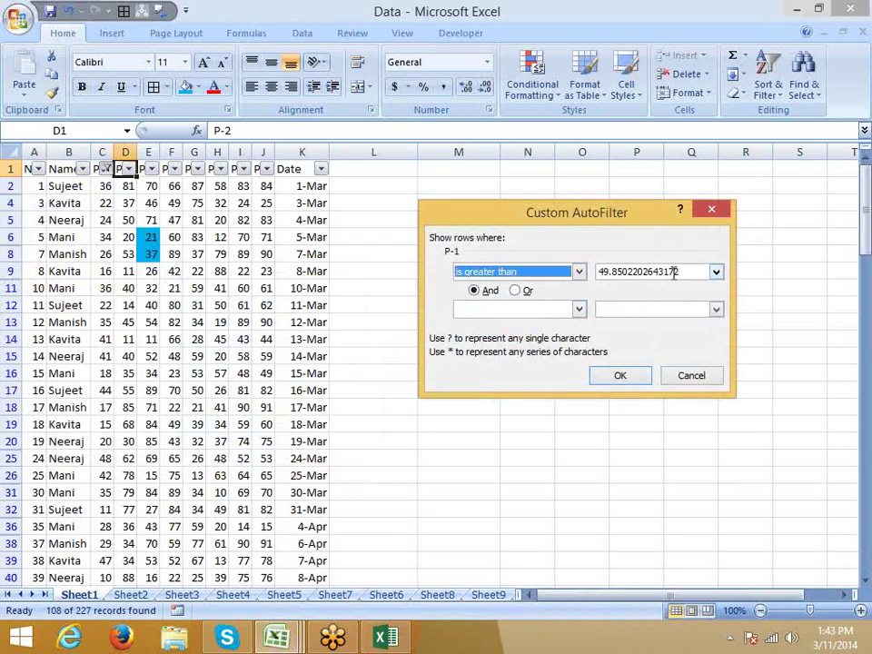
left_click_drag(685, 272, 599, 271)
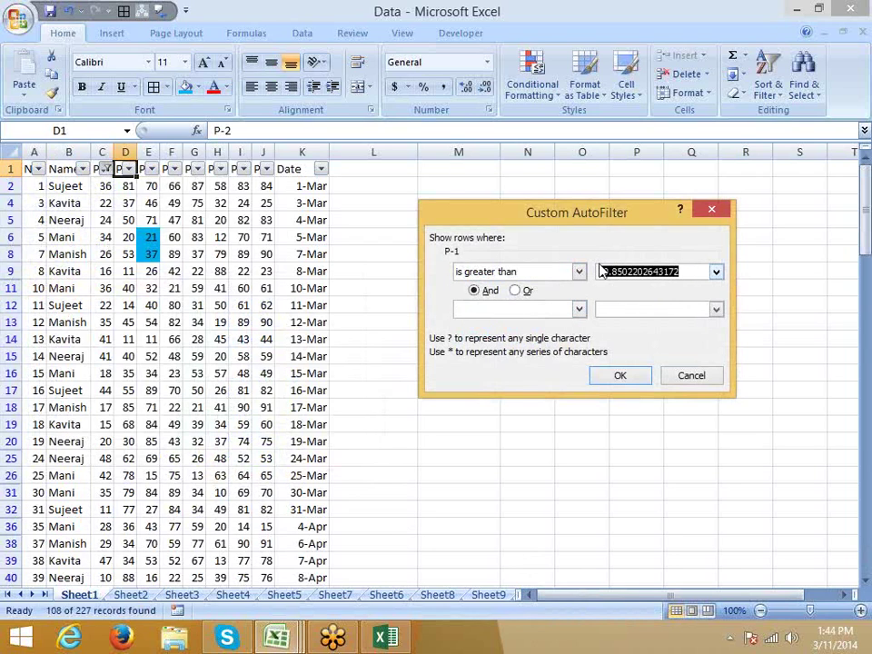
key("BackSpace")
type("50")
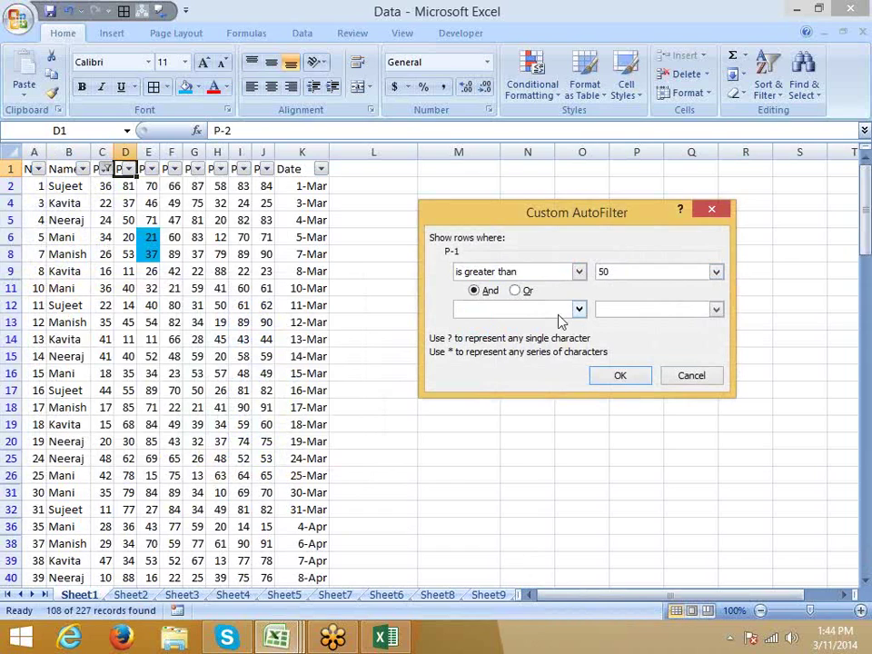
- Add 'Or equals 37' as the second condition and apply the filter
left_click(550, 313)
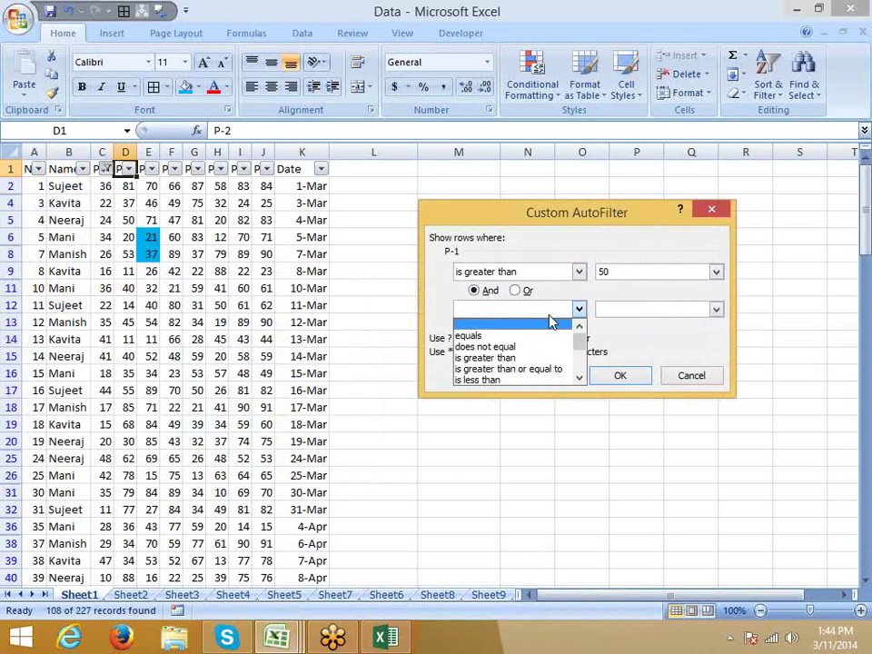
left_click(490, 380)
left_click(625, 310)
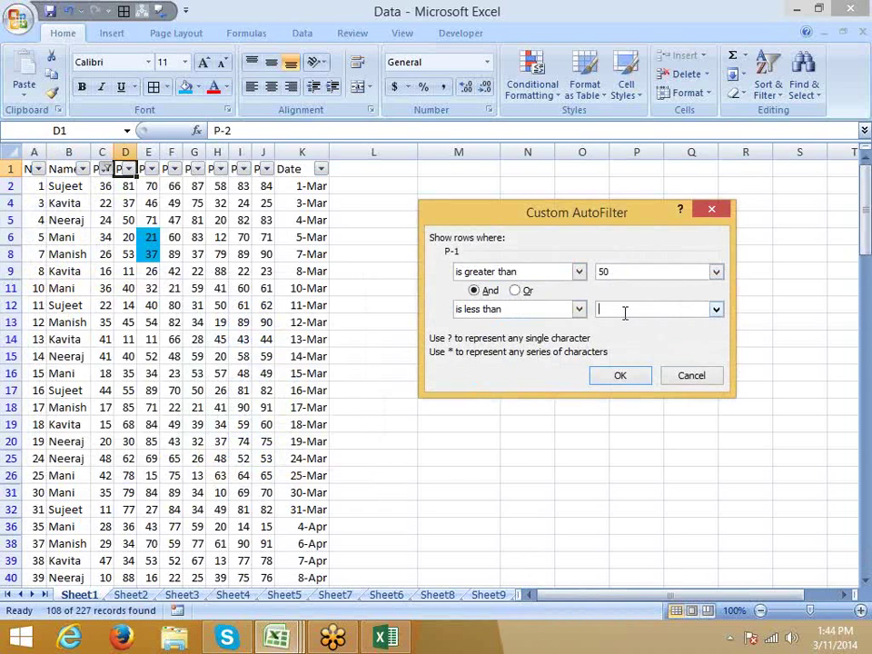
type("60")
left_click(488, 310)
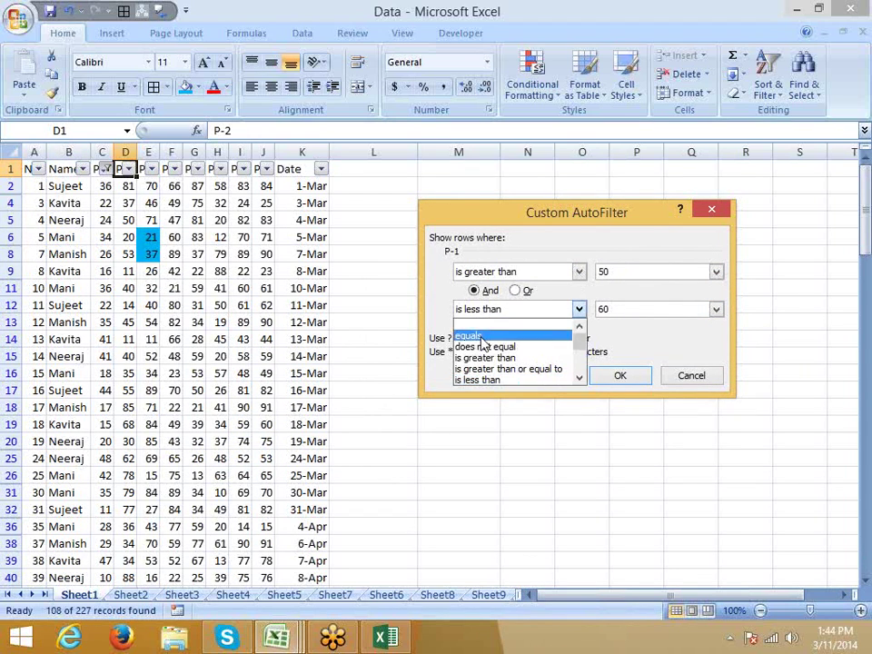
left_click(481, 335)
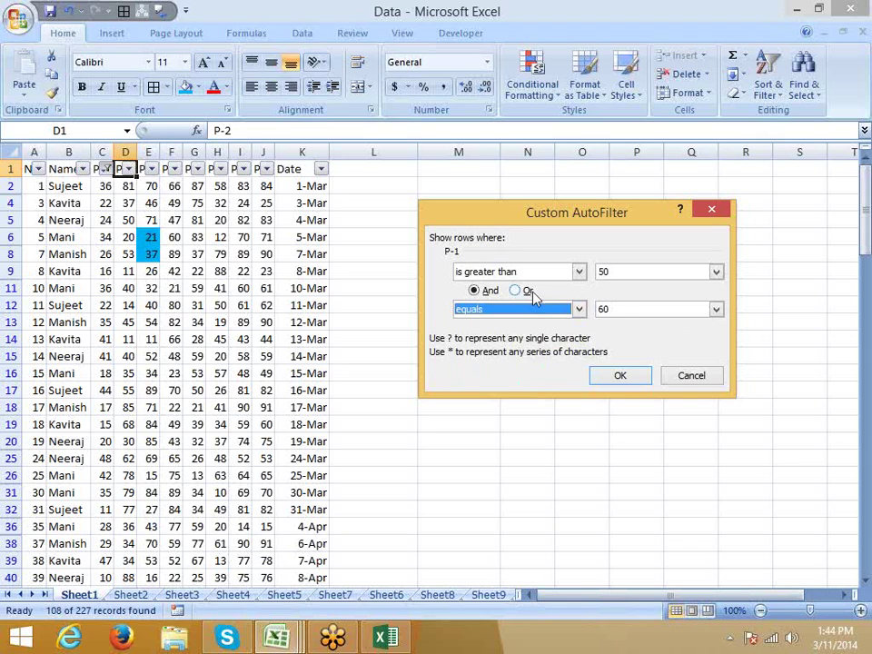
left_click_drag(628, 311, 587, 309)
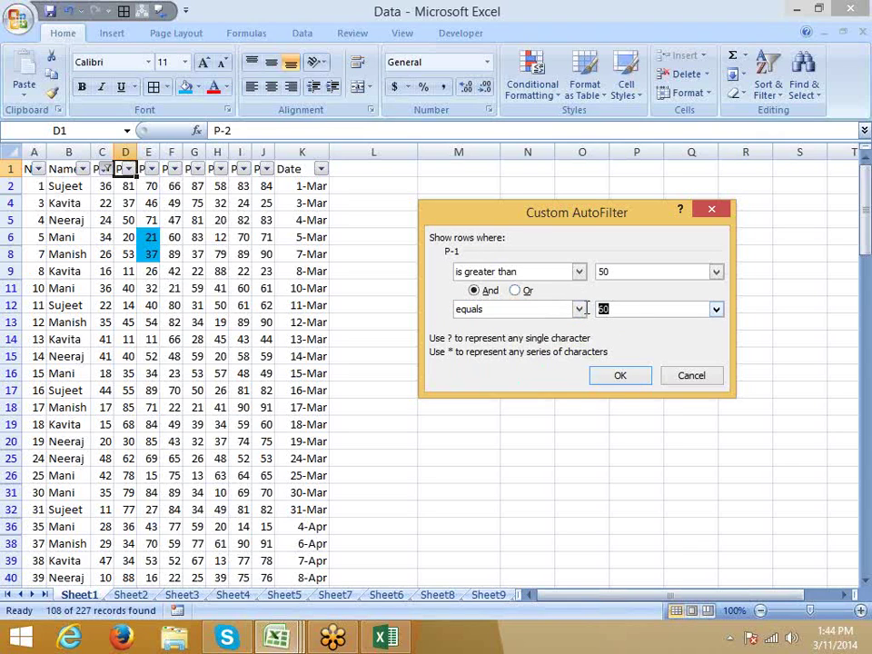
type("3")
type("7")
left_click(516, 290)
left_click(619, 376)
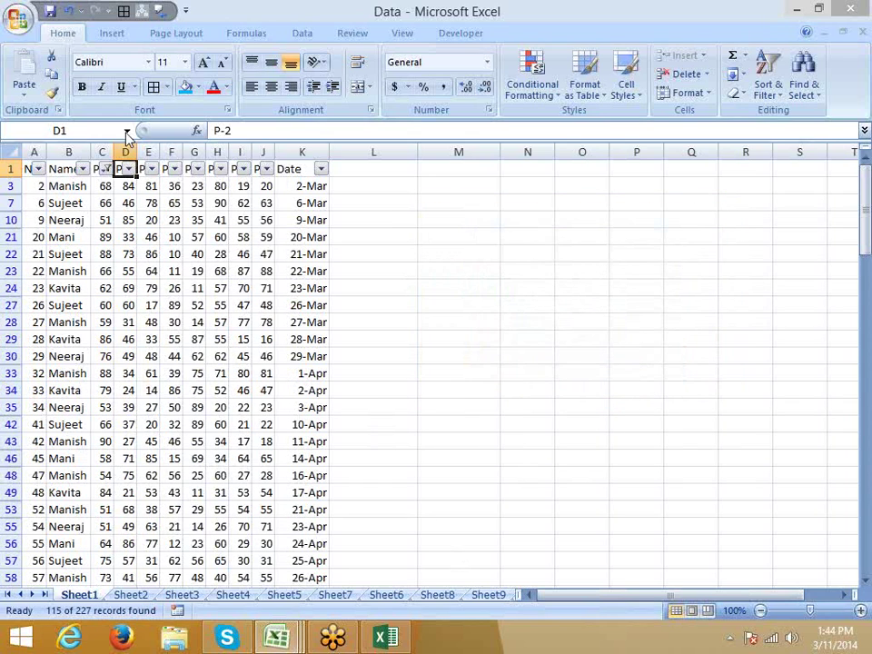
- Clear the P-1 filter by ticking all values, then select the Date header
left_click(107, 169)
left_click(82, 304)
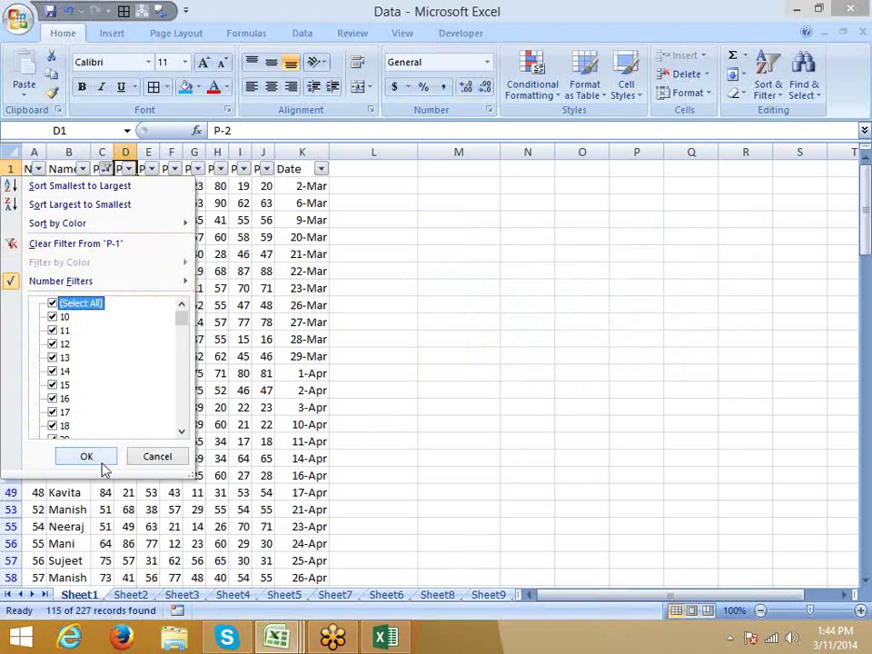
left_click(99, 460)
left_click(106, 169)
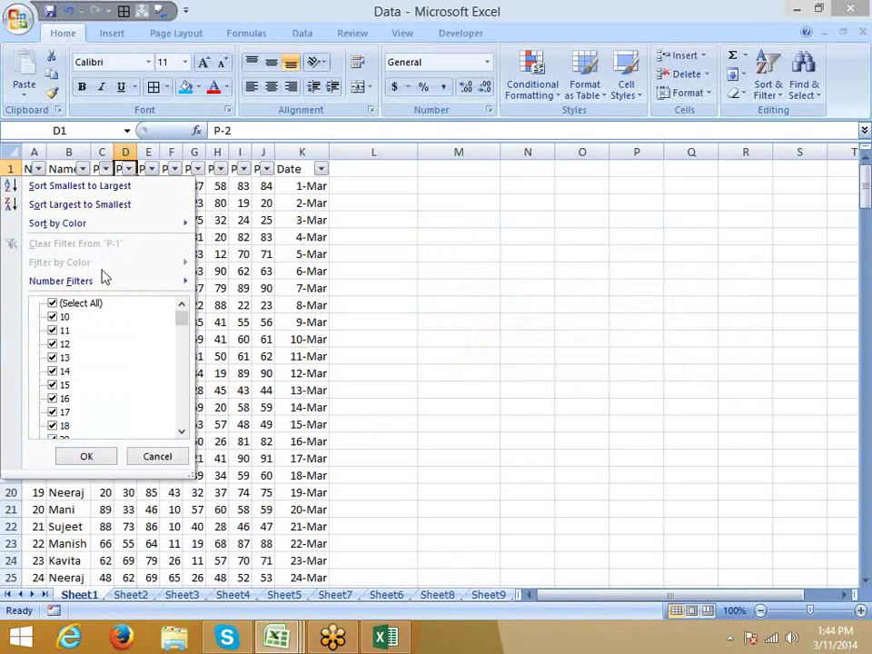
mouse_move(107, 282)
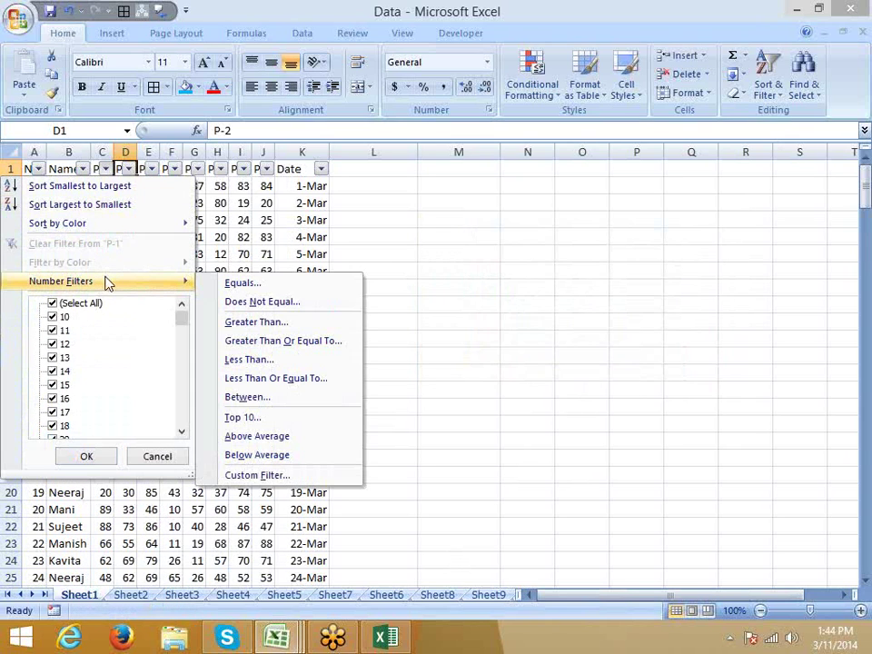
left_click(298, 173)
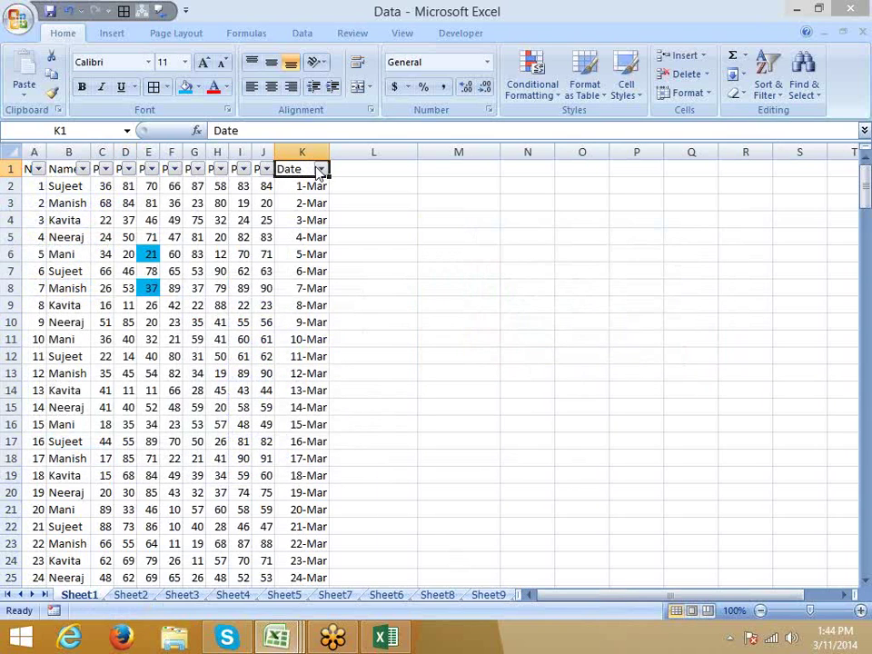
- Open the Date filter list and expand the 2014 months and March's days
left_click(320, 169)
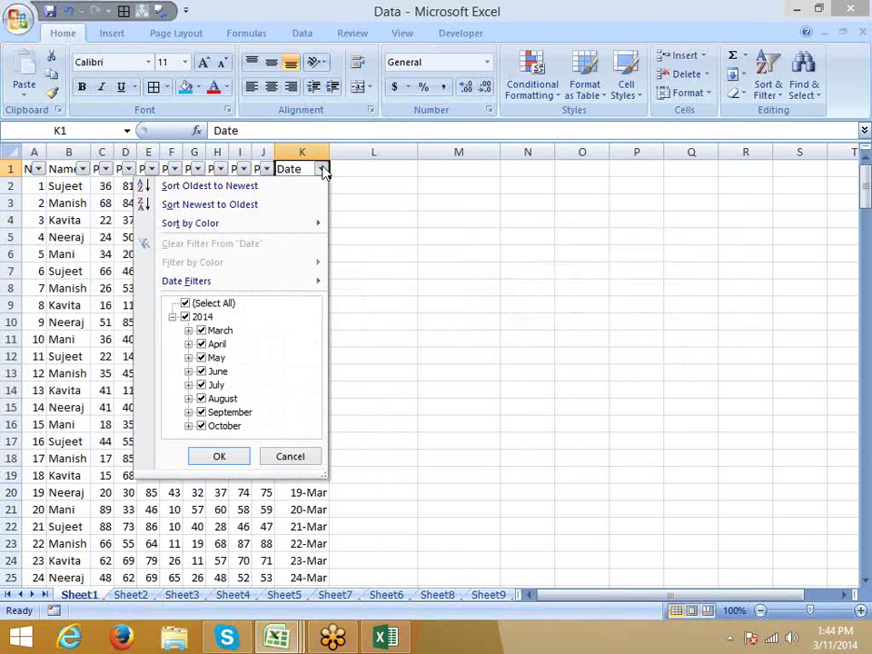
left_click(173, 317)
left_click(174, 316)
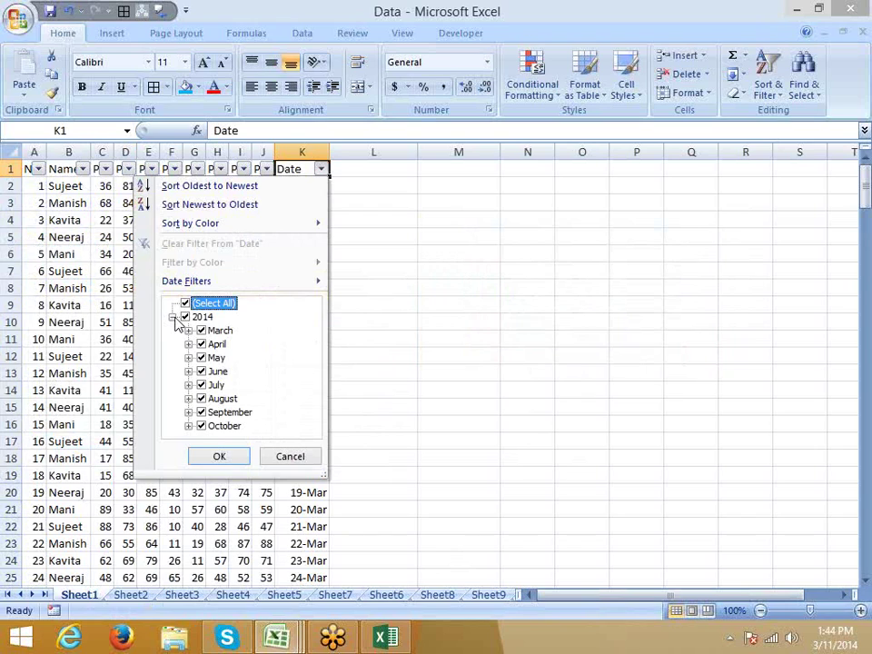
left_click(188, 329)
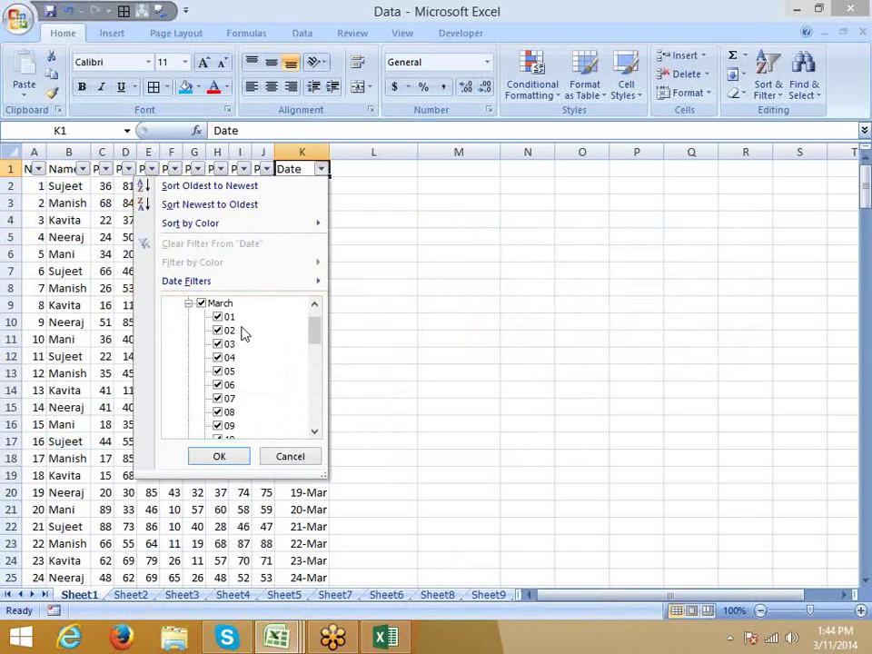
left_click(188, 303)
left_click(174, 316)
left_click(173, 316)
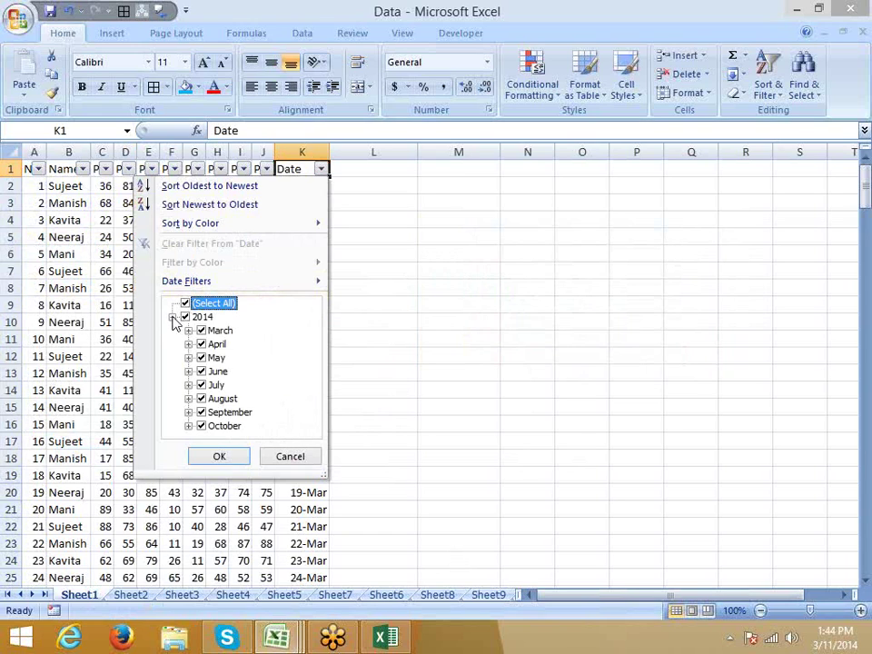
- Untick April through October so only March stays selected, with Date Filters choices showing
left_click(201, 344)
left_click(201, 357)
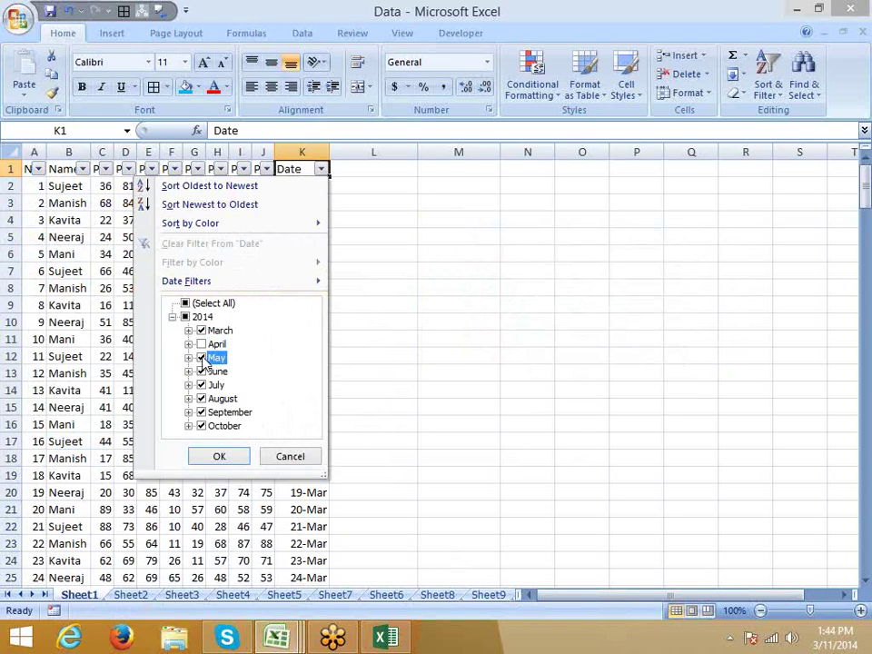
left_click(200, 370)
left_click(201, 384)
left_click(200, 398)
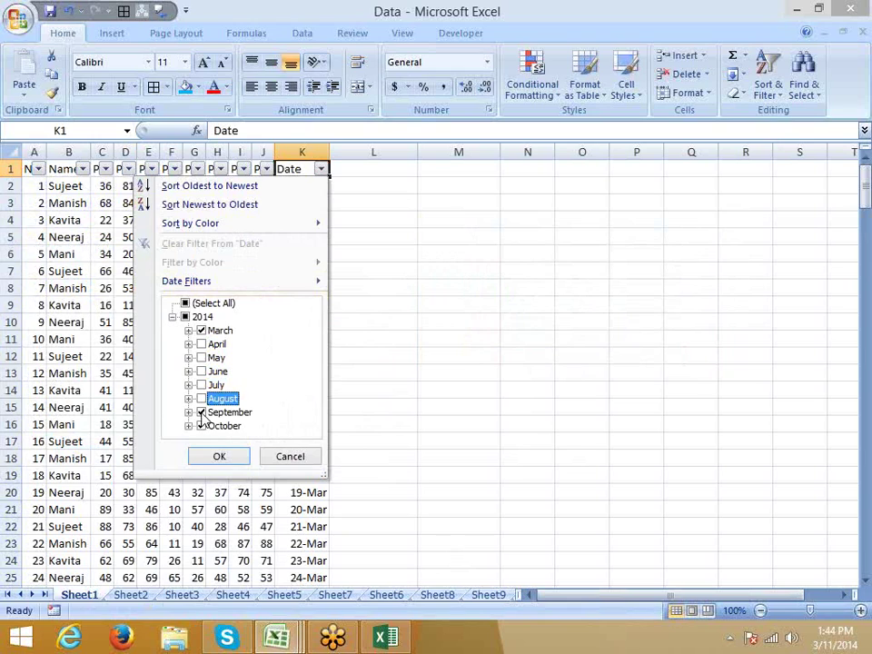
left_click(201, 411)
left_click(201, 426)
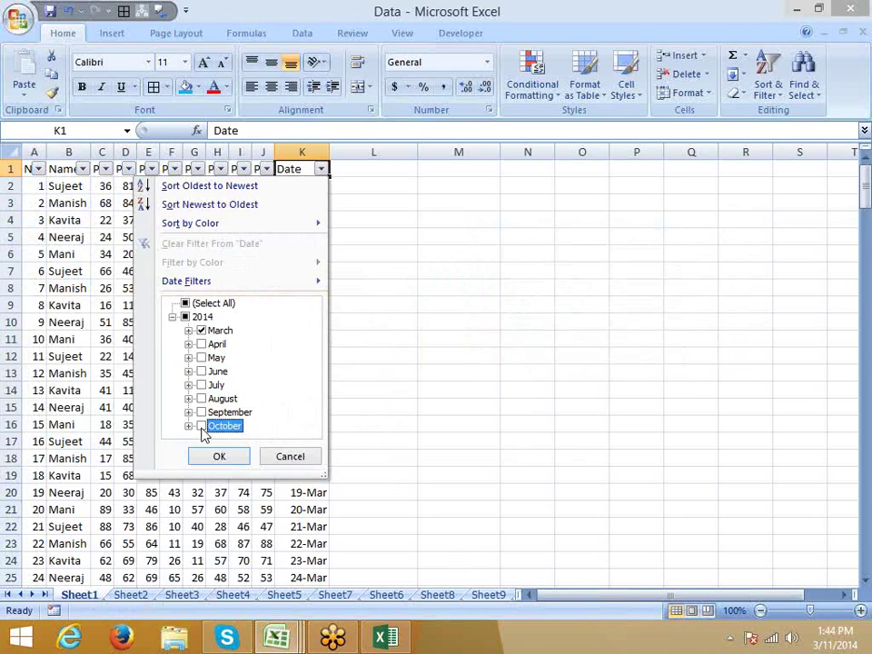
mouse_move(296, 283)
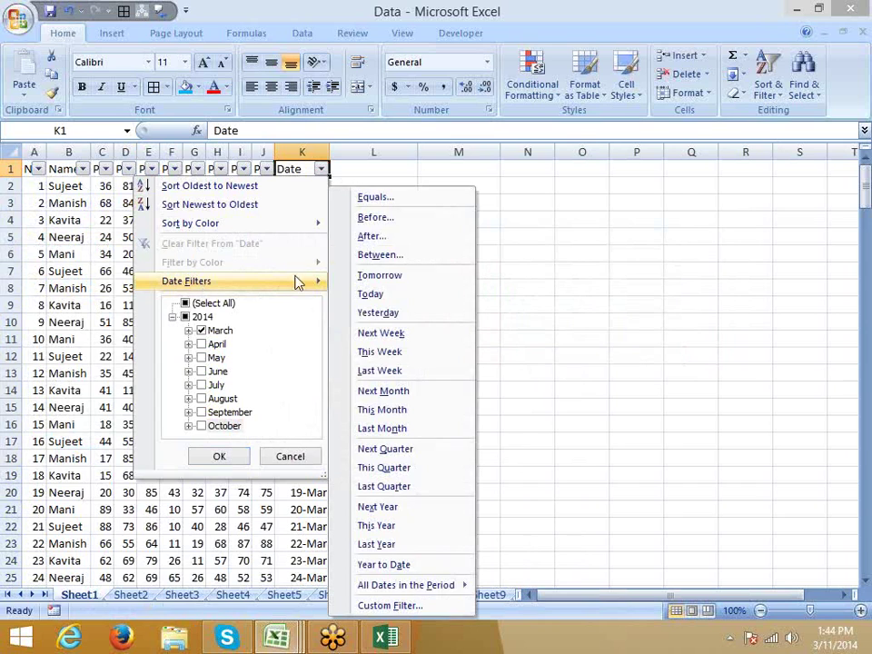
left_click(376, 198)
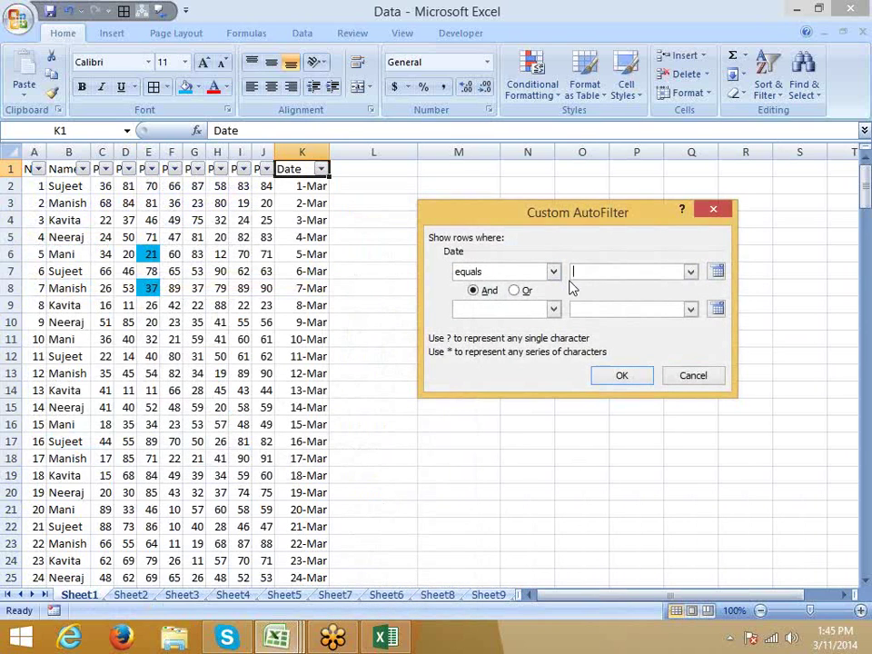
left_click(717, 273)
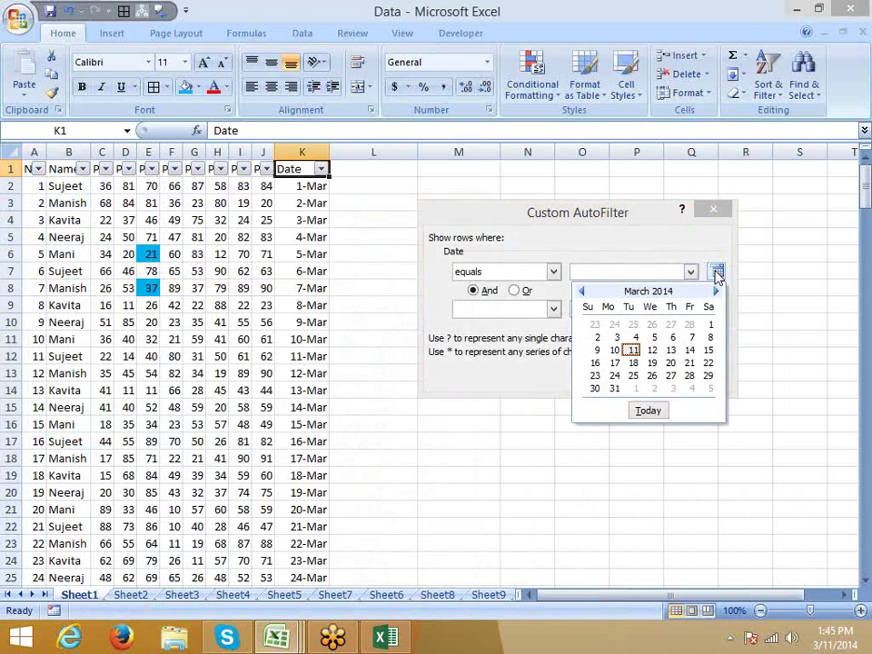
left_click(718, 273)
left_click(689, 374)
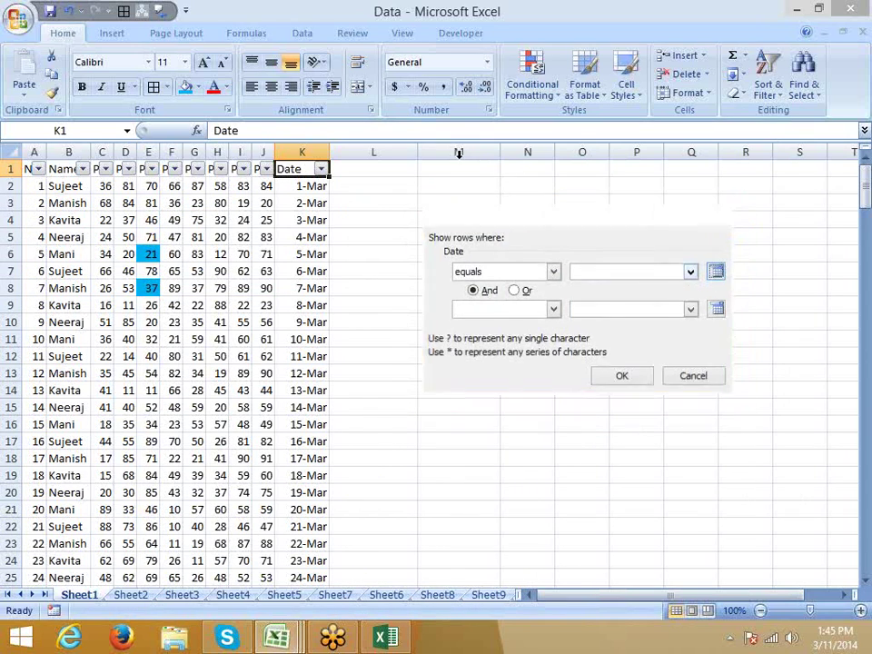
left_click(320, 169)
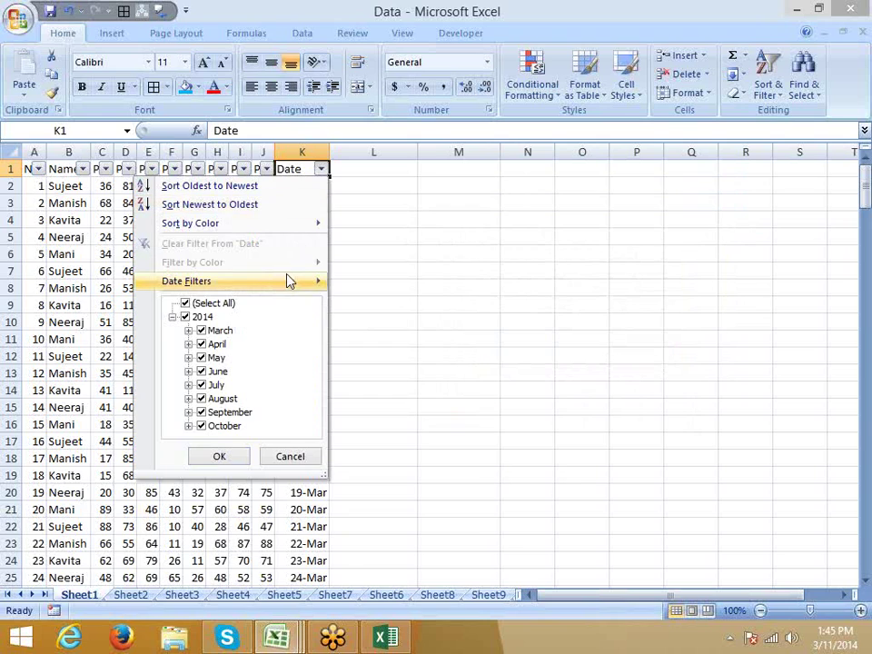
mouse_move(288, 281)
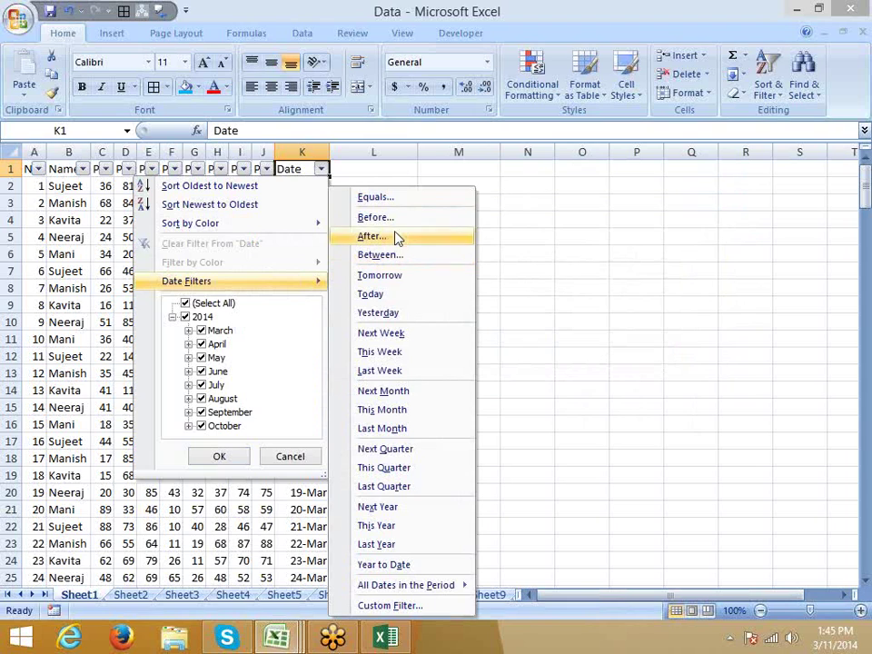
- Filter the Date column to Tomorrow, then to Today
left_click(415, 277)
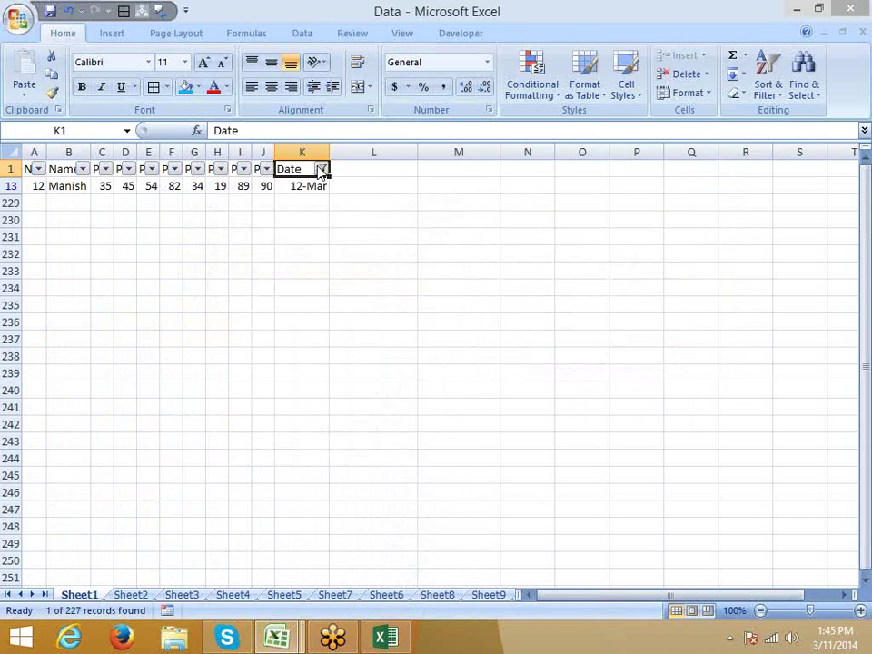
left_click(322, 170)
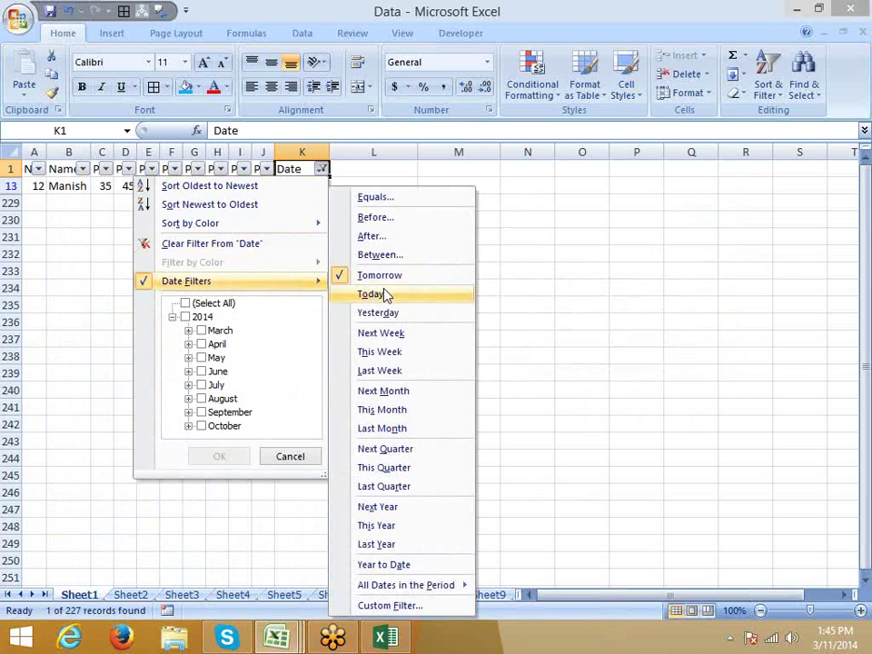
left_click(386, 295)
- Switch the Date filter to Yesterday, then Next Week, showing 16–22 Mar (7 of 227 records)
left_click(321, 169)
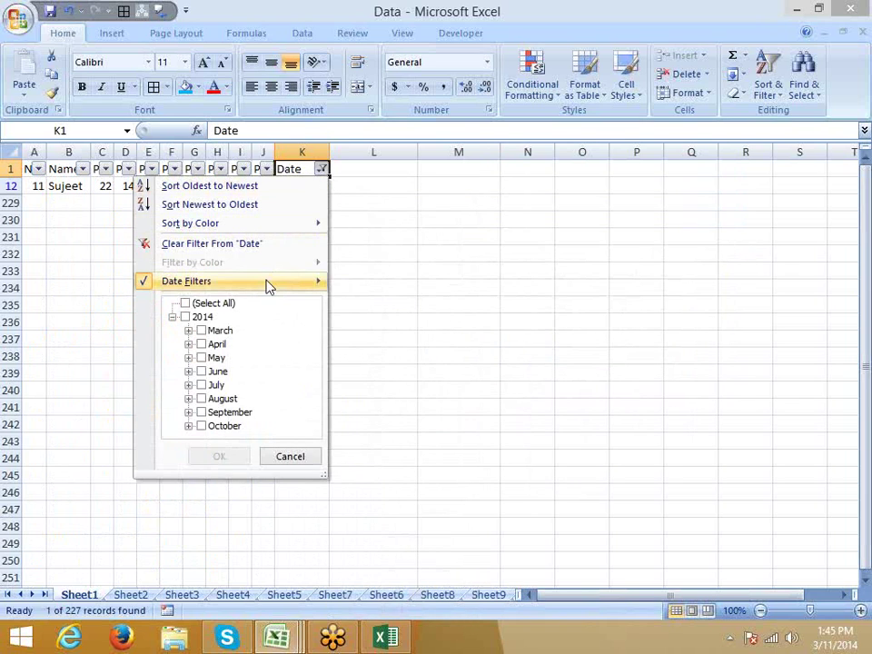
mouse_move(269, 283)
left_click(381, 311)
left_click(322, 168)
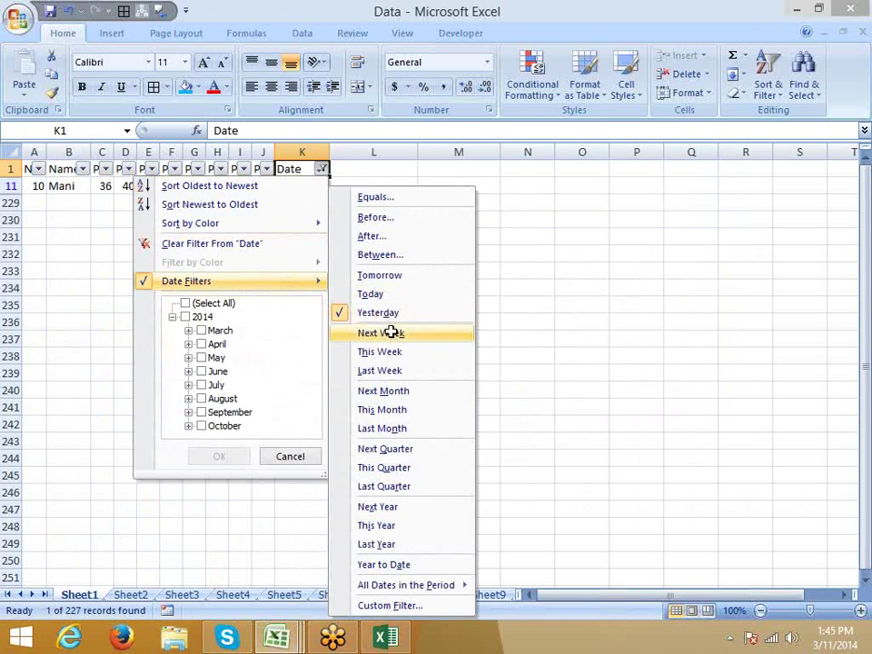
left_click(390, 332)
left_click(323, 172)
mouse_move(263, 285)
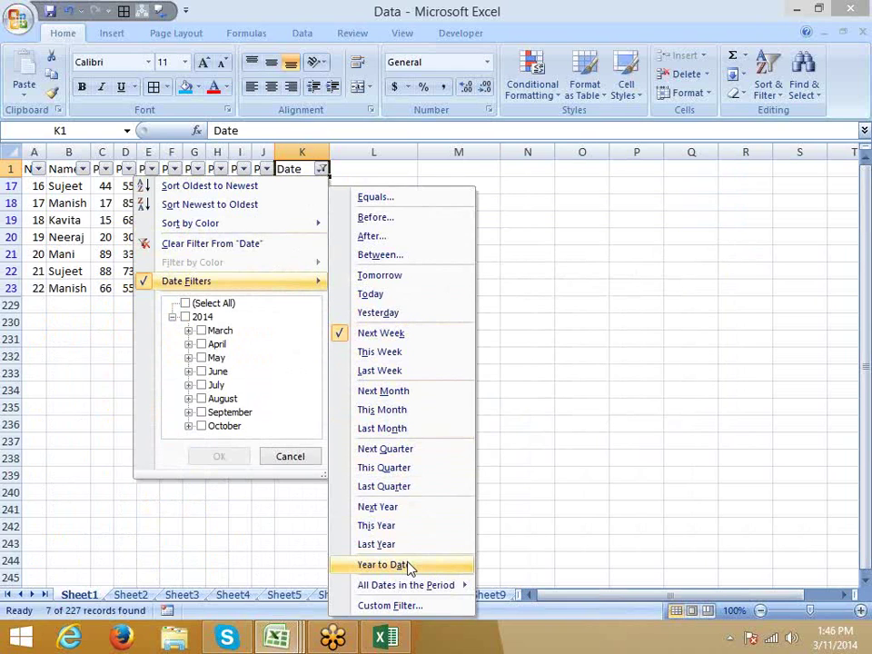
- Filter dates to Year to Date, then to Quarter 2 (91 of 227 records from 1-Apr)
left_click(408, 567)
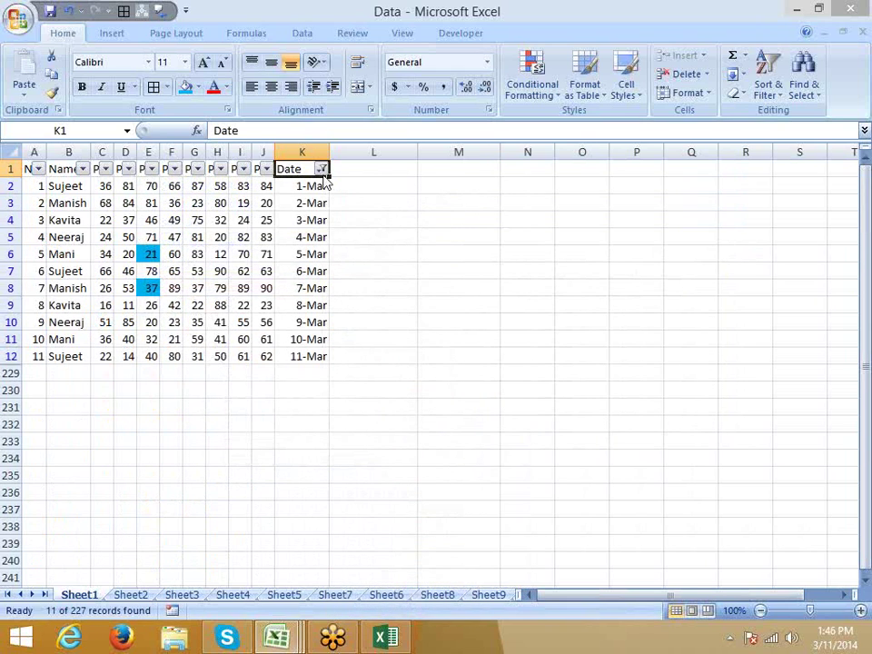
left_click(322, 169)
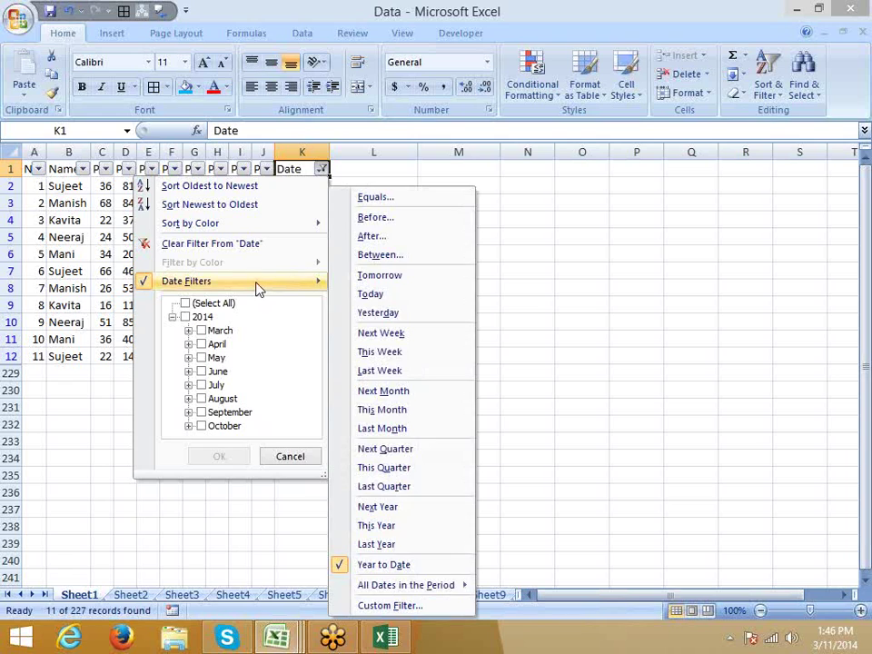
mouse_move(447, 589)
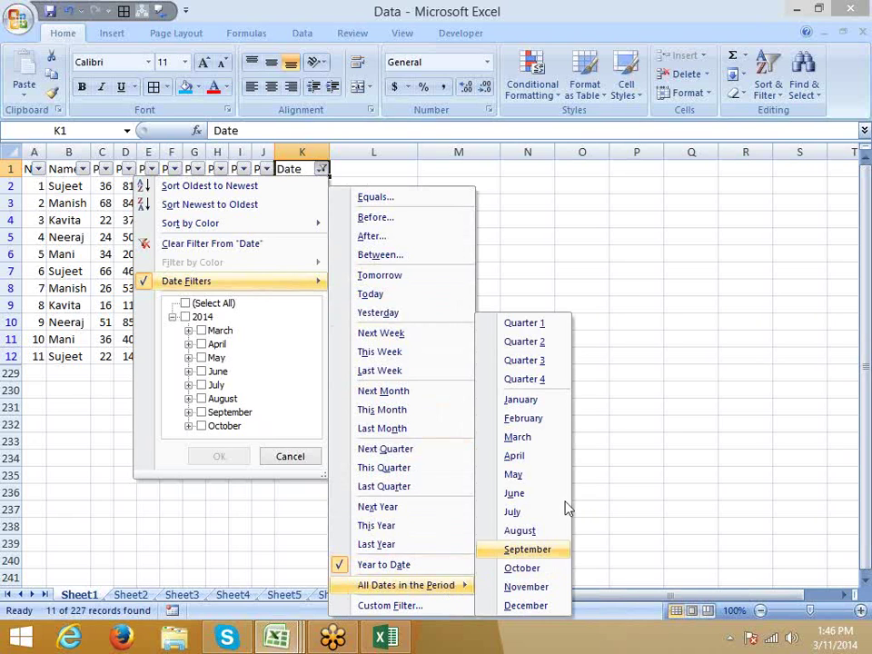
left_click(546, 343)
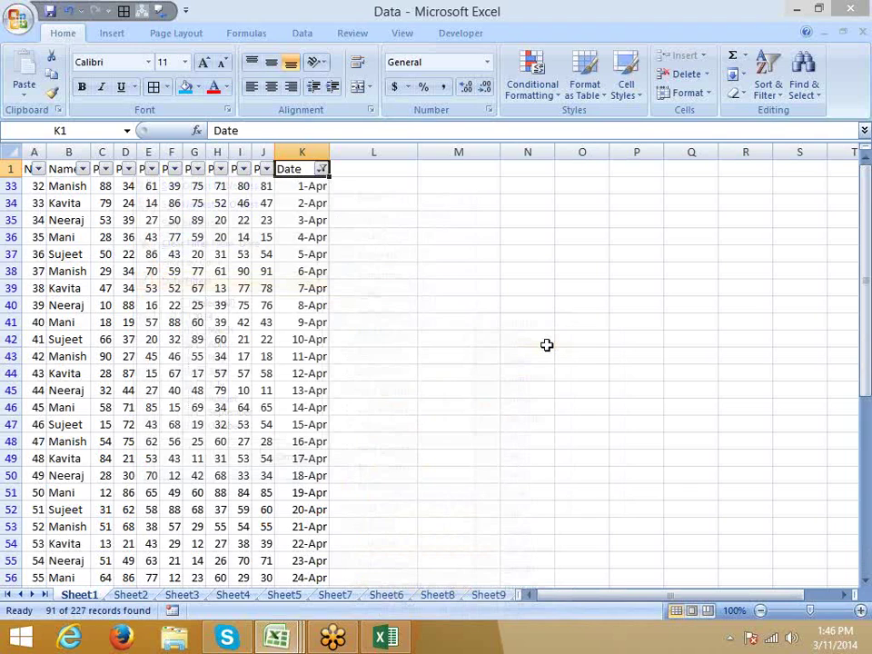
left_click(322, 169)
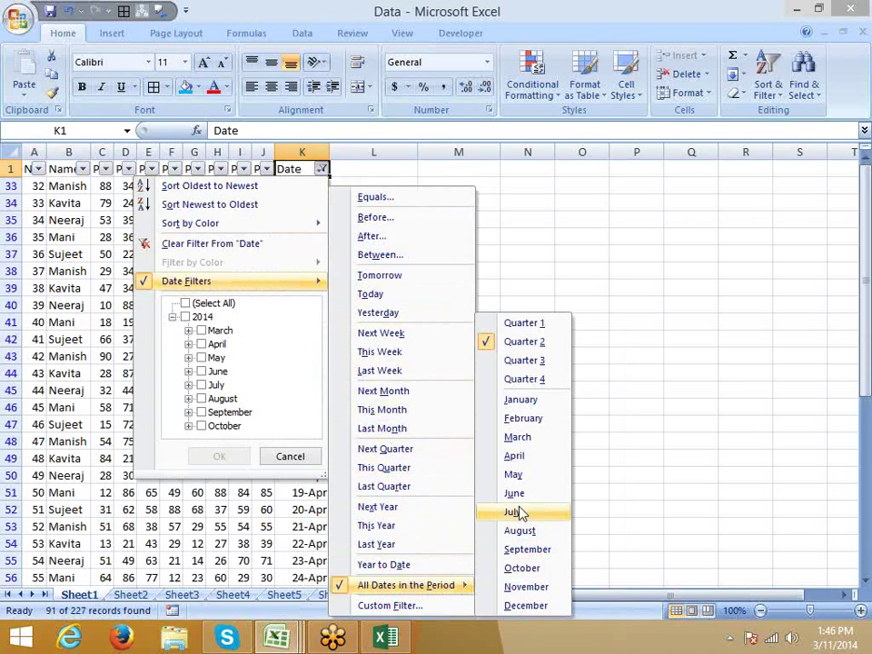
- Show only April's dates, then remove AutoFilter with Ctrl+Shift+L and open the Find dialog
left_click(525, 456)
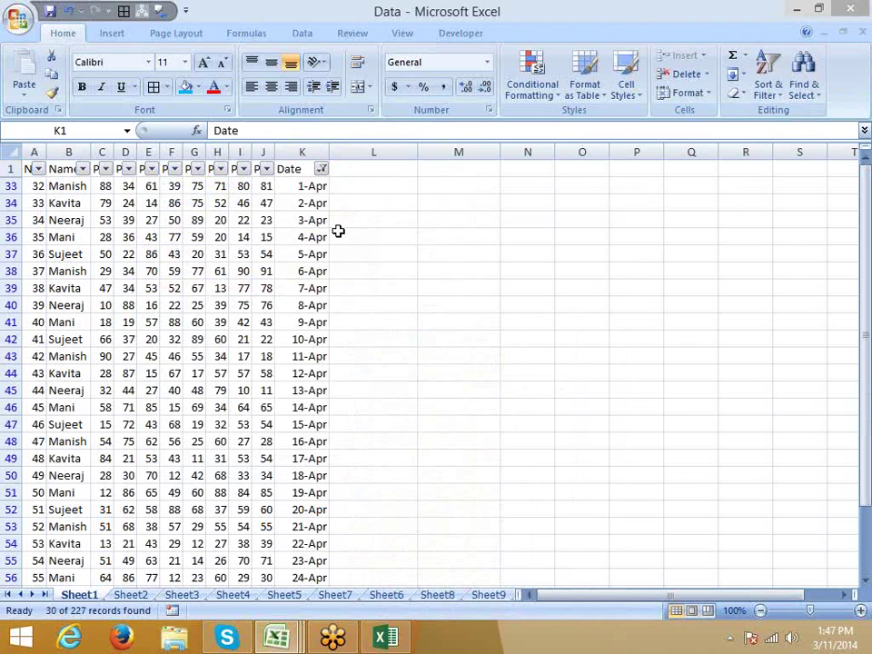
key("ctrl+shift+l")
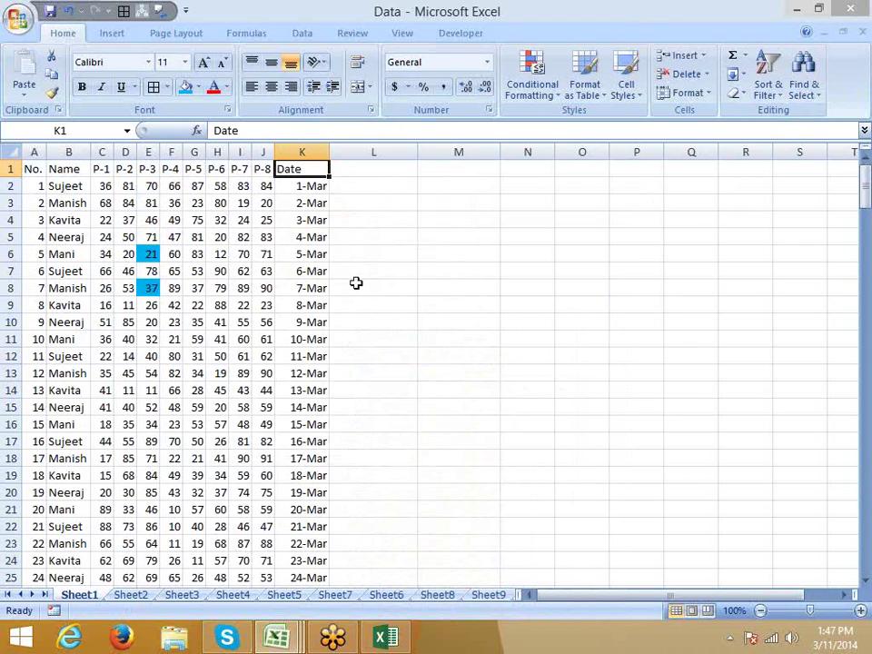
left_click(771, 86)
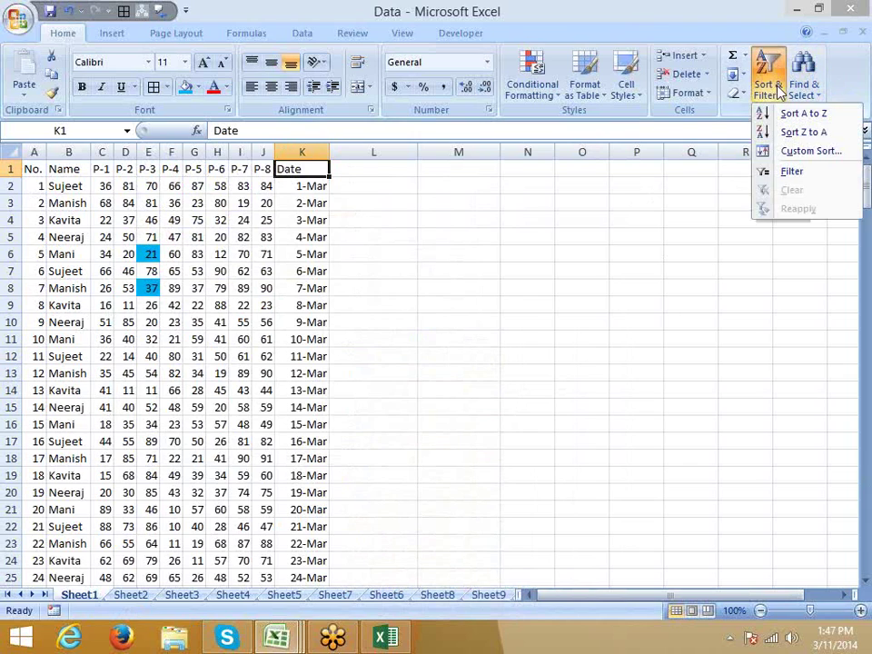
left_click(803, 77)
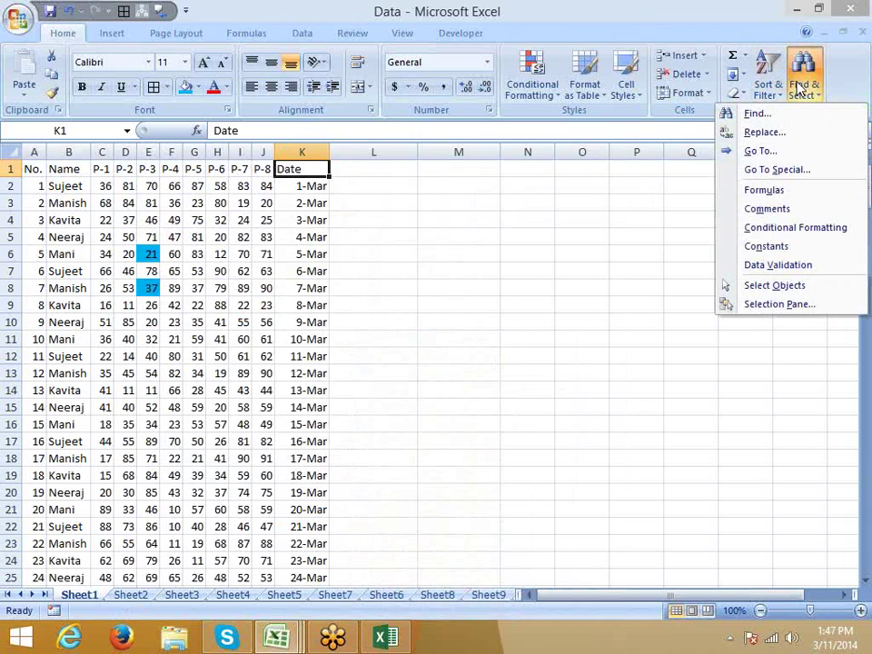
left_click(758, 114)
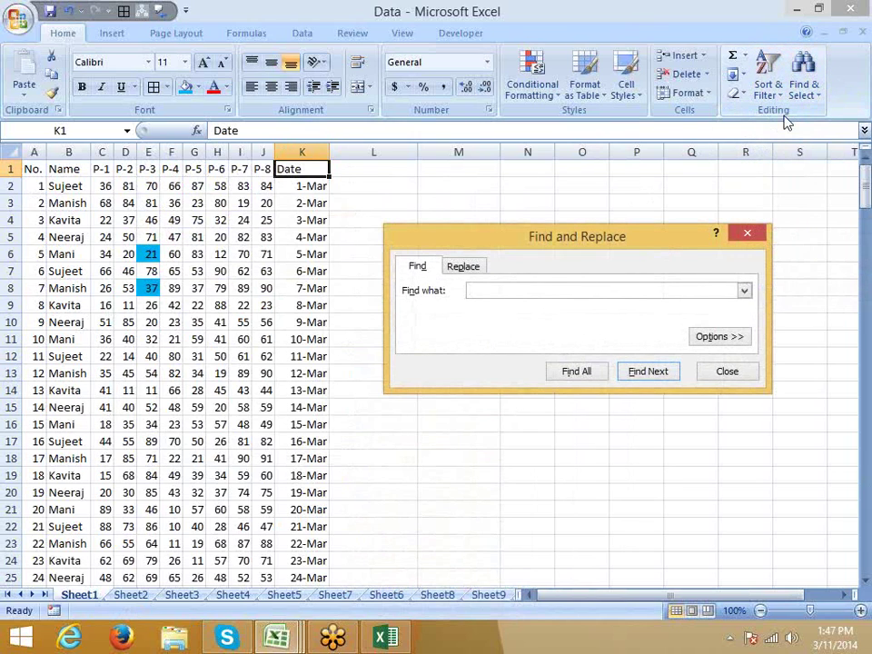
- Set the search format to light blue fill and find the first match, E6, then go to Replace
left_click(732, 340)
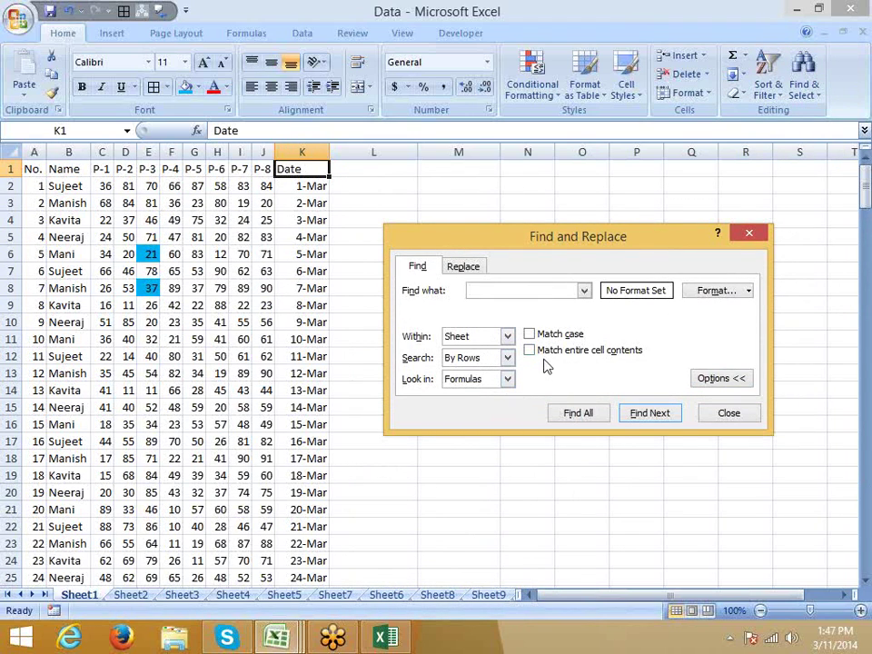
left_click(748, 291)
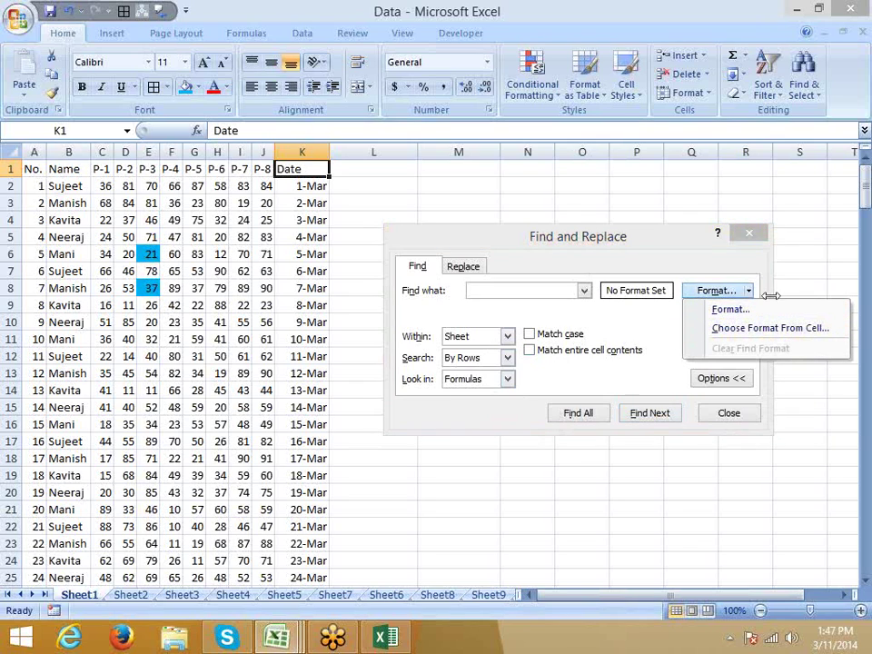
left_click(722, 309)
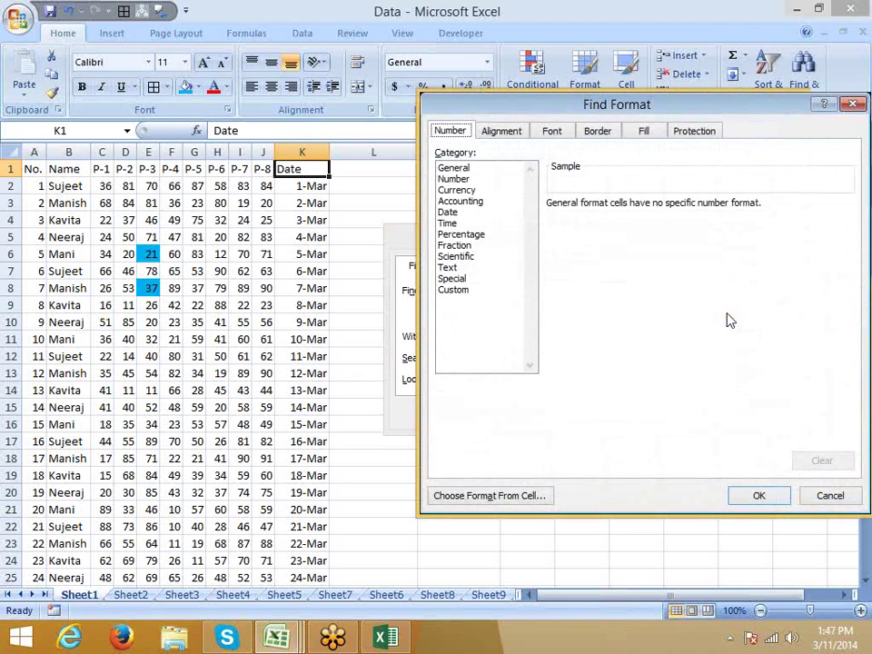
left_click(643, 130)
left_click(545, 301)
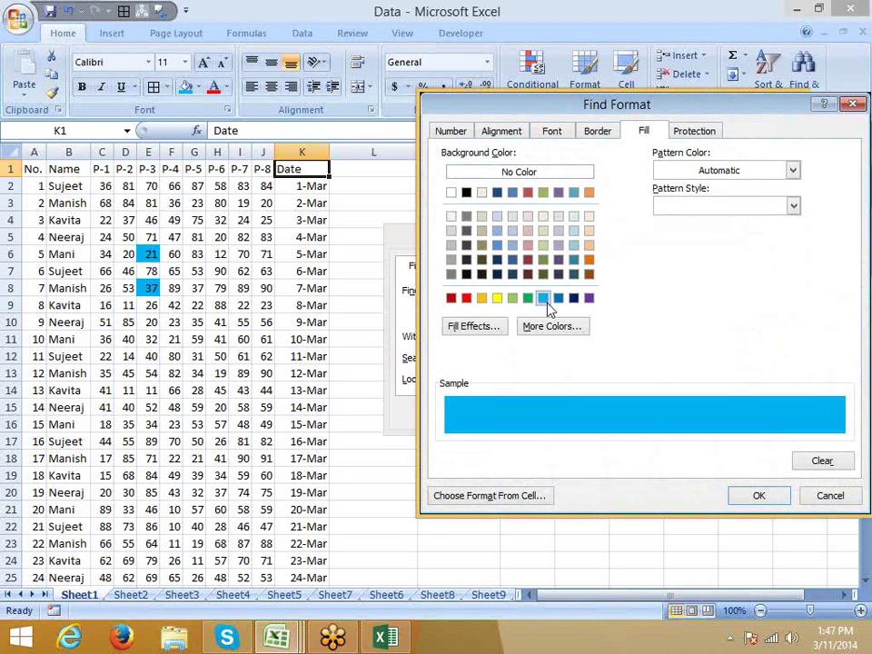
left_click(758, 500)
left_click(633, 417)
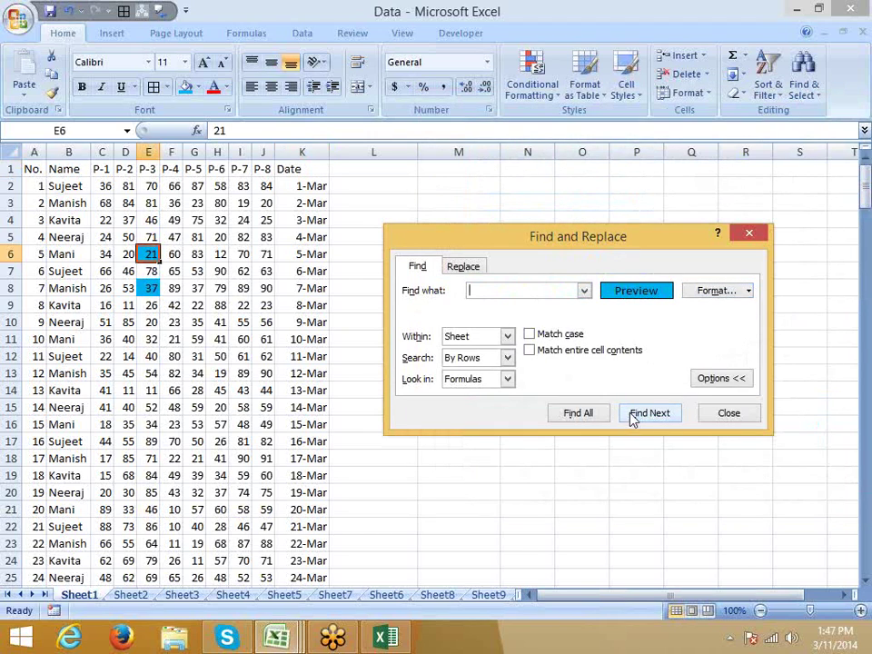
left_click(464, 266)
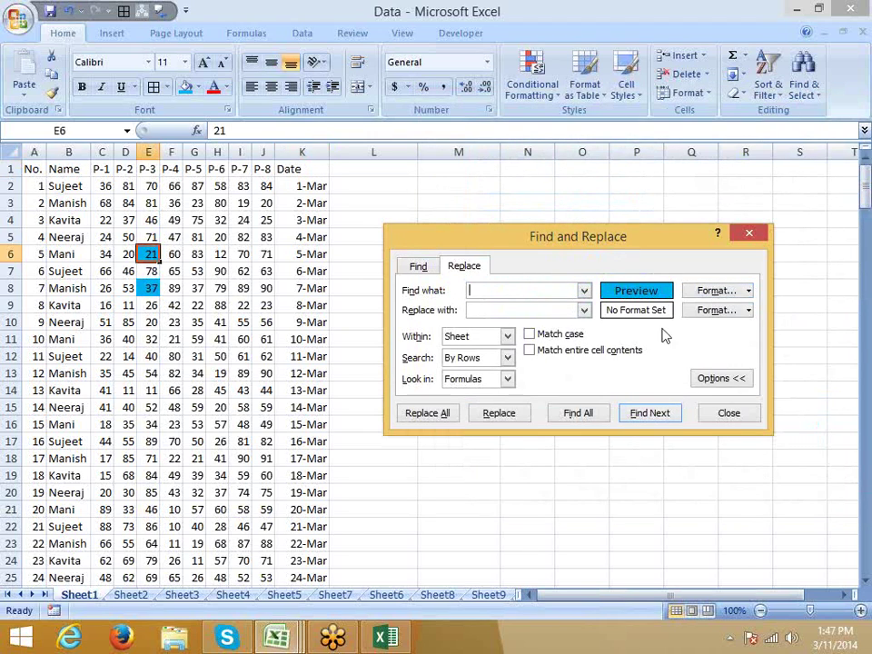
- Replace all blue-filled cells using date cell K7's format as the replacement
left_click(749, 311)
left_click(751, 350)
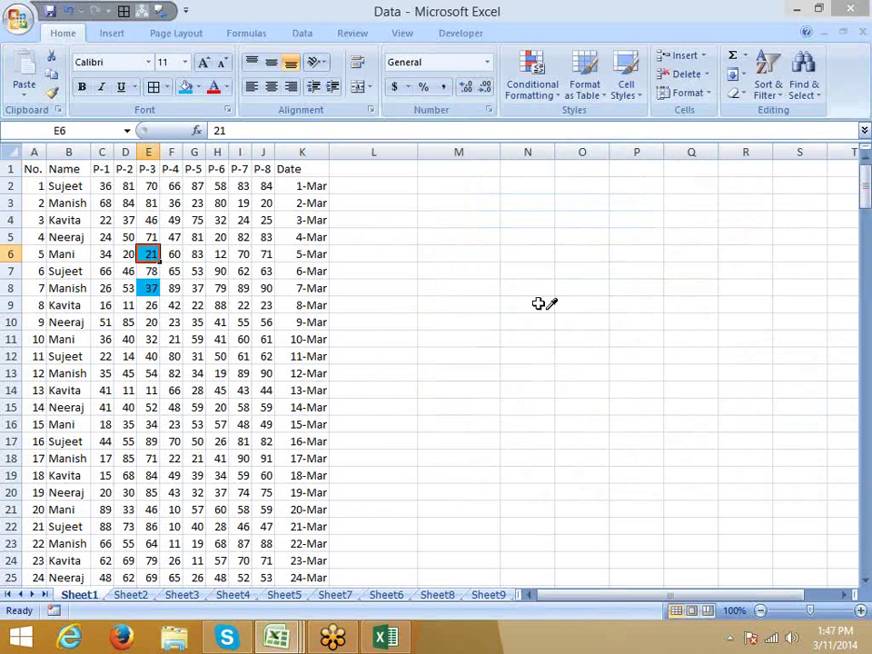
left_click(289, 270)
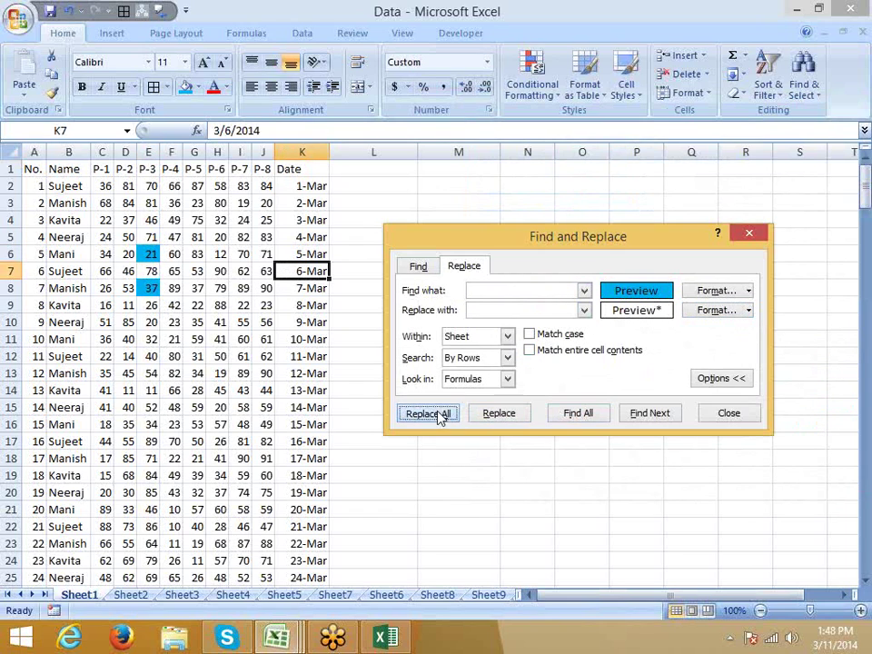
left_click(427, 413)
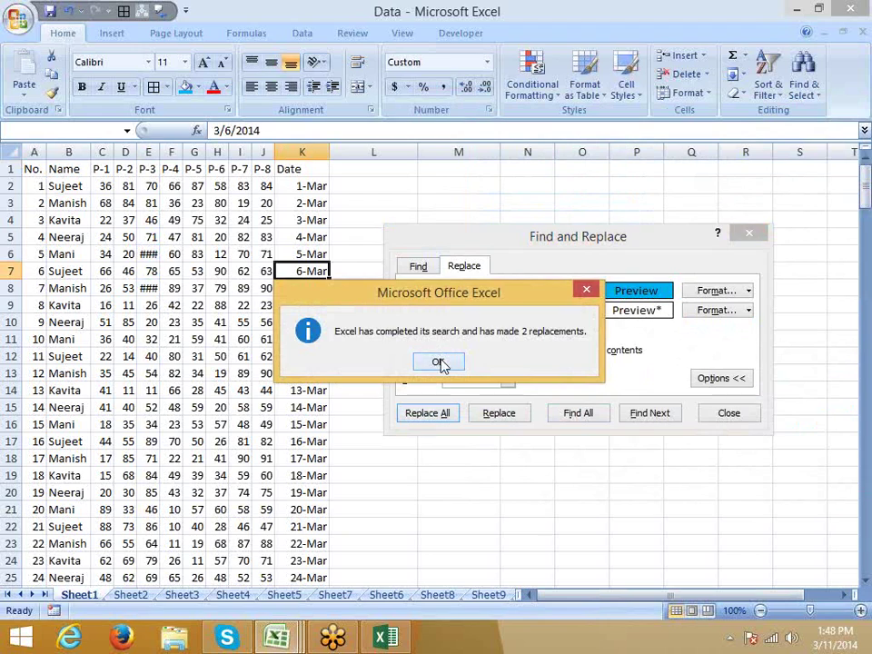
left_click(440, 360)
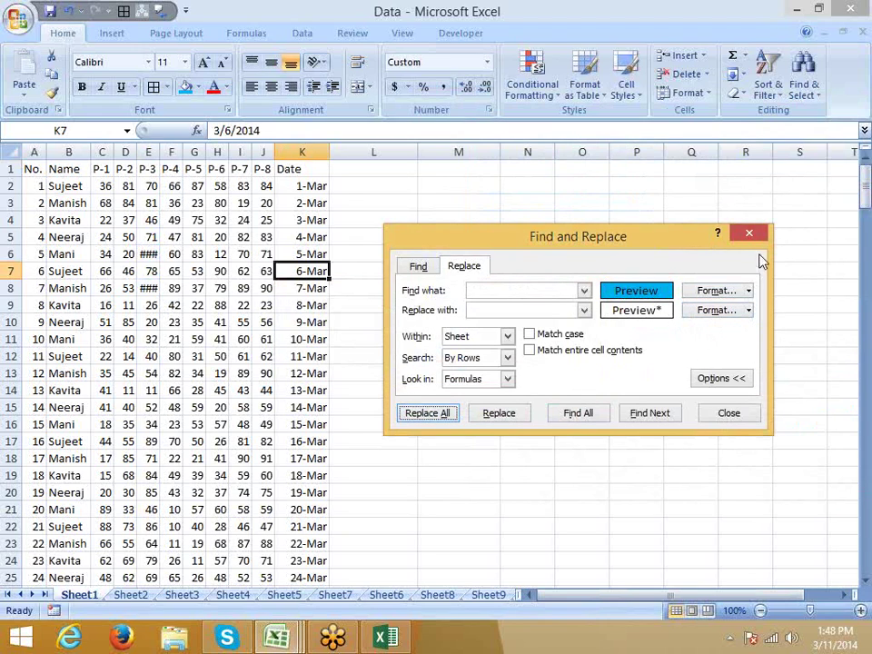
left_click(755, 220)
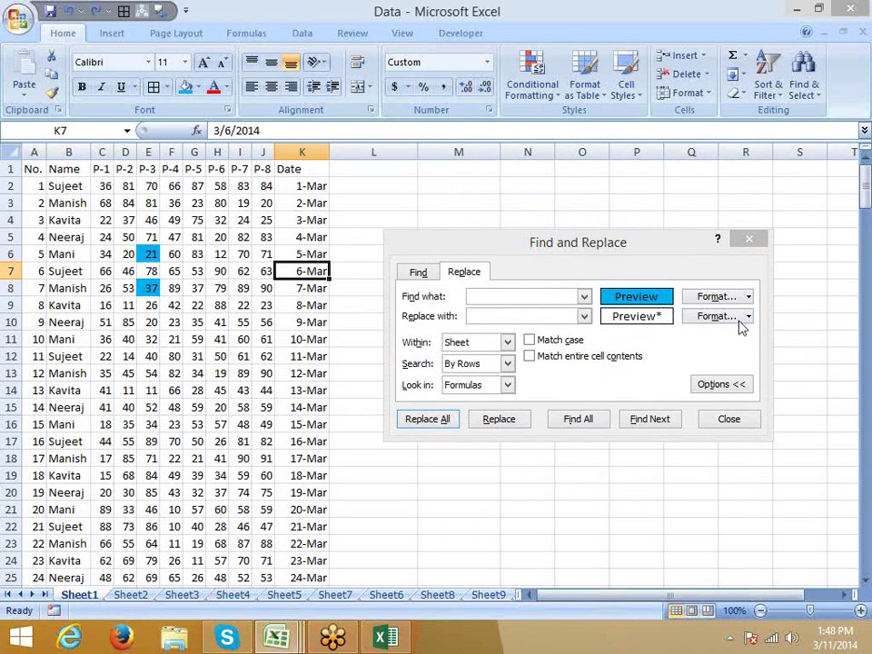
- Set the replacement format to green fill and replace all blue-filled cells with it
left_click(749, 318)
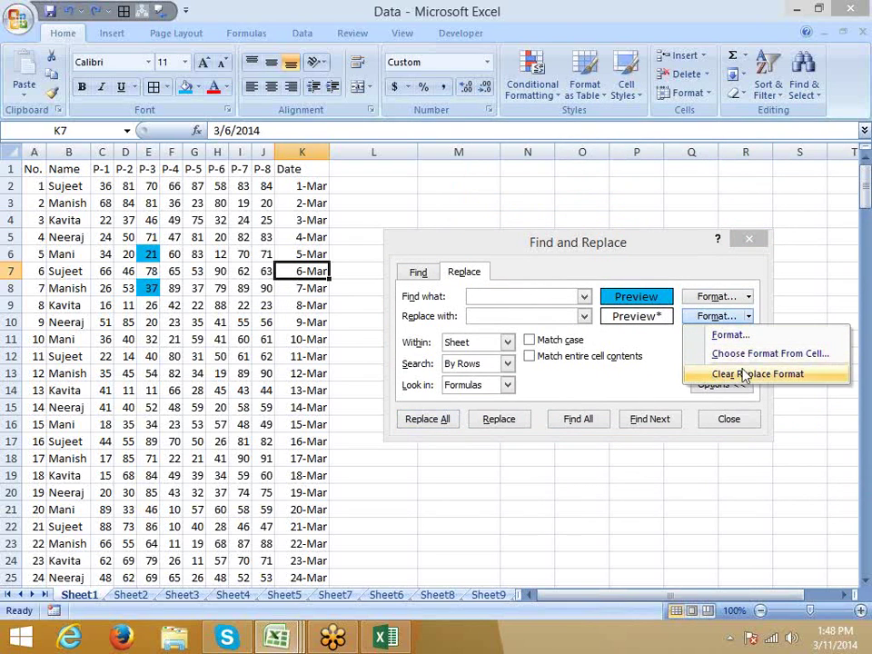
left_click(726, 335)
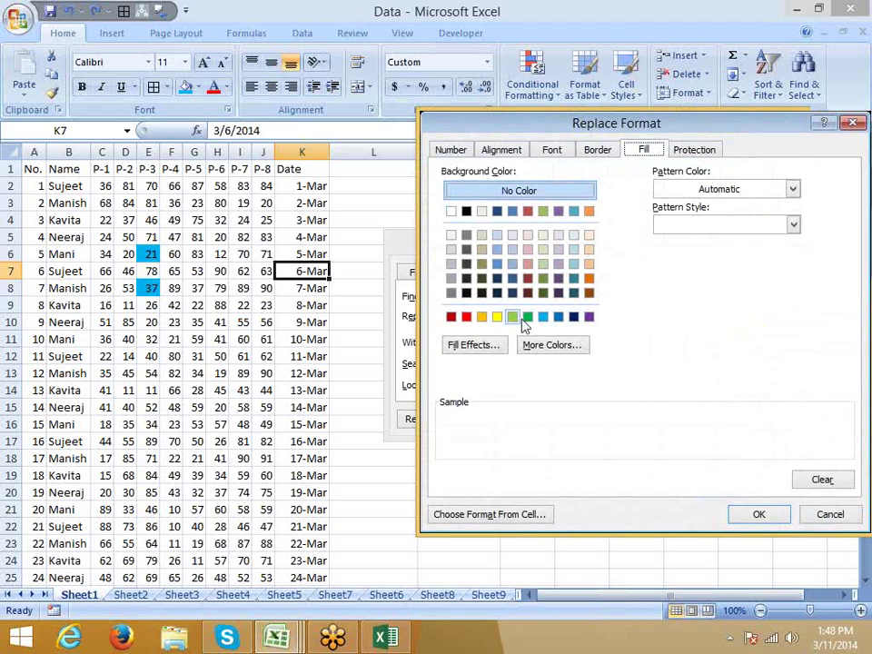
left_click(529, 318)
left_click(759, 515)
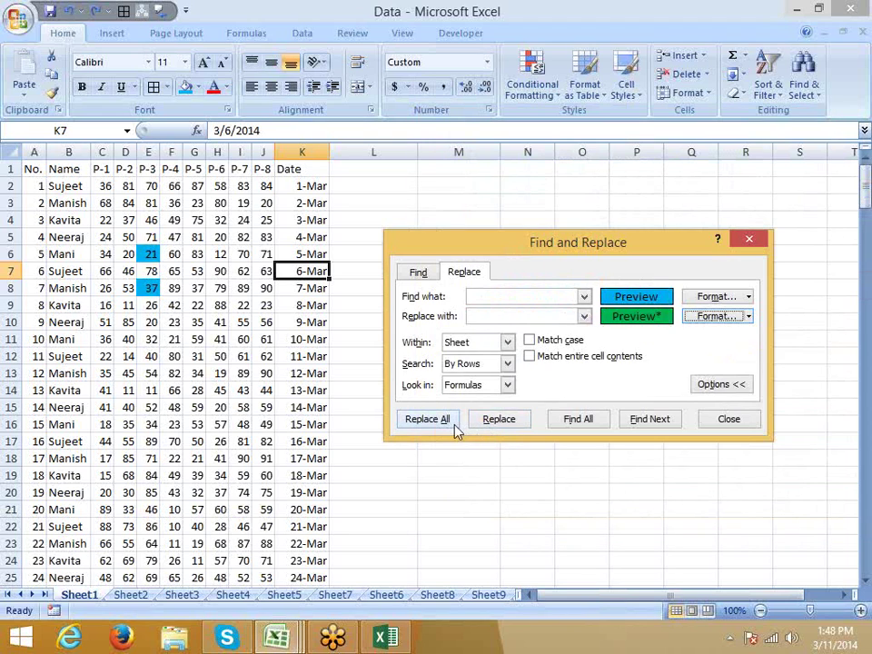
left_click(442, 425)
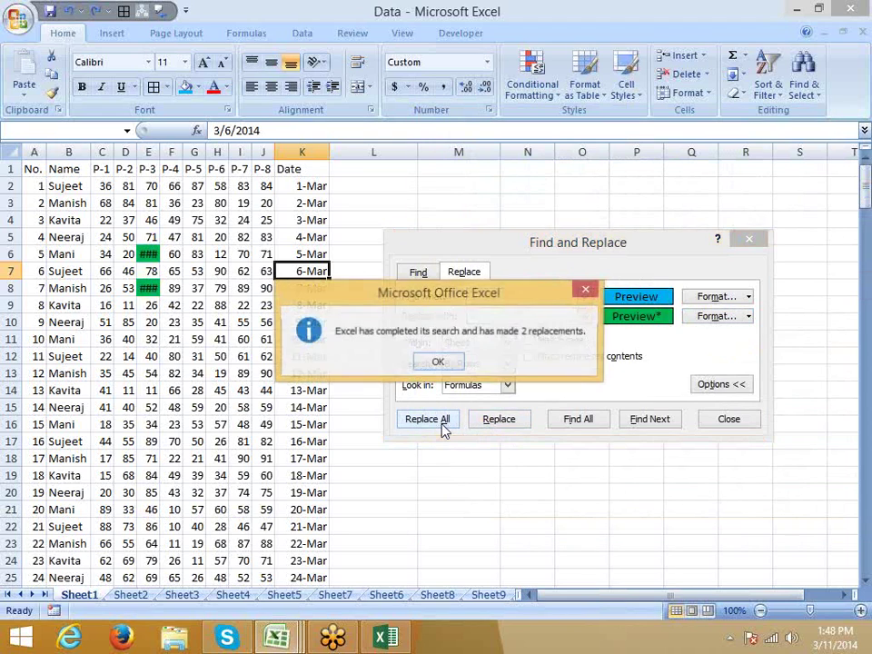
left_click(439, 363)
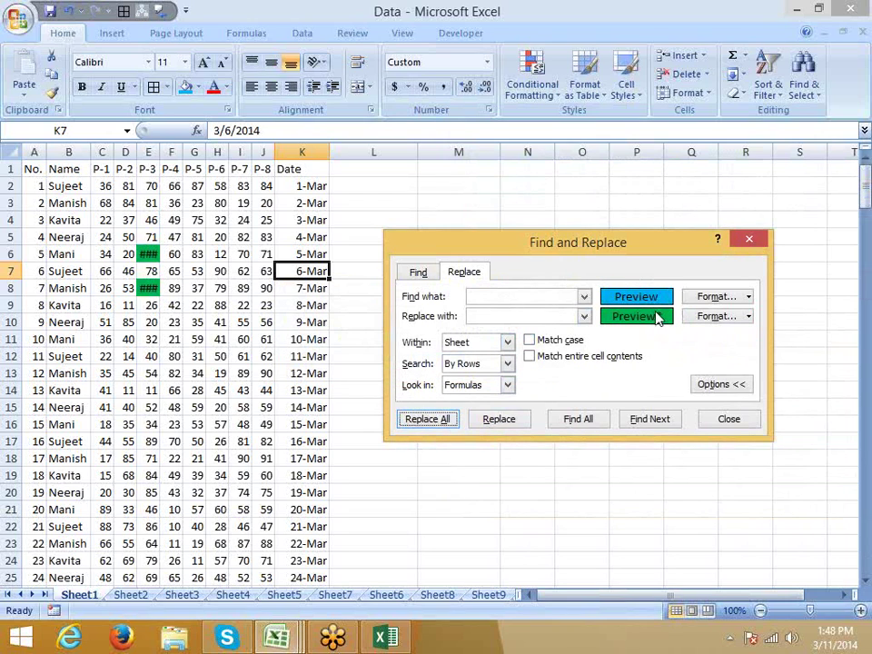
- Give the replacement format the General number format, then close Find and Replace
left_click(709, 318)
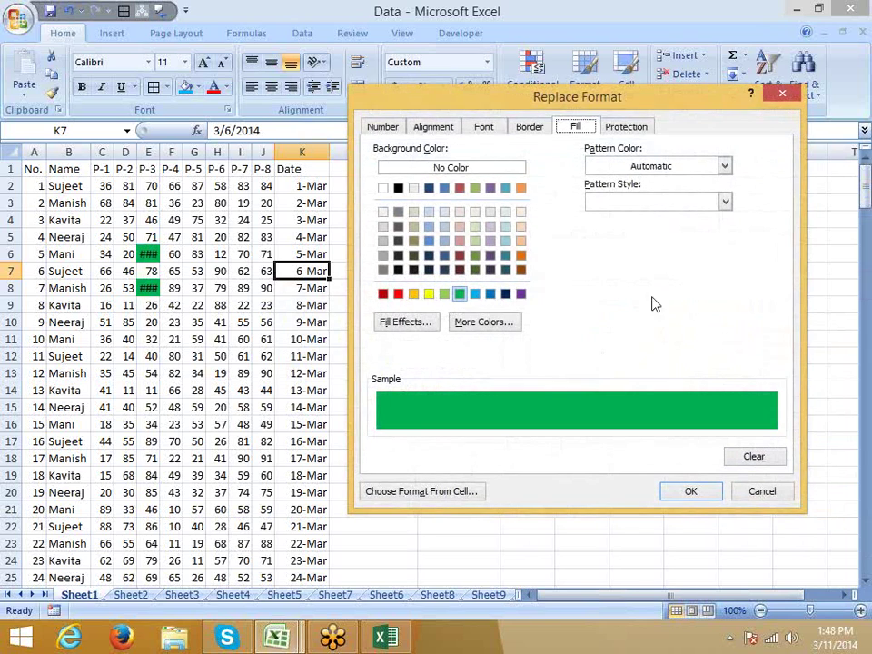
left_click(401, 133)
left_click(393, 166)
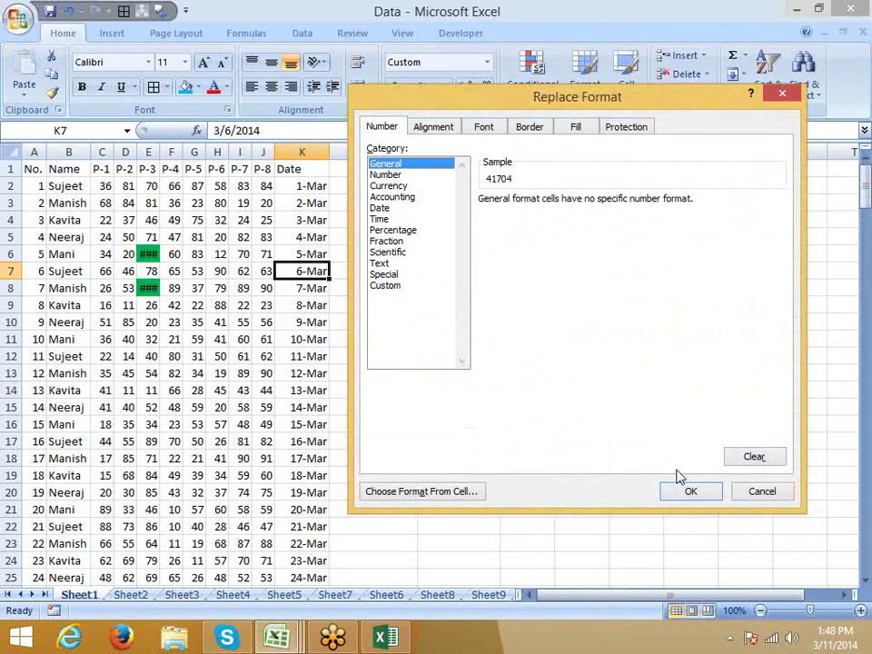
left_click(687, 490)
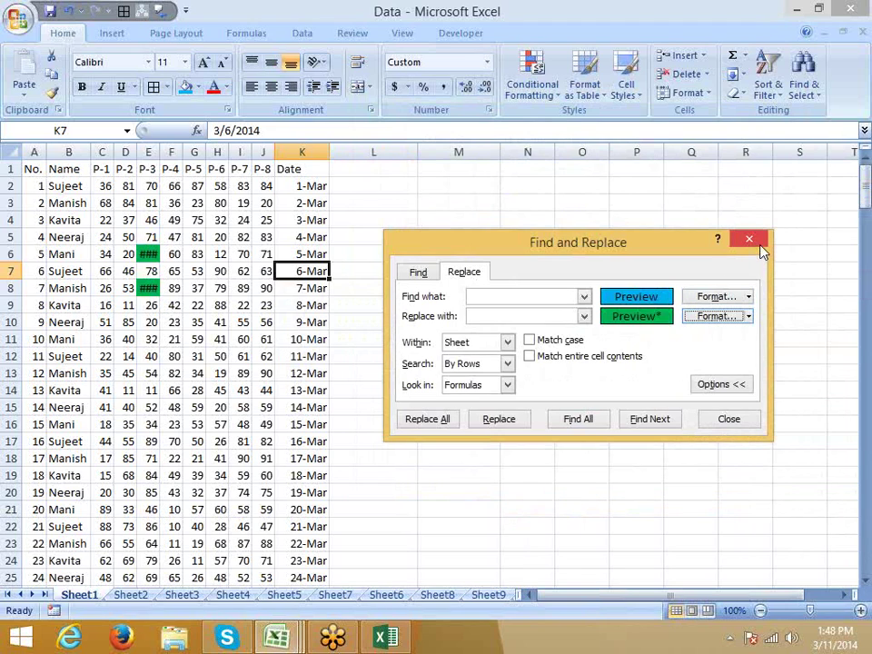
left_click(749, 318)
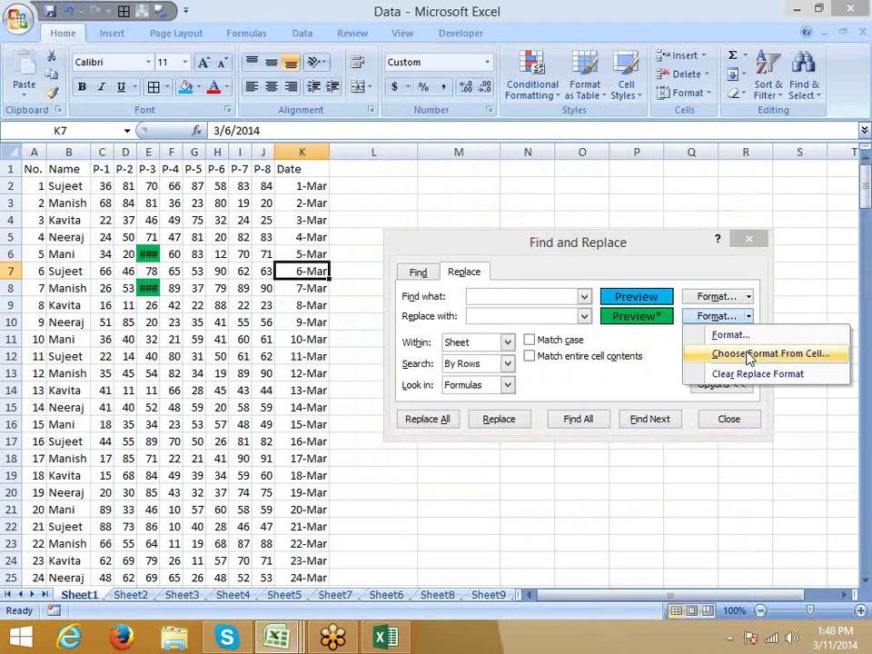
left_click(749, 238)
- Autofit column E, then return the P-3 column to its narrow width
left_click(149, 321)
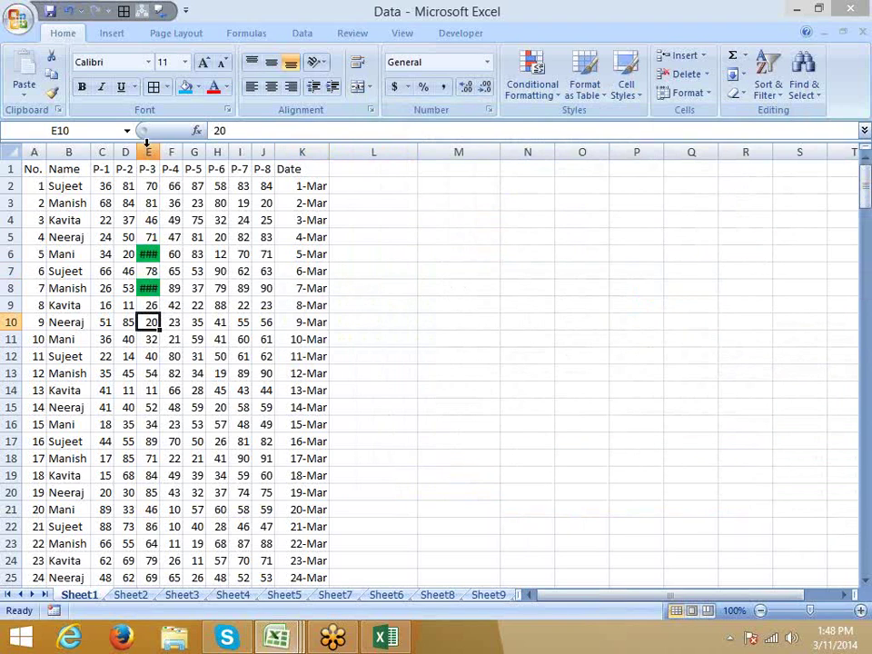
double_click(160, 151)
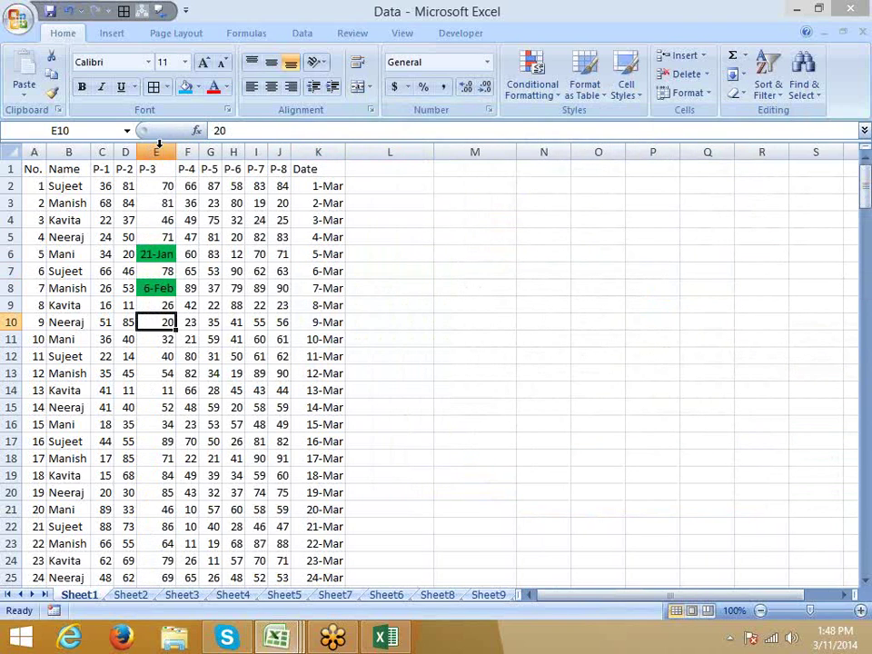
left_click(157, 148)
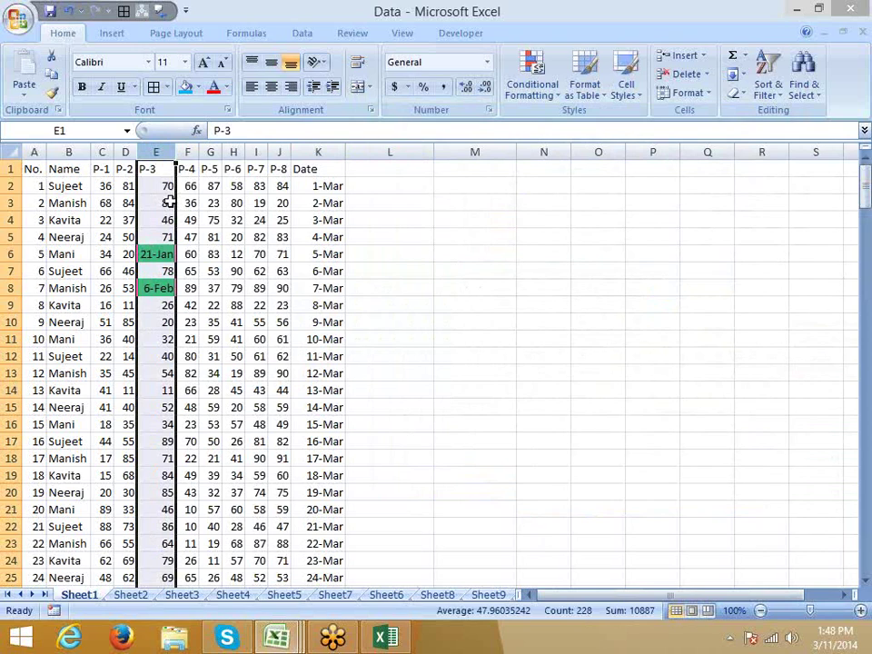
left_click(181, 220)
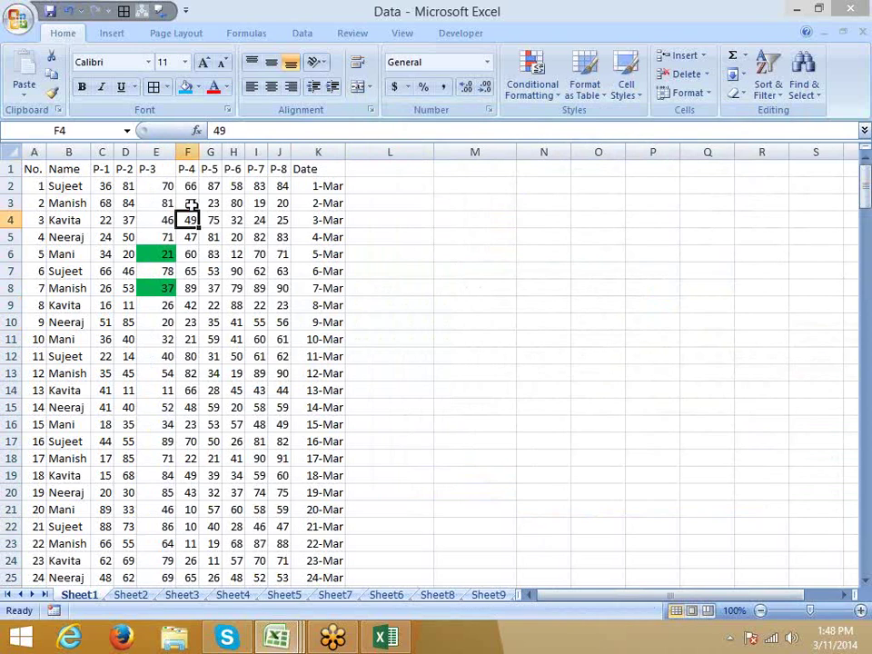
double_click(175, 151)
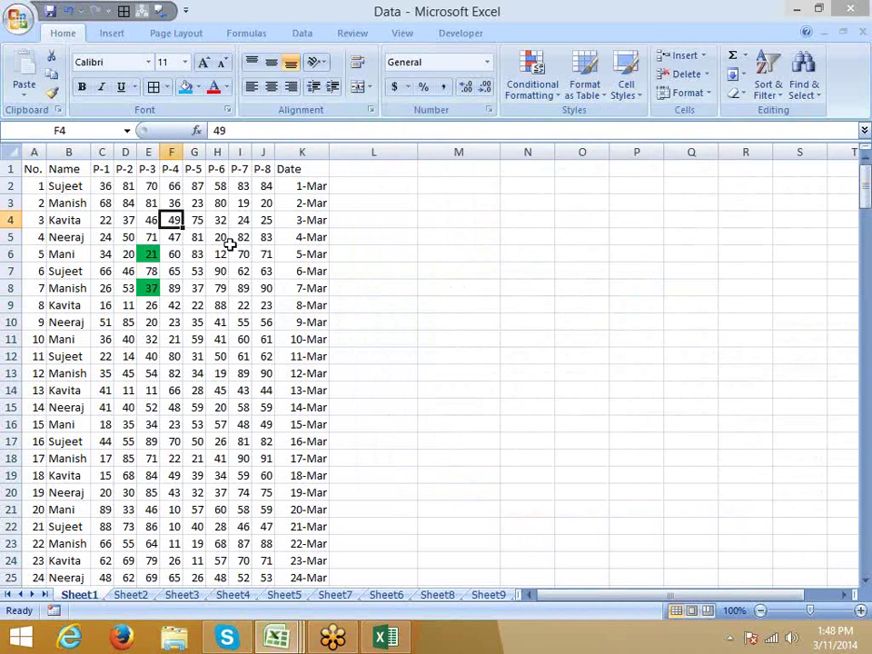
left_click(12, 201)
right_click(12, 202)
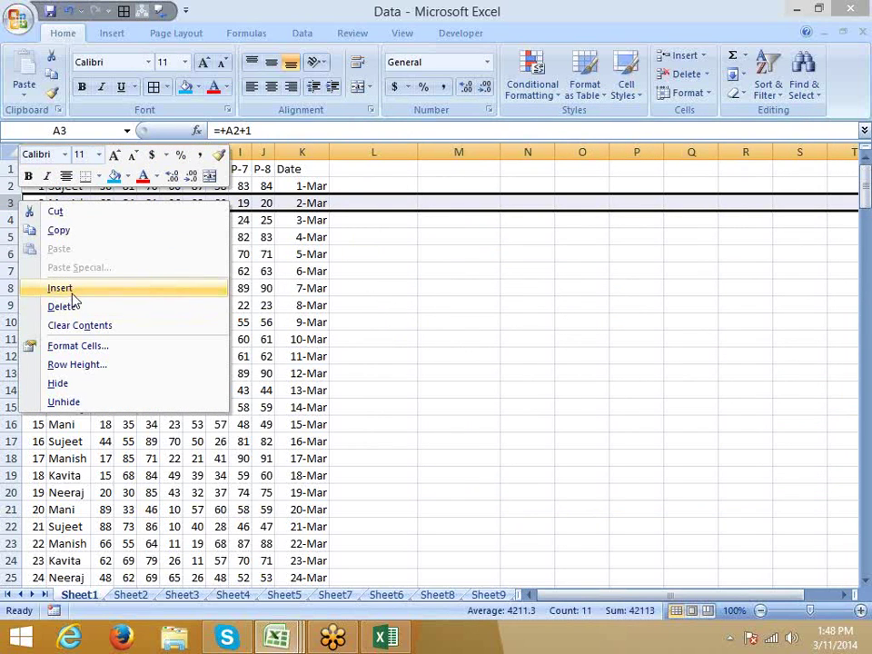
left_click(71, 286)
right_click(12, 237)
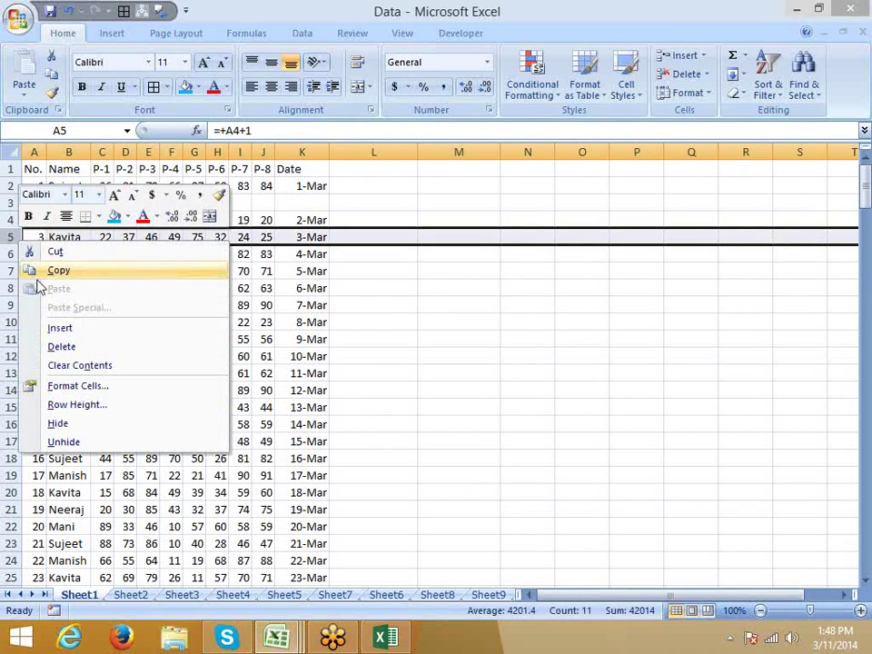
left_click(56, 327)
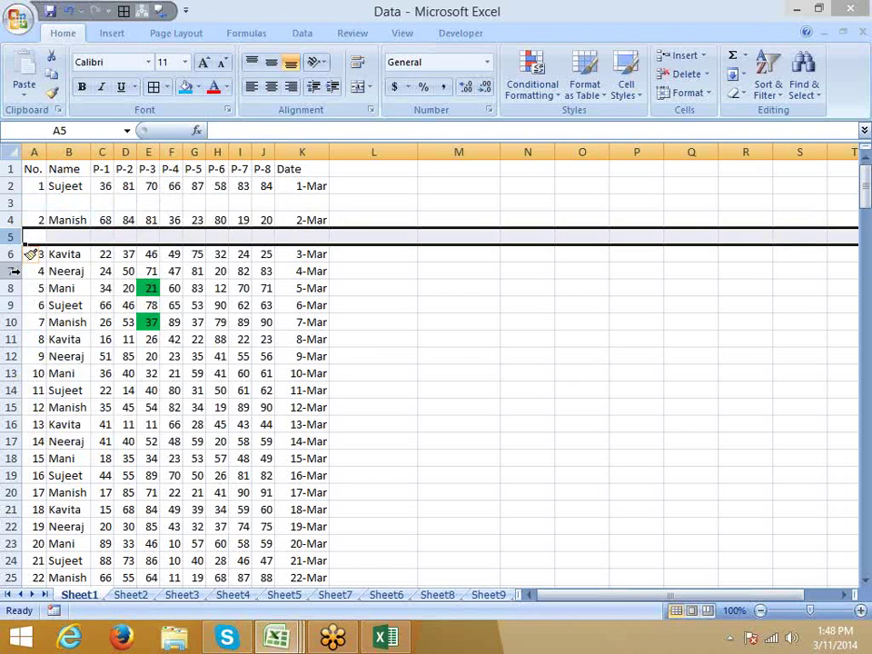
left_click(18, 272)
right_click(20, 272)
left_click(63, 361)
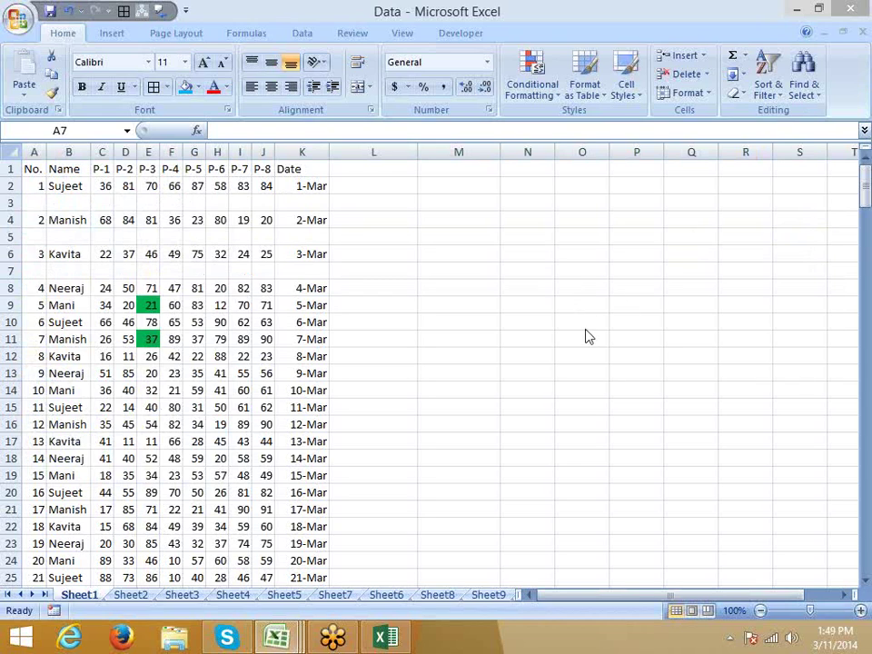
left_click(12, 274)
right_click(12, 273)
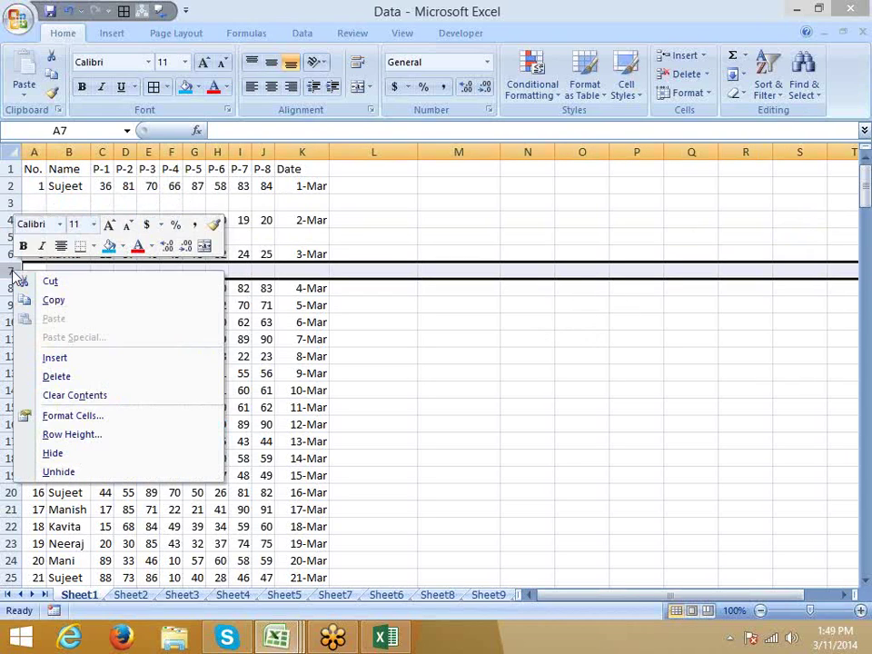
left_click(90, 387)
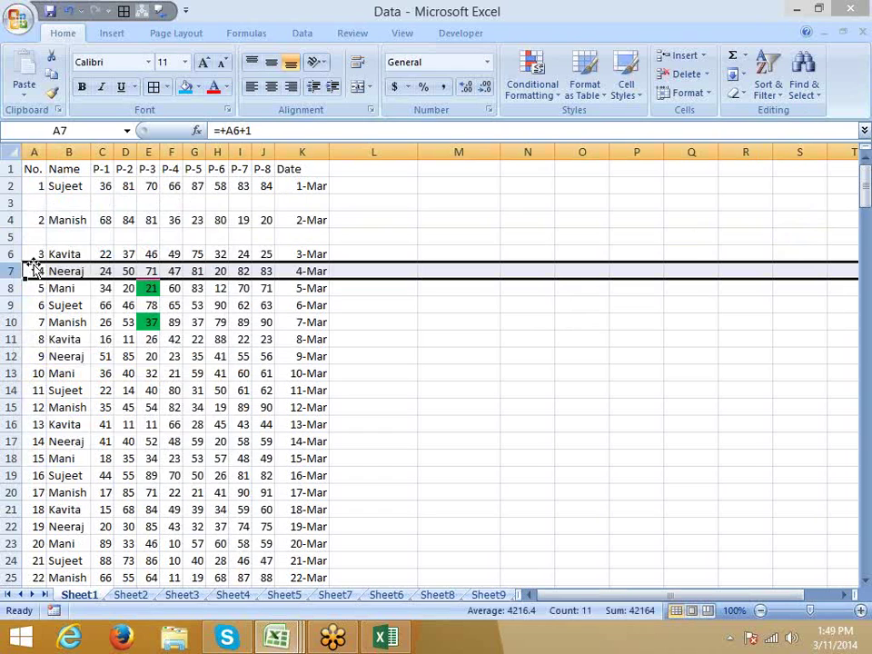
left_click(20, 239)
right_click(20, 240)
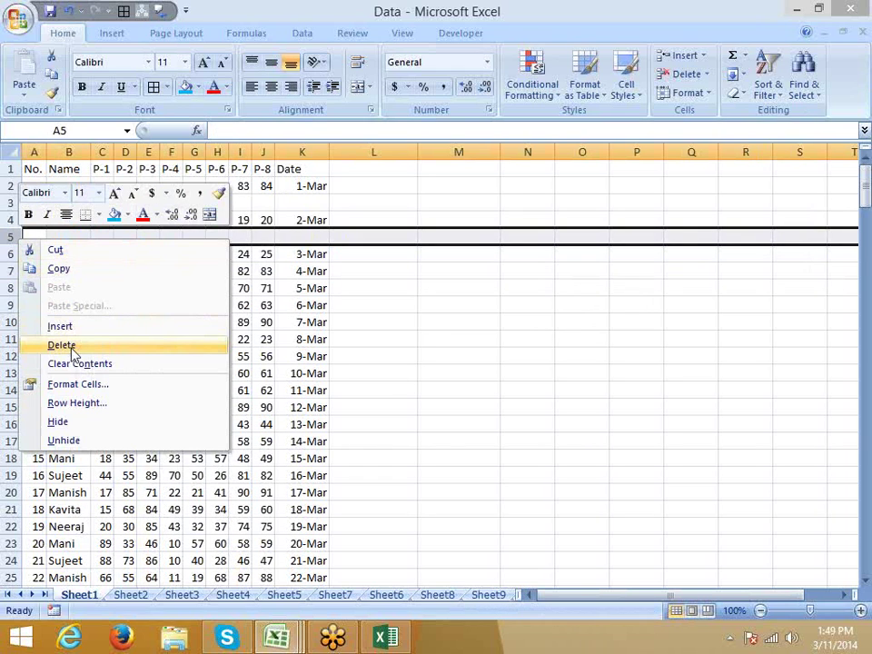
left_click(72, 352)
left_click(27, 202)
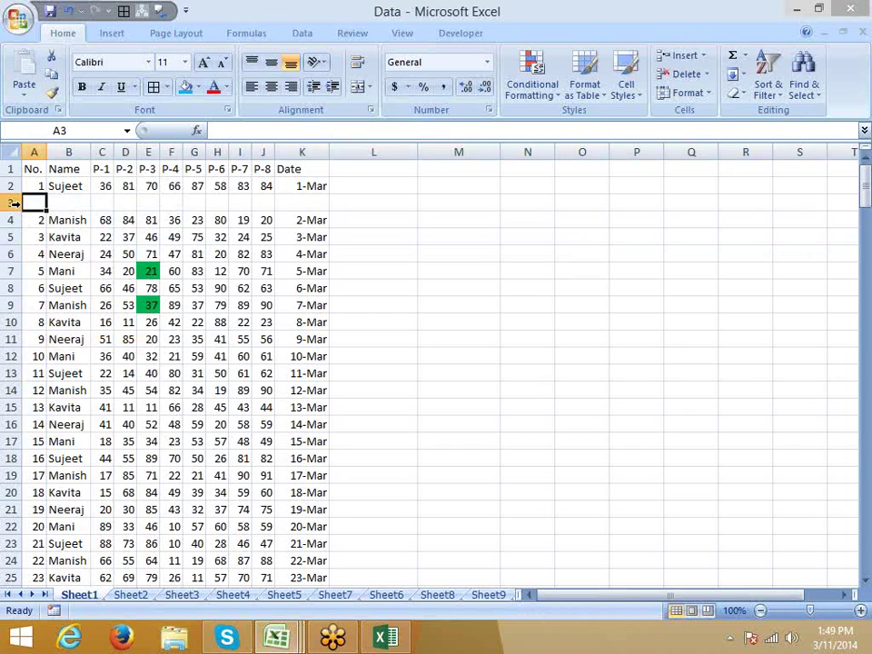
right_click(14, 204)
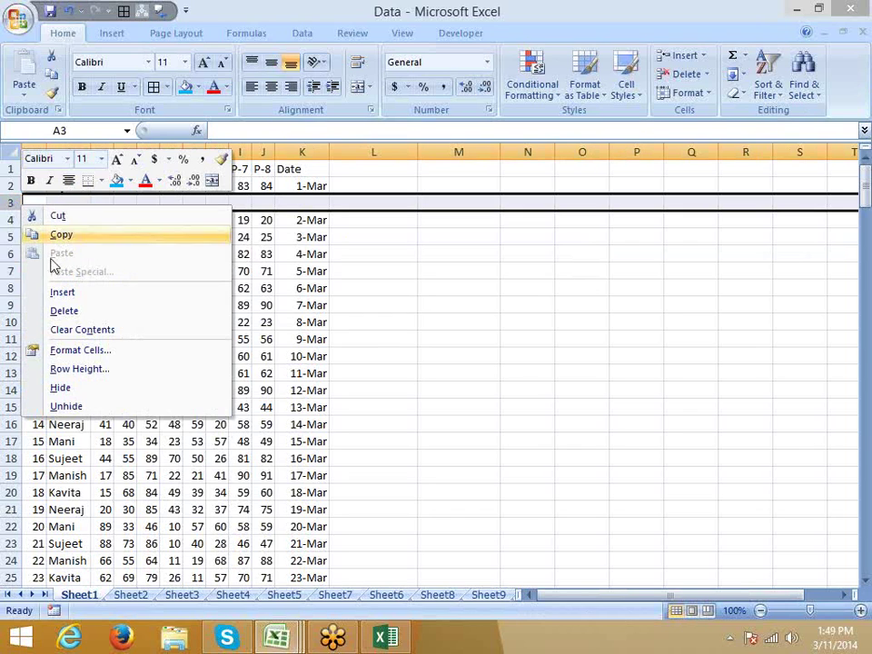
left_click(81, 313)
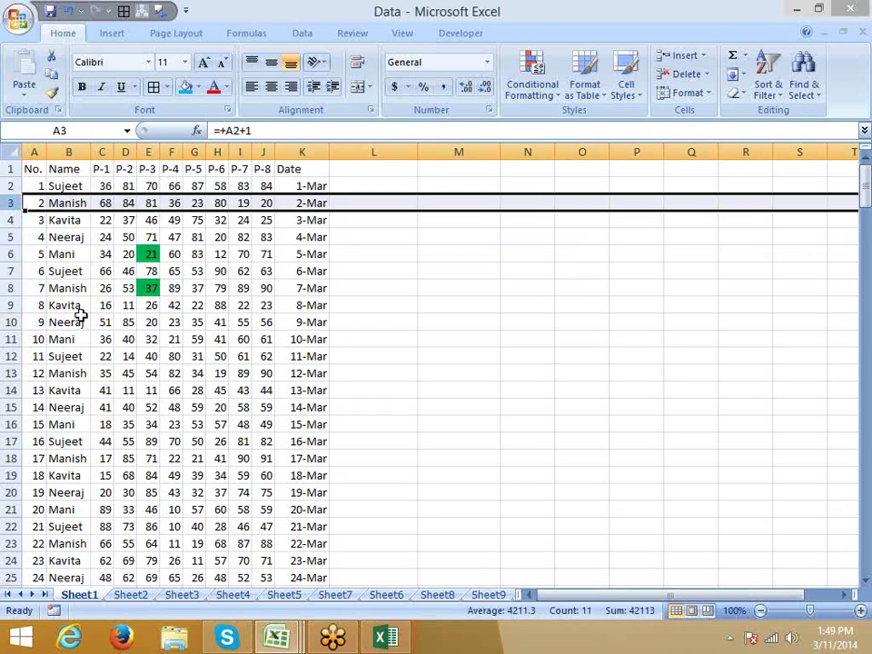
right_click(14, 204)
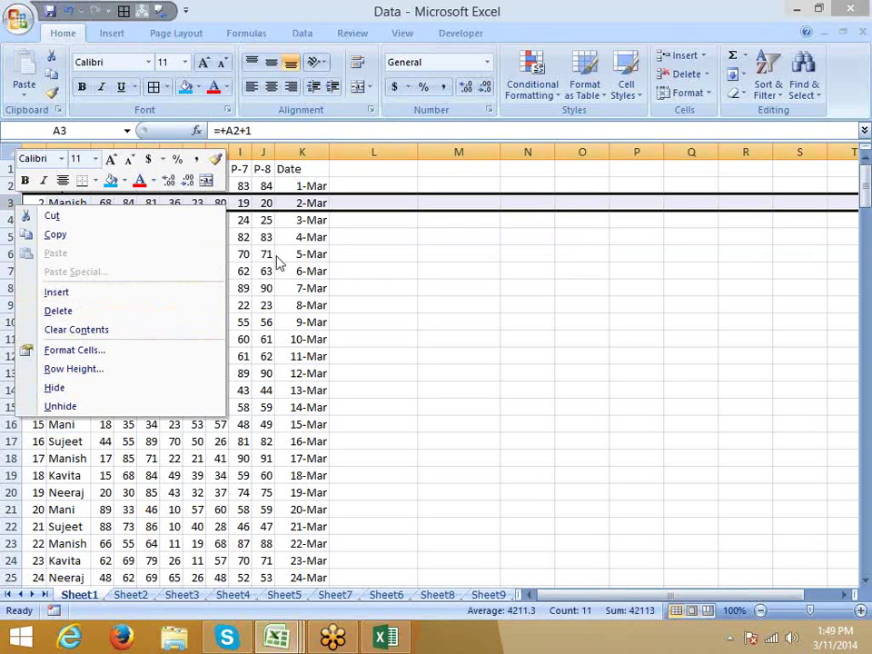
key("Escape")
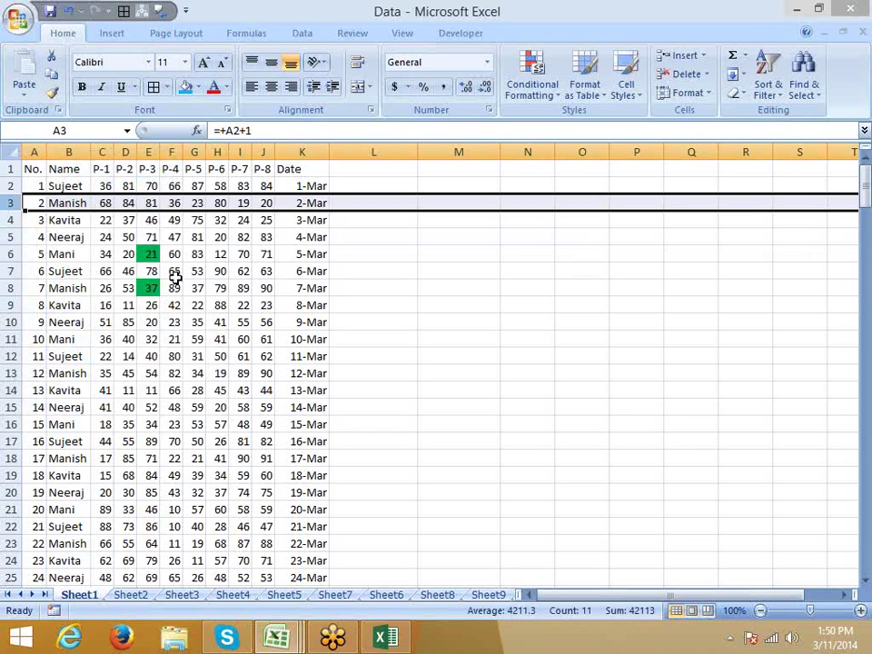
- Copy the serial numbers 1–227 in A2:A228
key("ctrl+Home")
key("Down")
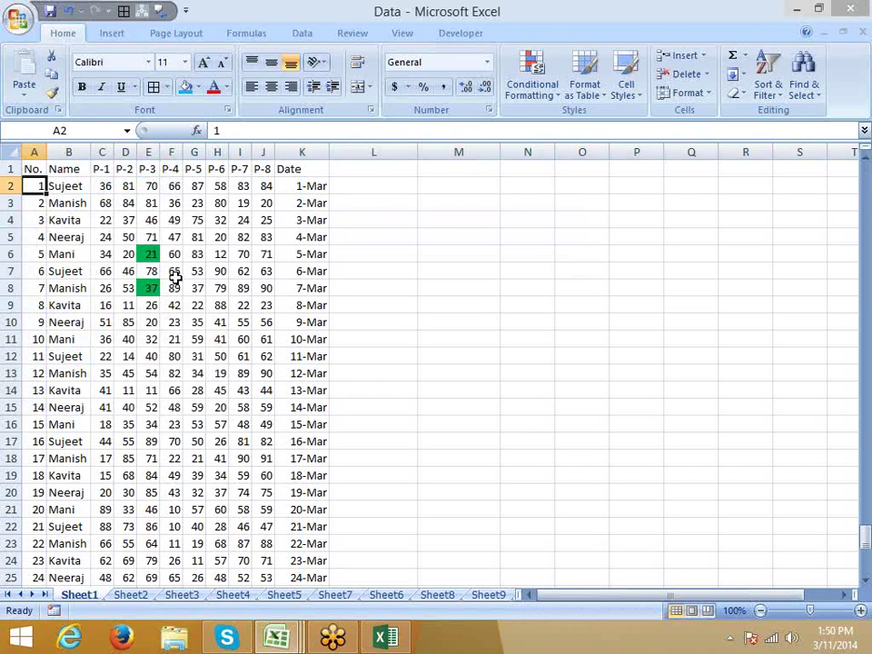
key("ctrl+shift+Down")
key("ctrl+Home")
key("Down")
key("ctrl+Down")
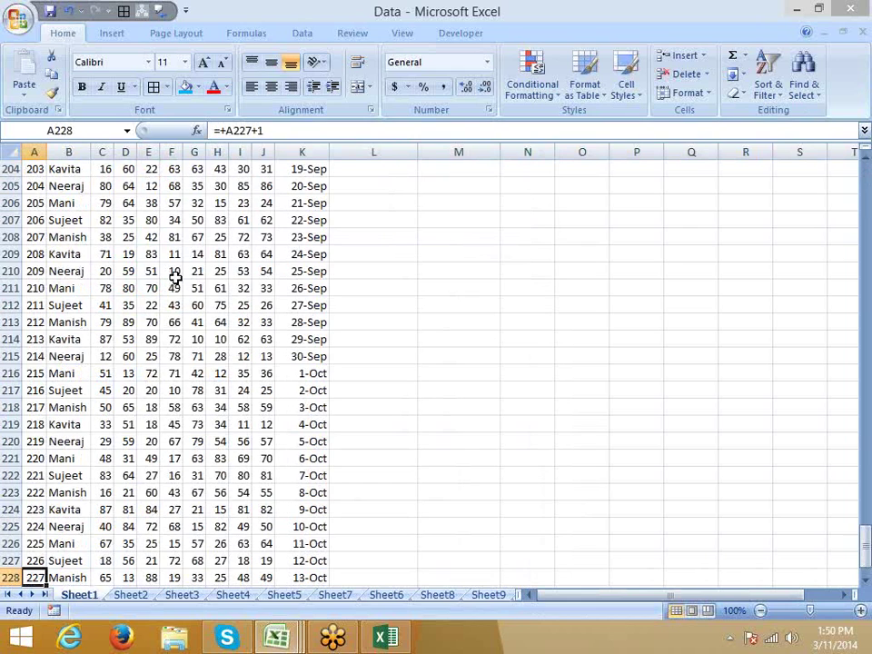
key("ctrl+Home")
key("Right")
key("Right")
key("Right")
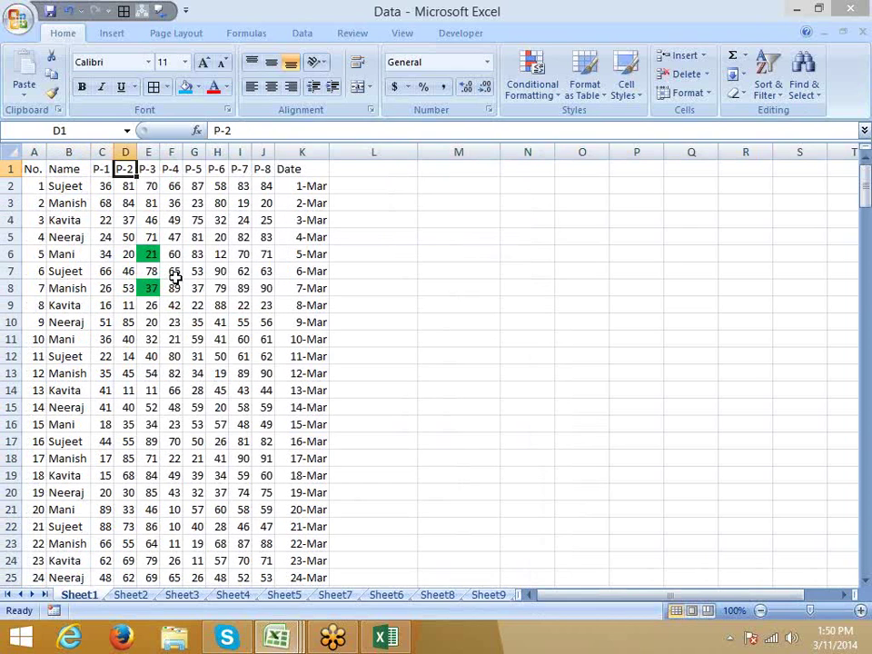
key("Right")
key("Right")
key("Right")
key("Right")
key("Right")
key("Right")
key("Right")
key("Right")
key("Down")
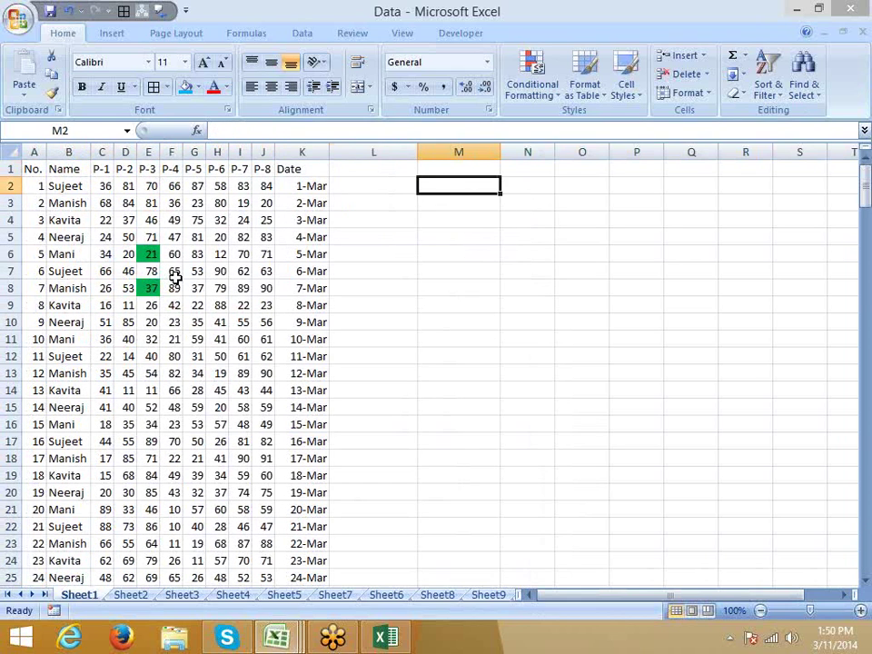
key("Left")
key("Left")
key("ctrl+Left")
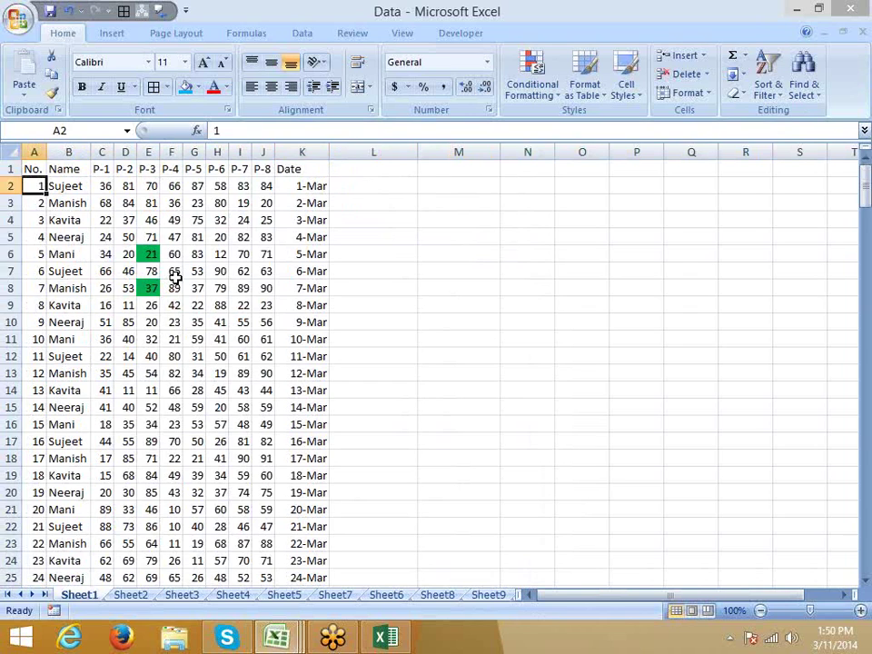
key("ctrl+shift+Down")
key("ctrl+c")
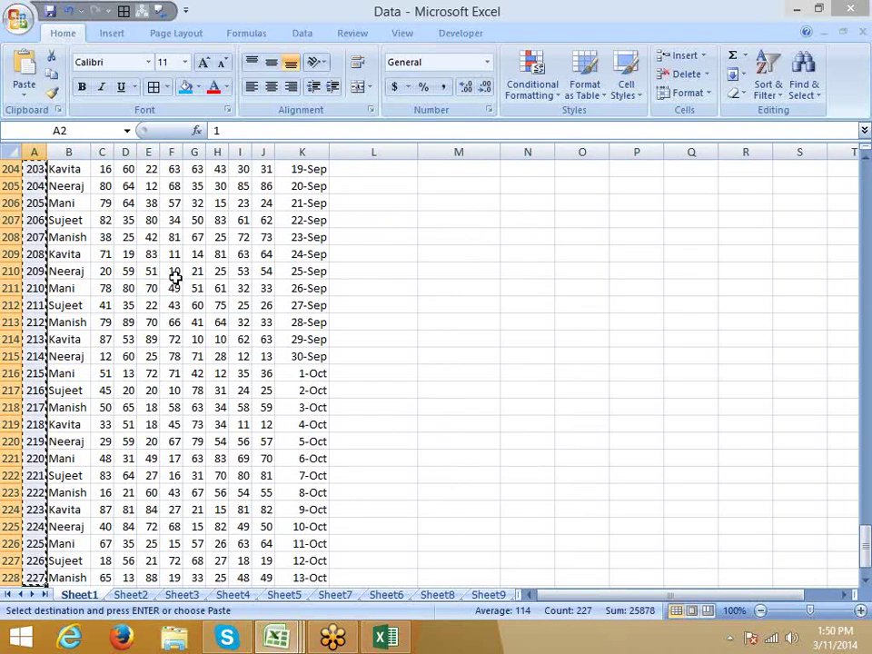
- Paste the numbers into A229:A455 directly below the table
key("ctrl+Down")
key("Down")
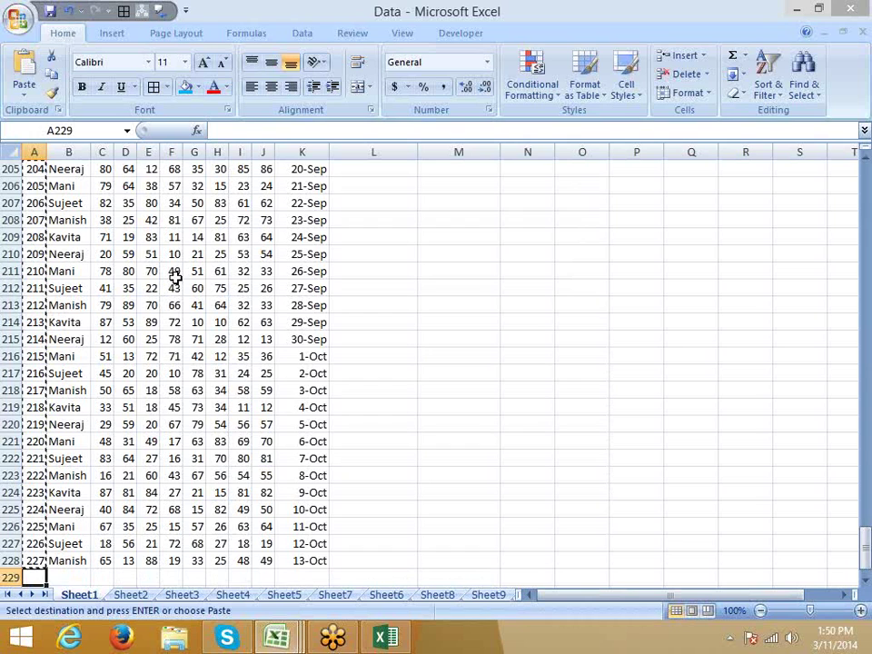
key("ctrl+v")
key("ctrl+period")
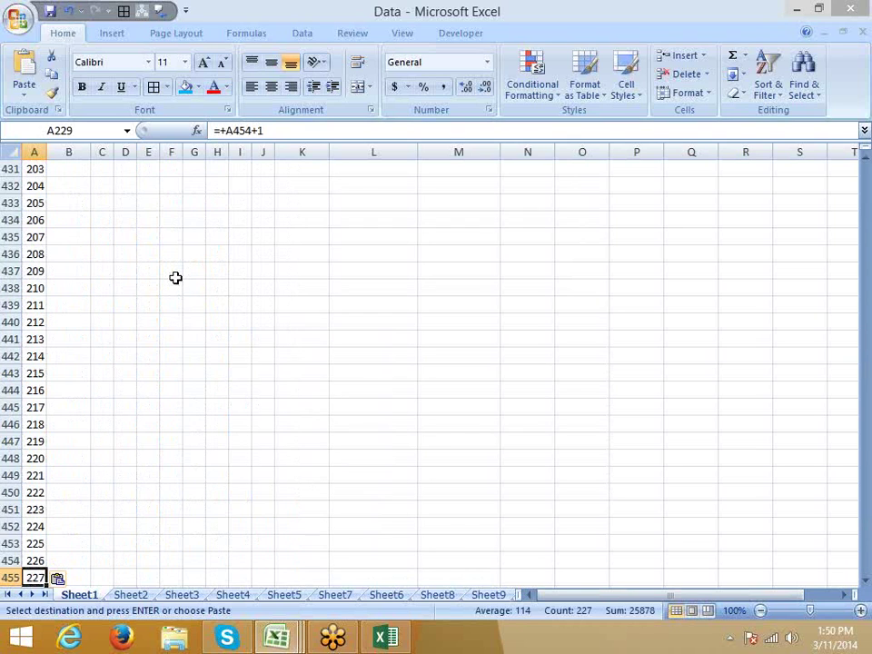
key("ctrl+Down")
- Select the whole table A1:K455 and clear the copy marquee
key("ctrl+Home")
key("ctrl+shift+Right")
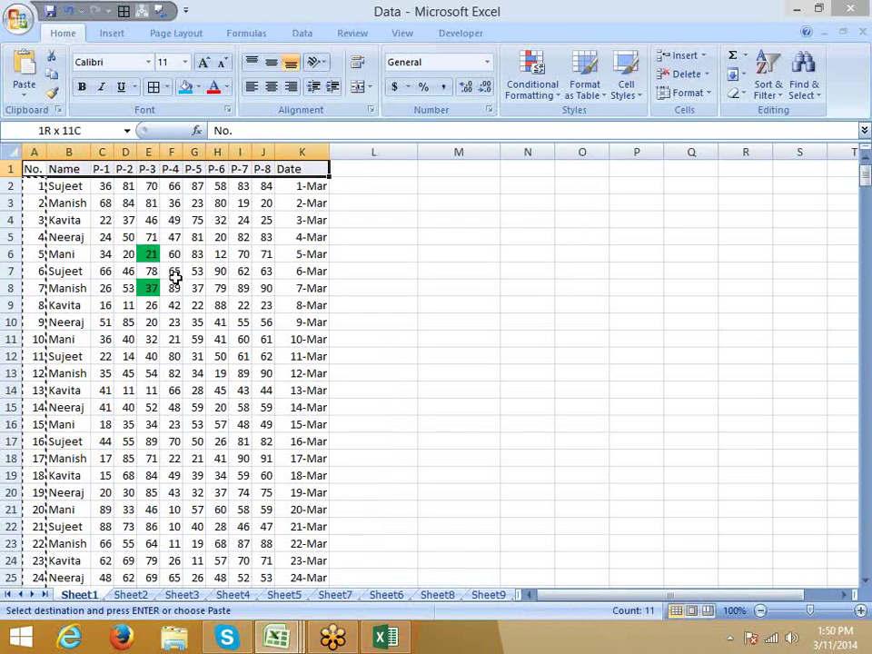
key("ctrl+shift+Down")
key("ctrl+BackSpace")
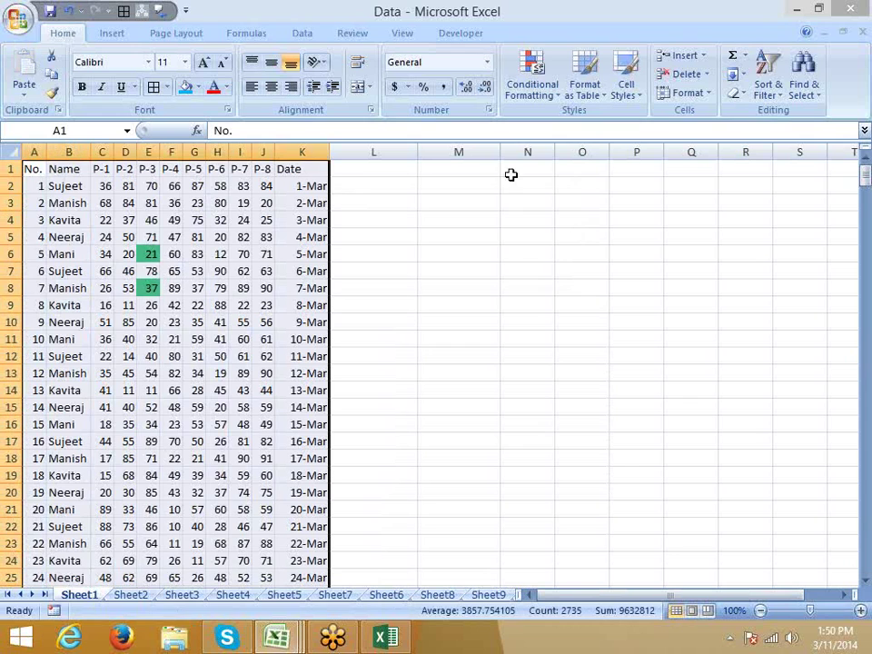
key("Escape")
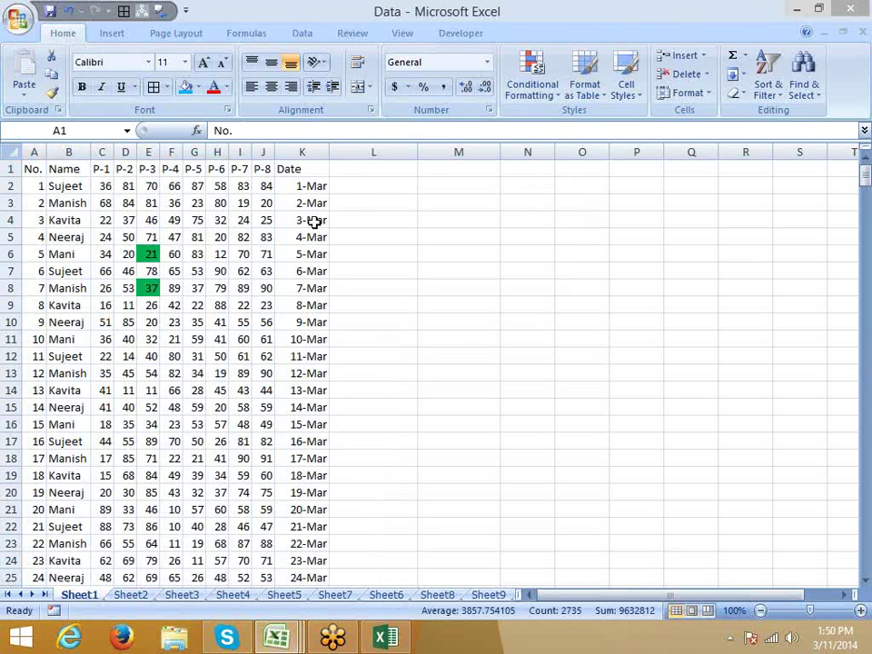
left_click(766, 89)
left_click(772, 150)
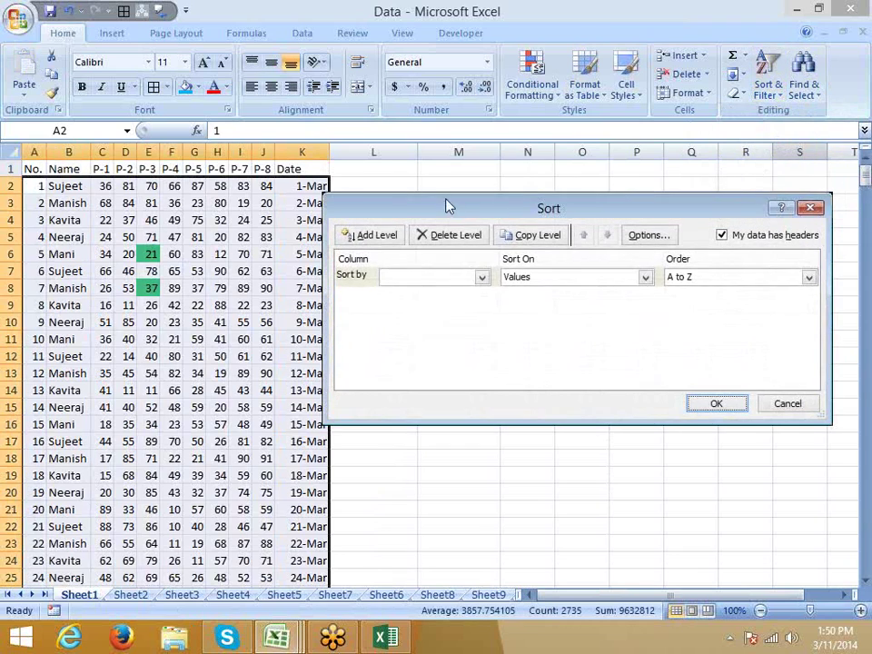
left_click(416, 278)
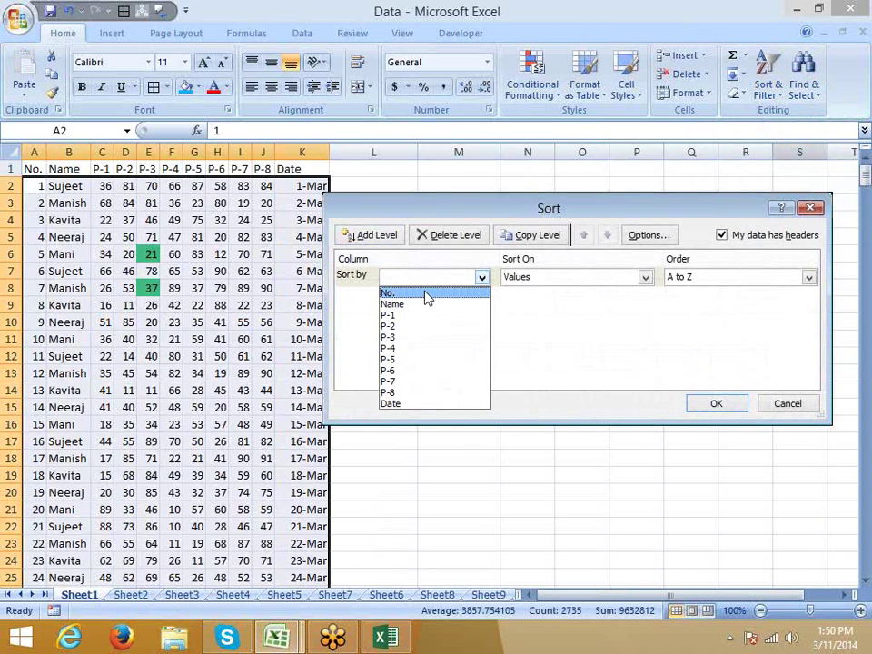
left_click(430, 294)
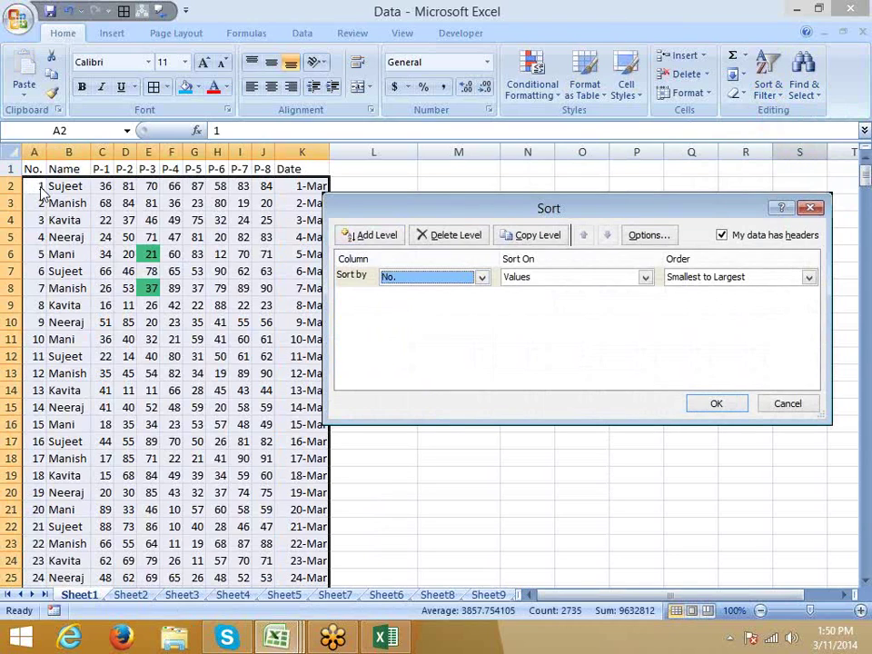
left_click(715, 403)
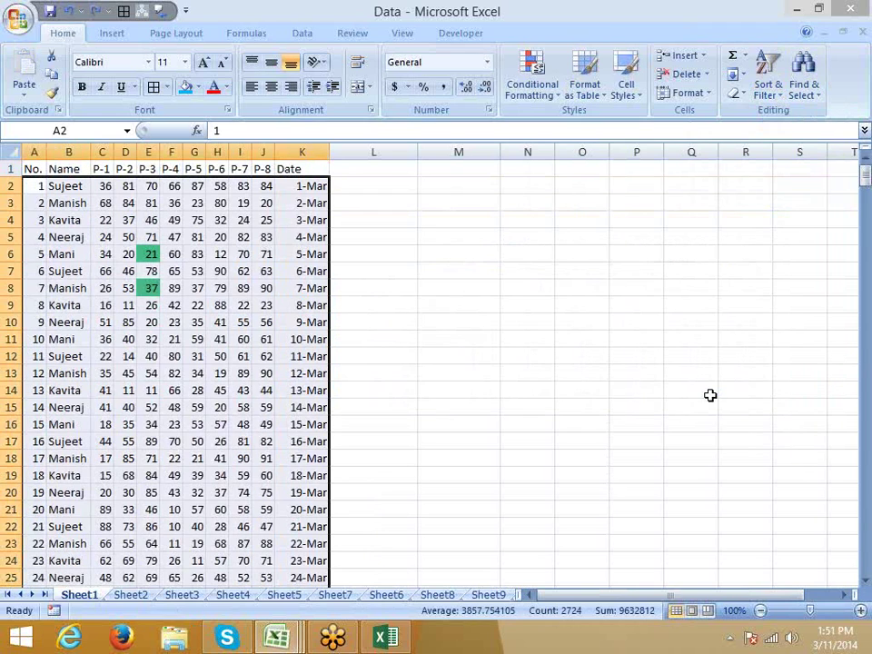
left_click(495, 395)
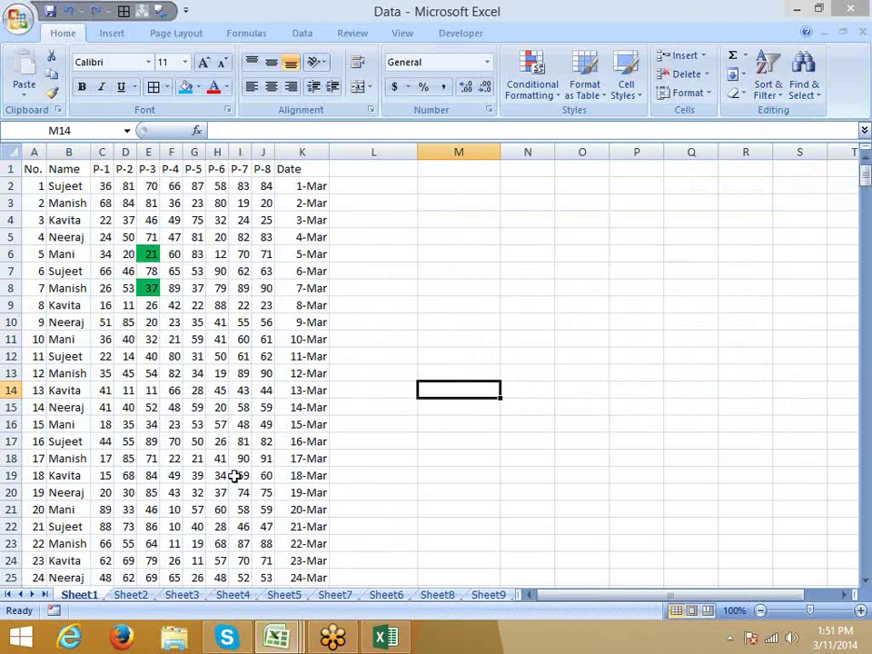
- Start a new workbook with Name in A1 and City in B1
left_click(136, 595)
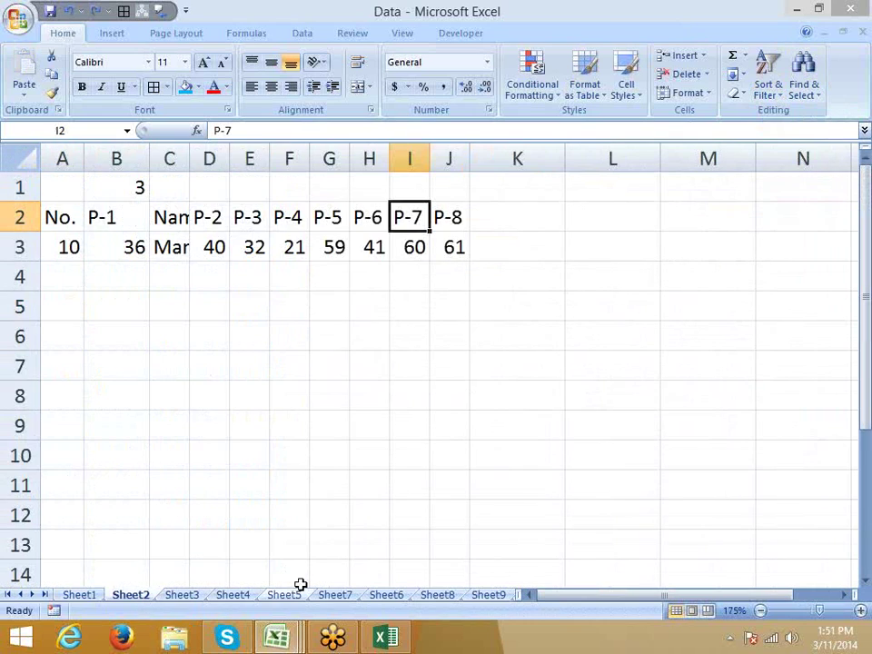
key("ctrl+n")
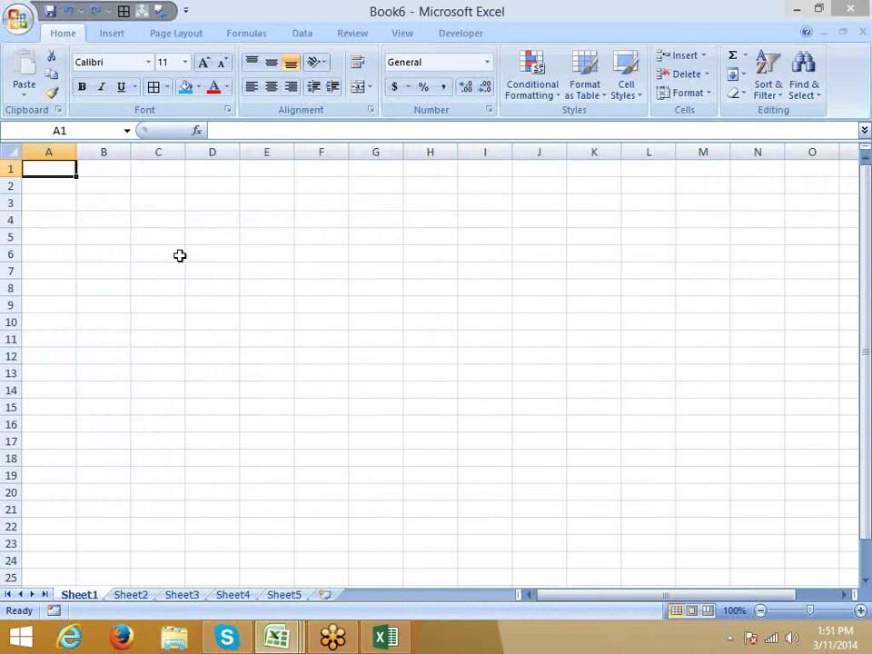
type("Name")
key("Return")
key("Right")
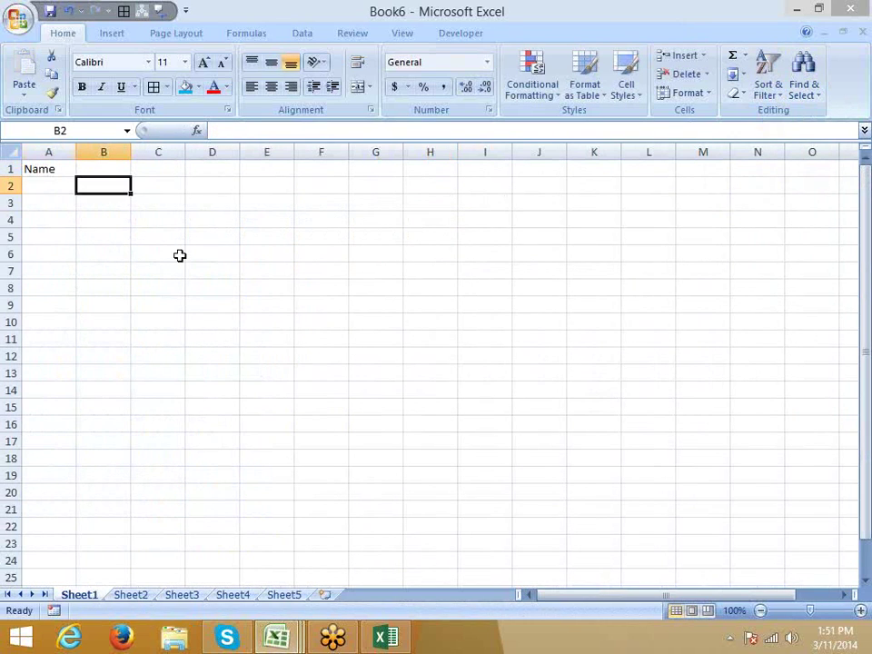
key("Up")
type("City")
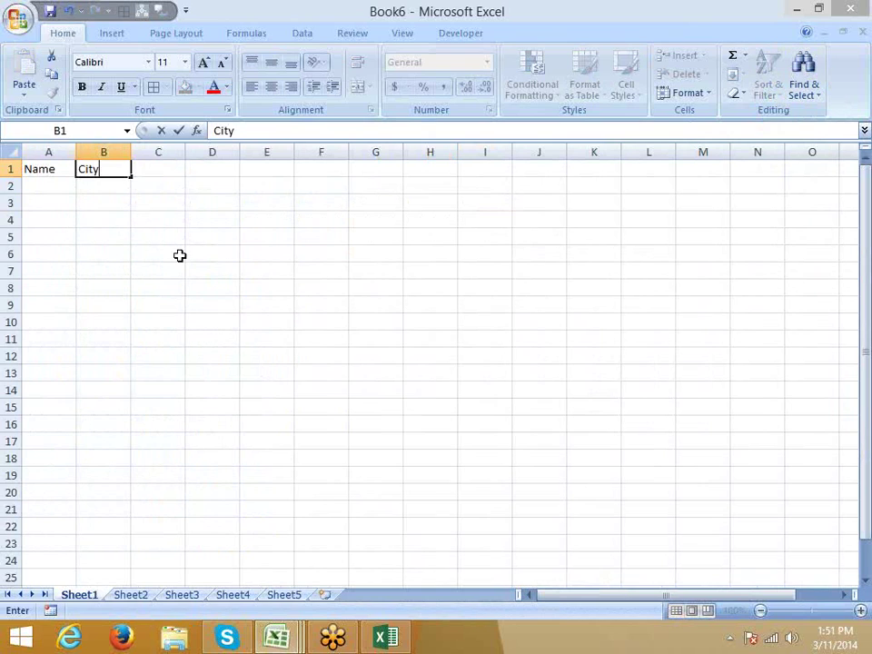
key("Return")
- Enter the cities Pune, Delhi, Jaipur and Noida in B2:B5
type("Pu")
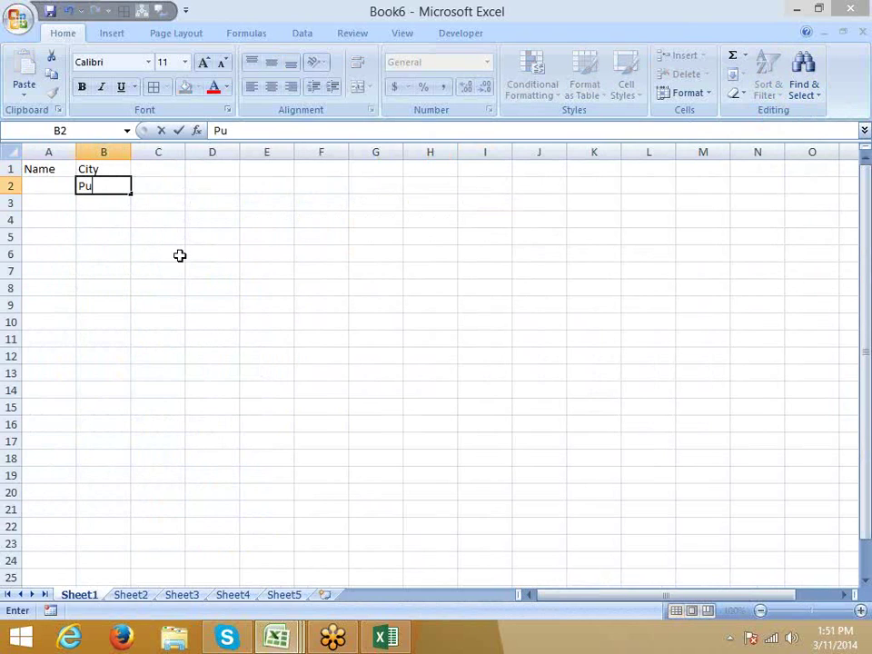
type("ne")
left_click(160, 240)
left_click(128, 189)
left_click_drag(128, 189, 127, 195)
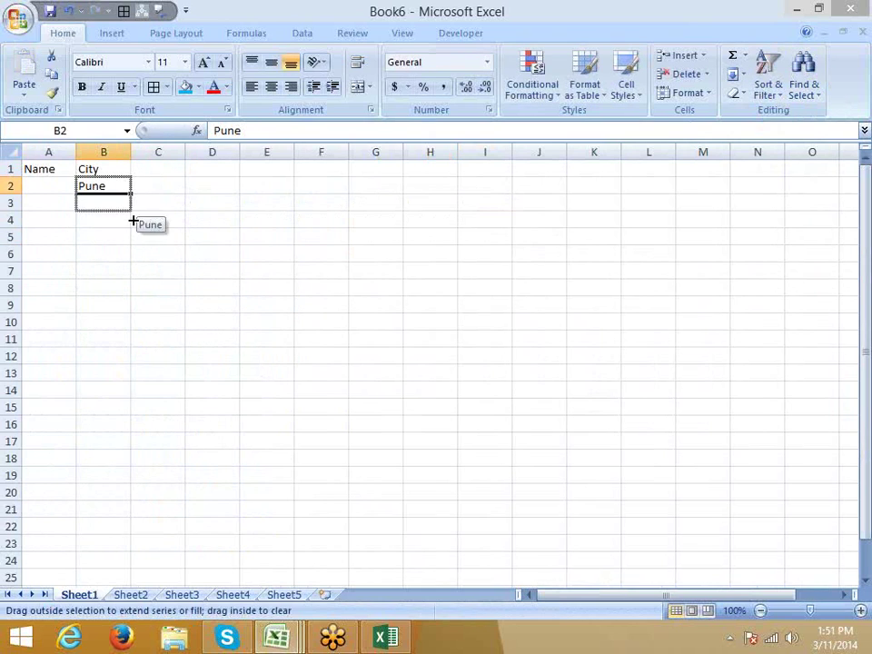
left_click(129, 201)
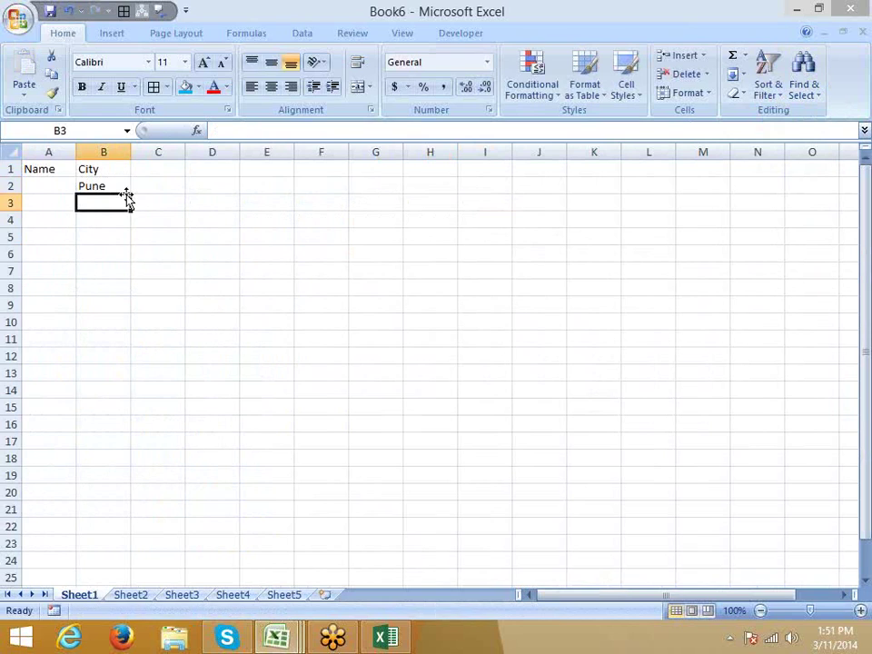
type("Delhi")
key("Return")
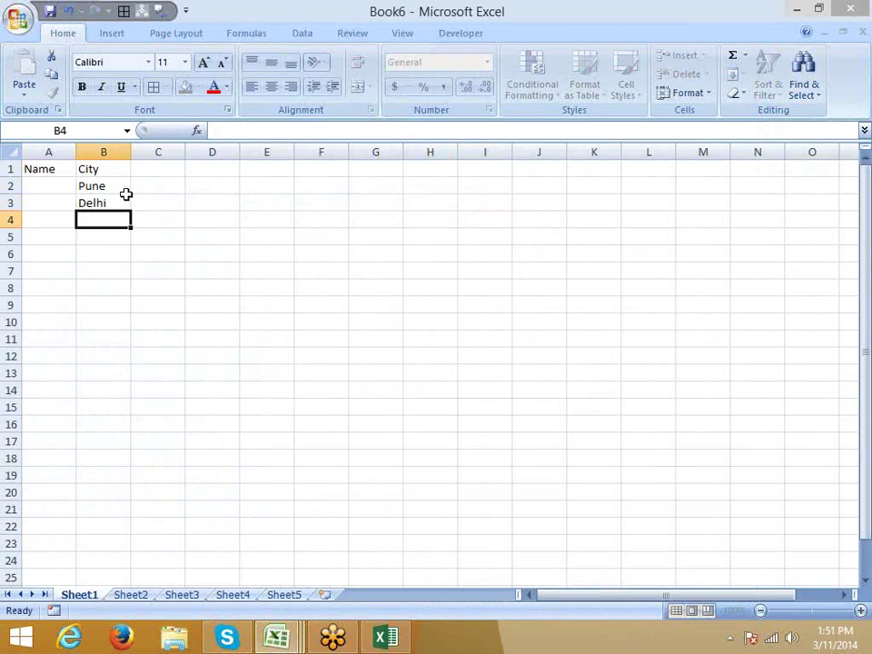
type("J")
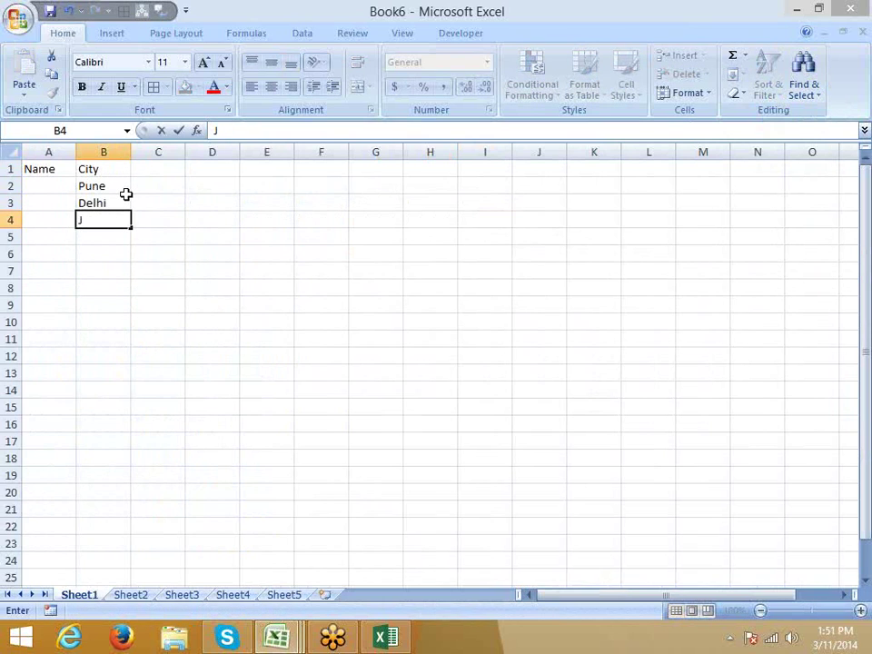
type("aiput")
key("BackSpace")
type("r")
key("Return")
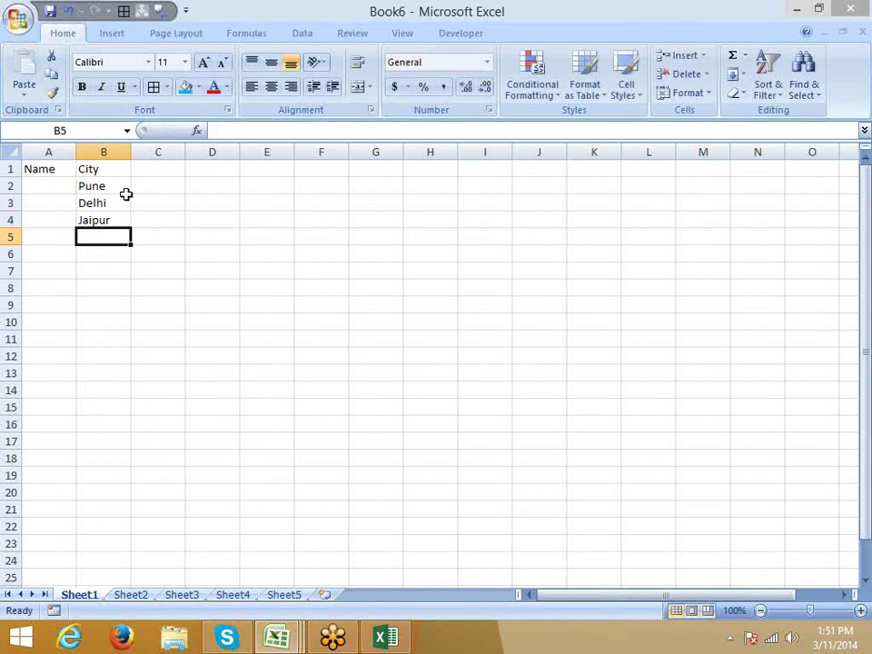
type("Noif")
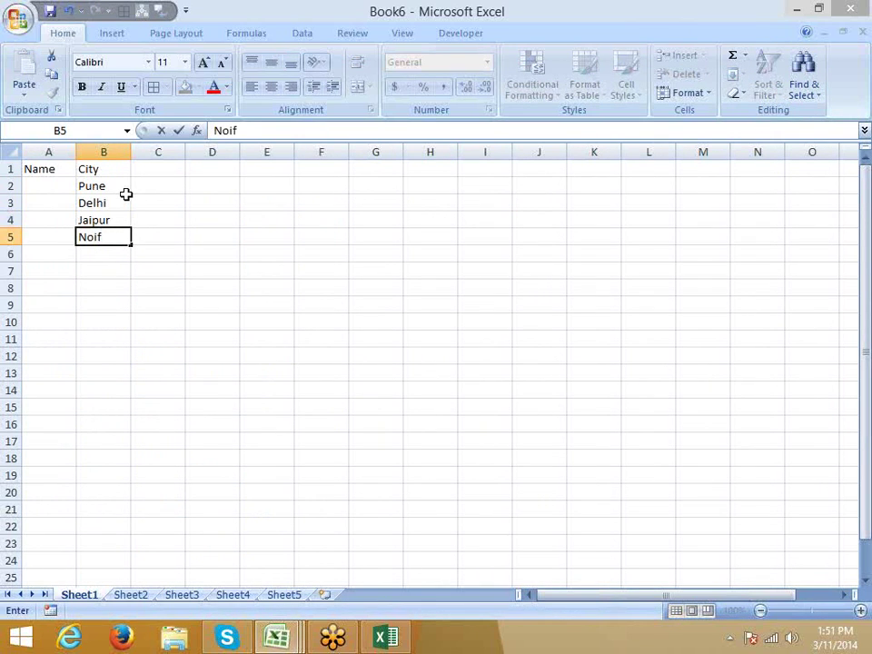
key("BackSpace")
type("da")
key("Return")
- Enter Puneet in A2 and drag the name series down column A to row 24
key("ctrl+Home")
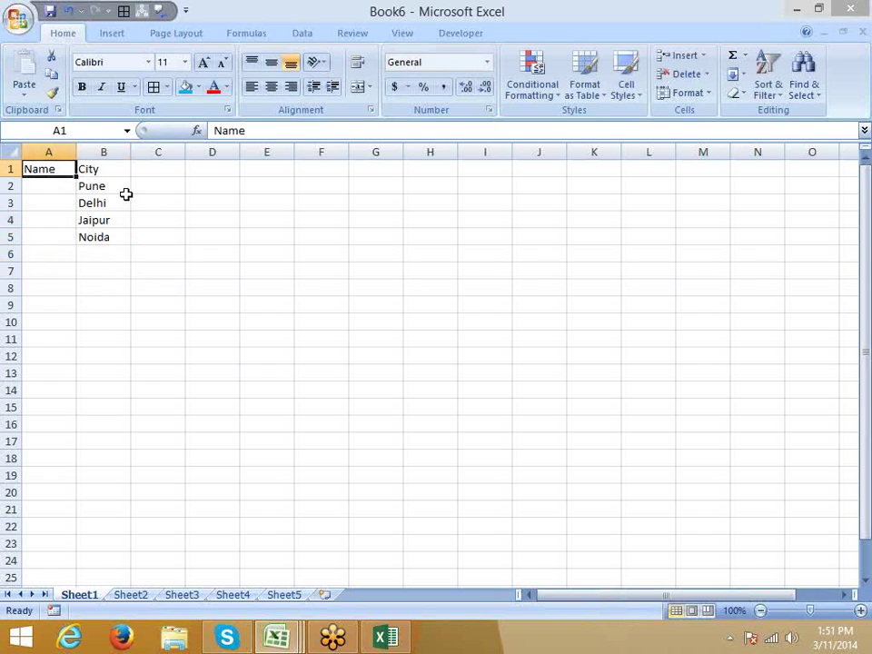
key("Down")
type("S")
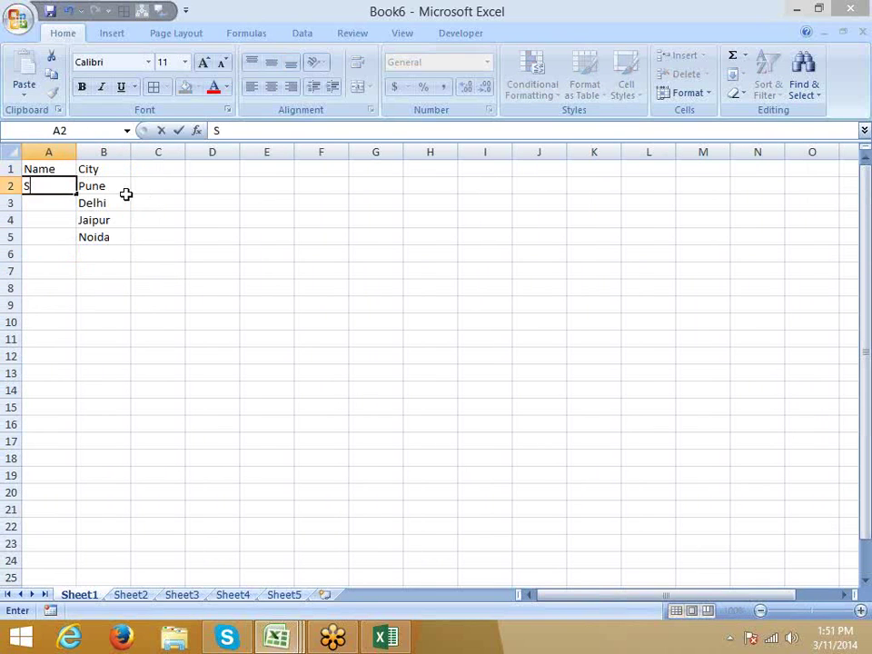
type("ujeet")
left_click(49, 233)
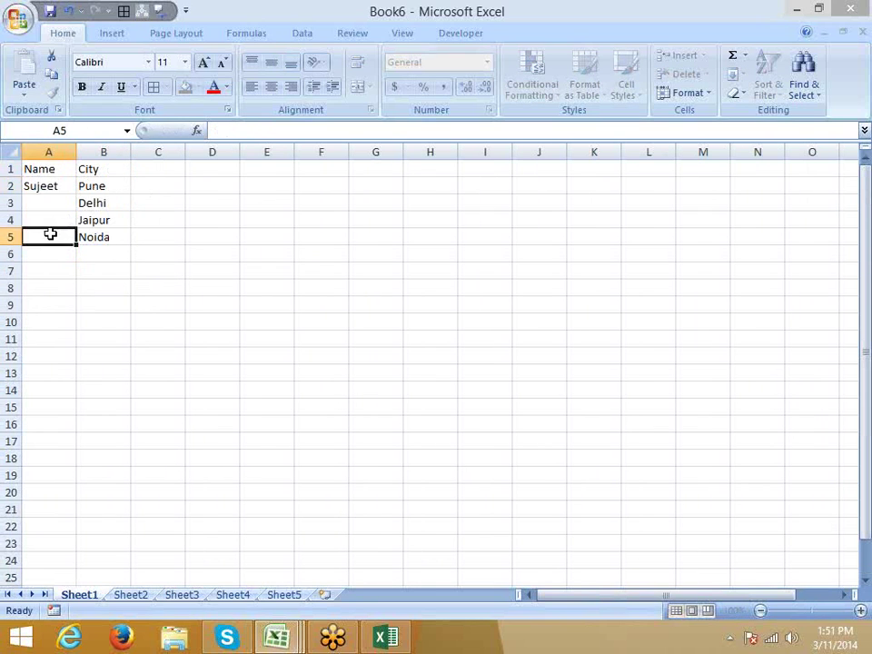
left_click(68, 187)
mouse_move(76, 193)
left_mouse_down()
mouse_move(75, 216)
mouse_move(72, 193)
left_mouse_up()
type("Pu")
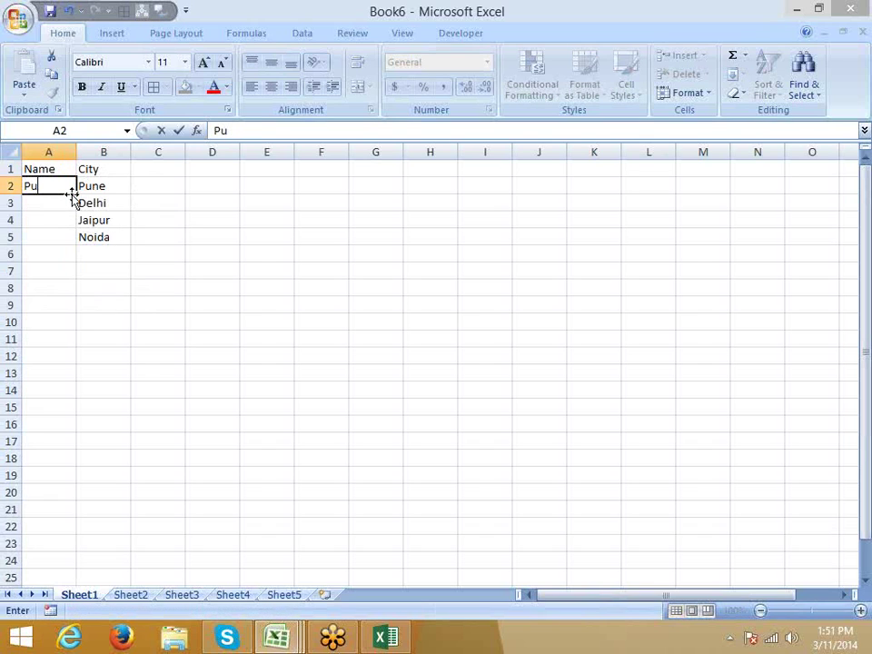
type("e")
key("BackSpace")
type("ne")
type("et")
key("Return")
left_click(68, 187)
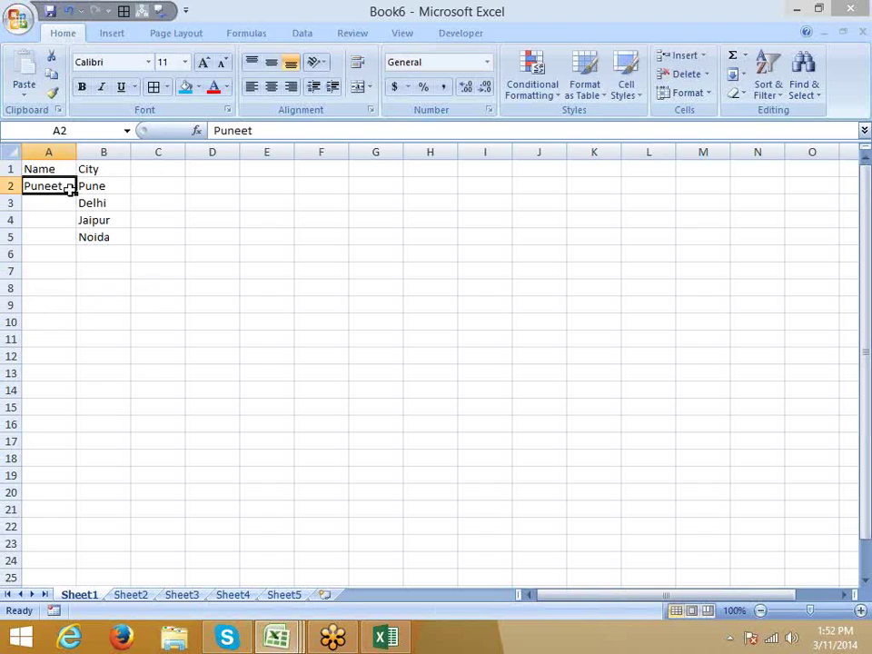
mouse_move(75, 193)
left_mouse_down()
mouse_move(78, 212)
mouse_move(76, 195)
mouse_move(54, 236)
mouse_move(79, 315)
mouse_move(74, 572)
left_mouse_up()
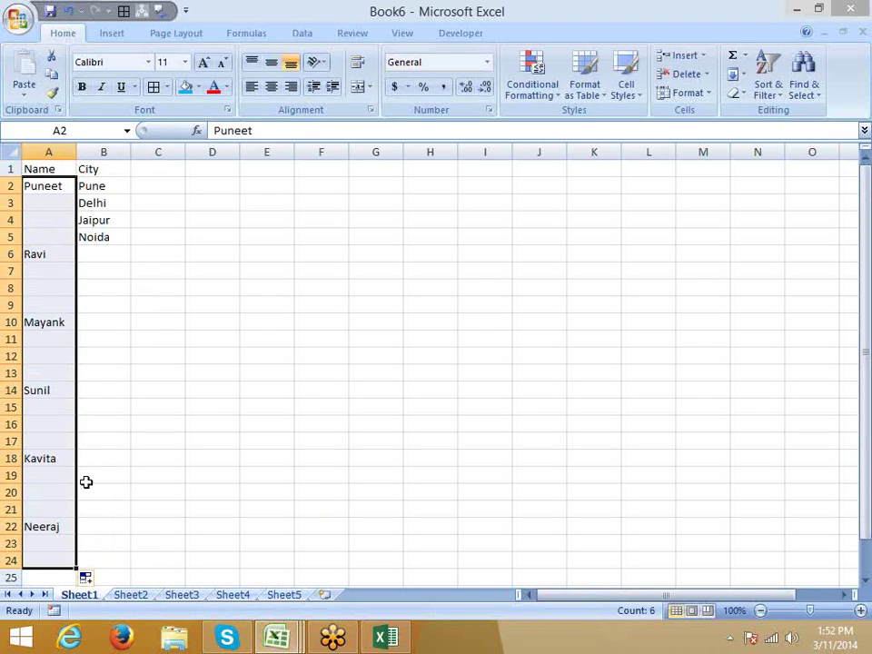
- Copy the four cities in B2:B5 and fill them down to B25
left_click(100, 186)
key("shift+Down")
key("shift+Down")
key("shift+Down")
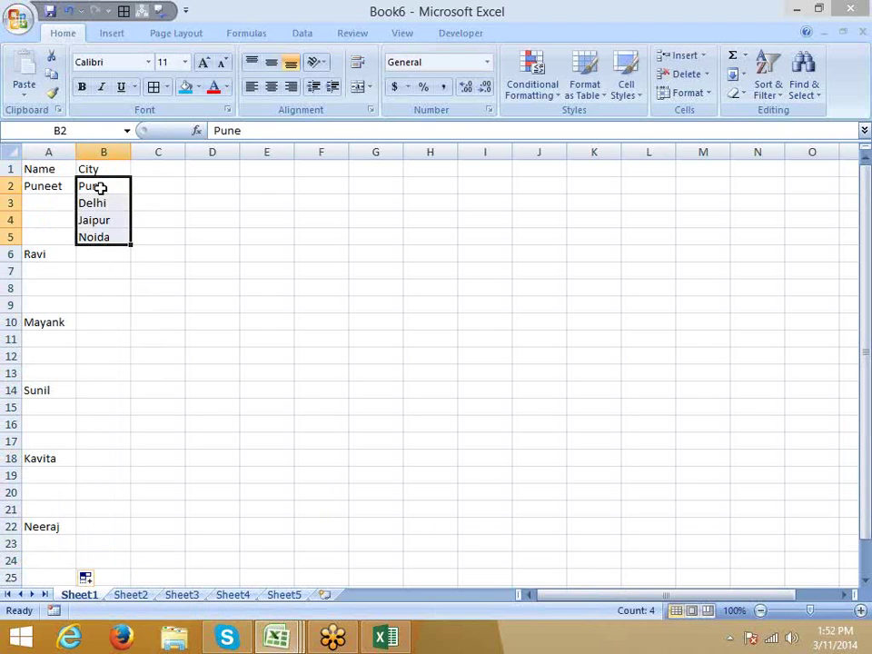
key("ctrl+c")
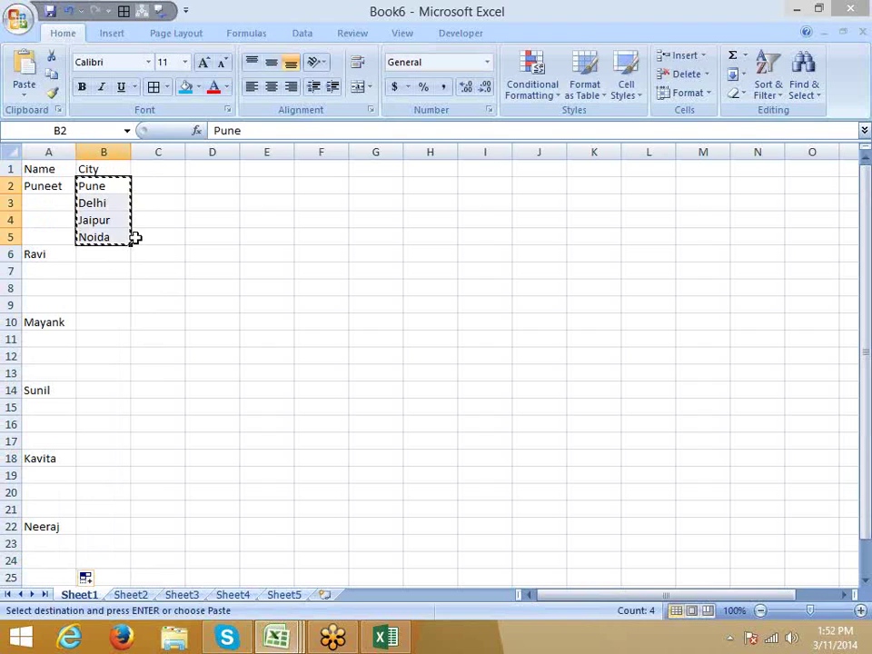
left_click_drag(131, 245, 111, 576)
scroll(113, 472, "down", 3)
left_click(97, 424)
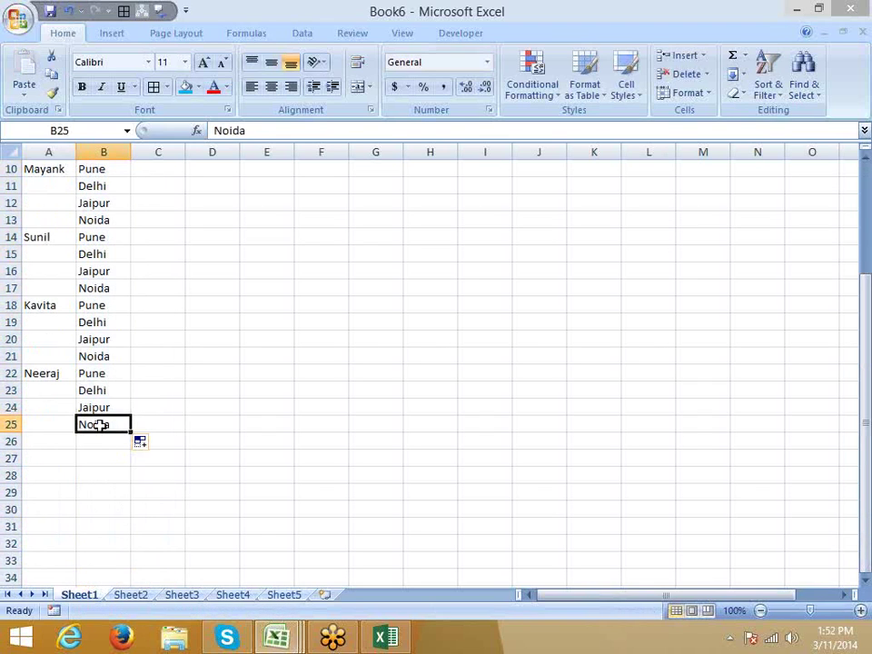
scroll(111, 423, "up", 1)
scroll(111, 422, "up", 2)
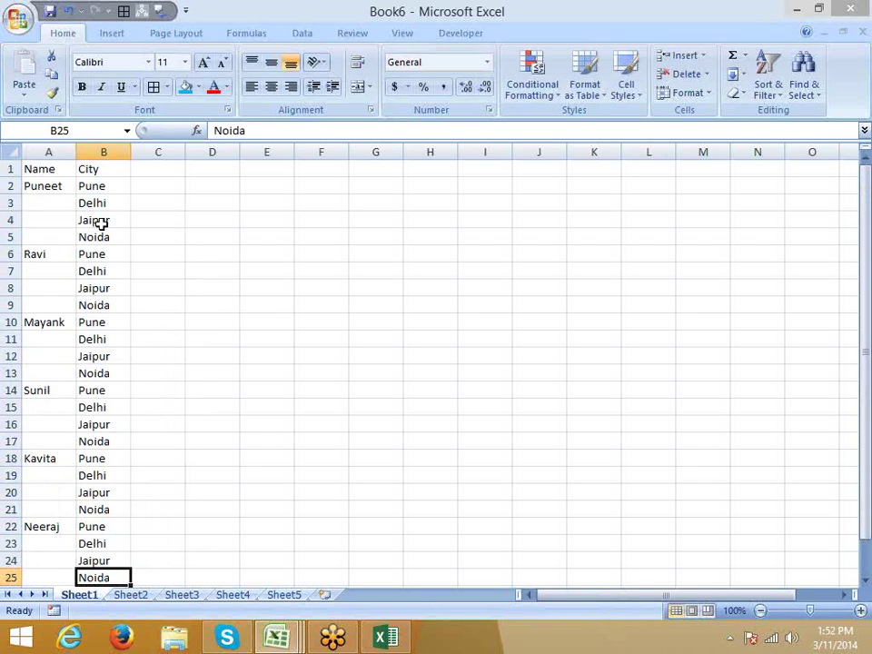
- Fill Puneet down into A3:A5 with Ctrl+D, undoing and redoing it once
left_click(59, 187)
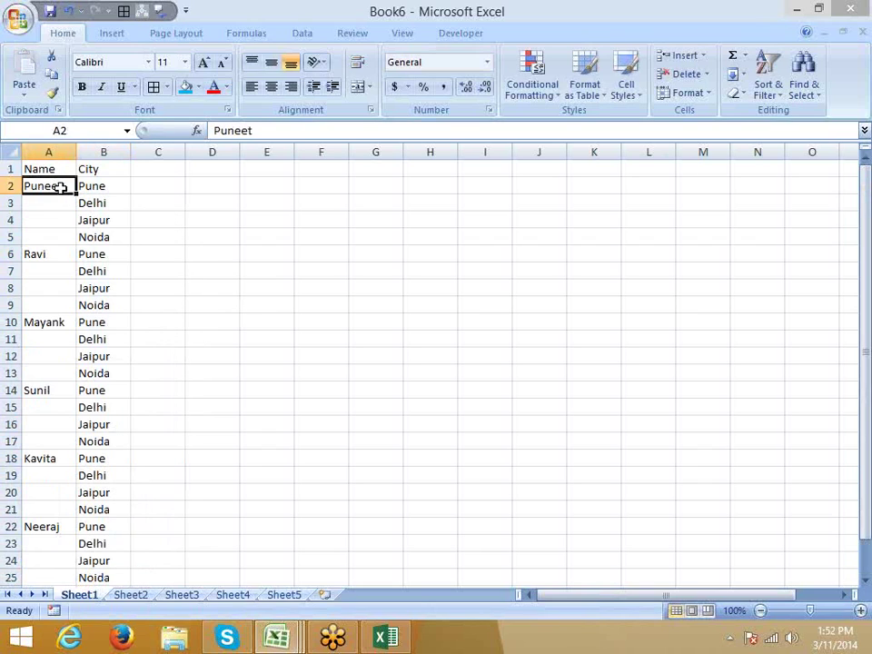
mouse_move(59, 186)
left_mouse_down()
mouse_move(58, 234)
mouse_move(39, 298)
left_mouse_up()
key("ctrl+d")
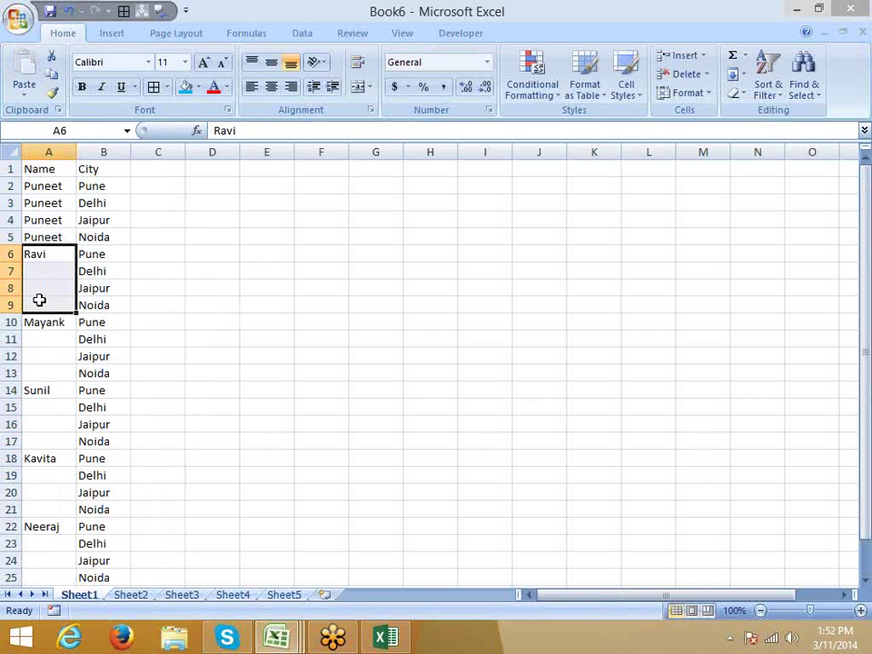
key("ctrl+z")
key("ctrl+z")
left_click(52, 186)
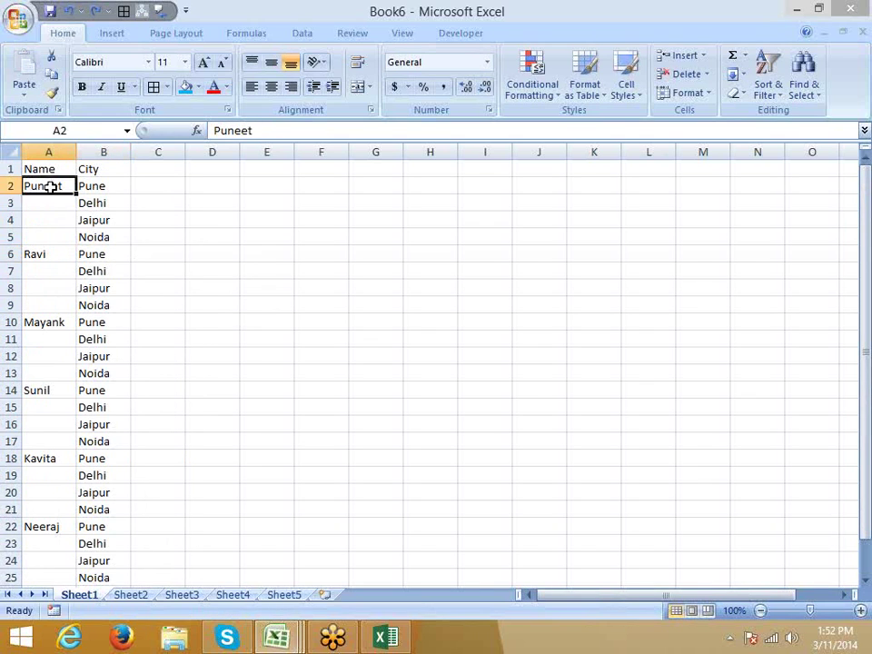
left_click_drag(52, 186, 53, 244)
key("ctrl+d")
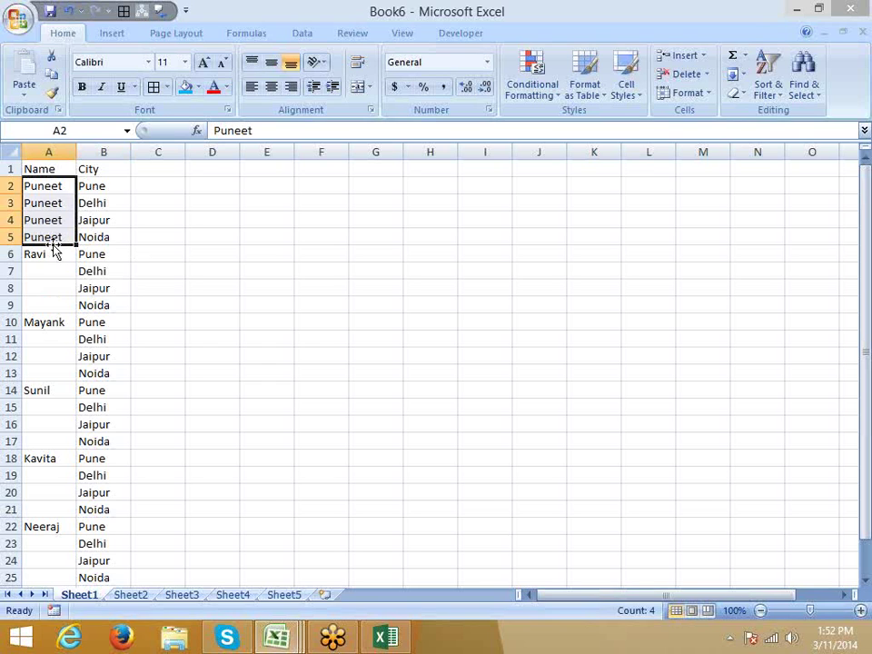
- Undo the Puneet fill-down and select the whole Name and City table
key("ctrl+a")
left_click(60, 202)
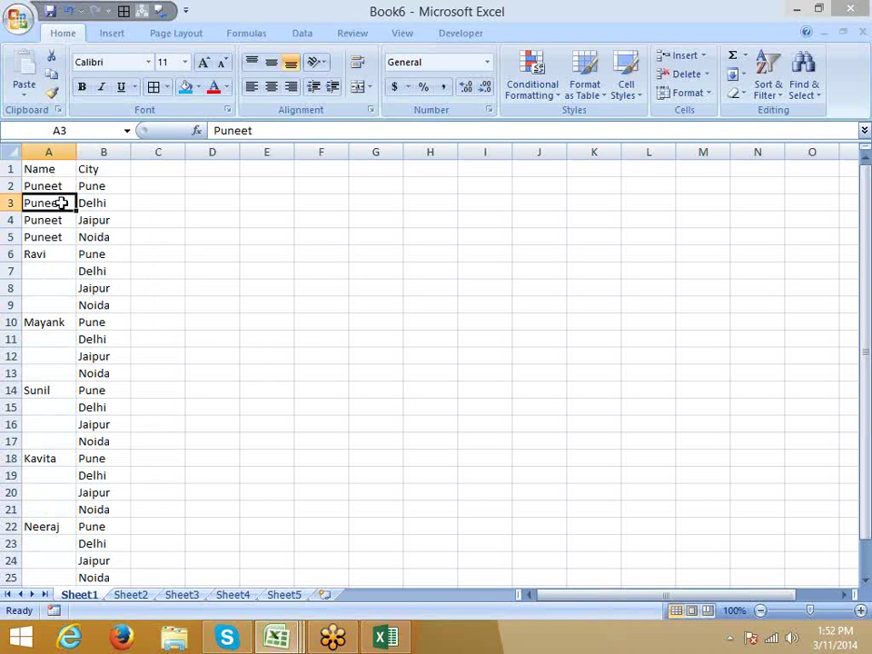
key("ctrl+z")
left_click(100, 200)
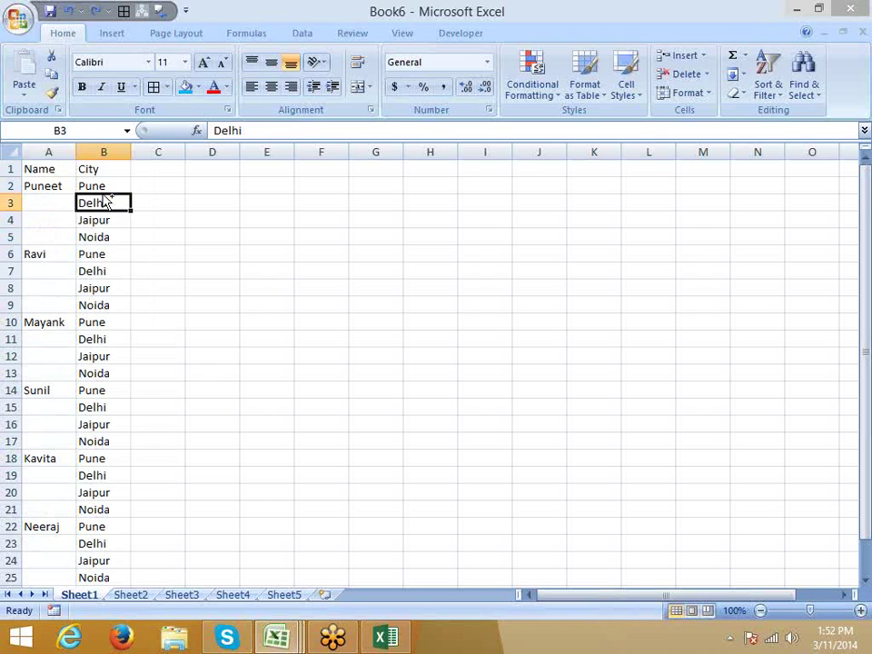
key("ctrl+a")
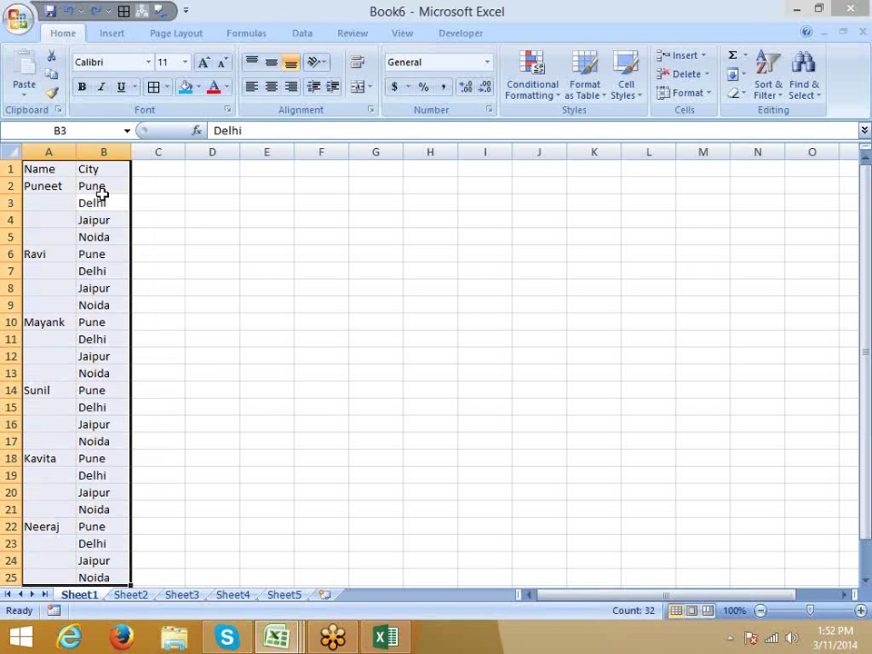
- In Go To Special, try the Formulas and Constants options, then select only Blanks
left_click(813, 95)
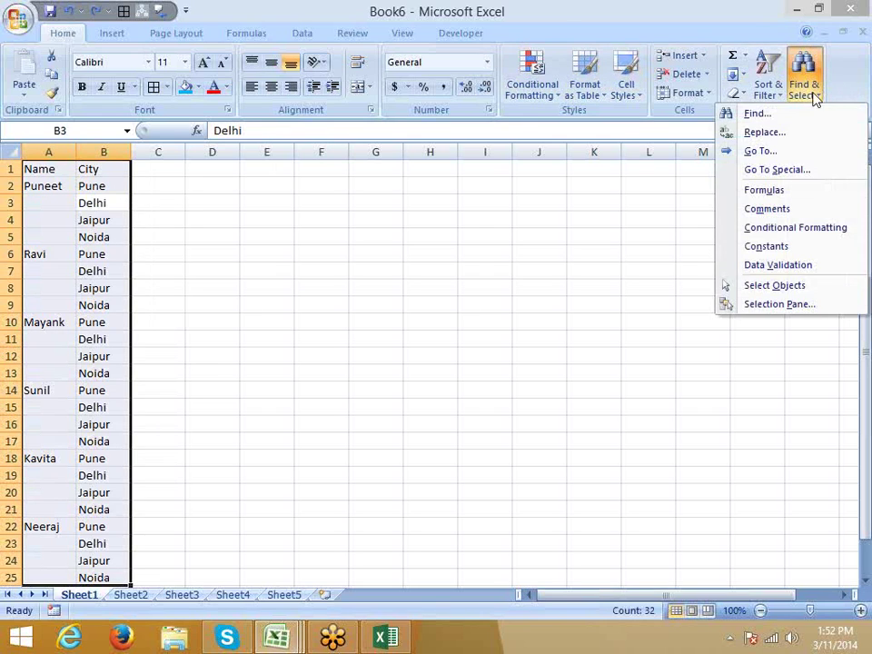
left_click(794, 173)
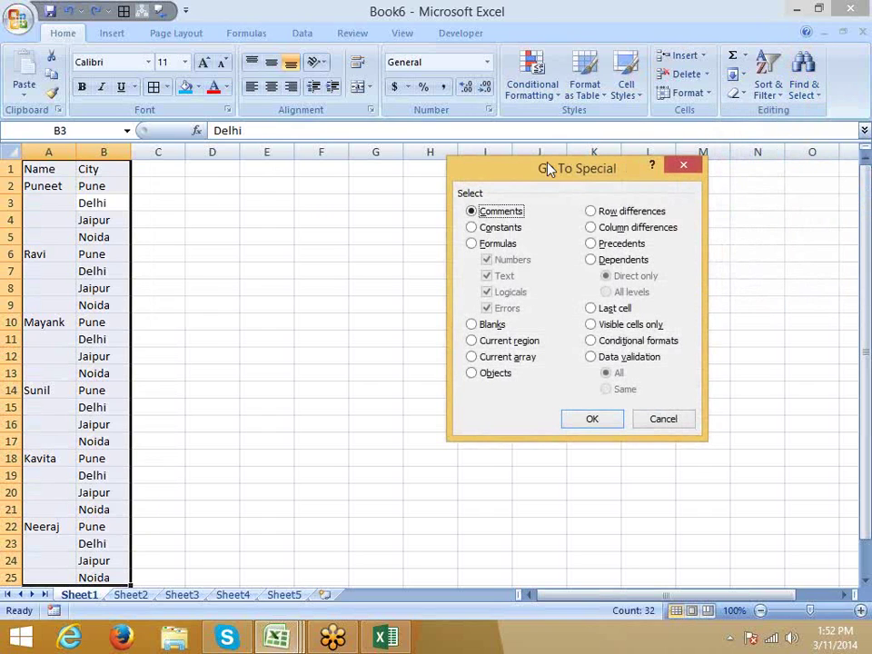
left_click_drag(496, 171, 331, 146)
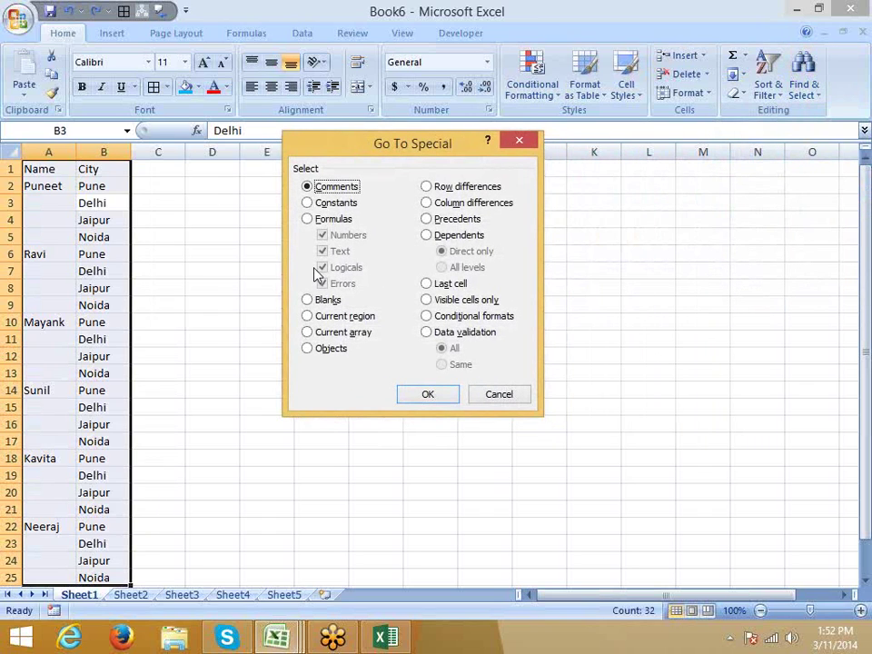
left_click(319, 222)
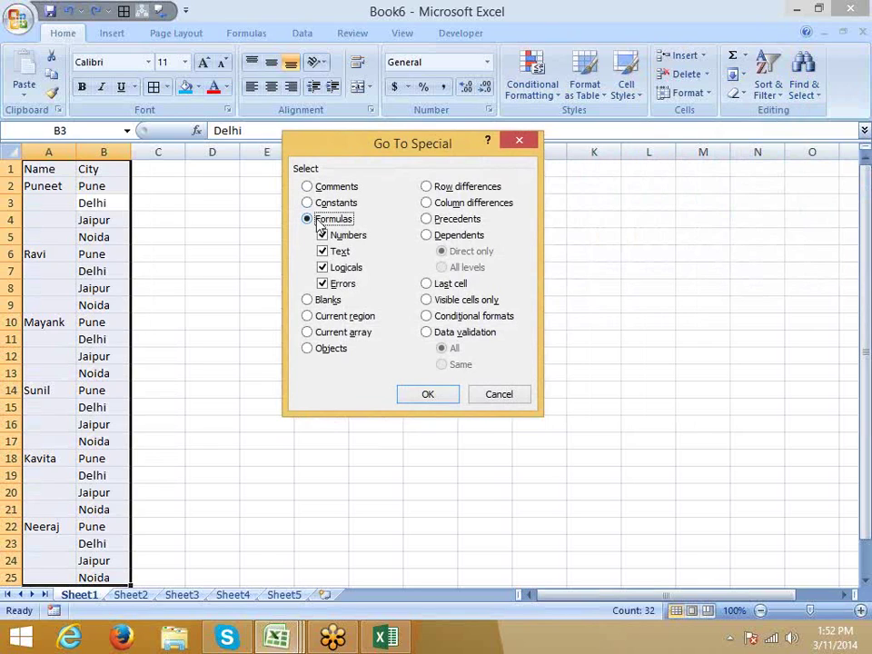
left_click(320, 206)
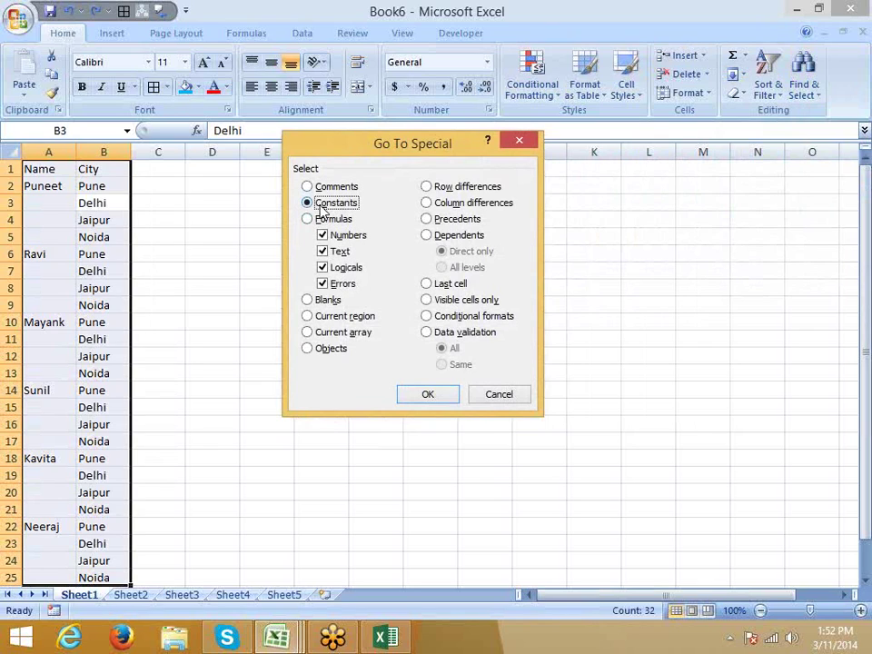
left_click(323, 251)
left_click(322, 267)
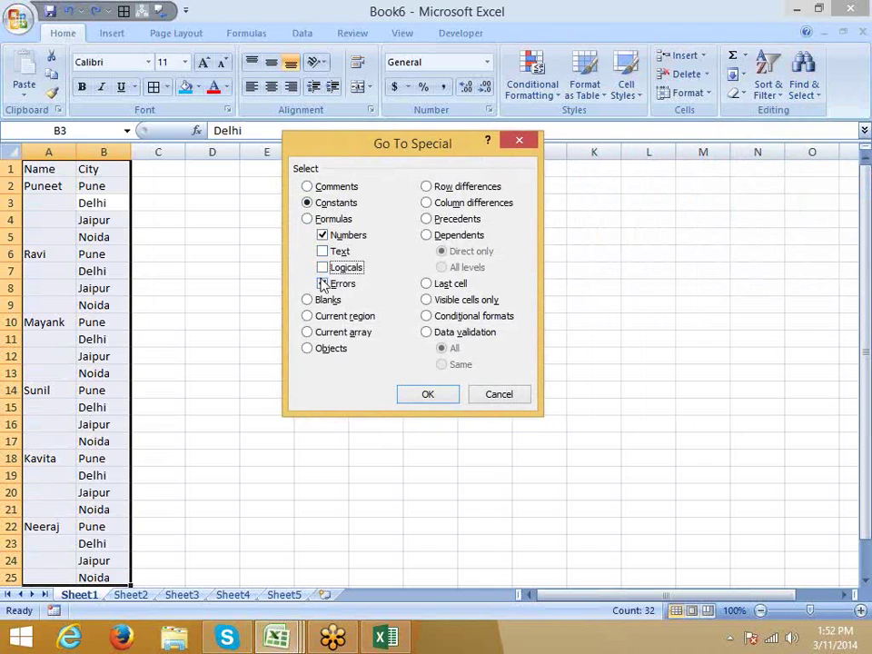
left_click(323, 283)
key("g")
key("x")
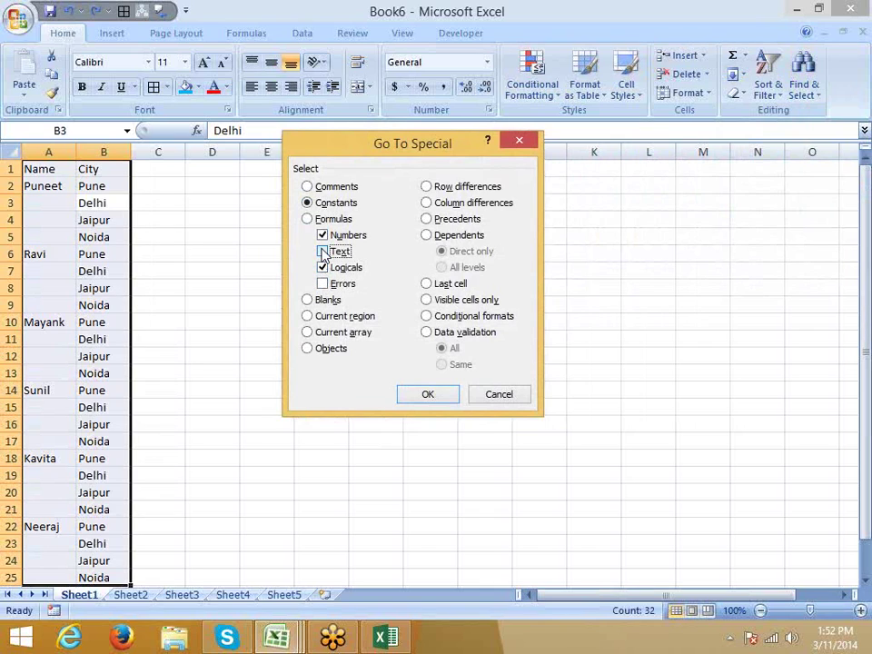
left_click(322, 285)
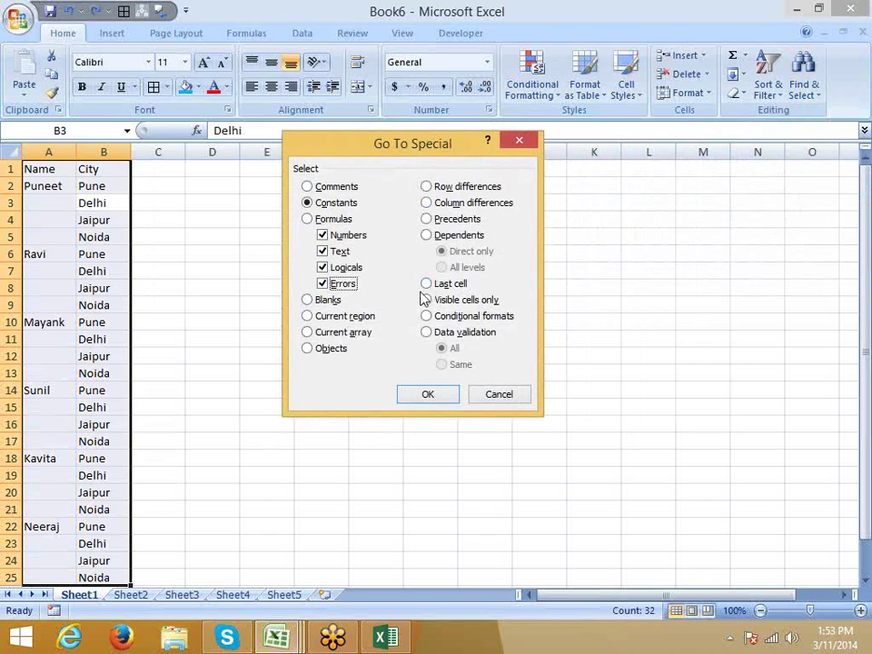
left_click(329, 300)
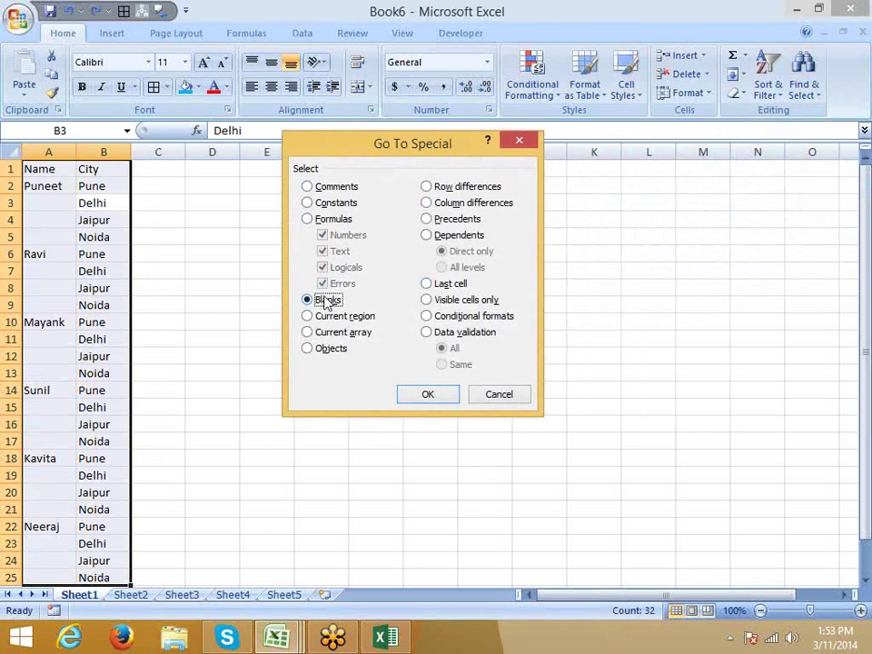
left_click(440, 397)
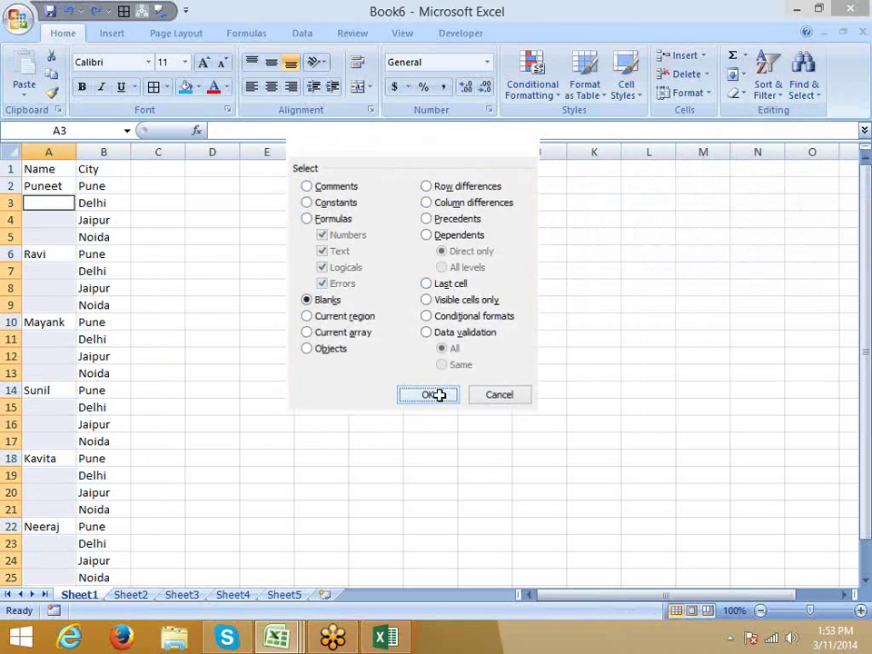
scroll(439, 395, "down", 1)
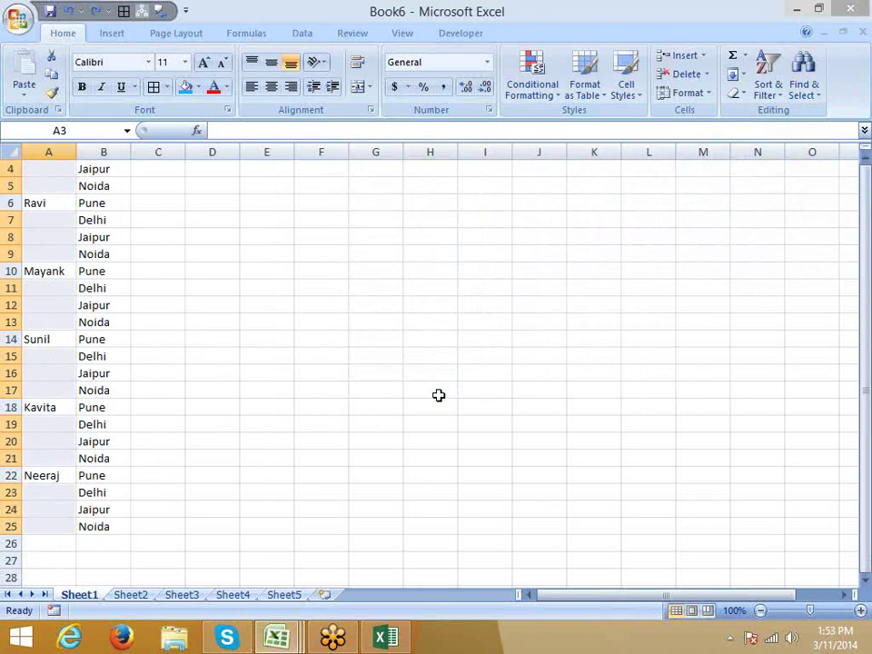
- Fill all selected blank Name cells with a formula pointing to the name above (=A2)
type("=")
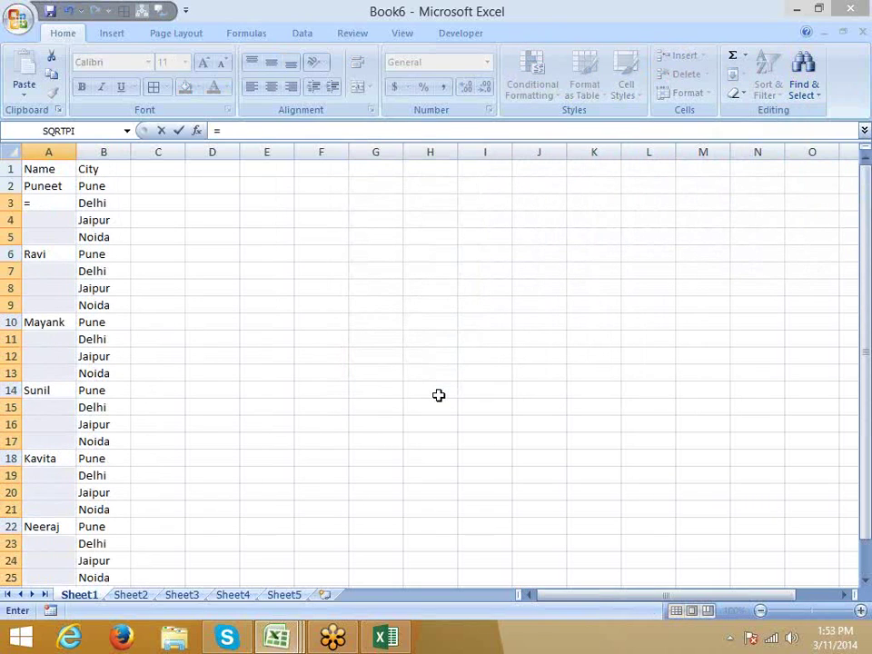
key("Up")
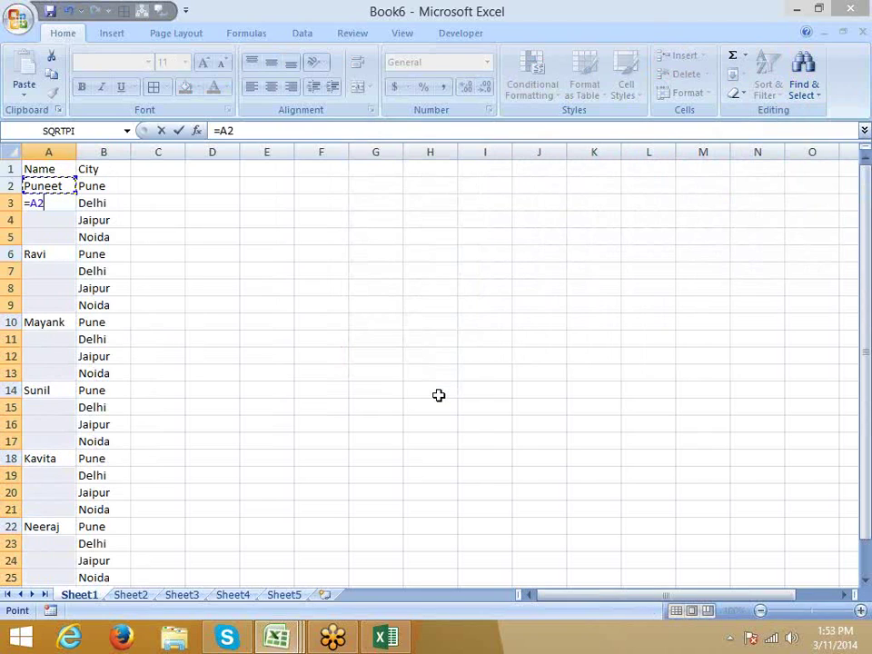
key("ctrl+Return")
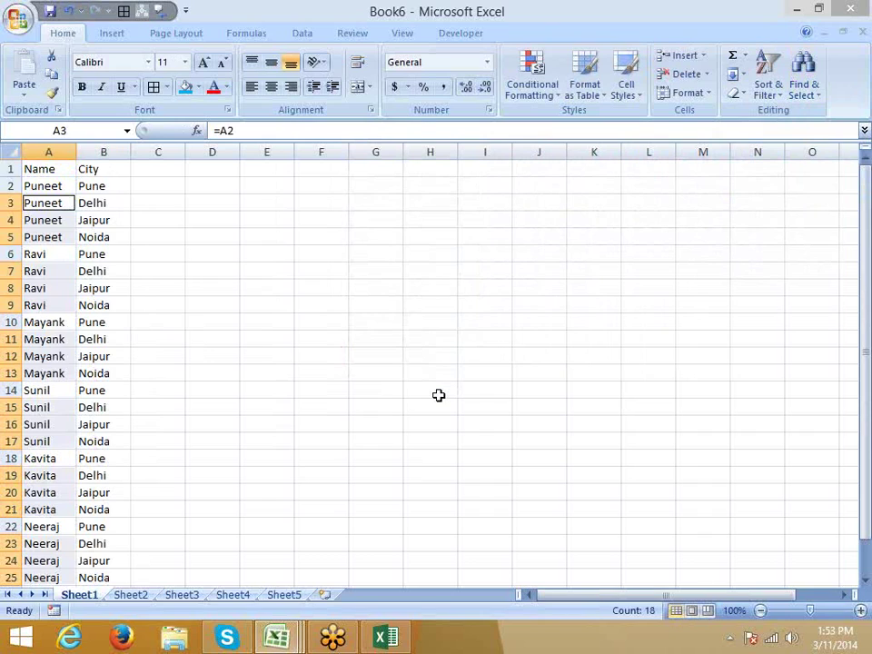
key("Right")
key("Right")
key("Right")
key("Right")
- Enter 125 into every cell of E2:E14 in a single Ctrl+Enter entry
key("shift+Down")
key("shift+Down")
key("shift+Down")
key("shift+Down")
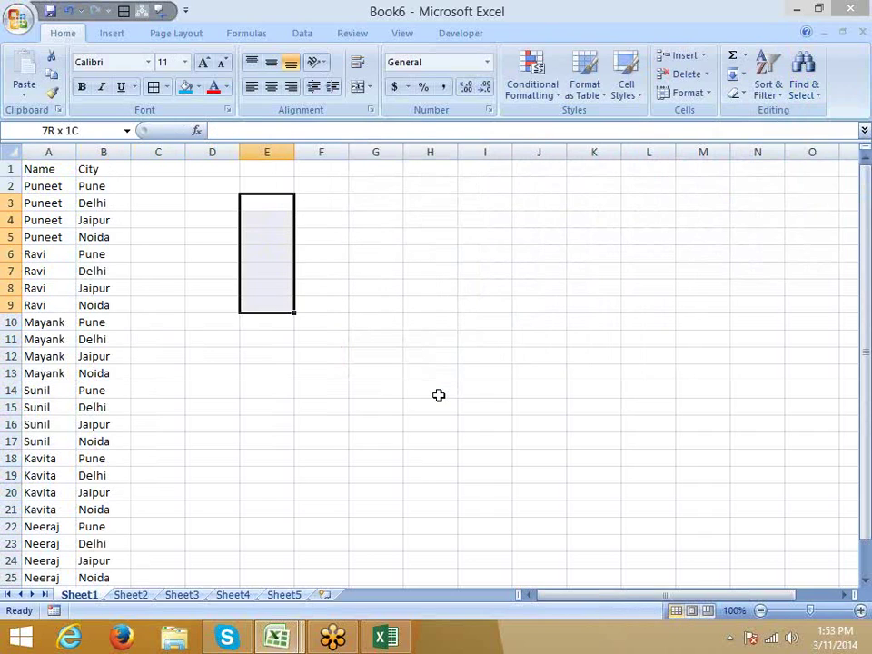
key("shift+Down")
key("shift+Down")
key("shift+Down")
key("shift+Down")
key("shift+Down")
key("shift+Down")
key("shift+Down")
key("shift+Down")
key("shift+Down")
key("shift+Down")
key("shift+Down")
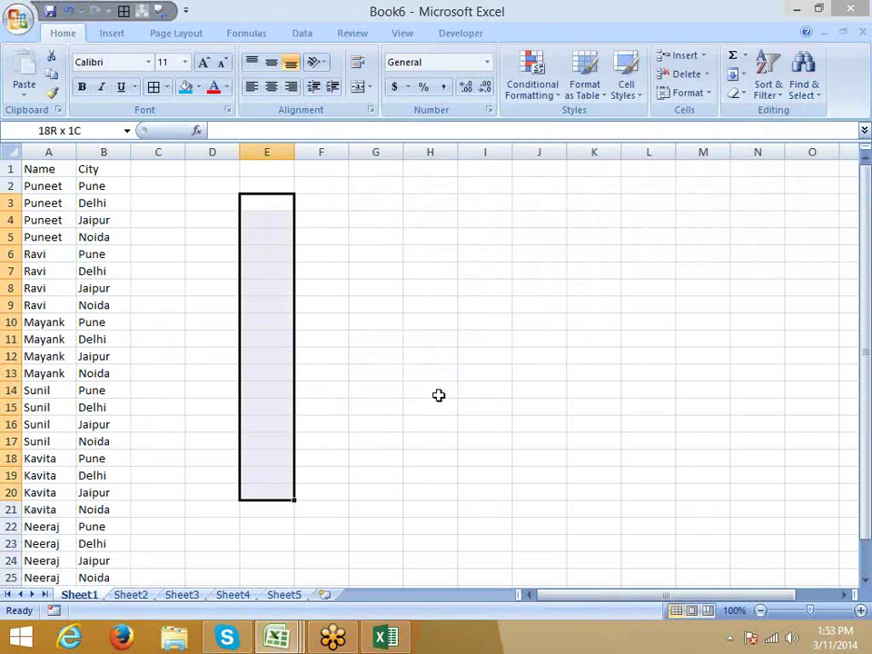
key("shift+Down")
key("shift+Down")
key("shift+Down")
key("shift+Down")
key("shift+Down")
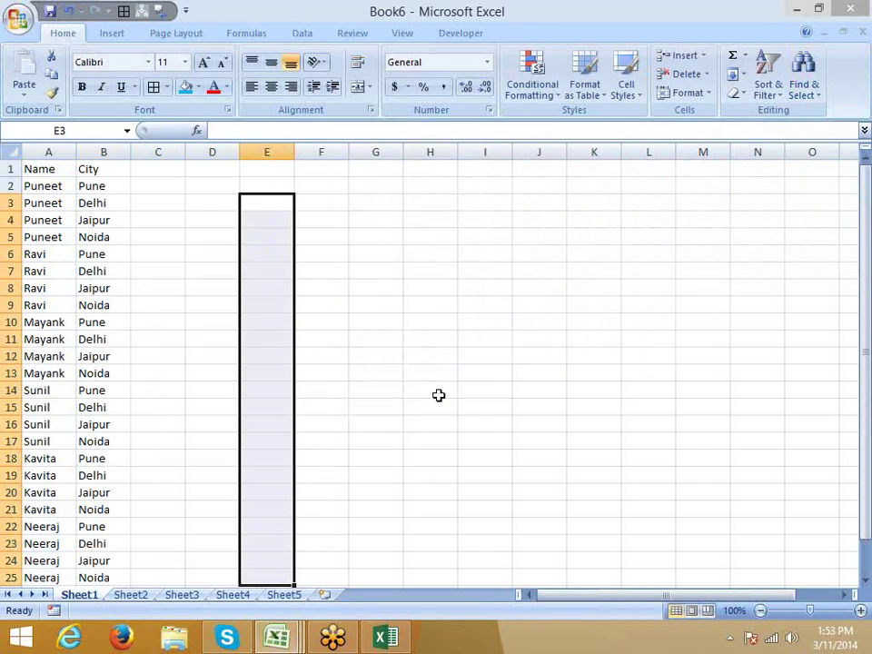
key("Up")
key("Up")
key("Down")
key("shift+Down")
key("shift+Down")
key("shift+Down")
key("shift+Down")
key("shift+Down")
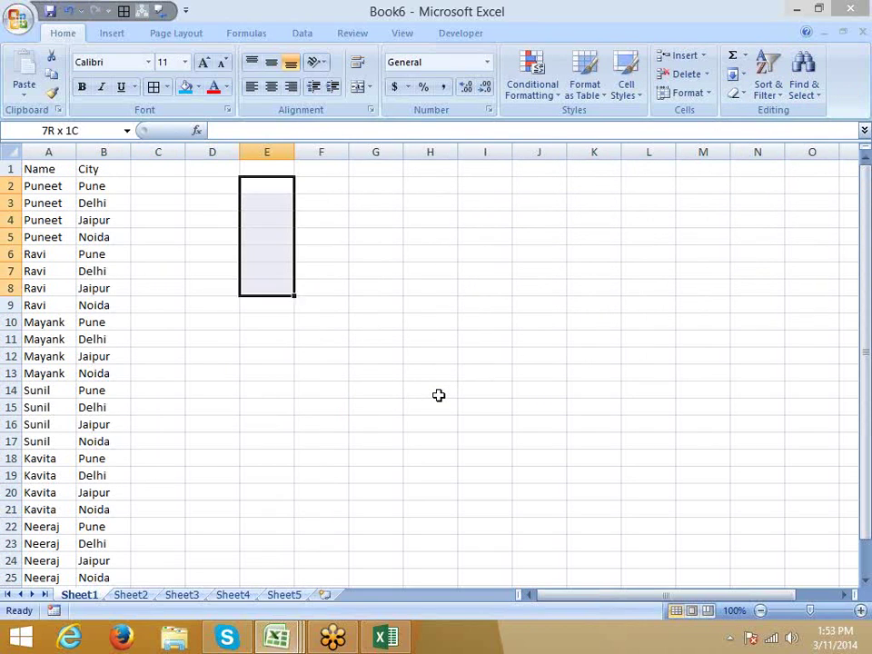
key("shift+Down")
key("shift+Down")
key("shift+Down")
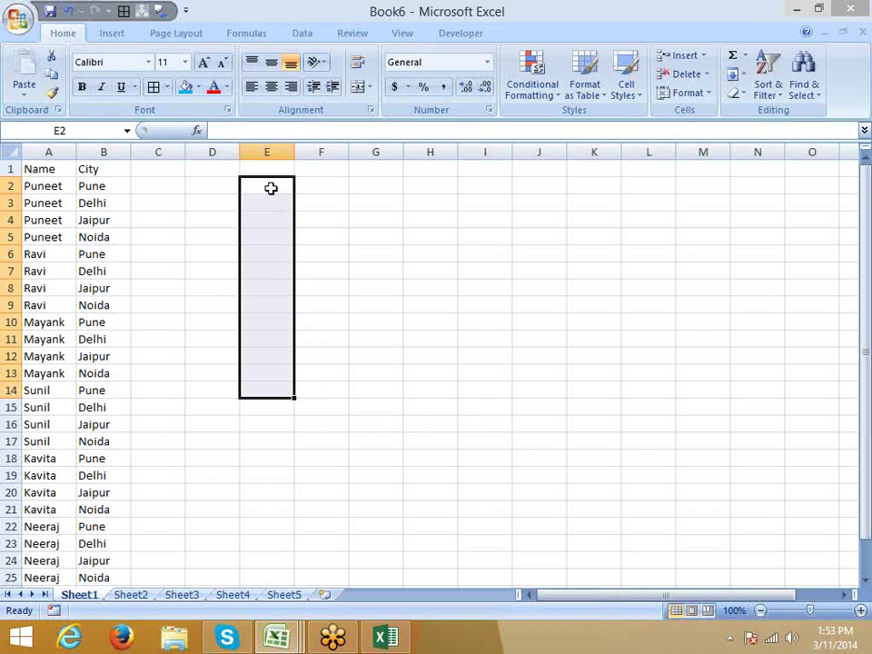
type("125")
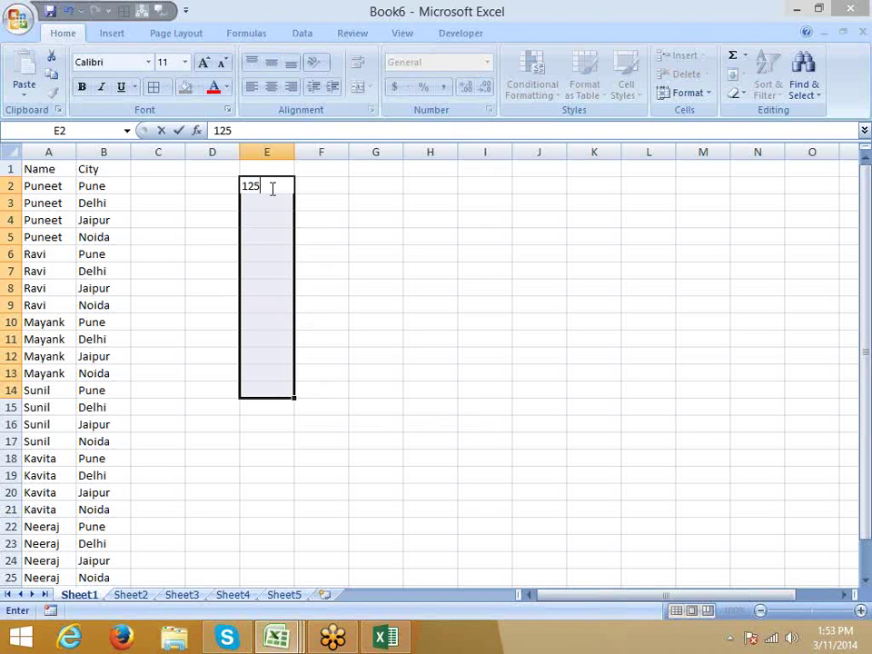
key("ctrl+Return")
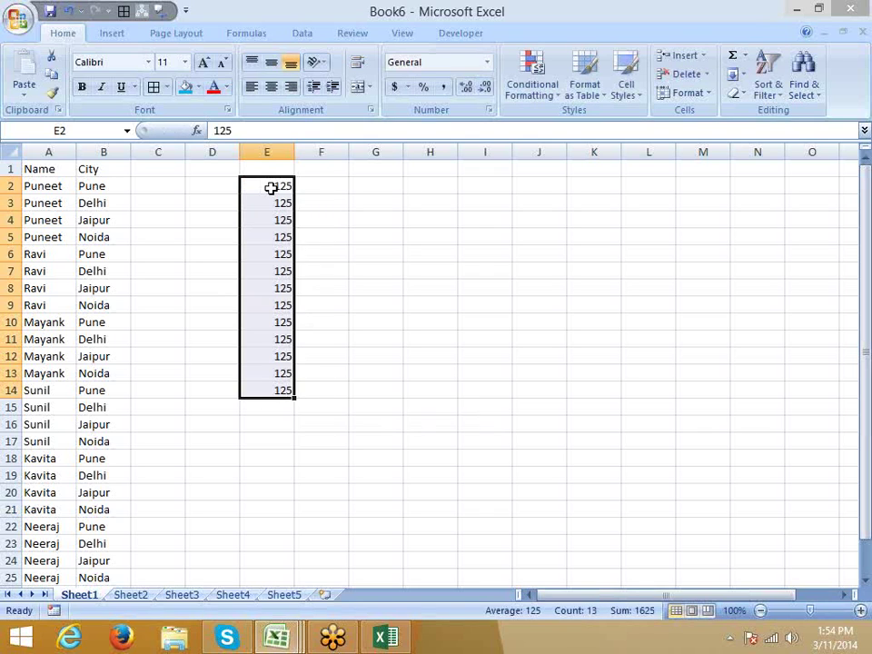
key("ctrl+Left")
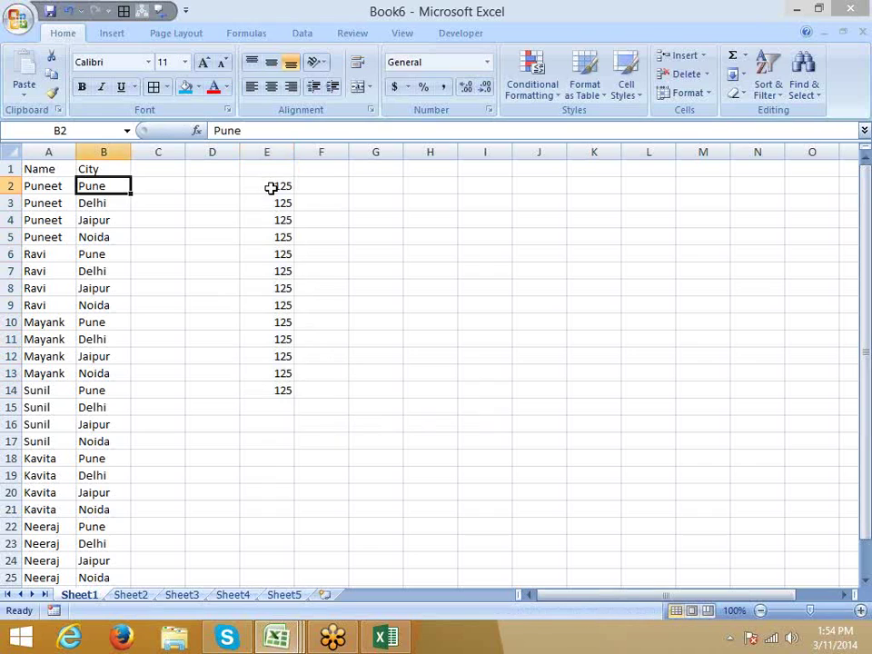
key("ctrl+Left")
key("Down")
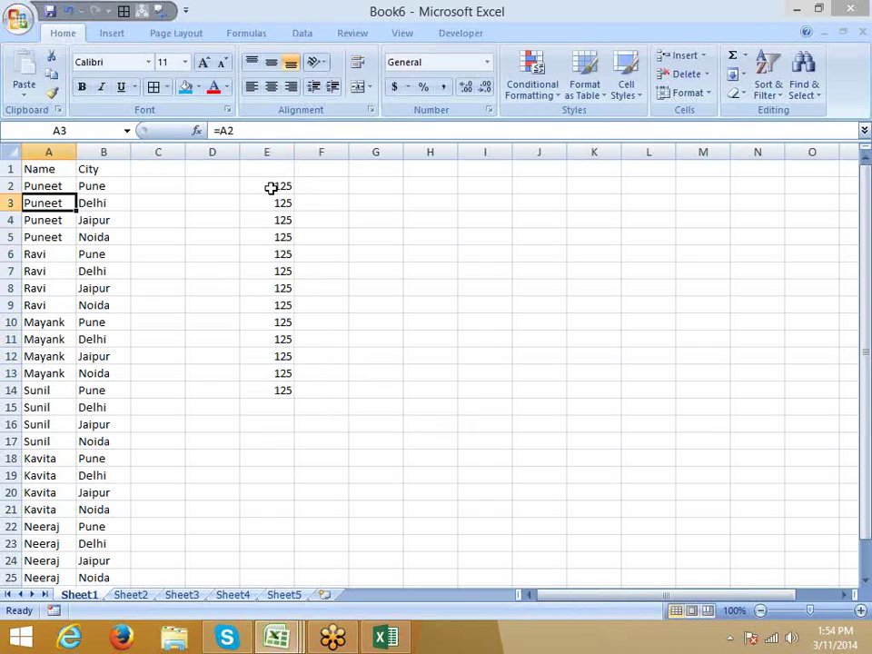
- Undo the fills and copy the Name and City table A1:B25 onto Sheet2
key("ctrl+z")
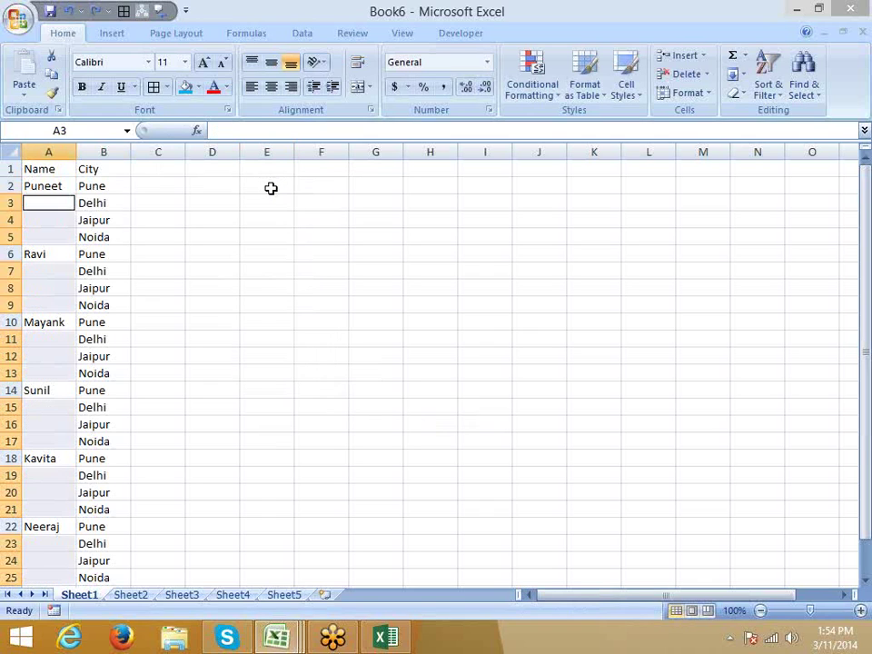
key("ctrl+Home")
key("Right")
key("ctrl+a")
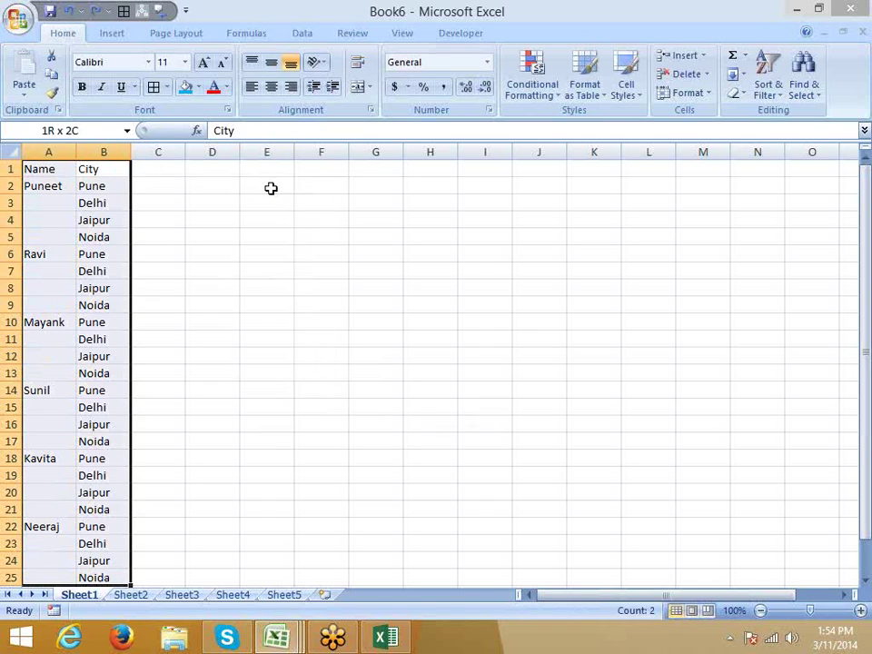
key("ctrl+c")
scroll(222, 503, "down", 4)
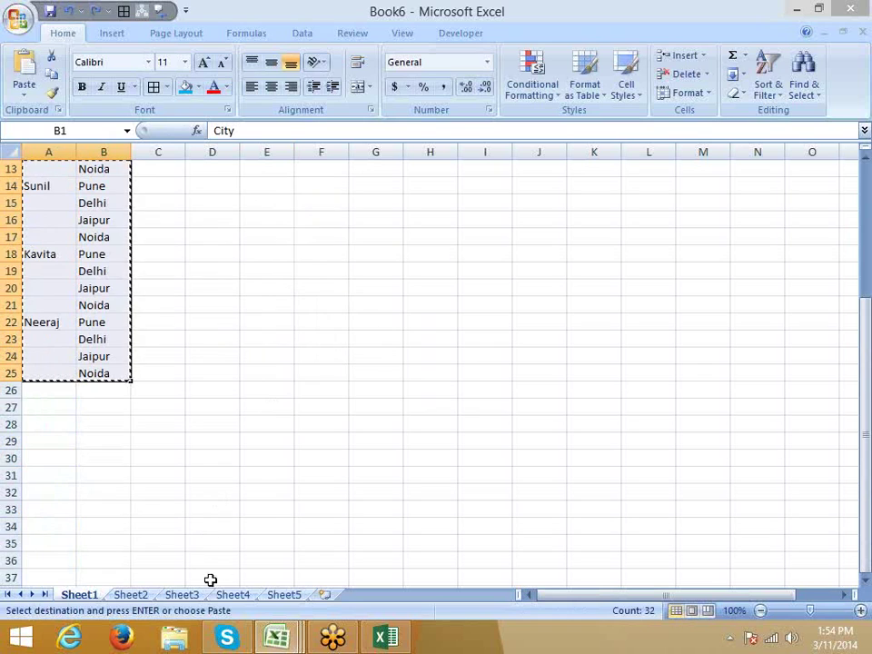
left_click(138, 599)
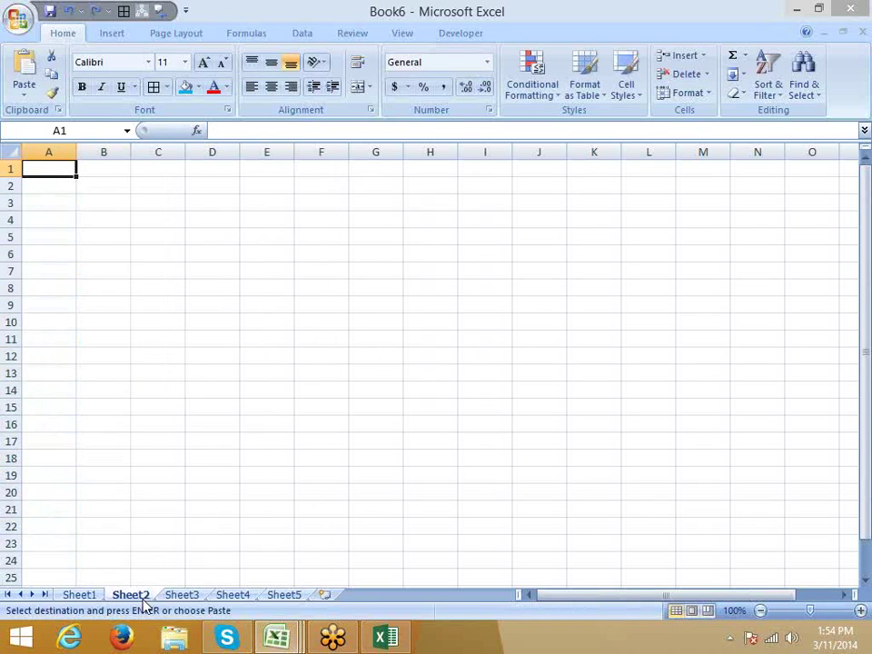
key("ctrl+v")
- Move the names A2:A22 down three rows so each sits beside Noida
left_click(51, 187)
scroll(53, 425, "down", 5)
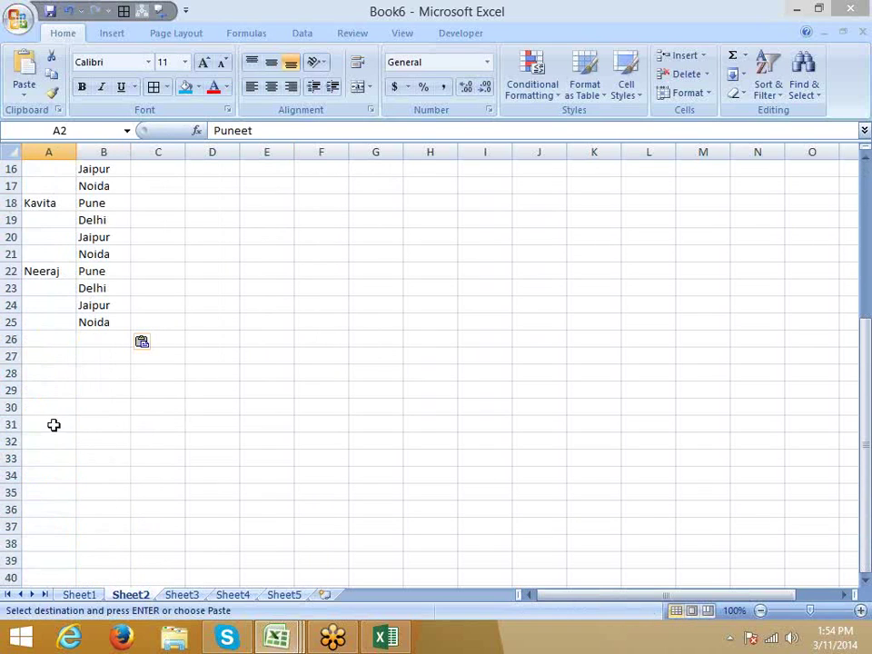
left_click(49, 271, "shift")
left_click_drag(53, 281, 49, 336)
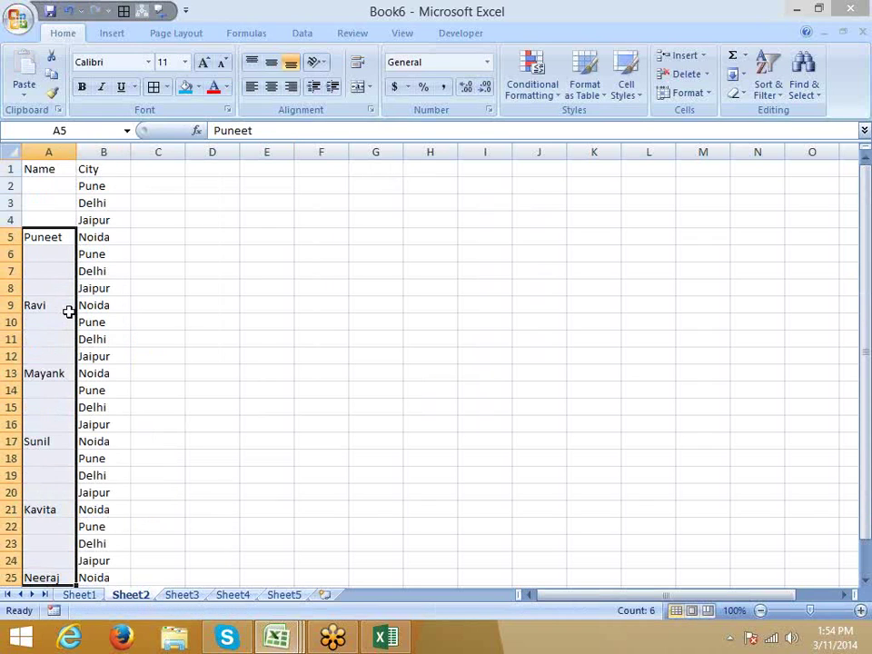
left_click(127, 274)
left_click_drag(65, 235, 65, 185)
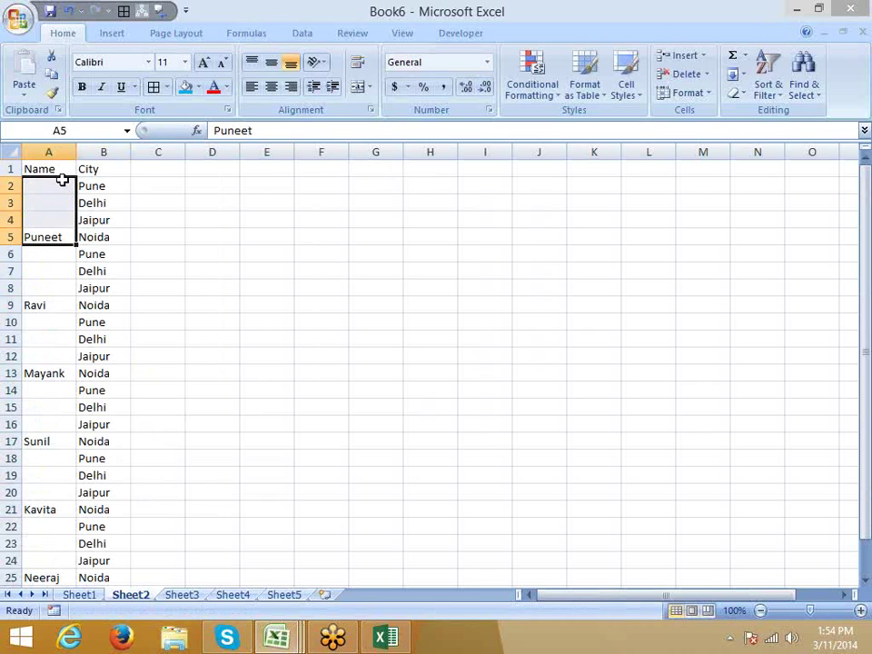
left_click(62, 184)
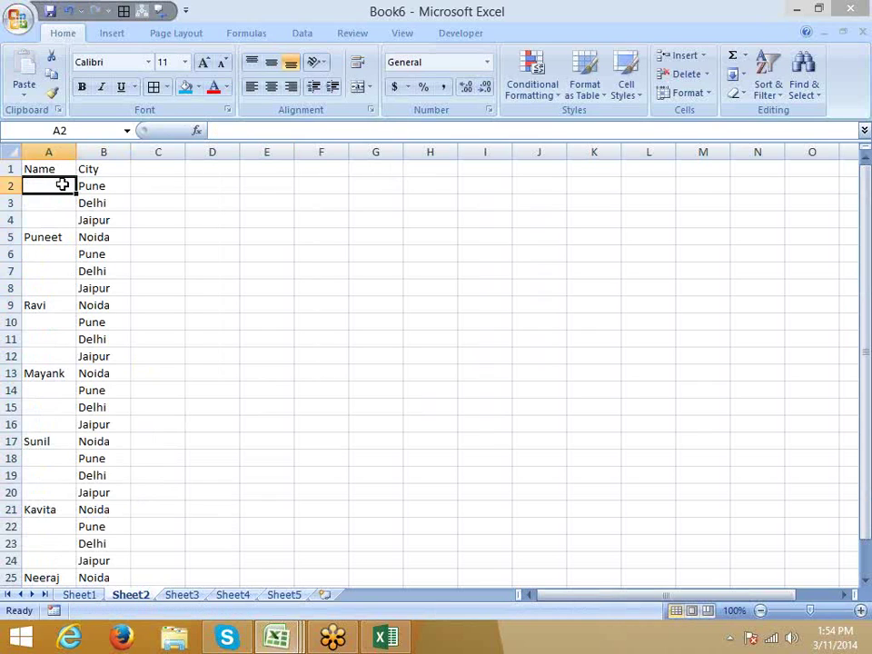
key("ctrl+g")
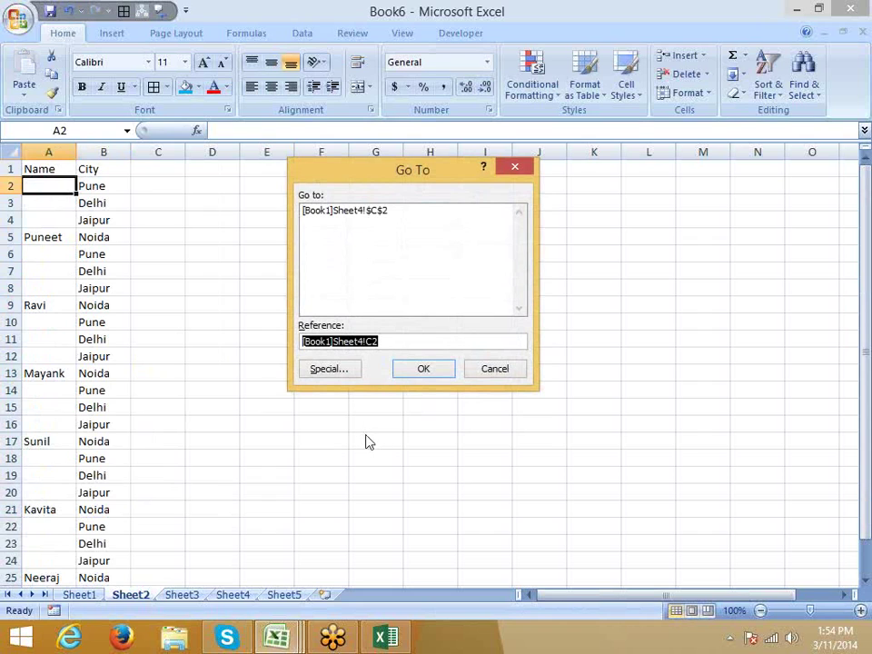
key("Escape")
left_click(763, 91)
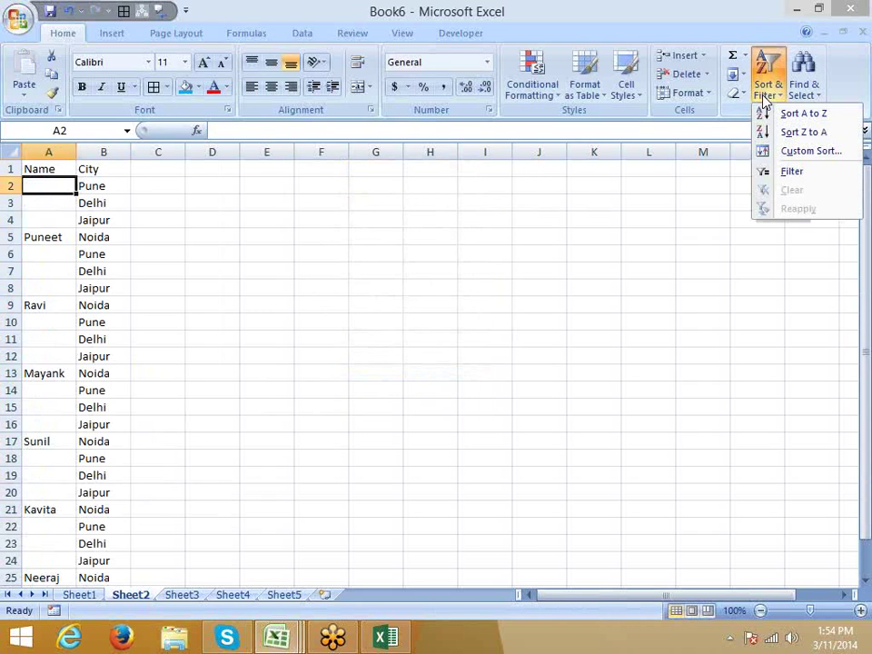
left_click(803, 83)
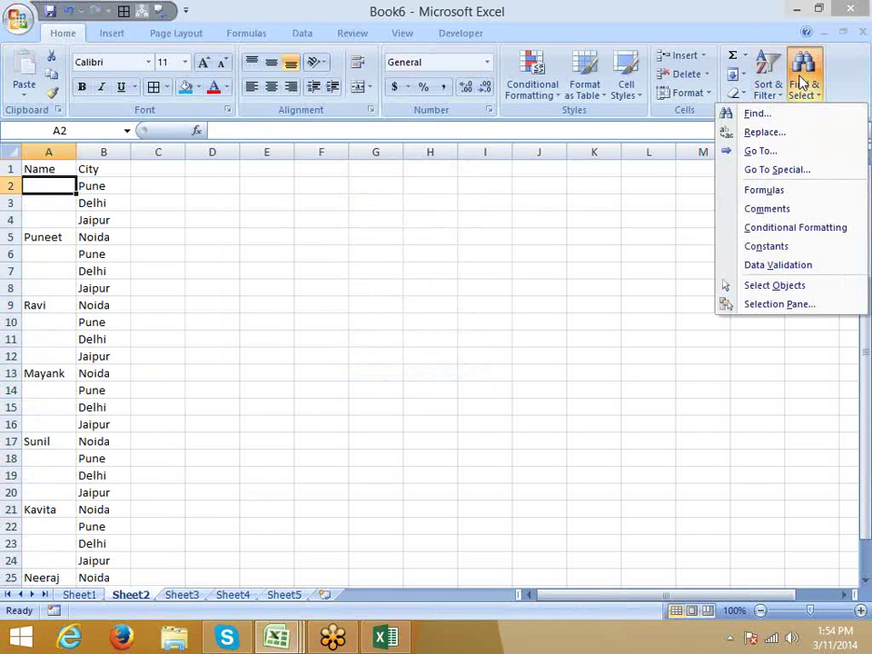
left_click(772, 169)
left_click(309, 300)
left_click(427, 394)
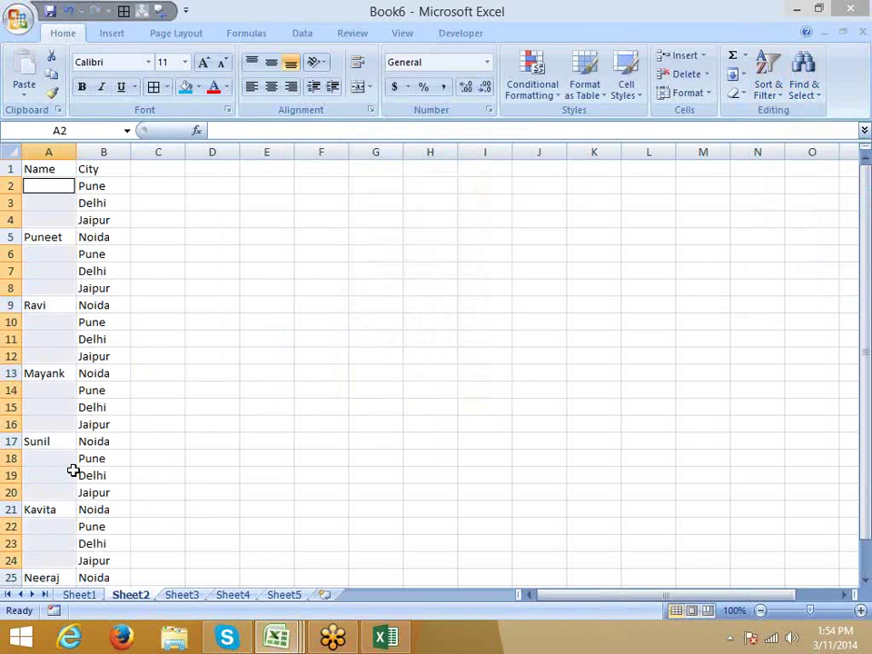
left_click(62, 559, "ctrl")
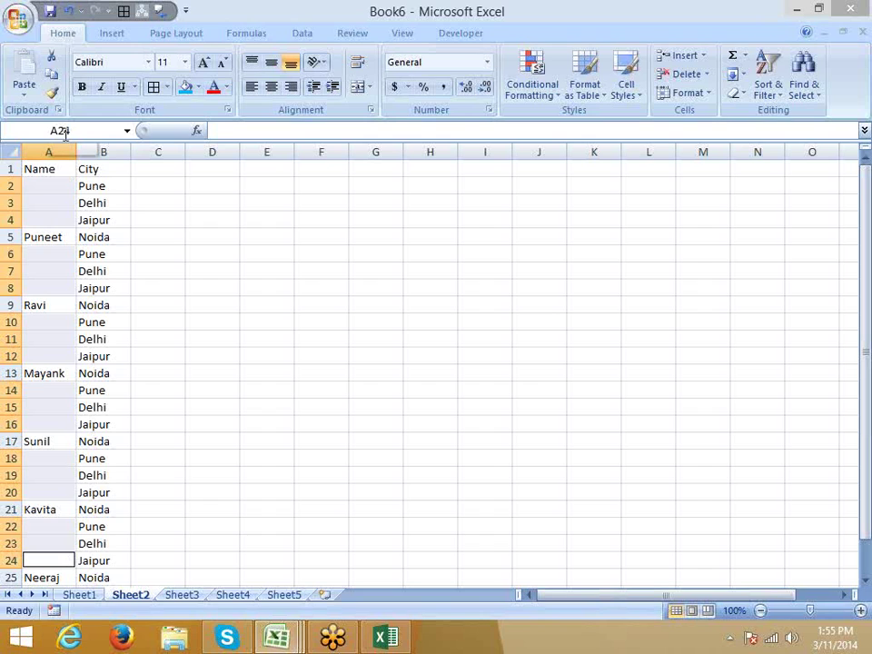
type("=")
key("Down")
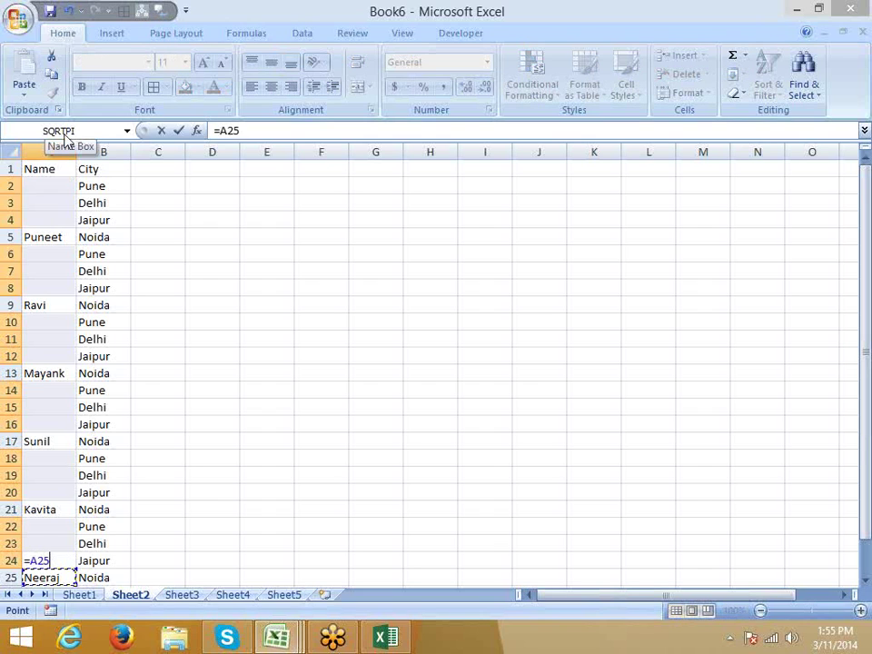
key("ctrl+Return")
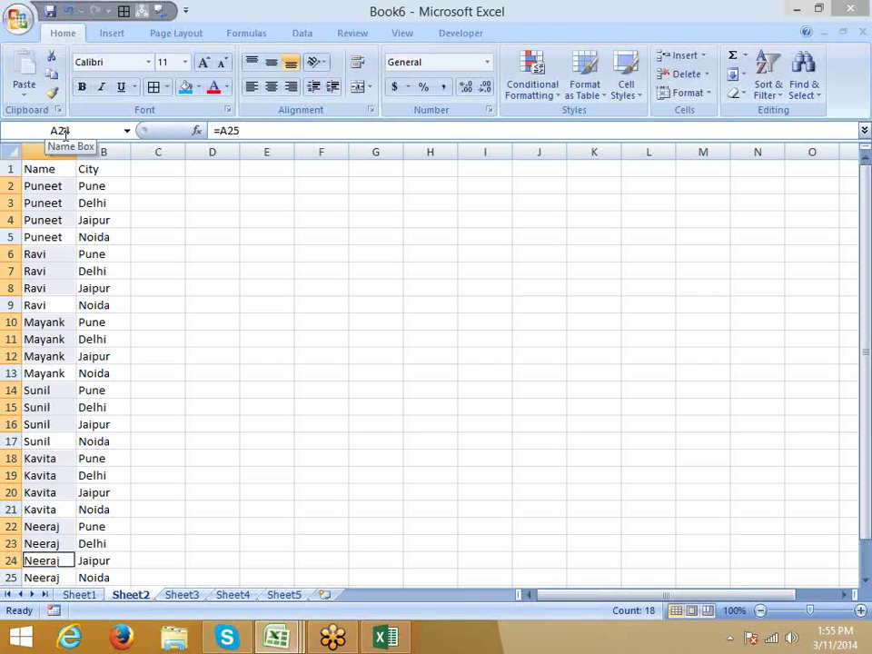
key("ctrl+z")
key("Right")
key("Right")
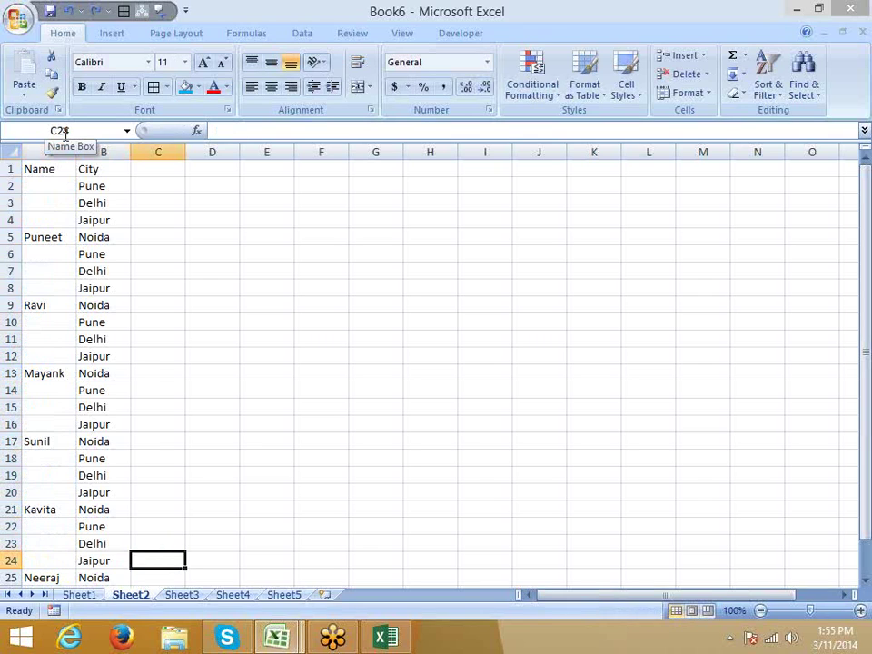
key("Right")
key("ctrl+Up")
key("Down")
key("shift+Down")
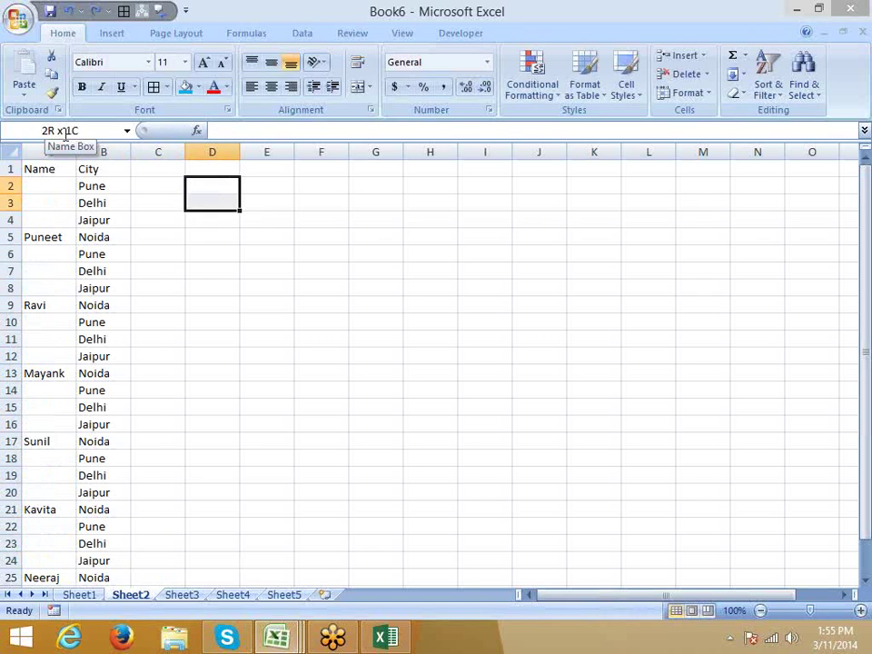
key("shift+Down")
key("shift+Down")
key("shift+Down")
key("shift+Down")
key("shift+Down")
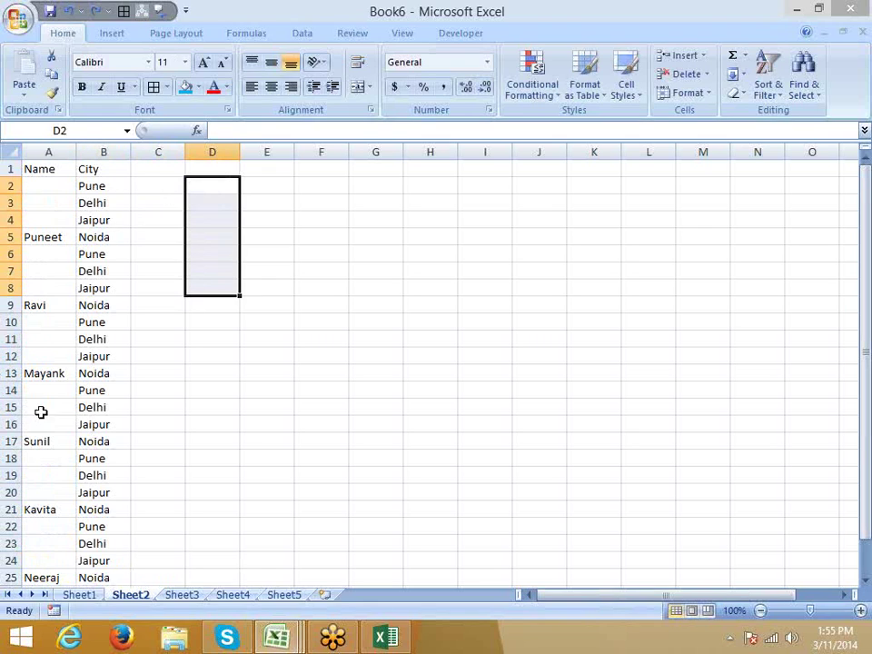
key("Return")
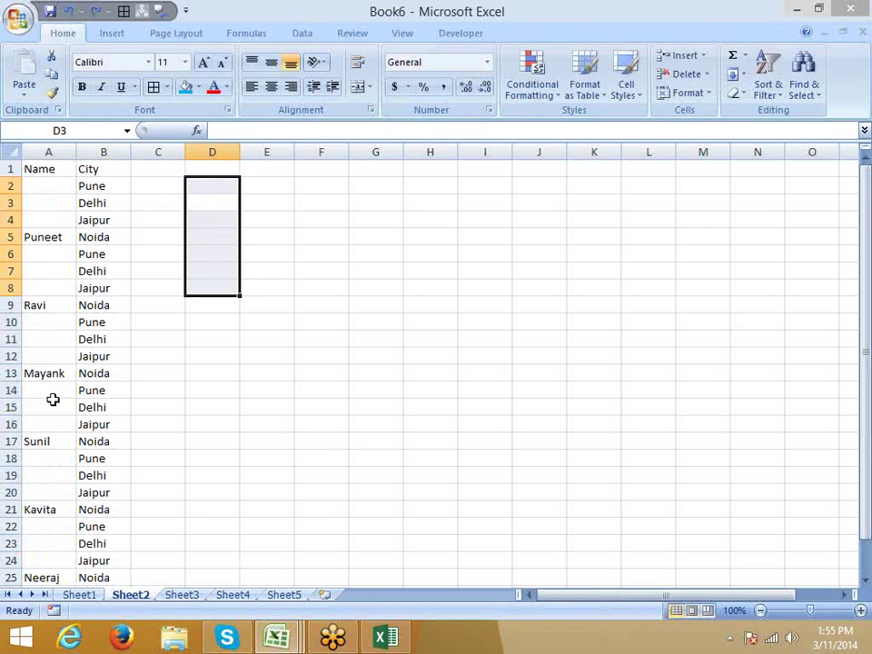
key("Return")
key("Return")
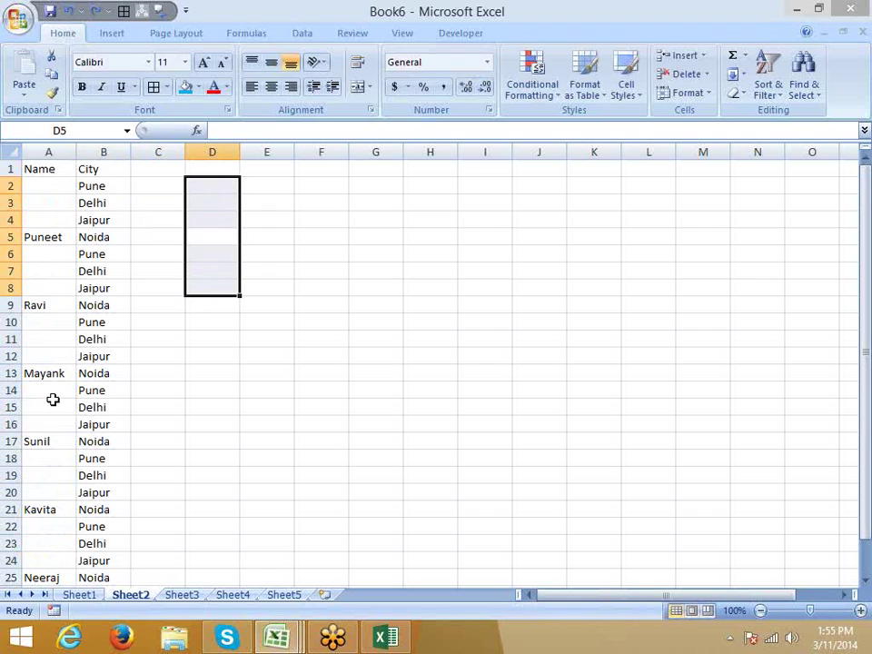
key("Return")
key("Return")
key("Return")
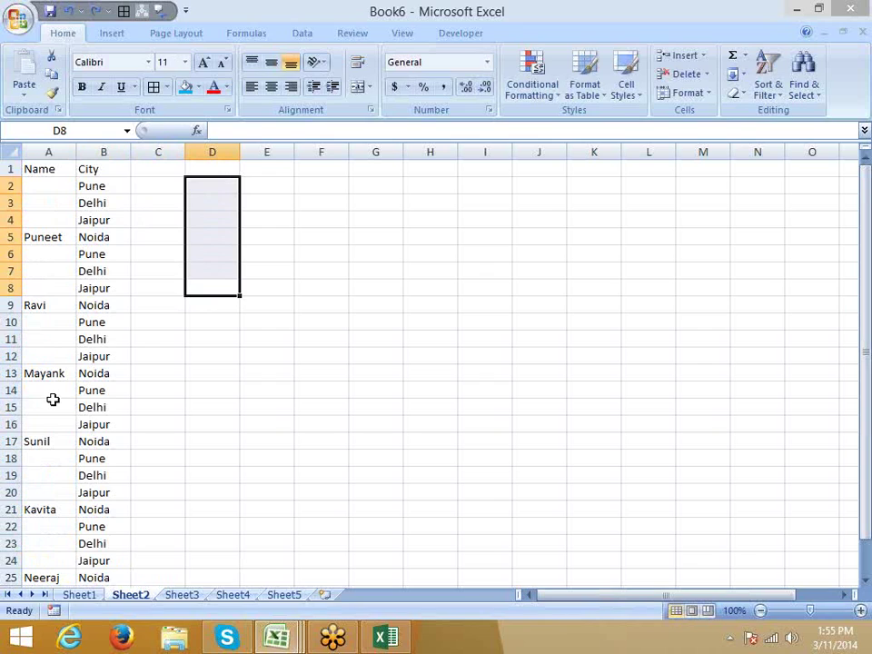
key("Return")
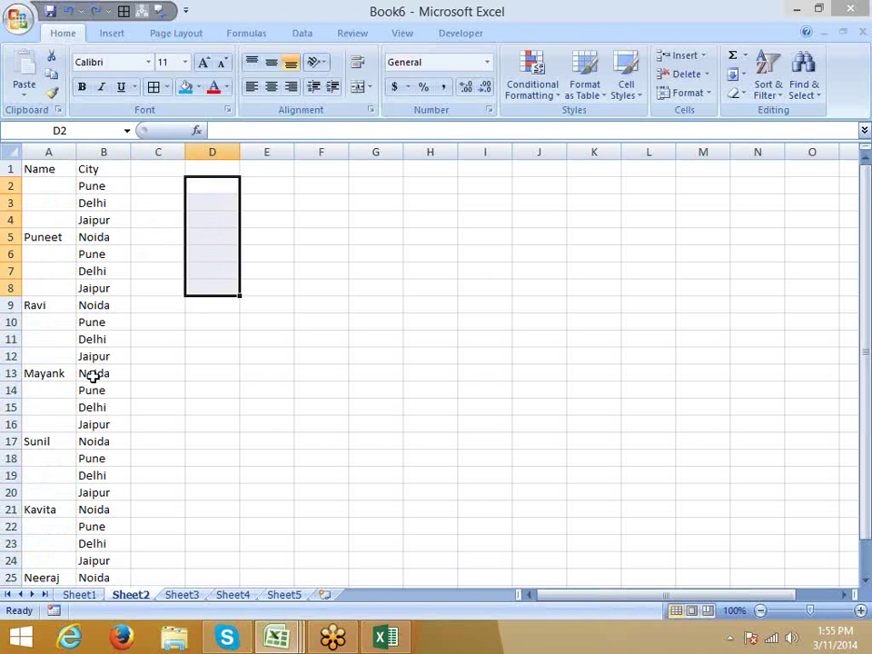
left_click(45, 189)
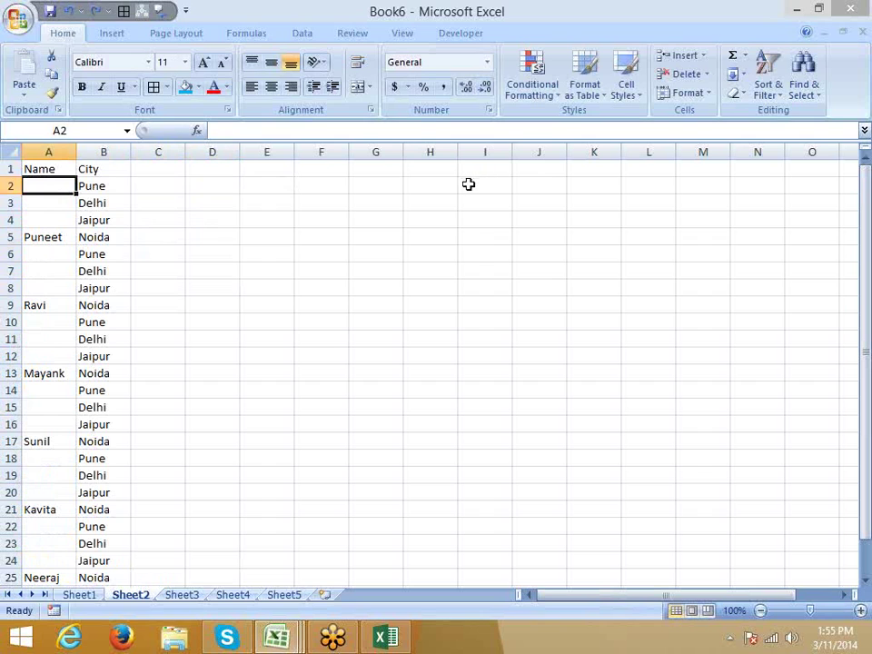
- Select the blank Name cells on Sheet2 with Go To Special > Blanks
key("F5")
left_click(348, 372)
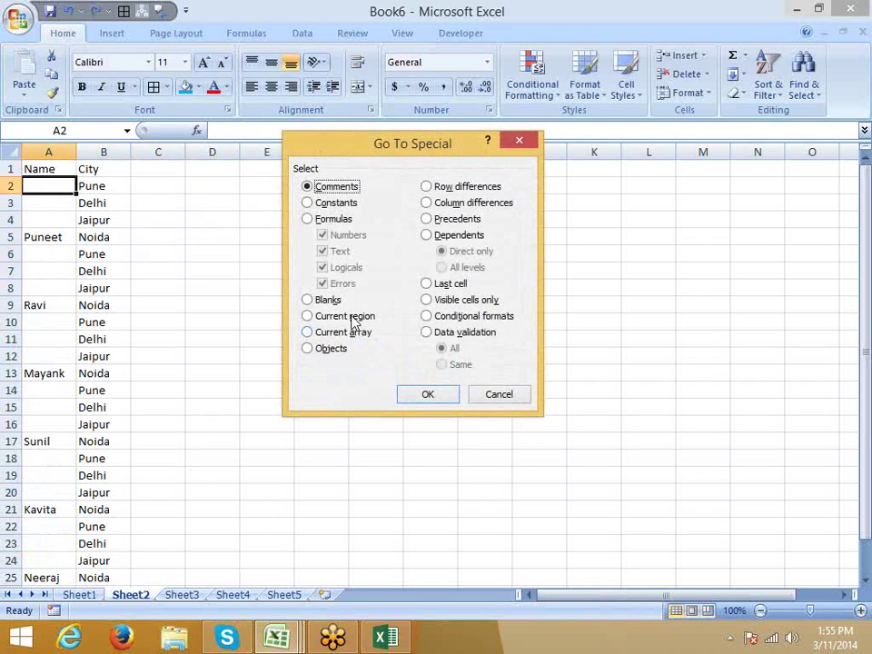
left_click(320, 299)
left_click(412, 390)
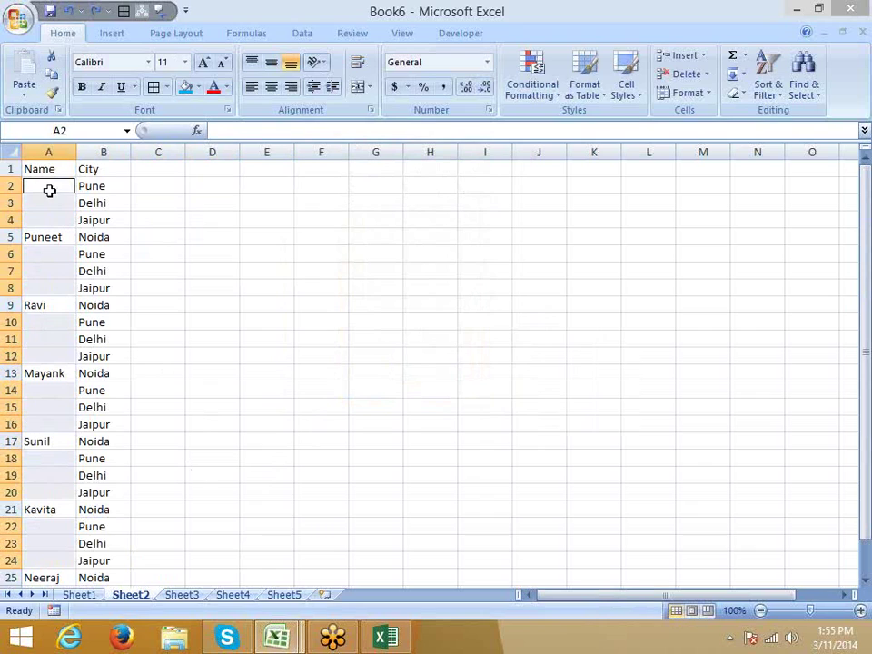
- Make A24 active and fill all blanks with a formula referencing the cell below (=A25)
key("Return")
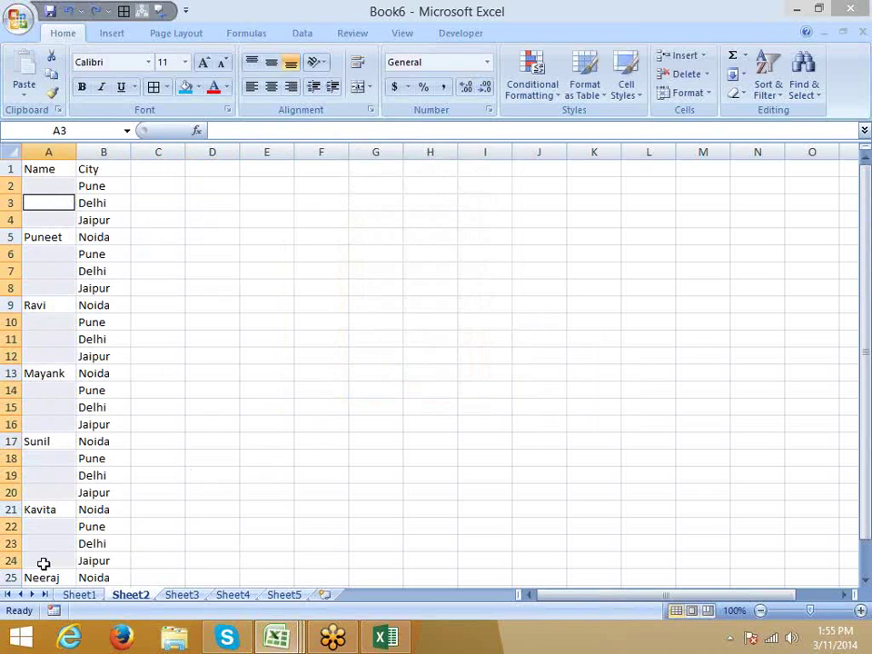
key("Up")
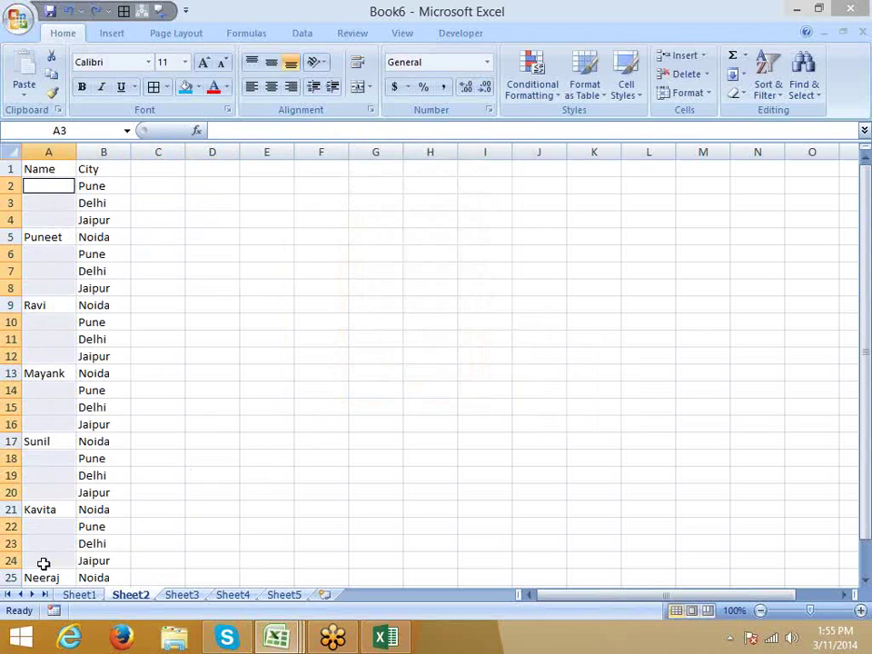
left_click(43, 563)
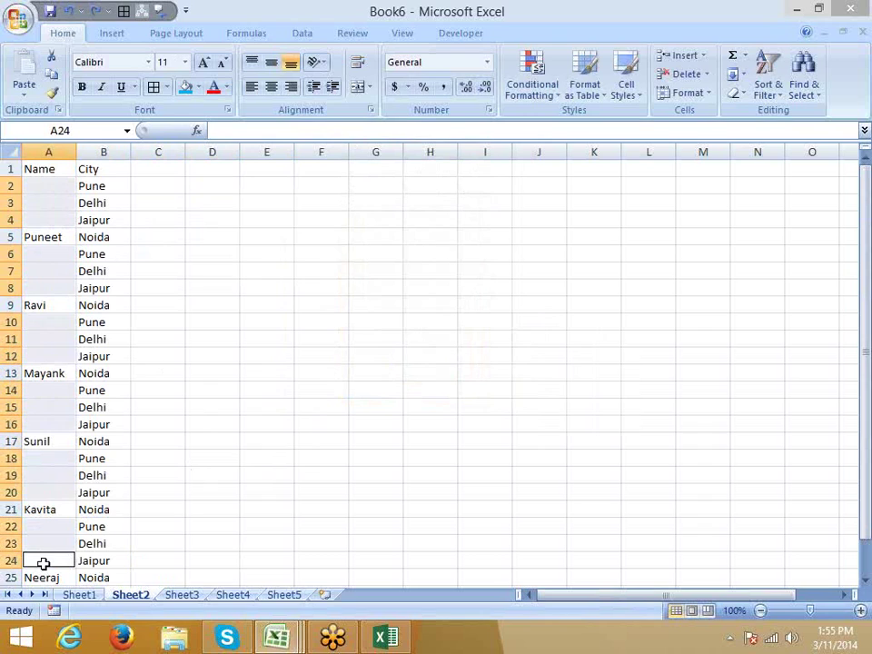
type("=")
key("Down")
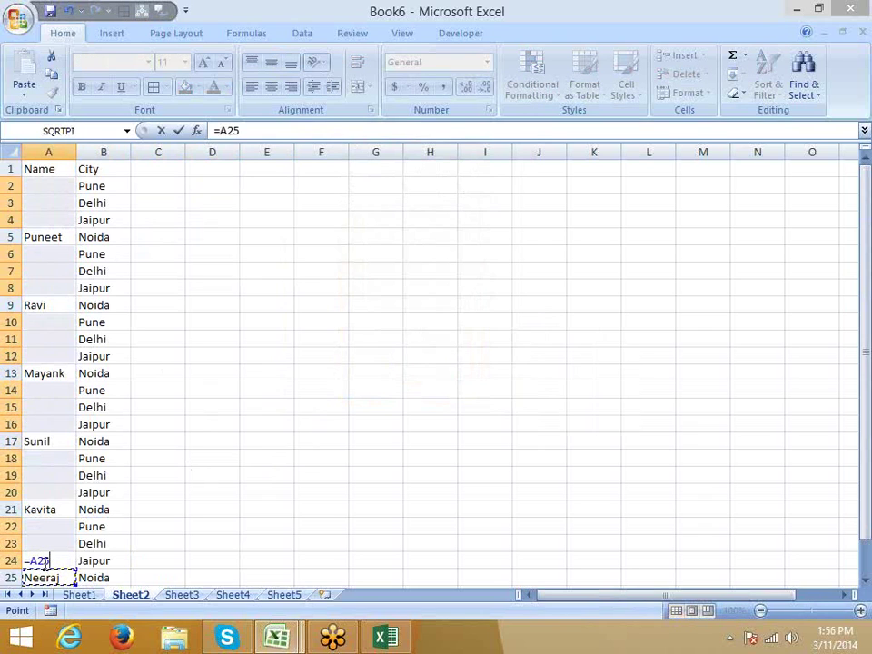
key("ctrl+Return")
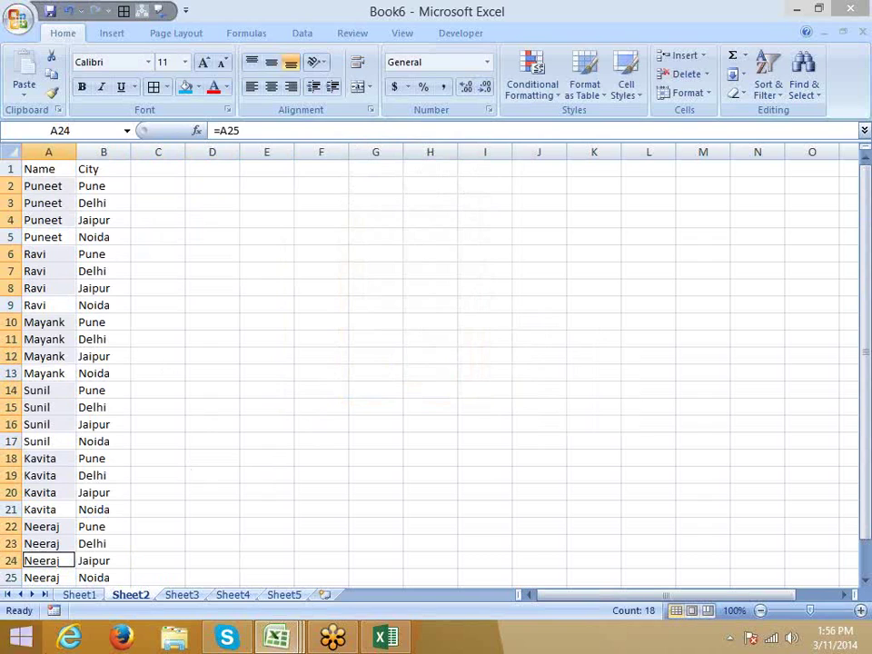
- Copy the City header and eleven cities from Sheet2 B1:B12 into column A of Sheet3
left_click(186, 595)
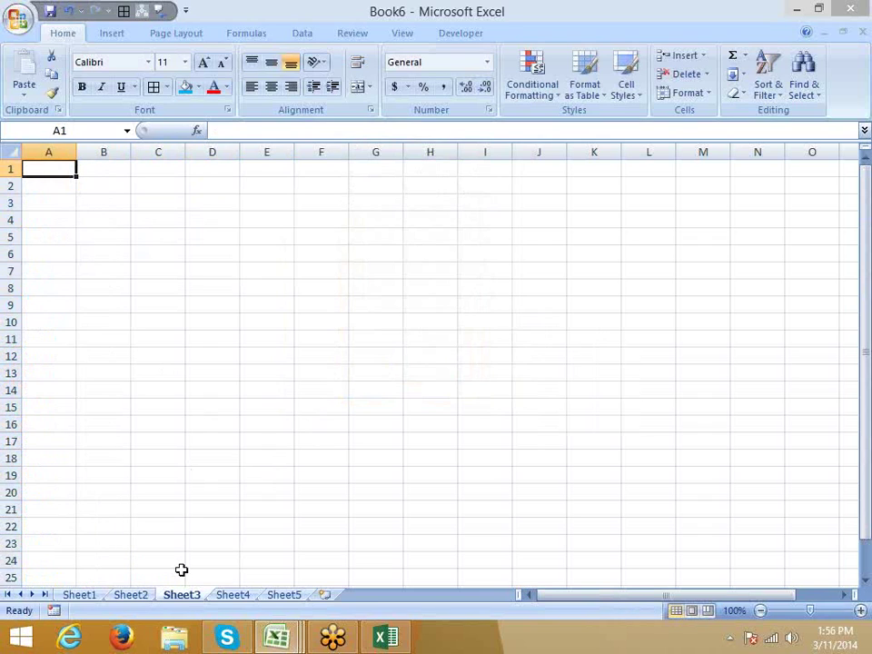
left_click(136, 595)
left_click(146, 423)
left_click_drag(91, 170, 91, 357)
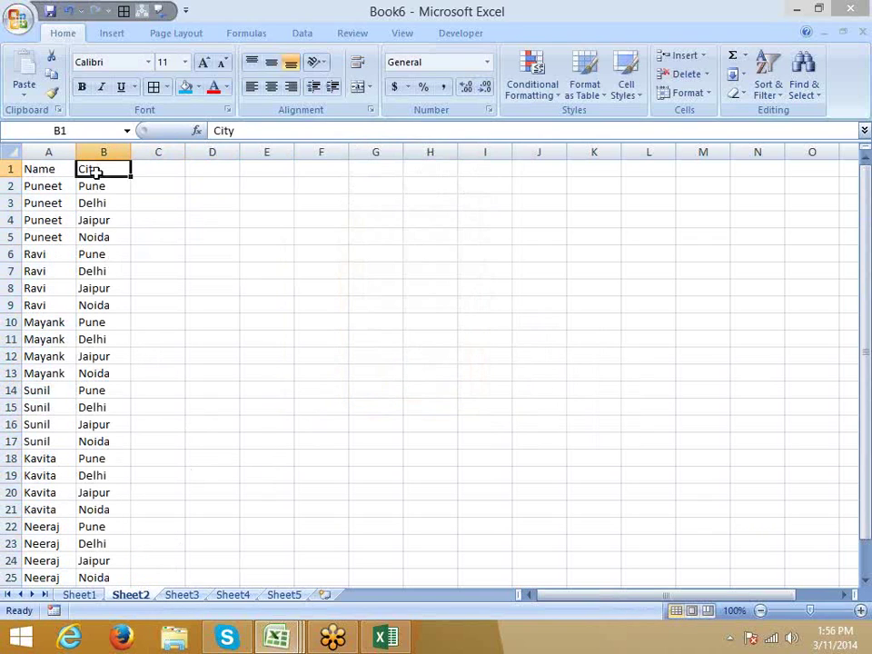
key("ctrl+c")
left_click(186, 595)
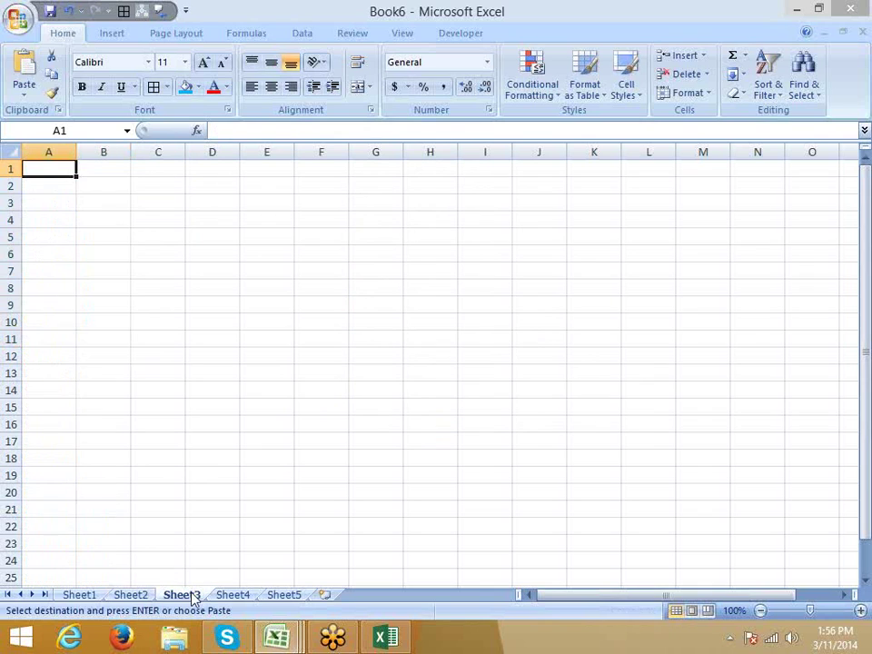
key("ctrl+v")
key("Escape")
left_click(158, 440)
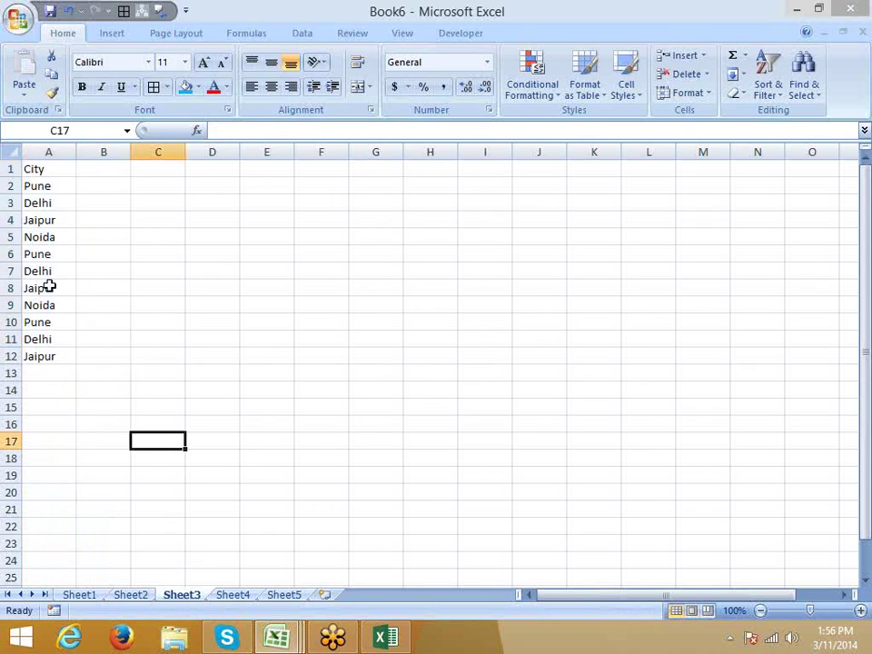
- Hide rows 3 through 7 on Sheet3
left_click_drag(12, 203, 12, 270)
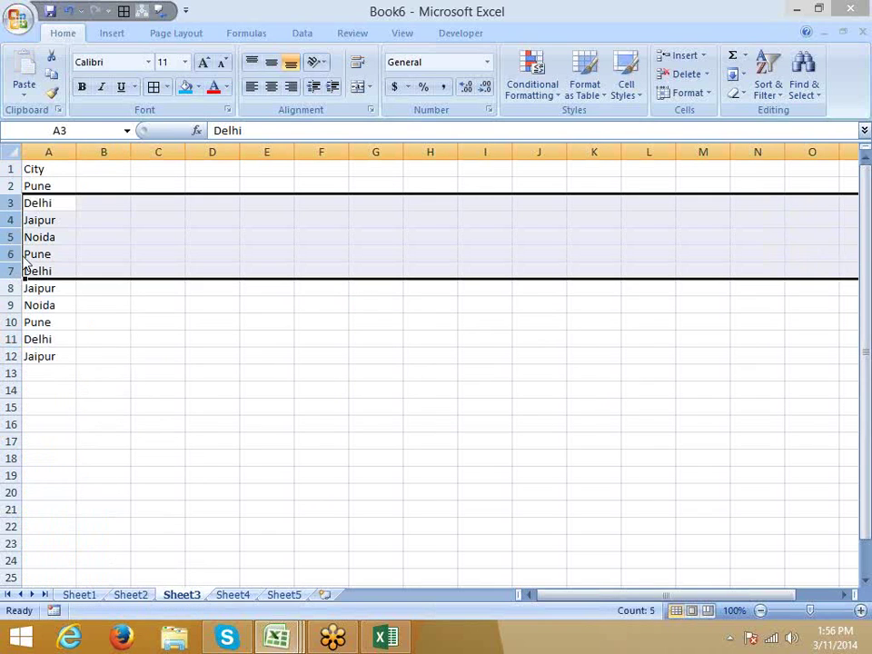
right_click(24, 254)
left_click(69, 429)
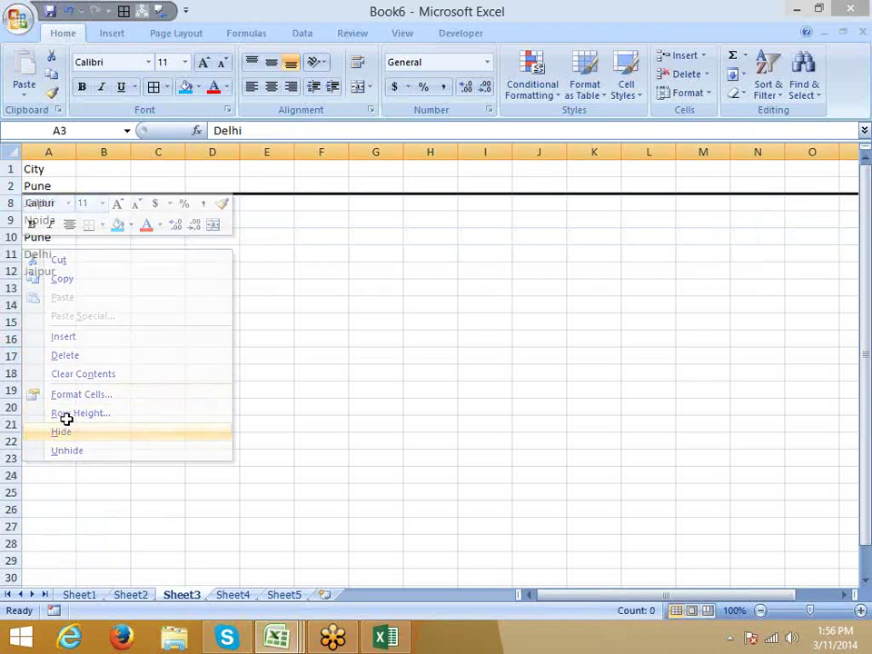
left_click(63, 422)
- Test-paste the city list A1:A12 at B18, undo it, and reselect A1:A12
left_click_drag(34, 171, 36, 271)
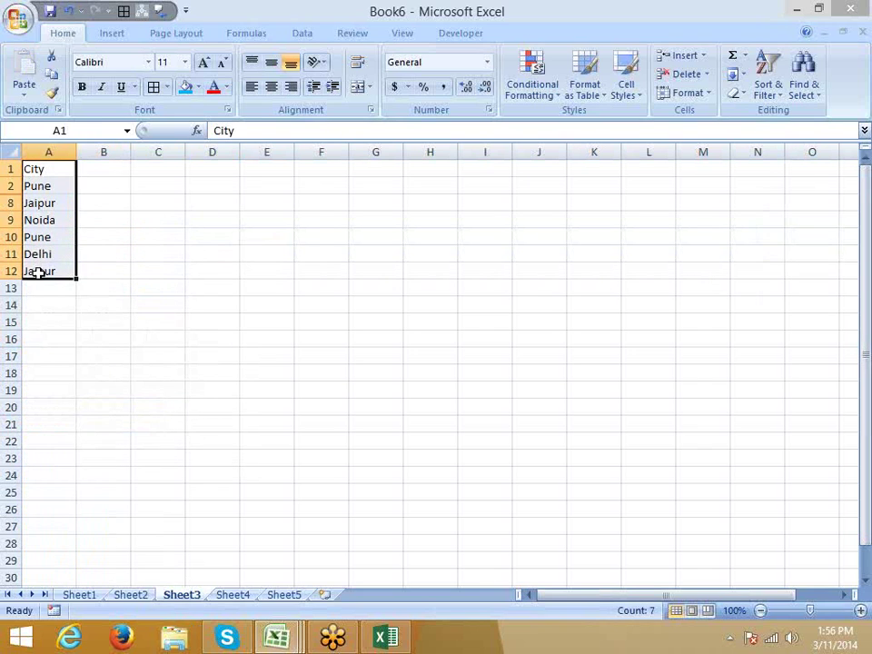
key("ctrl+c")
left_click(122, 371)
key("ctrl+v")
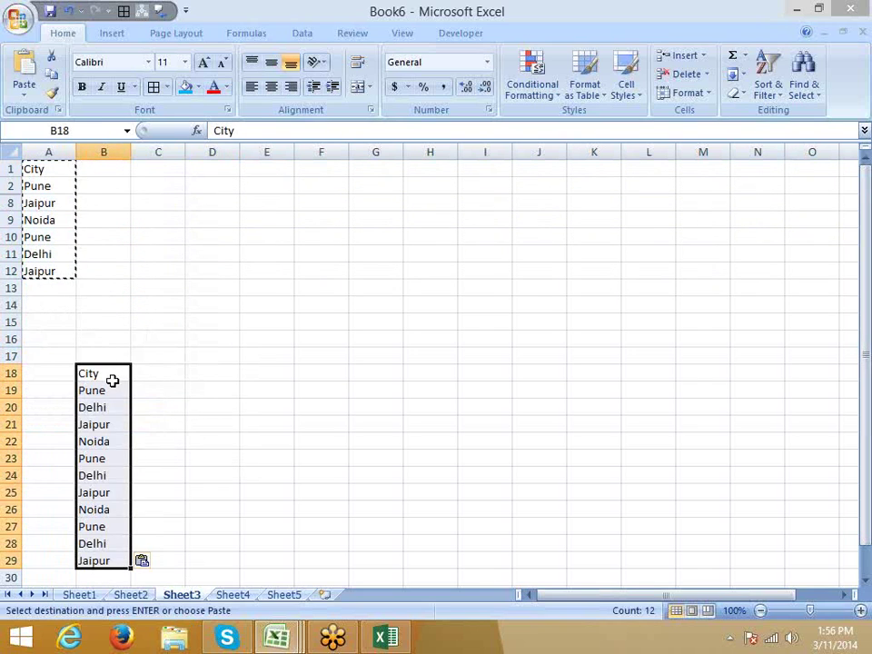
key("ctrl+z")
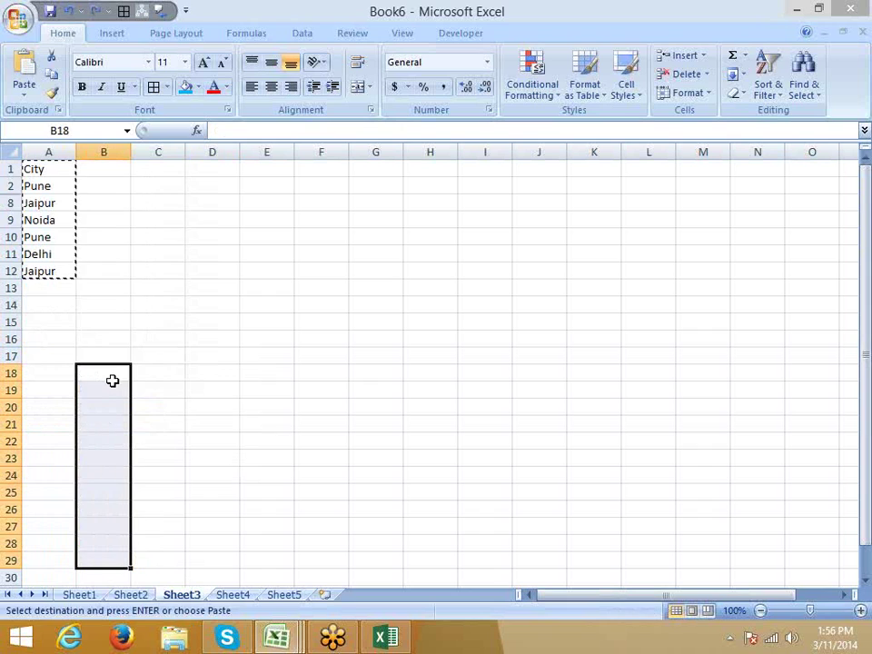
key("Escape")
left_click_drag(46, 169, 46, 270)
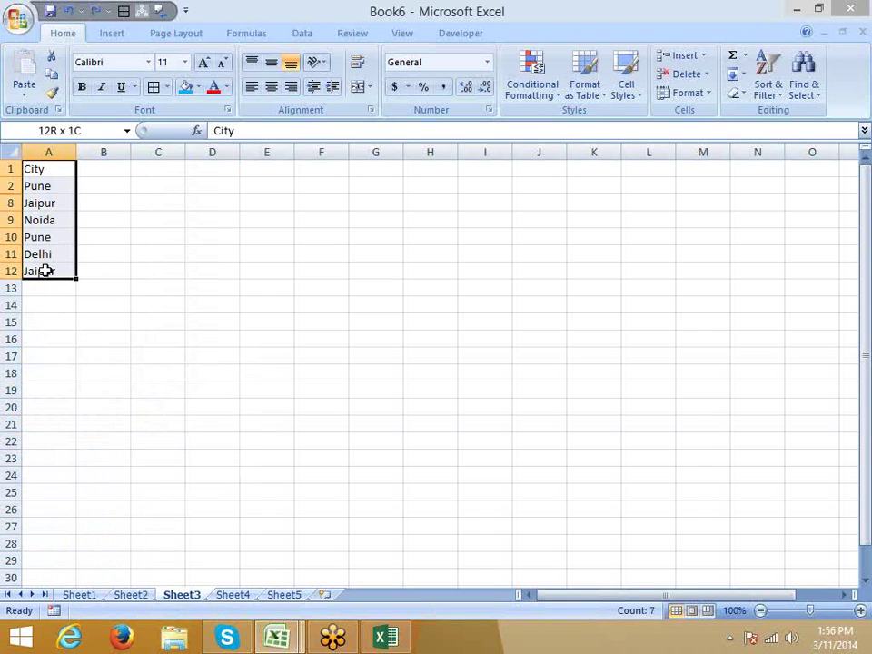
left_click(805, 91)
- Use Go To Special > Visible cells only on A1:A12 and paste the seven visible cities at D17
left_click(777, 169)
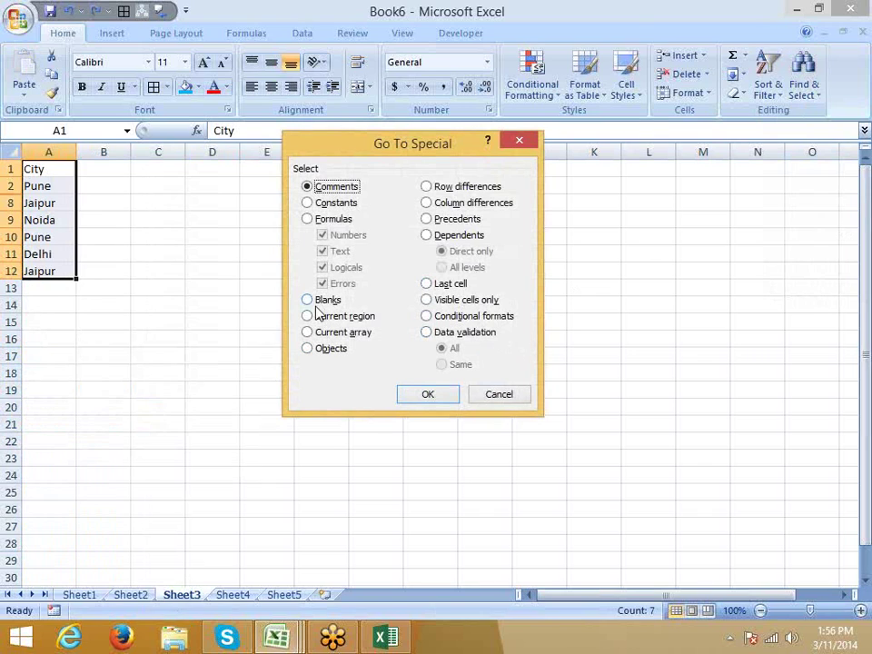
left_click(454, 309)
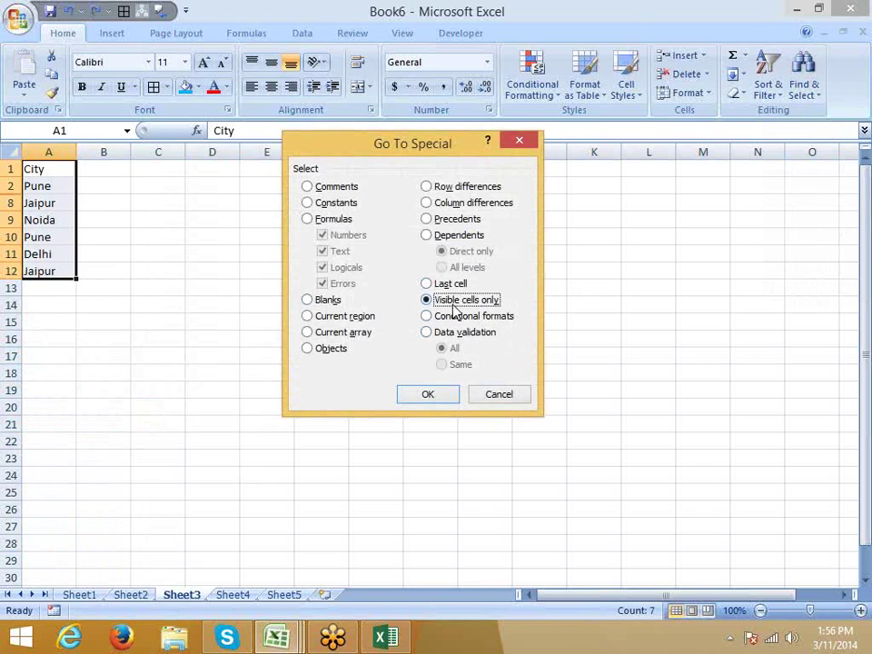
left_click(439, 398)
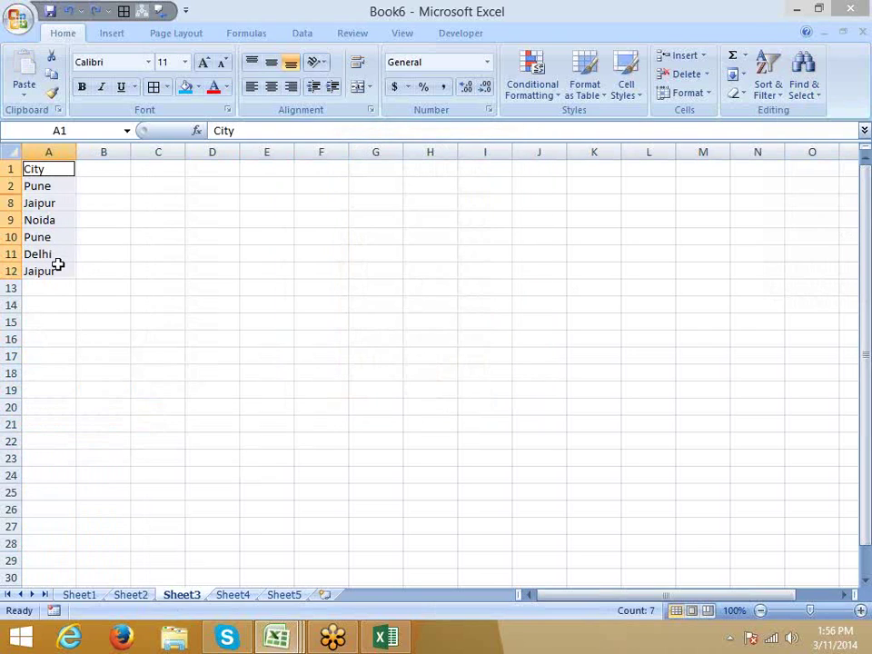
key("ctrl+c")
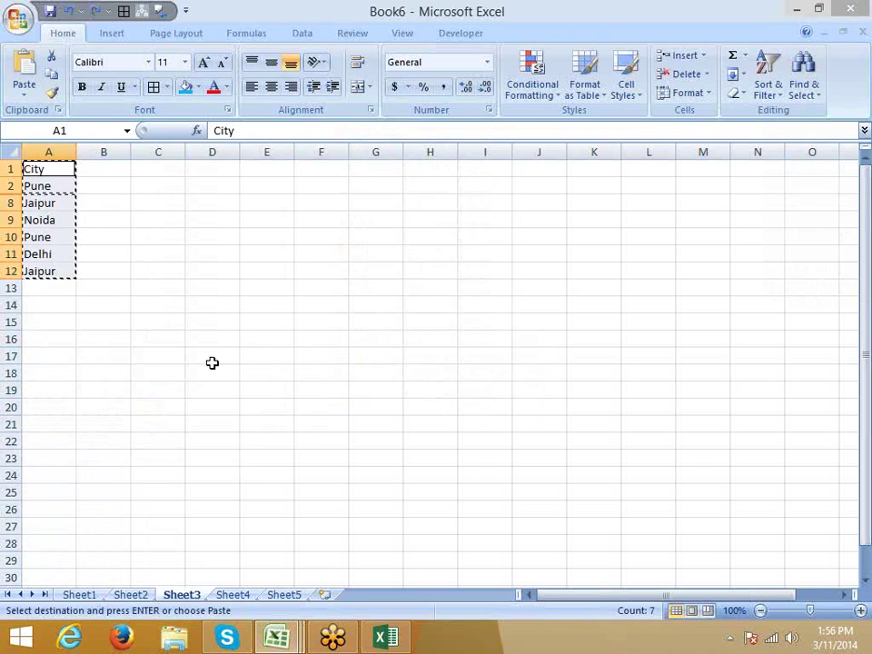
left_click(192, 355)
key("ctrl+v")
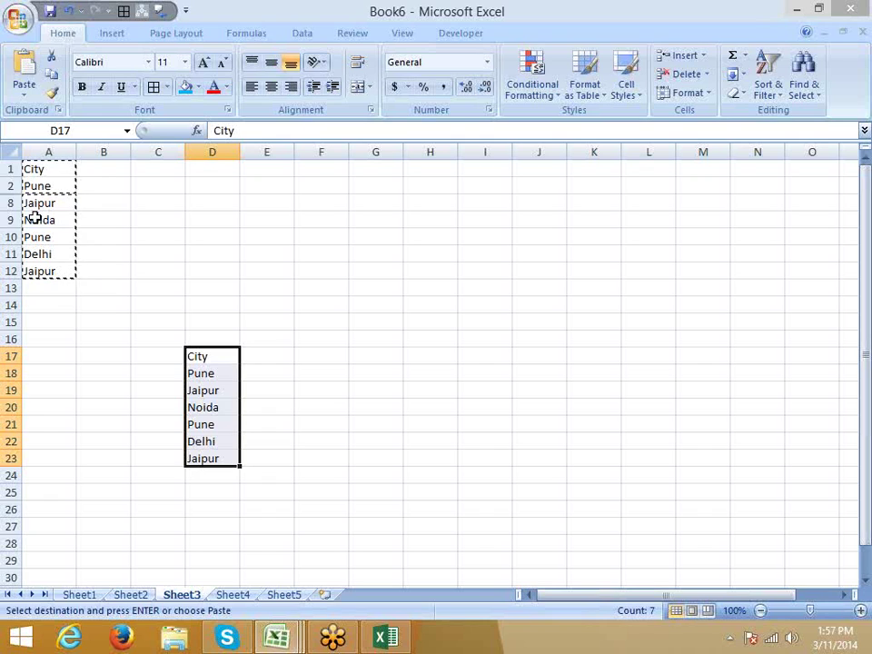
left_click(232, 284)
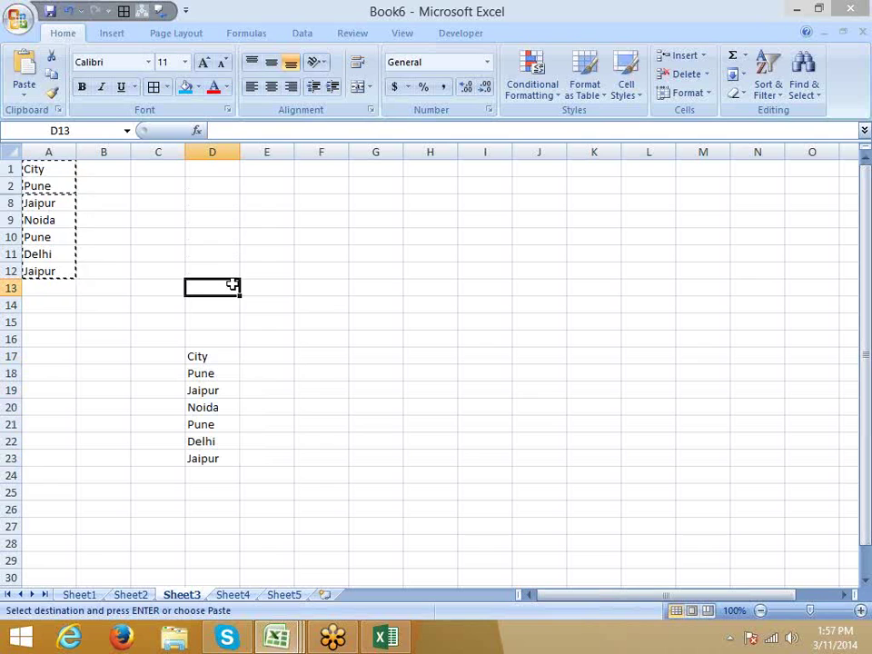
key("Escape")
left_click(33, 335)
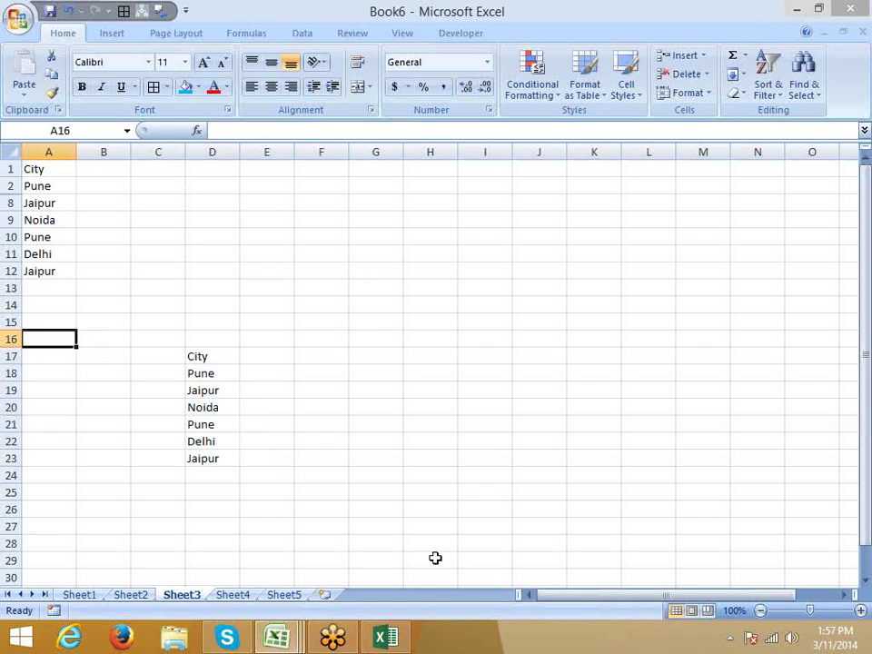
- Switch to Book4 and look through the Clear and Fill options on the Home ribbon
left_click(409, 637)
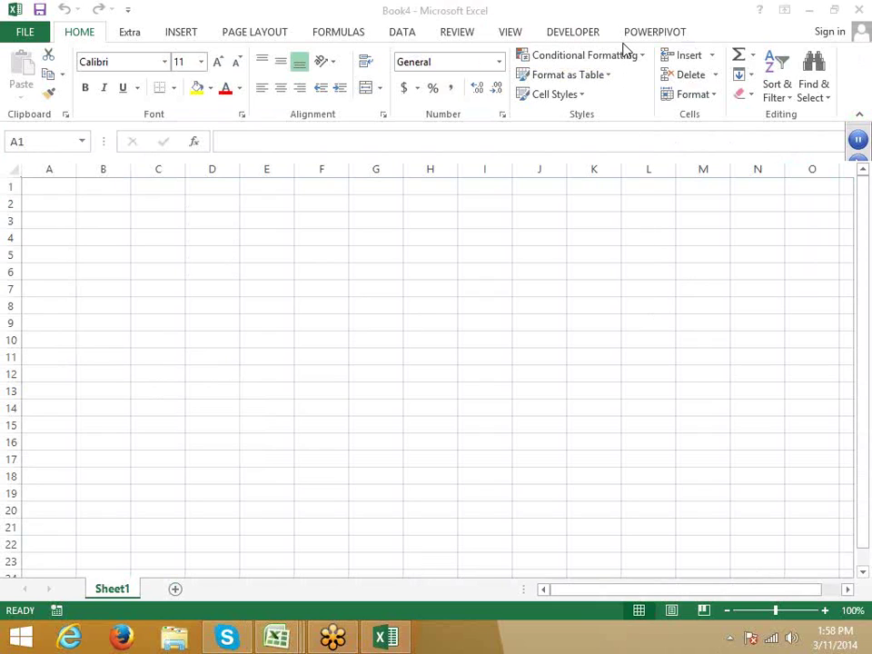
left_click(746, 97)
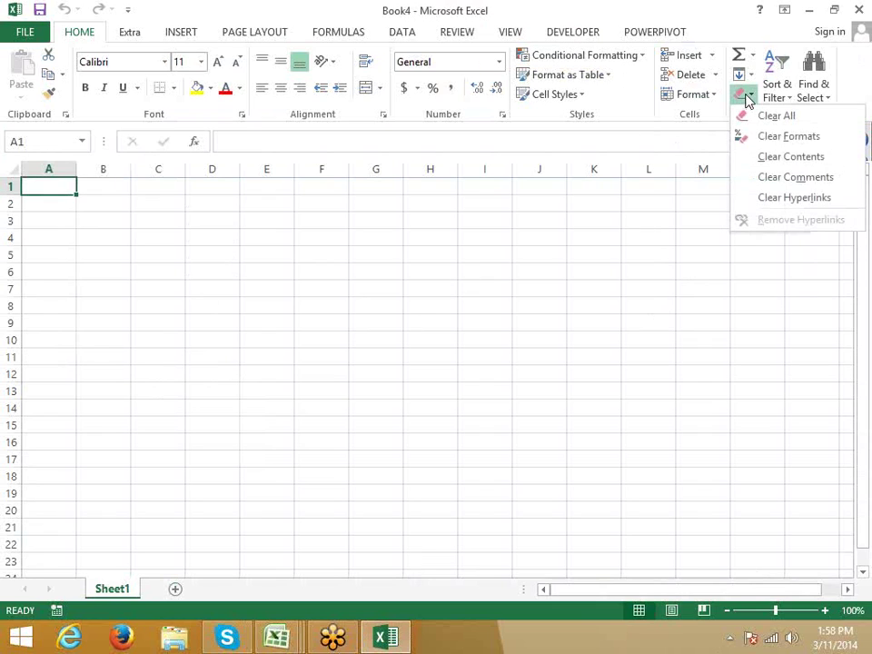
left_click(751, 76)
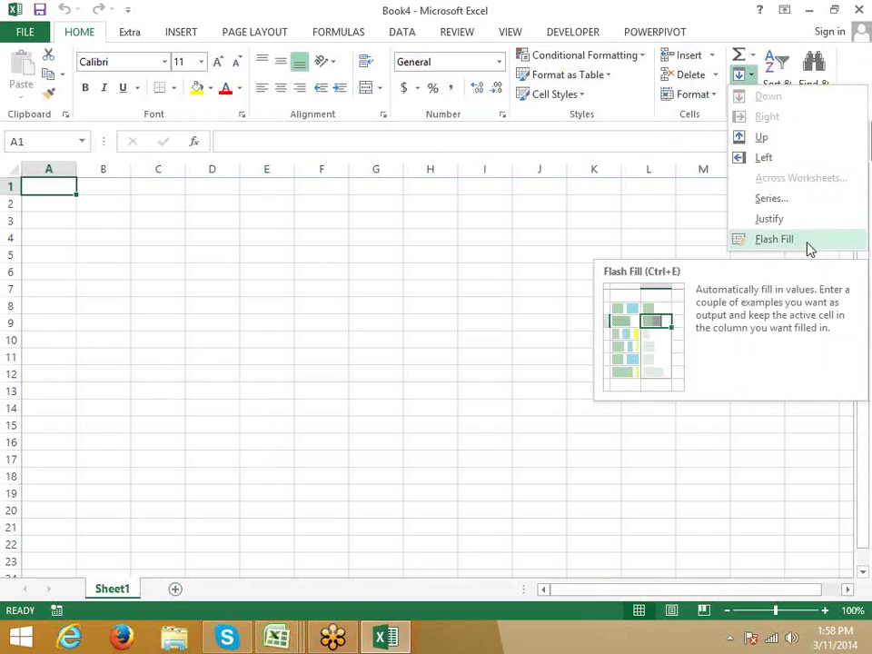
left_click(58, 201)
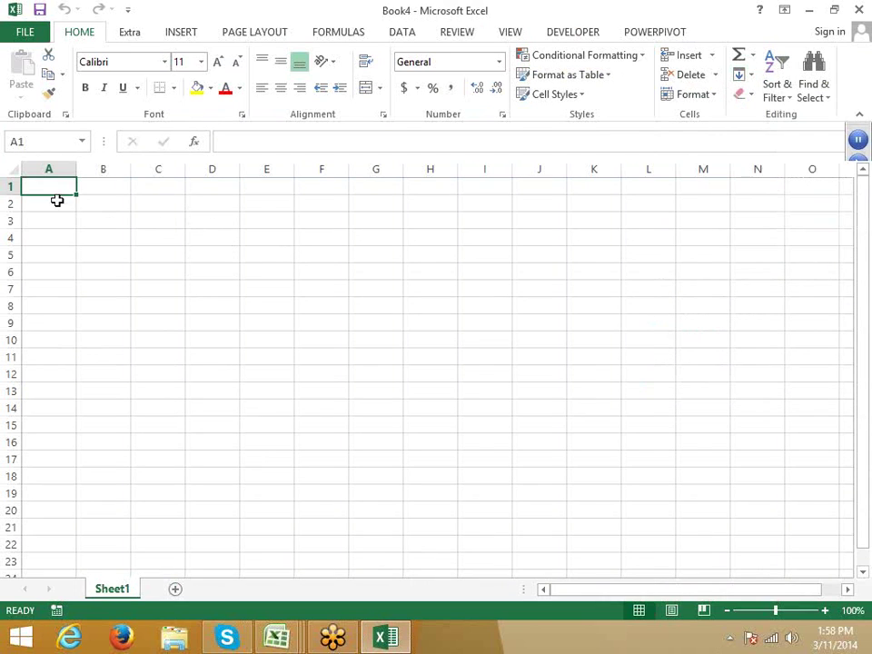
- Type five people's full names into A1:A5 and AutoFit column A to fit them
type("S")
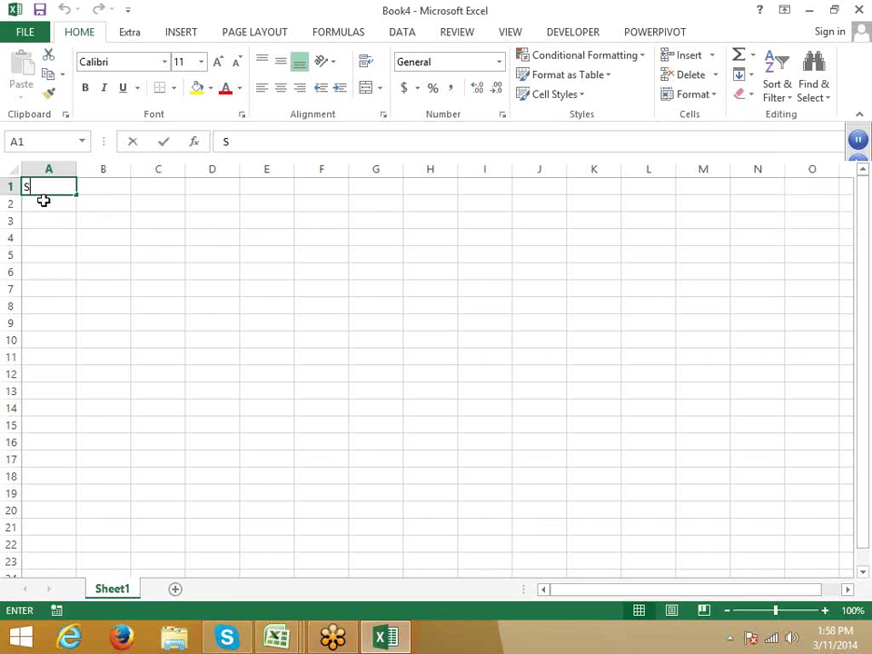
type("ujeet")
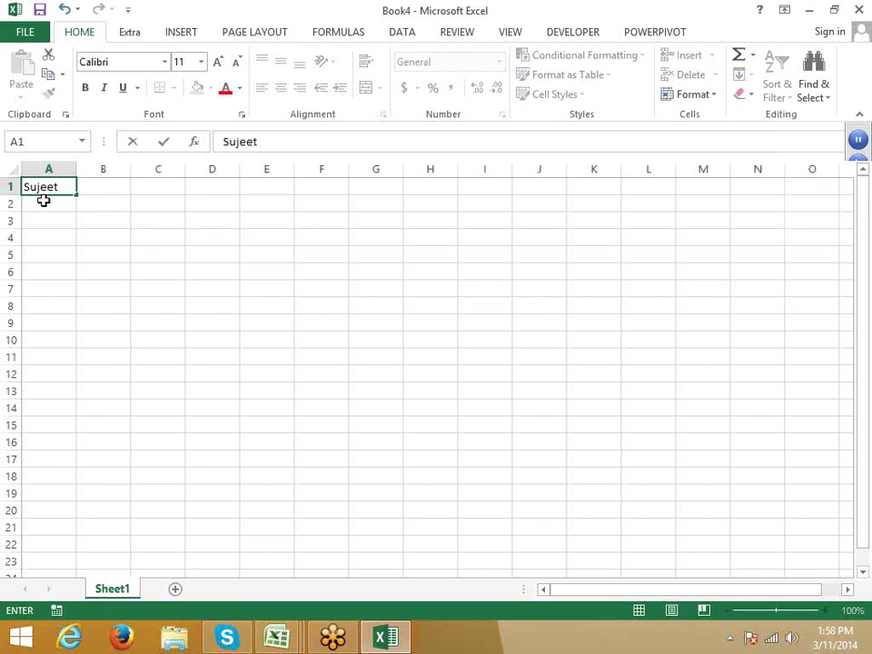
type(" Kumar")
key("Return")
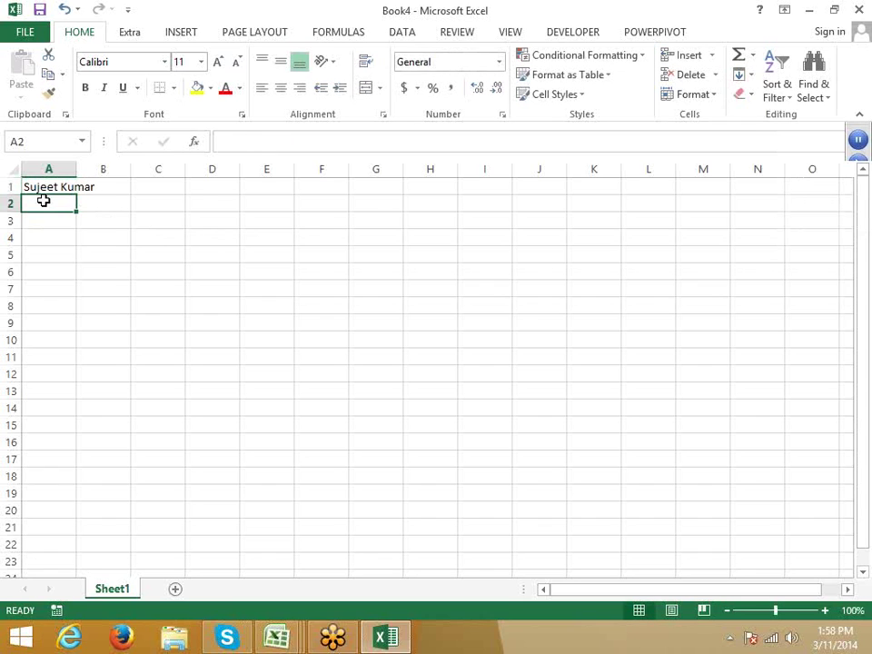
type("Manis")
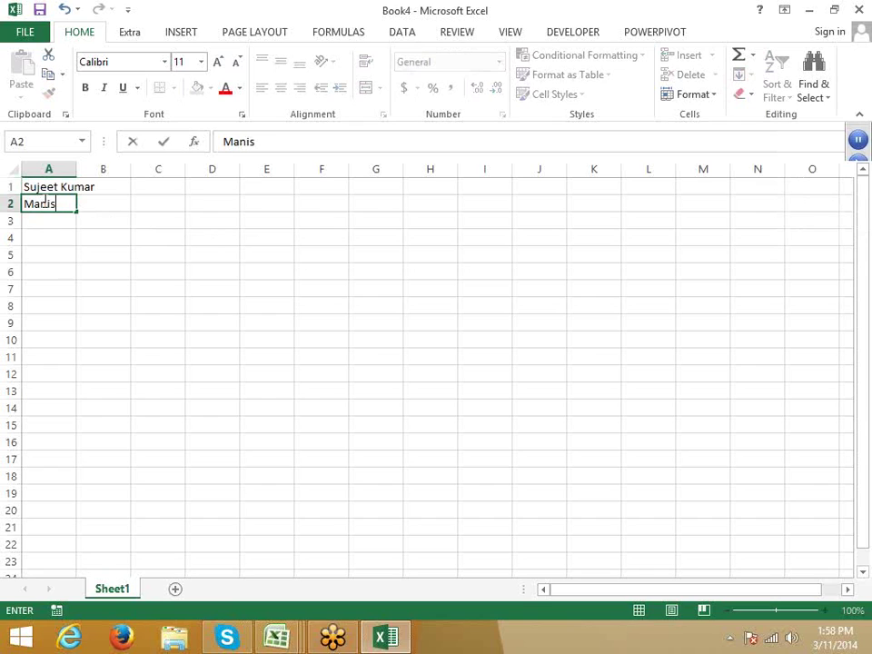
type("h Sin")
type("g")
key("Return")
type("Nee")
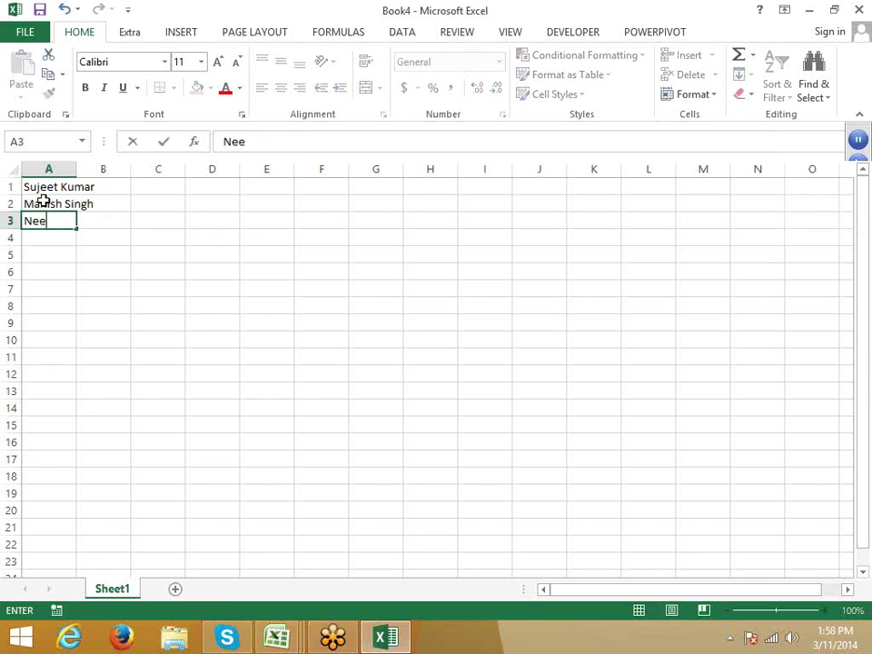
type("raj")
type(" Neg")
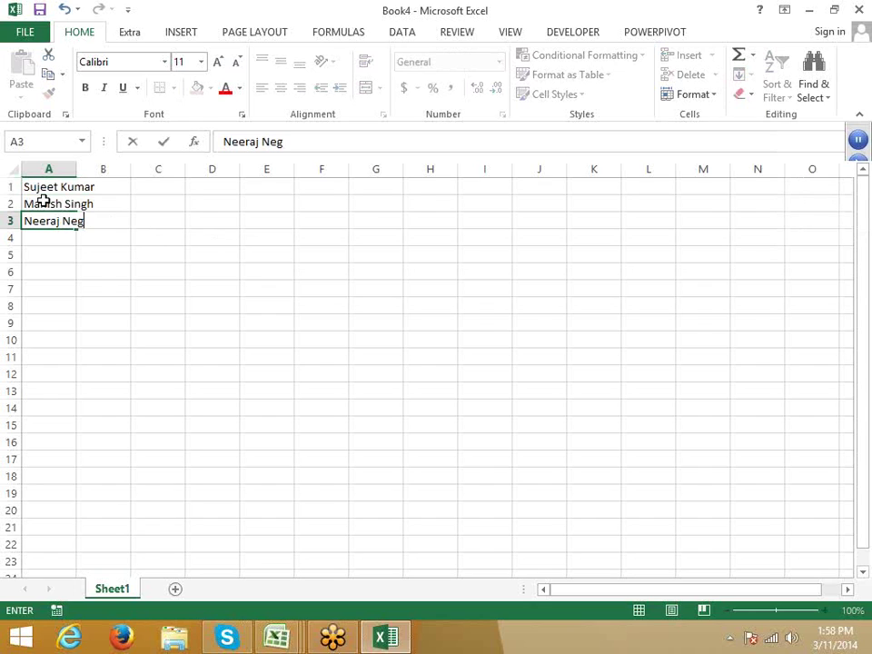
type("i")
key("Return")
type("M")
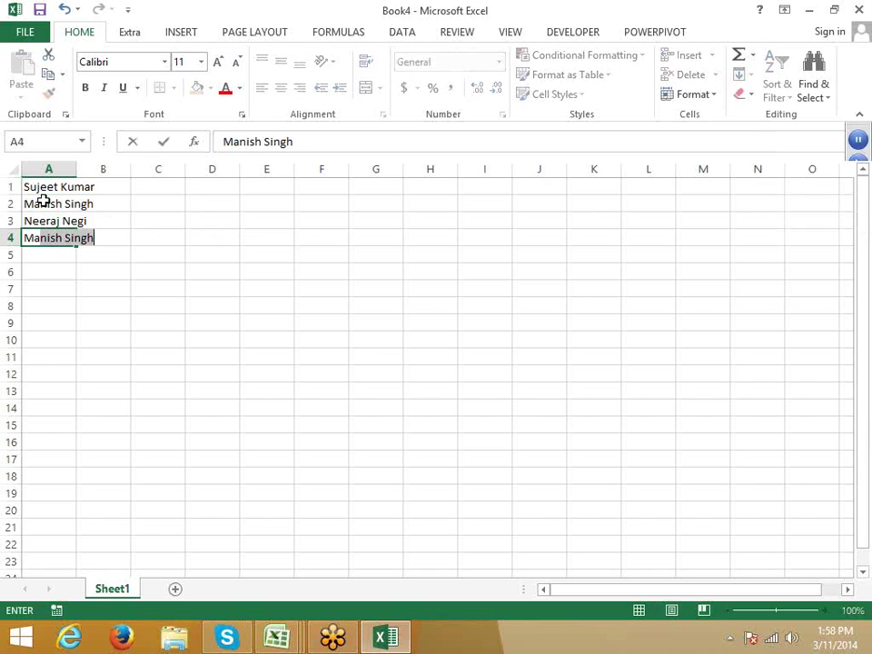
type("anish ")
type("Sharm")
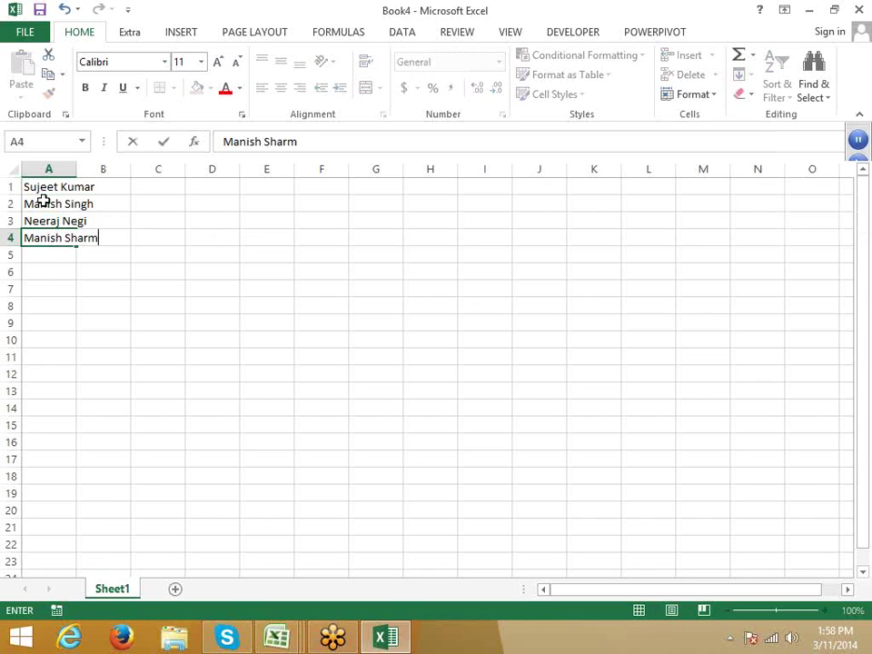
type("a")
key("Return")
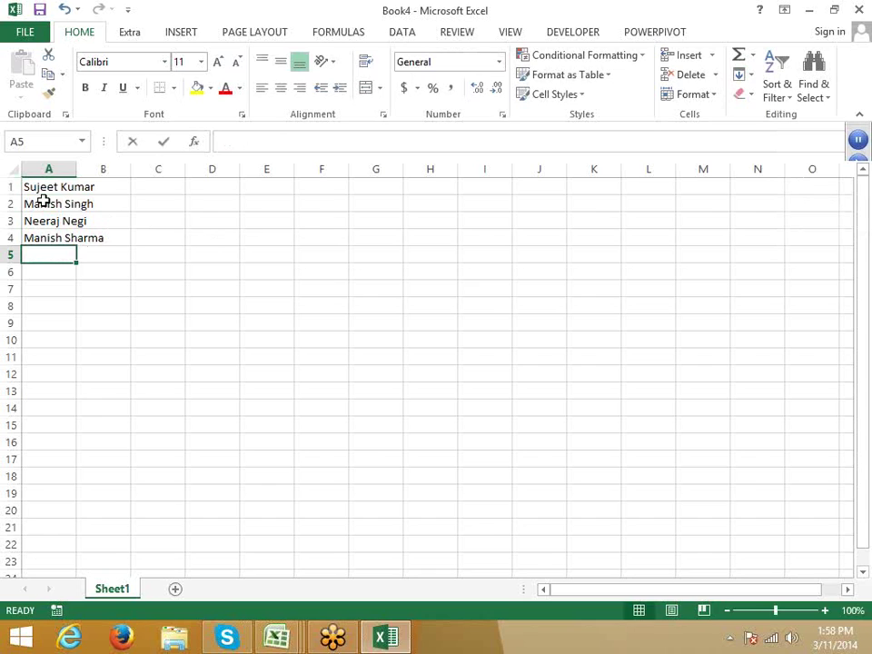
type("Nita ")
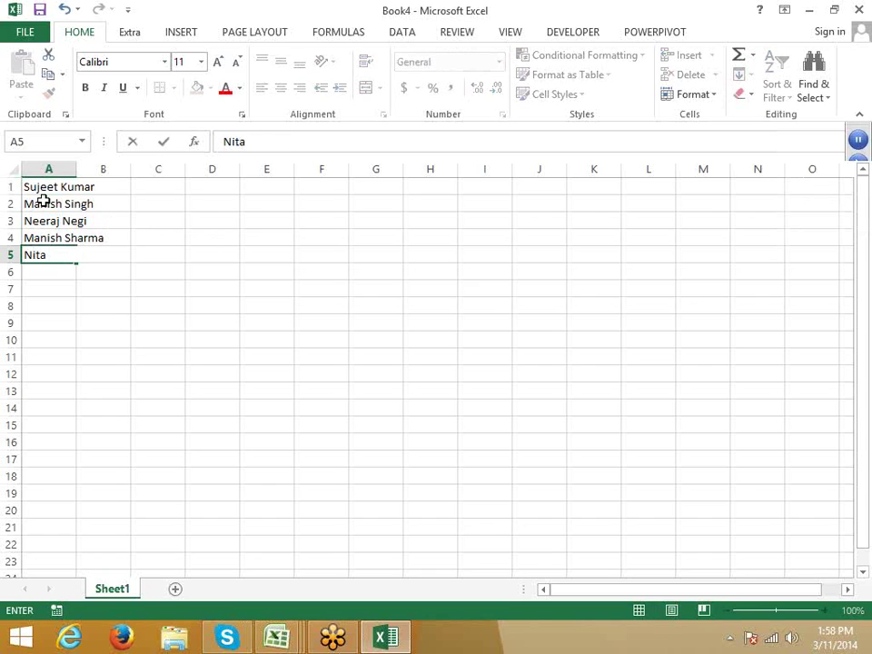
type("Kumari")
key("Return")
double_click(84, 181)
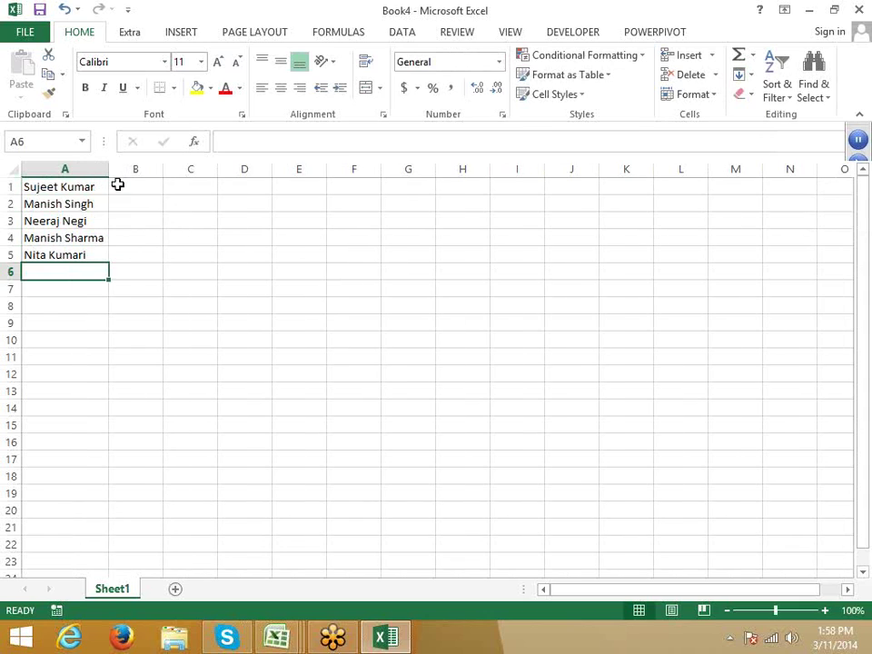
left_click(117, 183)
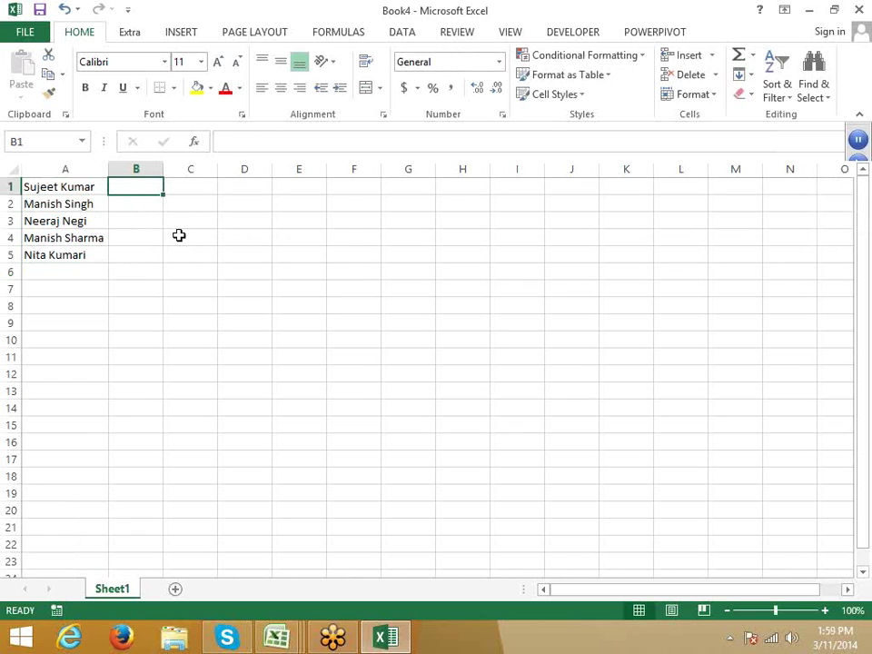
- Type the first surname in B1 and Flash Fill the remaining surnames into B2:B5
type("Ku")
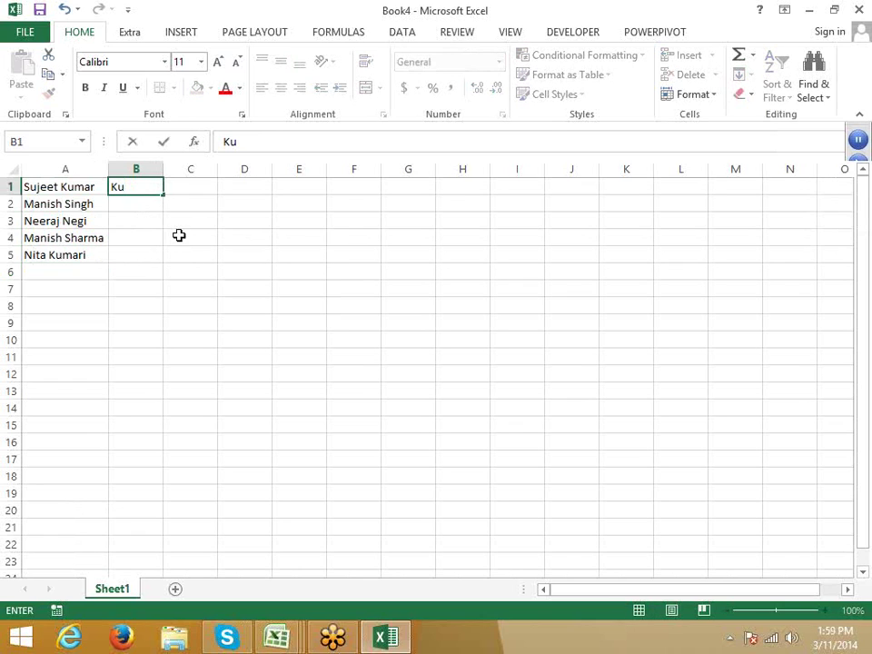
type("mar")
key("ctrl+Return")
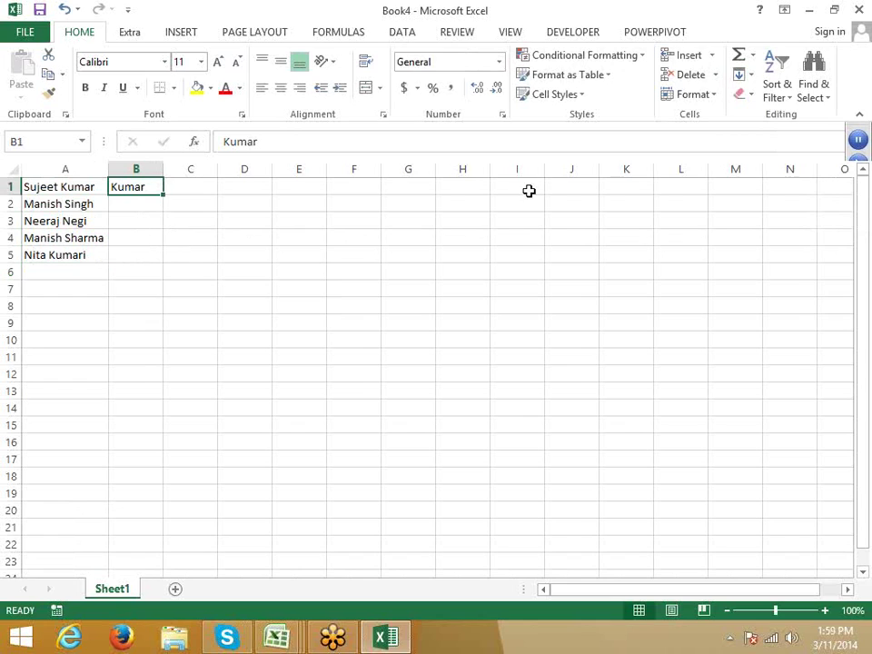
left_click(752, 80)
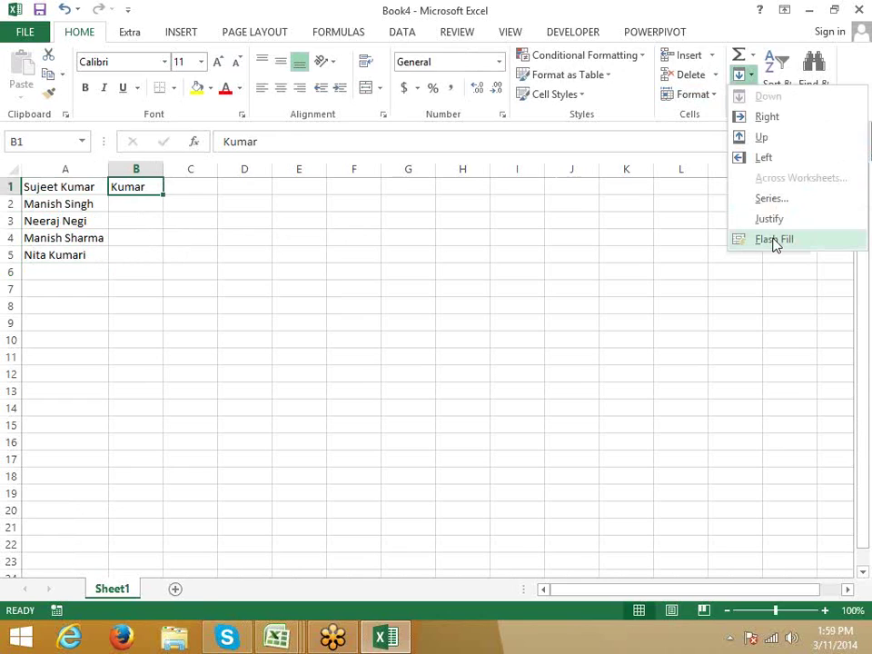
left_click(773, 240)
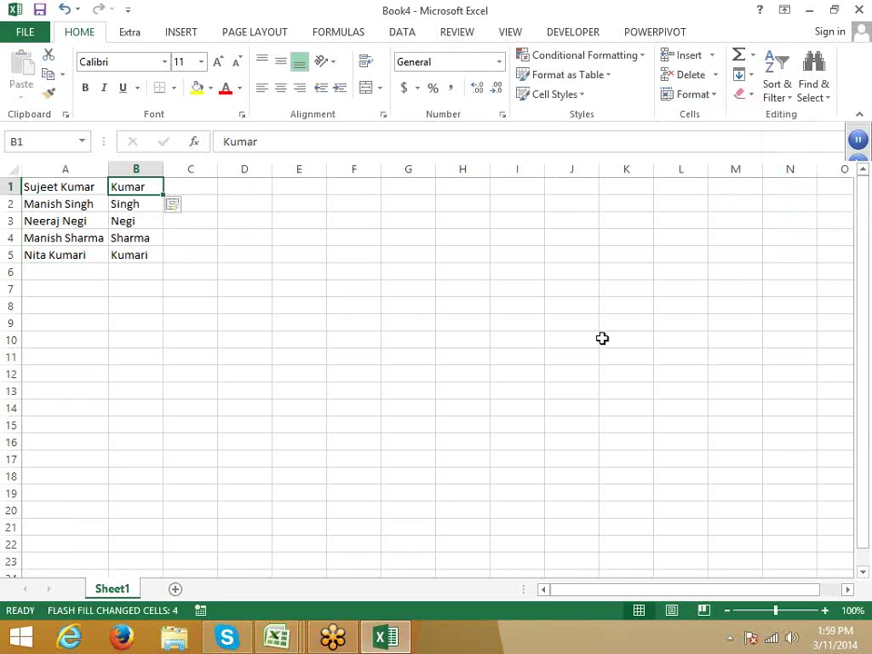
- Type the first first-name in C1 and Flash Fill C2:C5 with Ctrl+E
left_click(182, 184)
type("S")
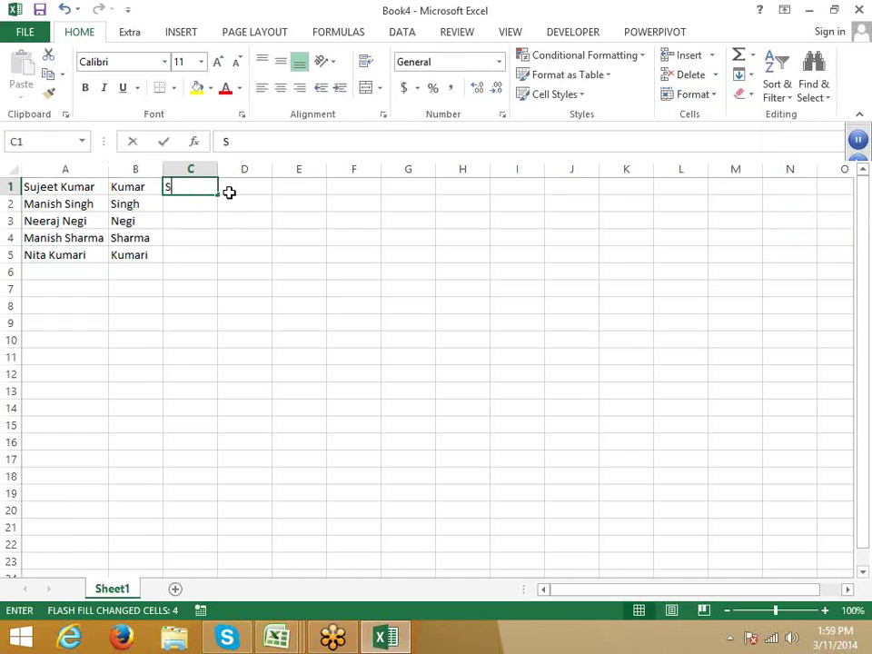
type("ujeet")
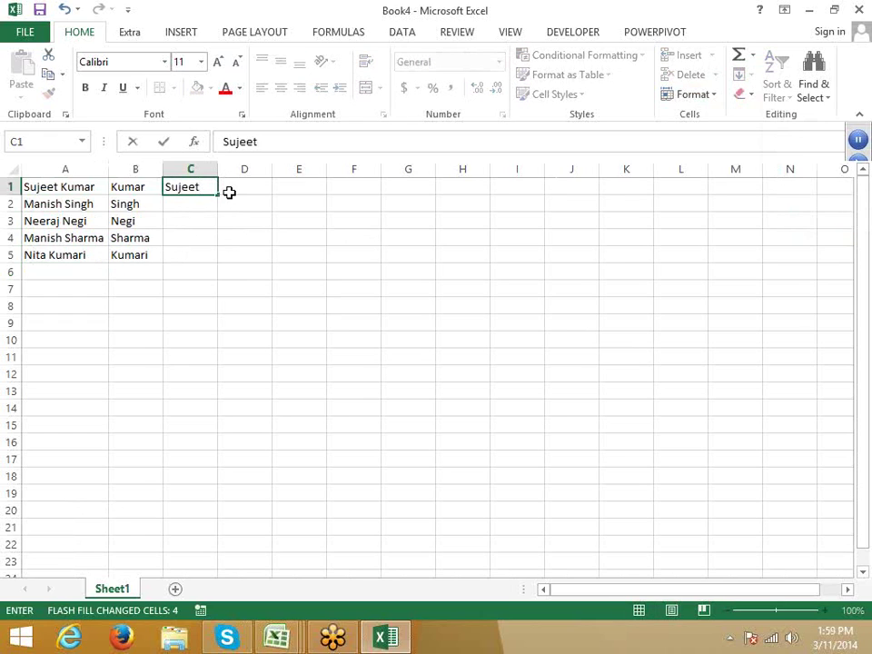
key("ctrl+Return")
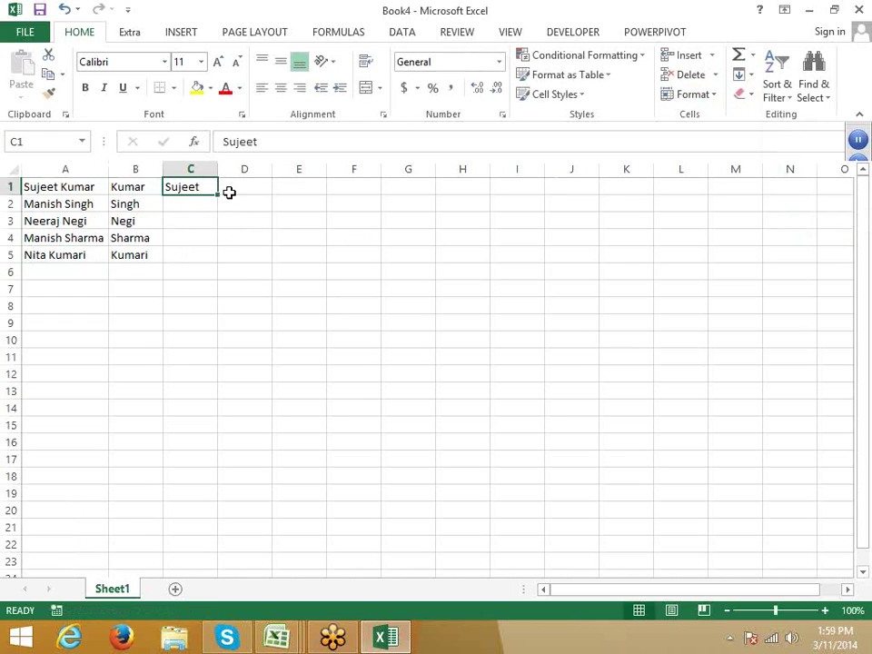
key("ctrl+e")
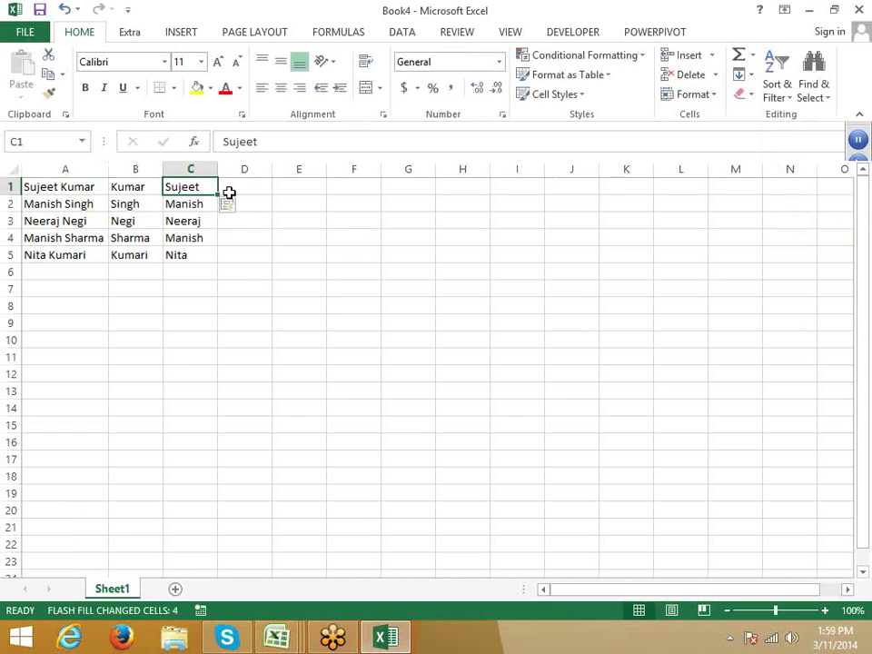
- Enter 125, 362, 283, 852 and 123 in E1:E5, correcting the mistyped 1236 in E5
left_click(284, 184)
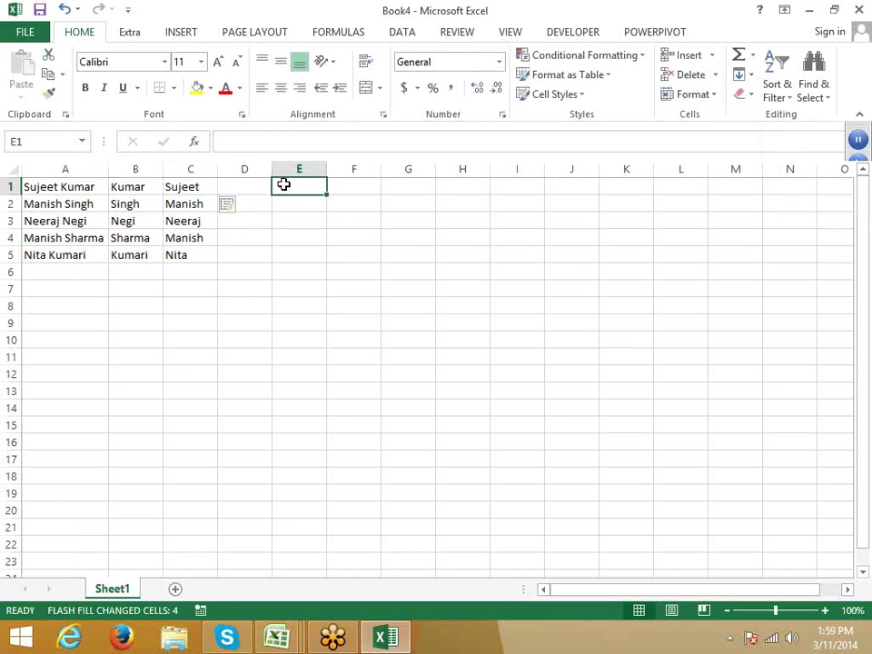
type("125")
key("Return")
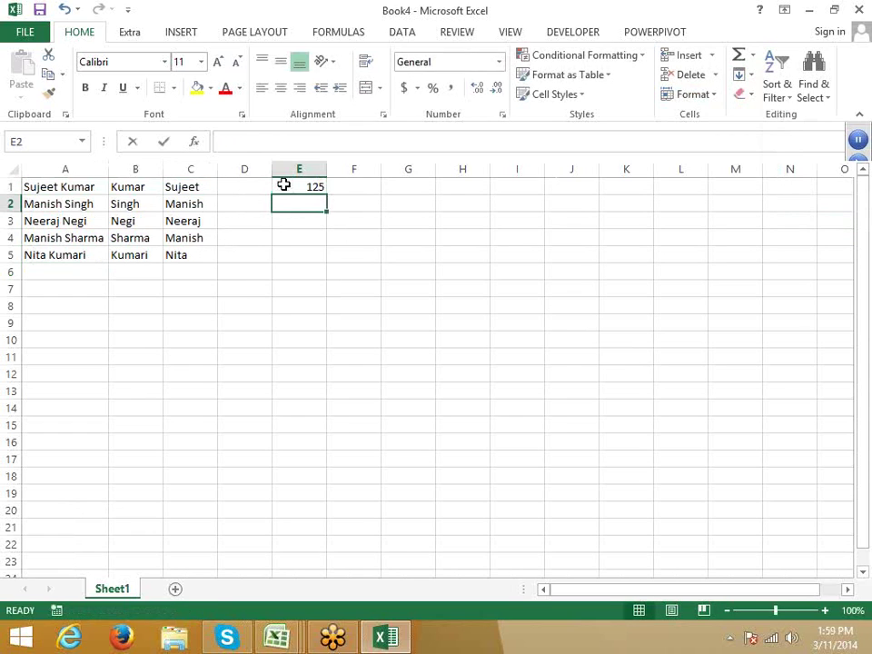
type("362")
key("Return")
type("28")
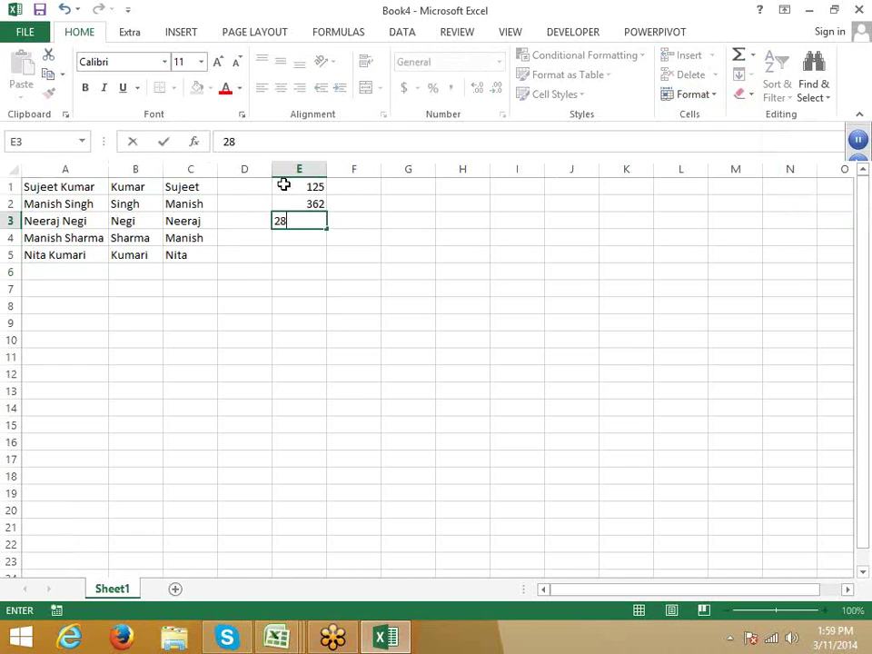
type("3")
key("Return")
type("852")
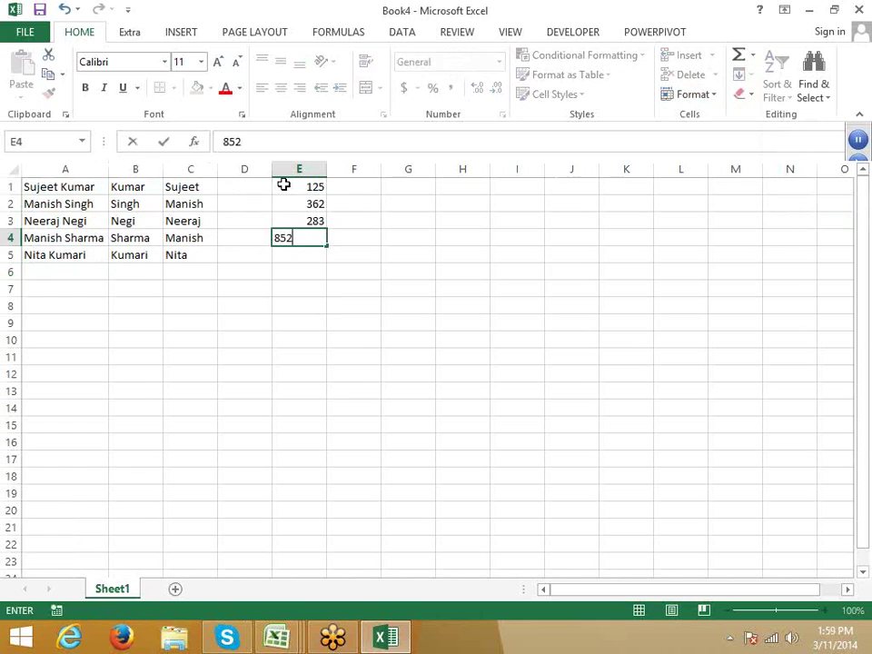
key("Return")
type("1236")
key("Return")
key("Up")
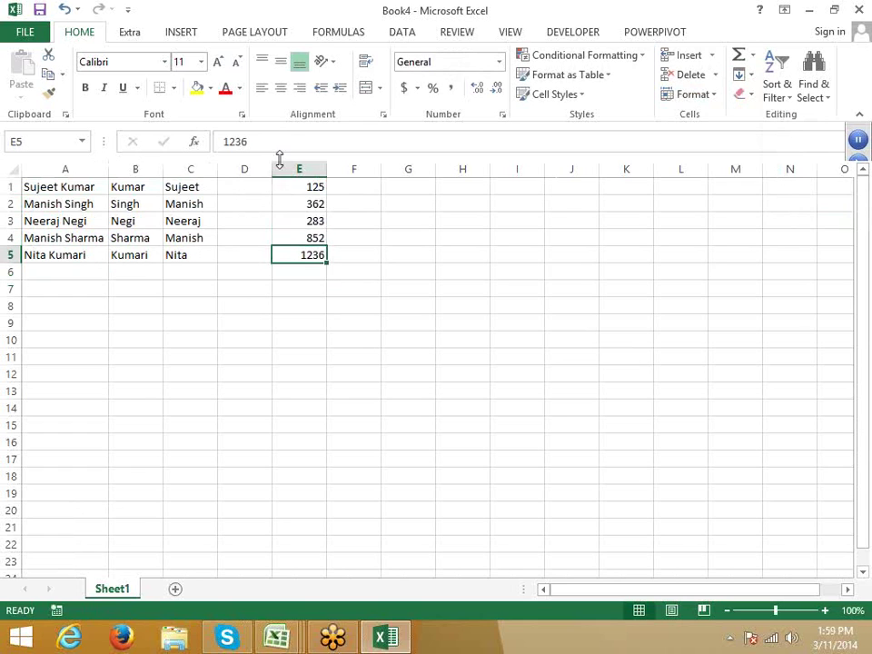
left_click(274, 138)
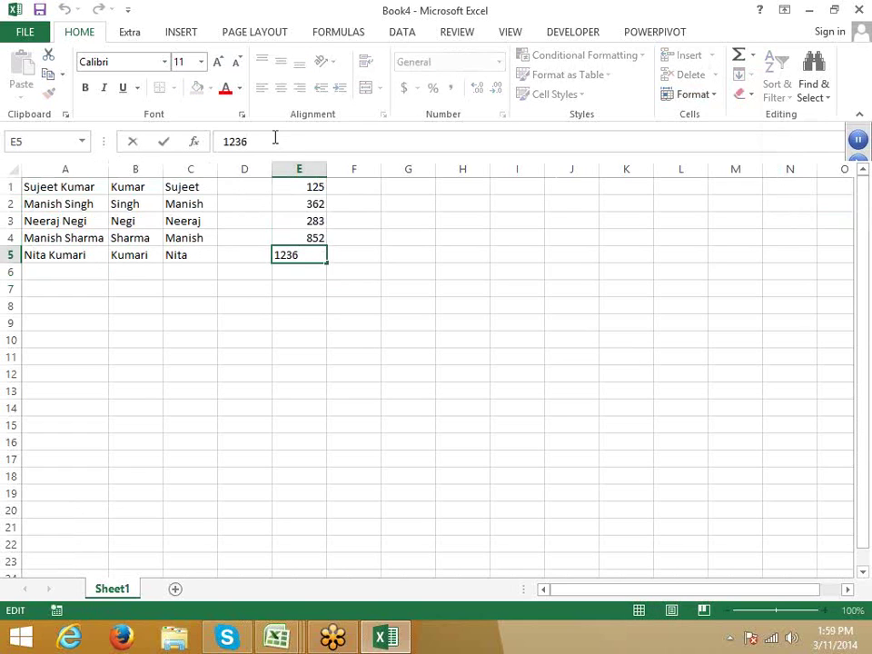
key("BackSpace")
key("ctrl+Return")
- Type 25 in F1 and Flash Fill the last two digits into F2:F5
key("ctrl+Up")
key("Right")
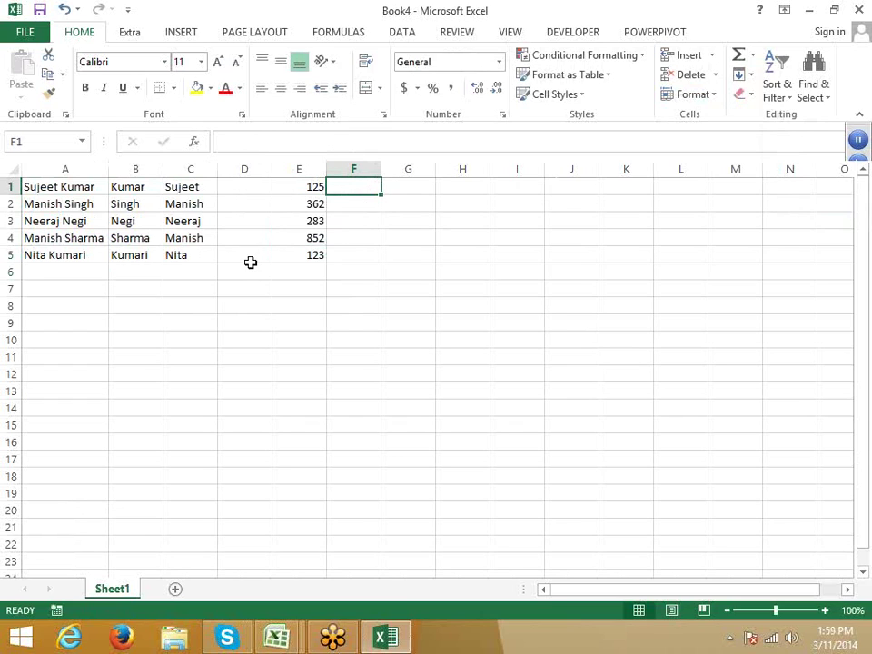
type("25")
key("ctrl+Return")
key("ctrl+e")
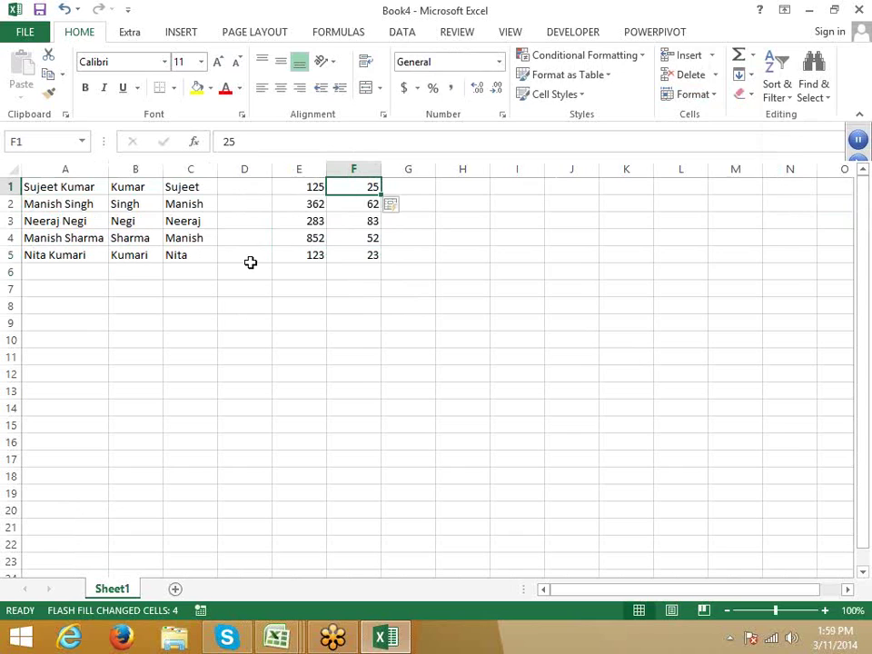
key("Right")
key("Right")
- Enter 1/1 in H1 and fill the formula =H1+30 down to H5
type("1/")
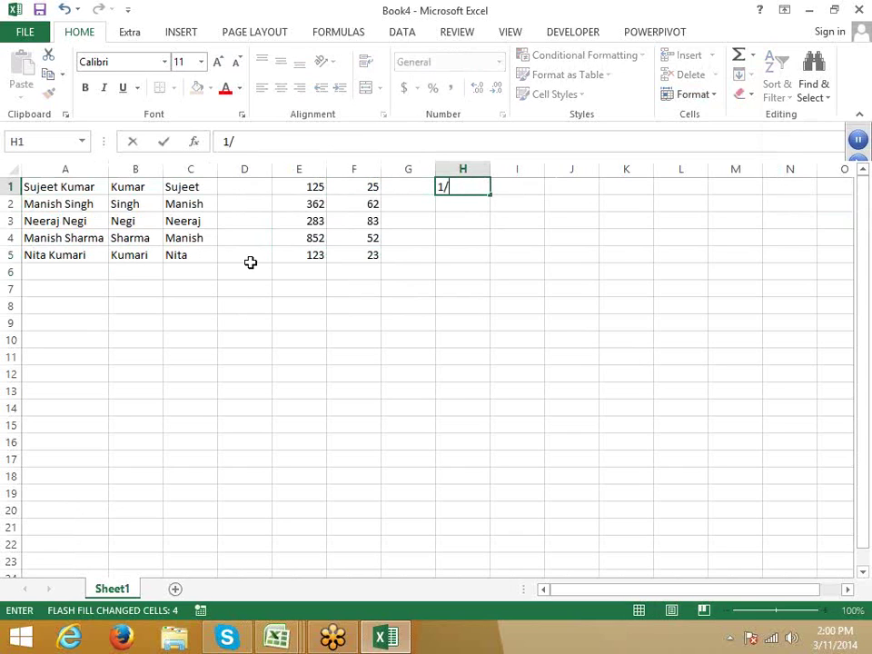
type("1")
key("Return")
type("+")
key("Up")
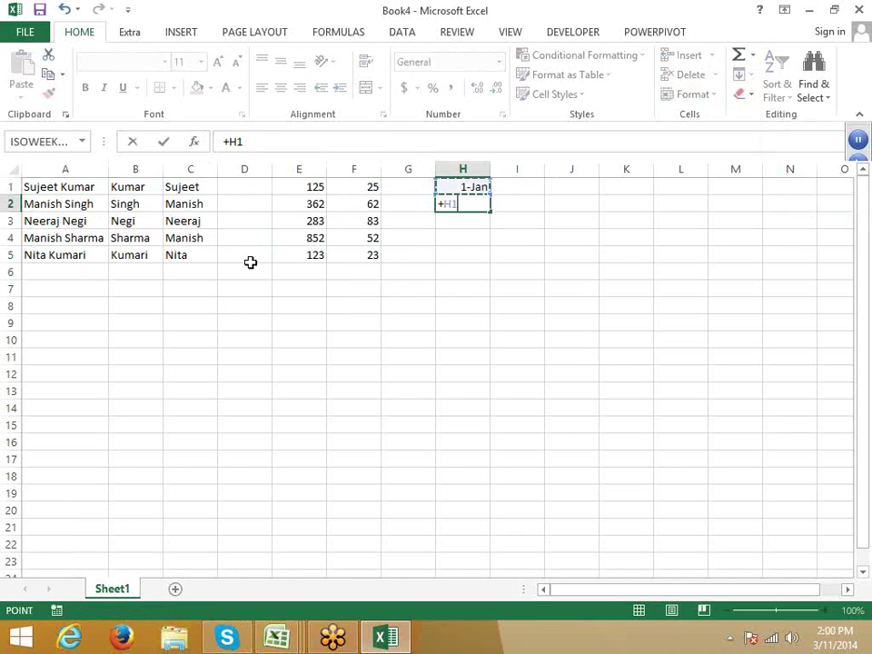
type("+30")
key("ctrl+Return")
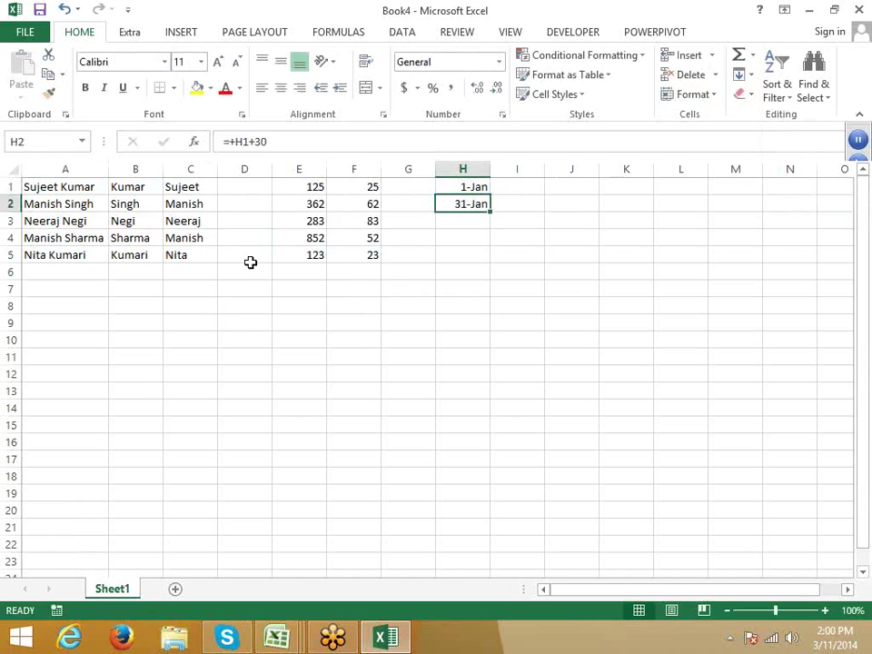
key("shift+Down")
key("shift+Down")
key("shift+Down")
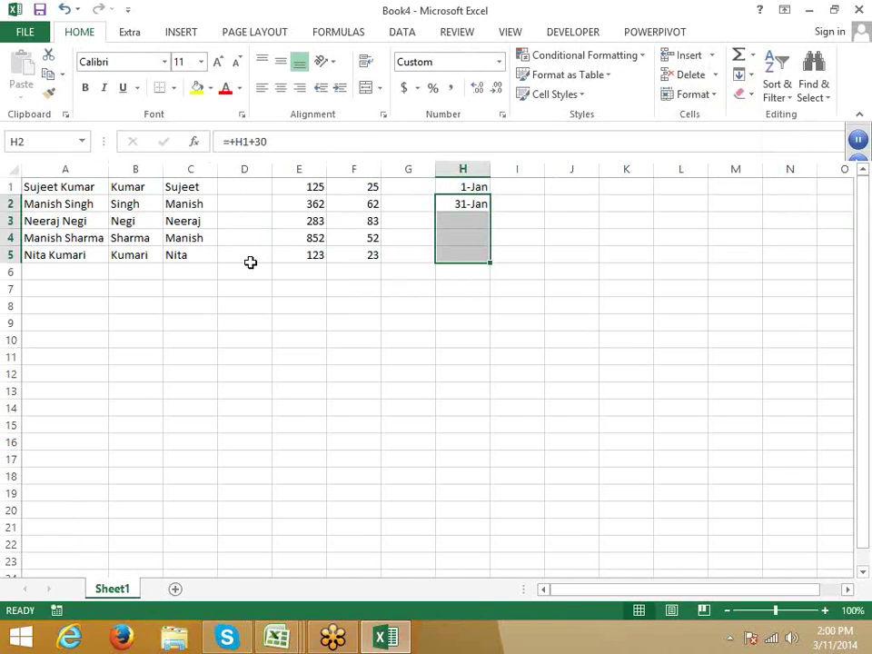
key("ctrl+d")
key("Up")
key("Right")
- Flash Fill months from 'jan' in column I and days from 1 in column J, then close without saving
type("ja")
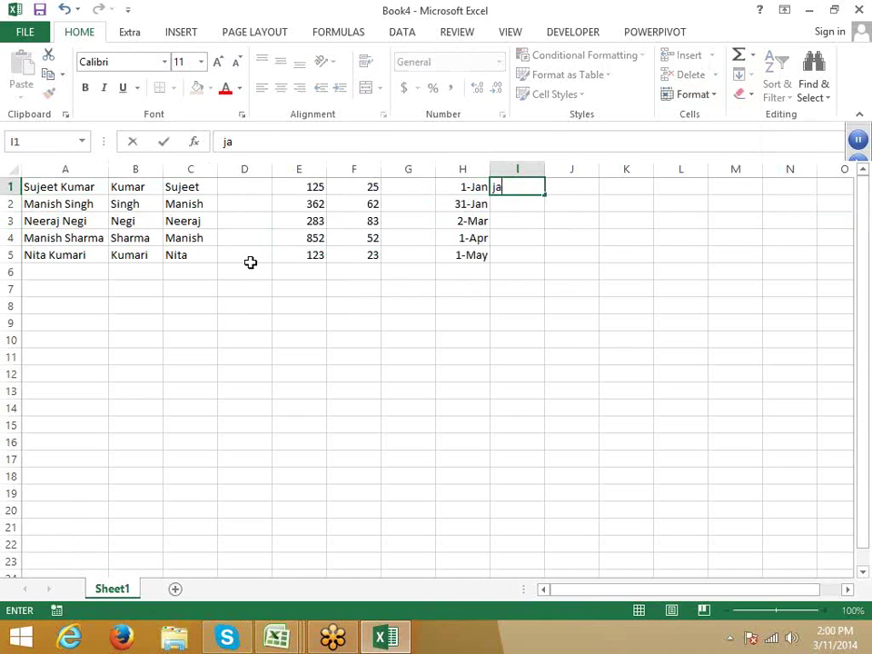
type("n")
key("ctrl+Return")
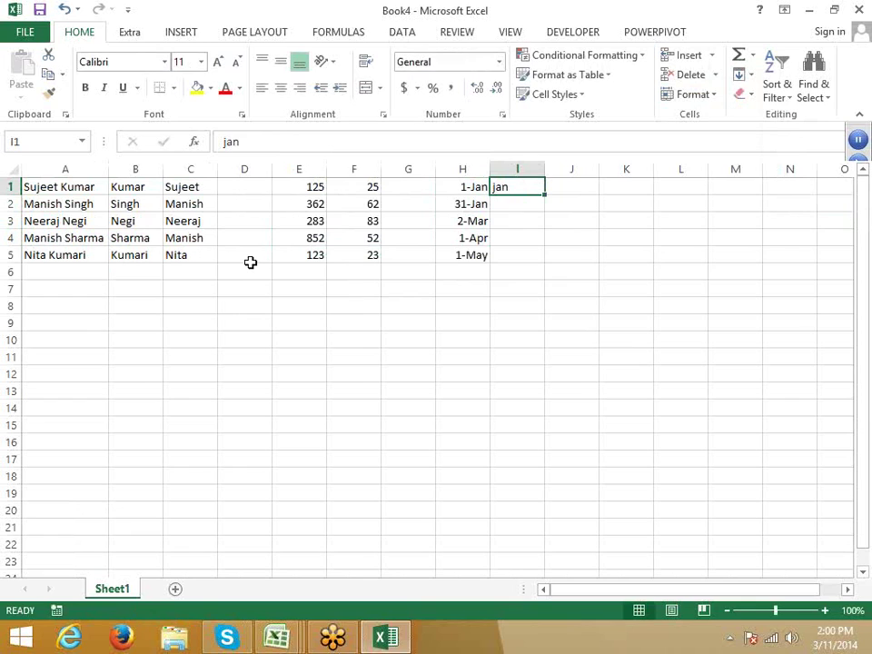
key("ctrl+e")
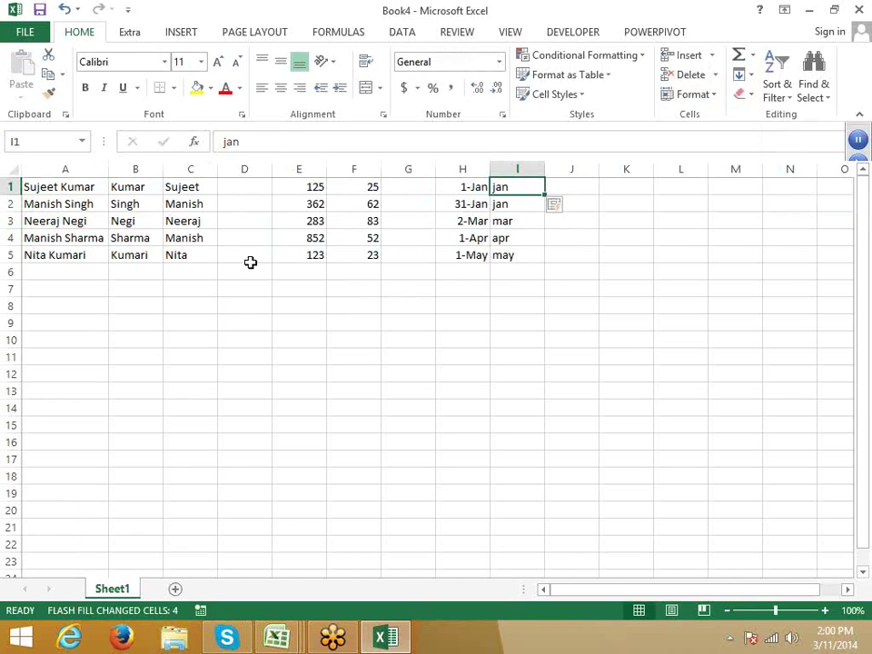
key("Right")
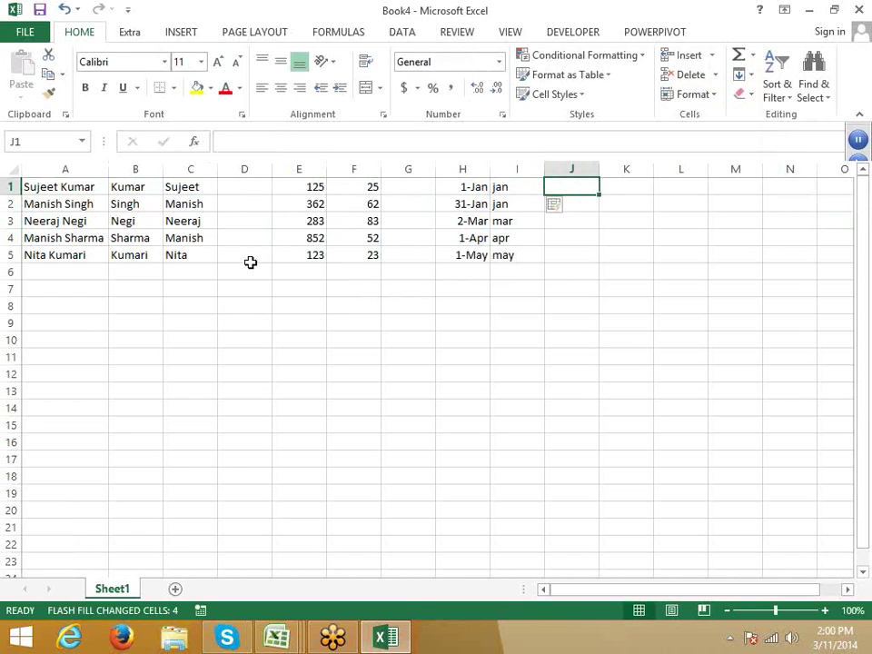
type("1")
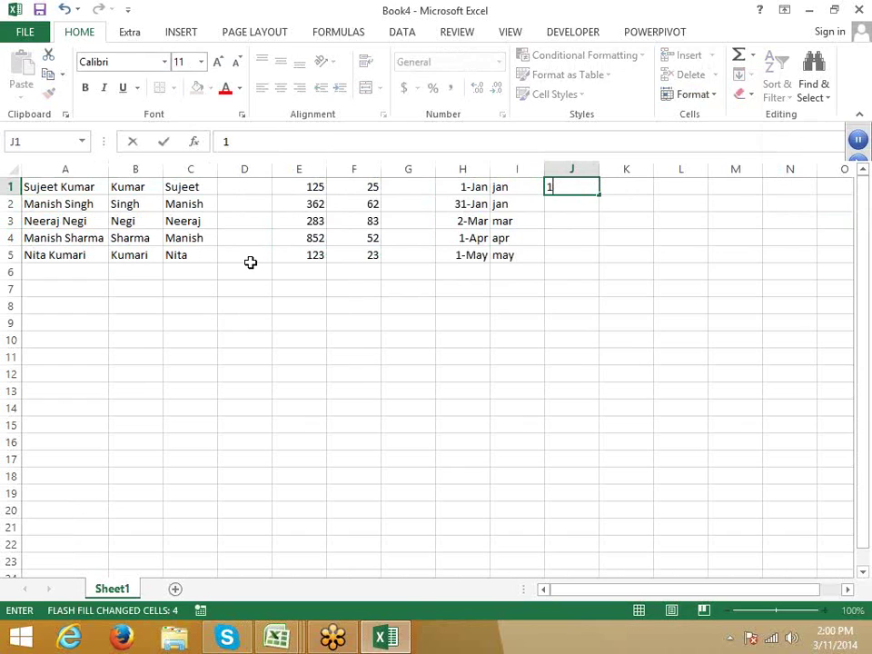
key("ctrl+Return")
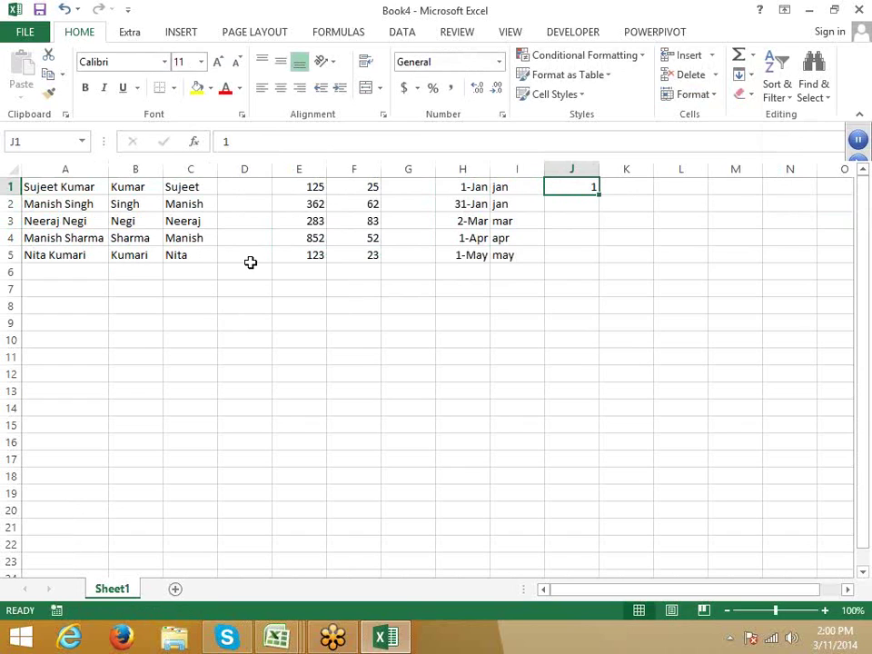
key("ctrl+e")
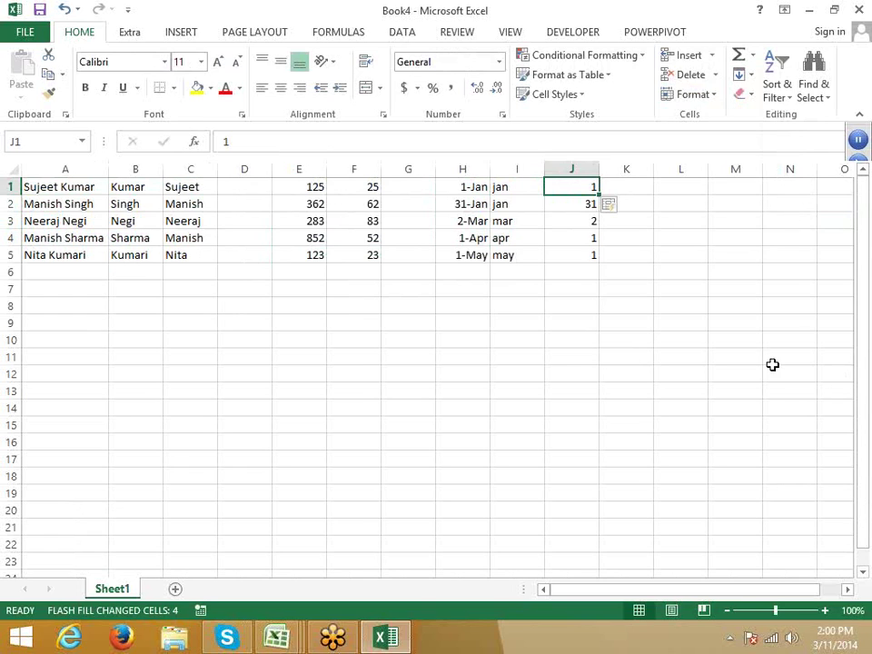
left_click(858, 10)
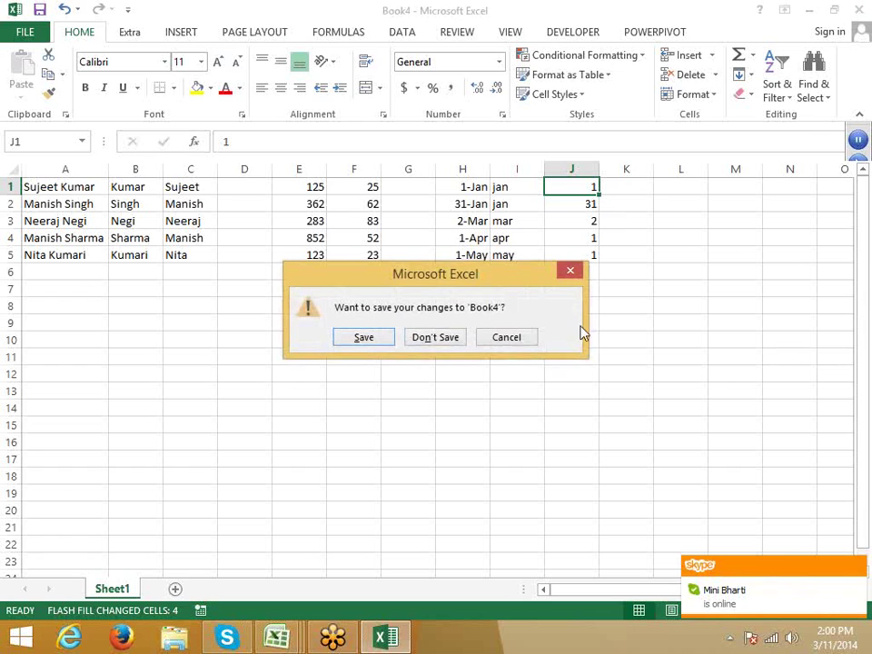
left_click(422, 338)
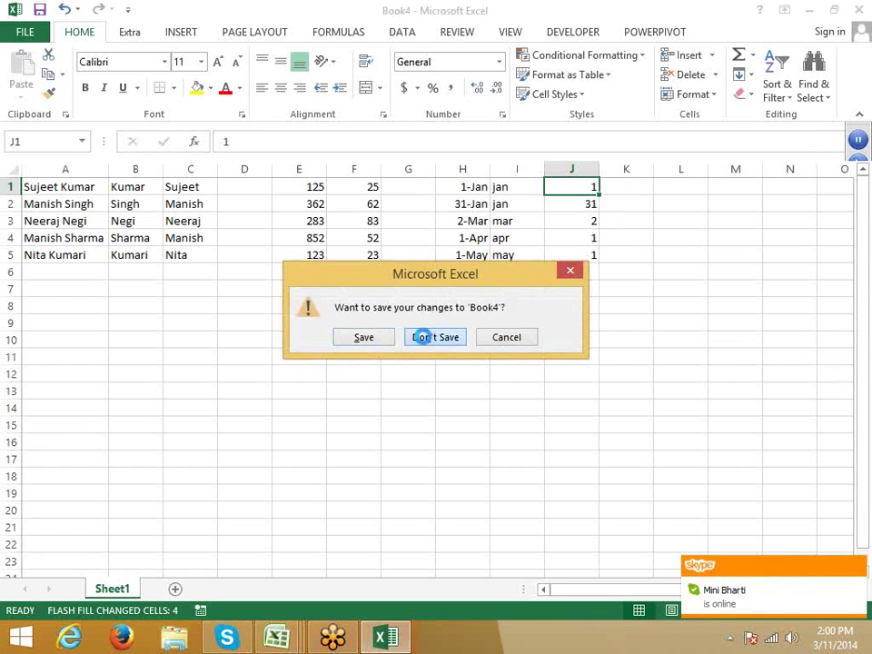